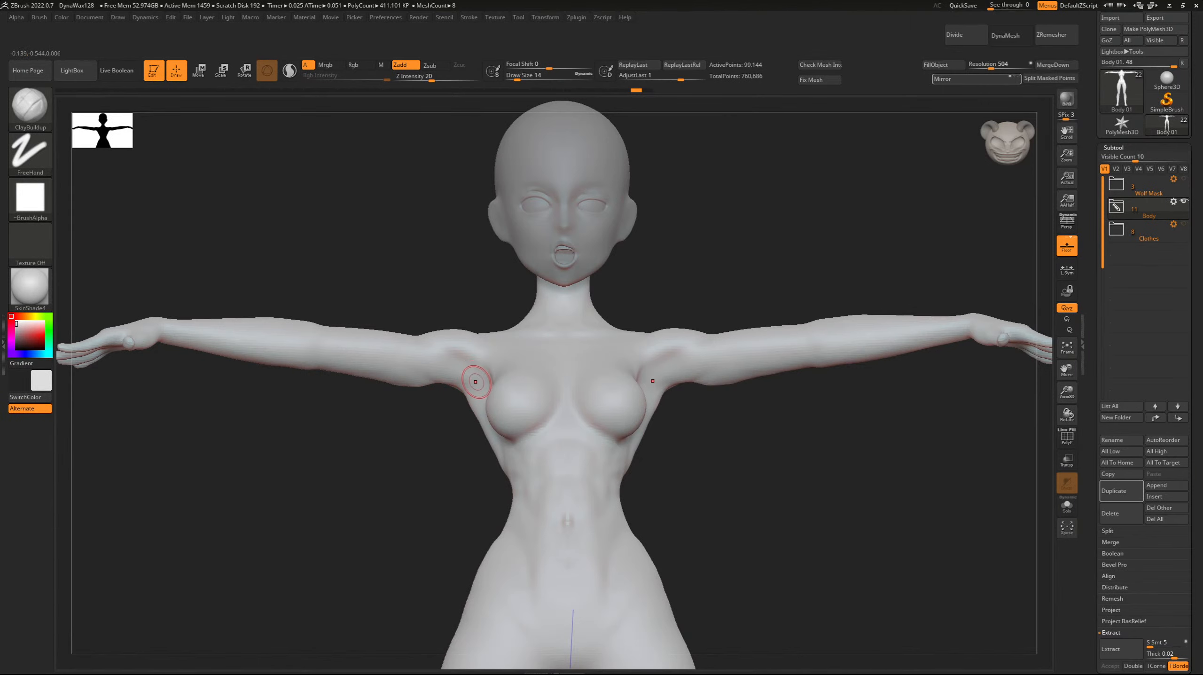
Build up the rear armpit where the back meets the upper arm, using ClayBuildup at draw size 10.
left_click_drag(487, 376, 432, 363)
key("ctrl+z")
key("[")
left_click_drag(430, 409, 648, 402)
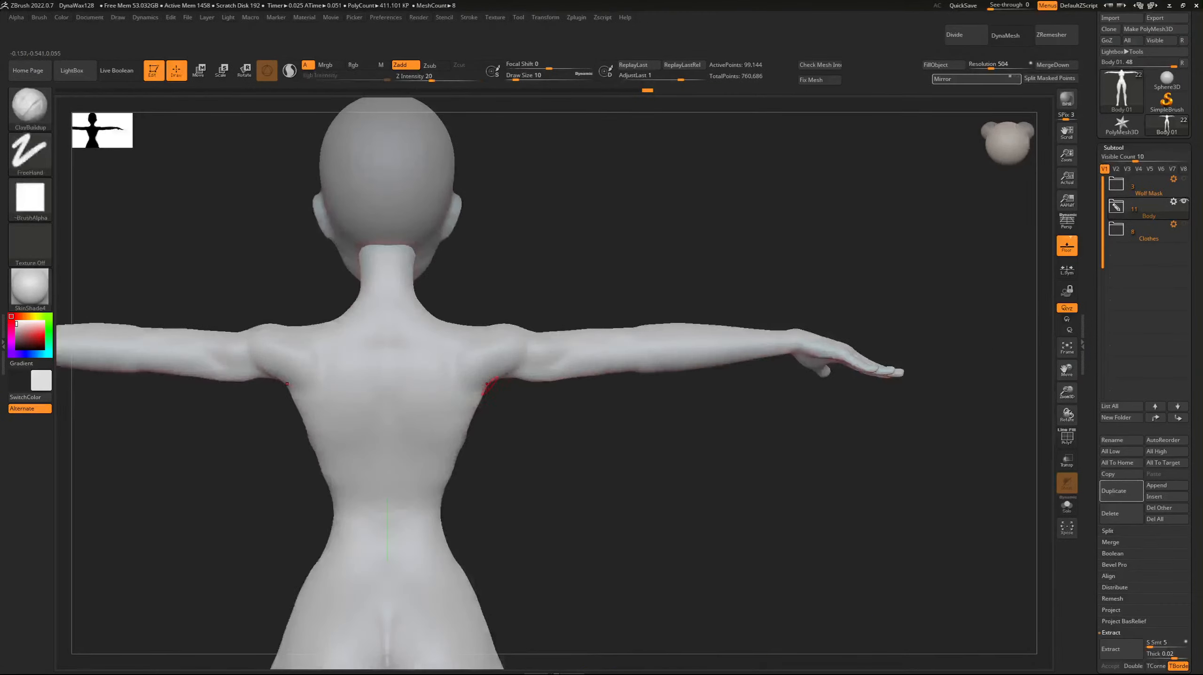
mouse_move(532, 380)
left_mouse_down()
mouse_move(519, 381)
mouse_move(534, 367)
left_mouse_up()
mouse_move(537, 424)
left_mouse_down()
mouse_move(579, 411)
mouse_move(492, 410)
mouse_move(478, 336)
mouse_move(223, 179)
mouse_move(227, 189)
left_mouse_up()
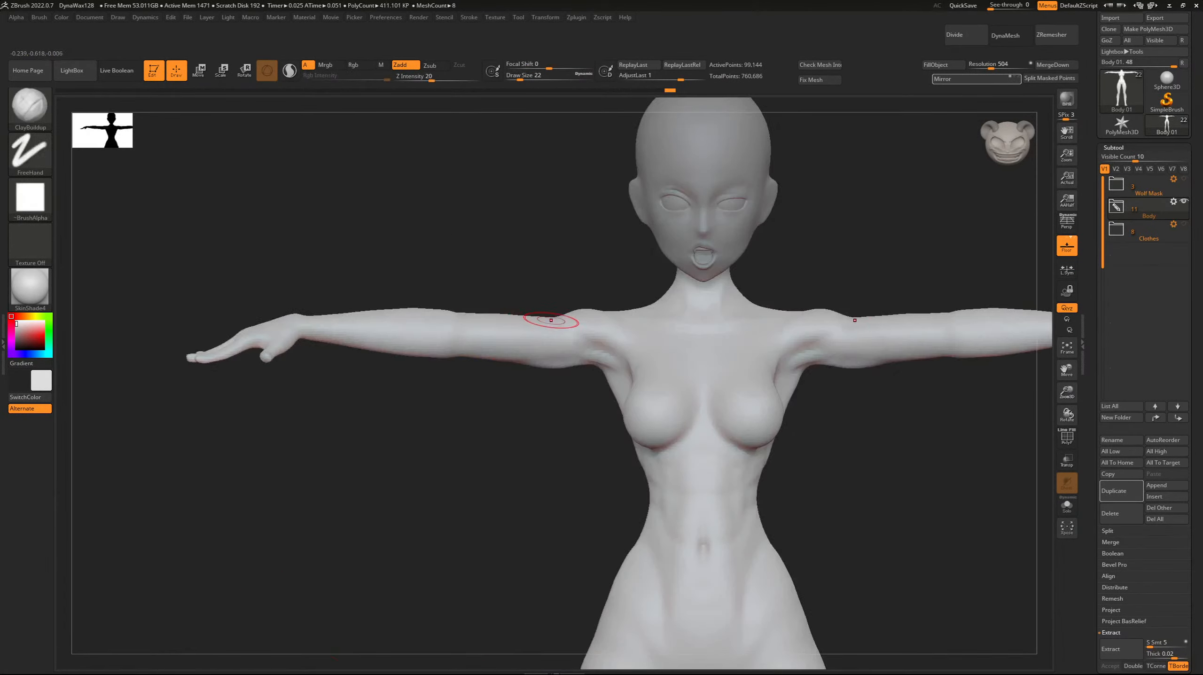
Sculpt the front shoulder where the deltoid meets the chest and upper arm, reducing the ClayBuildup draw size to 10.
left_click_drag(595, 362, 559, 354, "shift")
key("[")
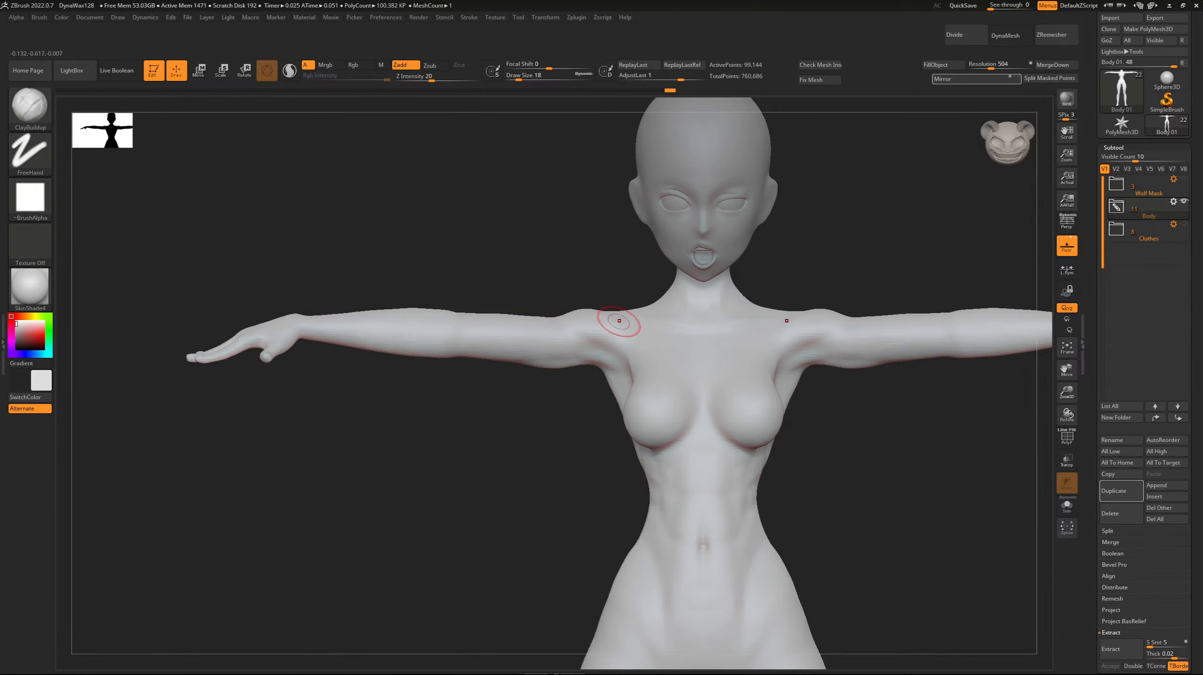
left_click_drag(597, 333, 545, 304)
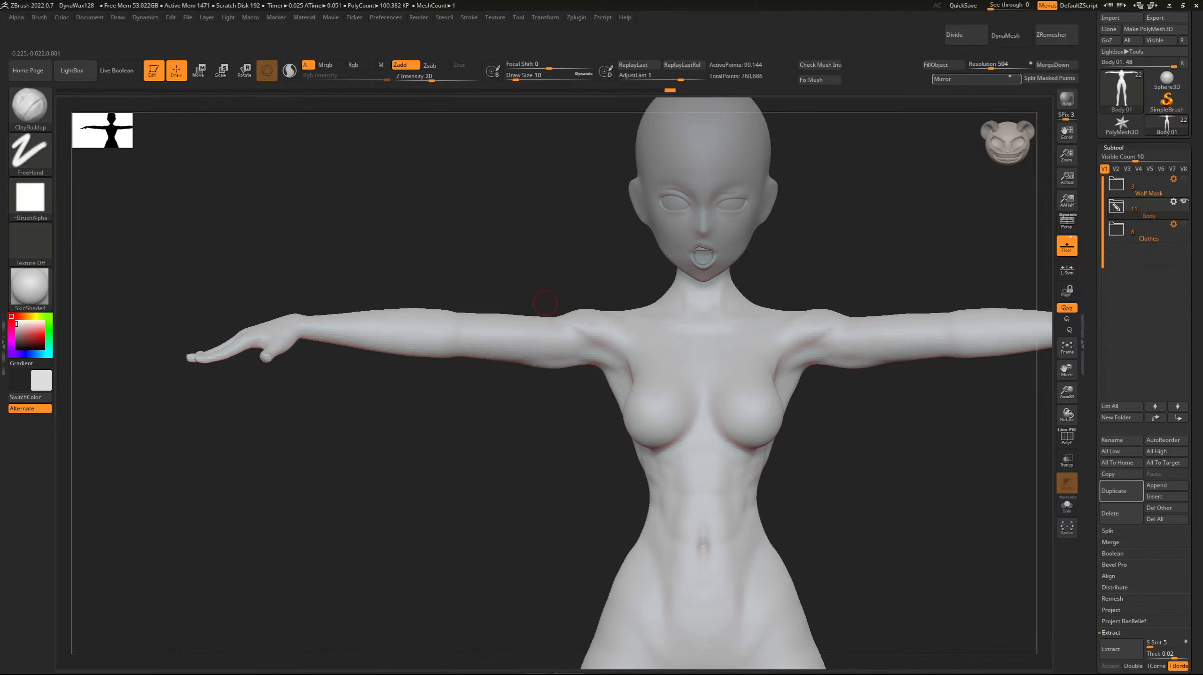
left_click_drag(607, 330, 526, 290, "shift")
left_click_drag(477, 440, 465, 377)
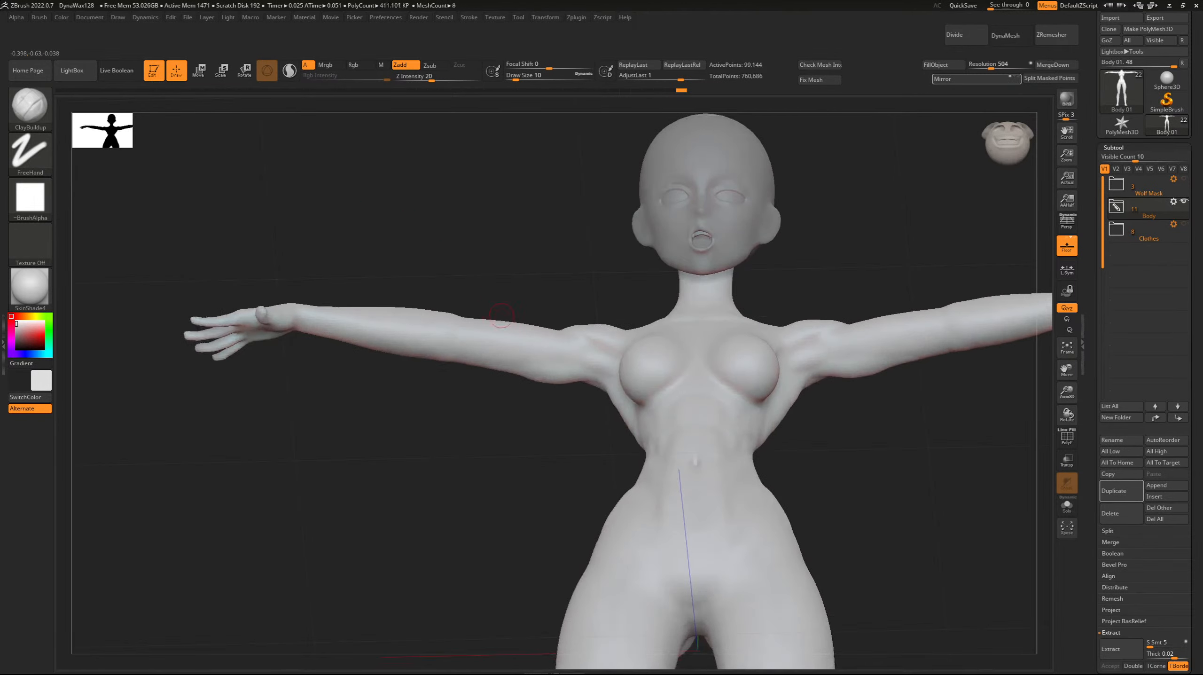
Add biceps volume along the upper arm with ClayBuildup strokes at draw size 14.
key("]")
left_click_drag(514, 346, 477, 330)
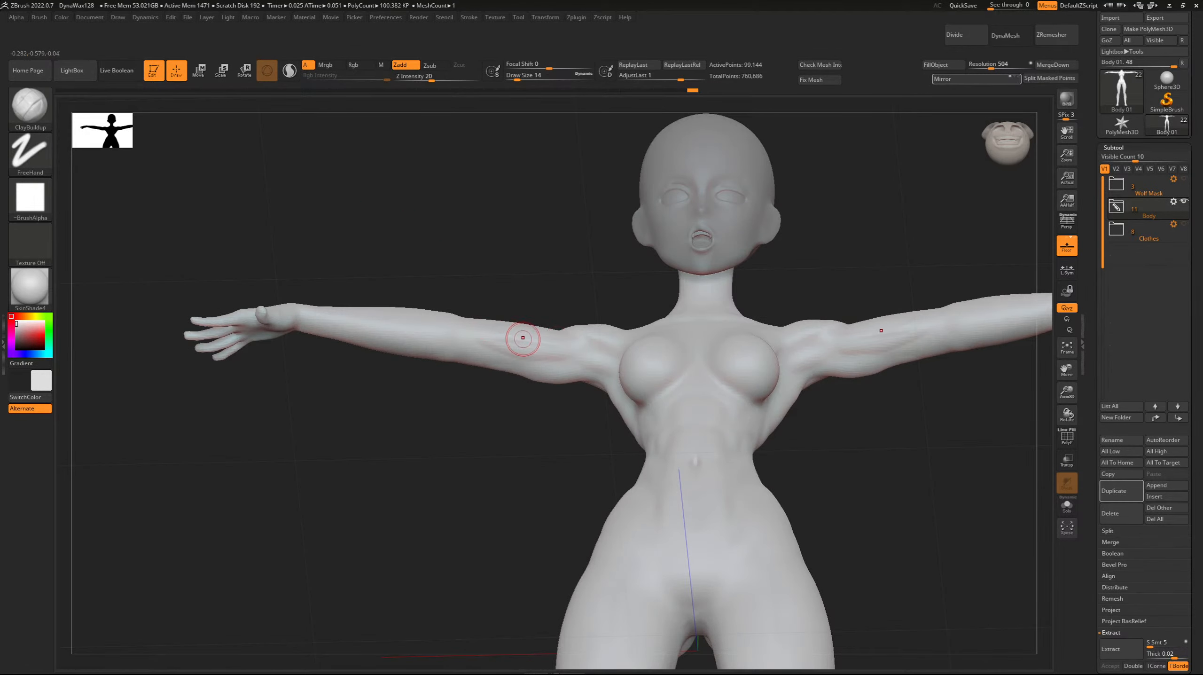
left_click_drag(556, 348, 472, 318, "shift")
left_click_drag(478, 426, 420, 458)
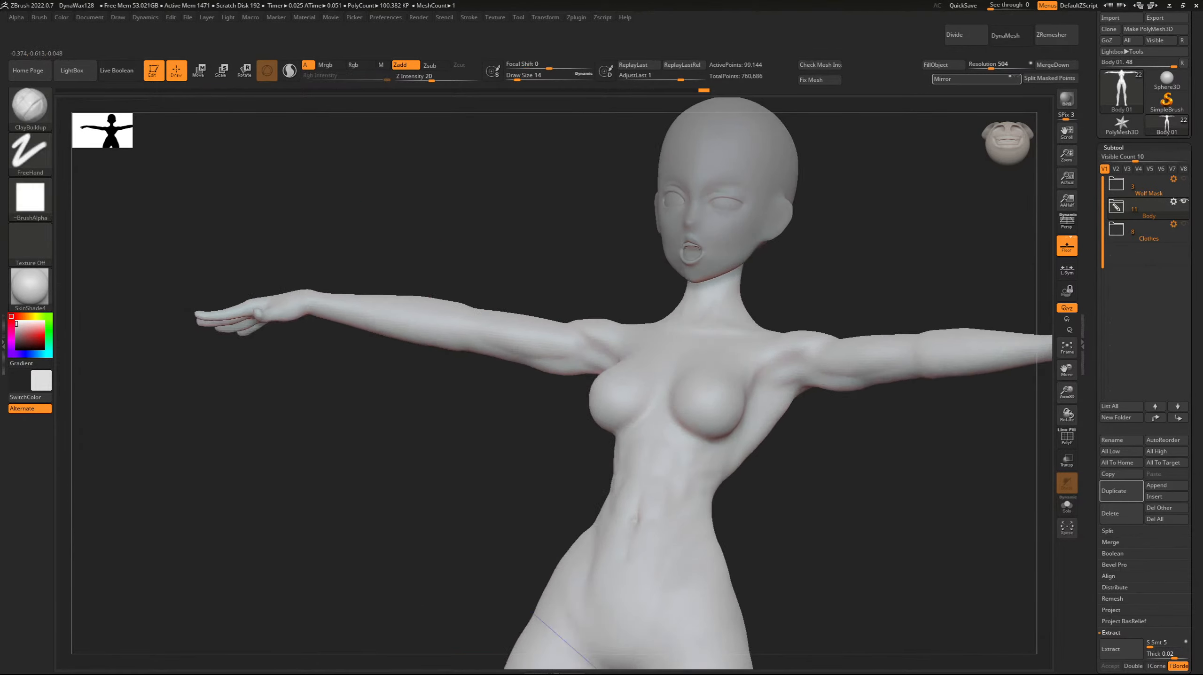
left_click_drag(555, 349, 548, 335)
mouse_move(449, 421)
left_mouse_down()
mouse_move(487, 447)
mouse_move(482, 463)
mouse_move(492, 451)
left_mouse_up()
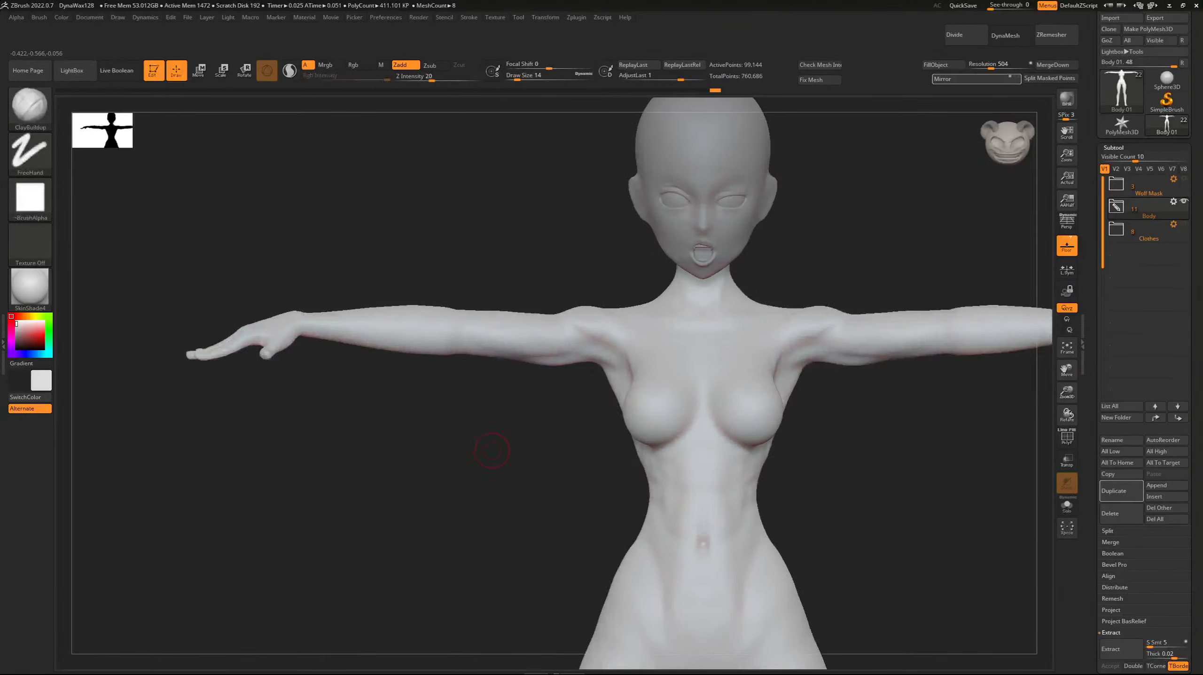
Define the muscle separation on the underside of the upper arm with ClayBuildup at draw size 9.
left_click_drag(412, 426, 496, 392)
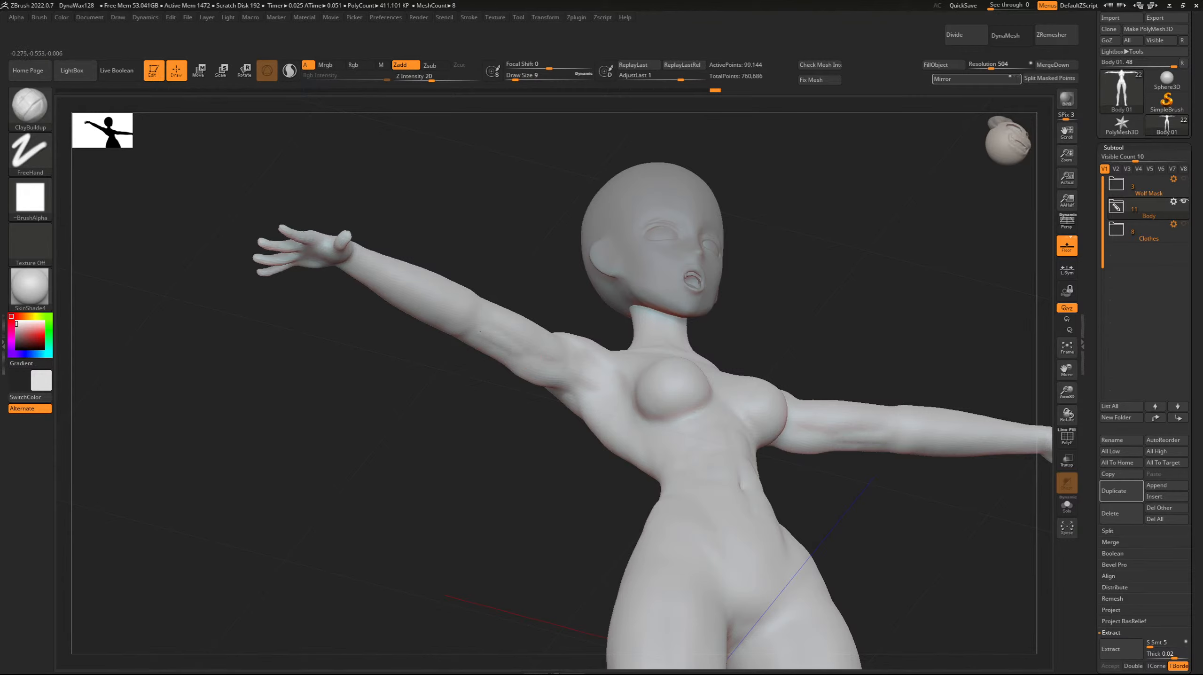
mouse_move(516, 348)
left_mouse_down("shift")
mouse_move(469, 322)
mouse_move(476, 313)
left_mouse_up("shift")
left_click_drag(509, 356, 469, 338, "shift")
left_click_drag(376, 345, 362, 373, "shift")
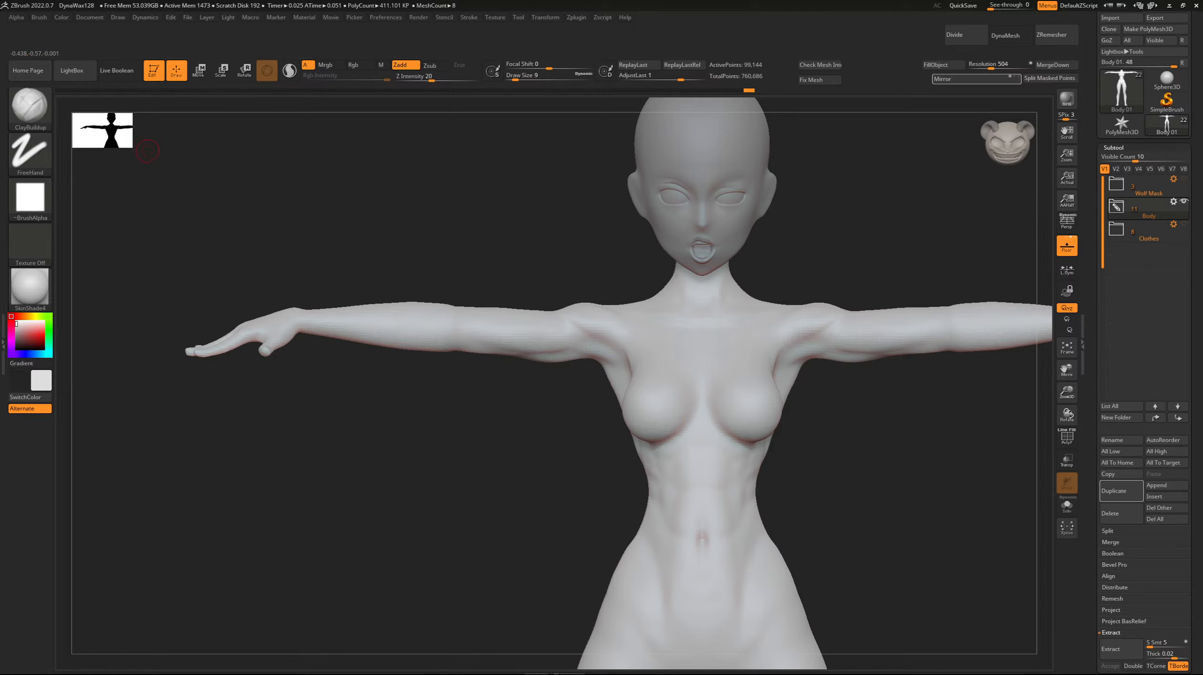
Build up the outer upper arm just below the deltoid with short ClayBuildup strokes at draw size 14.
left_click_drag(376, 202, 303, 241)
key("bracketright")
key("bracketleft")
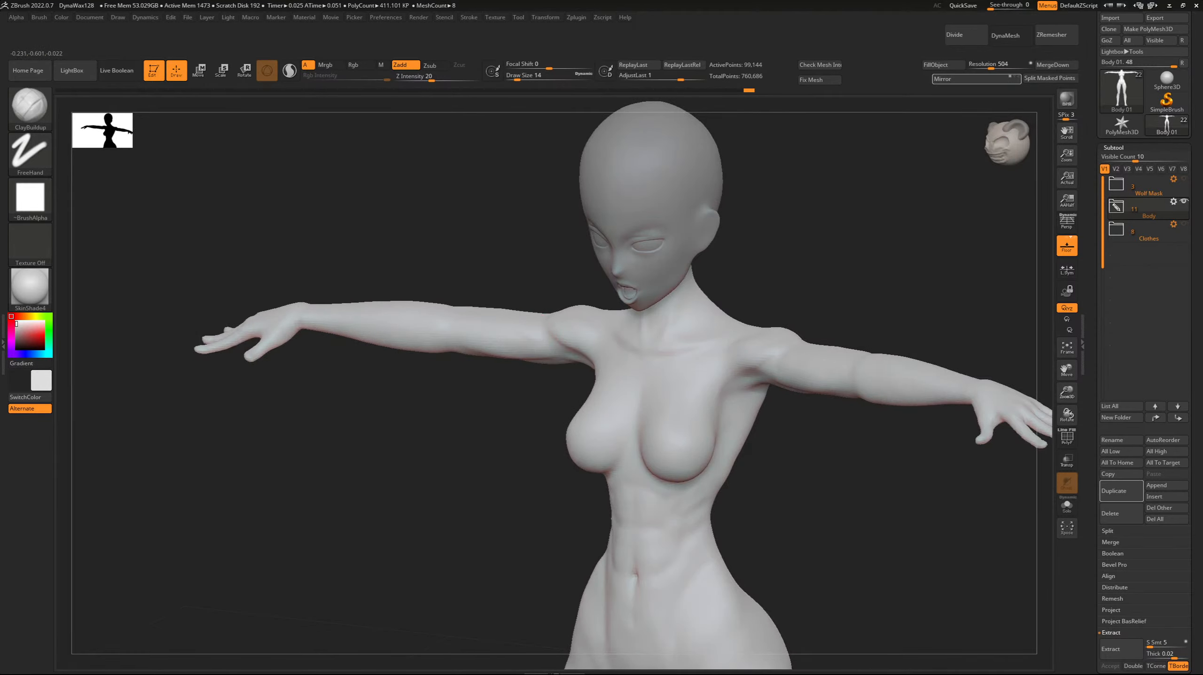
left_click_drag(524, 333, 515, 334, "shift")
mouse_move(465, 264)
left_mouse_down()
mouse_move(482, 247)
mouse_move(510, 246)
left_mouse_up()
mouse_move(518, 344)
left_mouse_down("shift")
mouse_move(472, 334)
mouse_move(501, 338)
left_mouse_up("shift")
left_click_drag(363, 226, 353, 221, "shift")
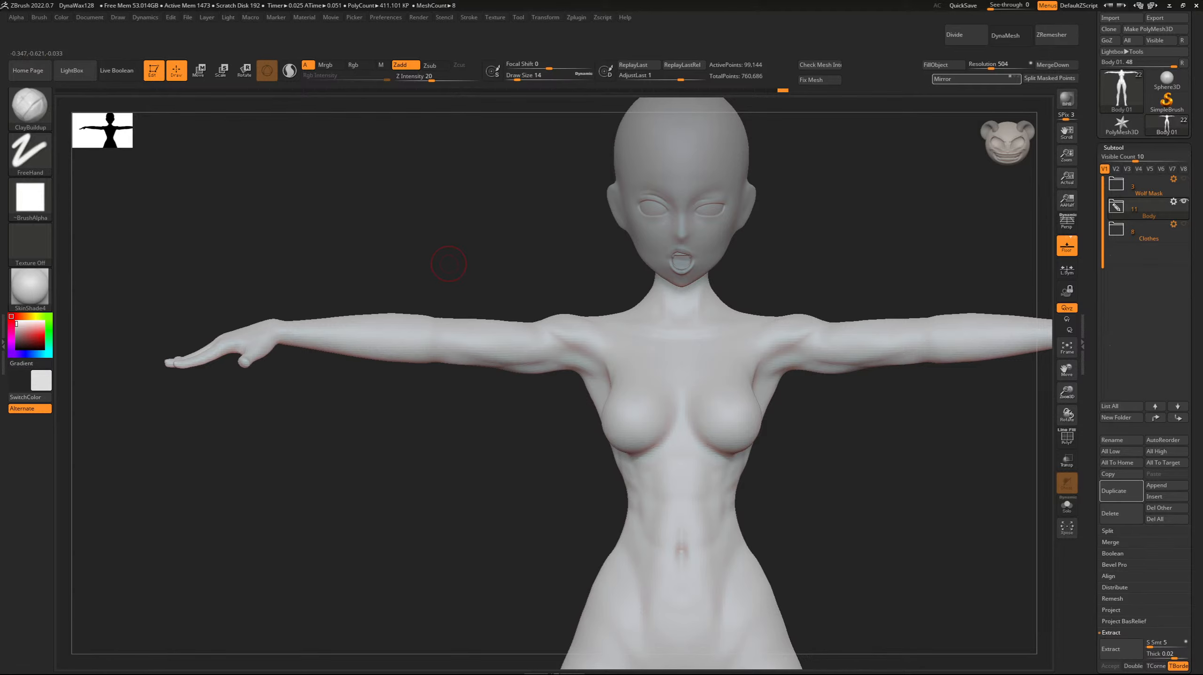
Review the whole figure from front and back, and expand the Body subtool folder down to its body meshes.
left_click_drag(505, 435, 537, 483)
key("f")
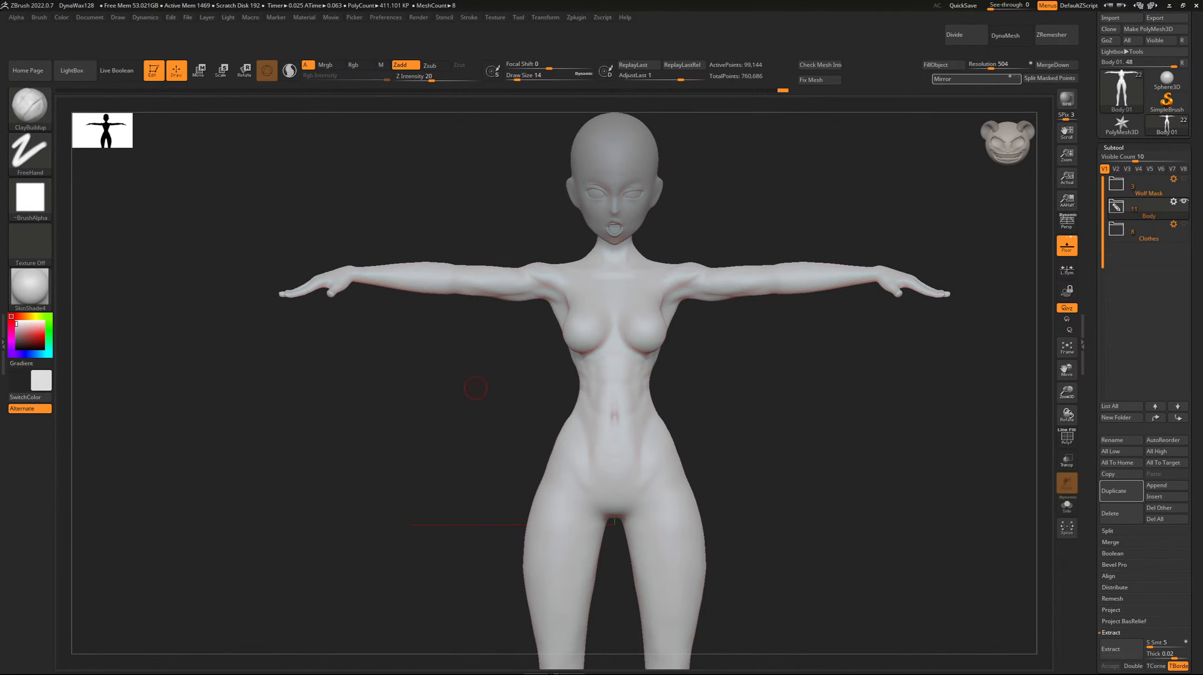
left_click_drag(446, 358, 314, 334)
left_click_drag(1067, 395, 1070, 415)
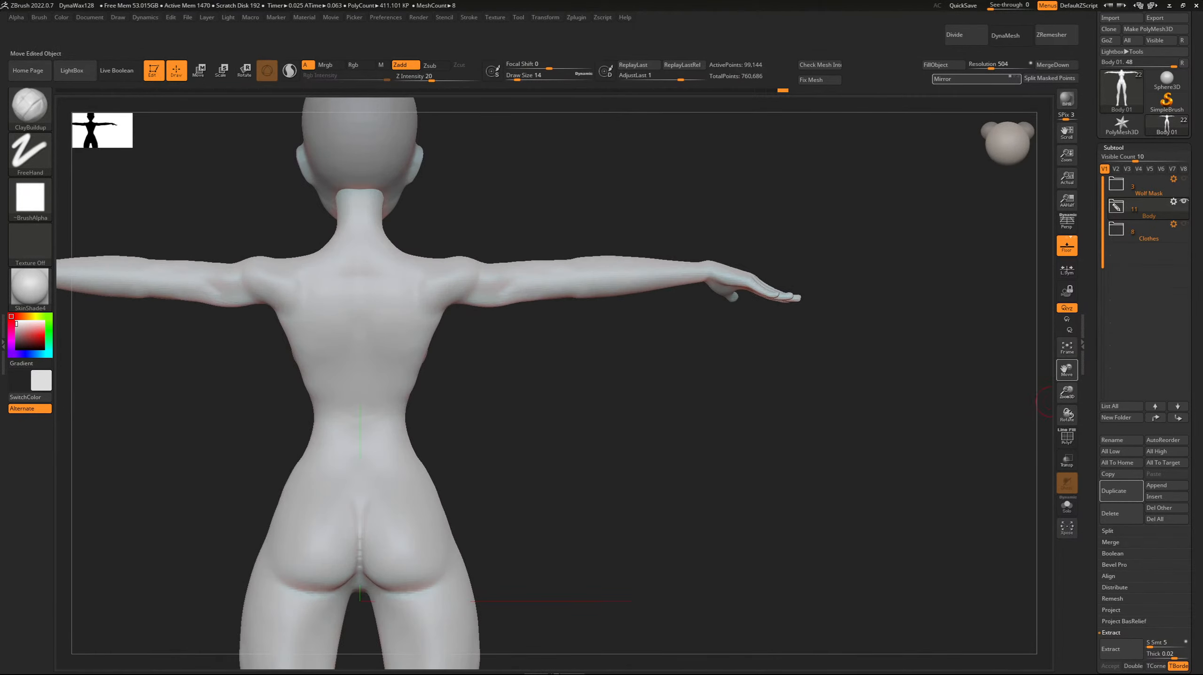
left_click_drag(1067, 370, 1182, 312)
left_click(1116, 206)
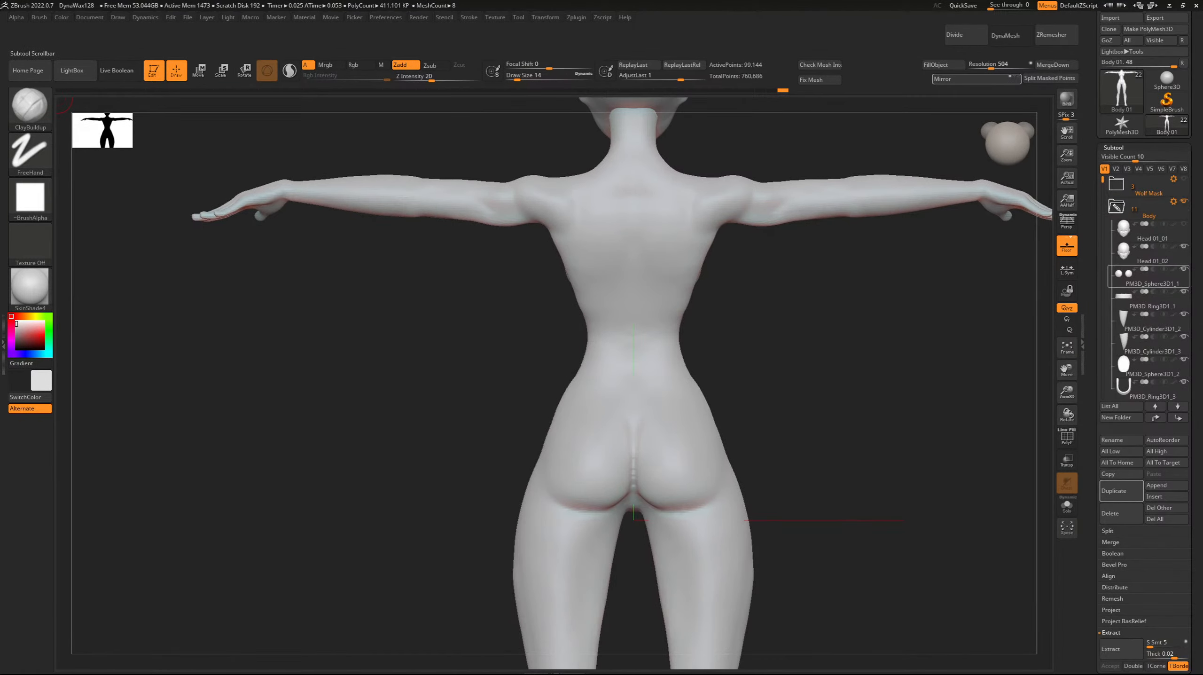
left_click_drag(1103, 180, 1103, 241)
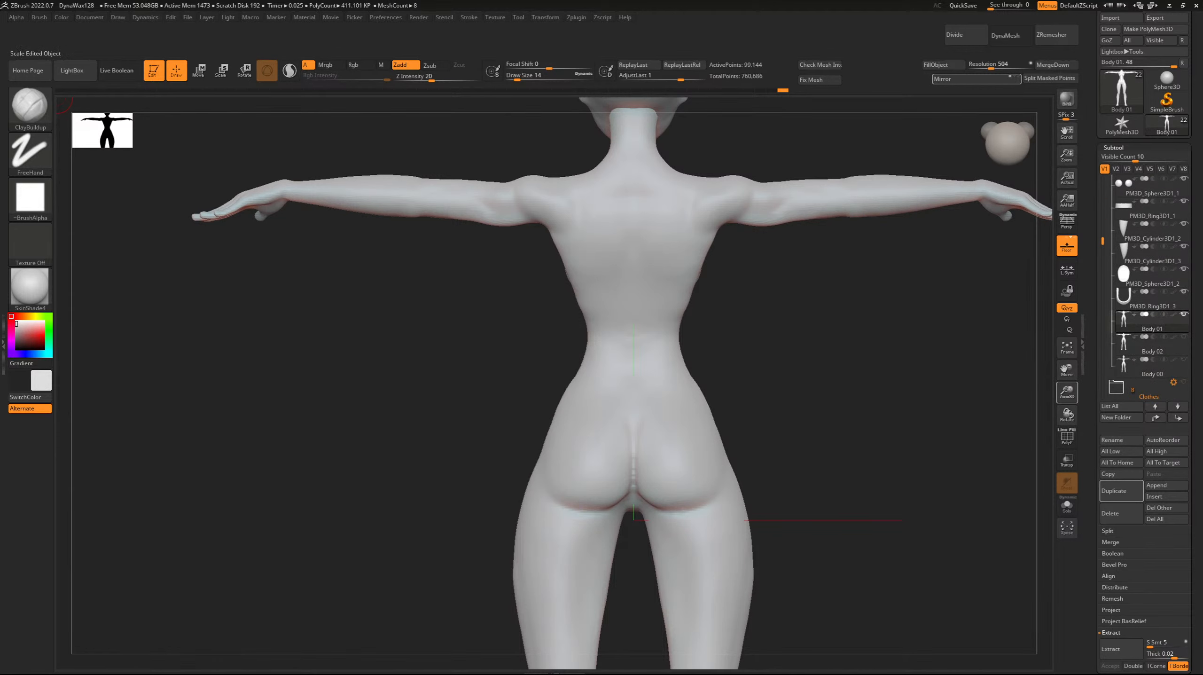
Carve the crease under the buttocks with the DamStandard brush at draw size 14, undoing the first attempt.
left_click_drag(1067, 393, 1067, 411)
mouse_move(1067, 369)
left_mouse_down()
mouse_move(1015, 259)
mouse_move(1063, 332)
left_mouse_up()
key("b")
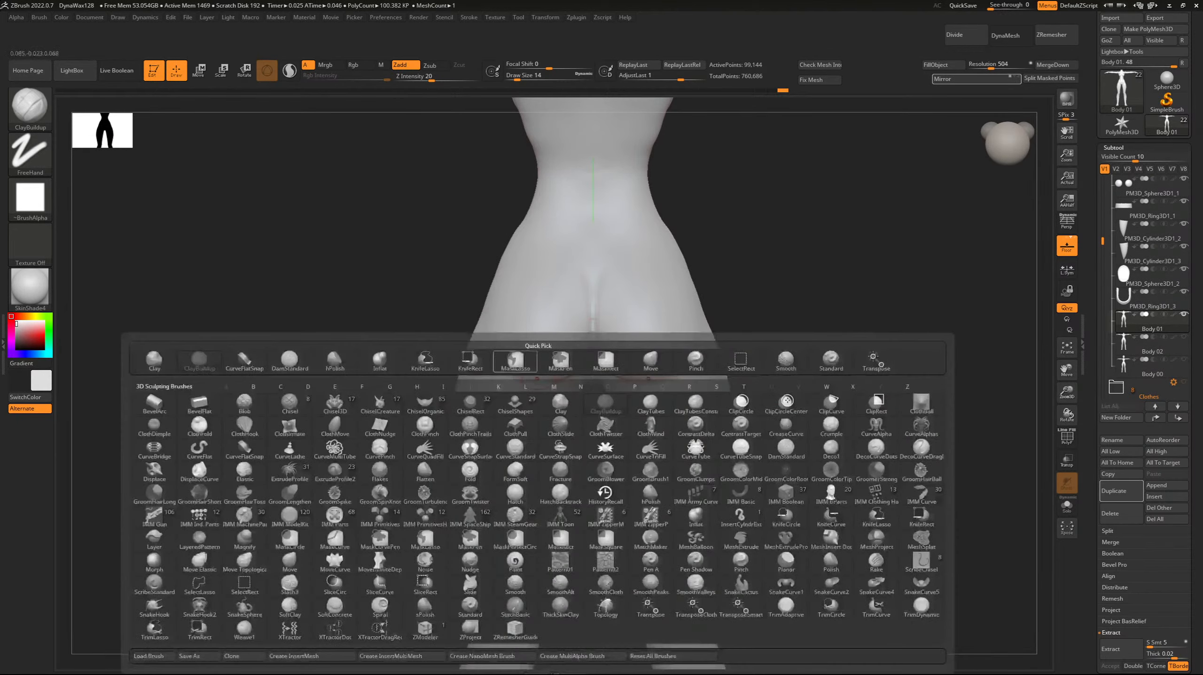
key("d")
key("s")
left_click_drag(492, 368, 530, 378)
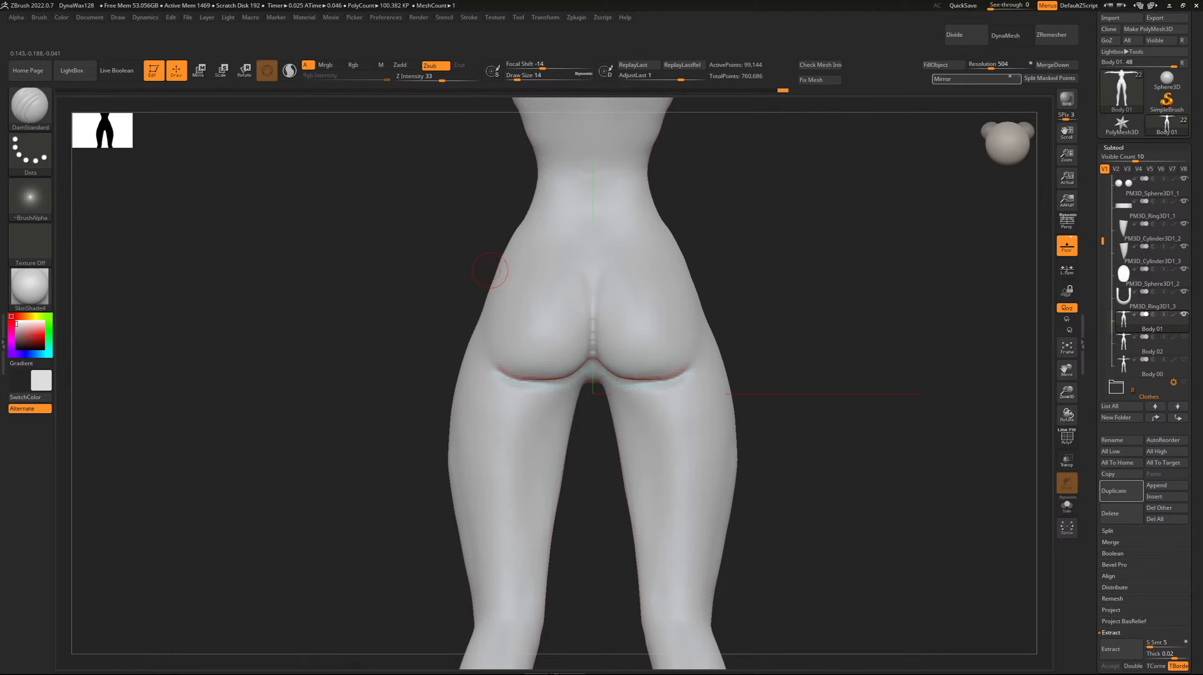
key("ctrl+z")
left_click_drag(433, 302, 405, 278)
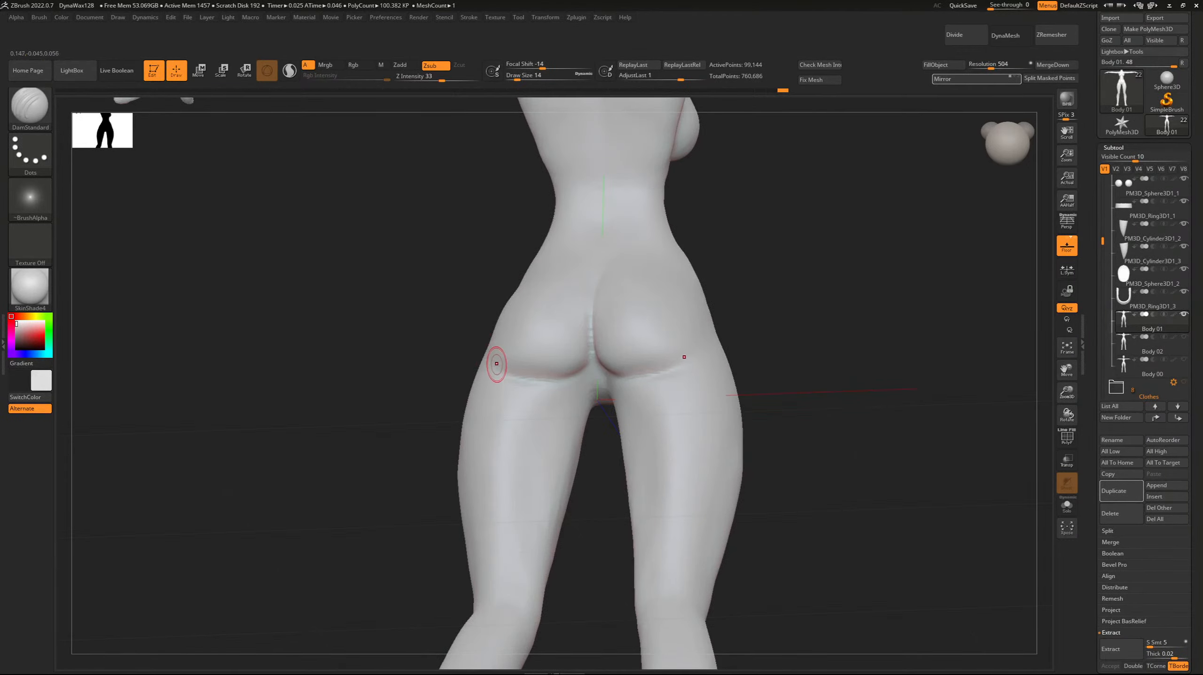
left_click_drag(497, 363, 532, 379)
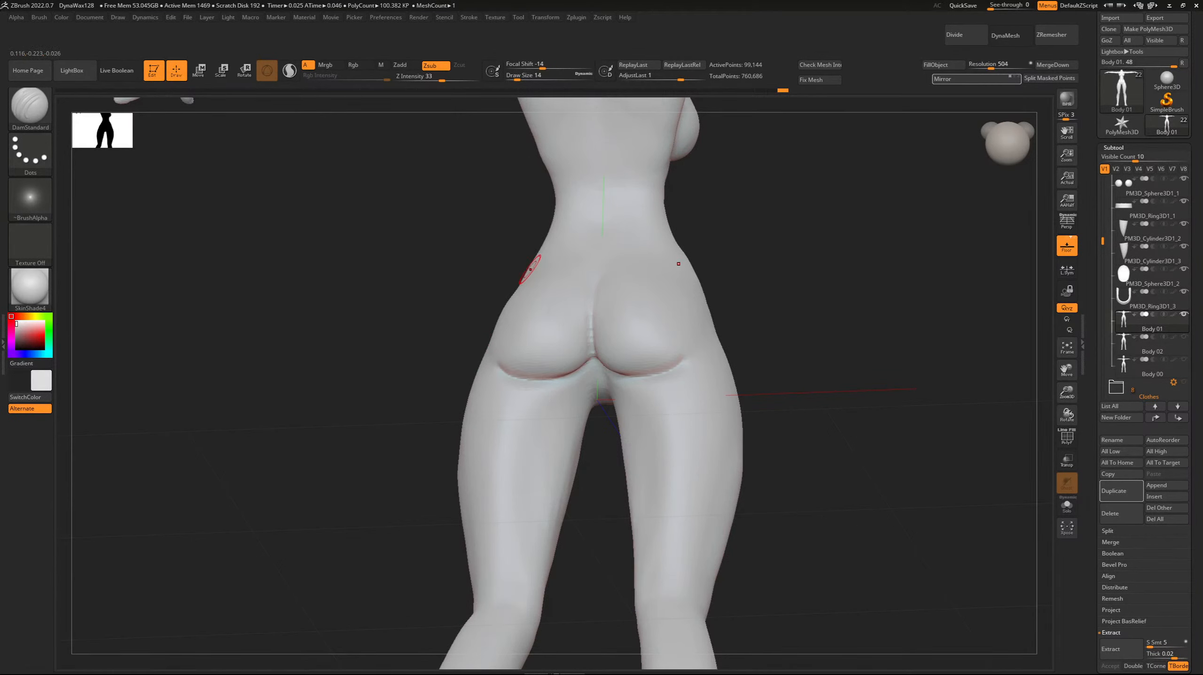
Tighten the cleft between the buttocks and the folds beneath them with the Pinch brush, raising draw size to 22.
key("b")
key("p")
key("i")
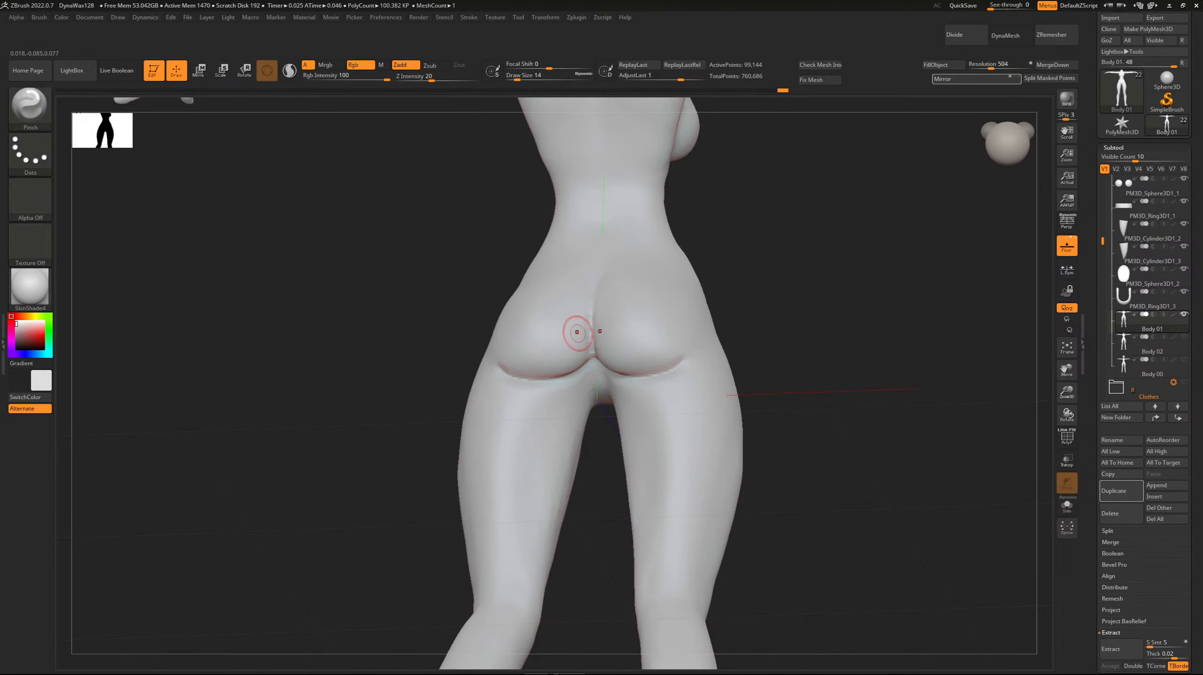
left_click_drag(427, 283, 452, 296, "shift")
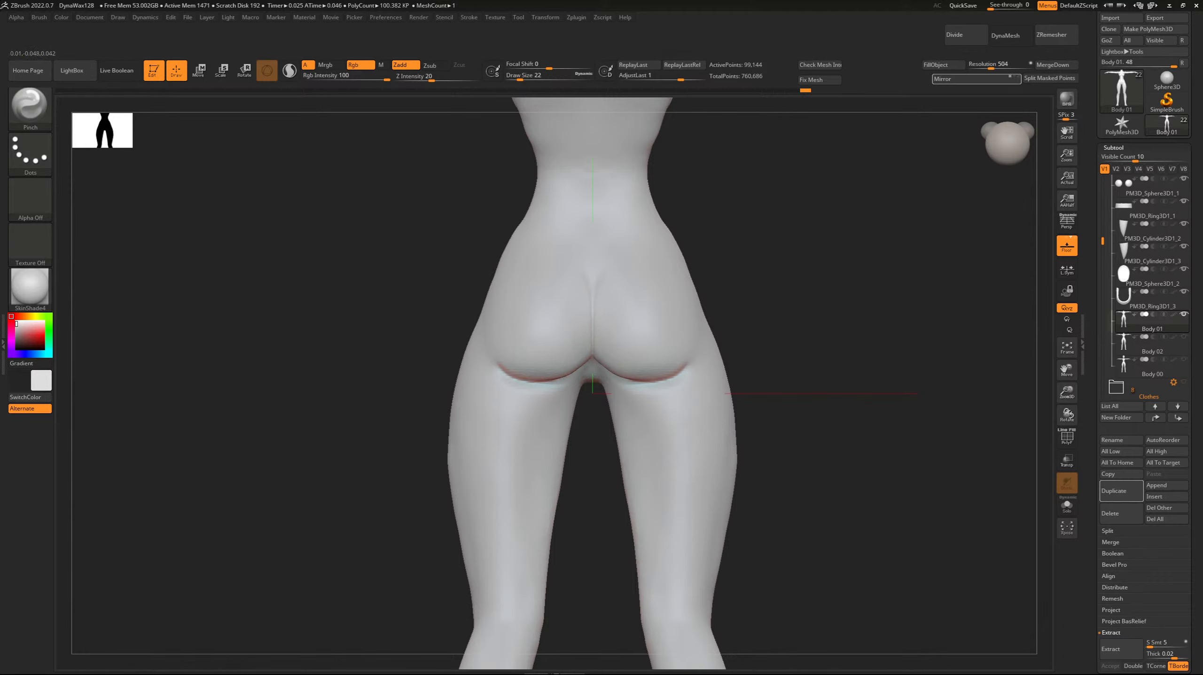
left_click_drag(569, 376, 500, 363)
mouse_move(499, 362)
left_mouse_down()
mouse_move(536, 382)
mouse_move(500, 362)
left_mouse_up()
mouse_move(397, 301)
left_mouse_down()
mouse_move(388, 226)
mouse_move(424, 261)
mouse_move(423, 284)
left_mouse_up()
Carve the crease between groin and inner thigh from below with DamStandard at draw size 14, undoing the first stroke.
key("b")
key("d")
key("s")
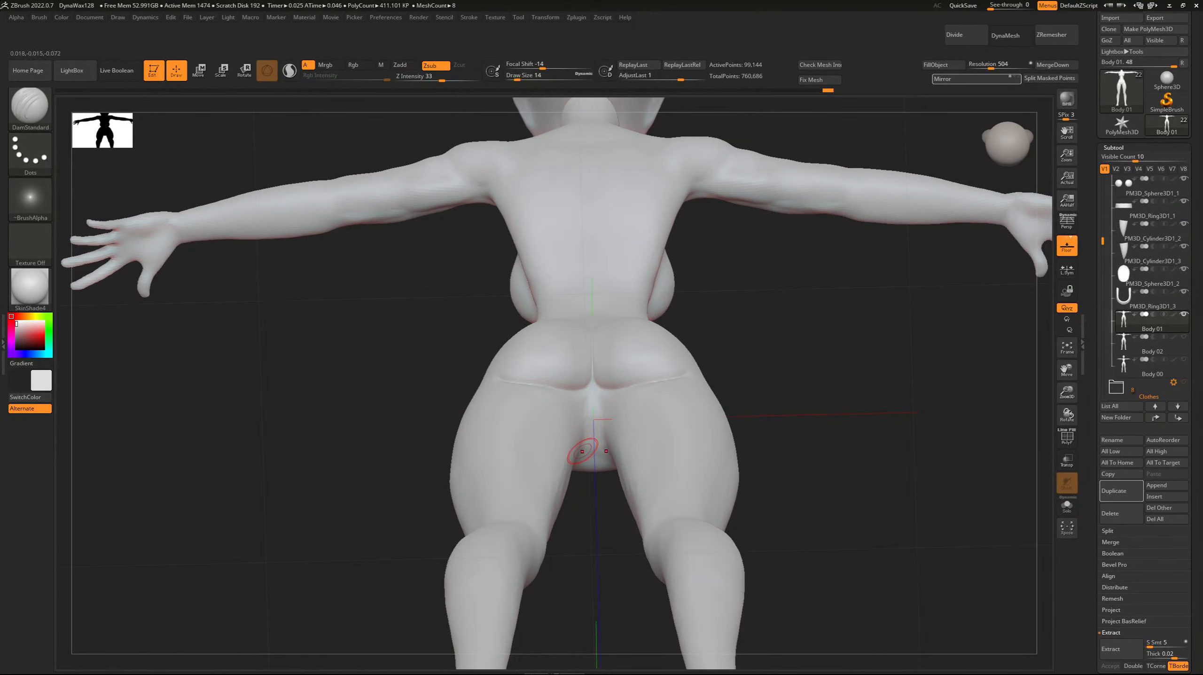
left_click_drag(582, 376, 579, 417)
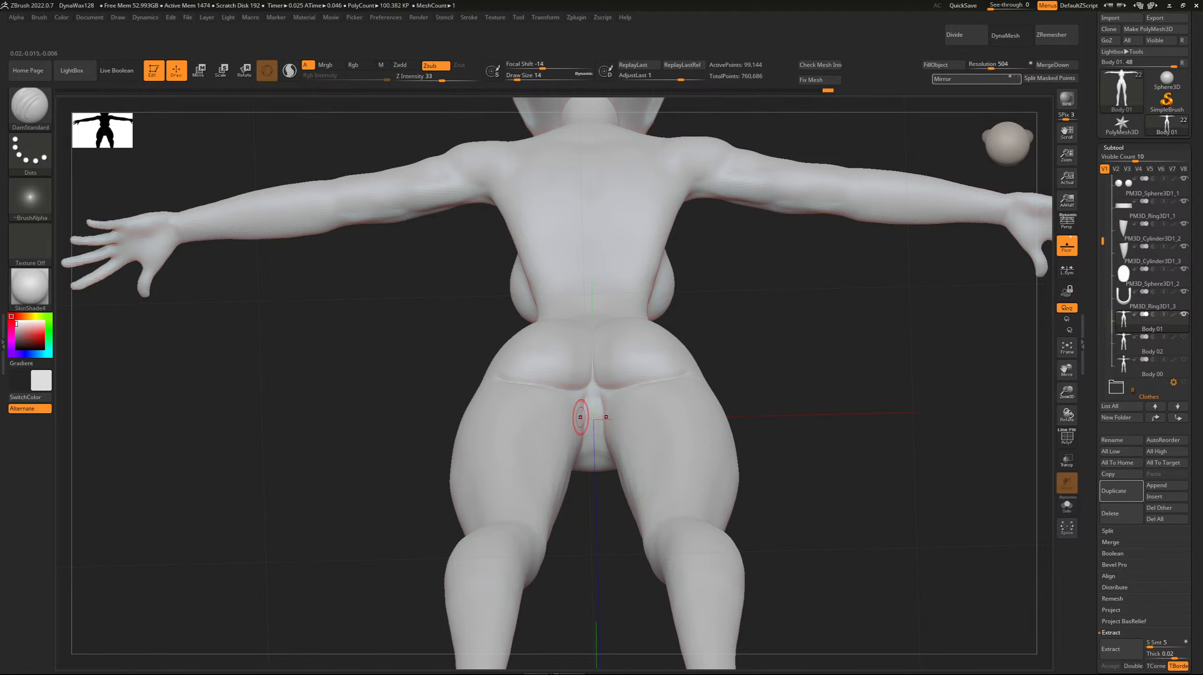
key("ctrl+z")
left_click_drag(456, 352, 443, 358)
left_click_drag(572, 405, 583, 450)
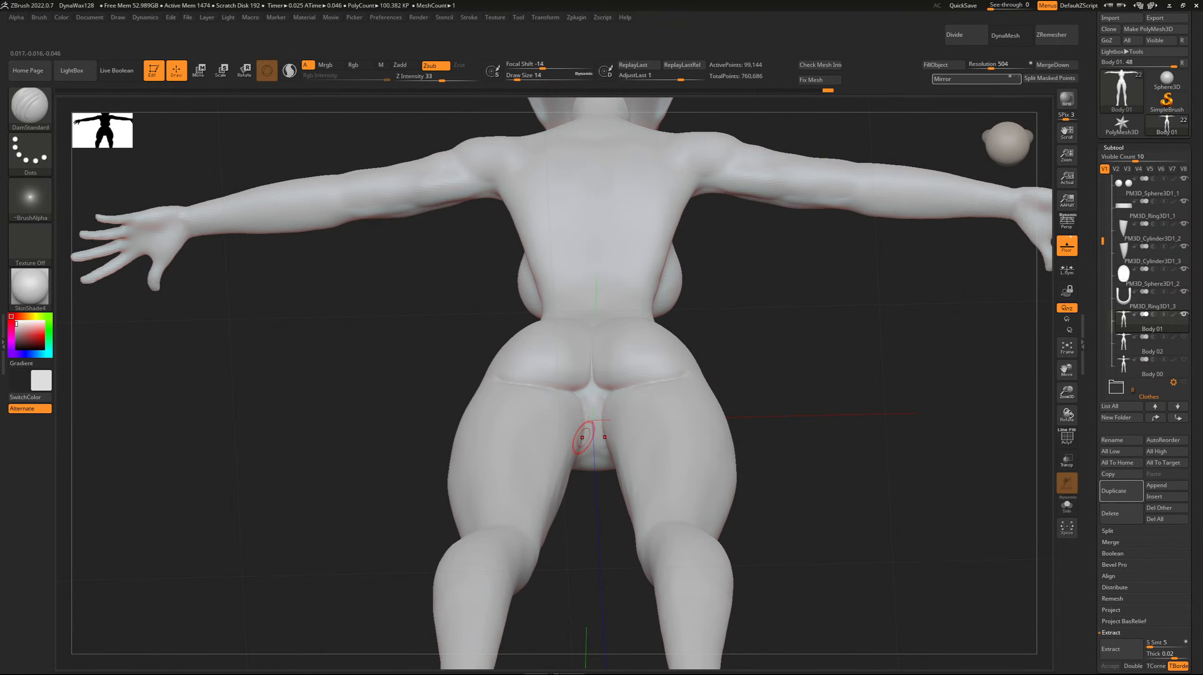
Pinch the inner-thigh crease and inspect the groin from beneath, using the Pinch brush at draw size 14.
key("b")
left_click(742, 361)
left_click_drag(798, 378, 775, 227)
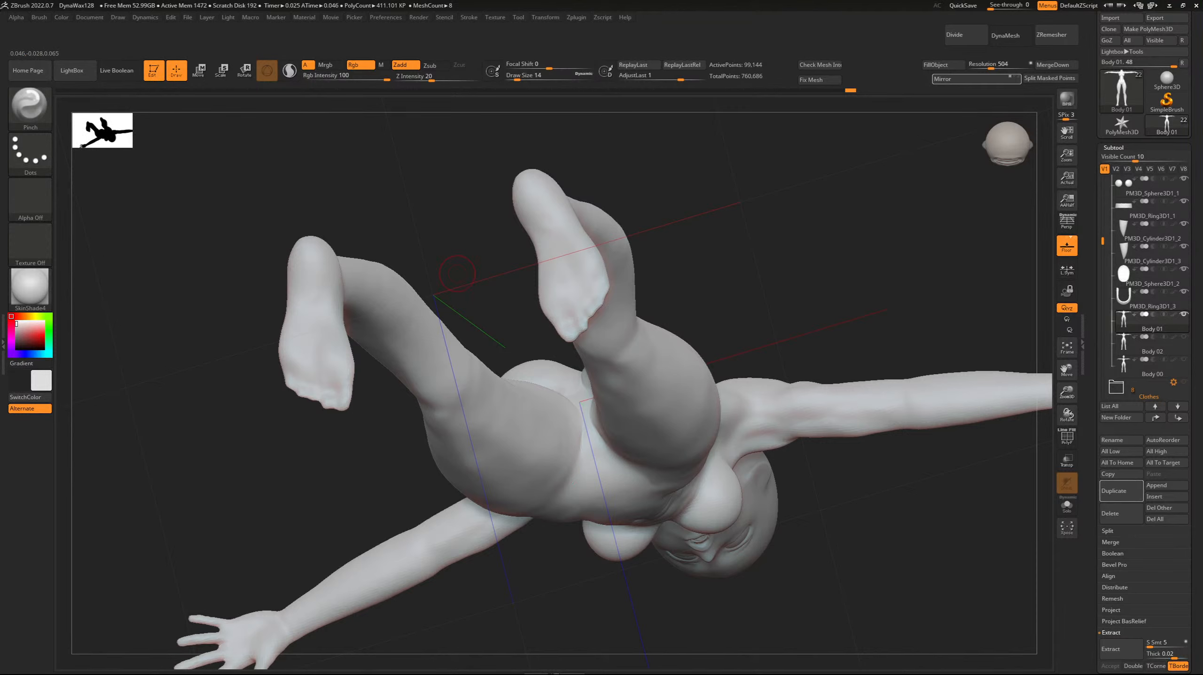
left_click_drag(457, 273, 582, 427)
Sharpen the outer ends of the gluteal folds with the Pinch brush, raising its Z Intensity to 100.
left_click_drag(378, 256, 409, 357)
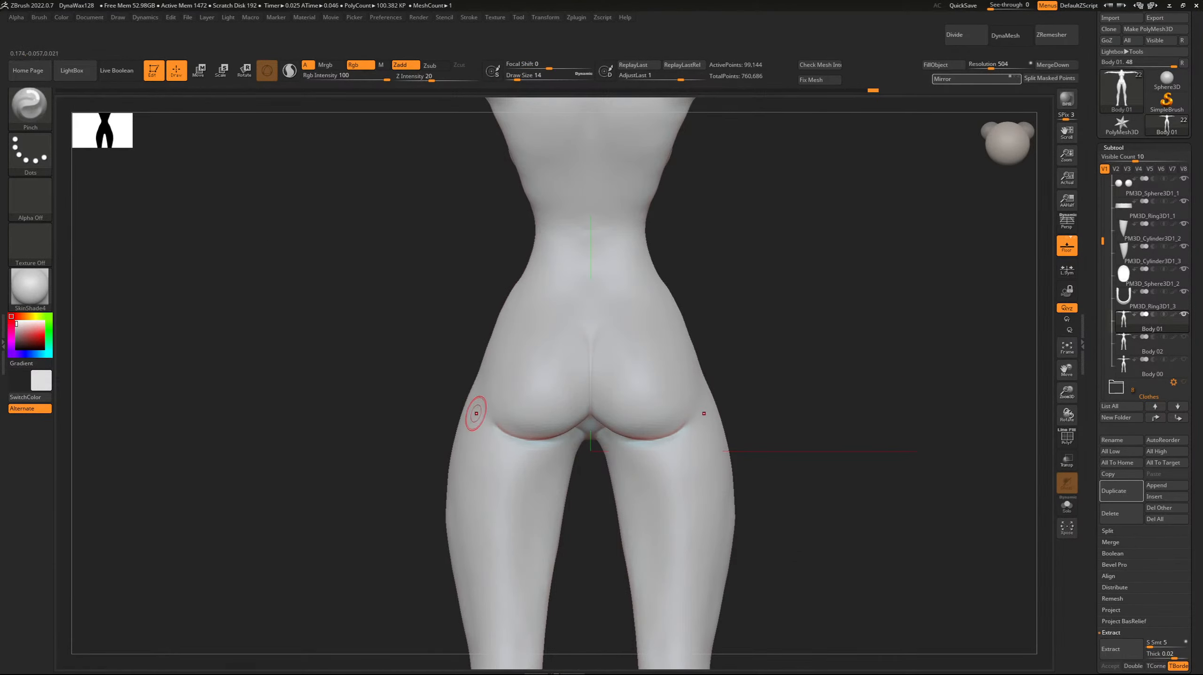
left_click_drag(498, 418, 501, 426, "shift")
mouse_move(373, 279)
left_mouse_down()
mouse_move(427, 282)
mouse_move(402, 279)
left_mouse_up()
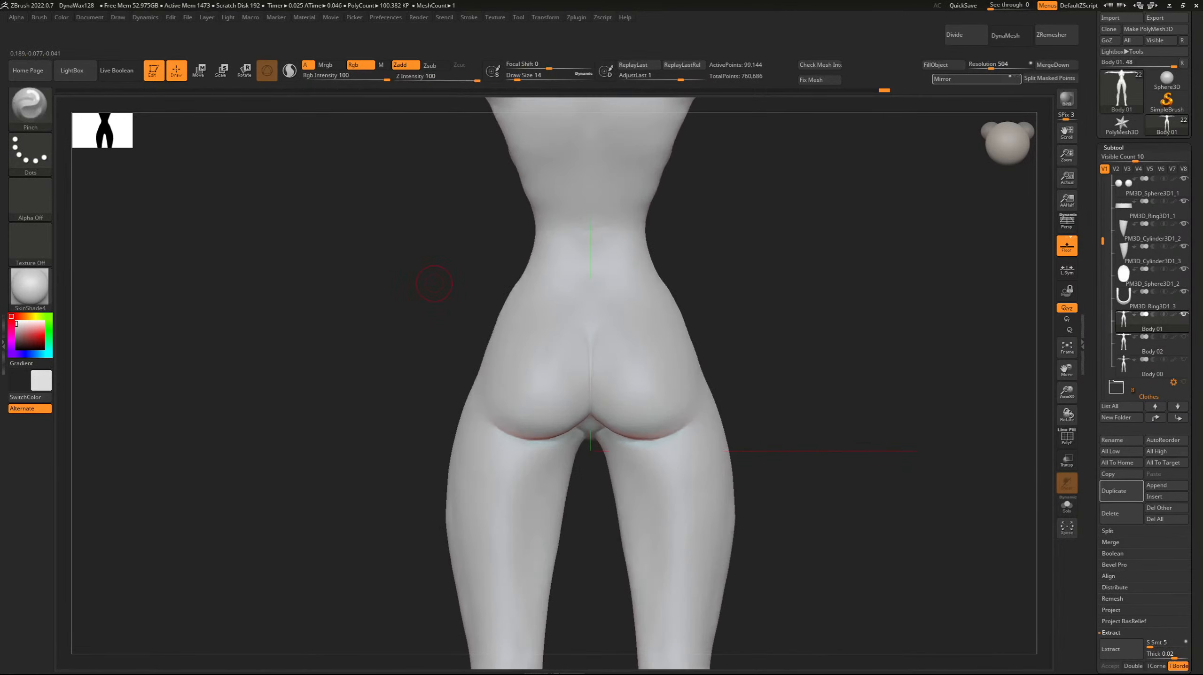
key("b")
key("p")
key("i")
mouse_move(1167, 125)
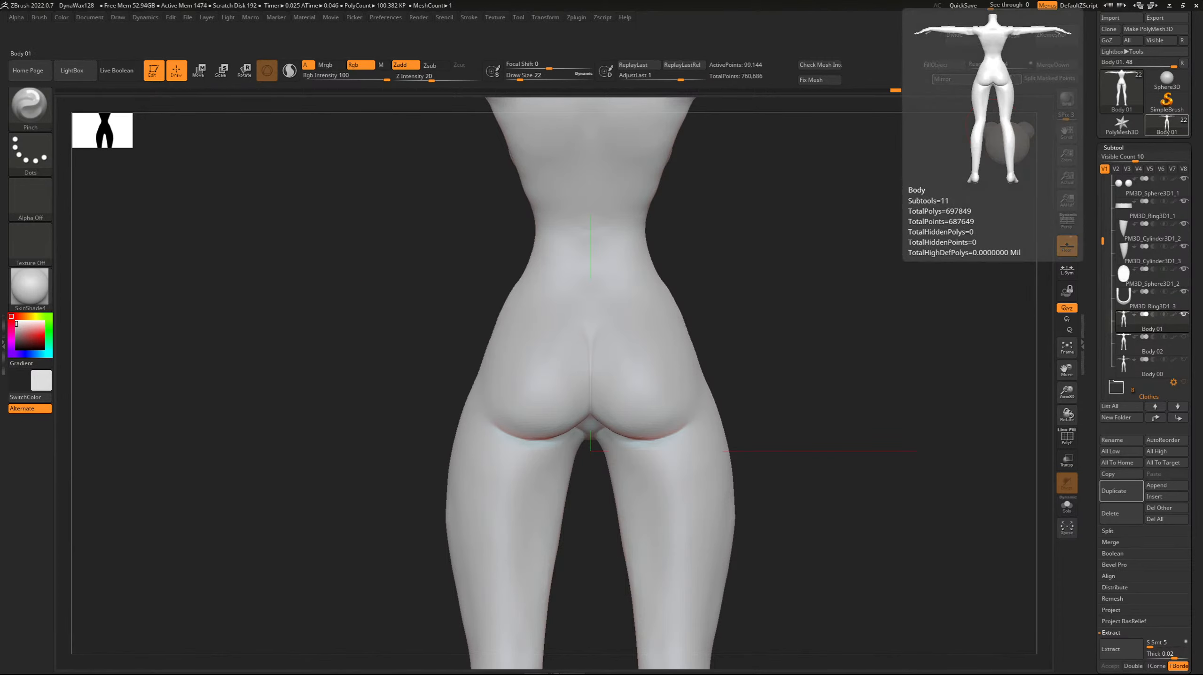
Return to the full front view, check the body's mesh integrity and save the project.
left_click_drag(823, 359, 897, 412)
mouse_move(189, 312)
left_mouse_down()
mouse_move(181, 288)
mouse_move(114, 283)
mouse_move(161, 255)
mouse_move(290, 258)
left_mouse_up()
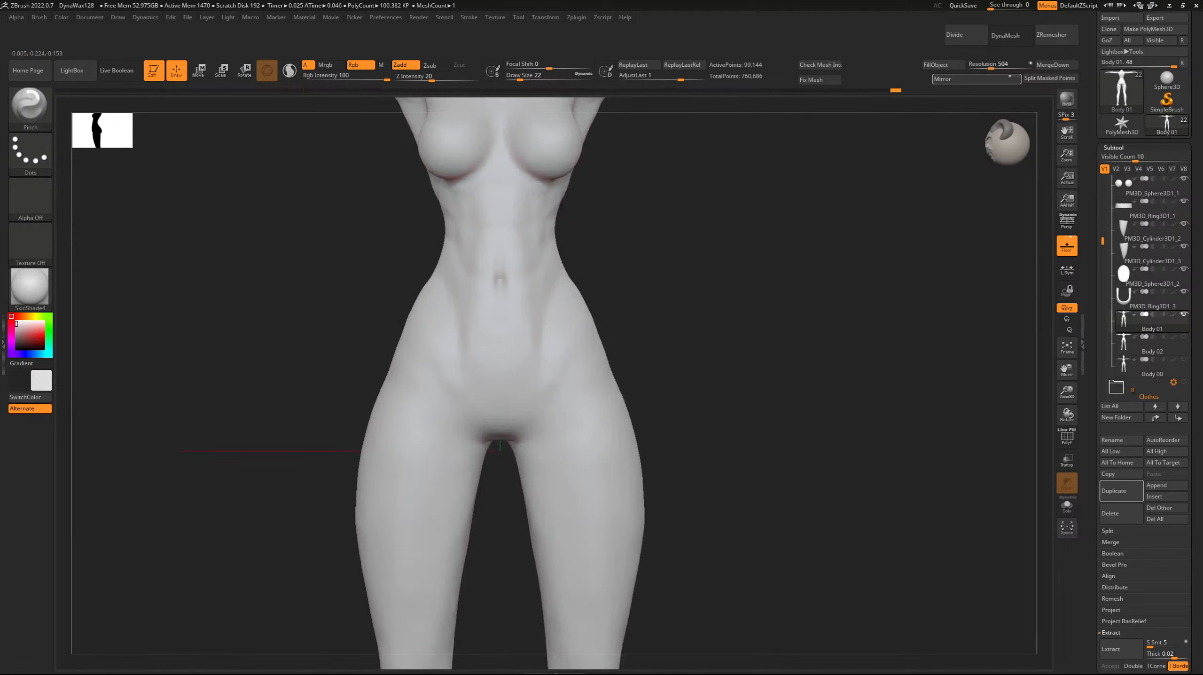
left_click_drag(1067, 392, 1051, 428)
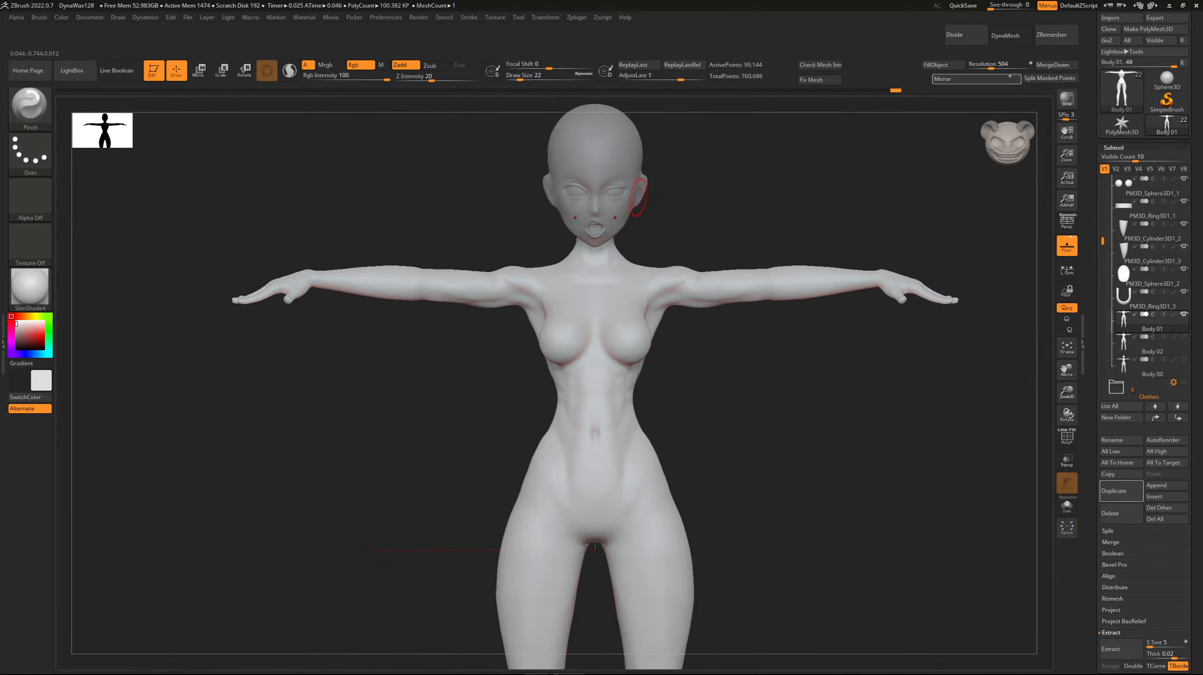
left_click(811, 66)
left_click(188, 17)
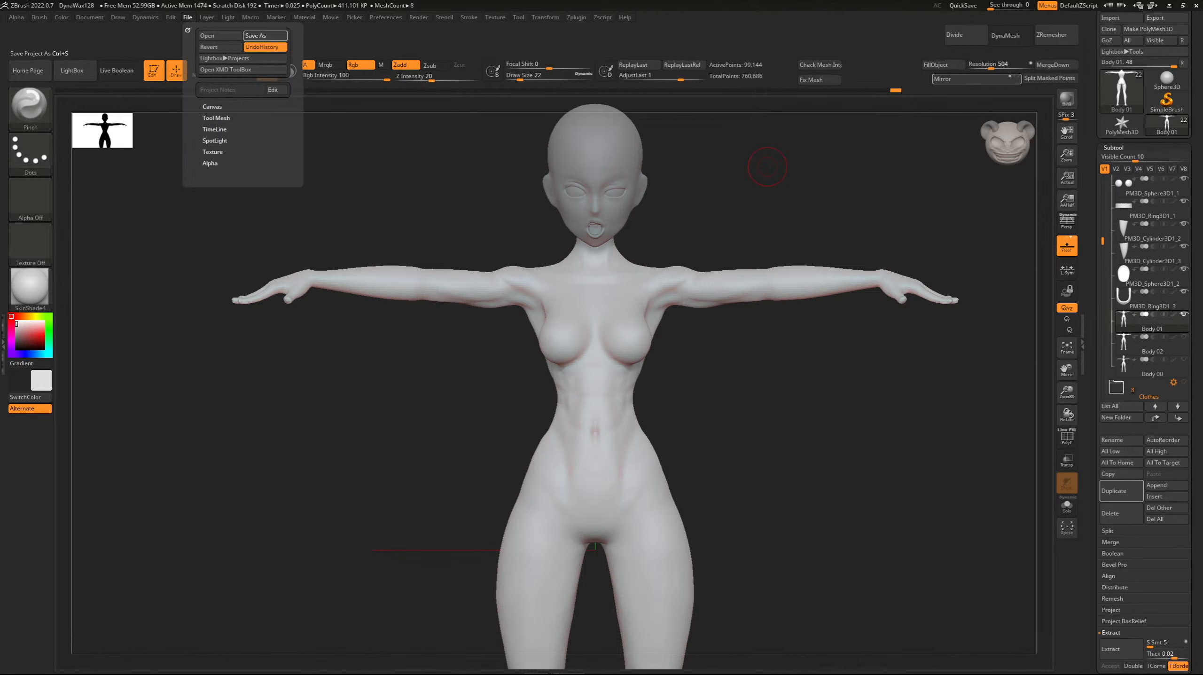
left_click(266, 35)
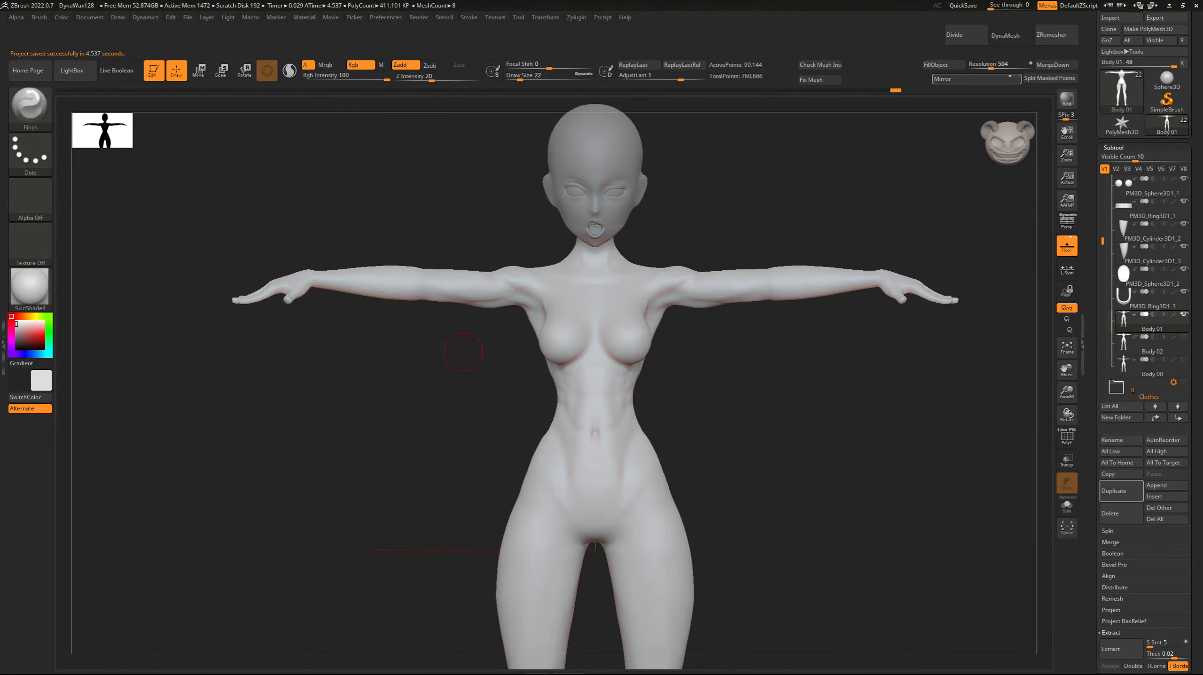
Collapse the Body folder in the subtool list.
scroll(1148, 284, "up", 3)
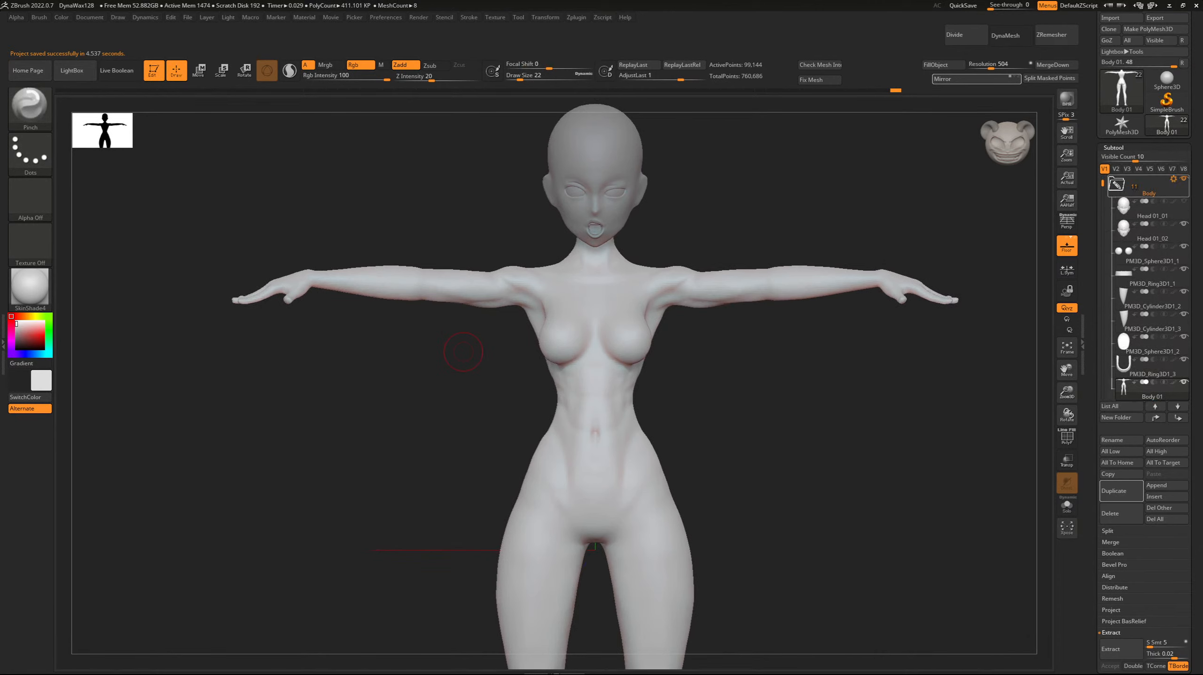
left_click(1116, 184)
left_click_drag(1103, 274, 1103, 209)
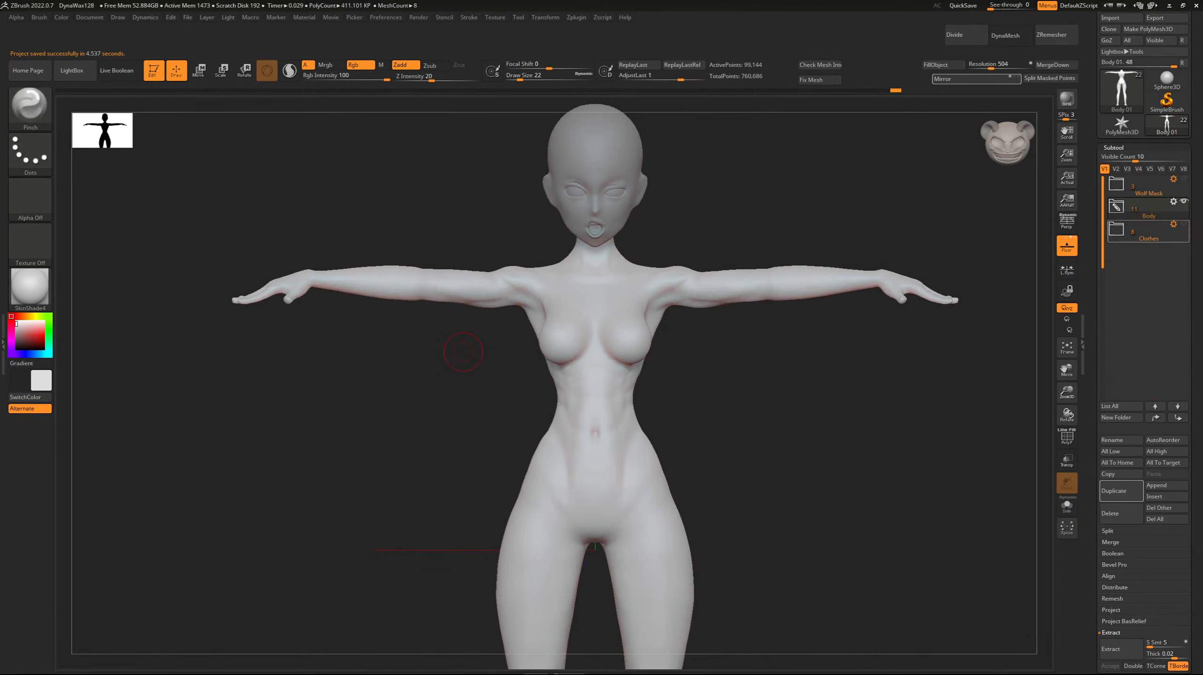
Show the Clothes folder and insert a sphere subtool with Head 01_01 selected in the Body folder.
left_click(1184, 224)
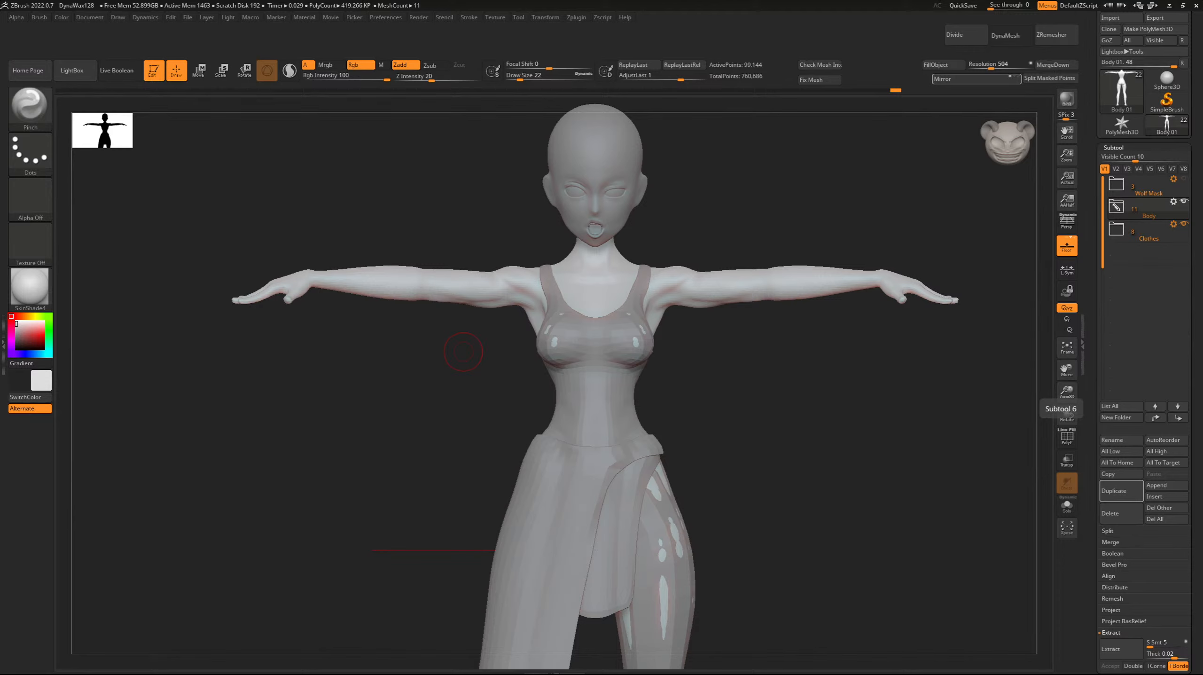
left_click_drag(463, 351, 343, 263)
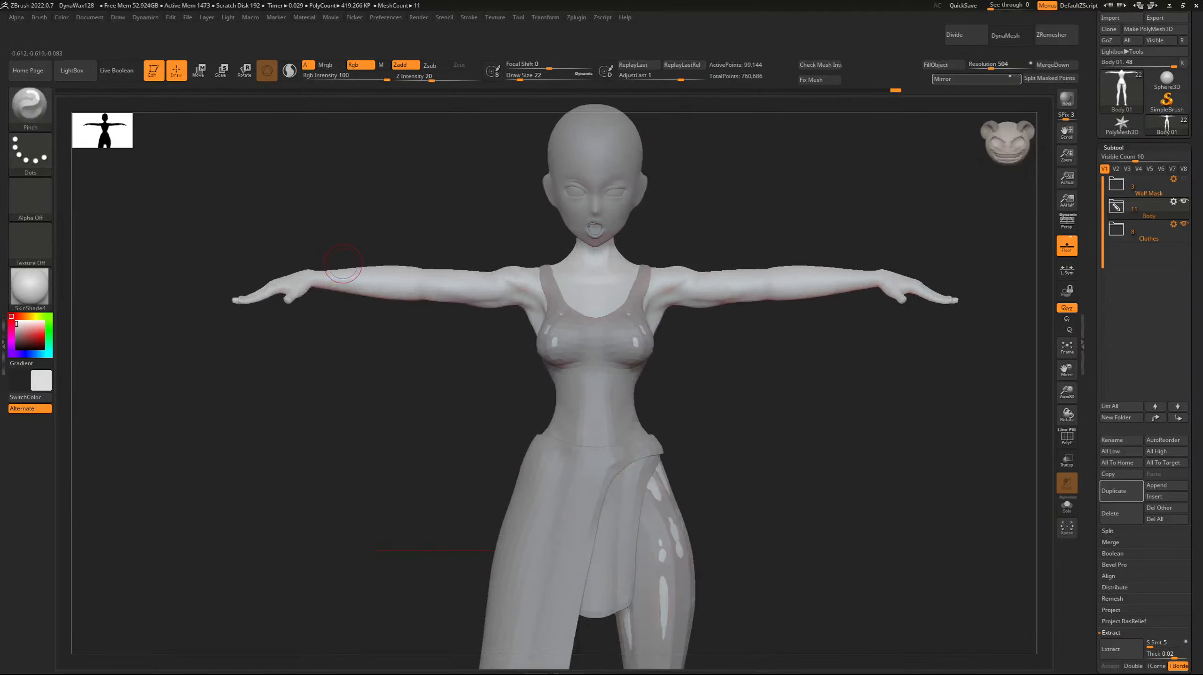
left_click(1117, 206)
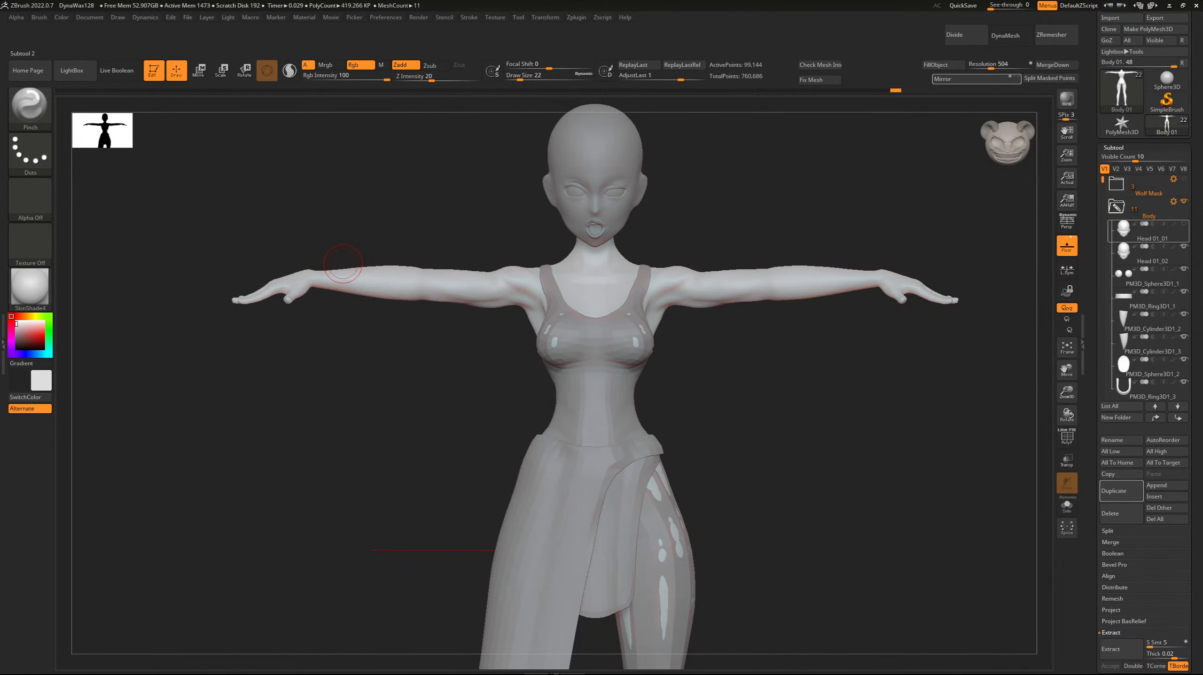
left_click(1152, 232)
left_click(1167, 496)
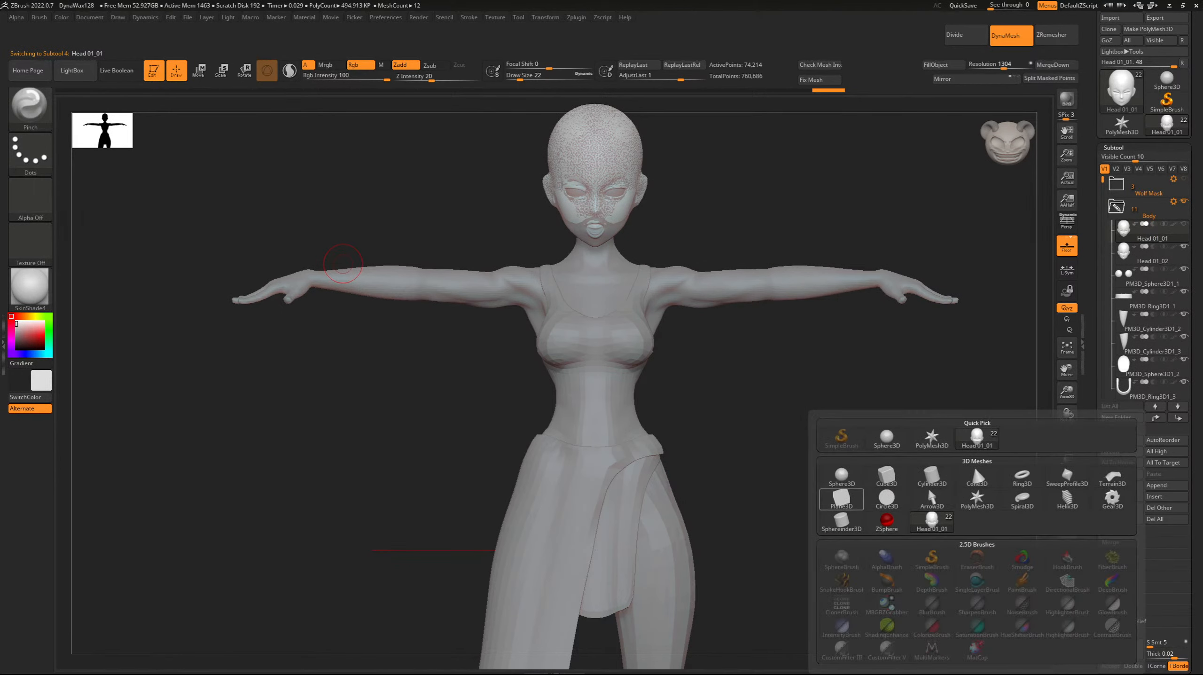
left_click(842, 499)
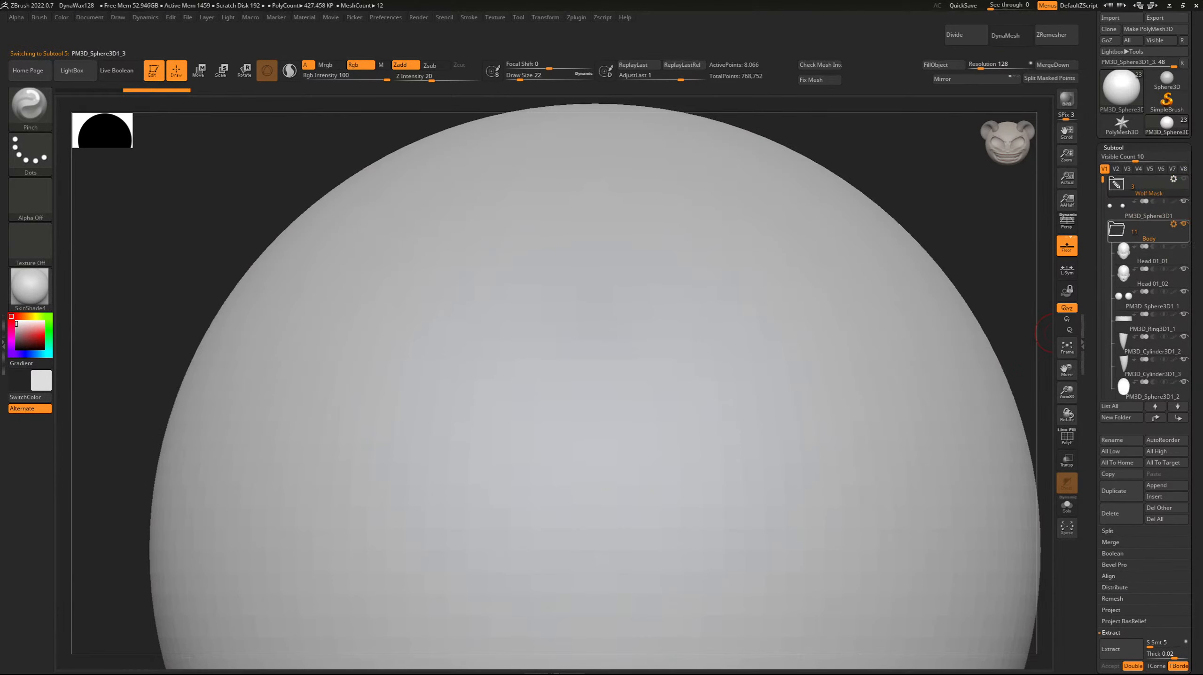
Move the PM3D_Sphere3D1 subtool from the Wolf Mask folder into the Body folder and display the active sphere's polyframe.
left_click_drag(1148, 208, 1149, 292)
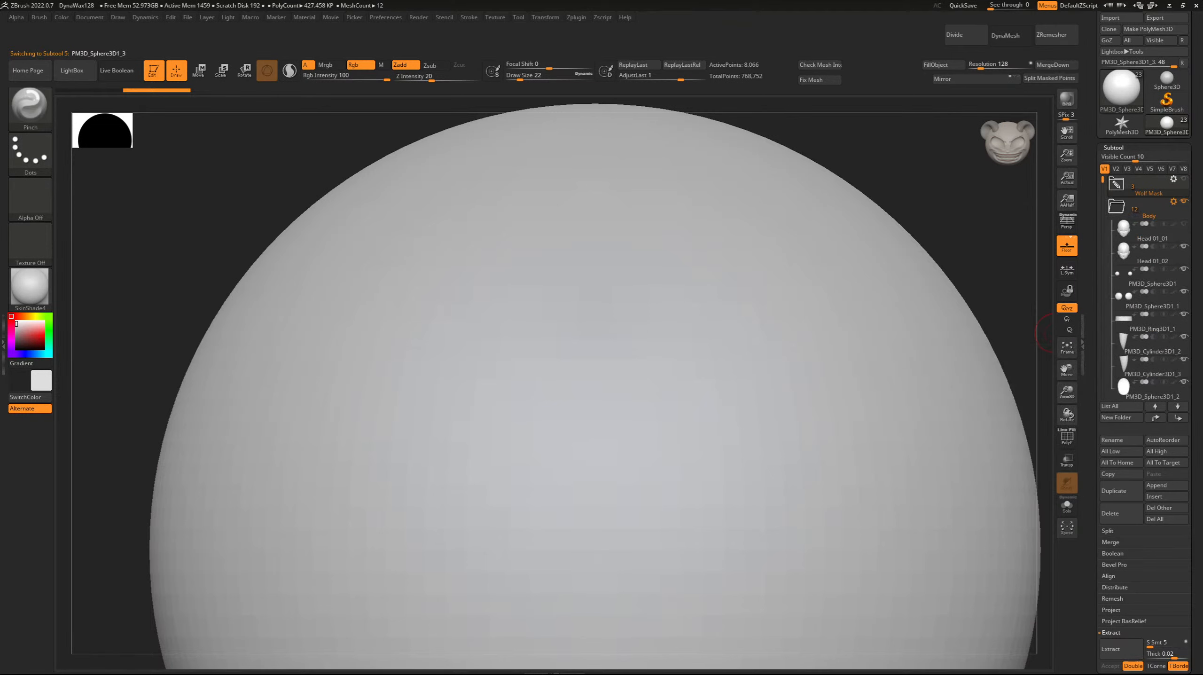
mouse_move(1103, 180)
left_mouse_down()
mouse_move(1103, 312)
mouse_move(1104, 184)
left_mouse_up()
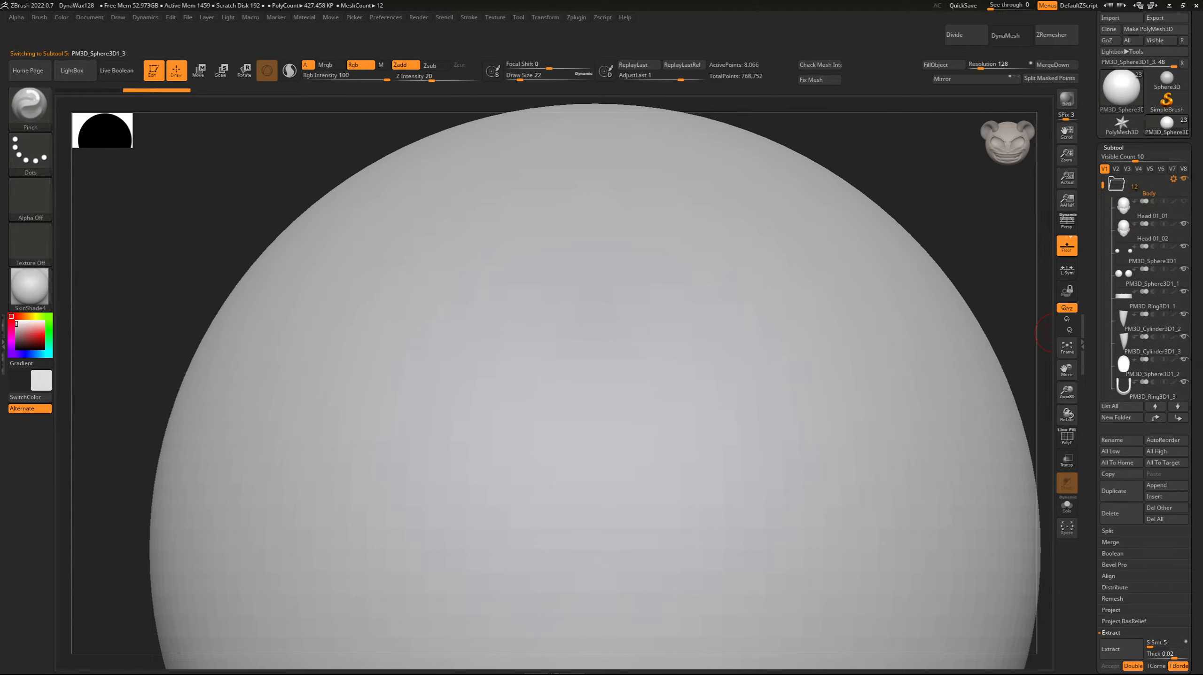
left_click(1066, 437)
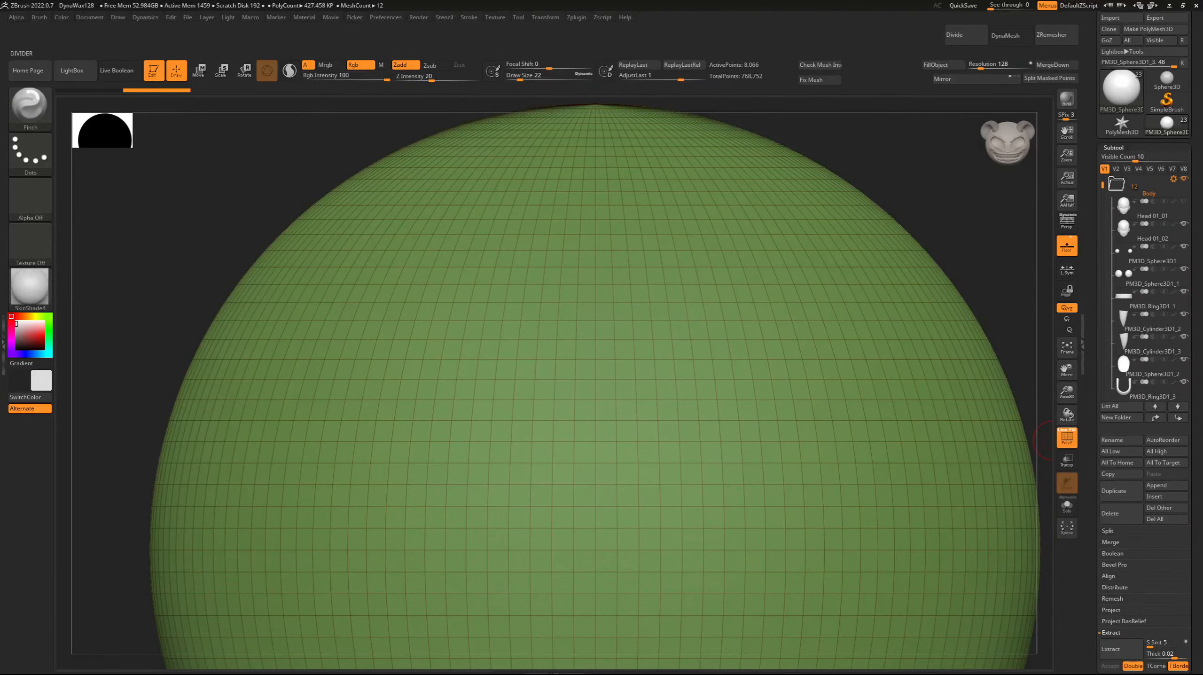
Return the PM3D_Sphere3D1 subtool from the Body folder to the Wolf Mask folder.
left_click_drag(1103, 185, 1104, 179)
left_click(1117, 206)
left_click(1117, 184)
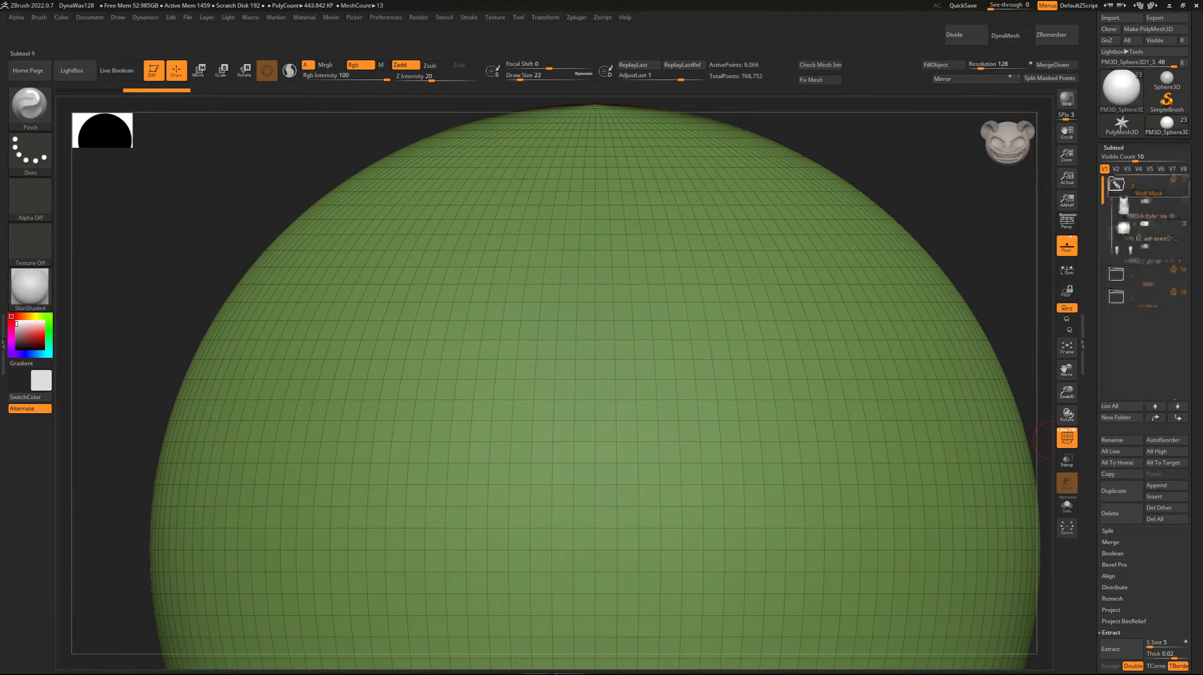
left_click_drag(1149, 229, 1149, 253)
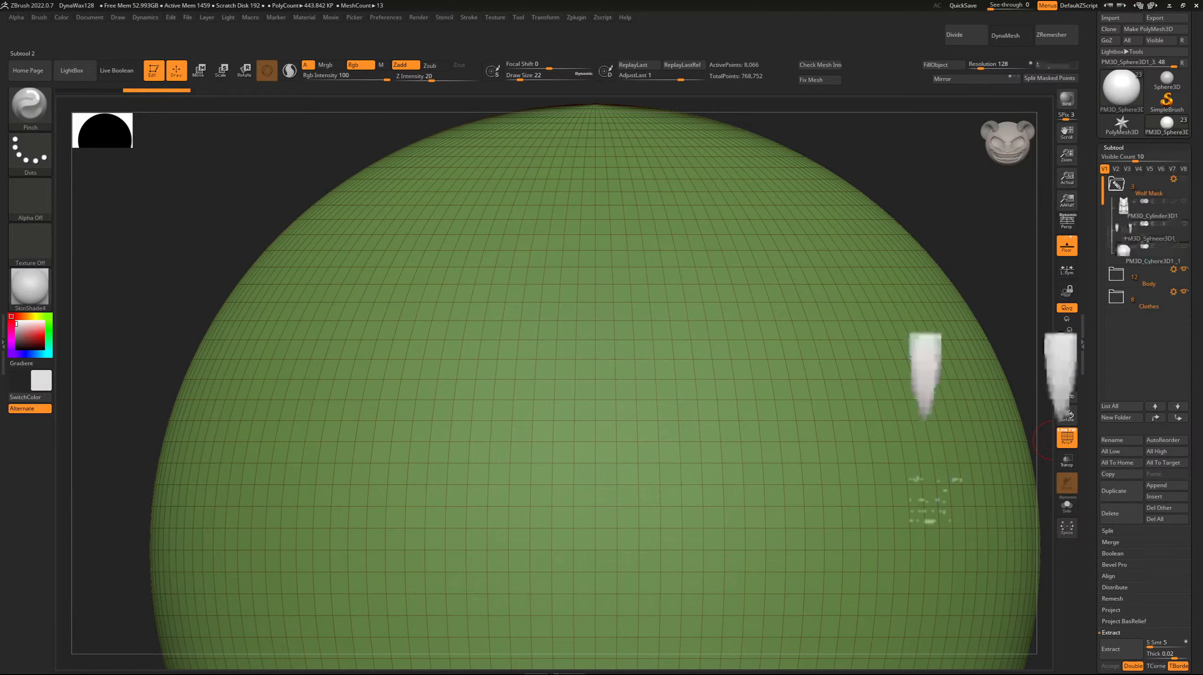
left_click(1116, 274)
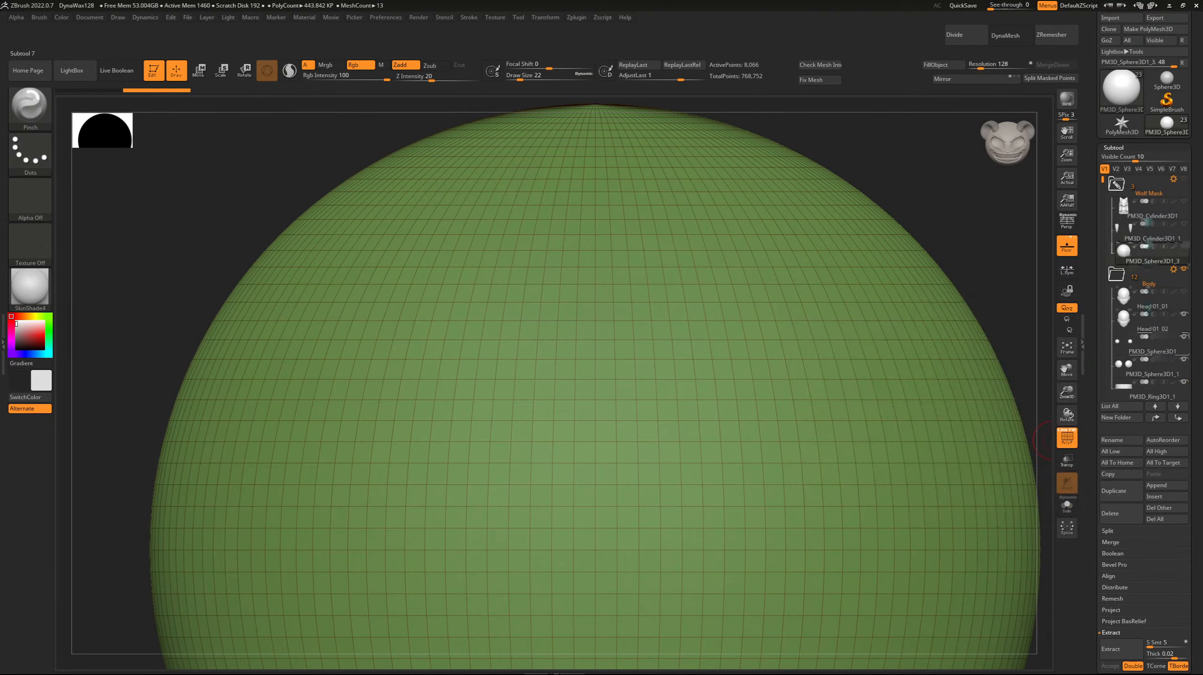
left_click_drag(1149, 343, 1149, 232)
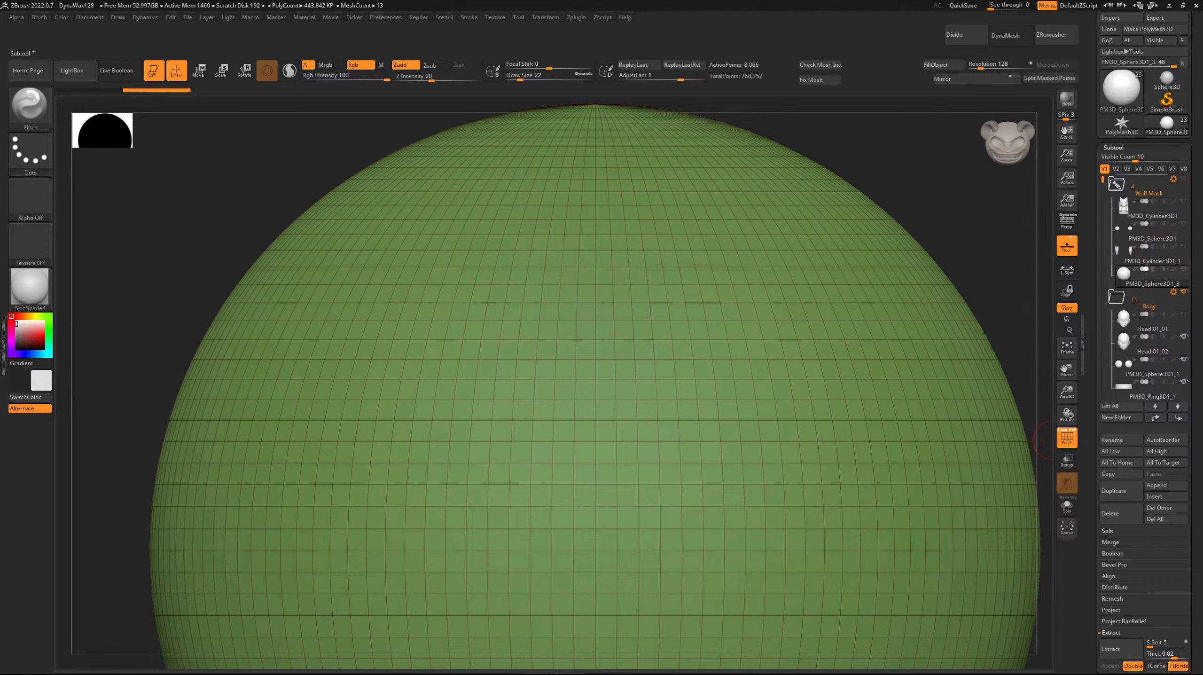
Move the new sphere PM3D_Sphere3D1_3 out of the Wolf Mask folder to the start of the subtool list.
left_click(1117, 184)
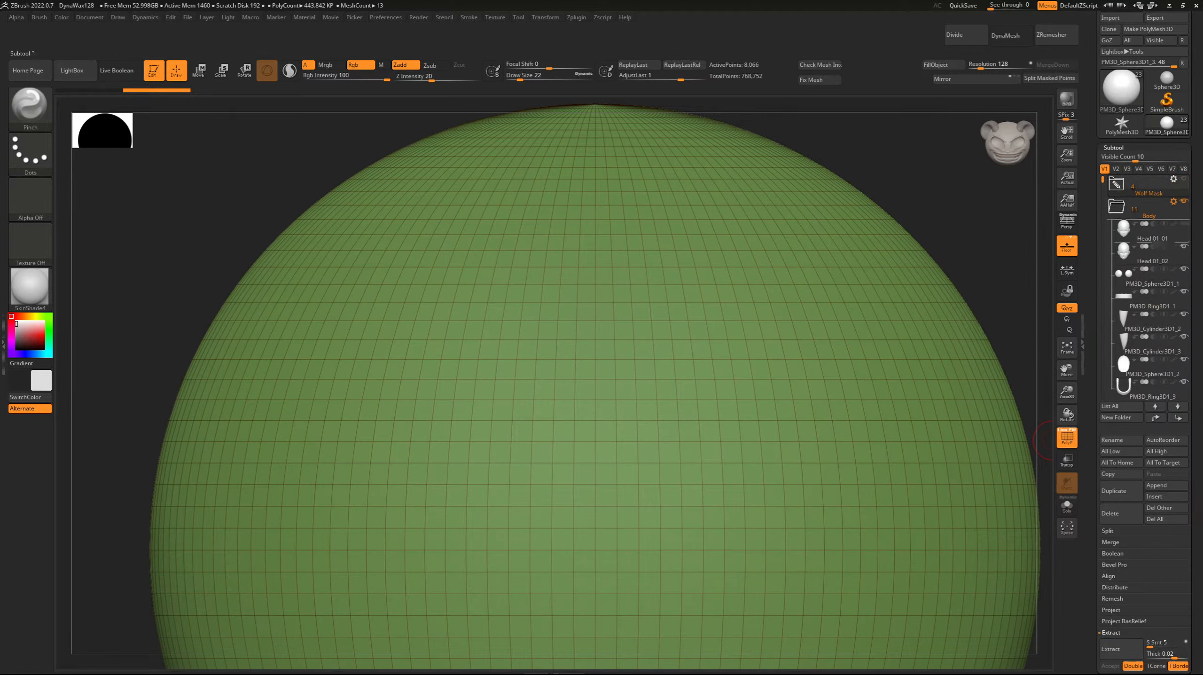
left_click(1117, 207)
left_click(1116, 206)
left_click(1117, 184)
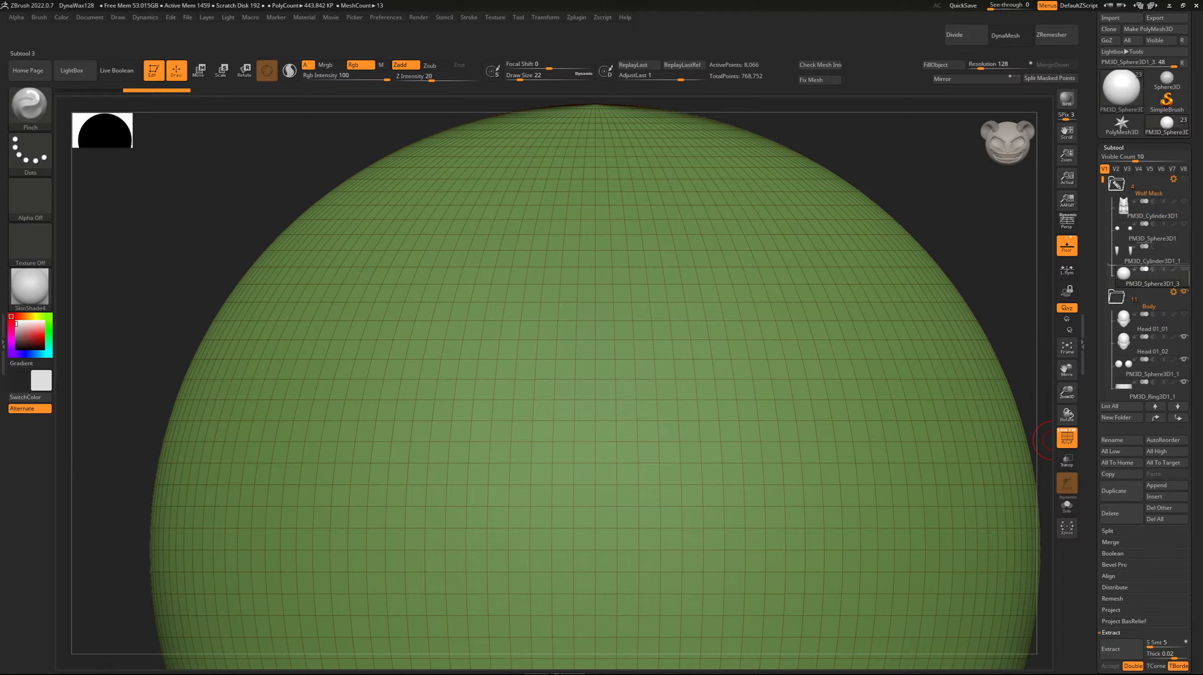
left_click_drag(1148, 289, 1148, 179)
left_click_drag(1148, 278, 1149, 178)
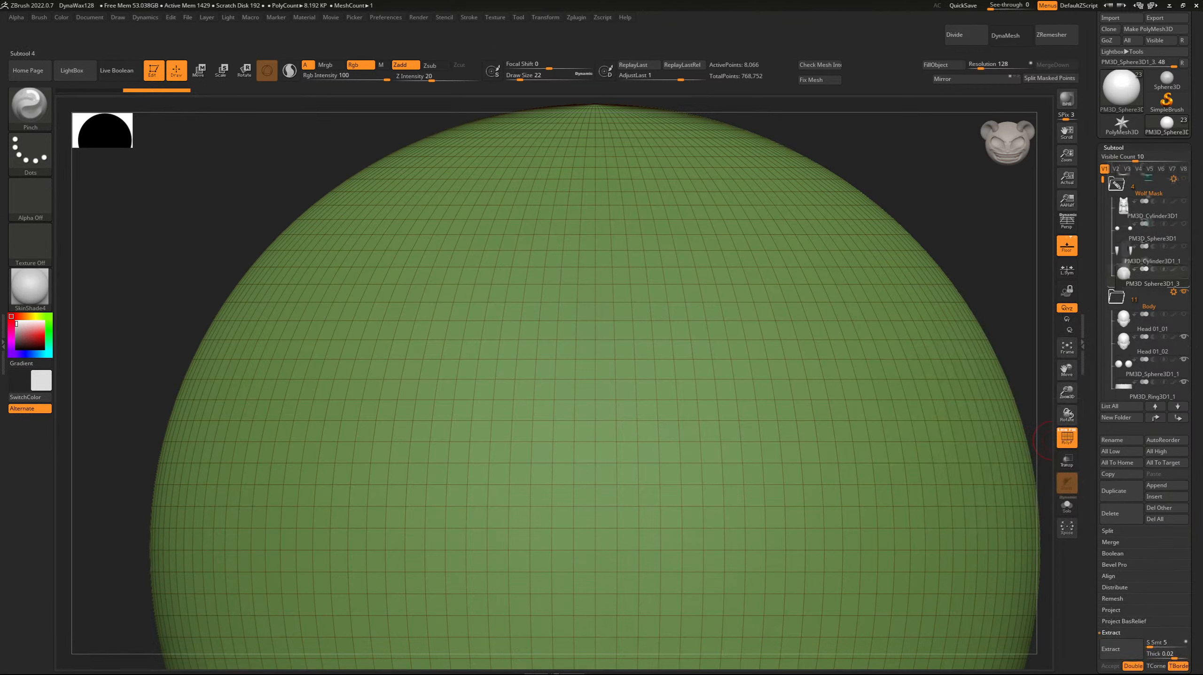
left_click(1117, 206)
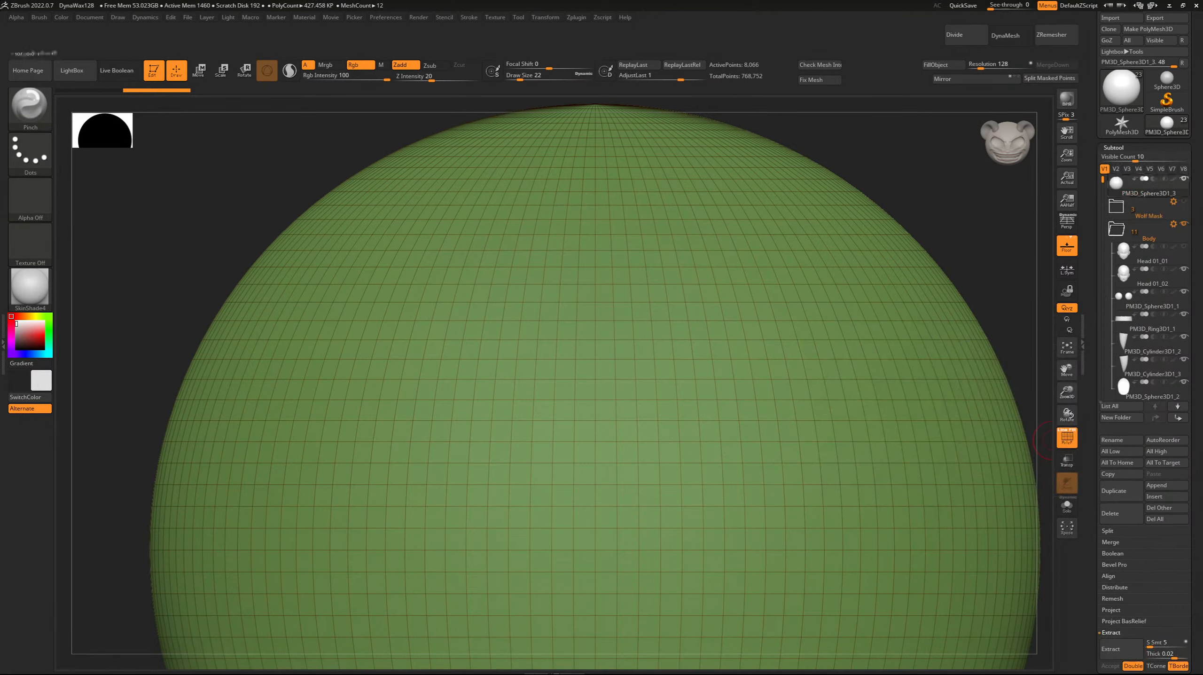
Create a folder named Hair for the new sphere and collapse it in the subtool list.
left_click(1116, 416)
type("U")
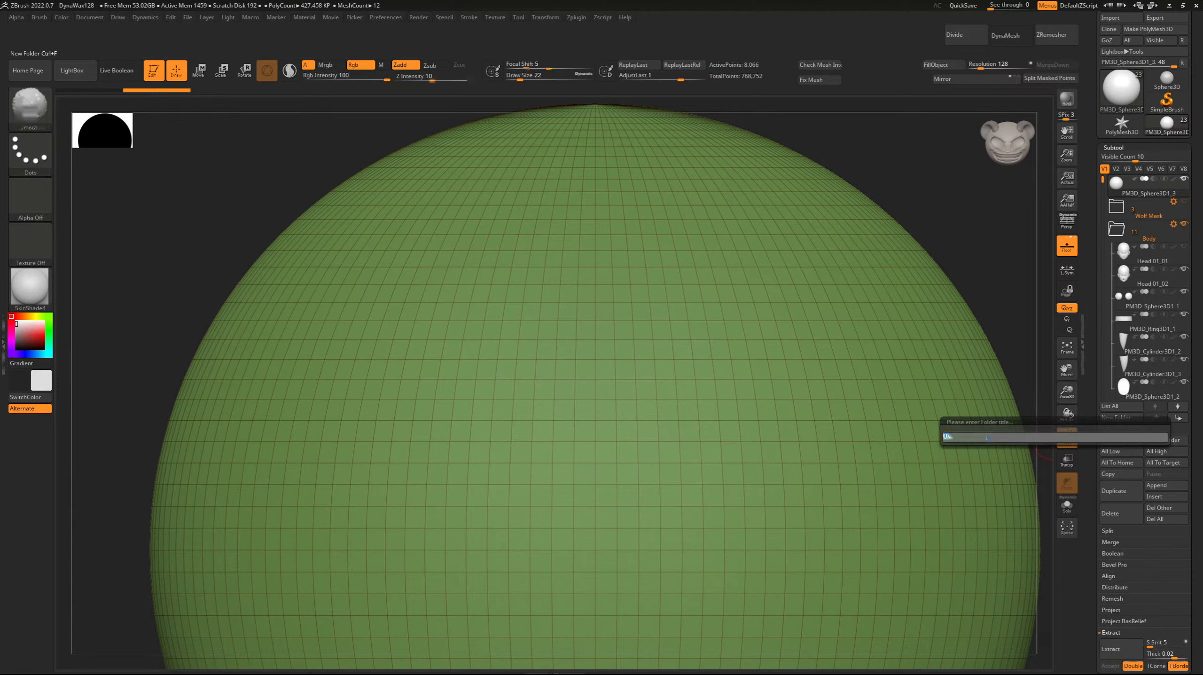
type("Hair")
key("Return")
left_click(1116, 183)
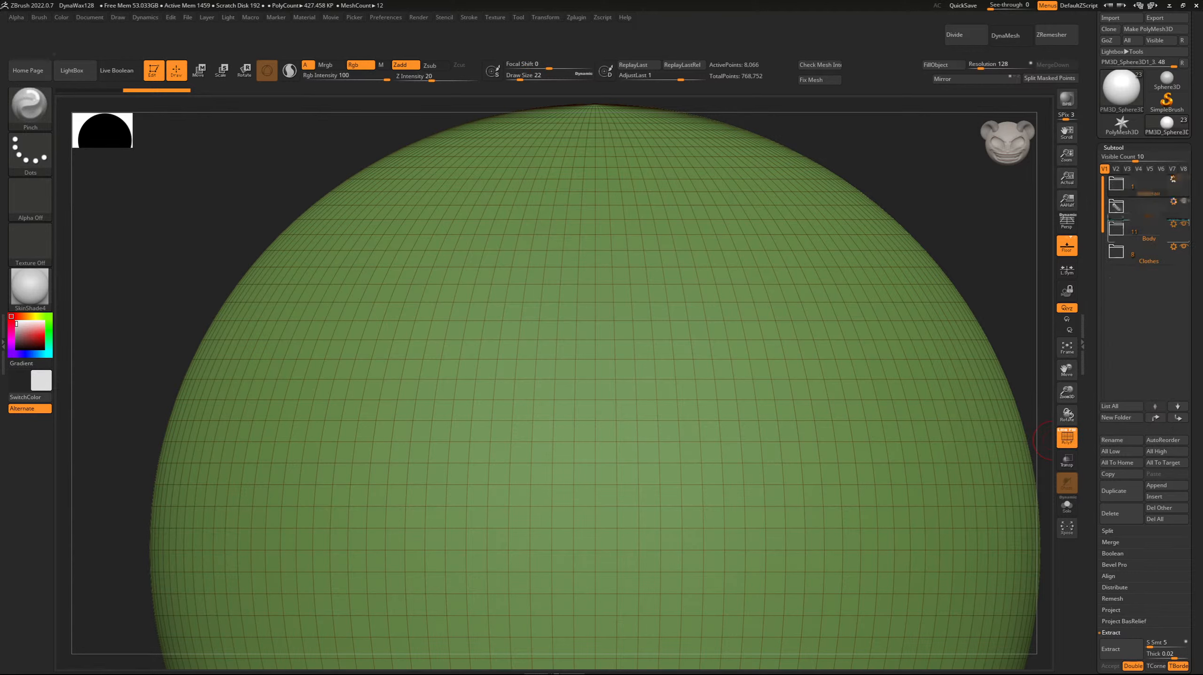
With the polyframe off, scale the hair sphere down and raise it to the character's head.
left_click_drag(1066, 392, 1047, 344)
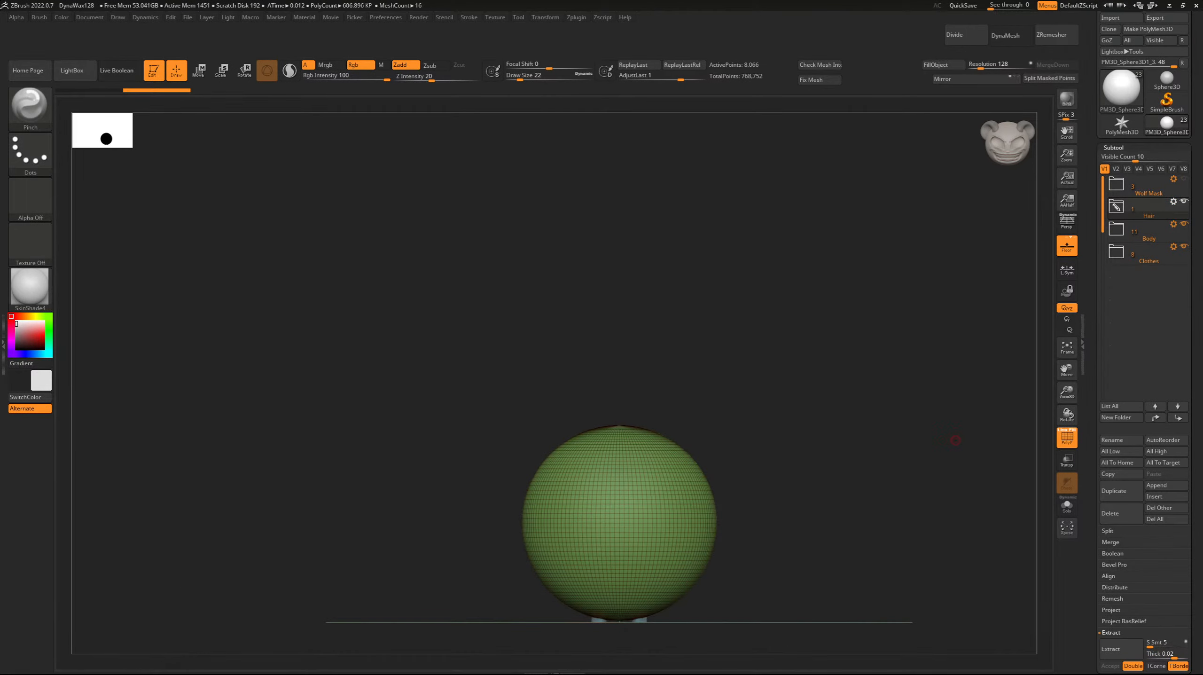
left_click(1067, 438)
left_click_drag(1067, 393, 1061, 283)
key("r")
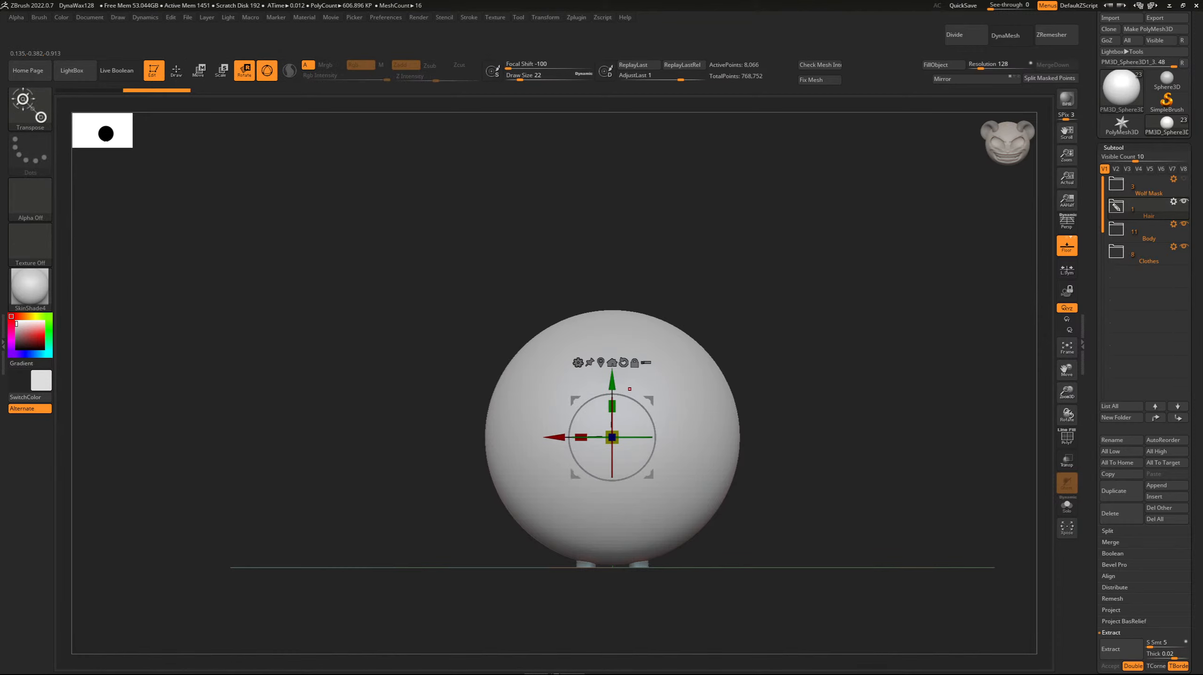
left_click_drag(612, 437, 582, 479)
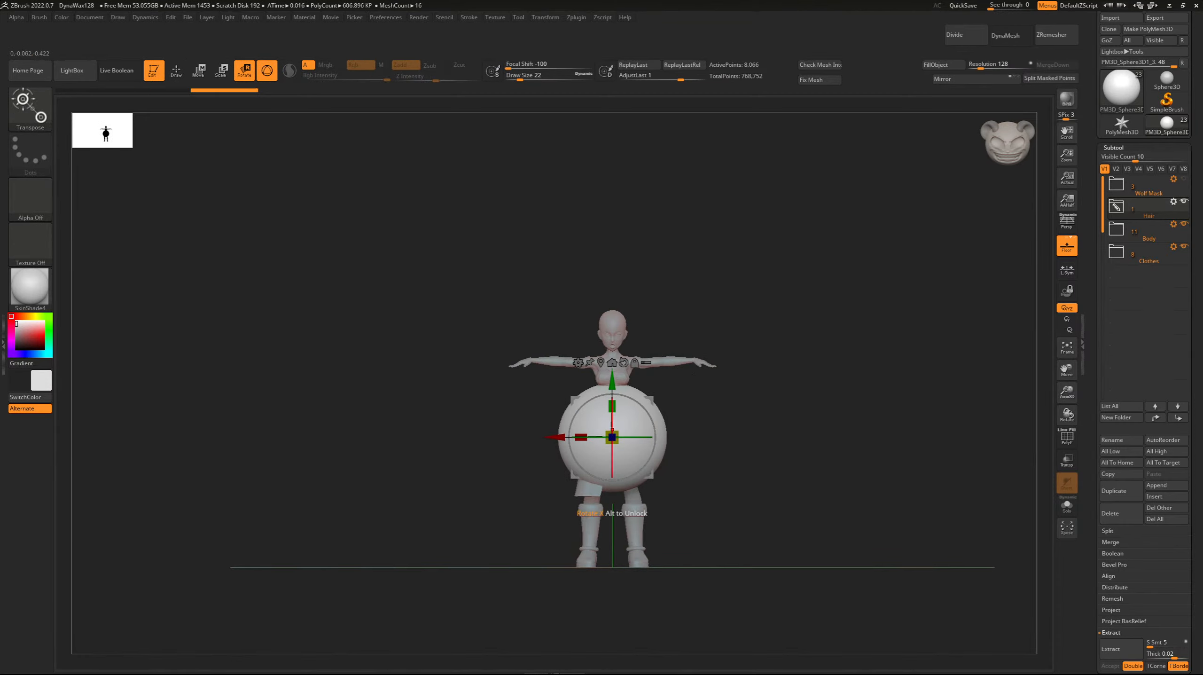
left_click_drag(612, 382, 612, 276)
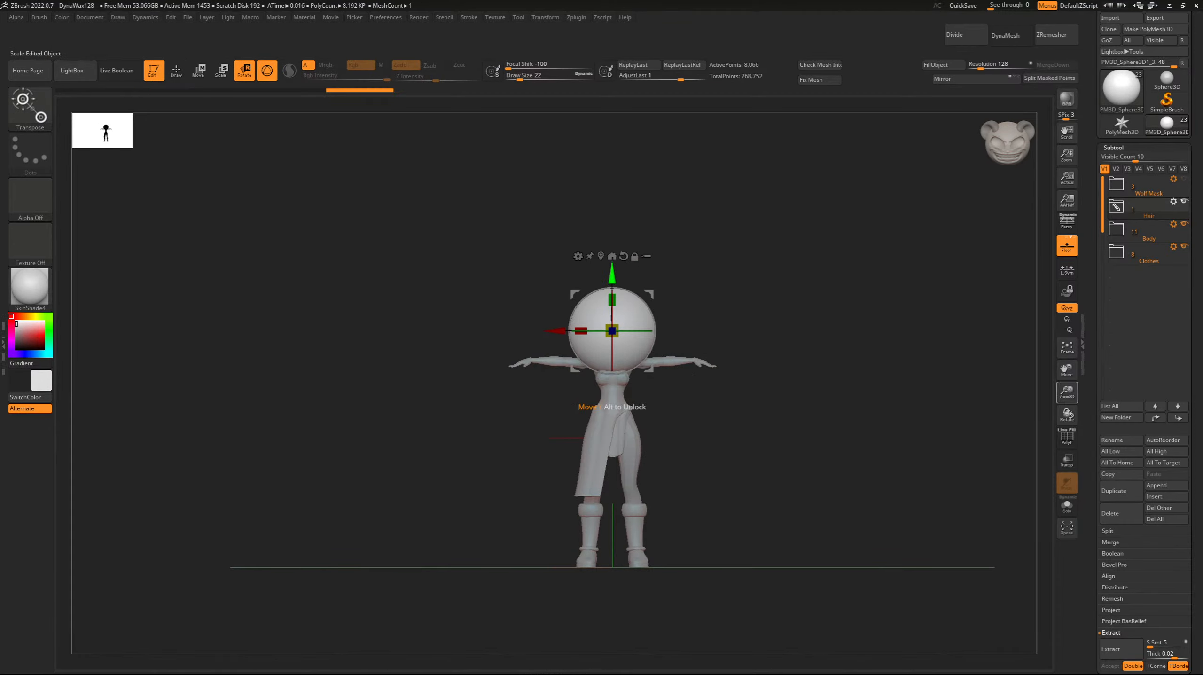
Shrink the hair sphere closer to skull size and lower it onto the head in front view.
left_click_drag(1067, 393, 1066, 456)
left_click_drag(1067, 370, 1067, 405)
left_click_drag(612, 310, 588, 360)
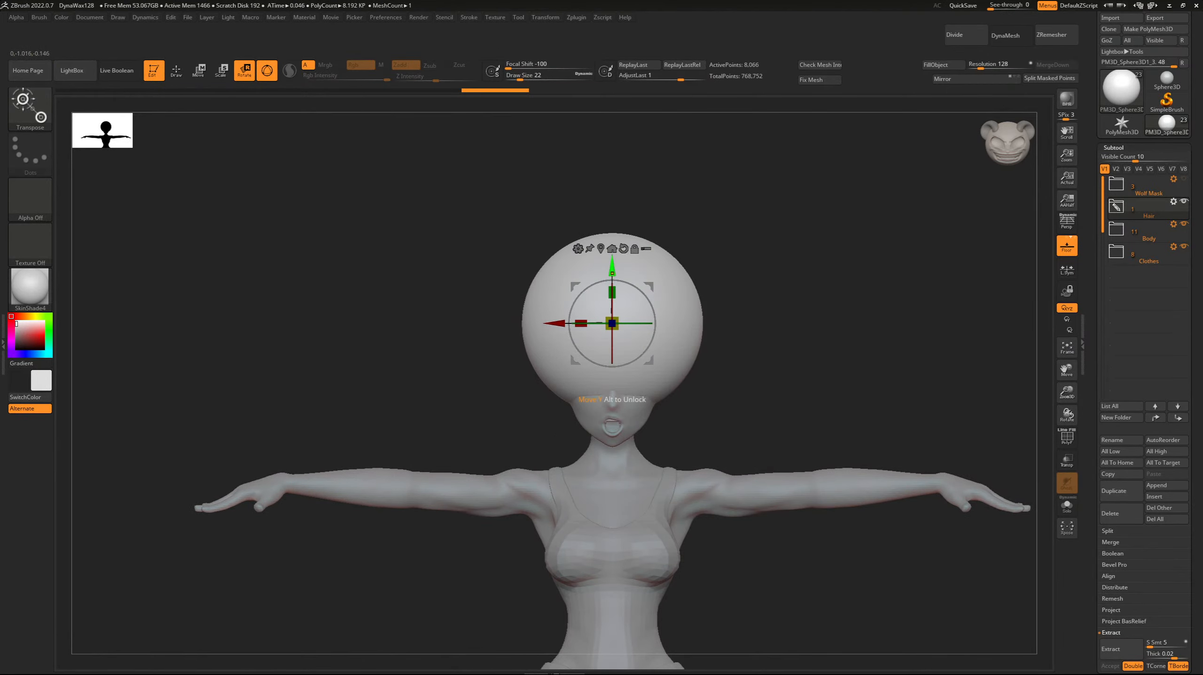
left_click_drag(612, 273, 612, 297)
left_click_drag(612, 347, 608, 353)
Fit the hair sphere over the skull in side view by adjusting its size, height and depth.
left_click_drag(440, 350, 543, 349)
right_click_drag(543, 350, 543, 422, "ctrl")
right_click_drag(544, 421, 543, 439, "alt")
left_click_drag(615, 369, 604, 378)
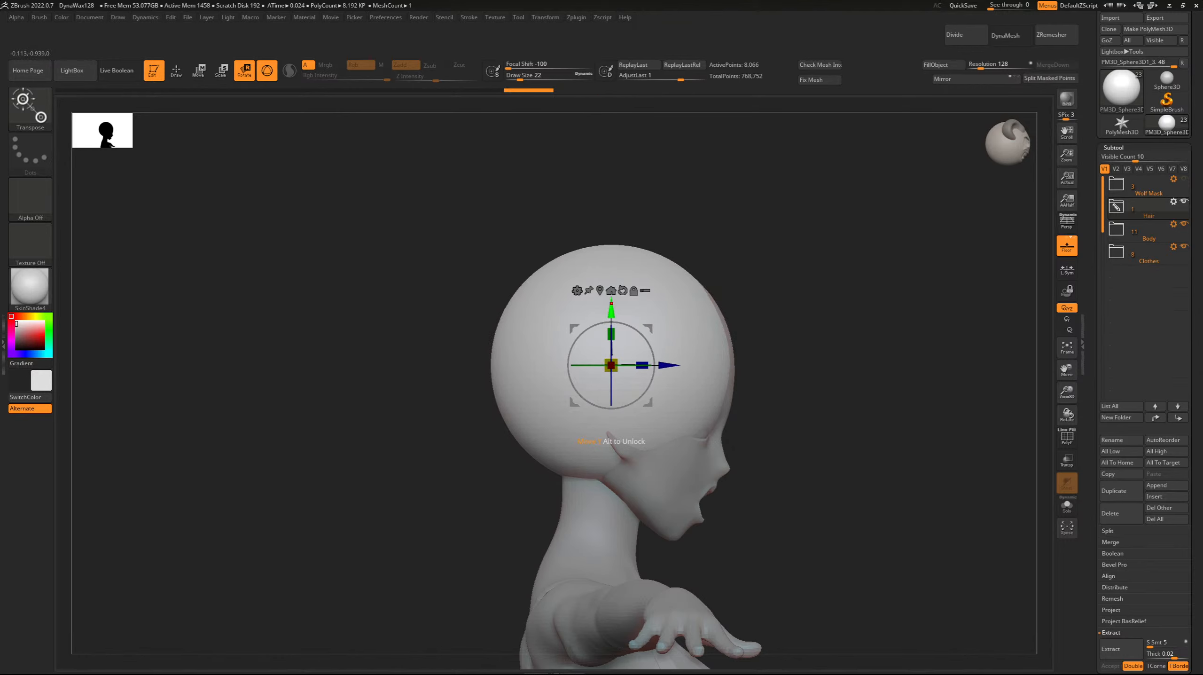
left_click_drag(617, 309, 617, 290)
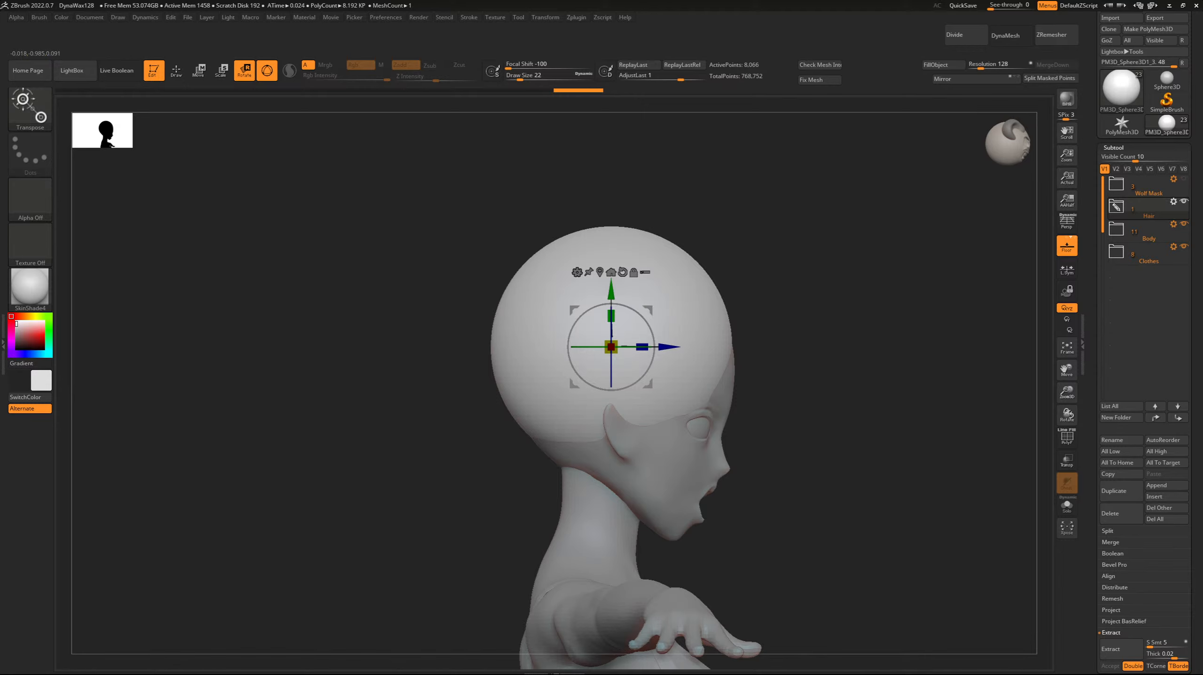
mouse_move(617, 303)
right_mouse_down()
mouse_move(487, 305)
mouse_move(609, 303)
right_mouse_up()
left_click_drag(666, 347, 670, 346)
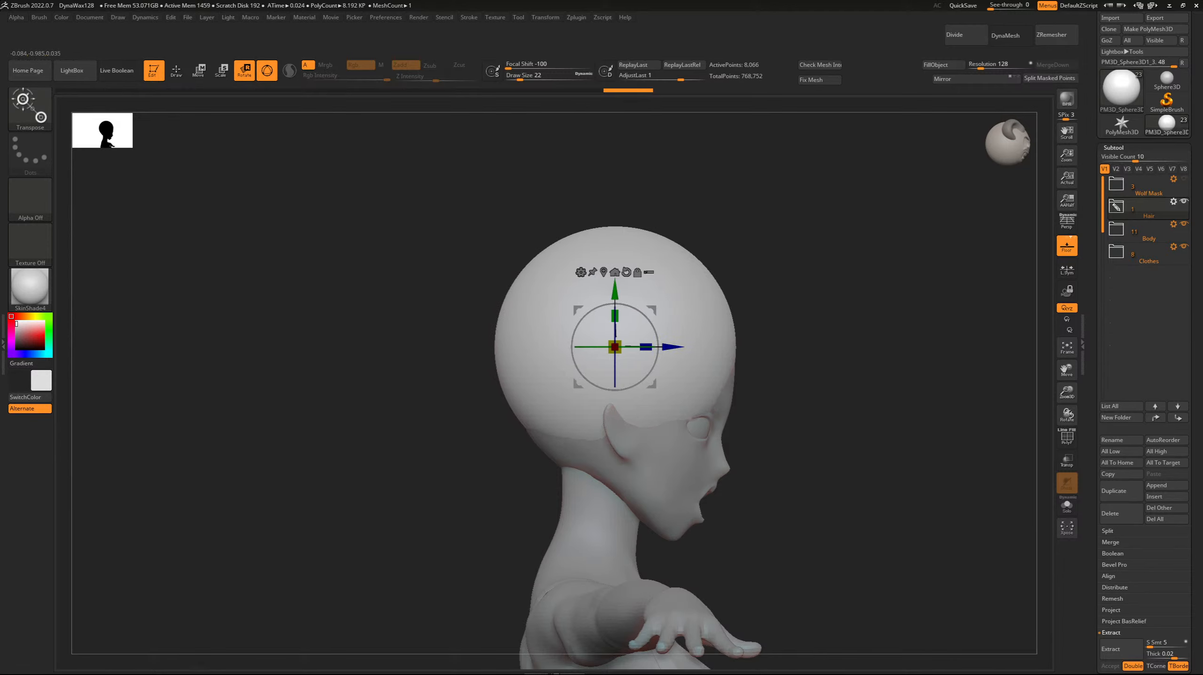
Shape a curved hairline opening over the forehead with the Inflat brush at draw size 62 and Z Intensity 10.
right_click_drag(582, 286, 534, 288, "shift")
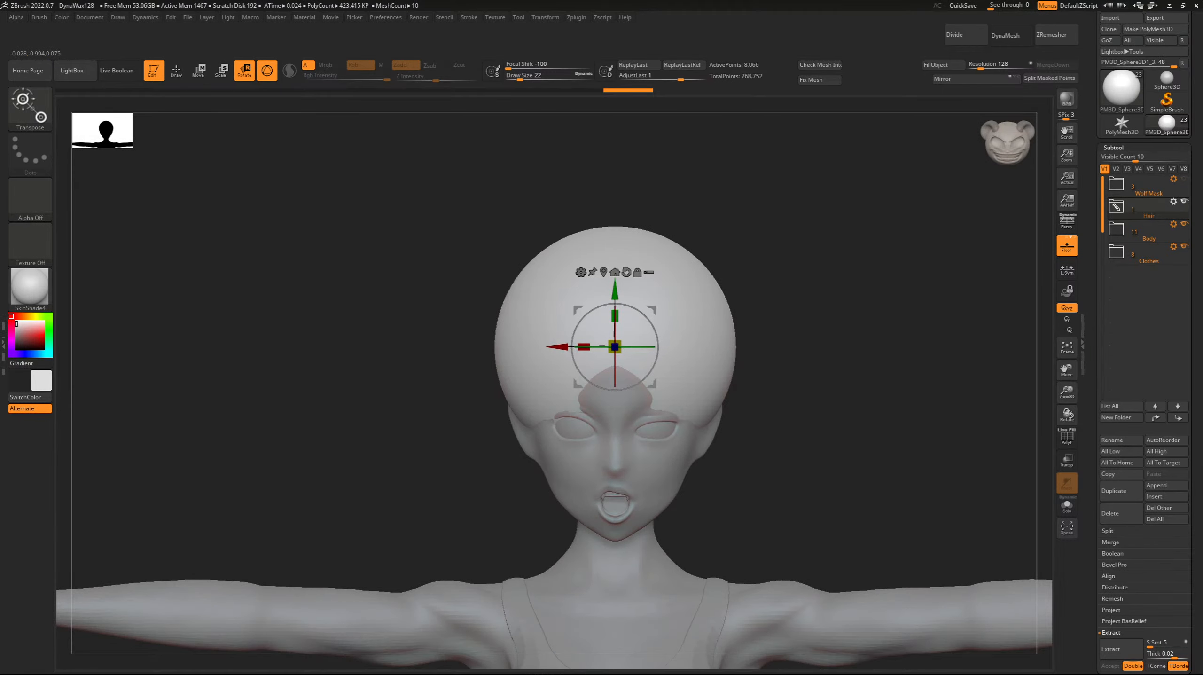
key("b")
key("i")
key("n")
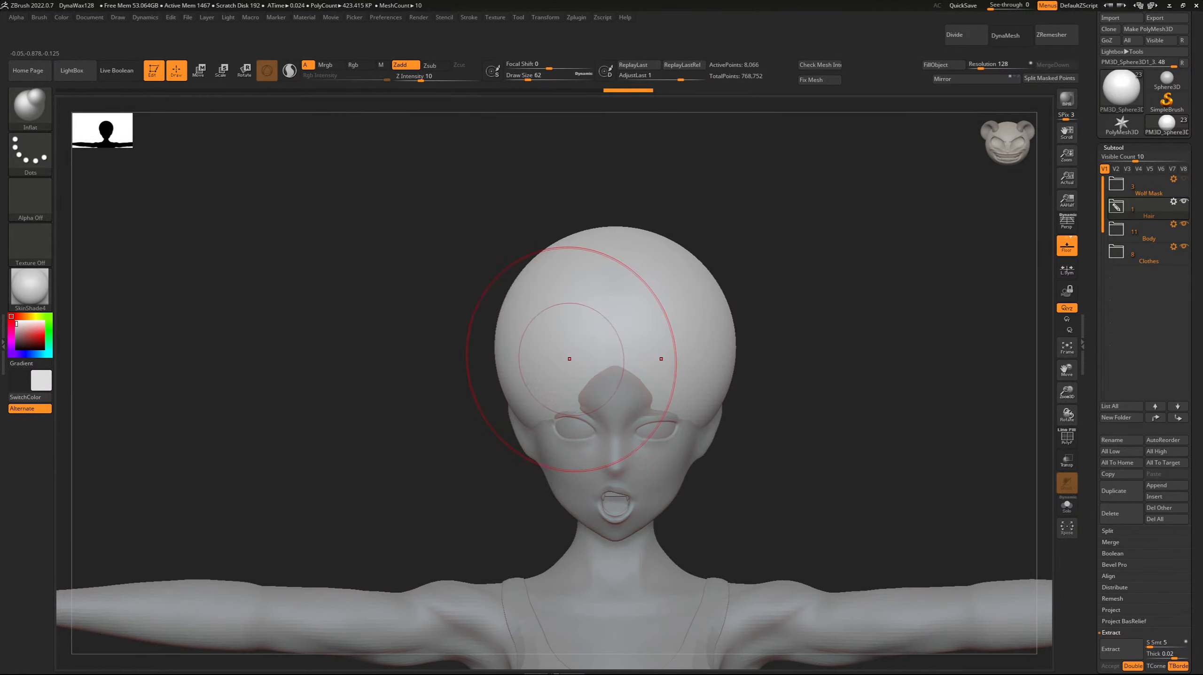
mouse_move(574, 404)
left_mouse_down("alt")
mouse_move(550, 395)
mouse_move(543, 371)
left_mouse_up("alt")
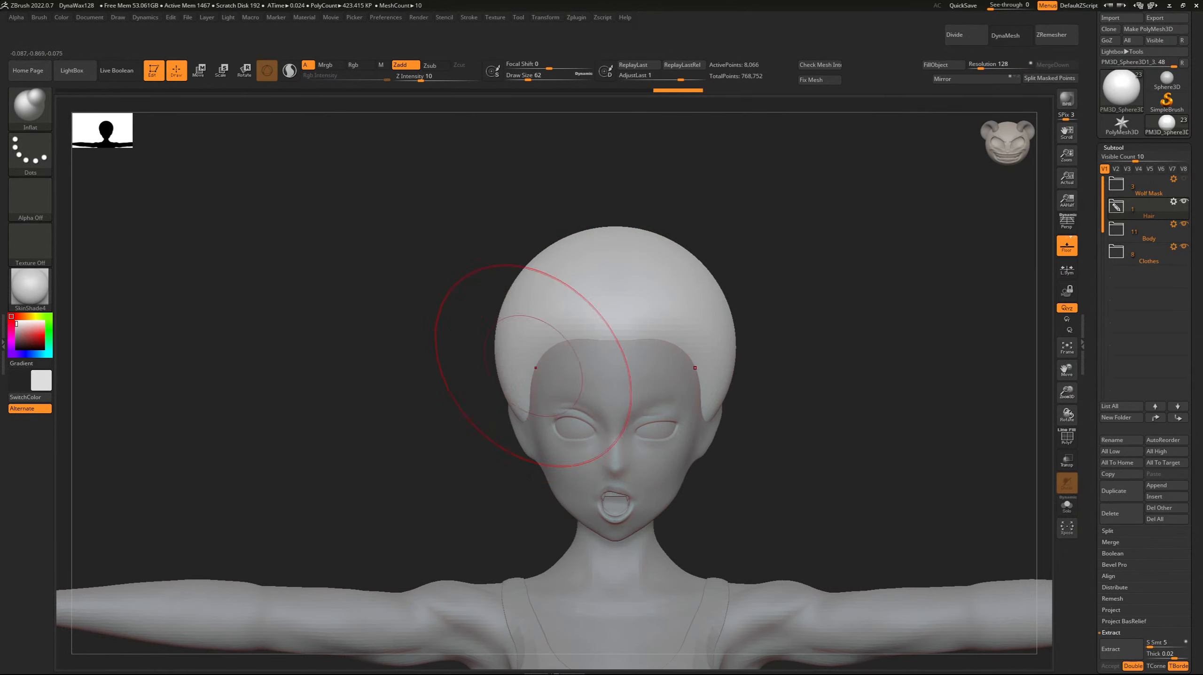
Check the hair cap's wireframe in side view and enable Ghost transparency to reveal the skull's outline inside it.
left_click_drag(388, 271, 527, 274)
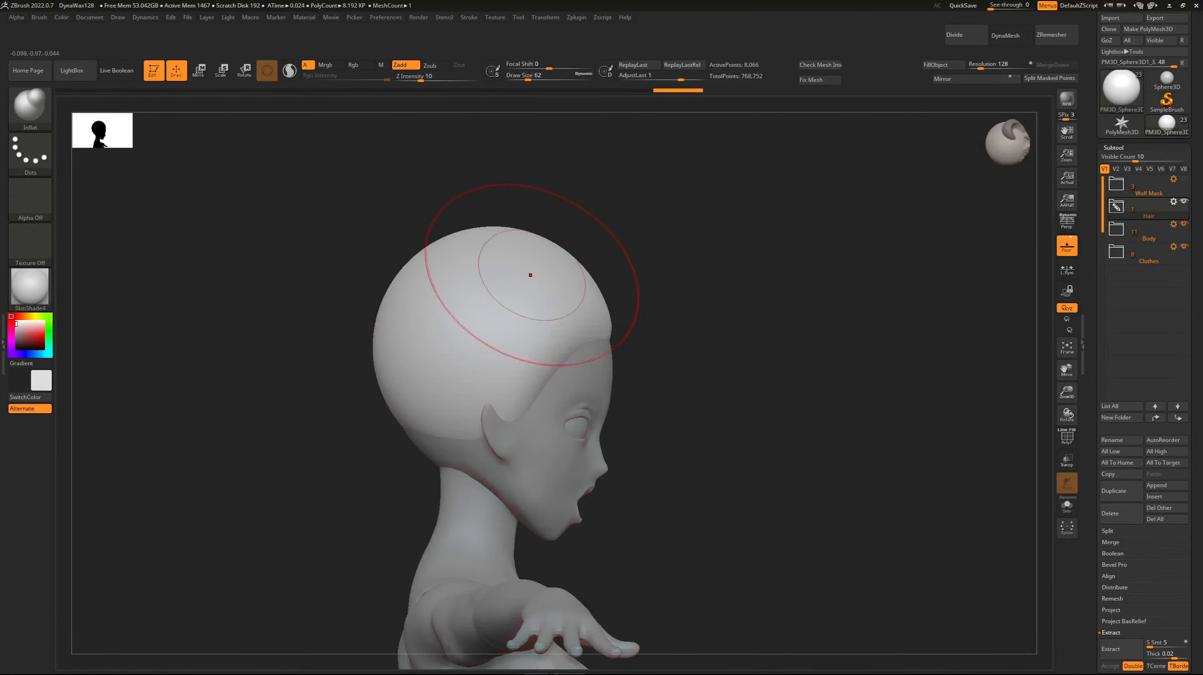
left_click(1066, 437)
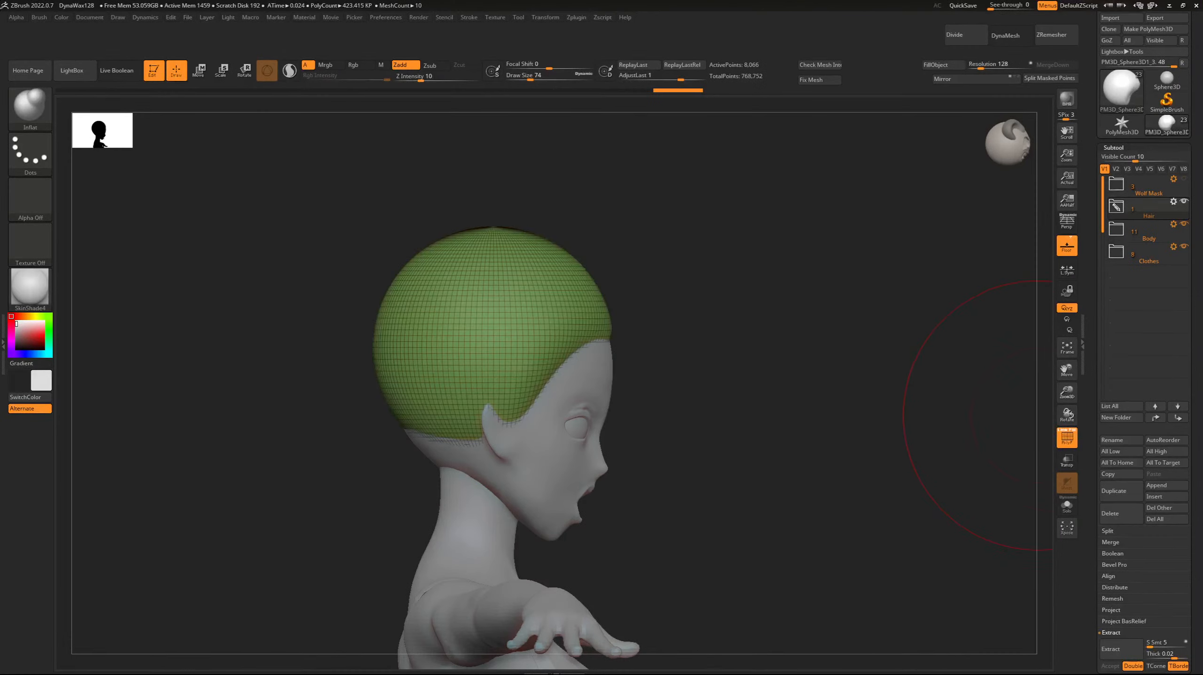
left_click(1067, 437)
left_click(1067, 459)
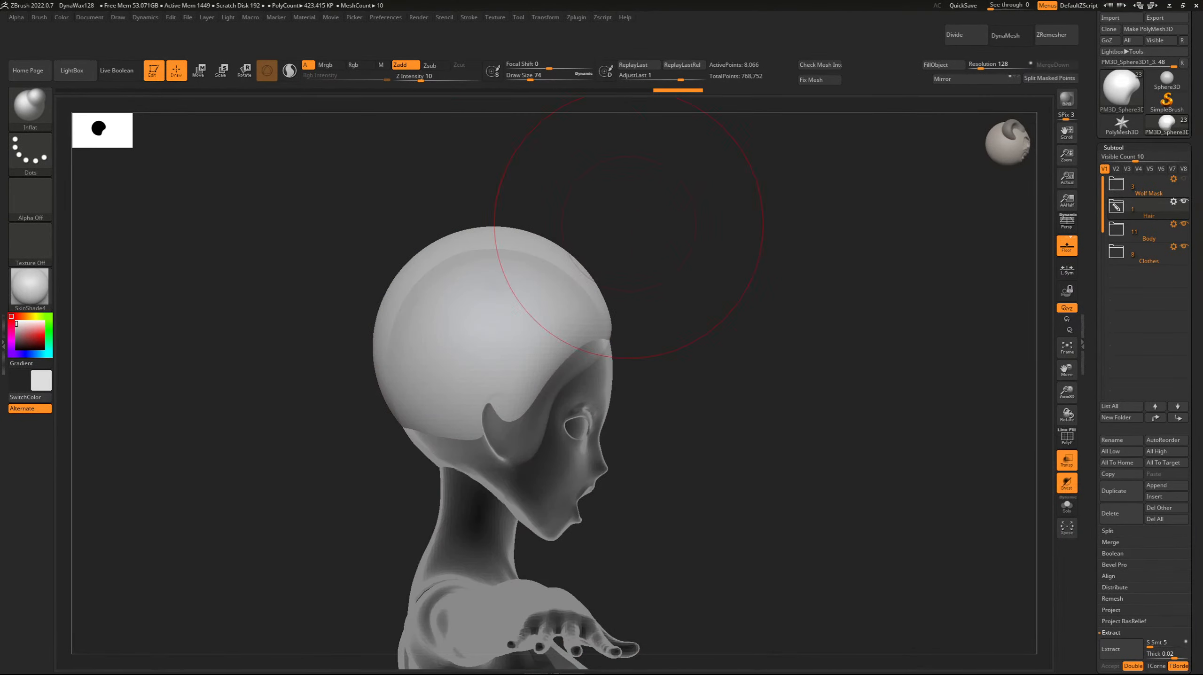
left_click_drag(489, 228, 487, 225)
key("ctrl+z")
Reshape the hair cap's crown and back around the skull in side view, using the Move brush at draw size 82.
key("b")
key("m")
key("v")
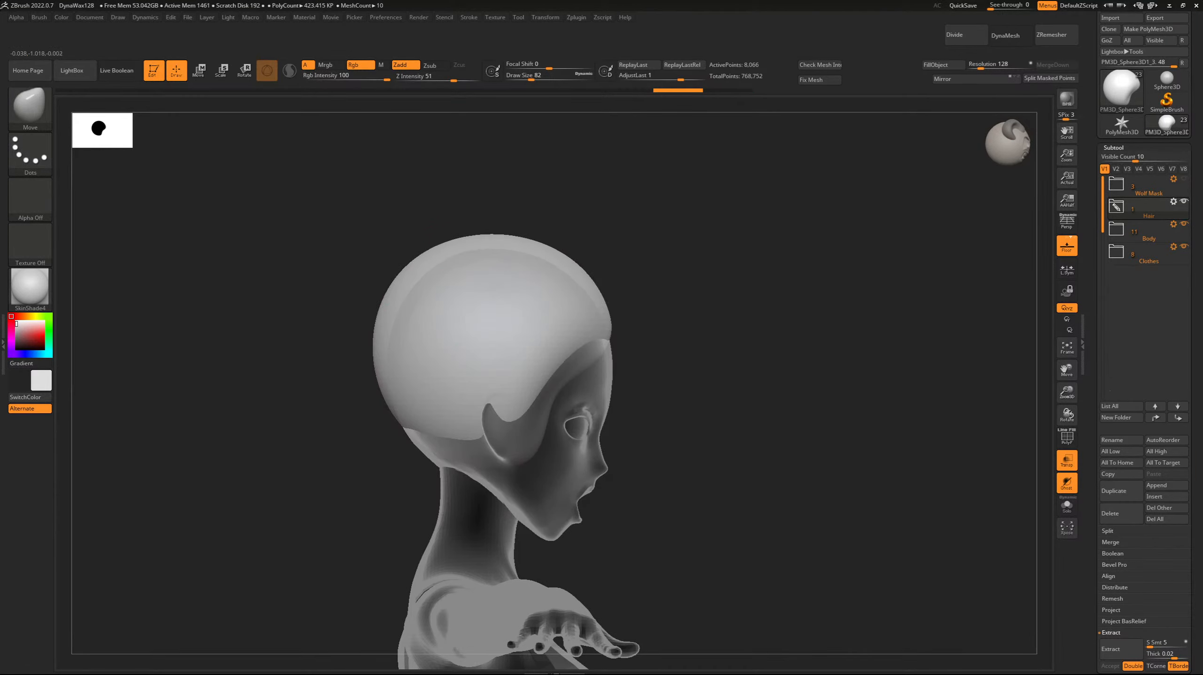
left_click_drag(490, 235, 489, 239)
left_click_drag(392, 285, 380, 276)
left_click_drag(373, 344, 376, 360)
left_click_drag(391, 284, 384, 270)
In back view, bring the hair cap's sides closer to the skull and reshape its nape edge with the Move brush, reducing the draw size.
left_click_drag(237, 312, 299, 324, "shift")
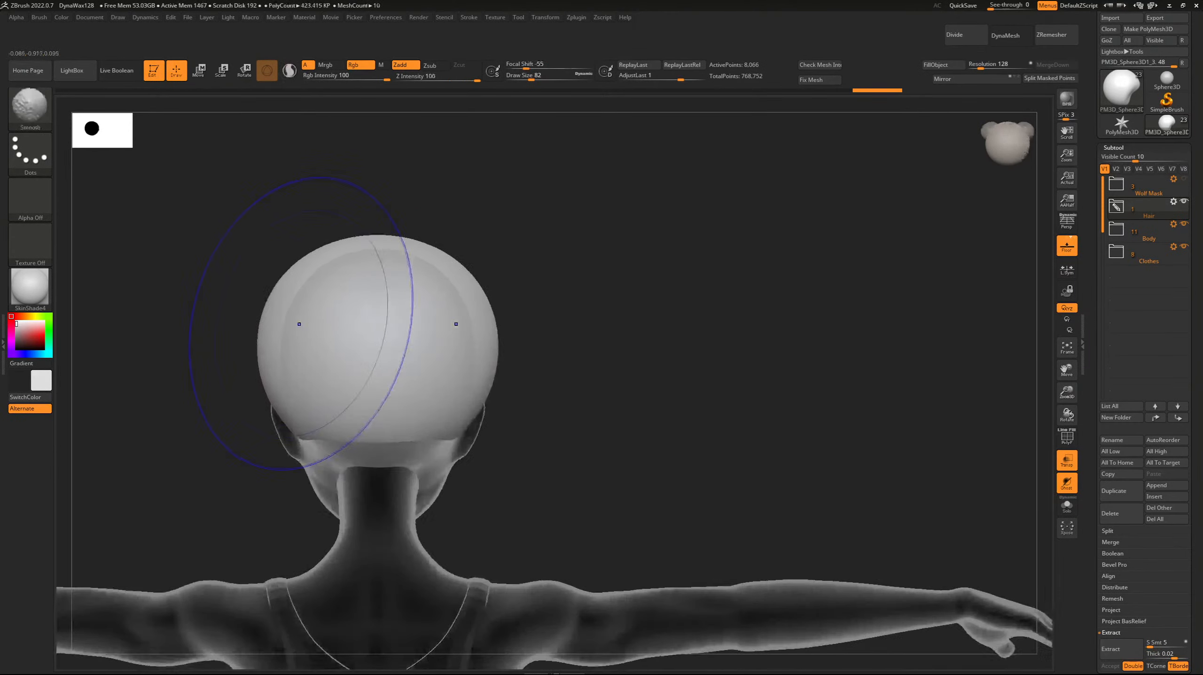
left_click_drag(380, 227, 604, 262, "alt")
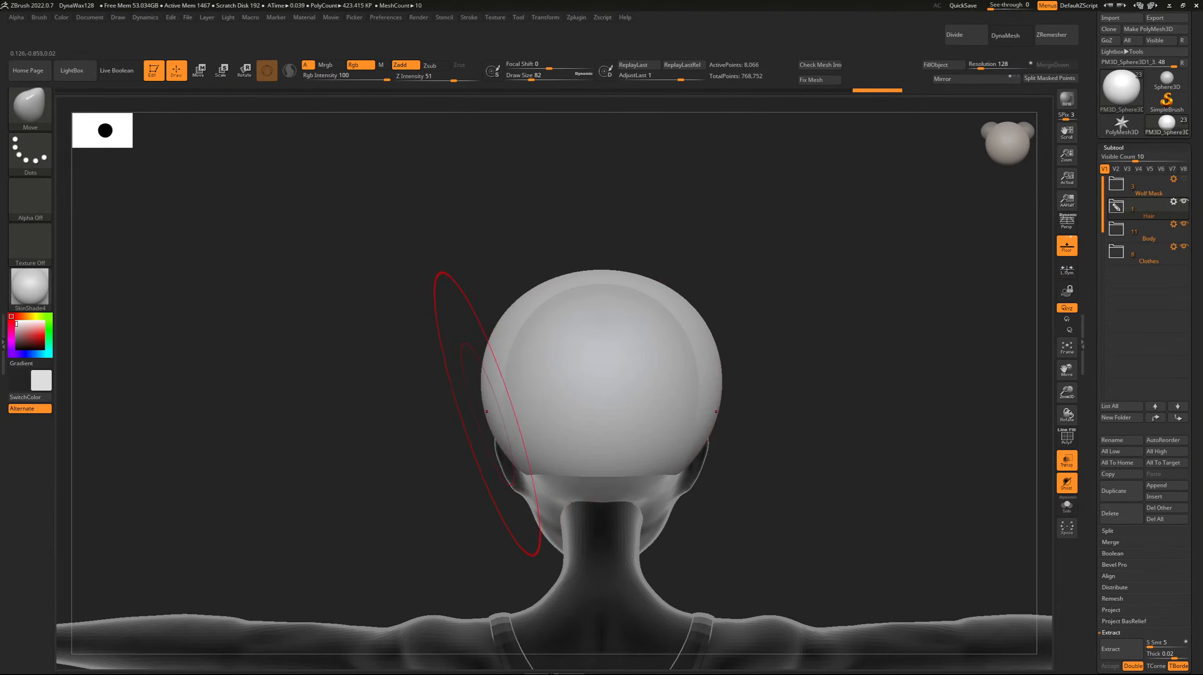
left_click_drag(486, 412, 499, 408)
key("[")
key("[")
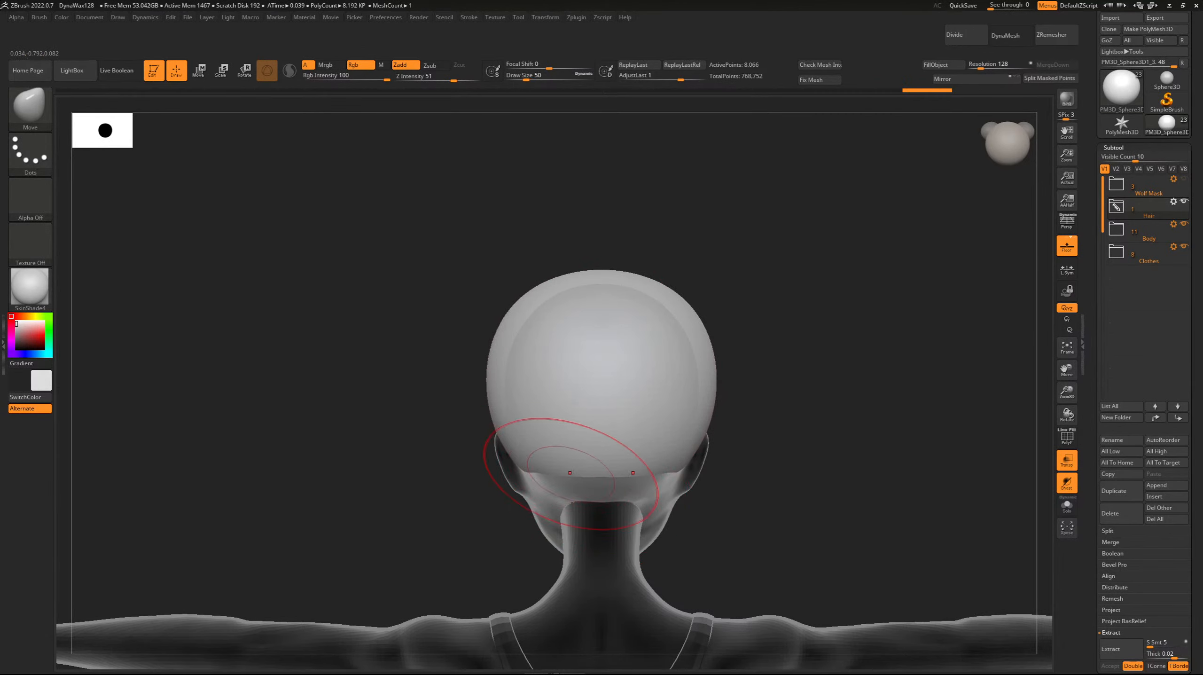
key("[")
mouse_move(571, 474)
left_mouse_down()
mouse_move(571, 488)
mouse_move(534, 473)
left_mouse_up()
key("]")
Turn off Ghost transparency and check the hair cap's fit on the head from the front.
mouse_move(491, 375)
left_mouse_down()
mouse_move(601, 395)
mouse_move(738, 392)
left_mouse_up()
left_click_drag(1067, 369, 1173, 376)
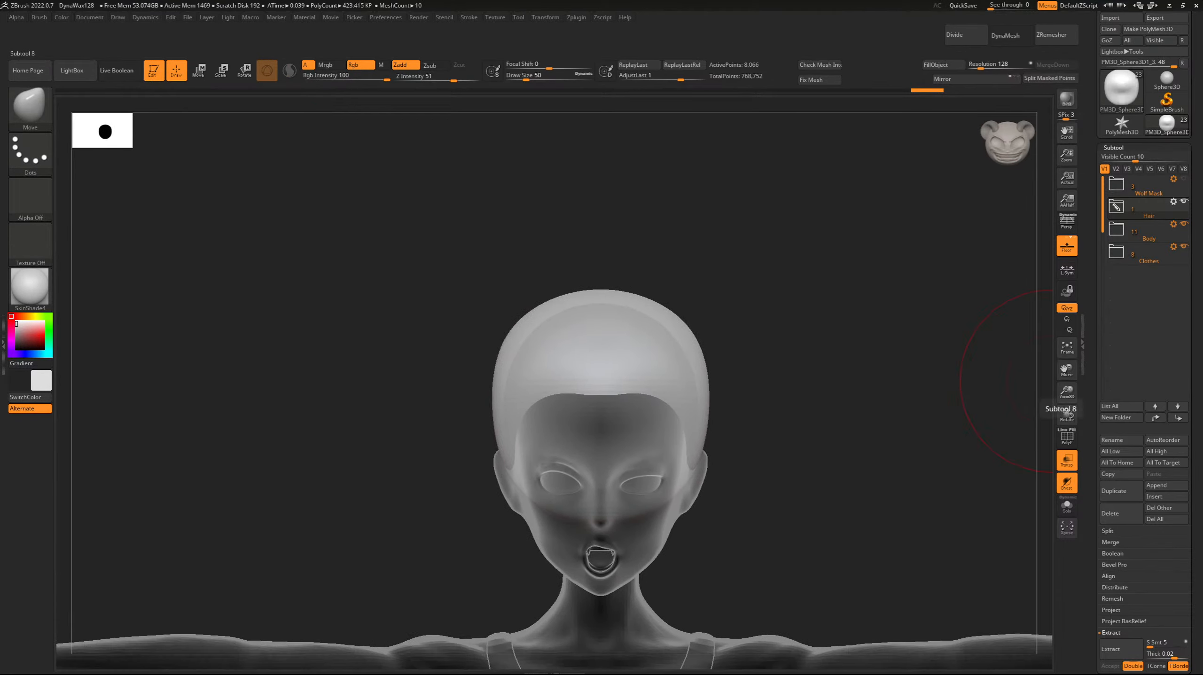
key("shift+t")
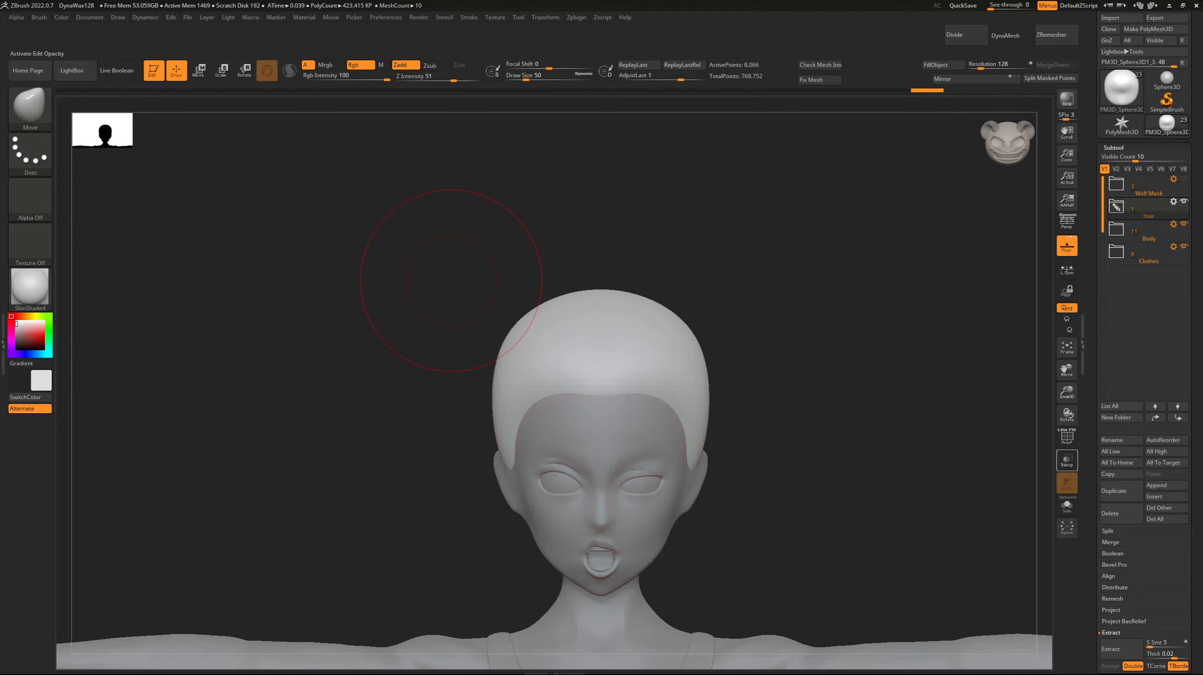
left_click_drag(1066, 392, 1063, 354)
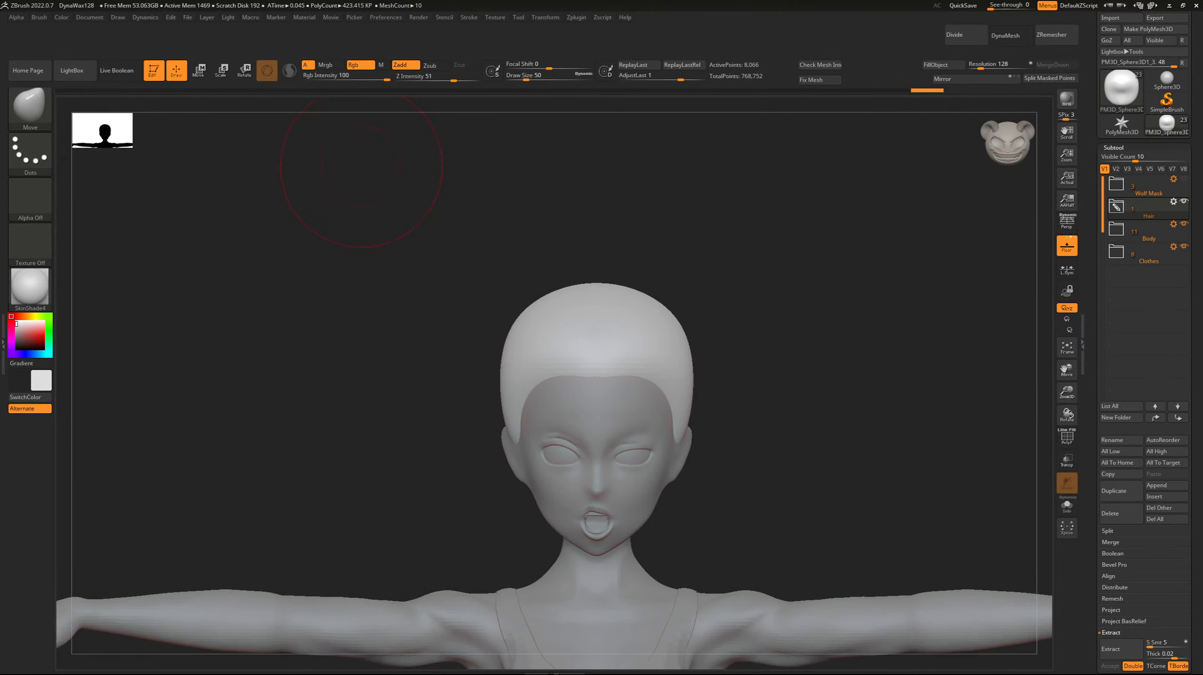
Reshape the hair cap's lower edge at the nape and behind the ears with the Move brush at draw size 34.
left_click_drag(293, 223, 451, 265)
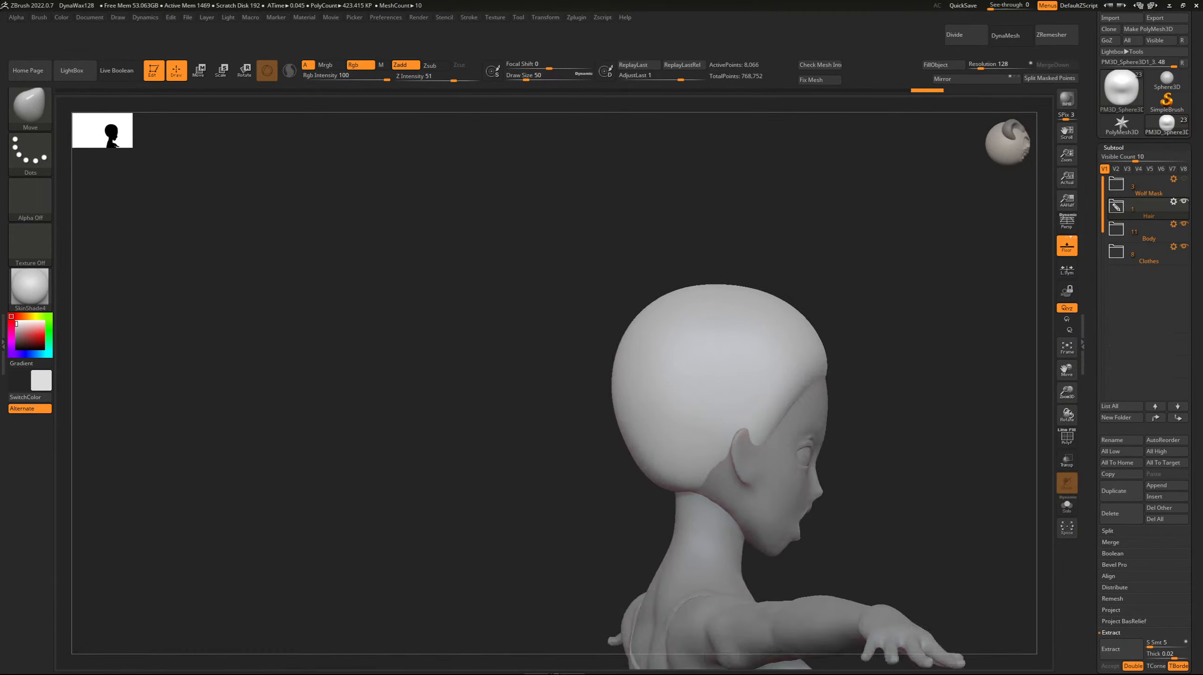
mouse_move(645, 489)
left_mouse_down()
mouse_move(717, 478)
mouse_move(736, 461)
mouse_move(784, 495)
mouse_move(780, 485)
left_mouse_up()
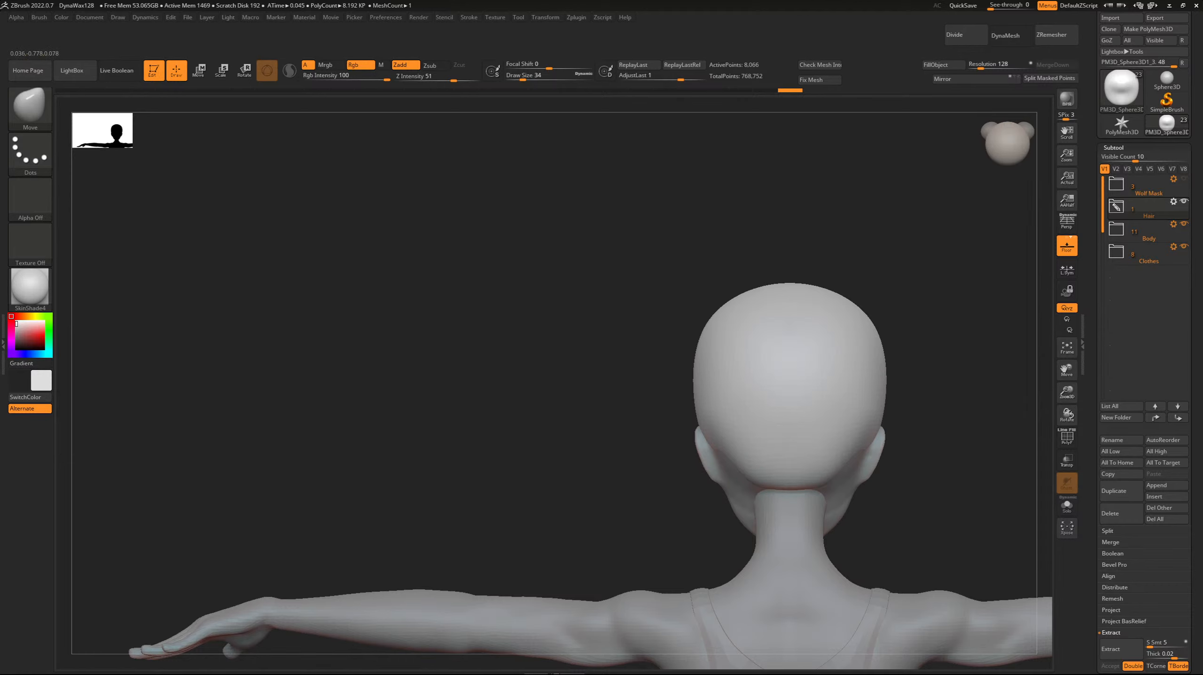
mouse_move(578, 336)
left_mouse_down()
mouse_move(583, 376)
mouse_move(506, 341)
mouse_move(562, 340)
left_mouse_up()
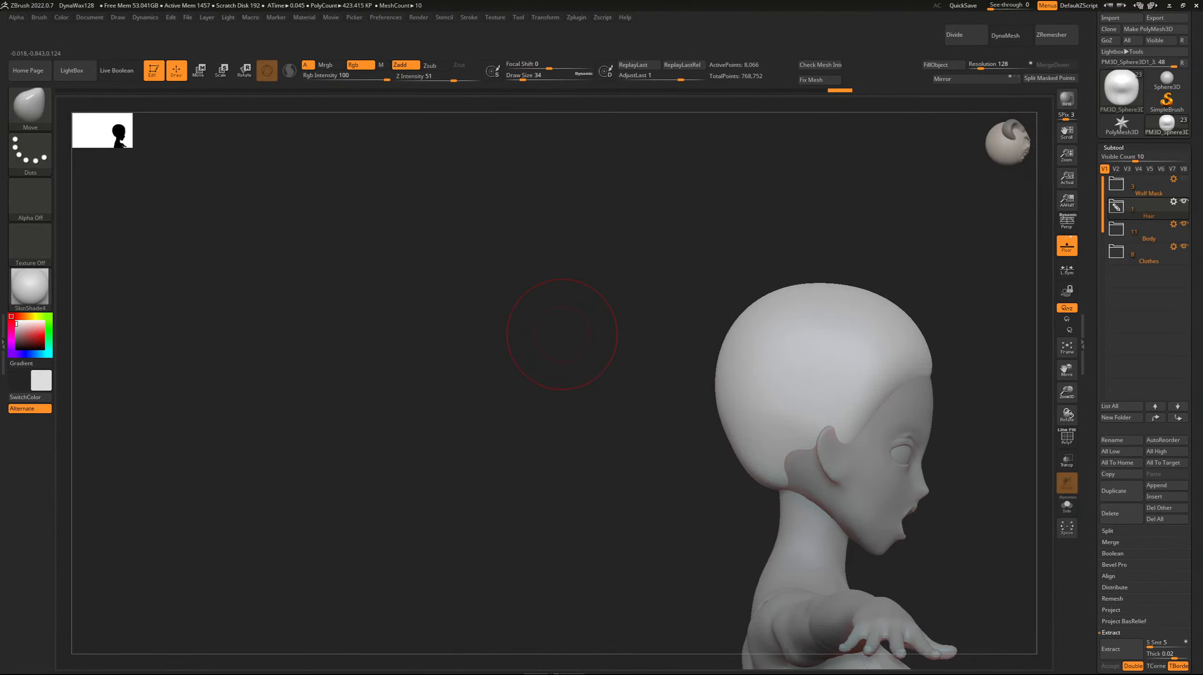
left_click_drag(658, 308, 479, 289, "alt")
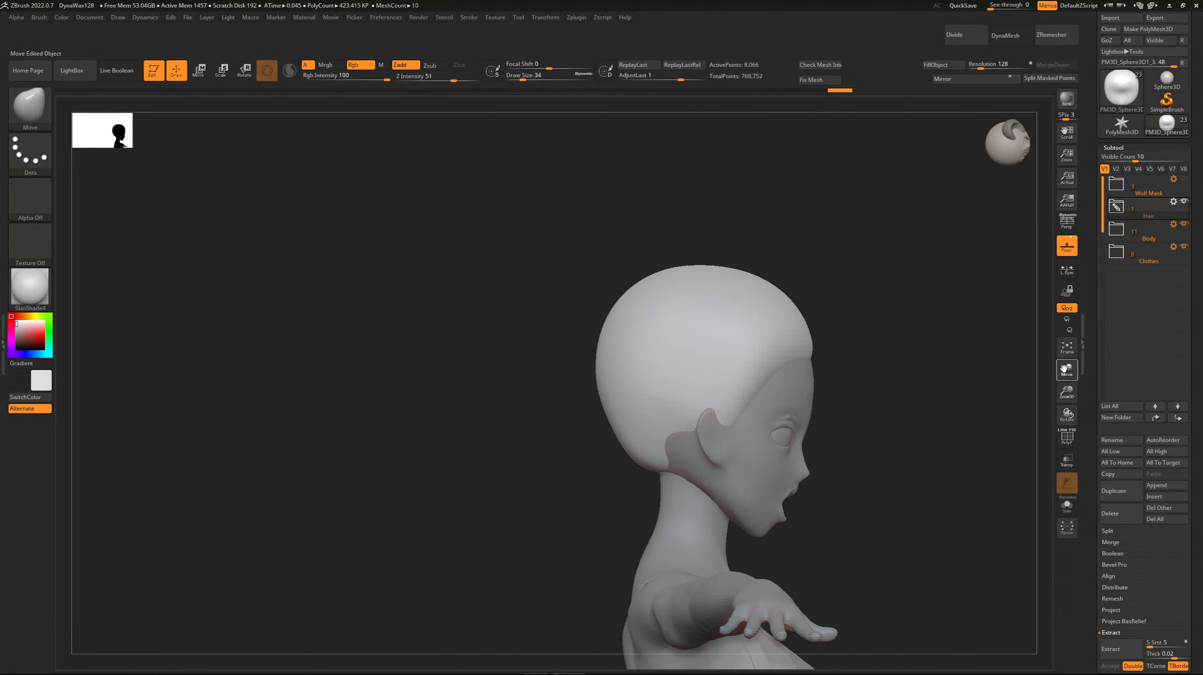
Build up the hair cap's sideburn area in front of the ear with the Inflat brush at draw size 10 and Z Intensity 10.
key("b")
key("i")
key("n")
key("bracketleft")
key("bracketleft")
key("bracketleft")
key("bracketleft")
key("bracketleft")
key("bracketleft")
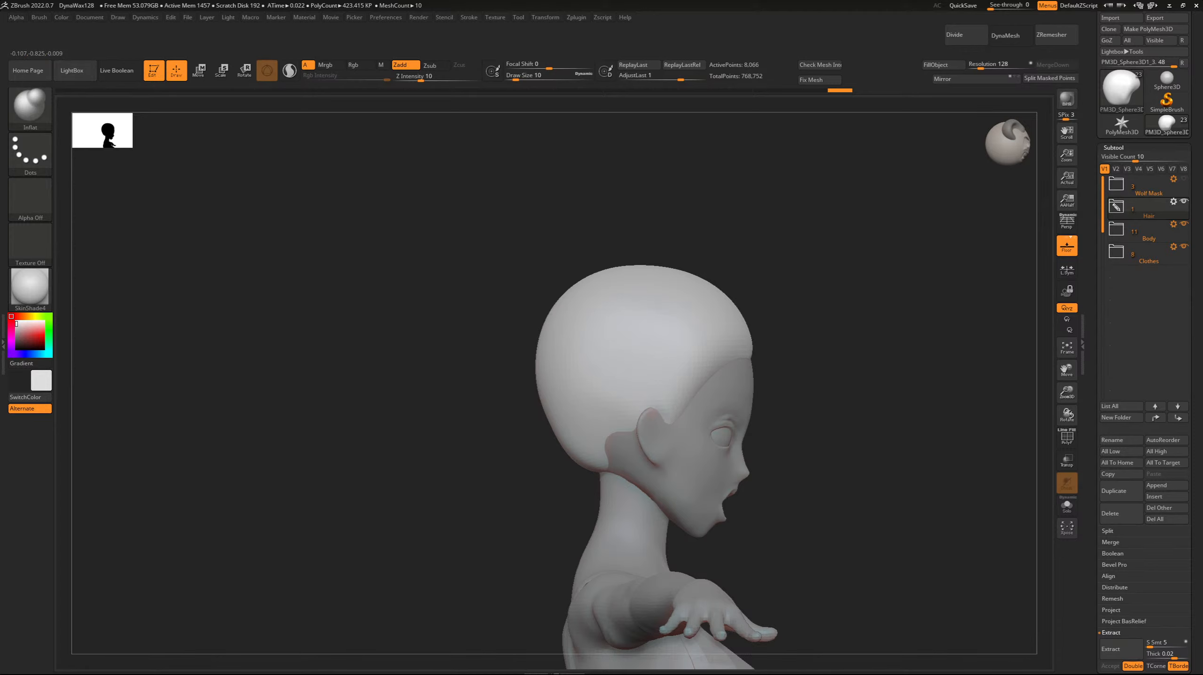
left_click(674, 416)
Pull the sideburn tip down in front of the ear with the Move brush at draw size 10.
key("b")
key("m")
key("v")
left_click_drag(670, 422, 678, 424)
key("bracketleft")
key("bracketleft")
key("bracketleft")
left_click_drag(677, 422, 680, 427)
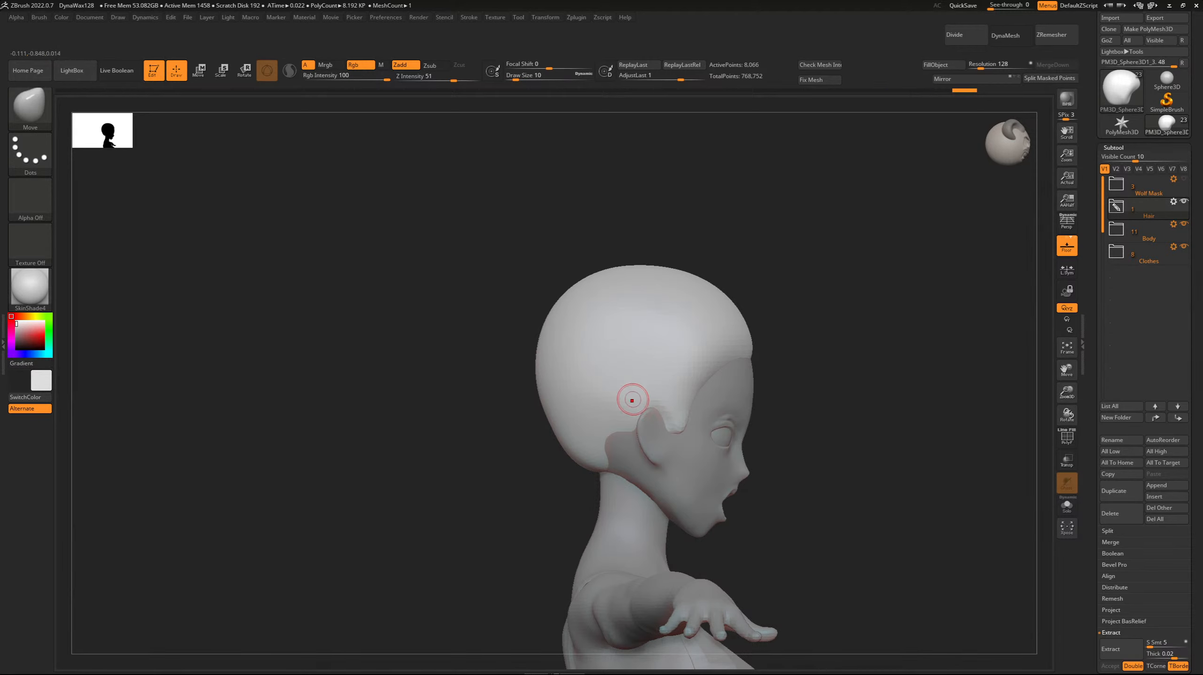
Flatten the sideburn surface with the Polish brush at draw size 10 and Z Intensity 22.
key("b")
key("p")
key("o")
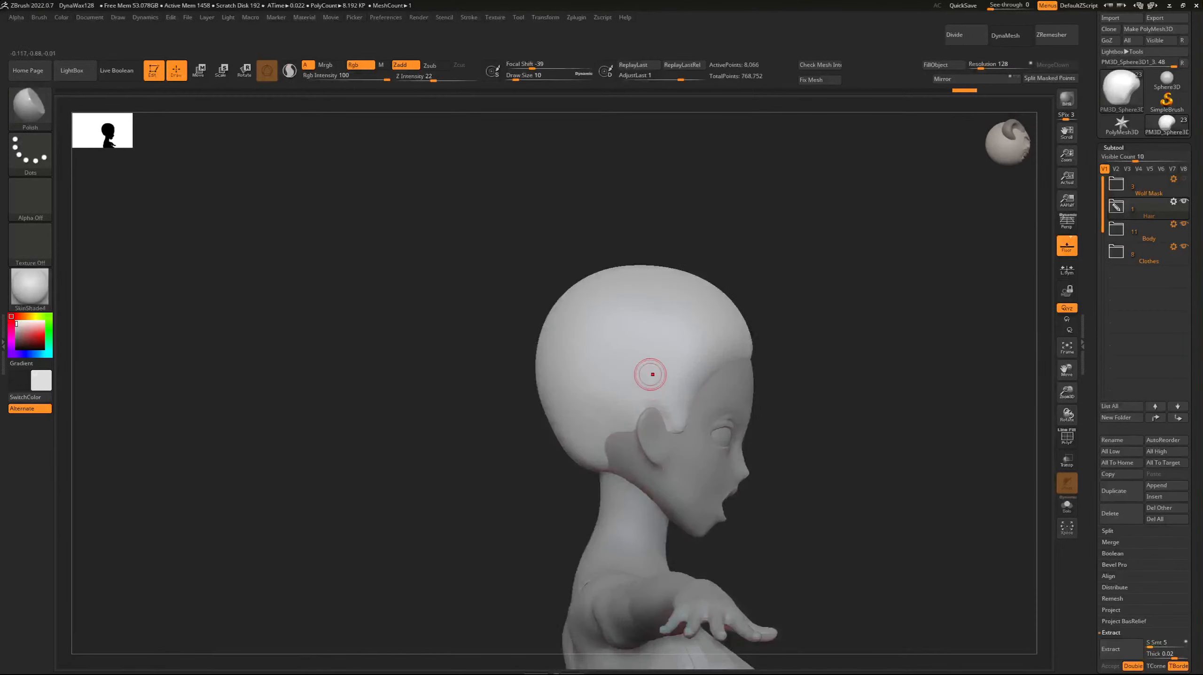
mouse_move(674, 419)
left_mouse_down()
mouse_move(670, 378)
mouse_move(661, 425)
mouse_move(673, 423)
left_mouse_up()
Widen and lengthen the sideburn toward the cheek with the Move brush, working down to draw size 14.
key("b")
key("m")
key("v")
left_click_drag(505, 322, 449, 316)
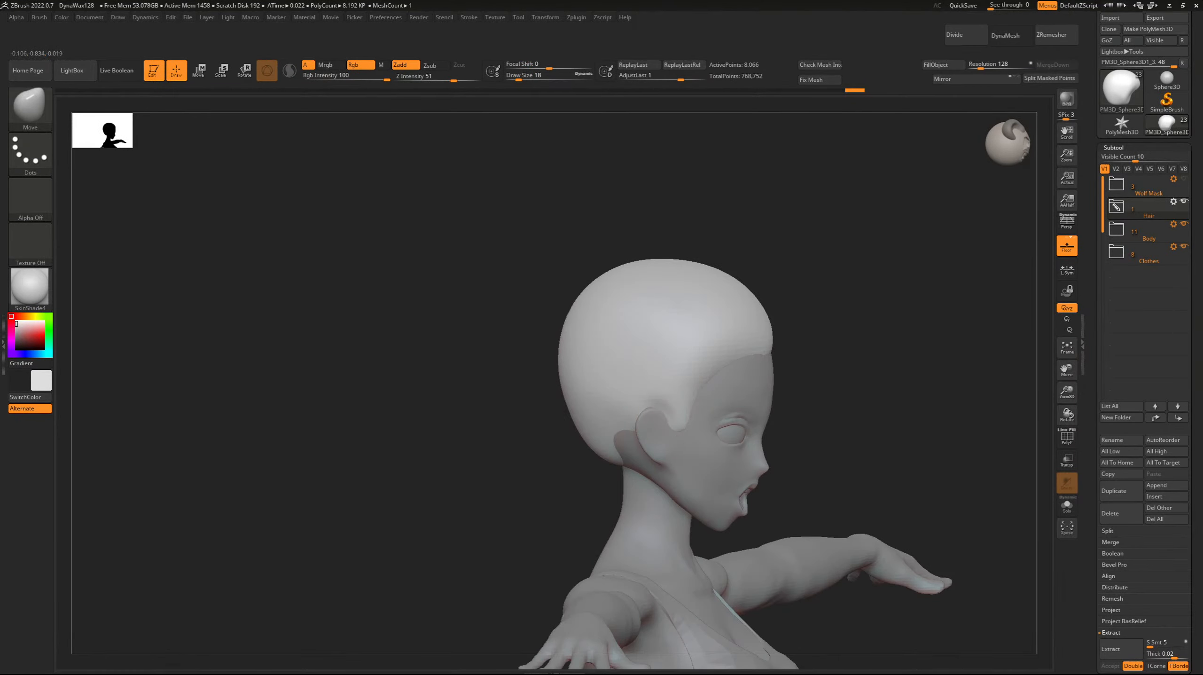
left_click_drag(665, 417, 686, 429)
mouse_move(682, 424)
left_mouse_down("shift")
mouse_move(669, 402)
mouse_move(661, 419)
mouse_move(687, 433)
left_mouse_up("shift")
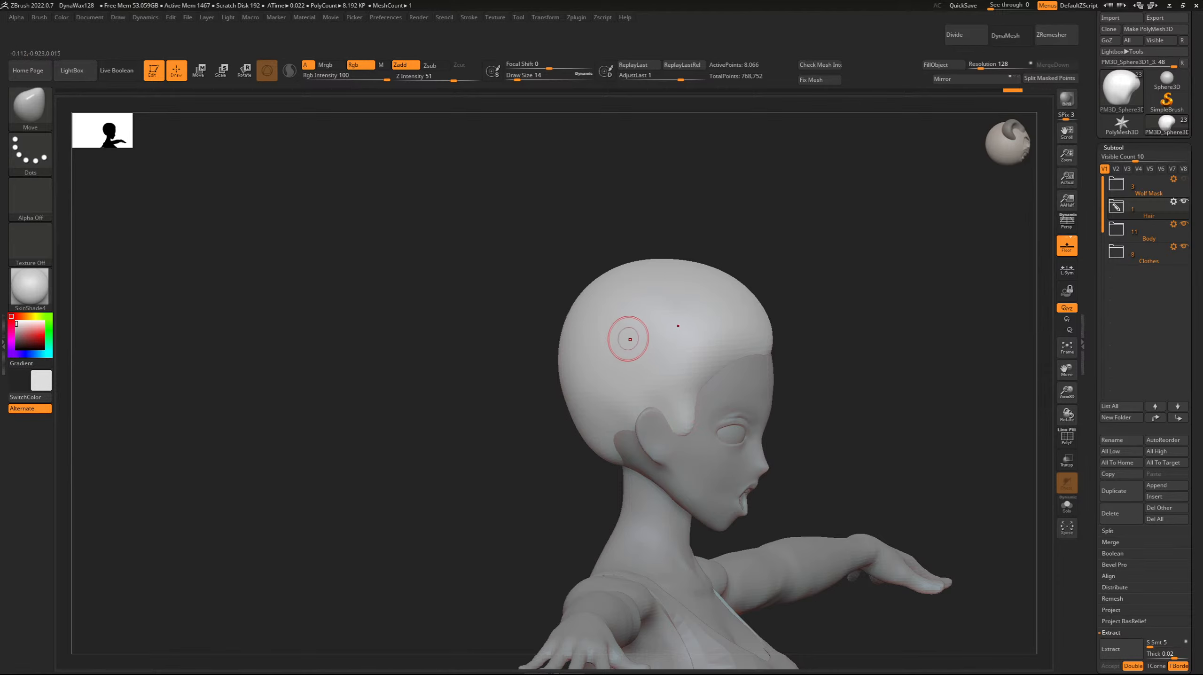
Adjust the hair cap's crown in side view with the Move brush at draw size 22.
key("bracketright")
key("bracketright")
right_click_drag(651, 327, 684, 328)
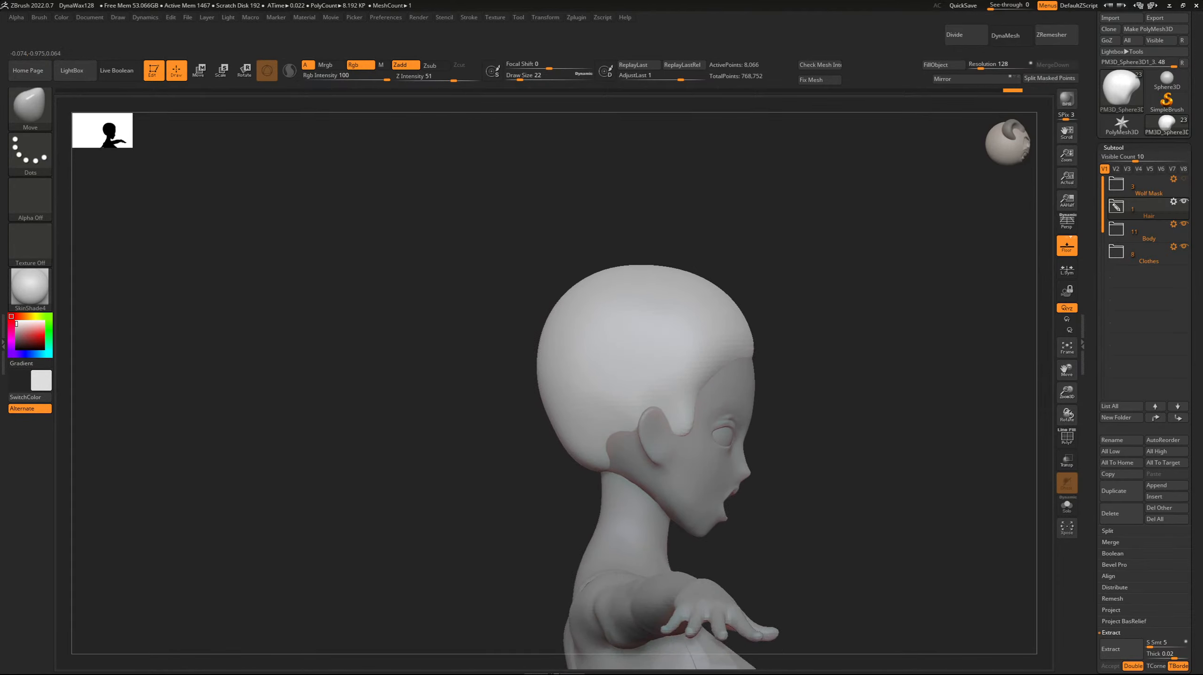
left_click_drag(618, 274, 616, 271)
From behind, pull the hair cap's lower edge up toward the ear with the Move brush at draw size 18.
left_click_drag(465, 330, 671, 334)
key("b")
key("m")
key("v")
left_click_drag(466, 368, 482, 364)
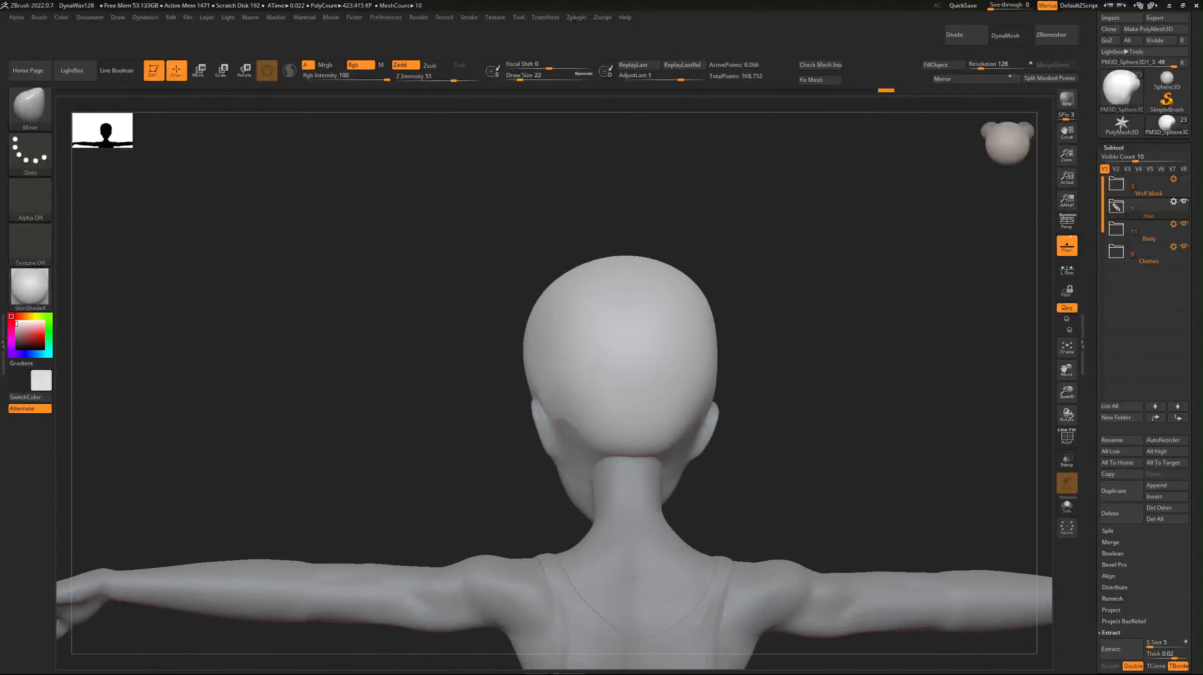
key("bracketleft")
mouse_move(554, 416)
left_mouse_down()
mouse_move(628, 450)
mouse_move(585, 434)
mouse_move(534, 386)
left_mouse_up()
In side view, refine the hairline between nape and ear by pulling it up with the Move brush at draw size 14.
key("shift")
left_click_drag(406, 373, 486, 379)
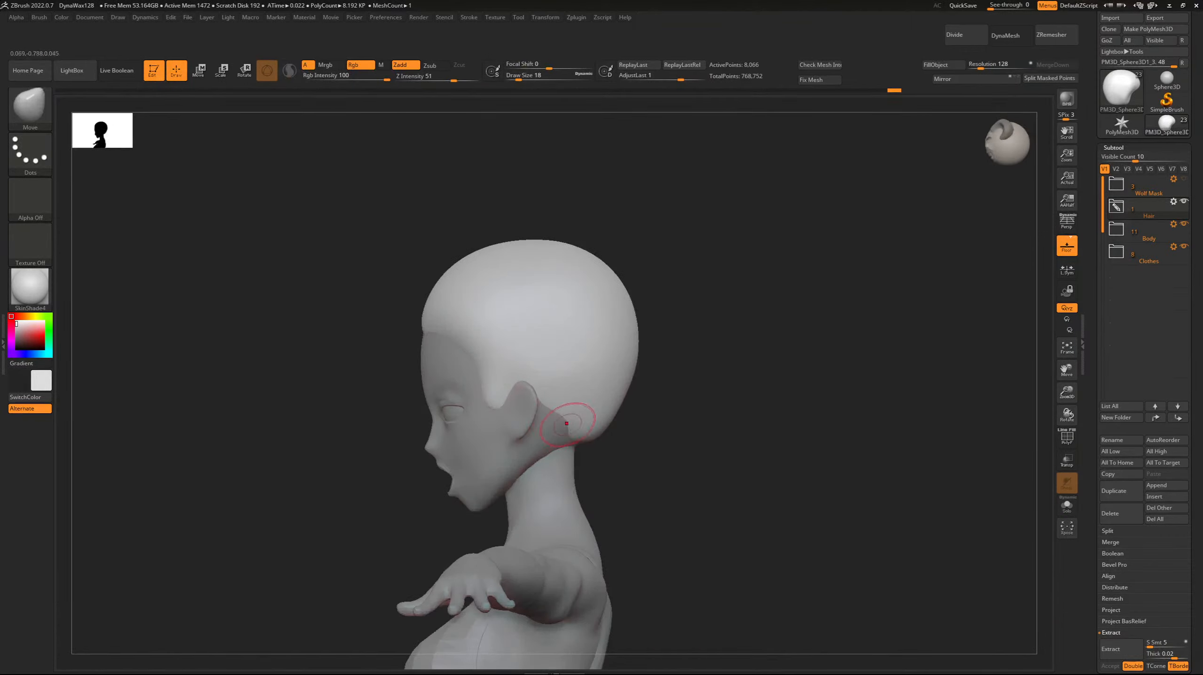
key("bracketleft")
mouse_move(567, 424)
left_mouse_down()
mouse_move(533, 385)
mouse_move(561, 426)
mouse_move(544, 397)
left_mouse_up()
left_click_drag(565, 423, 539, 390, "shift")
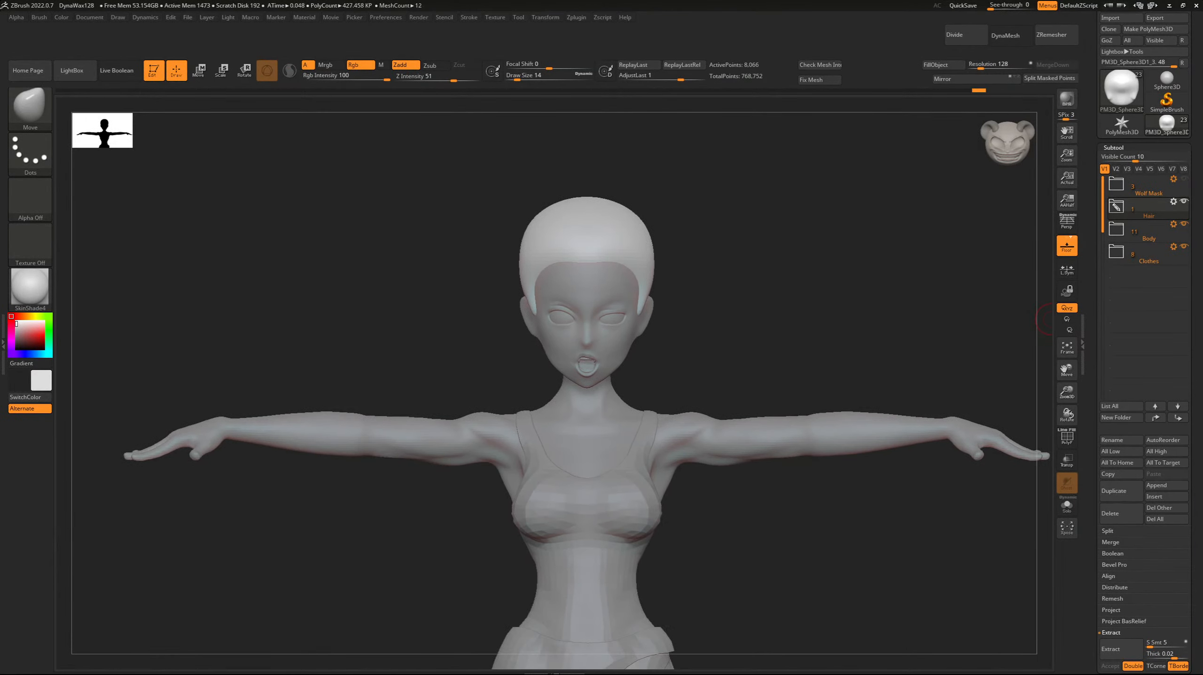
Save the project file with Save As.
left_click(188, 17)
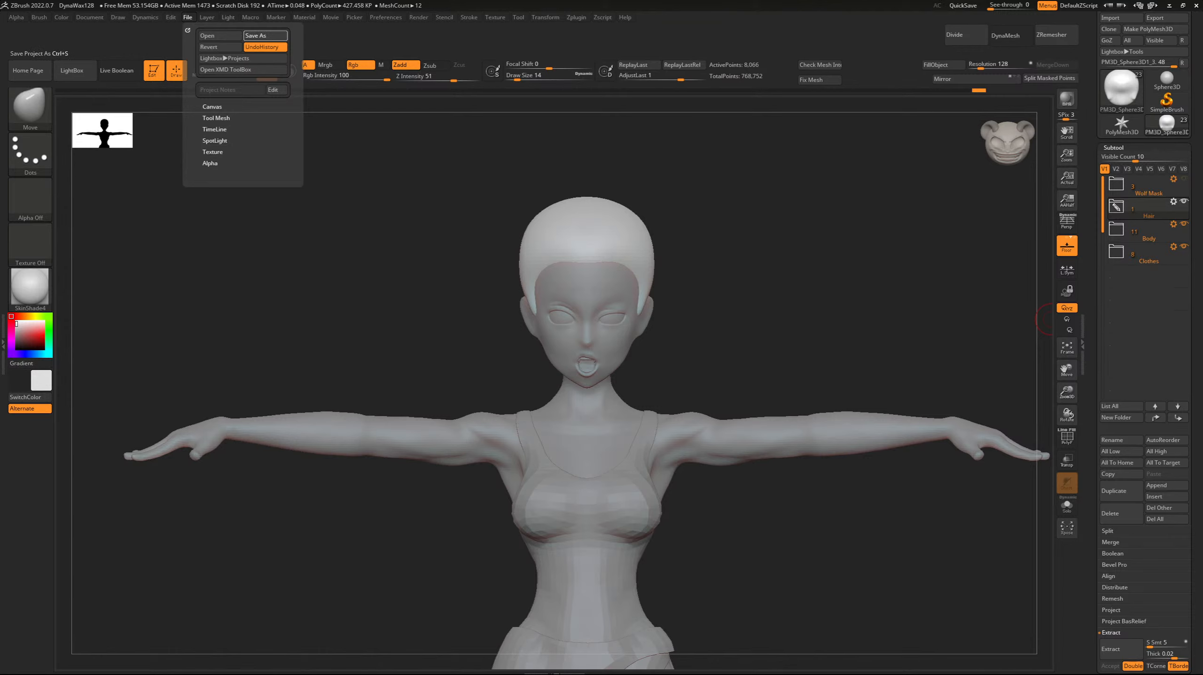
left_click(265, 36)
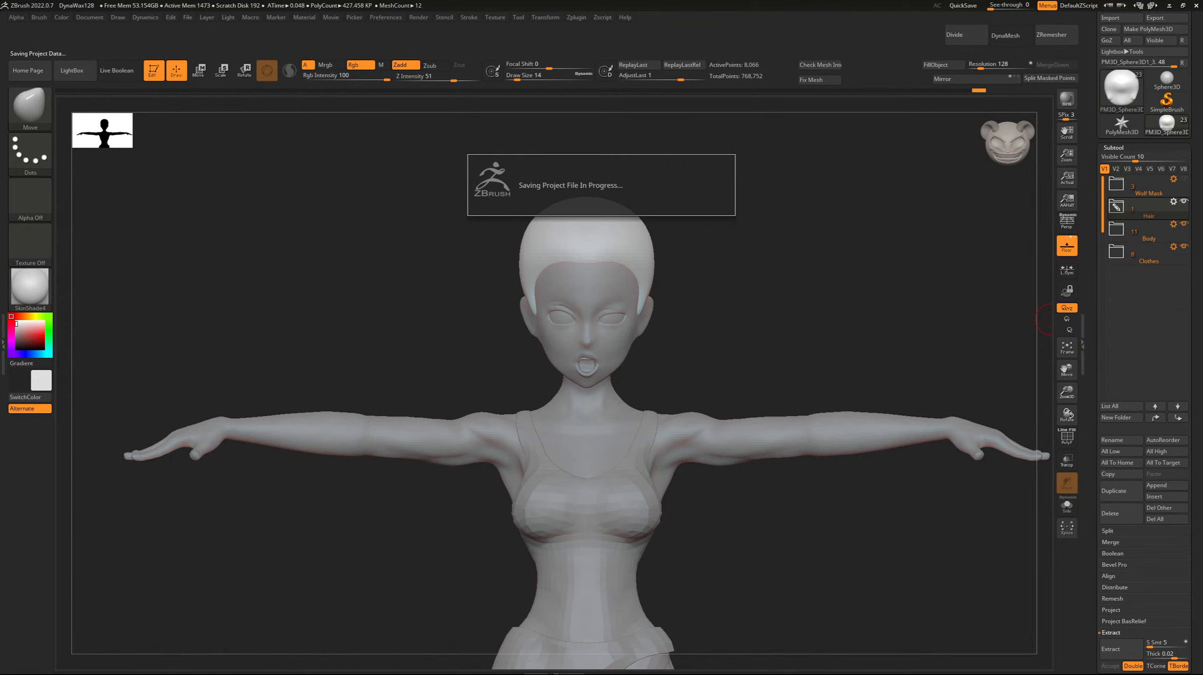
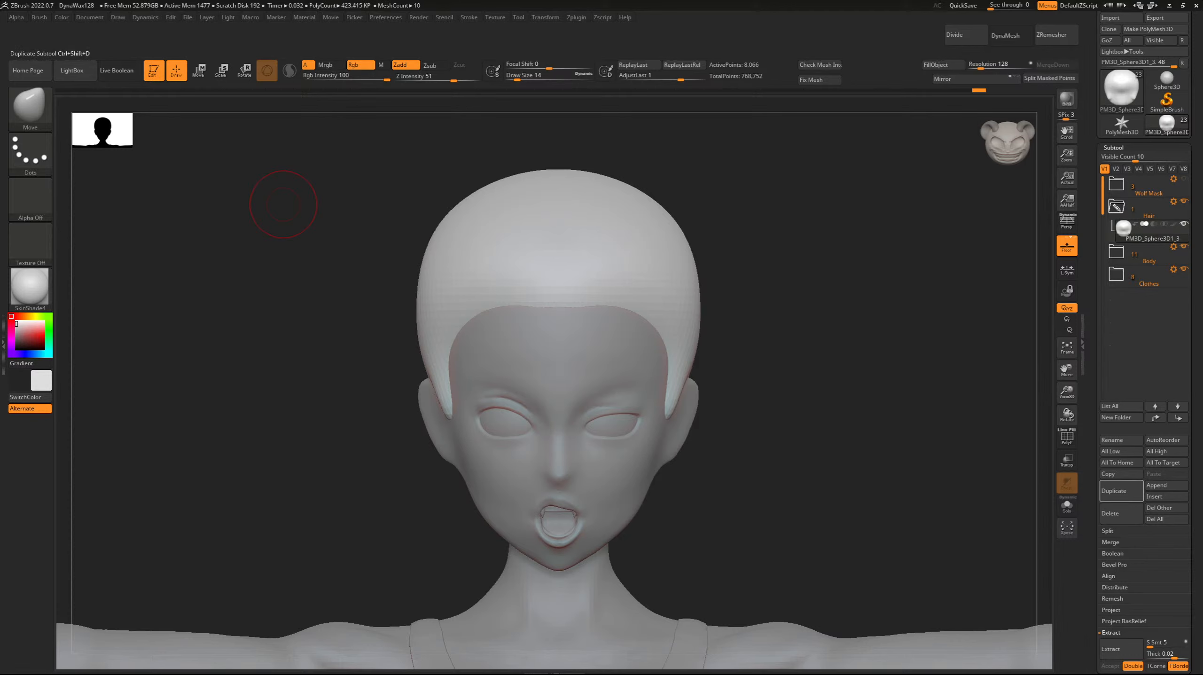
Append a Cylinder3D subtool to the Hair folder and scale it down to roughly the character's waist size.
left_click(1157, 496)
left_click(931, 476)
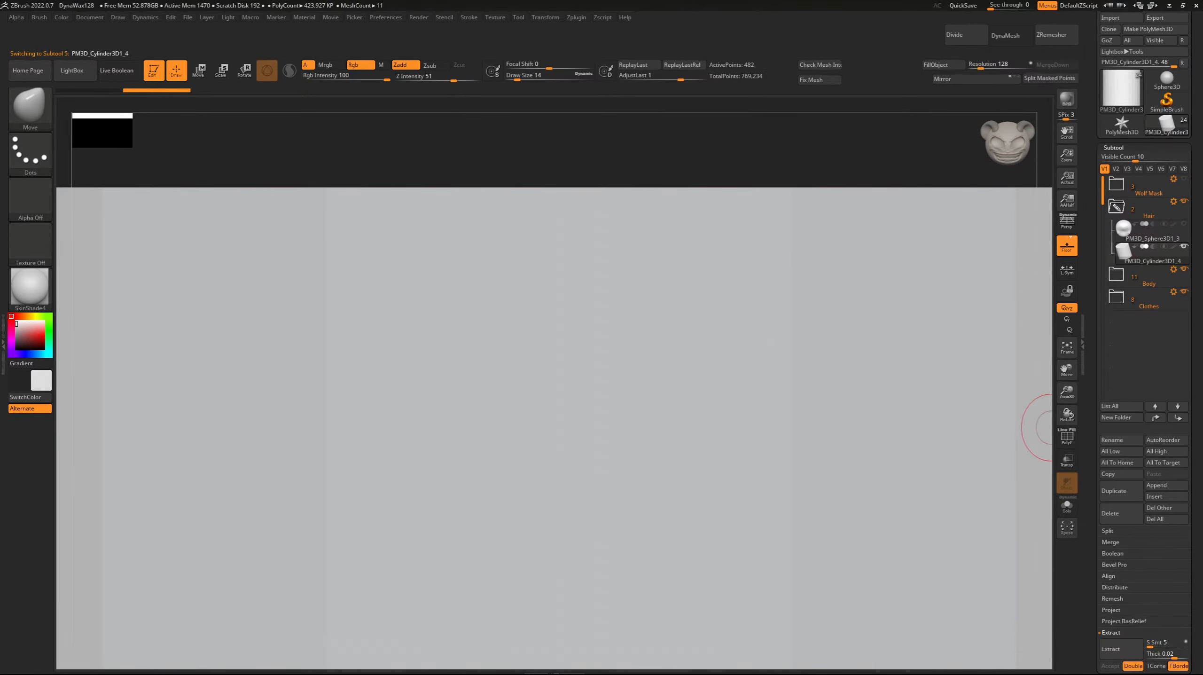
left_click(1067, 347)
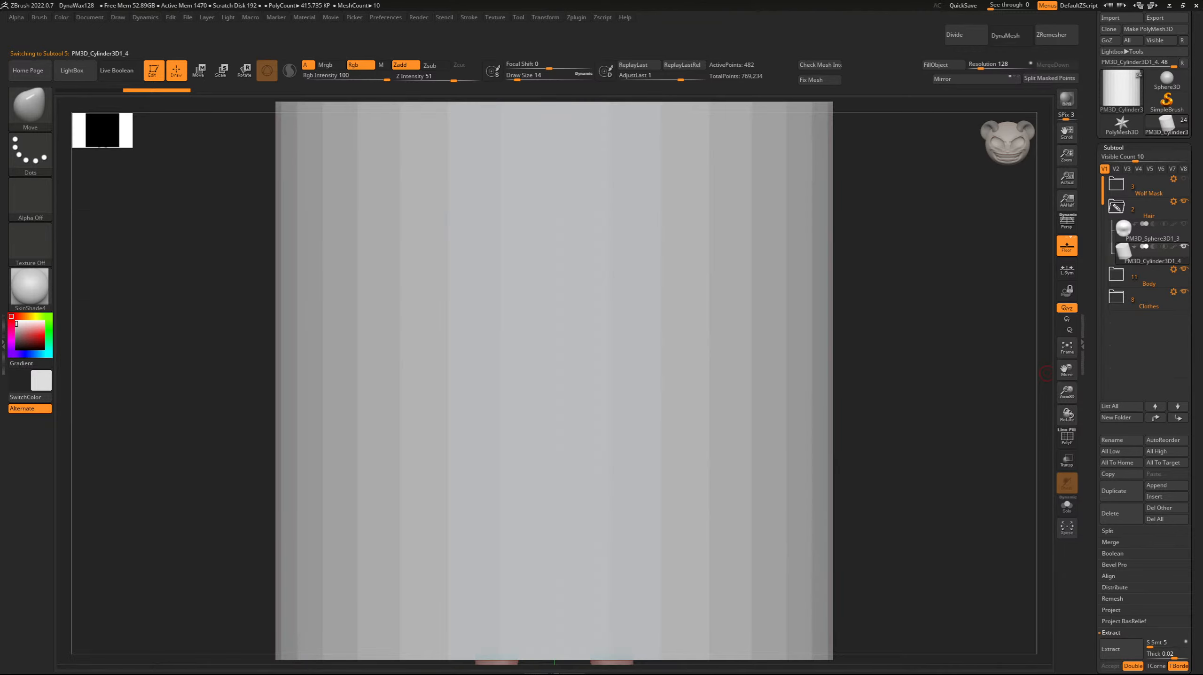
key("r")
left_click_drag(555, 381, 477, 383)
left_click_drag(554, 381, 527, 381)
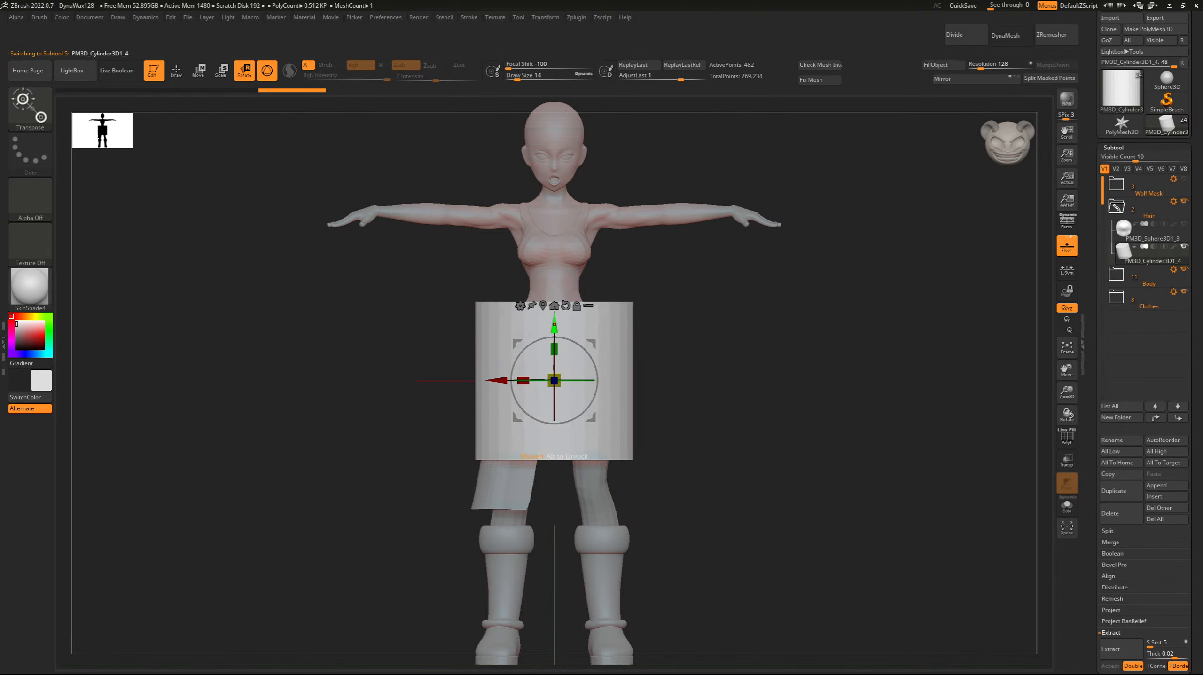
Raise the cylinder beside the character's head, shrink it and rotate it so its axis runs front to back.
left_click_drag(554, 324, 554, 101)
left_click_drag(1067, 393, 1067, 417)
left_click_drag(1067, 369, 1065, 501)
left_click_drag(552, 288, 350, 288)
left_click_drag(407, 257, 407, 234)
left_click_drag(283, 265, 364, 288)
left_click_drag(264, 293, 128, 292, "shift")
left_click_drag(1067, 393, 1067, 421)
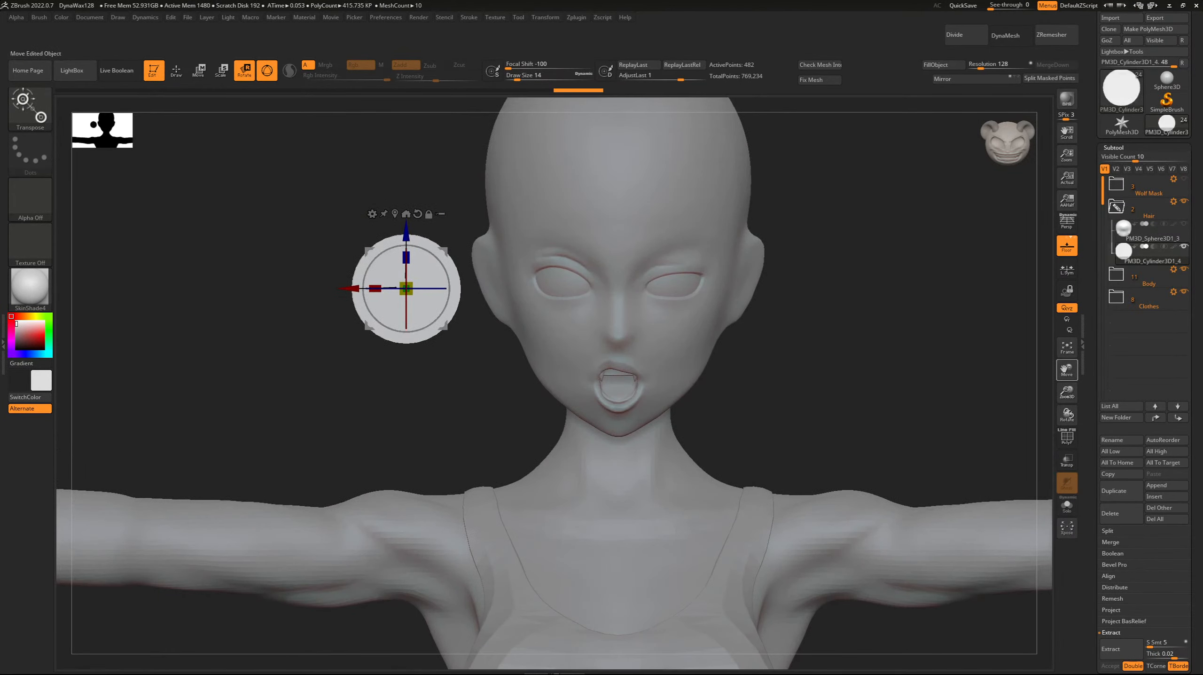
Scale the cylinder down further and move it close to the side of the head above the ear.
left_click_drag(1066, 369, 1072, 442)
left_click_drag(422, 360, 422, 240)
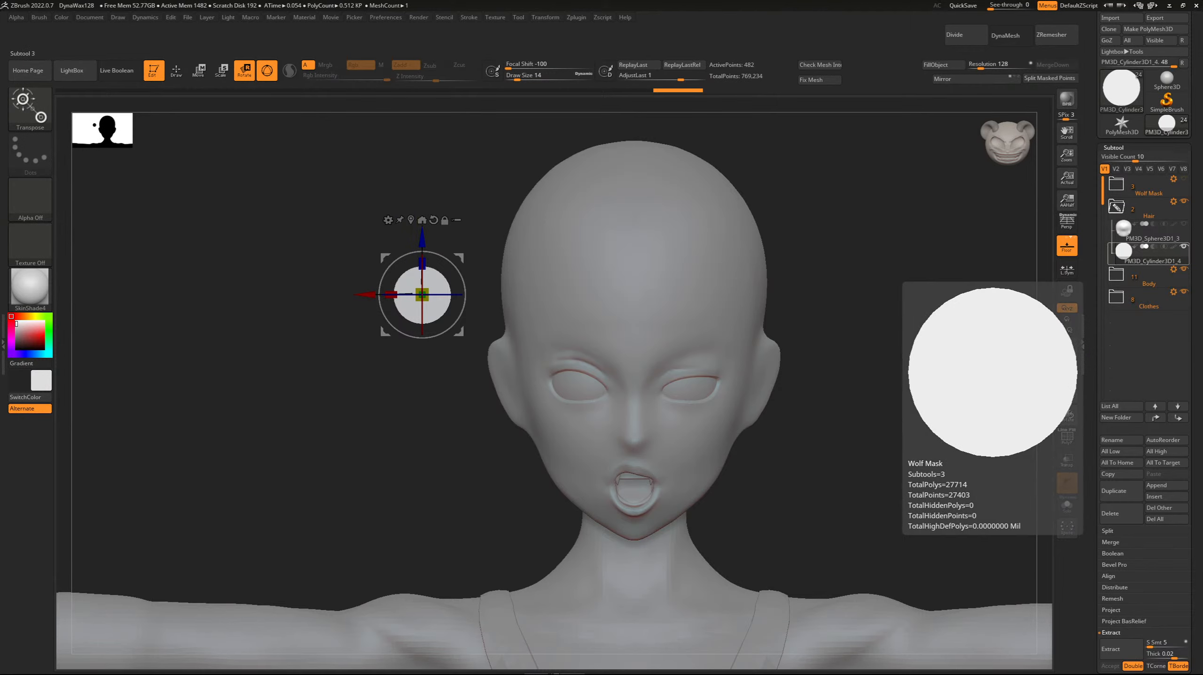
left_click_drag(893, 340, 893, 397)
left_click_drag(893, 398, 866, 450, "alt")
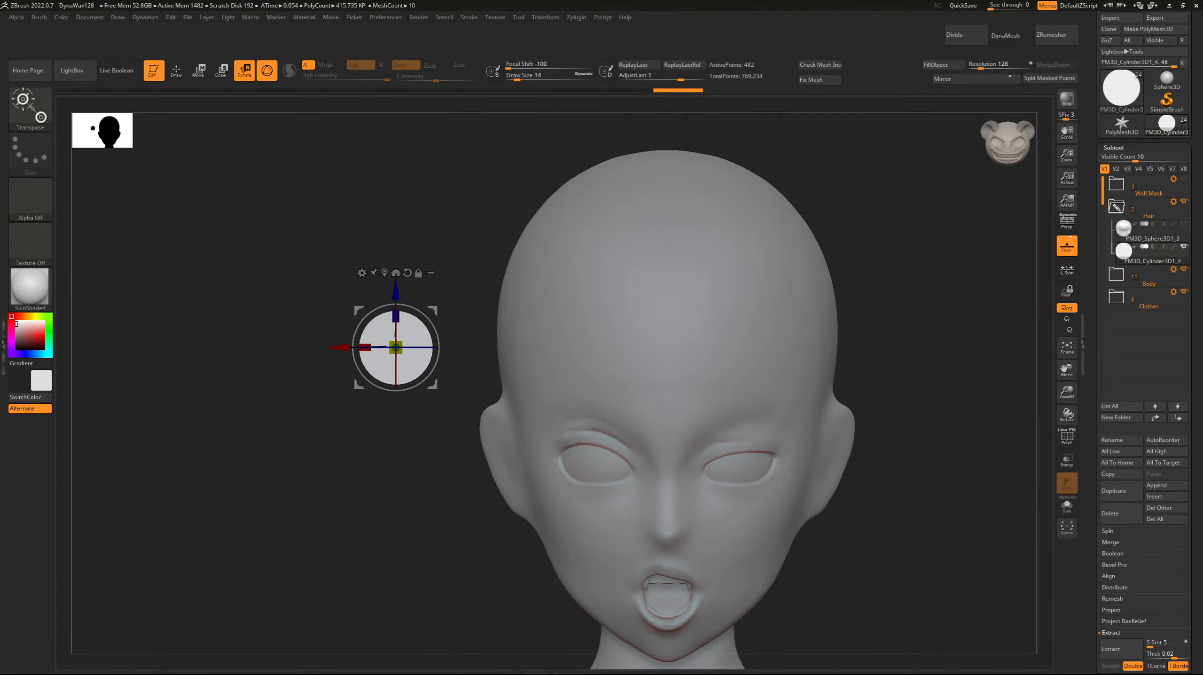
left_click_drag(399, 351, 456, 354)
left_click_drag(397, 406, 558, 407, "shift")
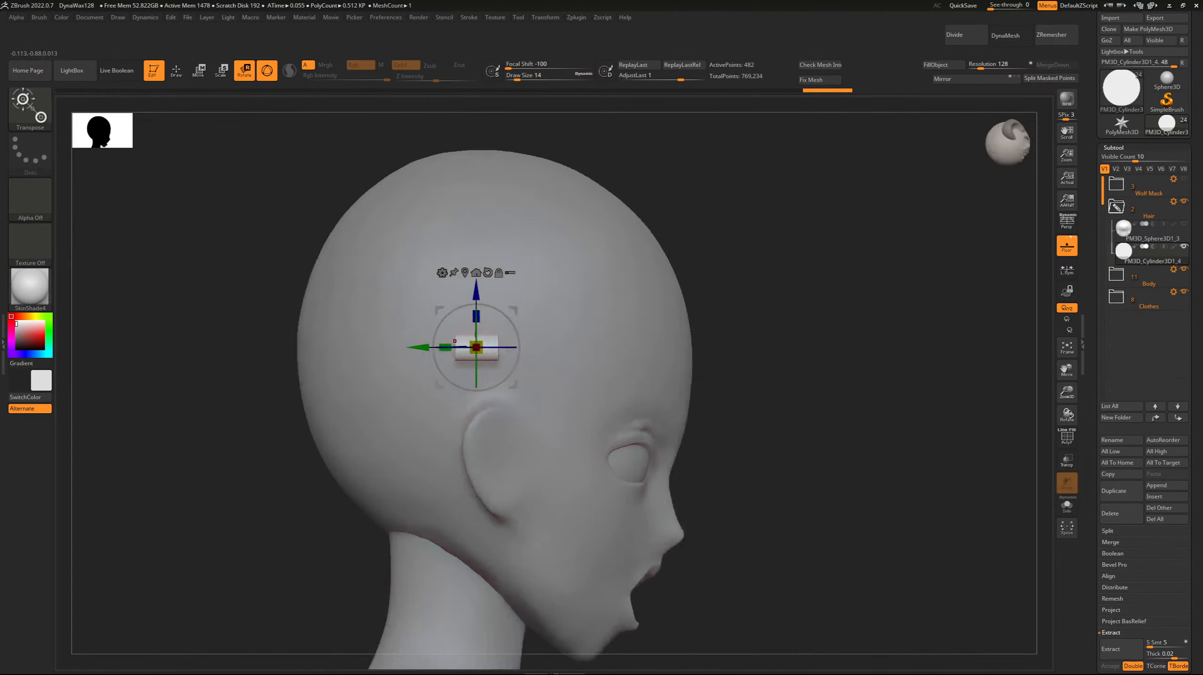
Stretch the cylinder along its axis into a long rod and adjust its position against the head.
left_click_drag(445, 347, 409, 348)
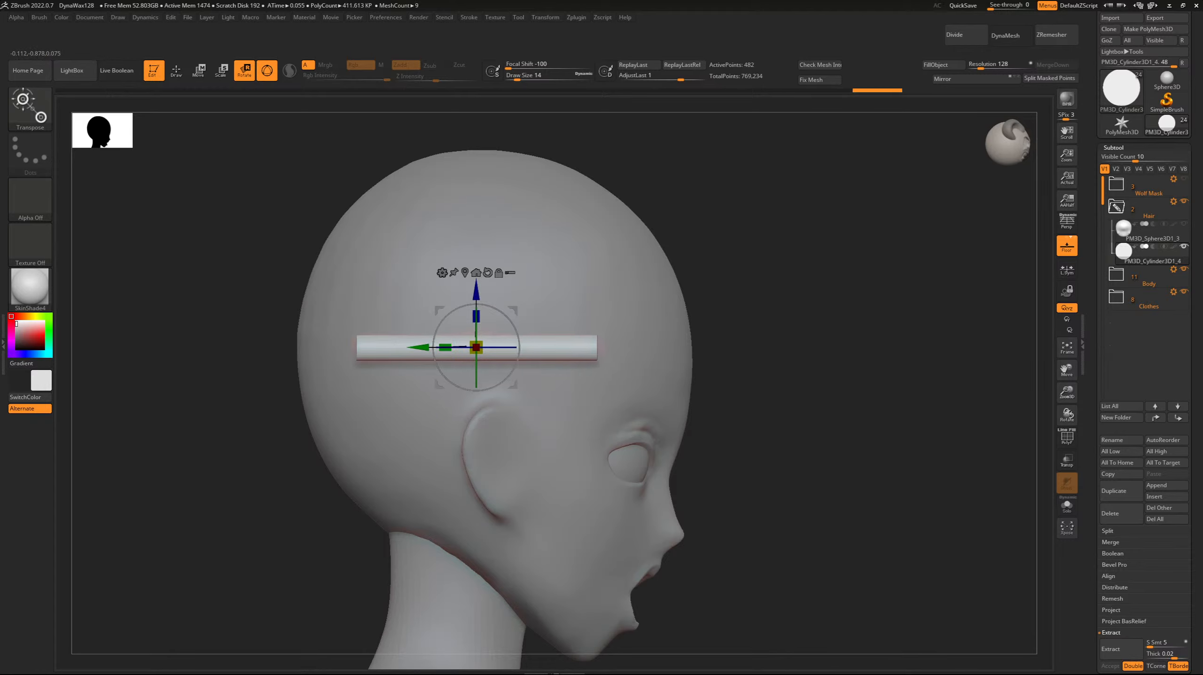
left_click_drag(283, 397, 137, 402)
left_click_drag(419, 347, 435, 347)
left_click_drag(406, 402, 412, 416)
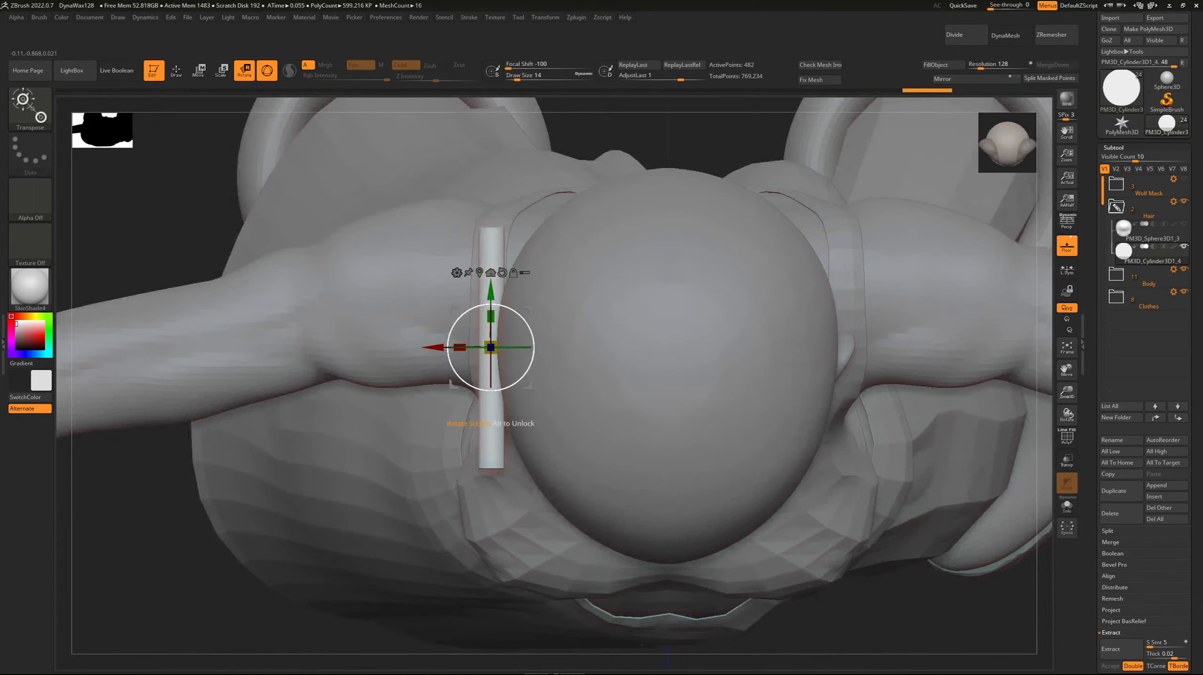
left_click_drag(491, 288, 491, 278)
left_click_drag(142, 543, 322, 378)
left_click_drag(460, 335, 411, 334)
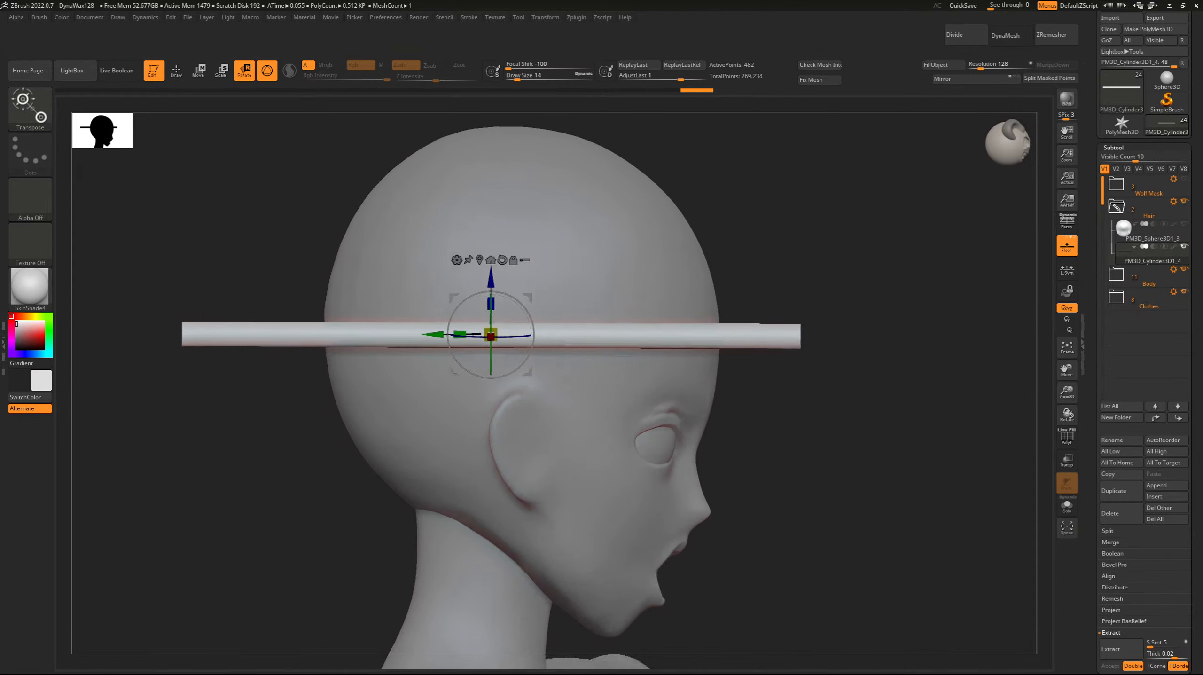
Enlarge the rod slightly and scale its cross-section into an upright oval.
left_click_drag(491, 342, 522, 333)
right_click_drag(562, 331, 502, 327)
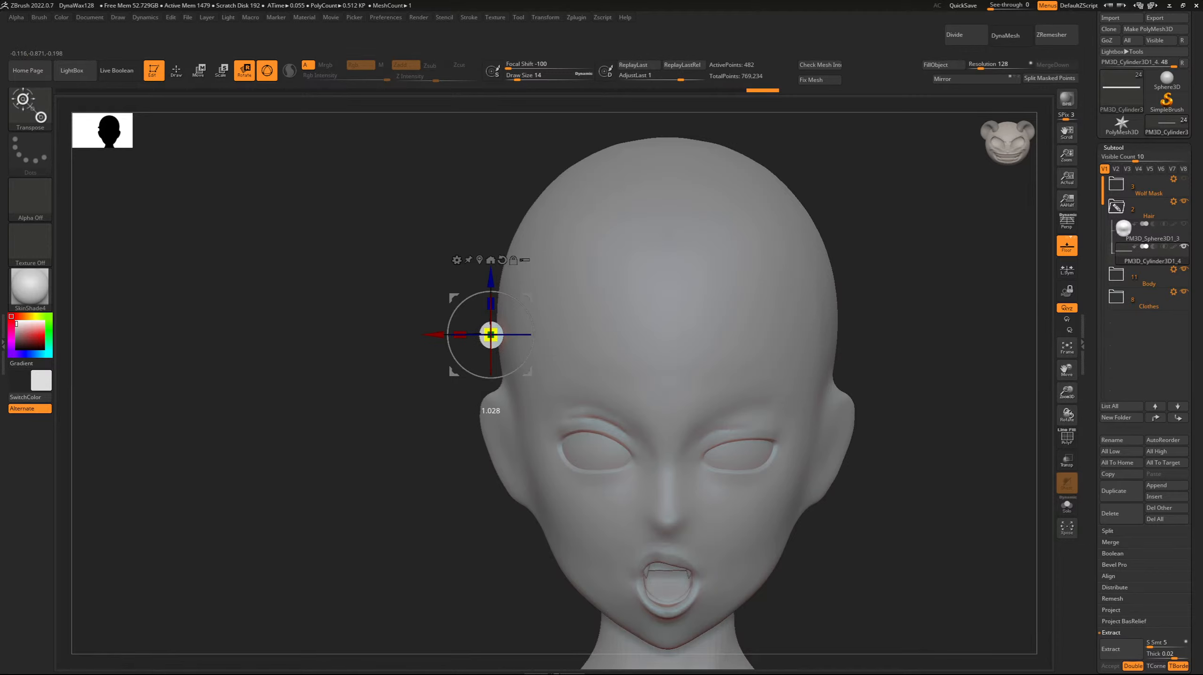
left_click_drag(492, 335, 490, 336)
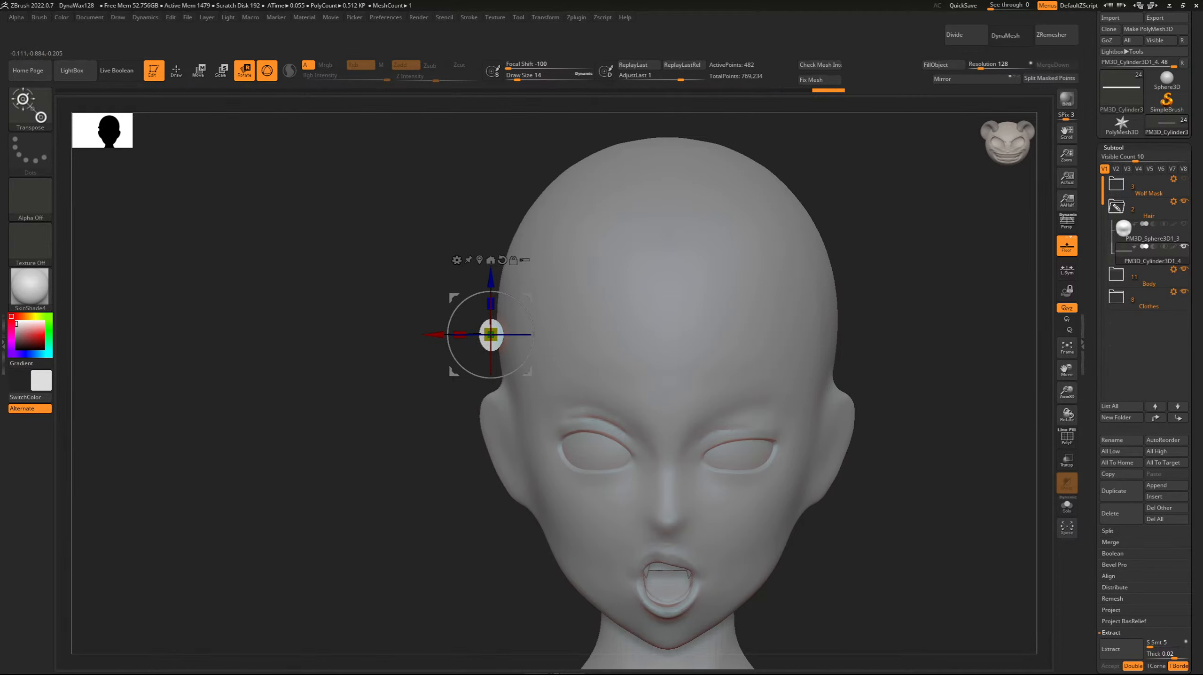
right_click_drag(289, 326, 343, 325, "shift")
left_click_drag(491, 304, 491, 298)
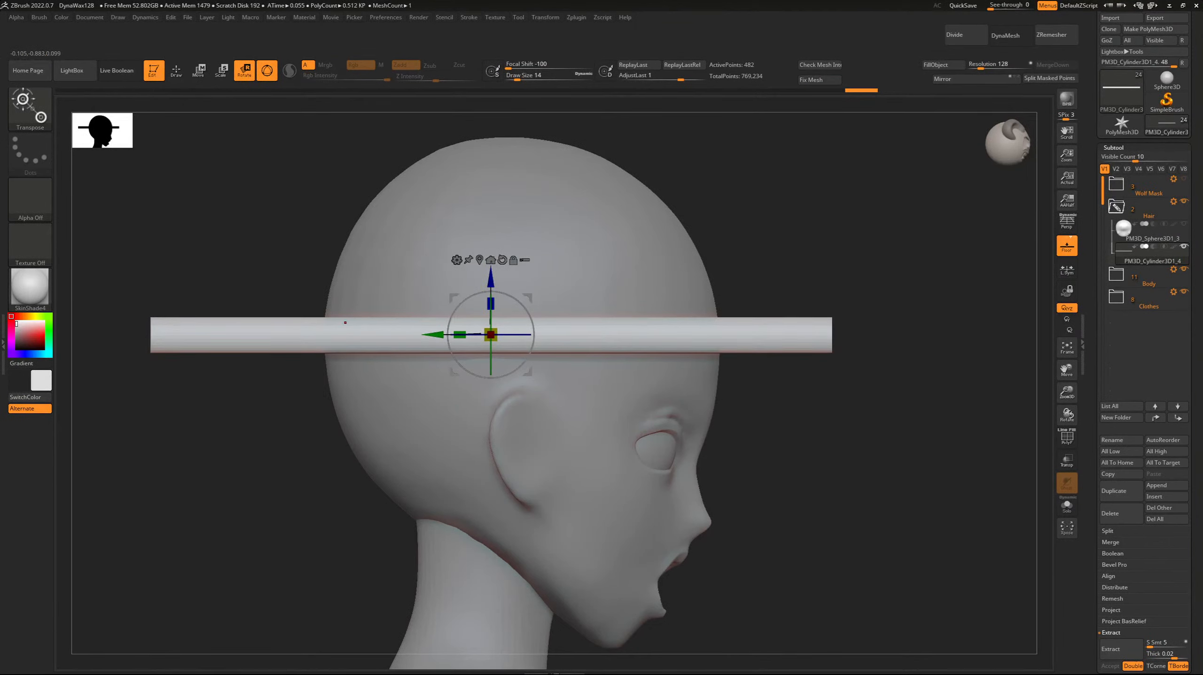
Shift the rod backward so its front end sits near the temple and its length extends behind the head.
left_click_drag(440, 335, 320, 335)
right_click_drag(317, 335, 424, 470, "shift")
left_click_drag(526, 247, 527, 201)
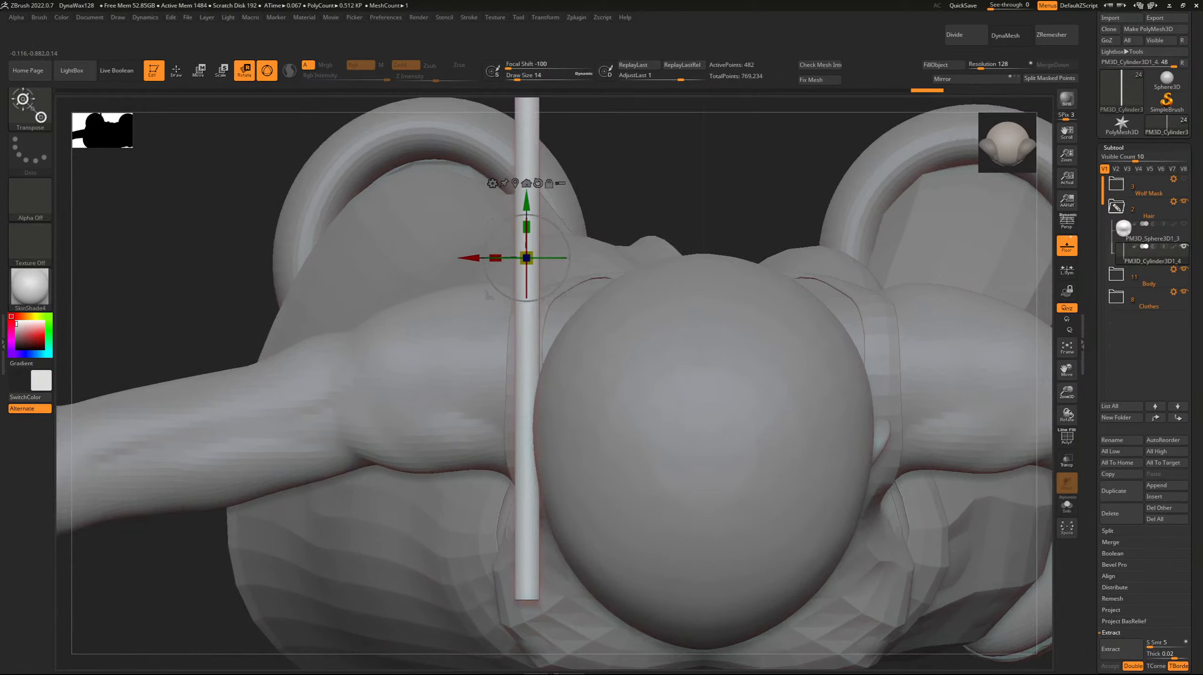
Apply the Bend Curve deformer to the rod and curve its front end inward around the temple in top view.
left_click(493, 183)
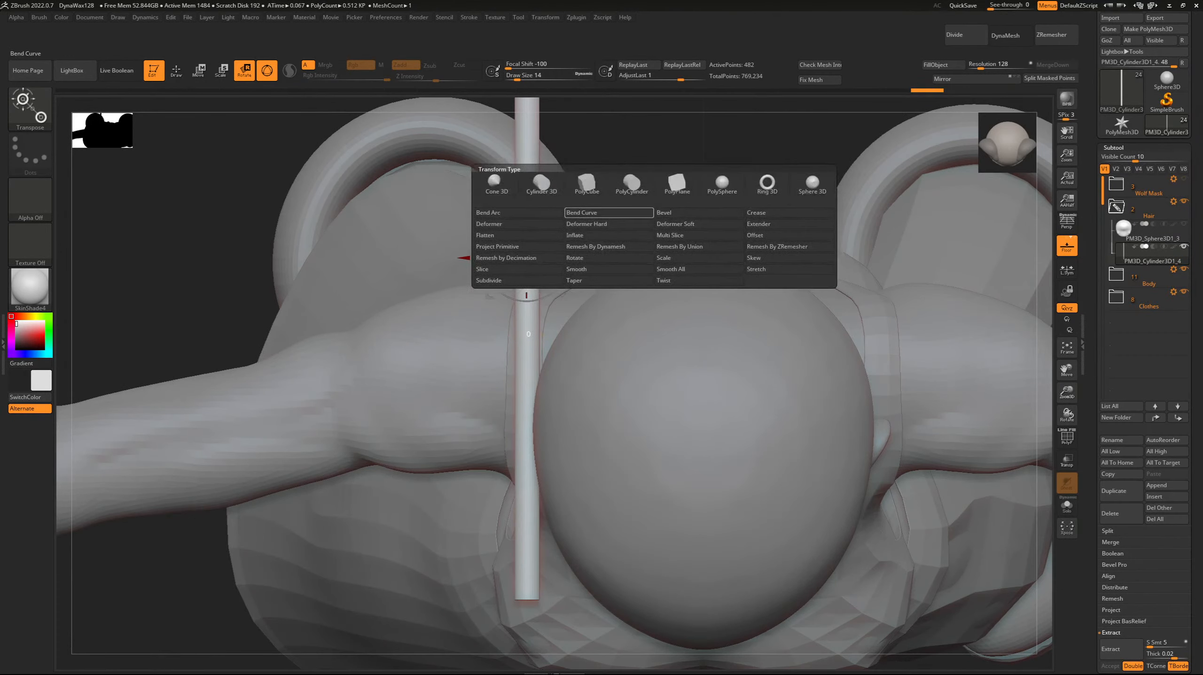
left_click(584, 212)
right_click_drag(584, 303, 685, 180, "ctrl")
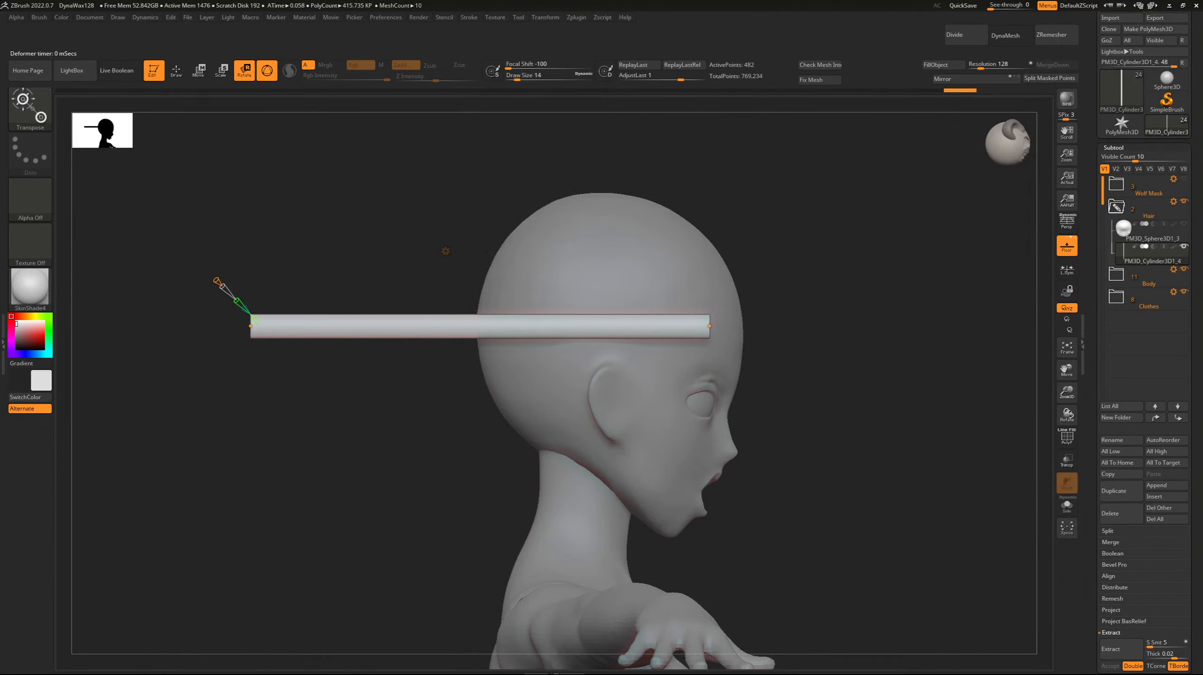
left_click_drag(209, 274, 213, 275)
right_click_drag(686, 264, 497, 406)
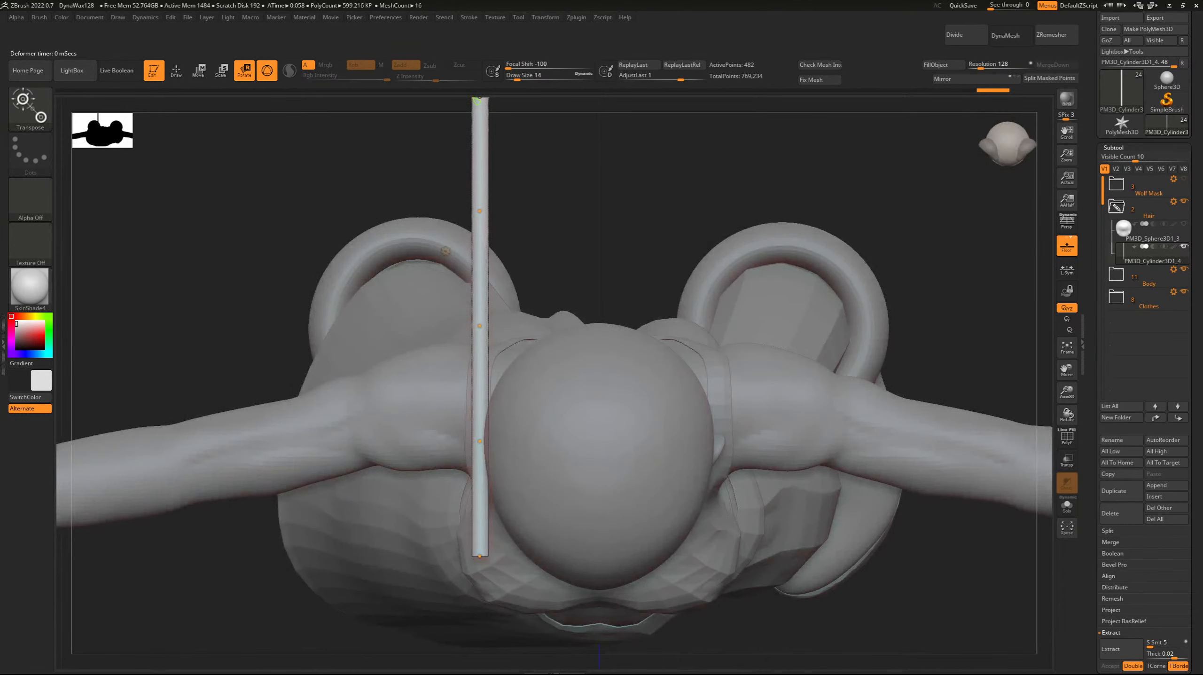
left_click_drag(480, 556, 508, 535)
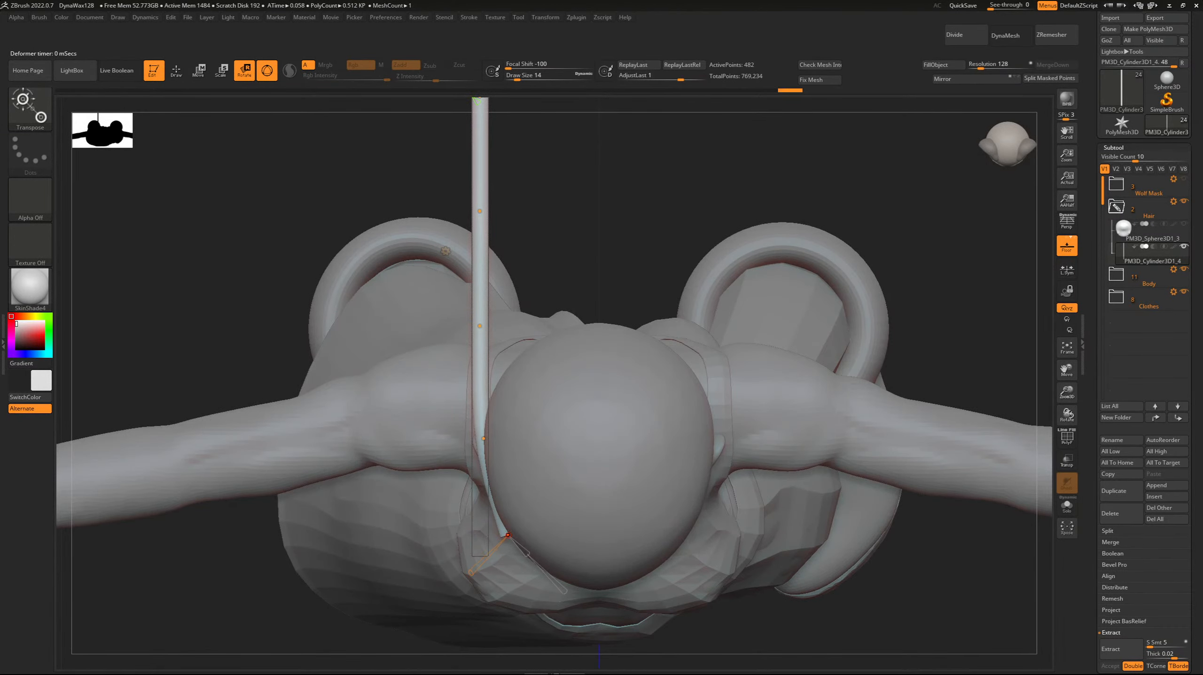
left_click_drag(484, 439, 480, 446)
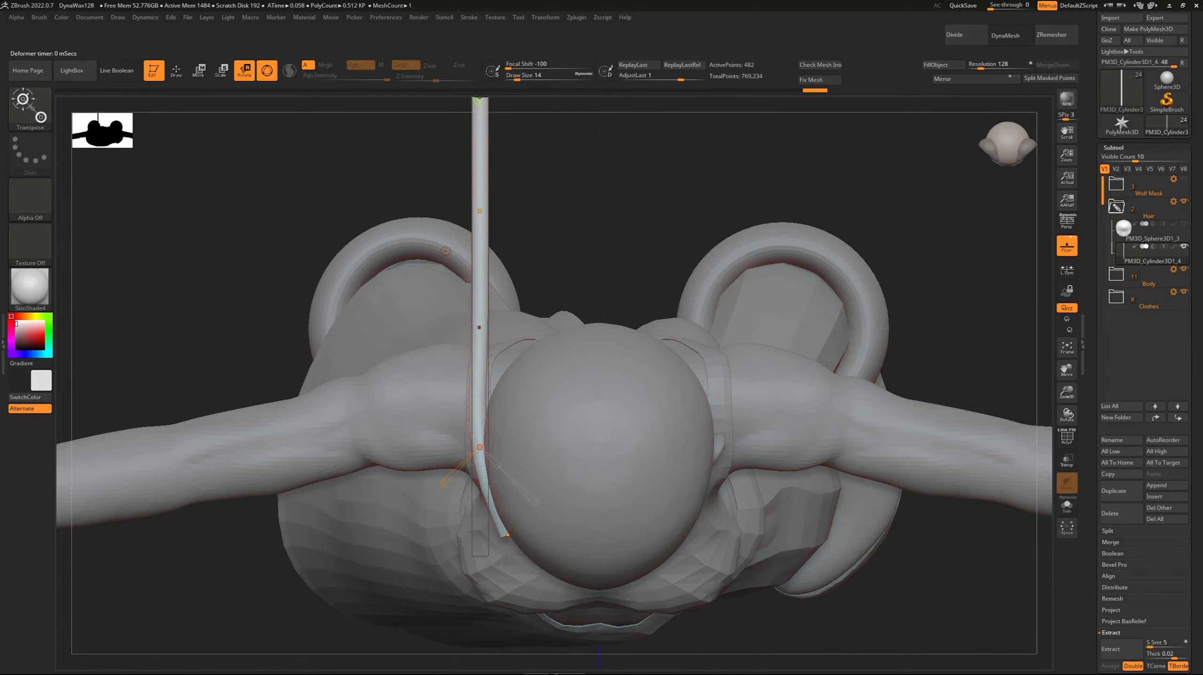
left_click_drag(480, 327, 482, 331)
In side view, bend the rear half of the rod down behind the head so it hangs toward the shoulder.
right_click_drag(480, 335, 633, 213)
left_click_drag(251, 326, 401, 537)
left_click_drag(385, 356, 475, 437)
mouse_move(509, 347)
right_mouse_down()
mouse_move(686, 347)
mouse_move(513, 348)
right_mouse_up()
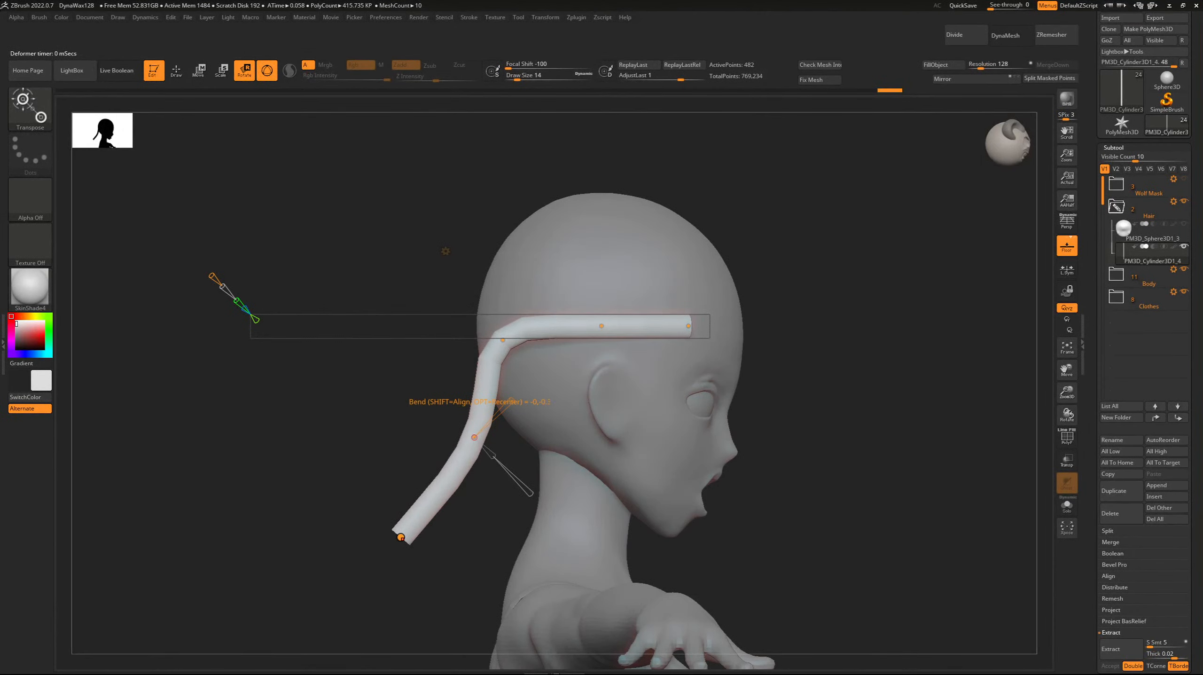
left_click_drag(401, 536, 485, 569)
right_click_drag(501, 562, 638, 628)
From behind, pull the bend curve's rear and lower points inward so the strand follows the head toward the neck.
left_click_drag(480, 320, 460, 294)
right_click_drag(563, 497, 539, 393)
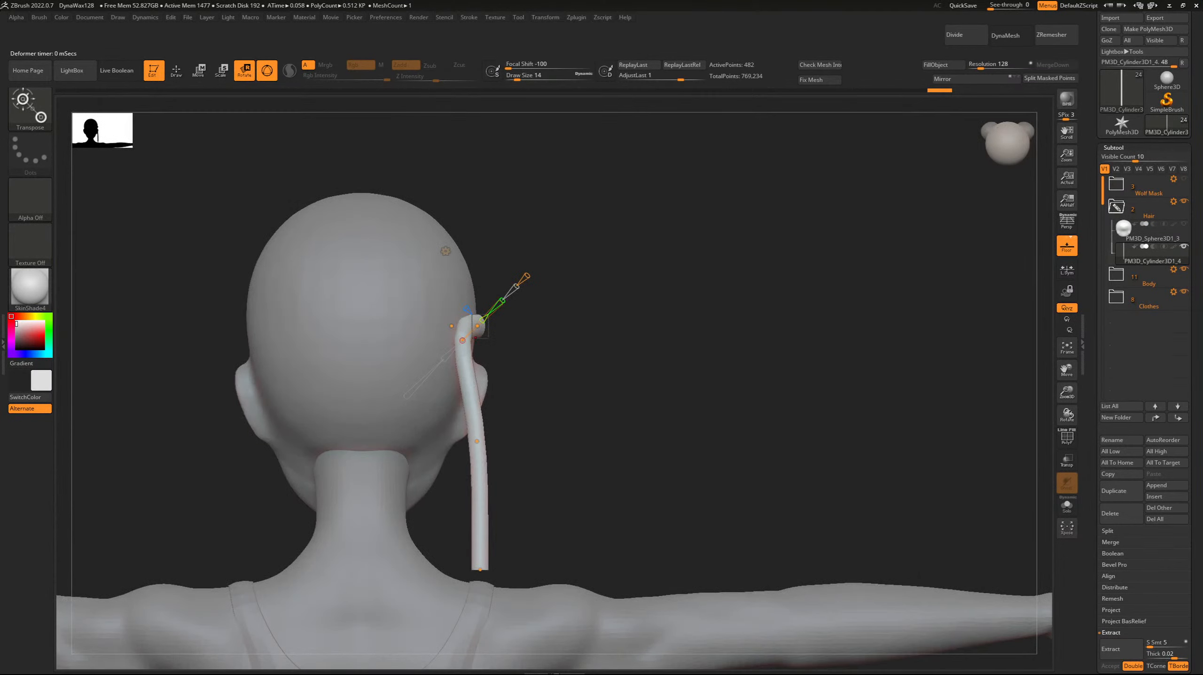
left_click_drag(476, 440, 445, 435)
left_click_drag(481, 569, 442, 572)
right_click_drag(529, 544, 378, 548)
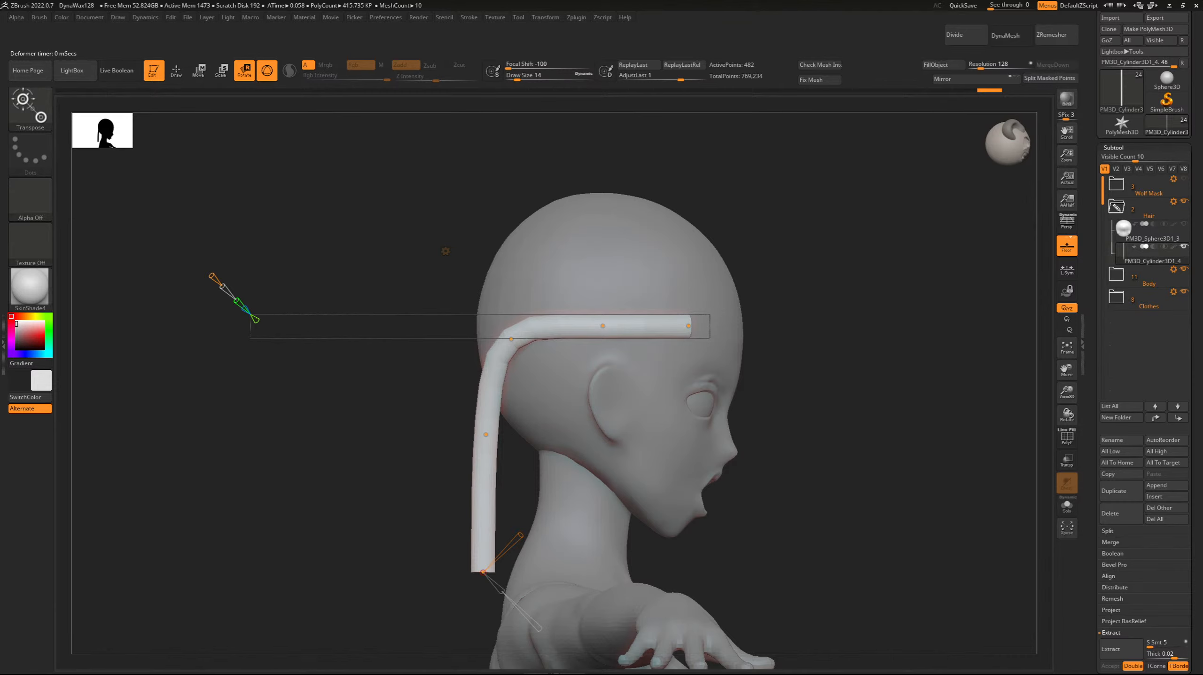
In side view, smooth the strand's bend behind the ear and angle its front end slightly down at the temple.
left_click_drag(511, 339, 510, 333)
right_click_drag(510, 334, 534, 357)
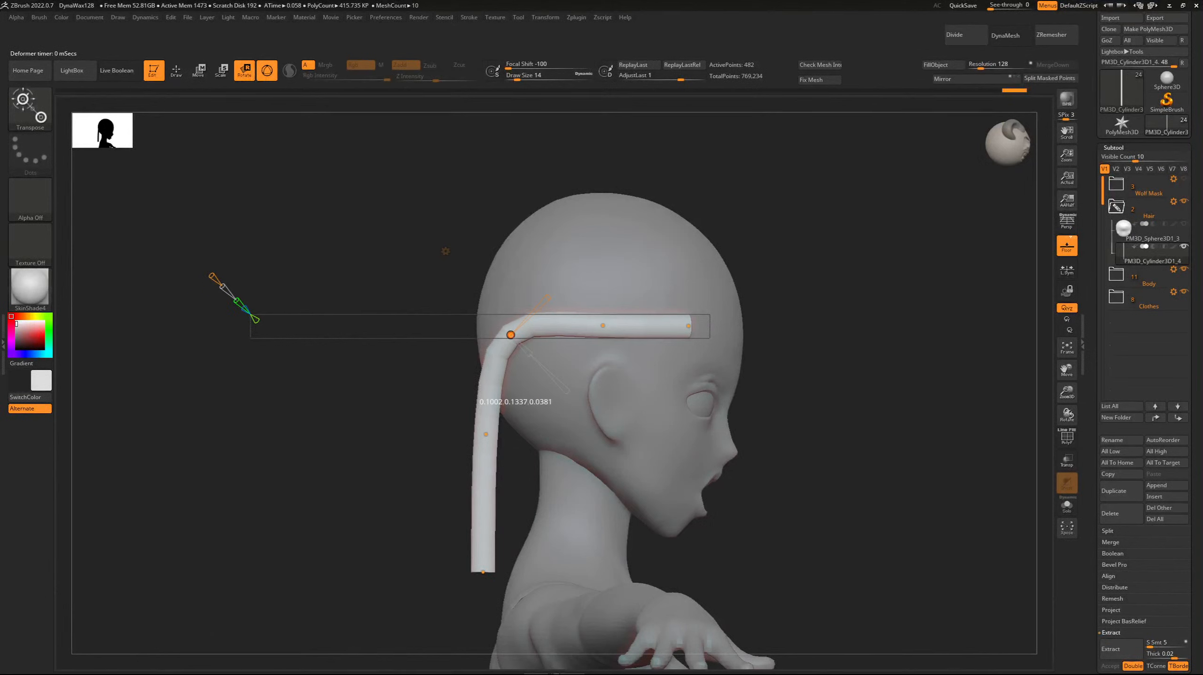
left_click_drag(511, 334, 514, 344)
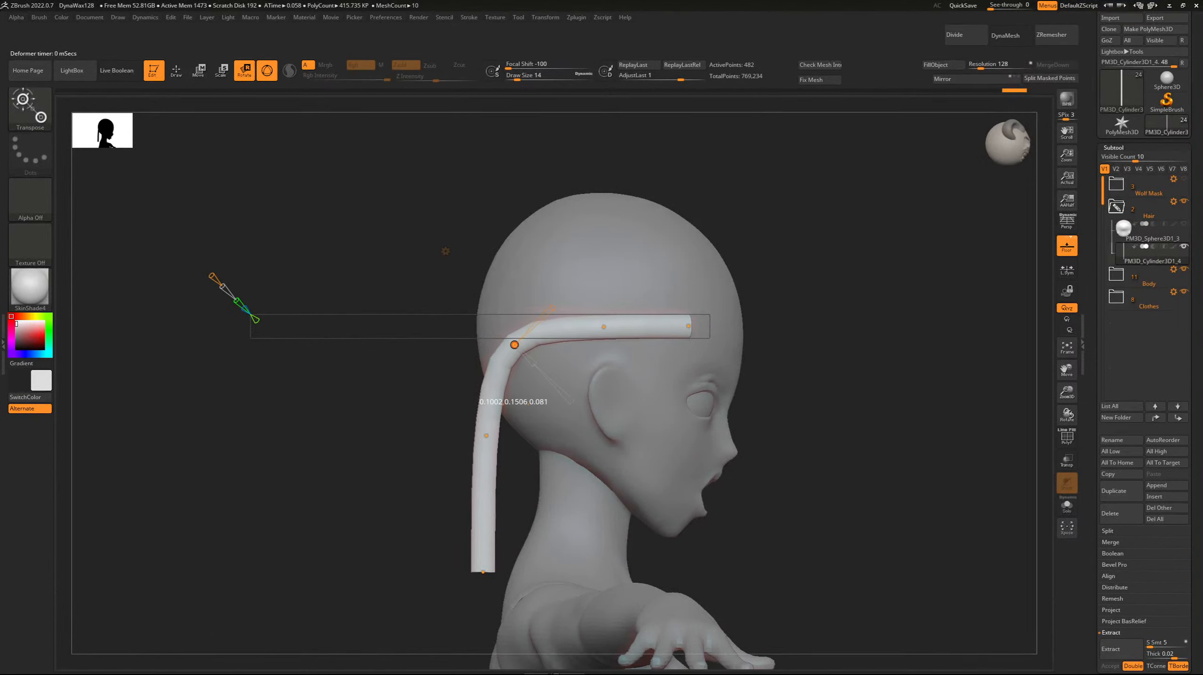
left_click_drag(689, 326, 674, 330)
right_click_drag(669, 341, 524, 343)
left_click_drag(505, 332, 495, 329)
right_click_drag(496, 332, 648, 335)
left_click_drag(673, 329, 600, 323)
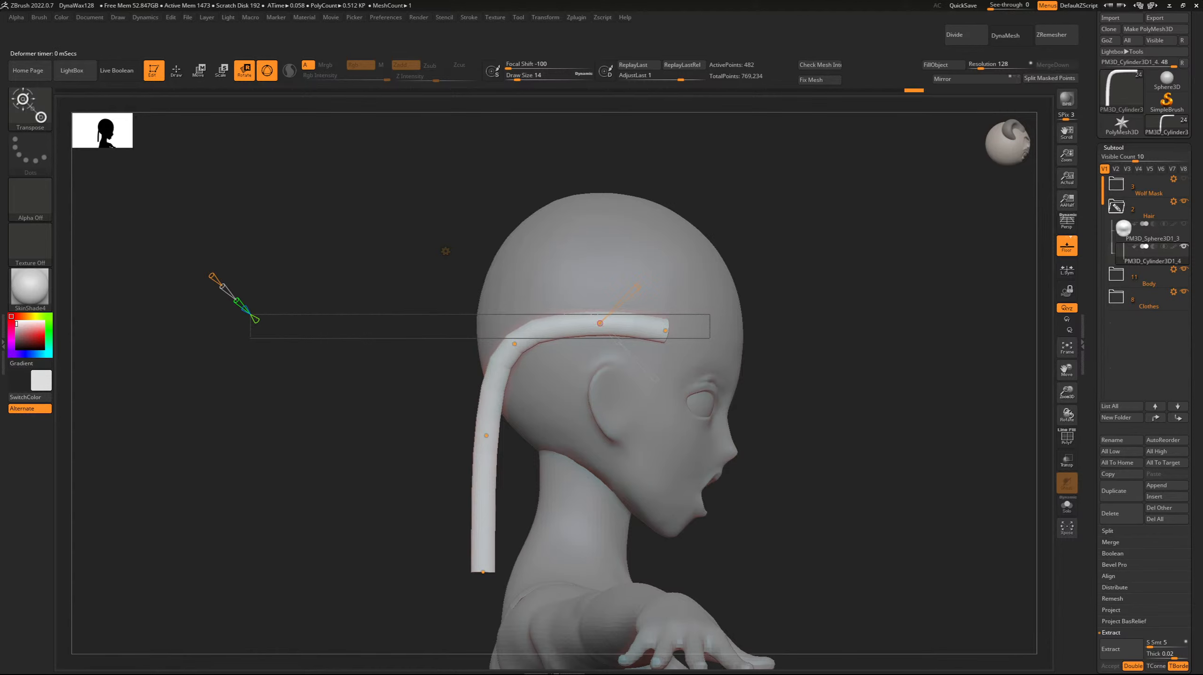
left_click_drag(515, 345, 520, 347)
From behind, lower the strand's middle curve point closer to the neck and accept the Bend Curve deformation.
right_click_drag(522, 349, 671, 352)
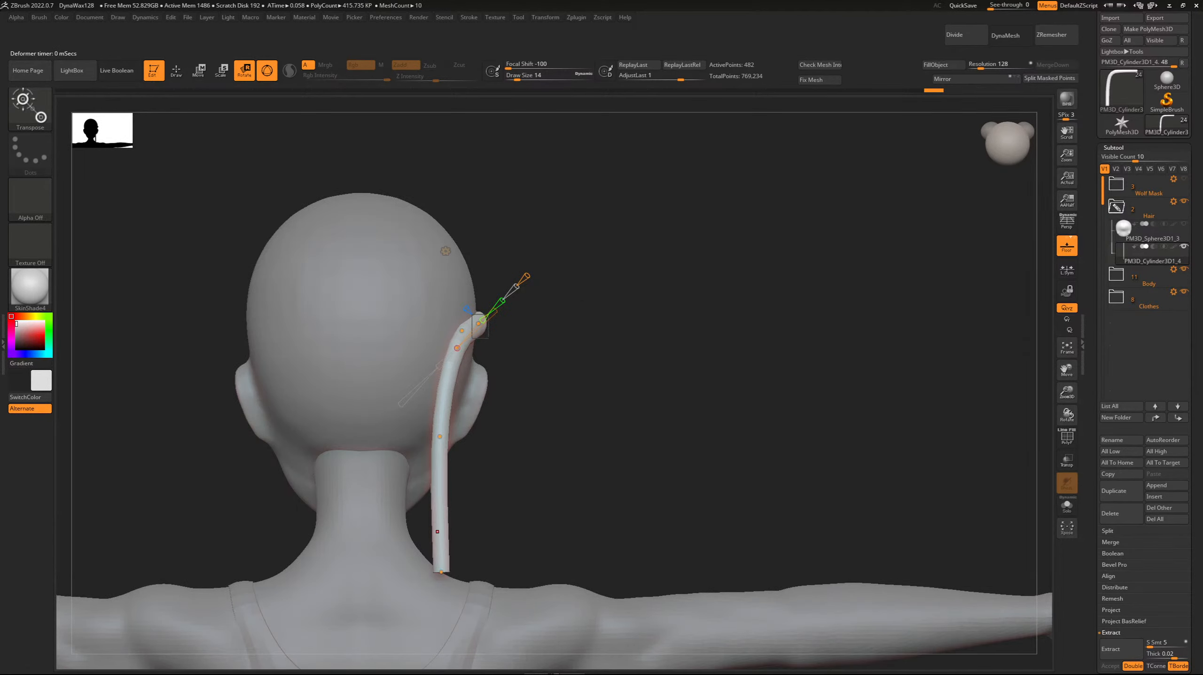
left_click_drag(439, 437, 432, 460)
mouse_move(435, 458)
right_mouse_down()
mouse_move(456, 466)
mouse_move(307, 468)
mouse_move(444, 465)
right_mouse_up()
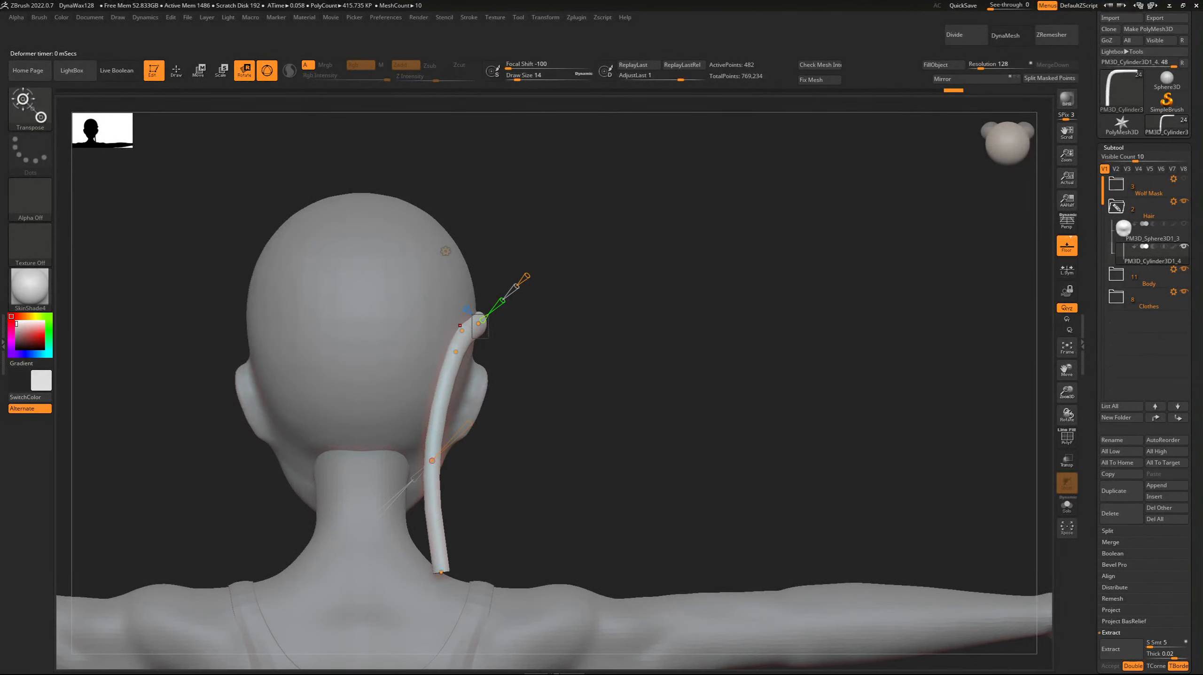
left_click(445, 251)
left_click(608, 269)
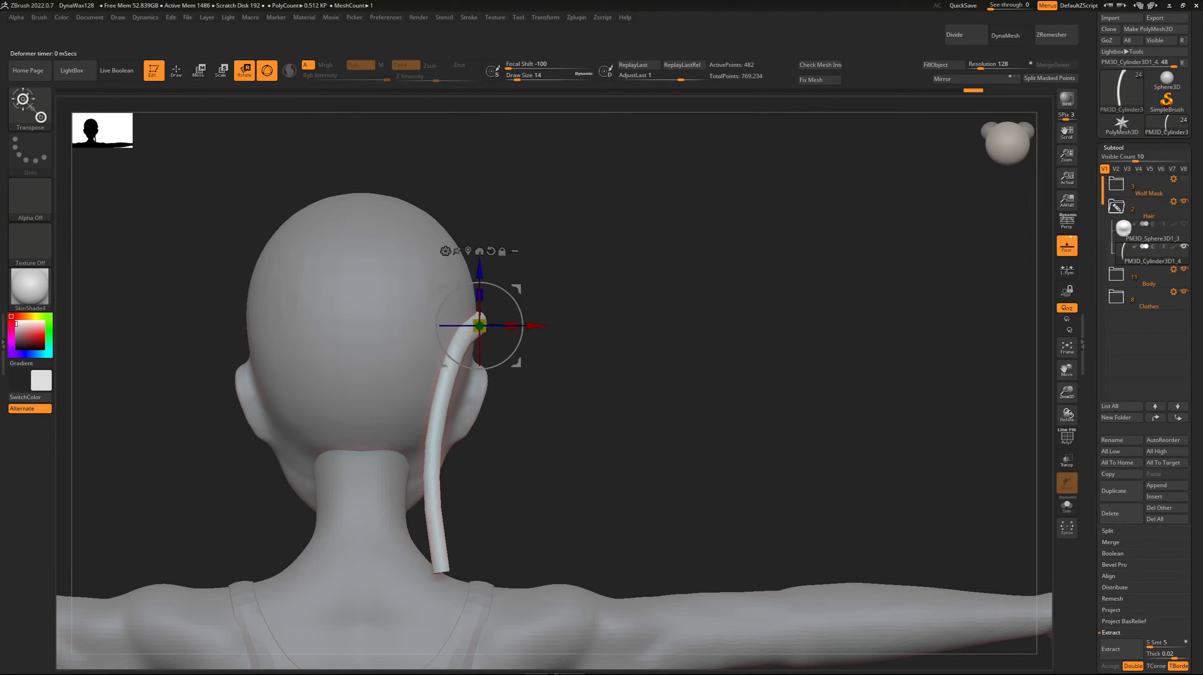
Duplicate the bent strand, undo the original back to its straight rod shape, and keep a spare copy of that rod.
left_click(1120, 491)
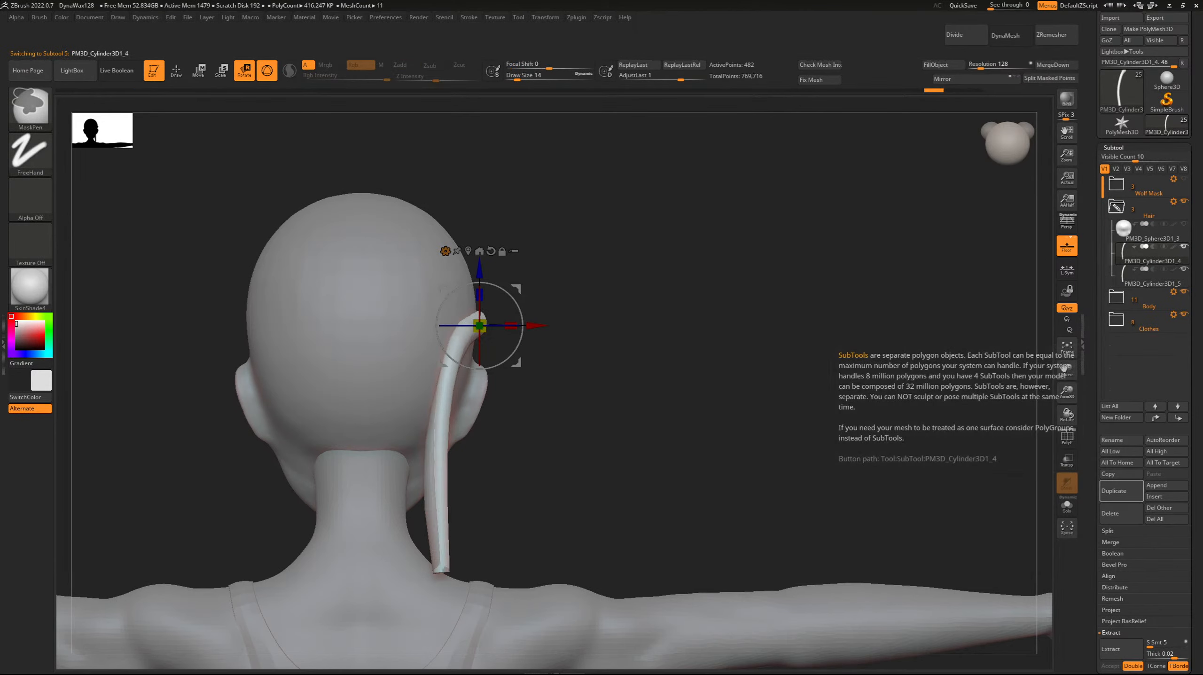
key("ctrl+z")
key("ctrl+z")
key("ctrl+z")
key("ctrl+z")
key("ctrl+z")
key("ctrl+z")
key("ctrl+z")
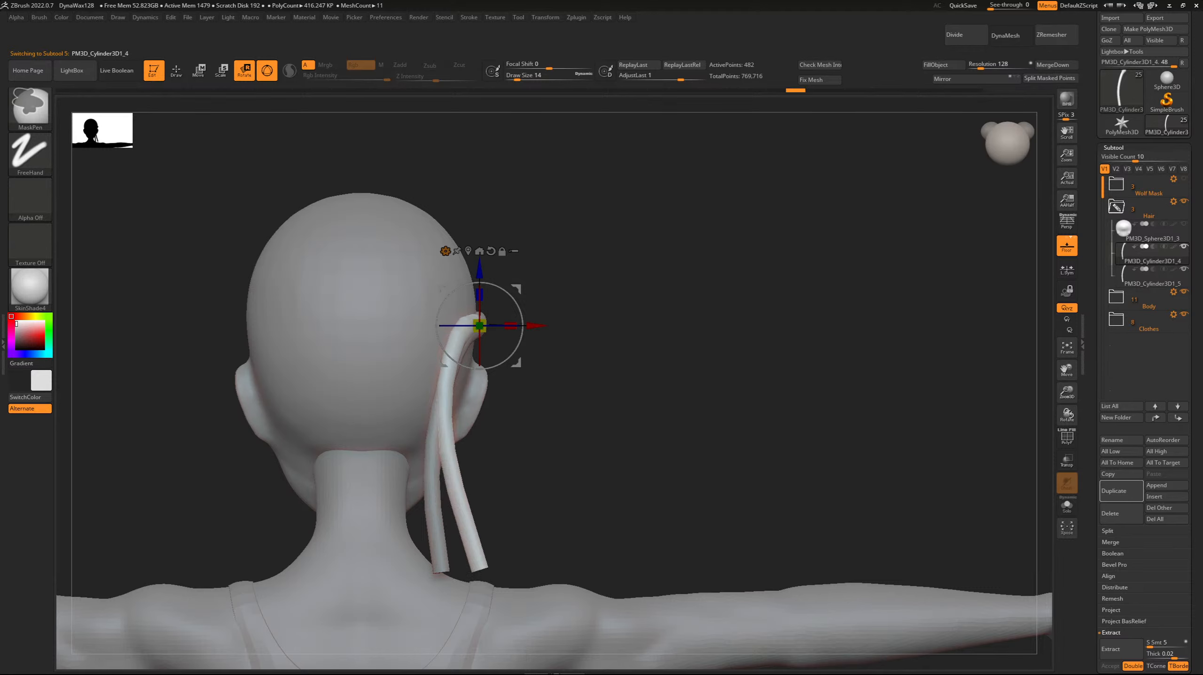
key("ctrl+z")
key("ctrl+z")
key("ctrl+z")
key("ctrl+z")
key("ctrl+z")
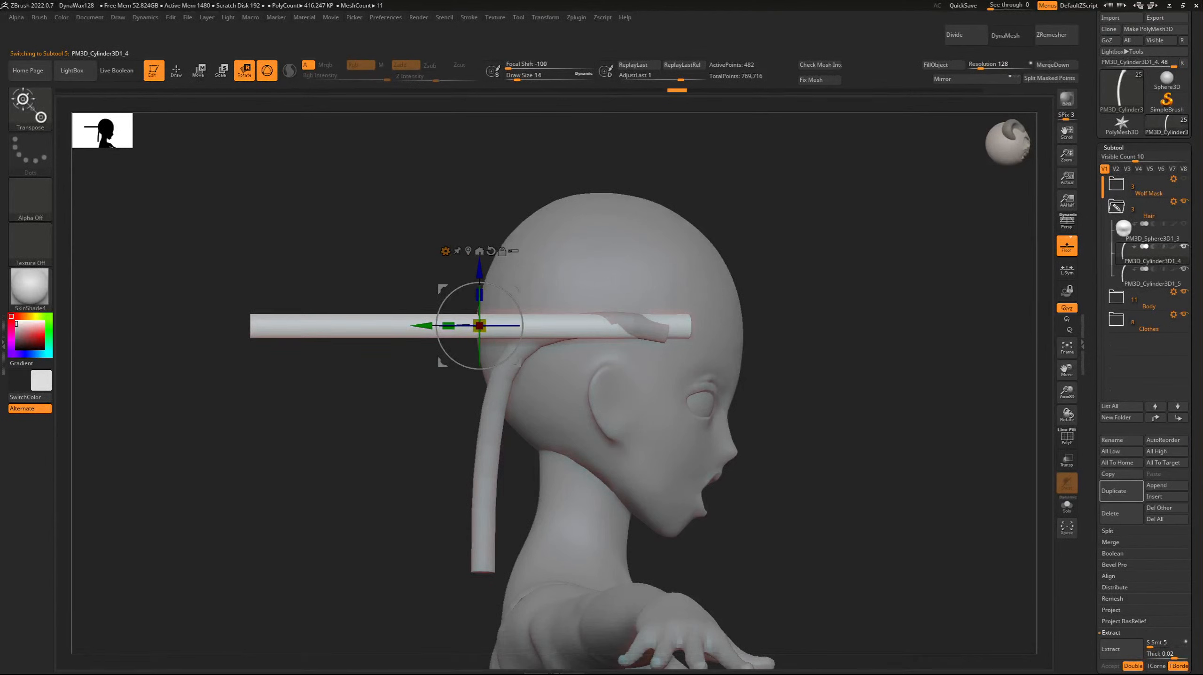
left_click(1122, 492)
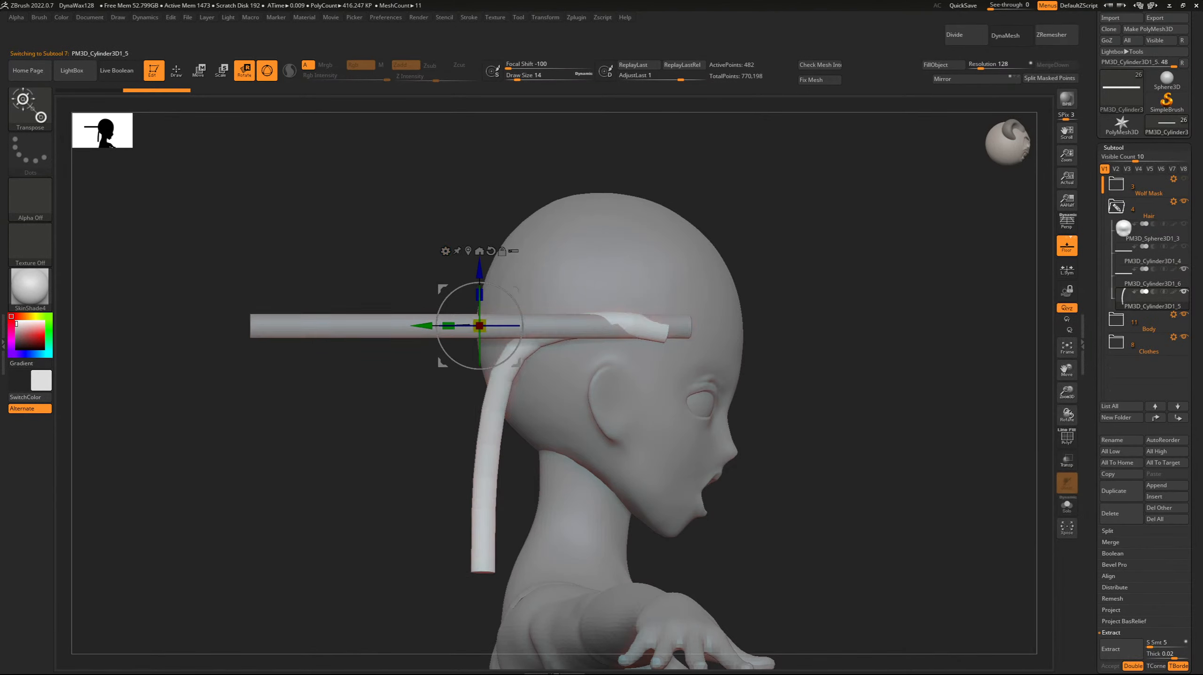
Mirror a duplicate of the bent strand to the other side of the head and merge the pair into one subtool.
left_click(1121, 492)
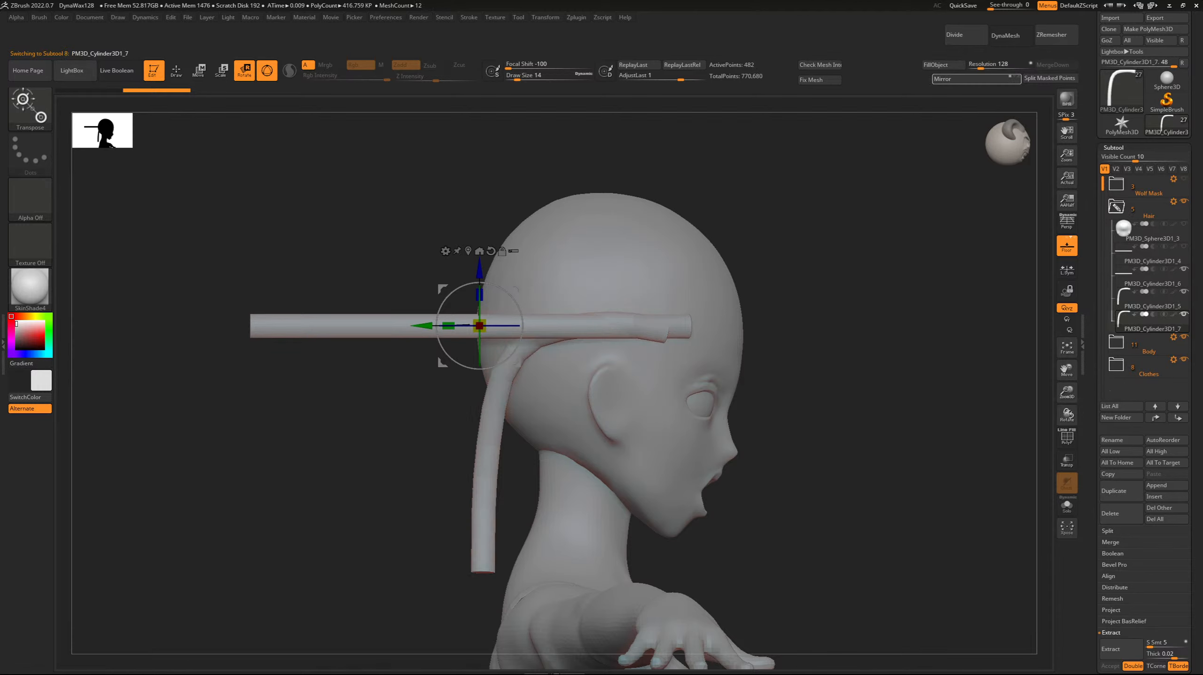
left_click_drag(898, 406, 671, 426)
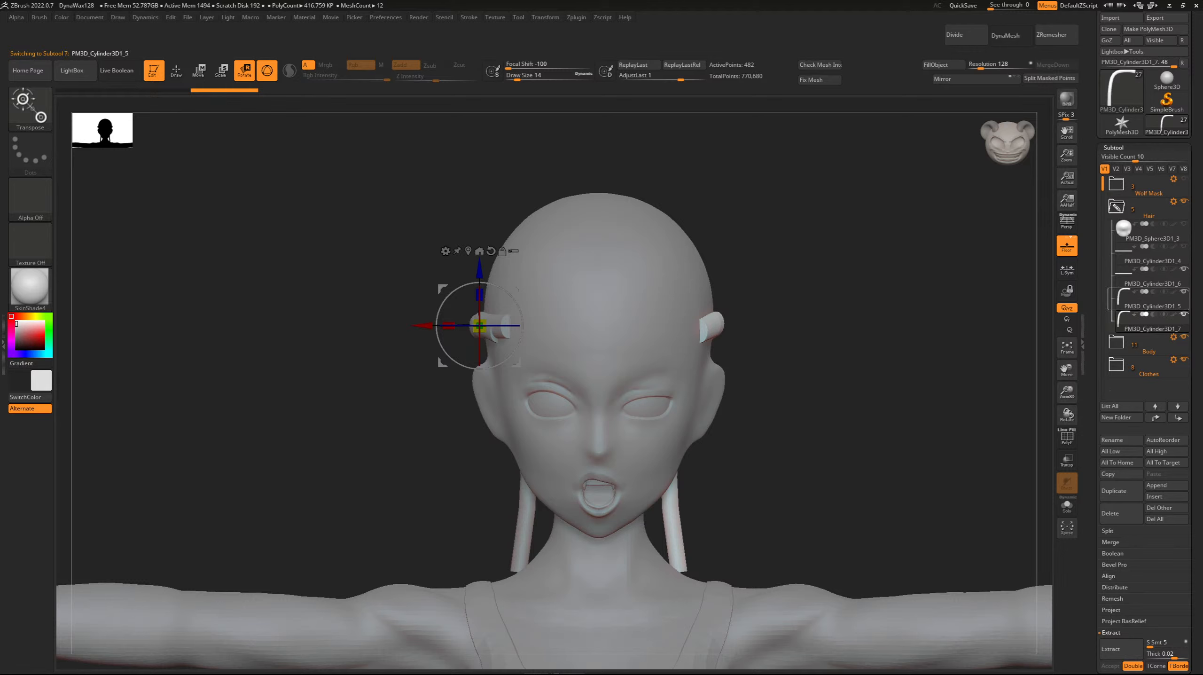
left_click(1143, 300)
left_click(1054, 65)
left_click(1008, 84)
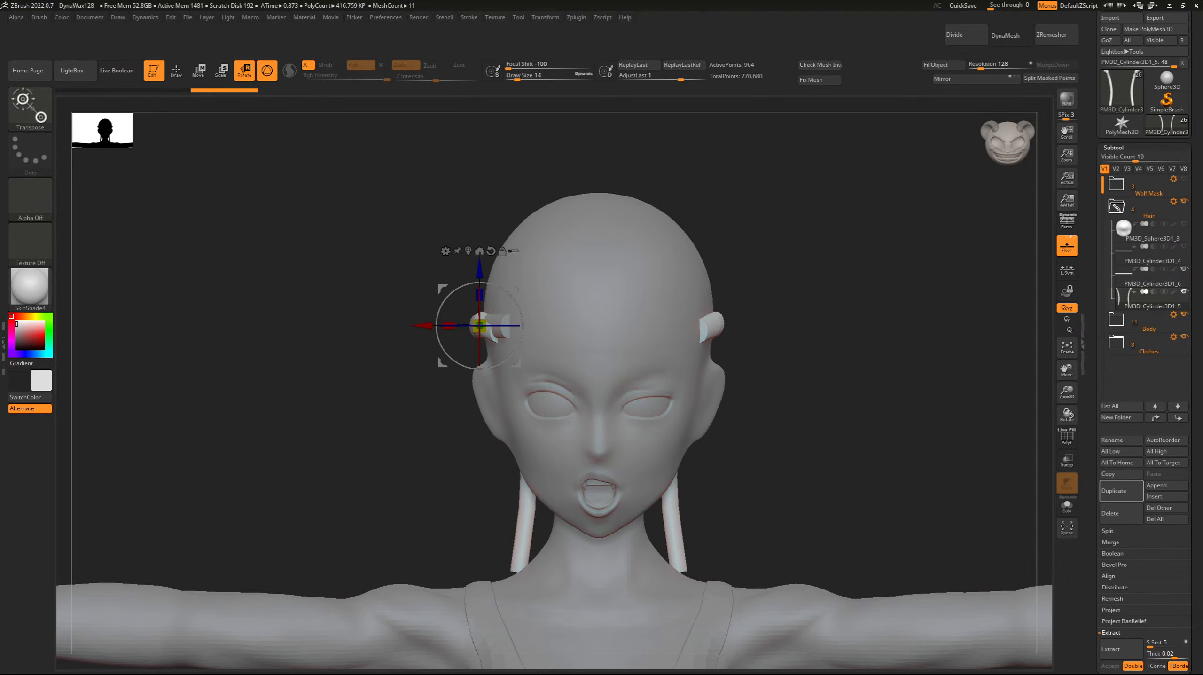
In side view, select the spare straight rod beside the head as the active subtool.
left_click_drag(302, 416, 416, 419)
left_click(502, 326, "alt")
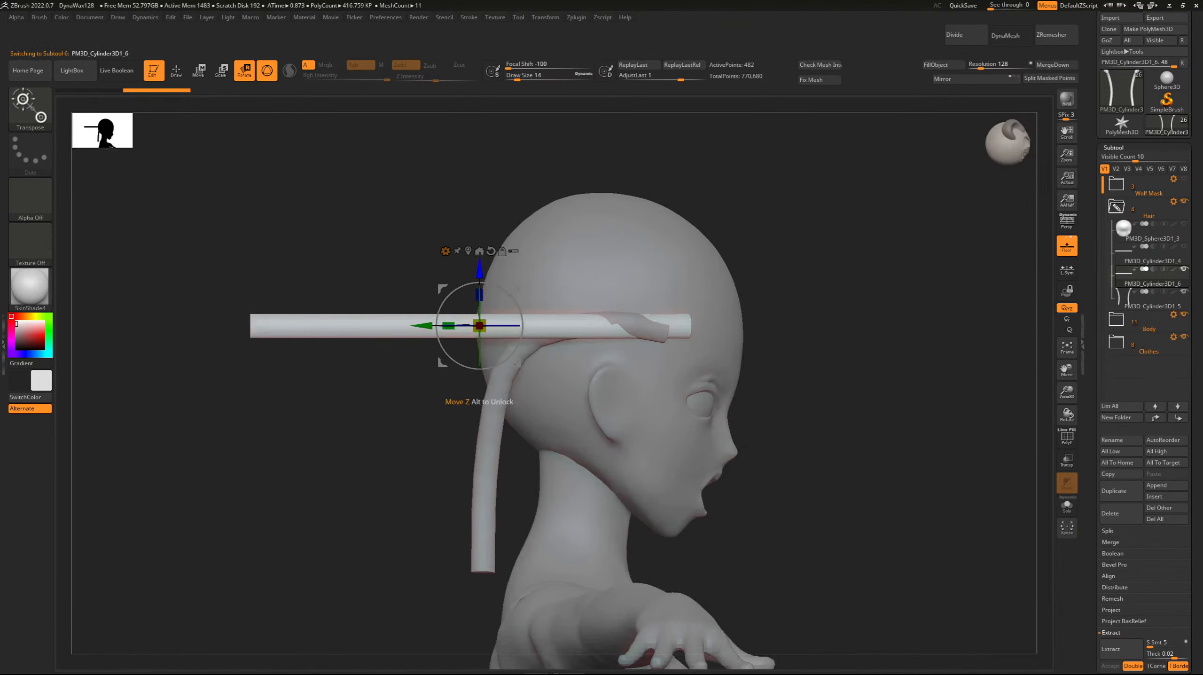
left_click_drag(480, 270, 480, 230)
left_click_drag(418, 284, 410, 284)
left_click_drag(378, 369, 283, 369, "shift")
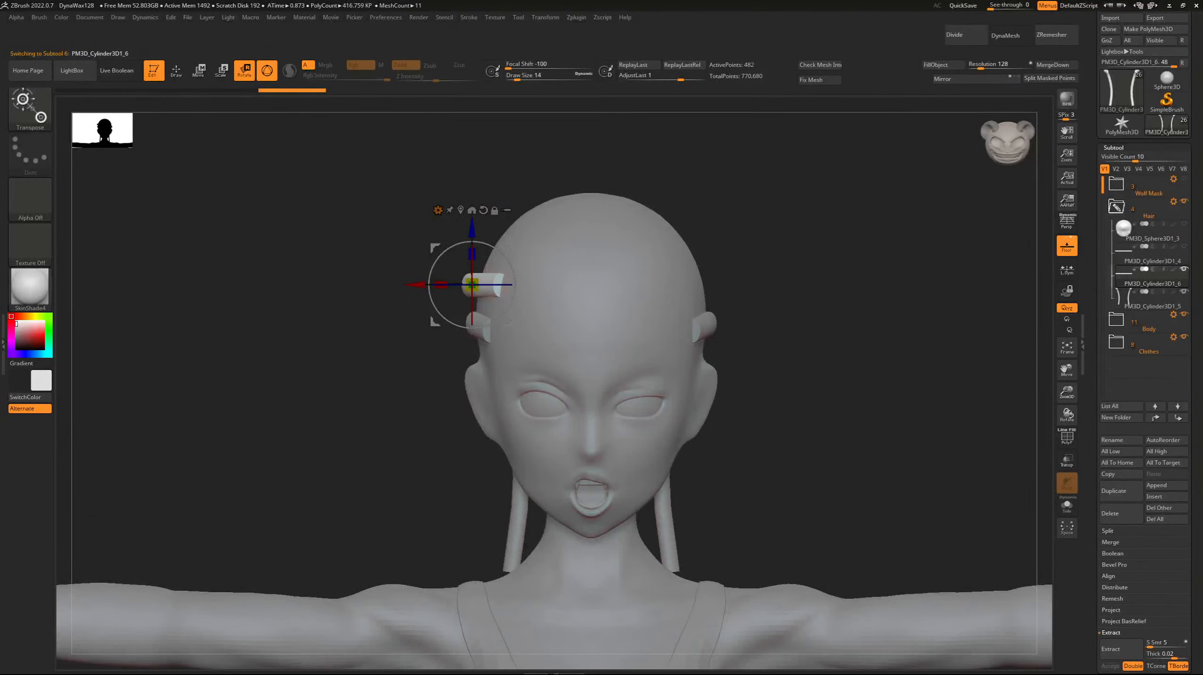
key("ctrl+z")
key("ctrl+z")
key("ctrl+z")
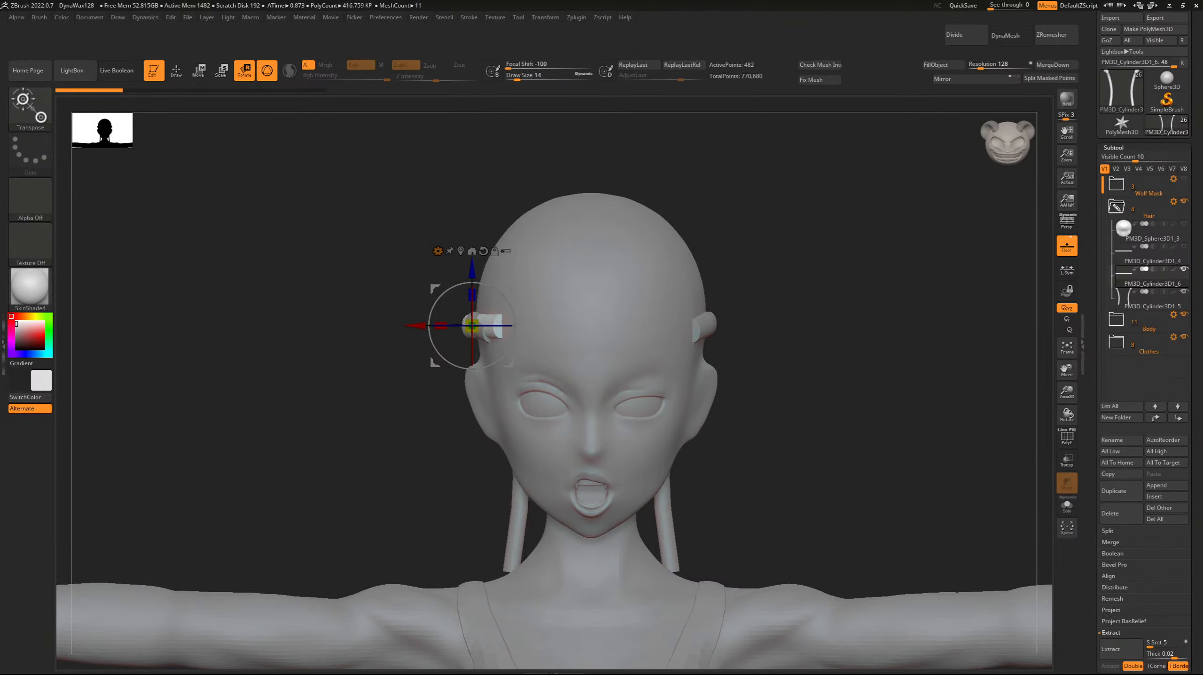
Place the spare rod above the existing side strand and slide it slightly toward the back of the head.
left_click_drag(284, 378, 378, 378, "shift")
left_click_drag(927, 292, 776, 501)
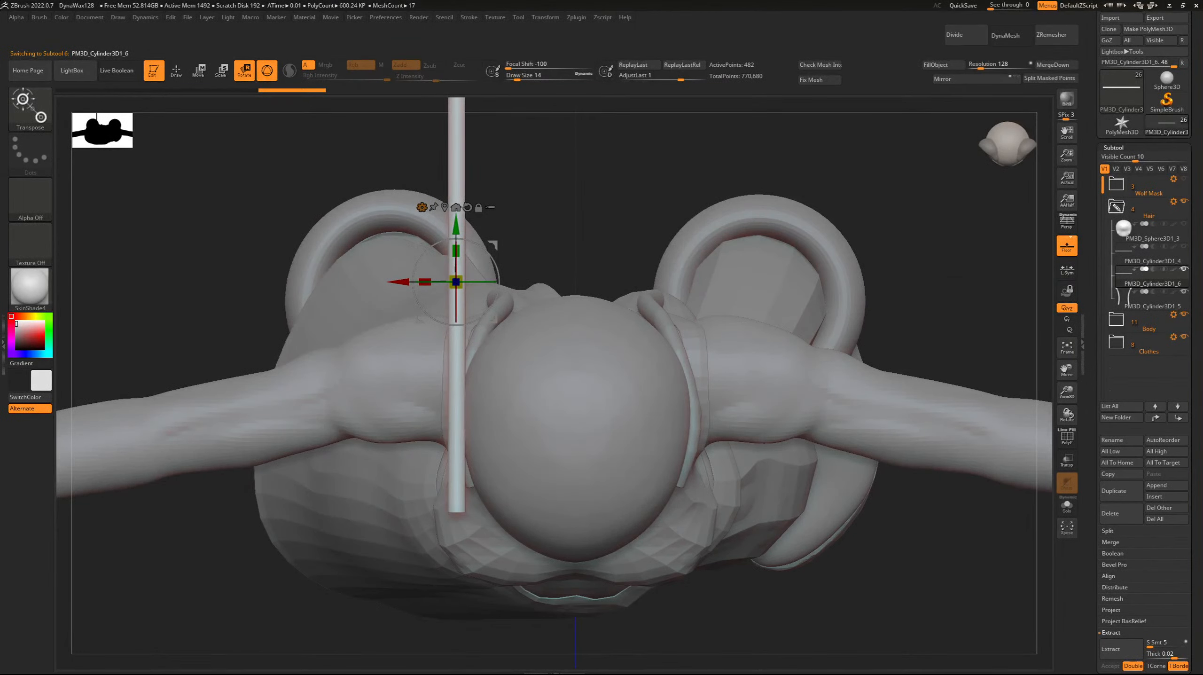
left_click_drag(456, 226, 456, 219)
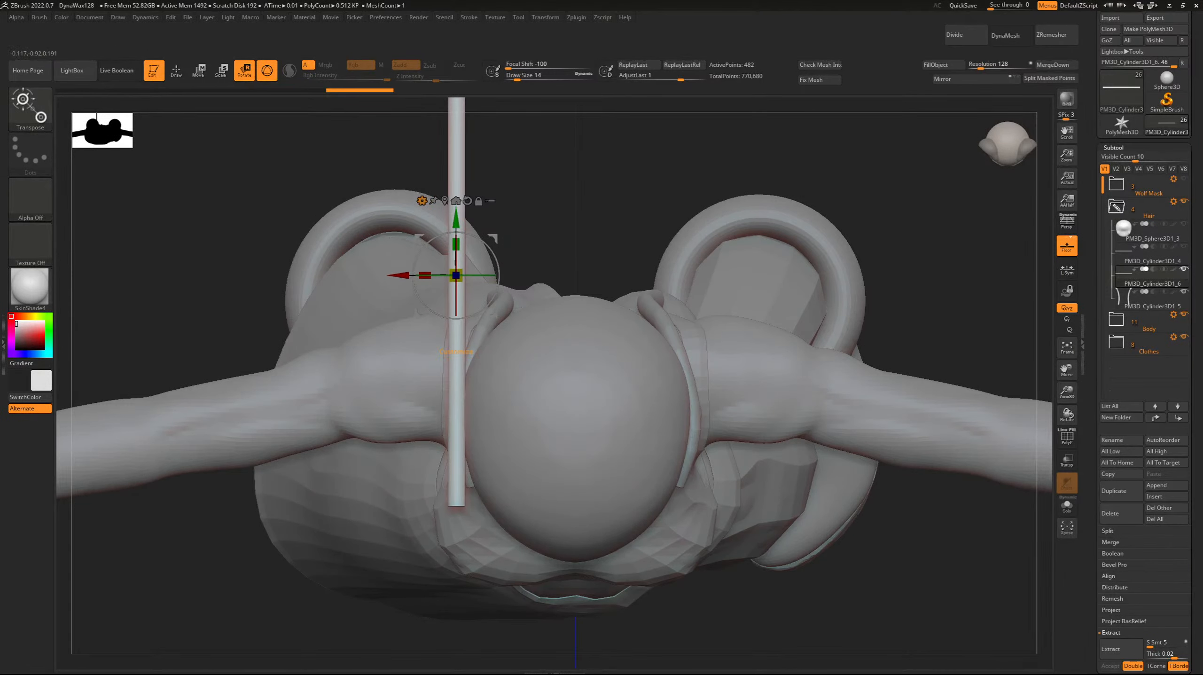
Apply a Bend Curve to the rod, curve its front end inward along the temple, and tip that end slightly down.
left_click(422, 200)
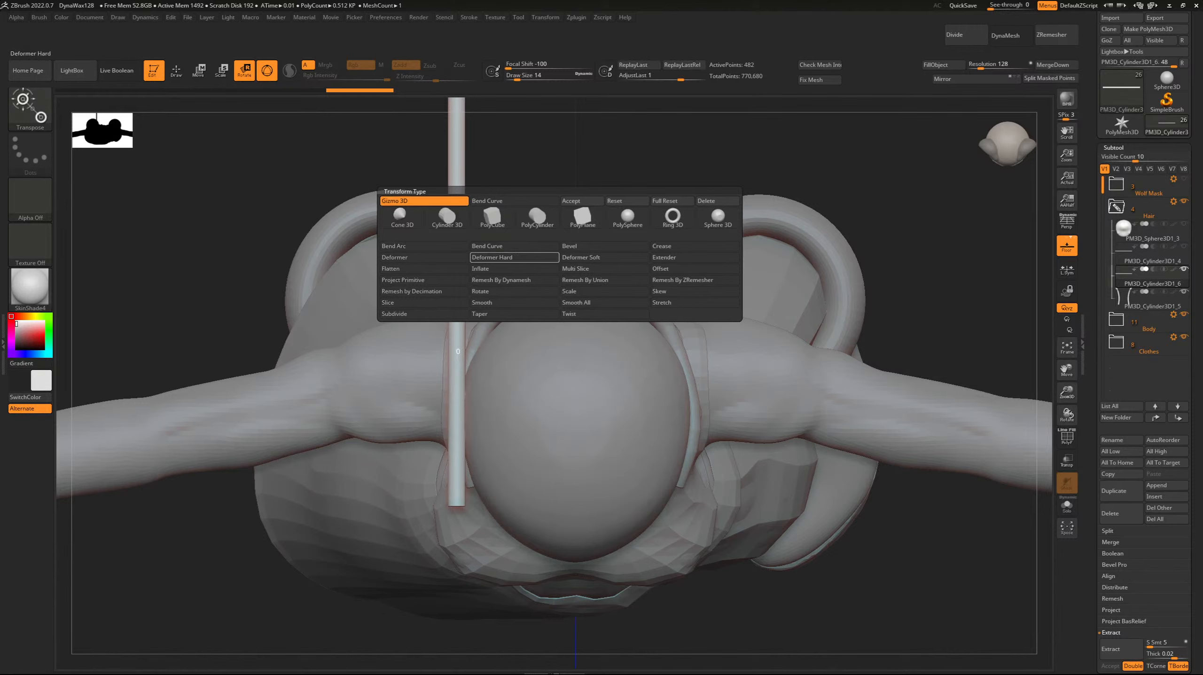
left_click(515, 257)
left_click_drag(469, 500, 477, 495)
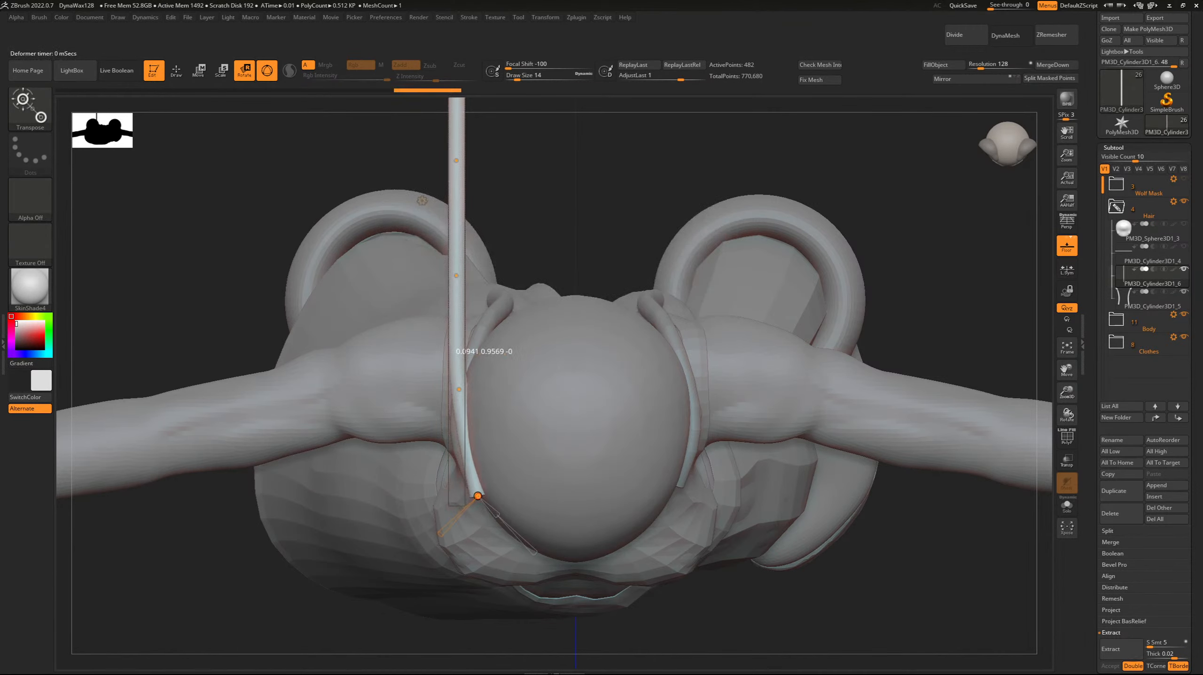
left_click_drag(458, 392, 456, 419)
left_click_drag(478, 496, 483, 492)
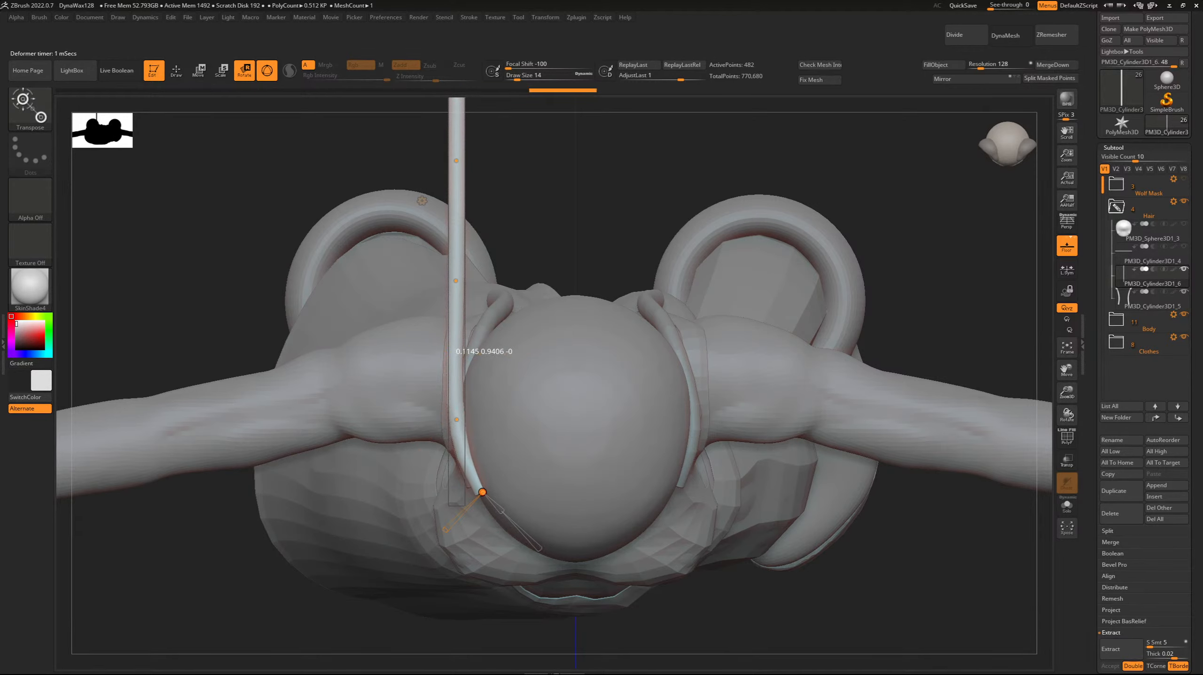
right_click_drag(454, 364, 629, 246)
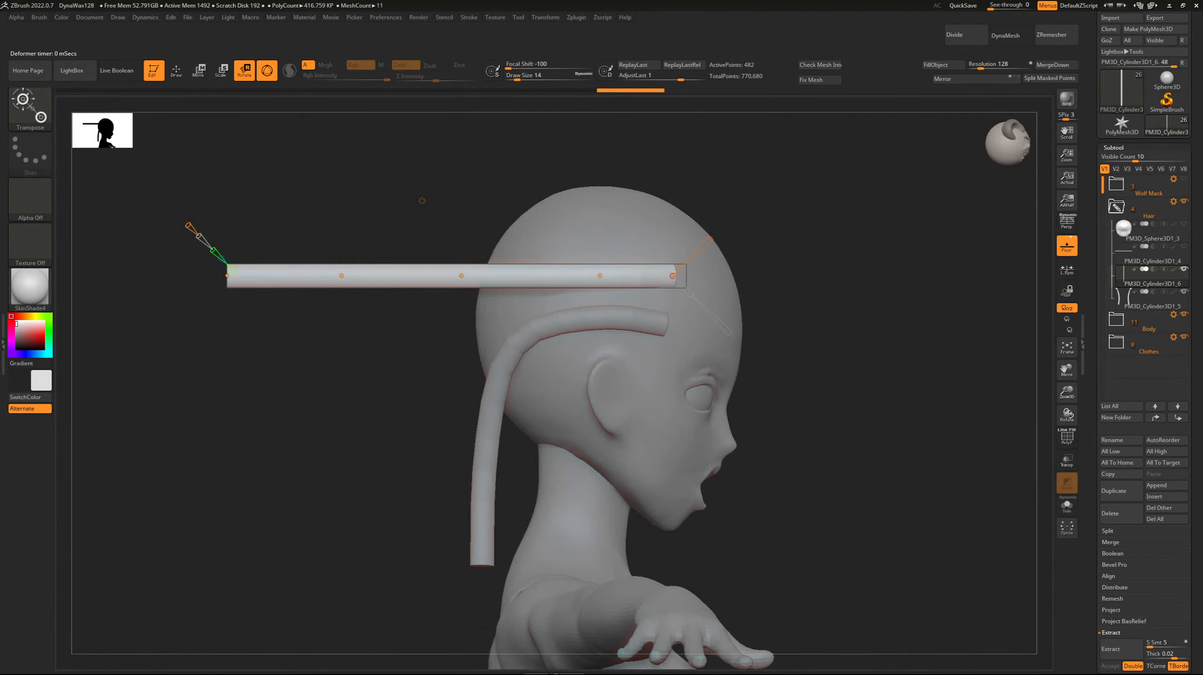
left_click_drag(673, 276, 675, 281)
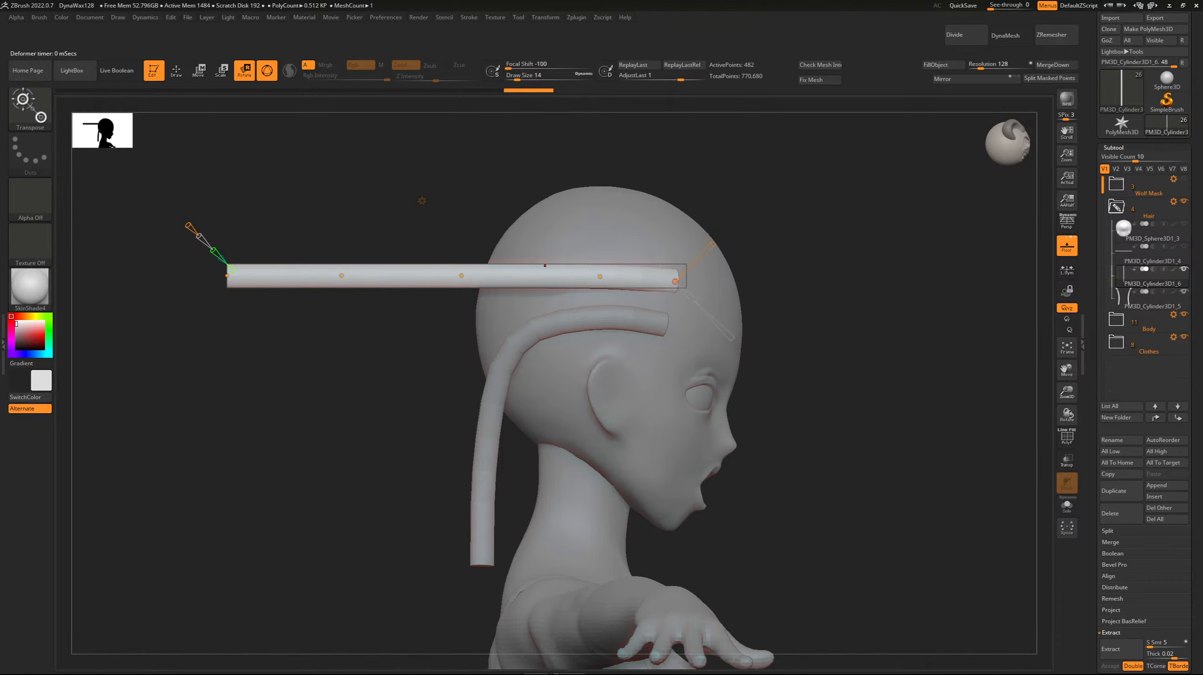
Bend the rear half of the rod down behind the head and wrap its upper curve around the skull.
left_click_drag(227, 275, 442, 388)
right_click_drag(442, 388, 465, 524)
left_click_drag(474, 275, 492, 231)
left_click_drag(602, 269, 581, 266)
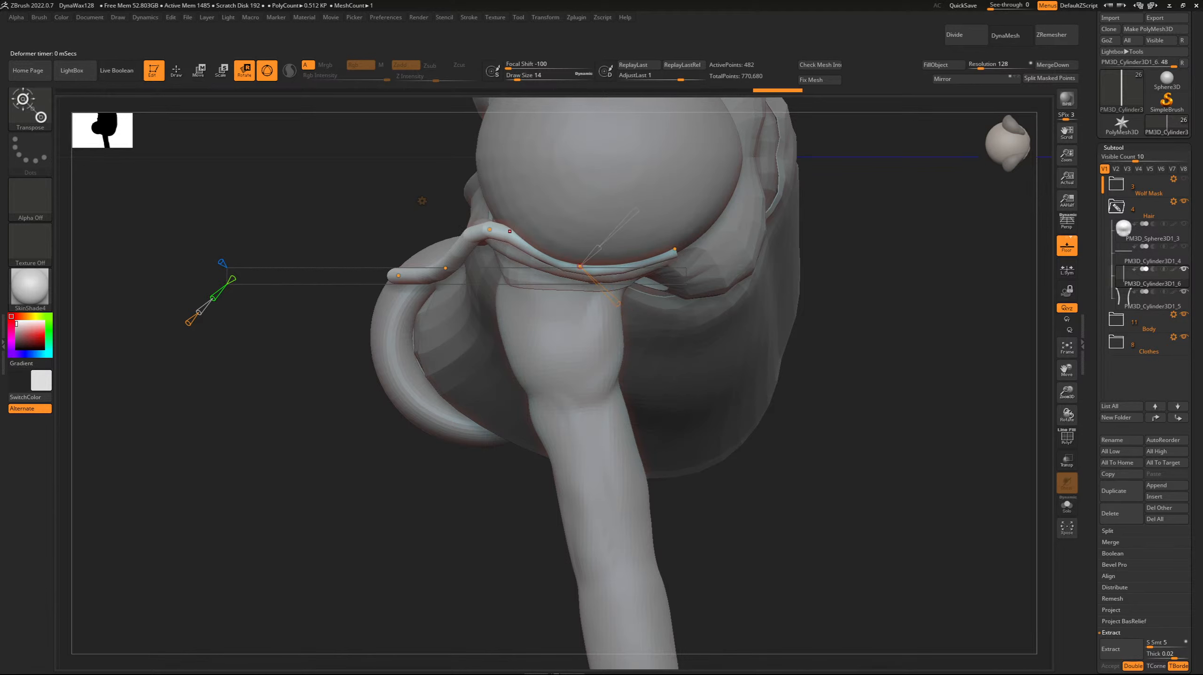
From behind, pull the strand's lower curve point and tail end inward so it hangs beside the neck.
left_click_drag(350, 213, 439, 189)
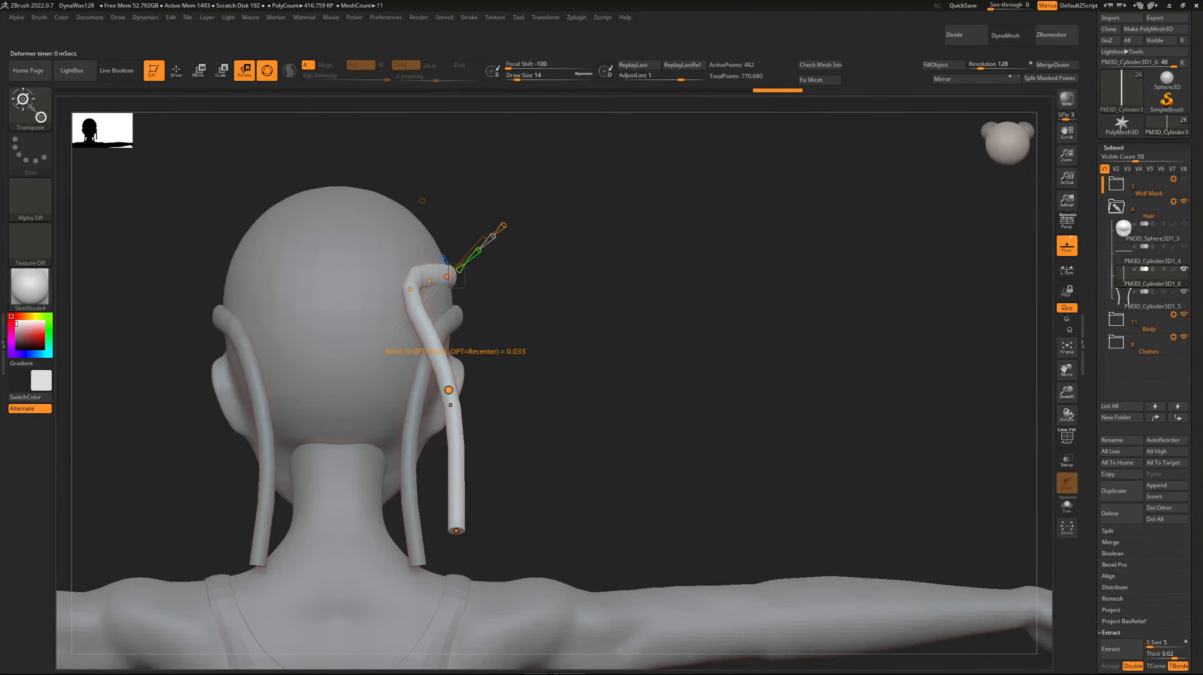
left_click_drag(449, 390, 397, 410)
left_click_drag(456, 530, 382, 538)
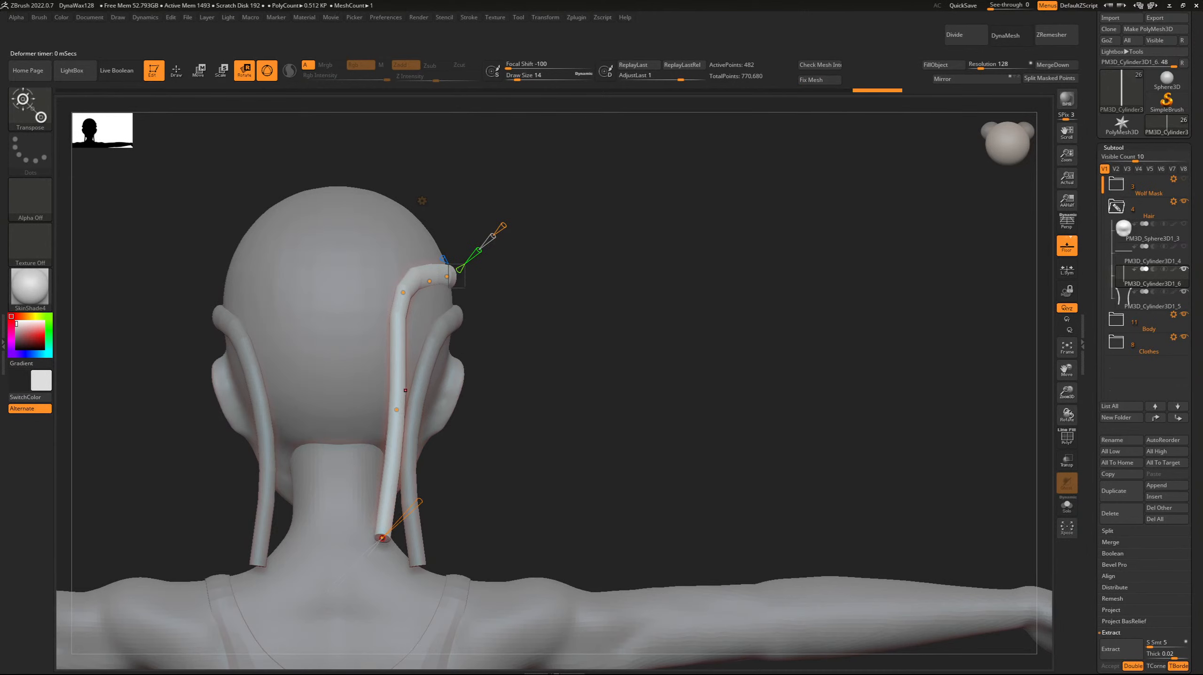
left_click_drag(396, 410, 376, 409)
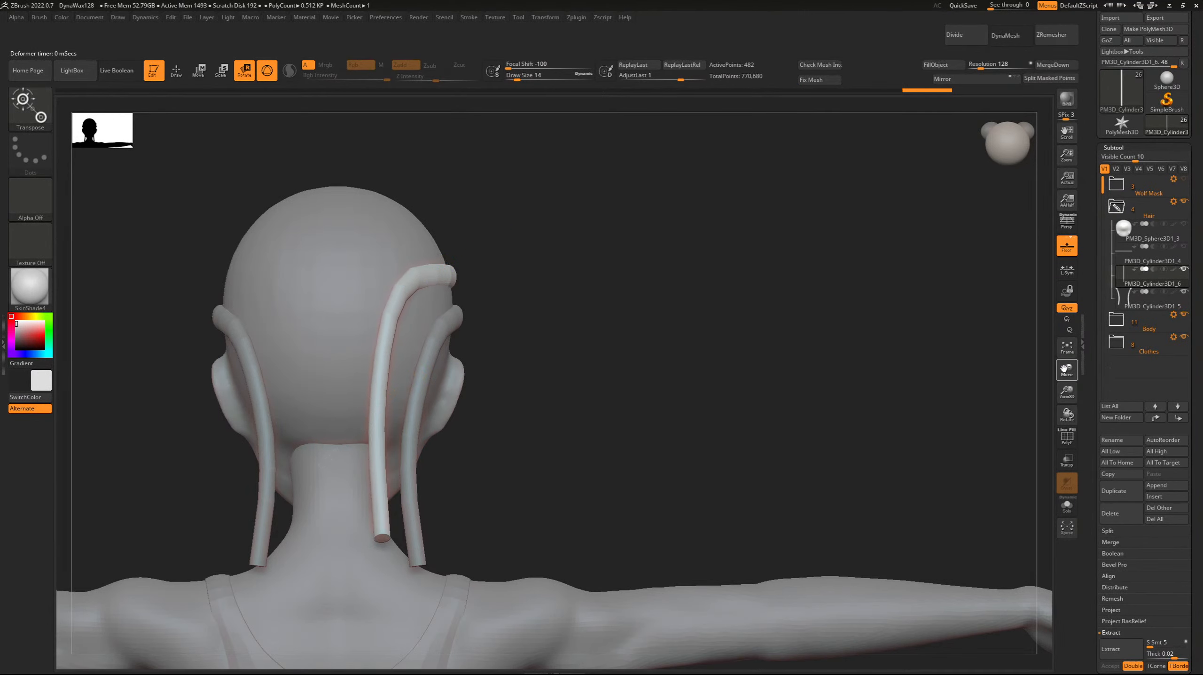
In side view, bring the strand's lower curve point and tail end forward to hang alongside the first strand.
left_click_drag(1067, 370, 1200, 355)
left_click_drag(922, 402, 676, 416)
left_click_drag(599, 401, 623, 405)
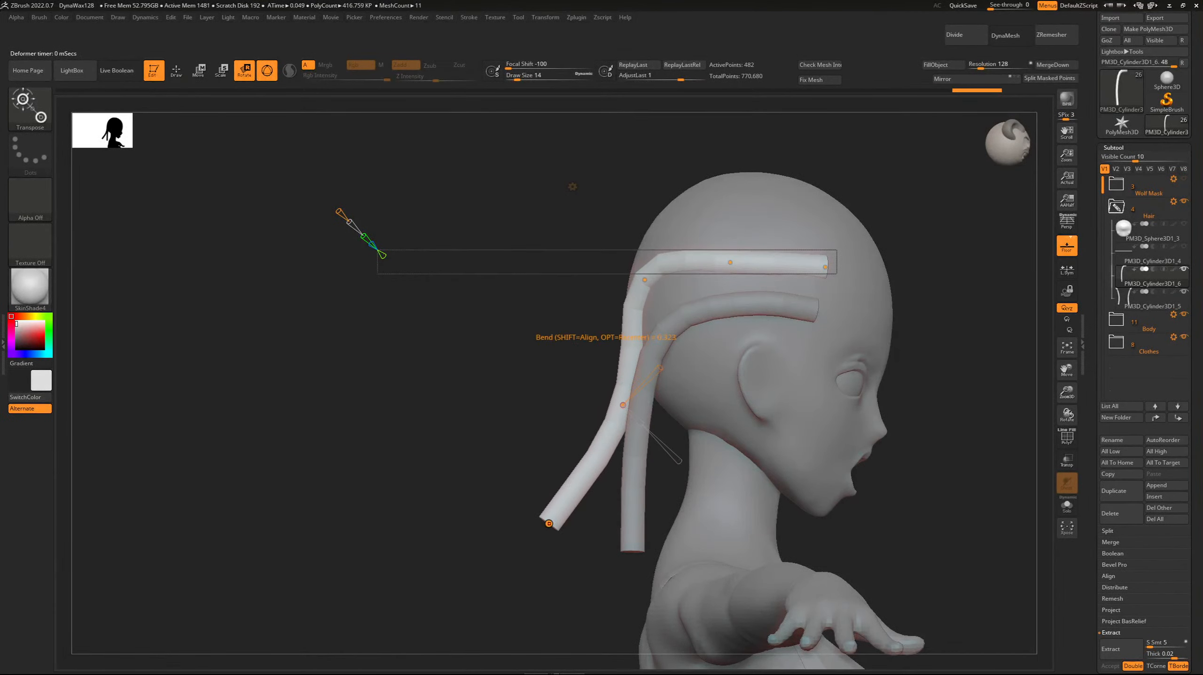
left_click_drag(548, 523, 622, 564)
From behind, shift the strand's upper bend and middle curve points outward and lower its tail end slightly.
left_click_drag(482, 501, 662, 478)
left_click_drag(527, 410, 522, 409)
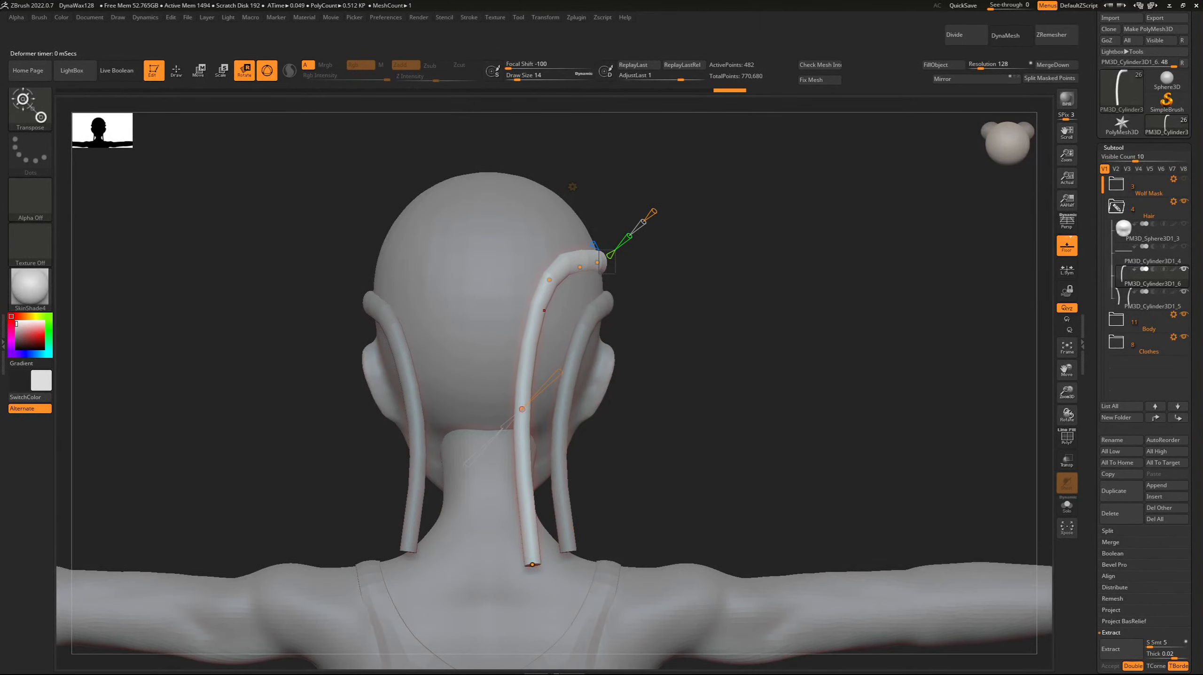
left_click_drag(549, 279, 549, 286)
left_click_drag(685, 359, 662, 501)
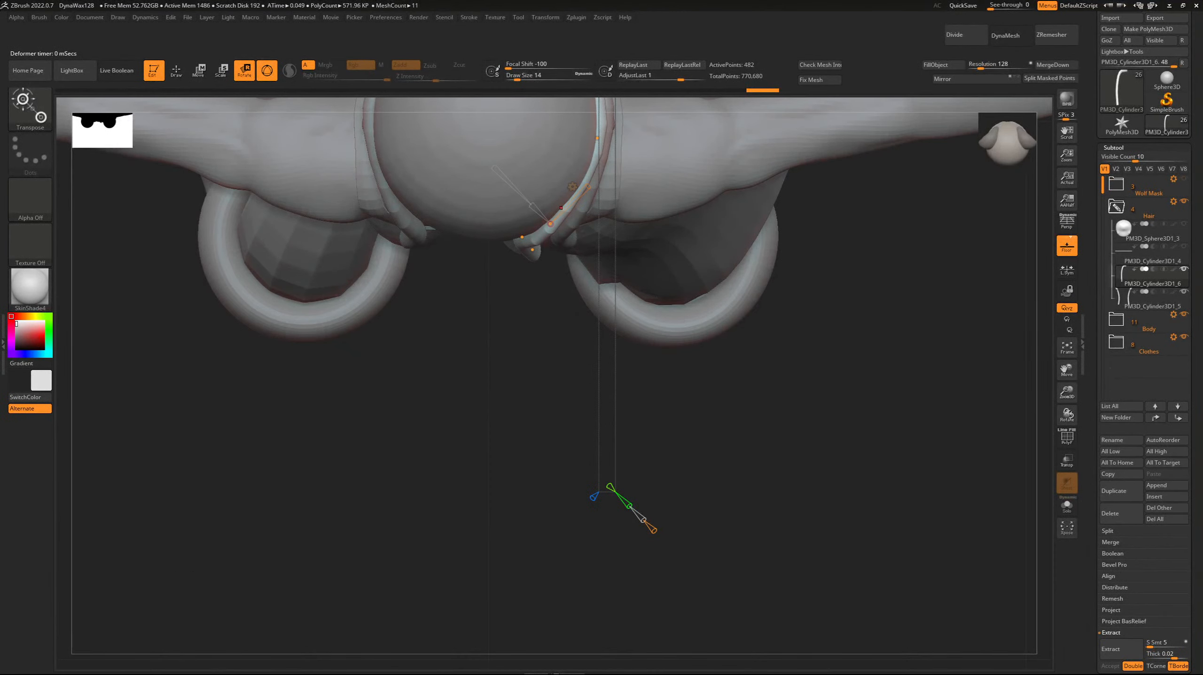
left_click_drag(662, 453, 662, 283)
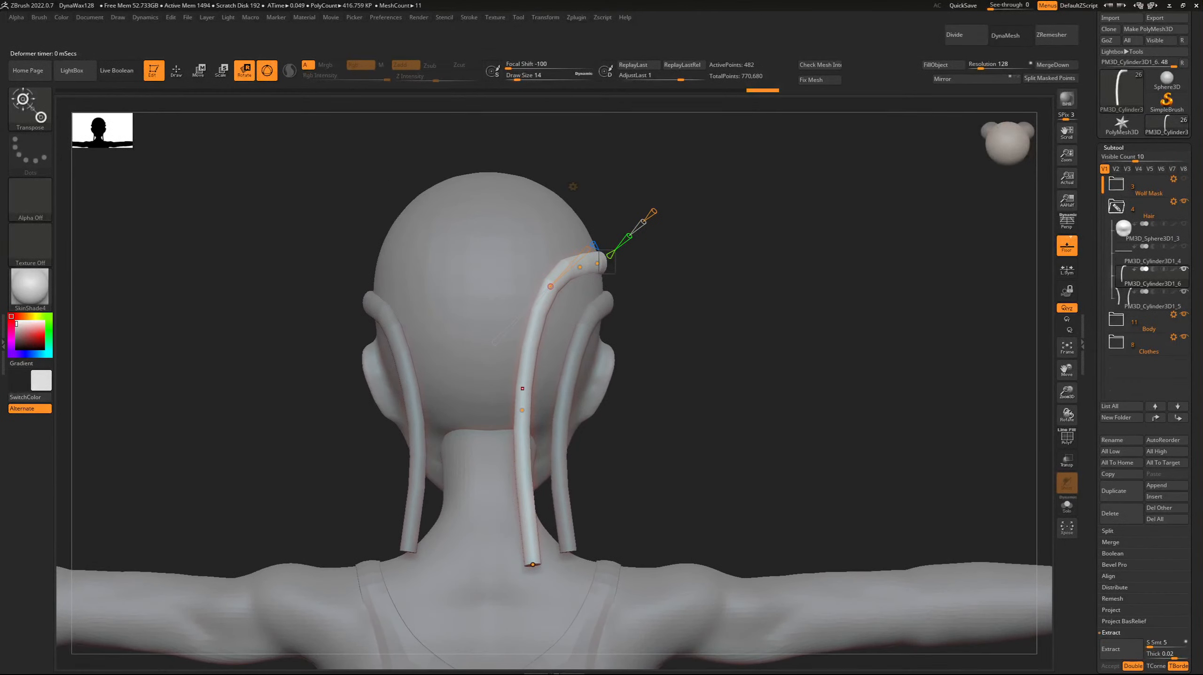
left_click_drag(521, 410, 527, 416)
left_click_drag(532, 564, 535, 576)
left_click_drag(528, 418, 534, 419)
left_click_drag(550, 287, 563, 284)
In side view, ease the strand's upper bend point forward against the back of the skull.
left_click_drag(700, 331, 602, 346)
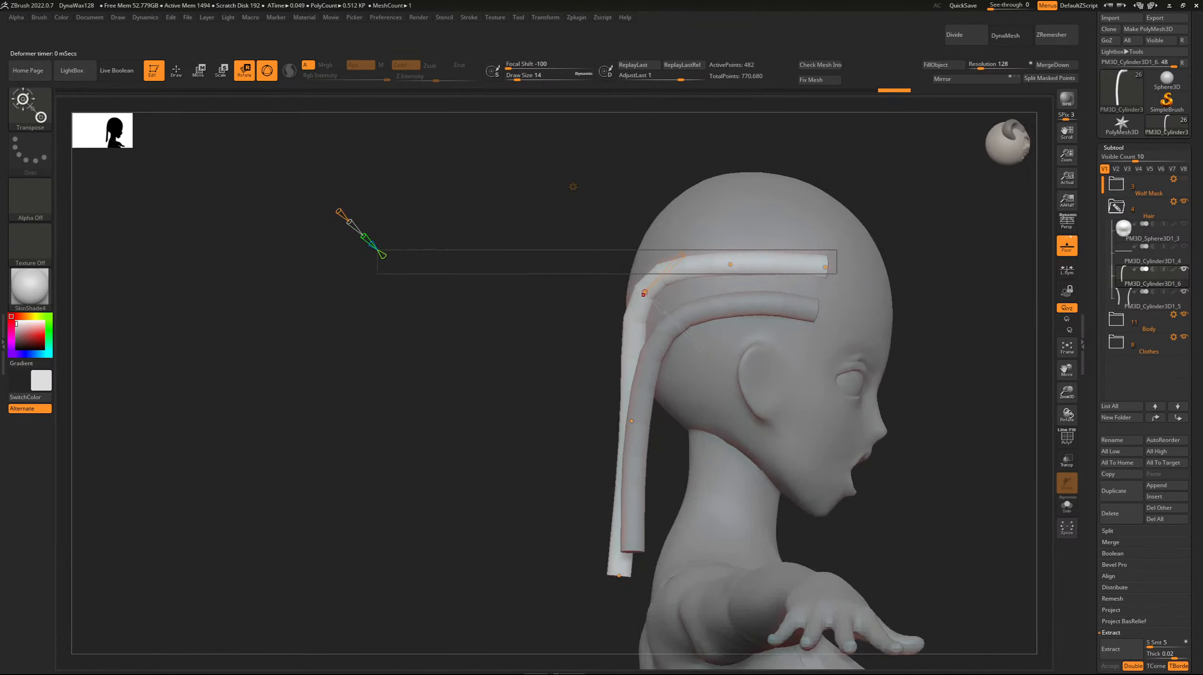
left_click_drag(643, 294, 650, 292)
left_click_drag(478, 346, 599, 346)
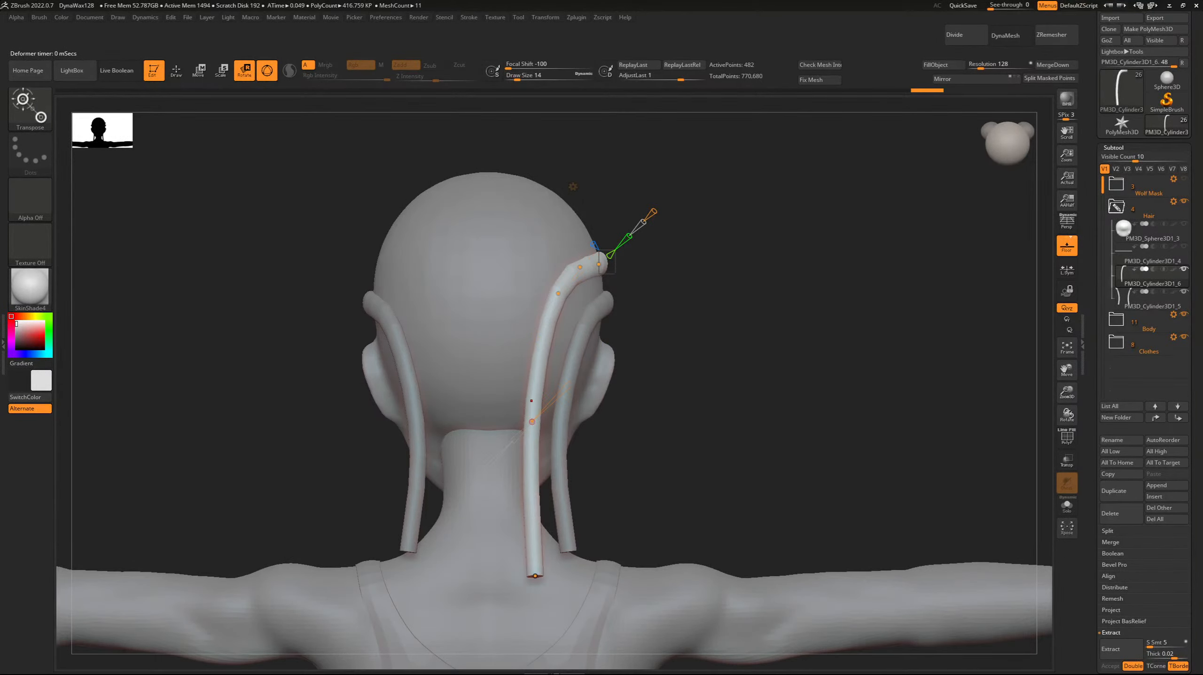
Thicken the strand at its middle and tail end by scaling those curve points.
left_click_drag(542, 401, 549, 360)
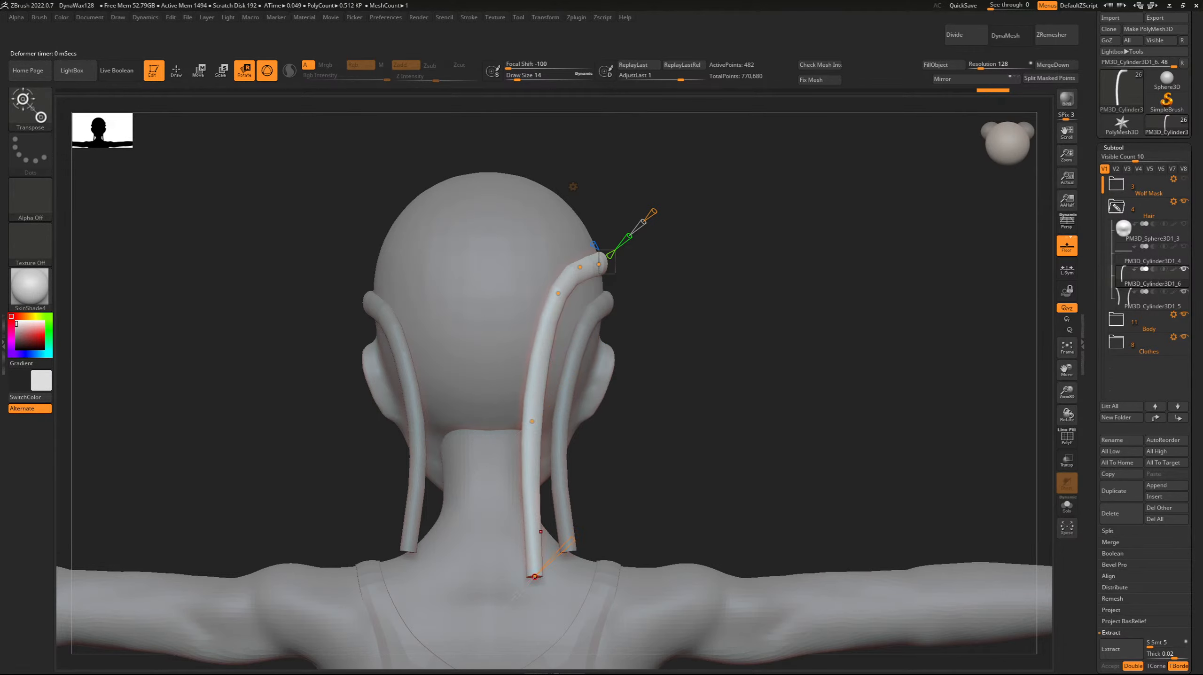
left_click_drag(572, 540, 585, 526)
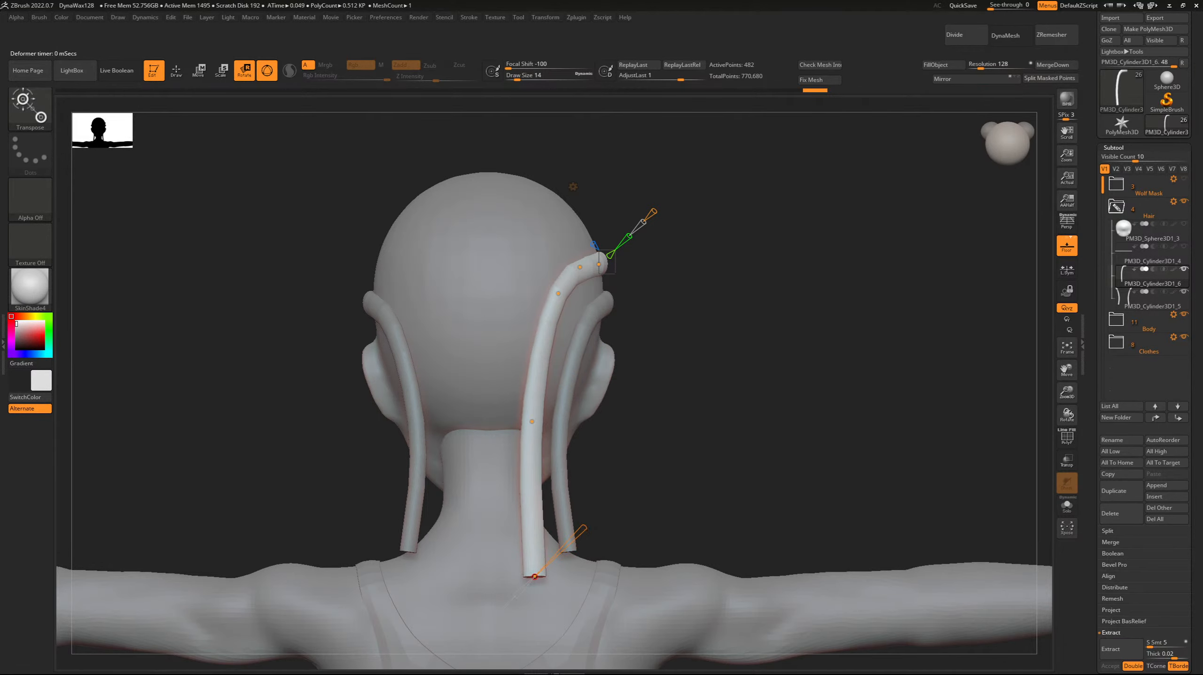
left_click_drag(624, 488, 734, 487)
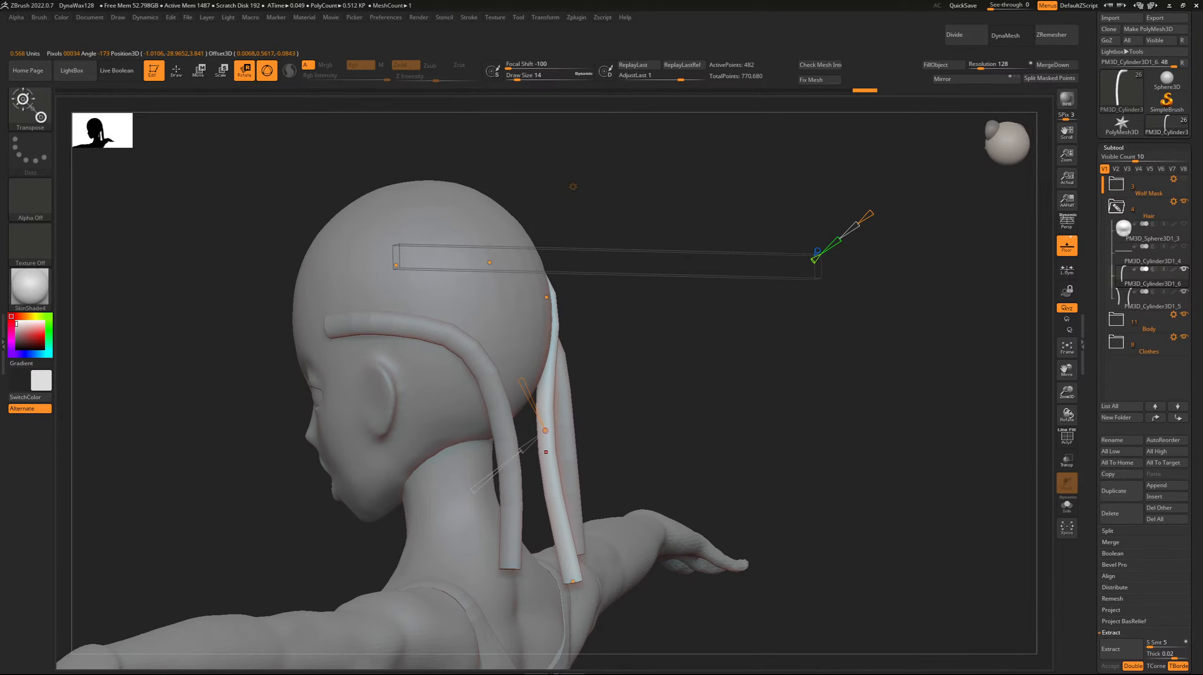
Nudge the strand's middle curve point slightly away from the neck and accept the Bend Curve deformation.
mouse_move(609, 411)
left_mouse_down()
mouse_move(472, 411)
mouse_move(529, 411)
mouse_move(567, 453)
mouse_move(524, 420)
mouse_move(532, 491)
mouse_move(513, 412)
mouse_move(598, 421)
mouse_move(690, 402)
mouse_move(624, 413)
mouse_move(340, 401)
mouse_move(638, 406)
mouse_move(586, 413)
left_mouse_up()
left_click_drag(503, 414, 511, 418)
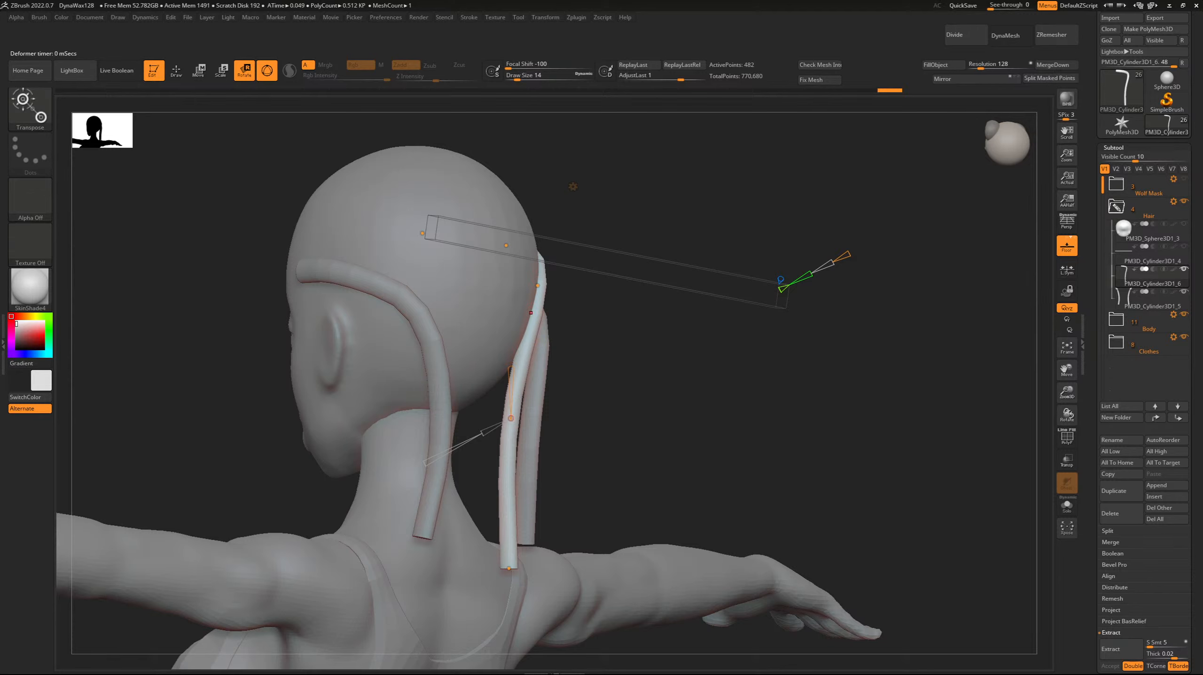
left_click_drag(633, 359, 737, 362, "shift")
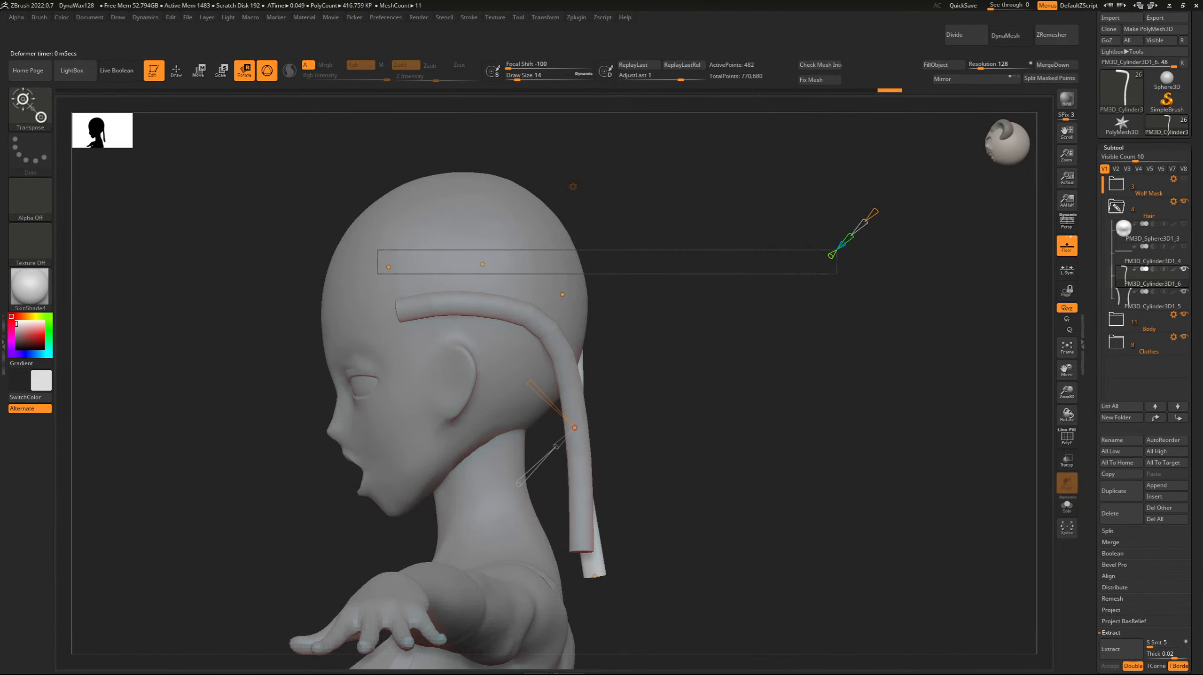
left_click(573, 186)
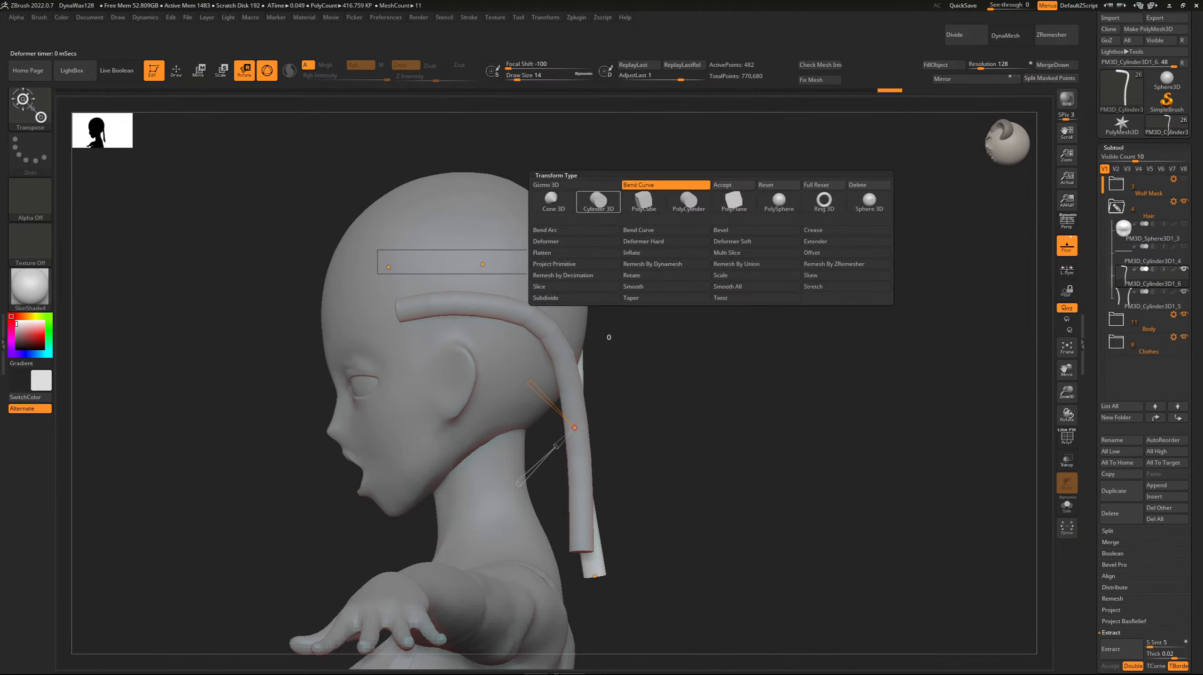
left_click(732, 186)
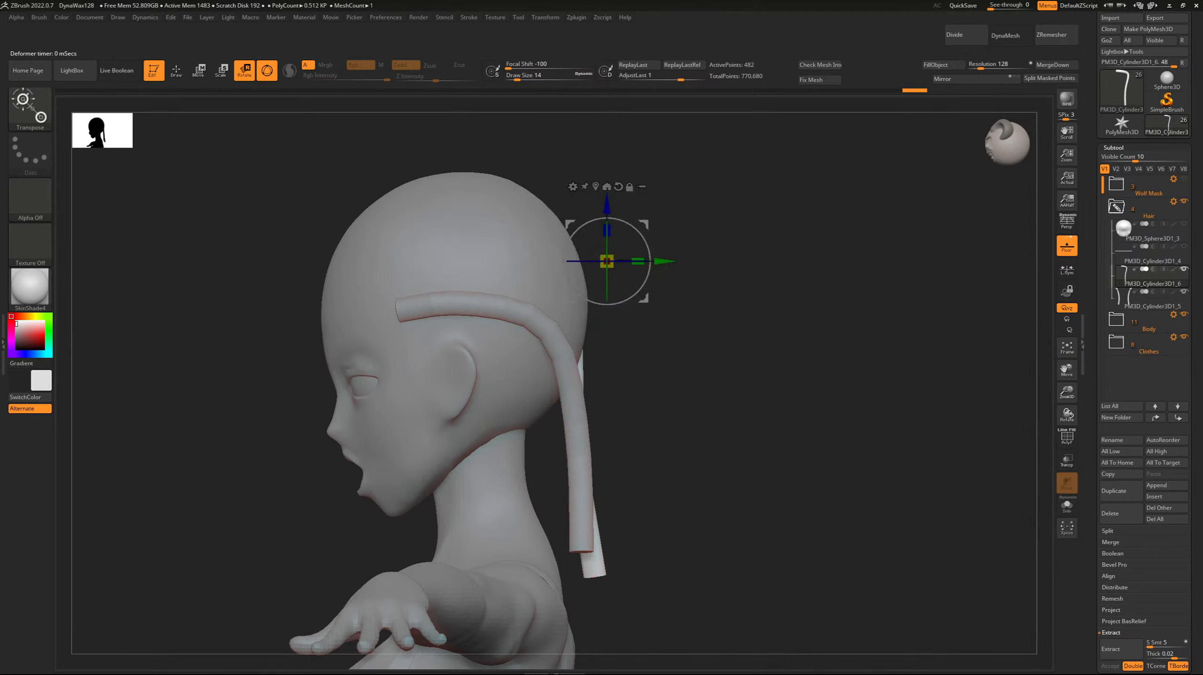
Duplicate the newly bent strand and mirror the copy to the opposite side of the head.
left_click(1121, 490)
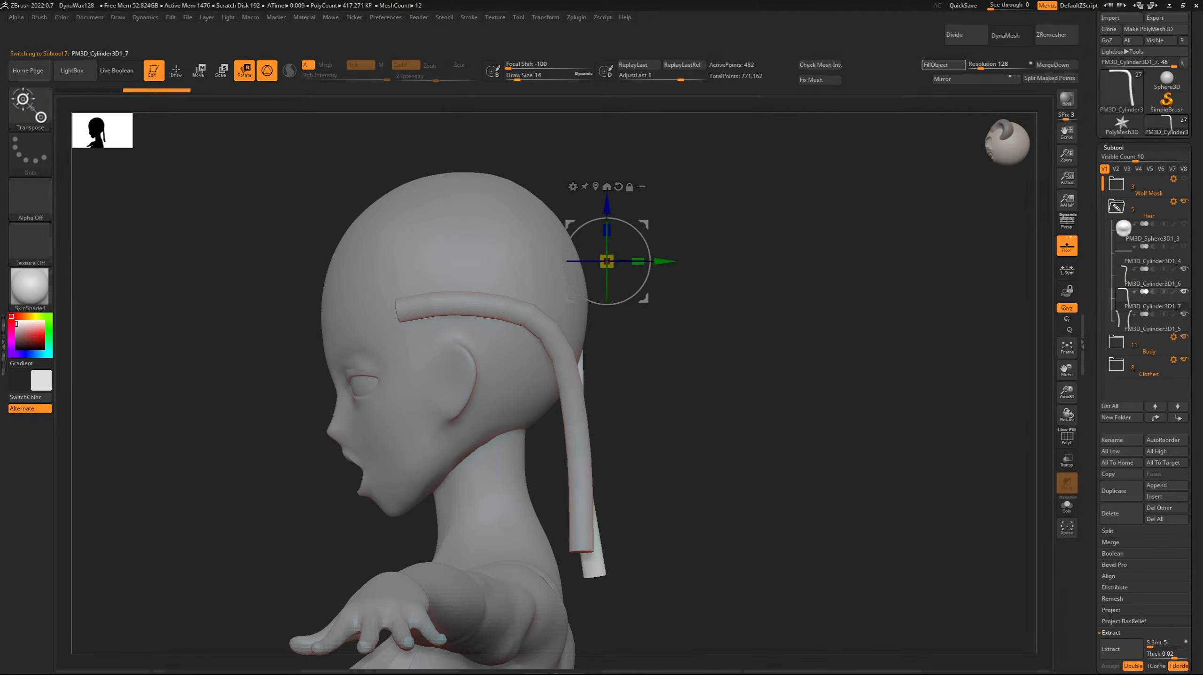
left_click(959, 79)
left_click_drag(776, 378, 648, 381, "shift")
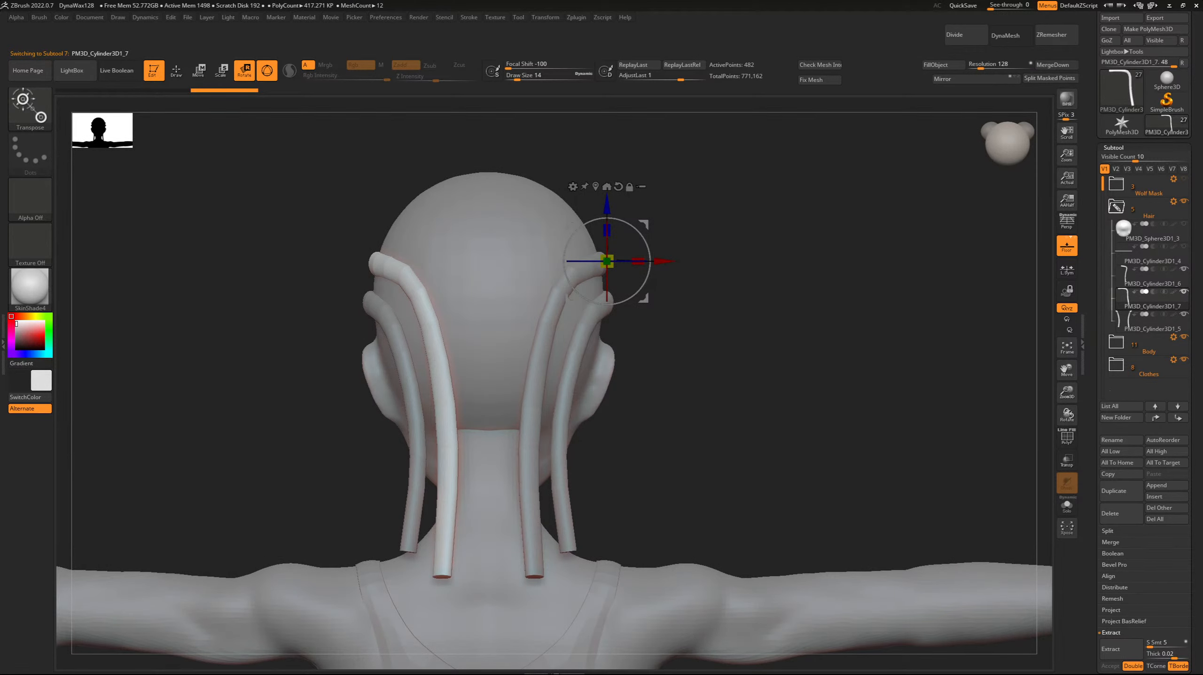
Duplicate the spare straight rod, turn the copy a quarter turn so it lies flat, and raise it beside the crown.
left_click(1152, 255)
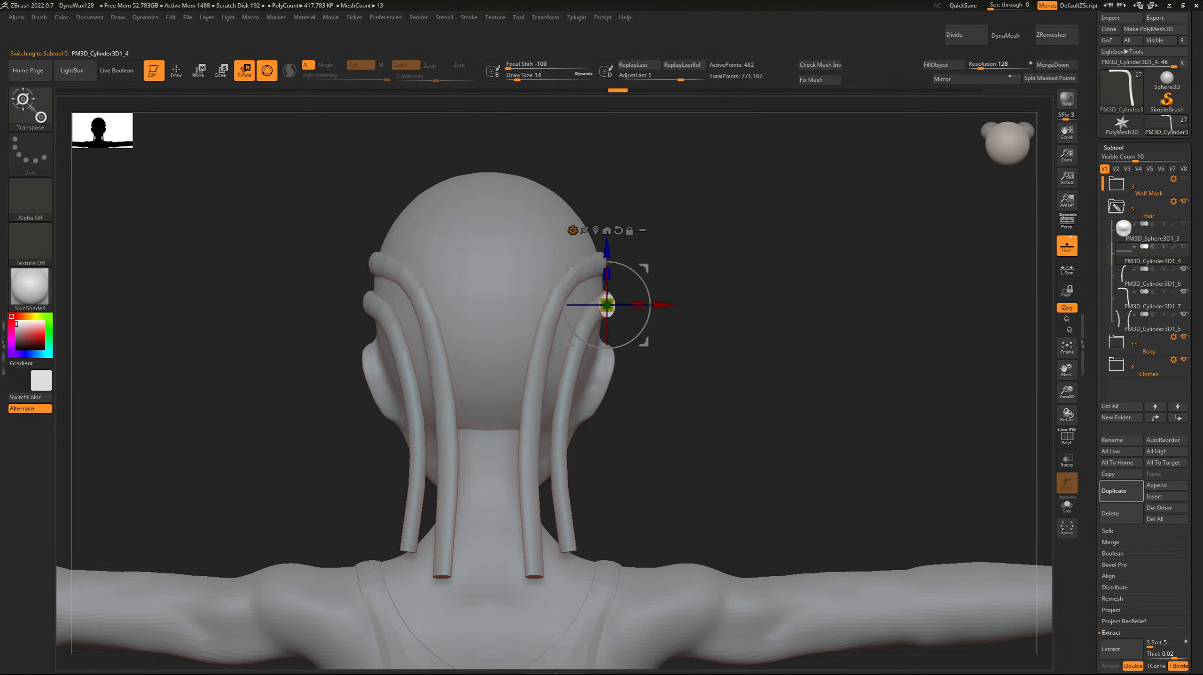
left_click(1121, 491)
left_click_drag(775, 378, 524, 369, "shift")
left_click_drag(569, 326, 607, 128)
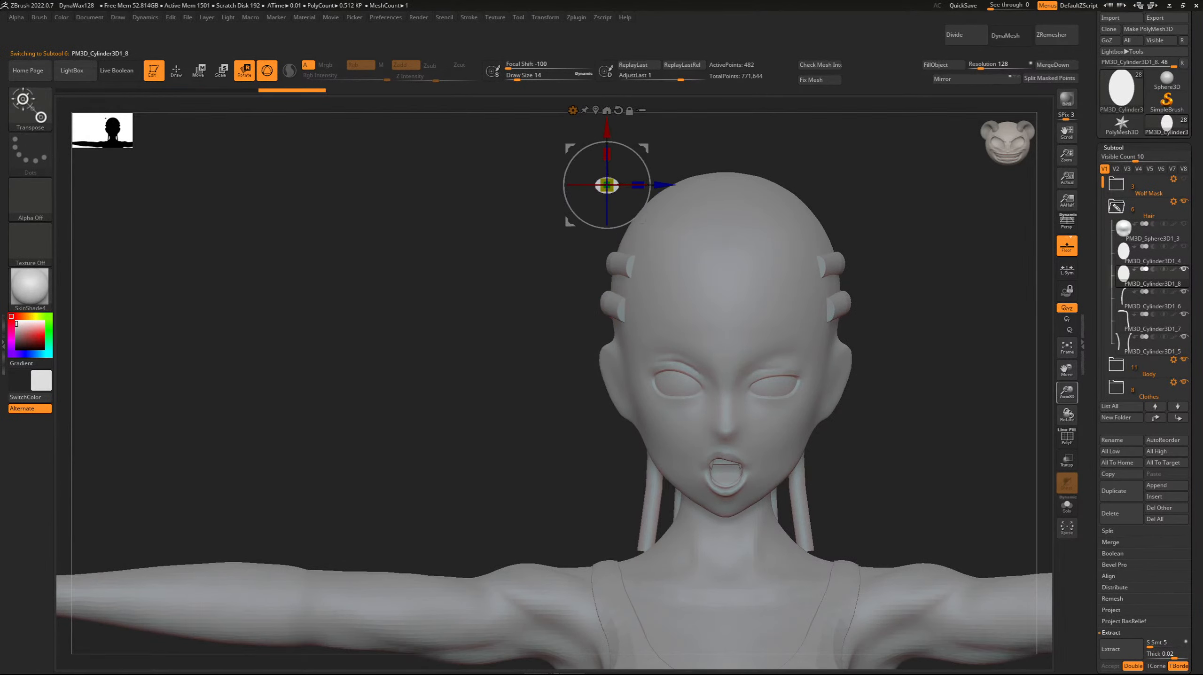
left_click_drag(472, 237, 282, 507, "alt")
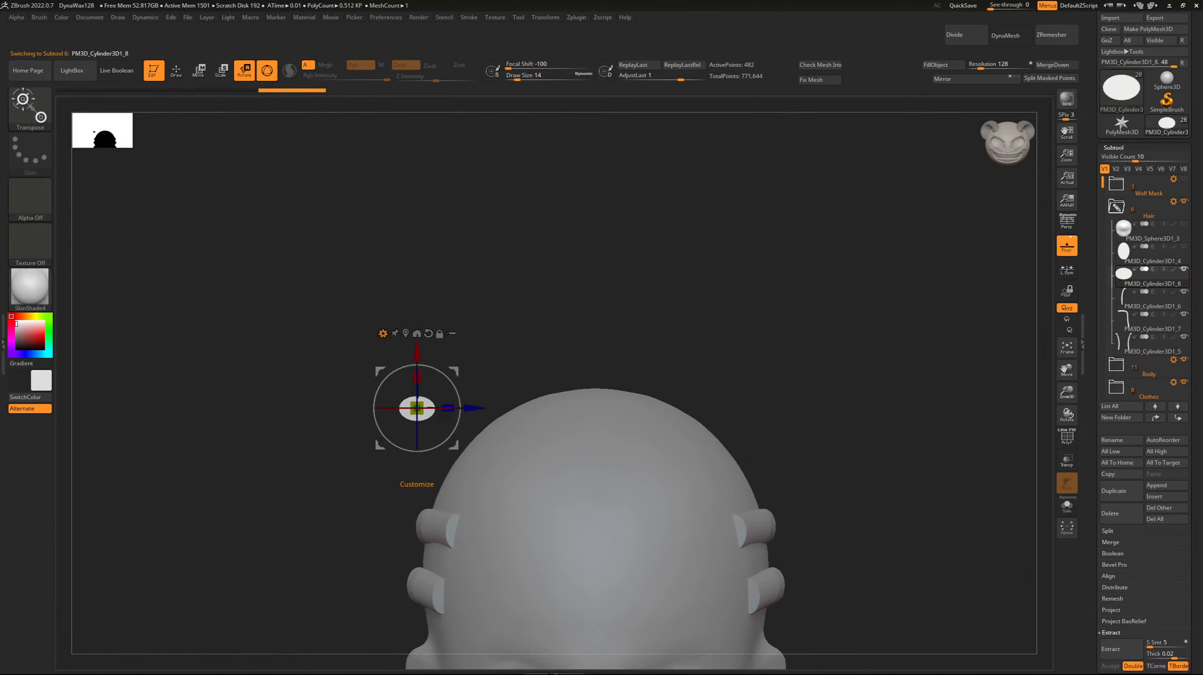
mouse_move(331, 407)
left_mouse_down()
mouse_move(407, 430)
mouse_move(340, 406)
left_mouse_up()
Accept the pending Bend Curve deformation on the flat rod beside the crown.
left_click(383, 333)
key("y")
key("y")
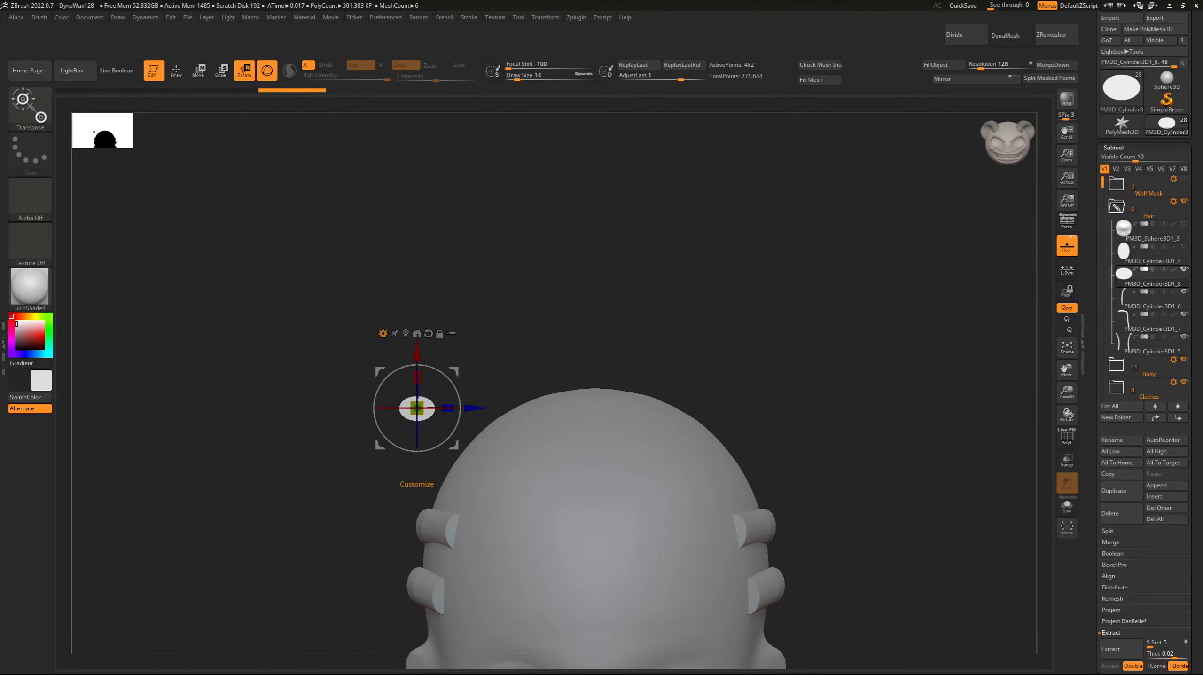
left_click(383, 334)
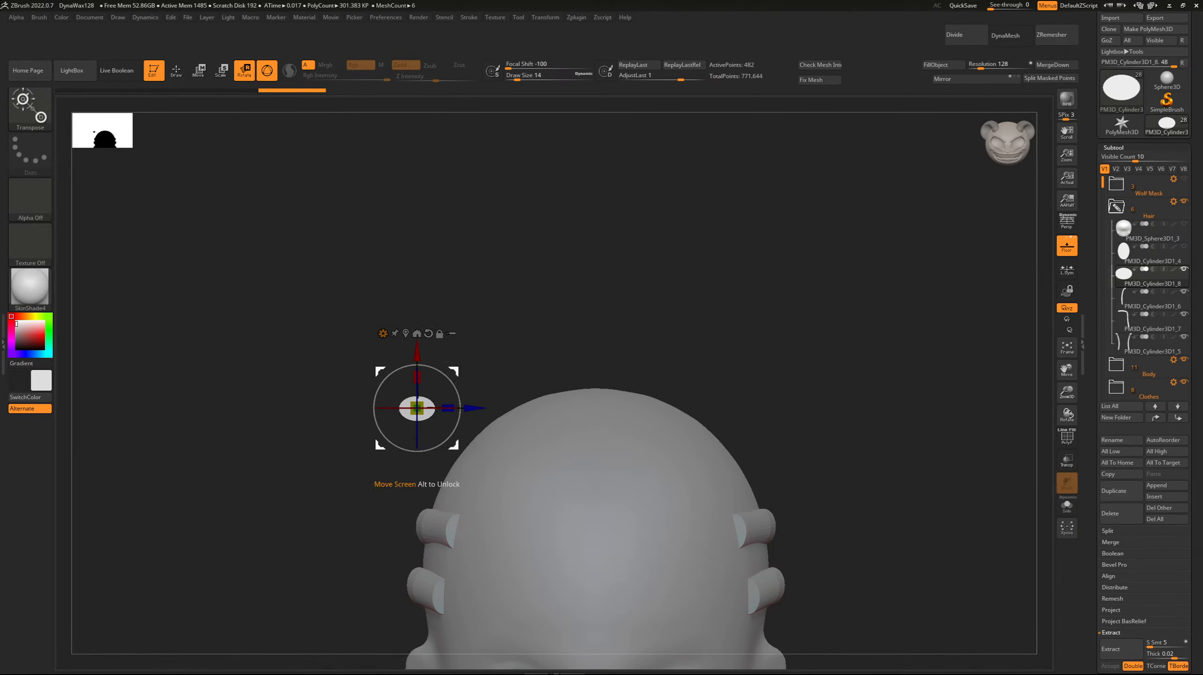
left_click(382, 334)
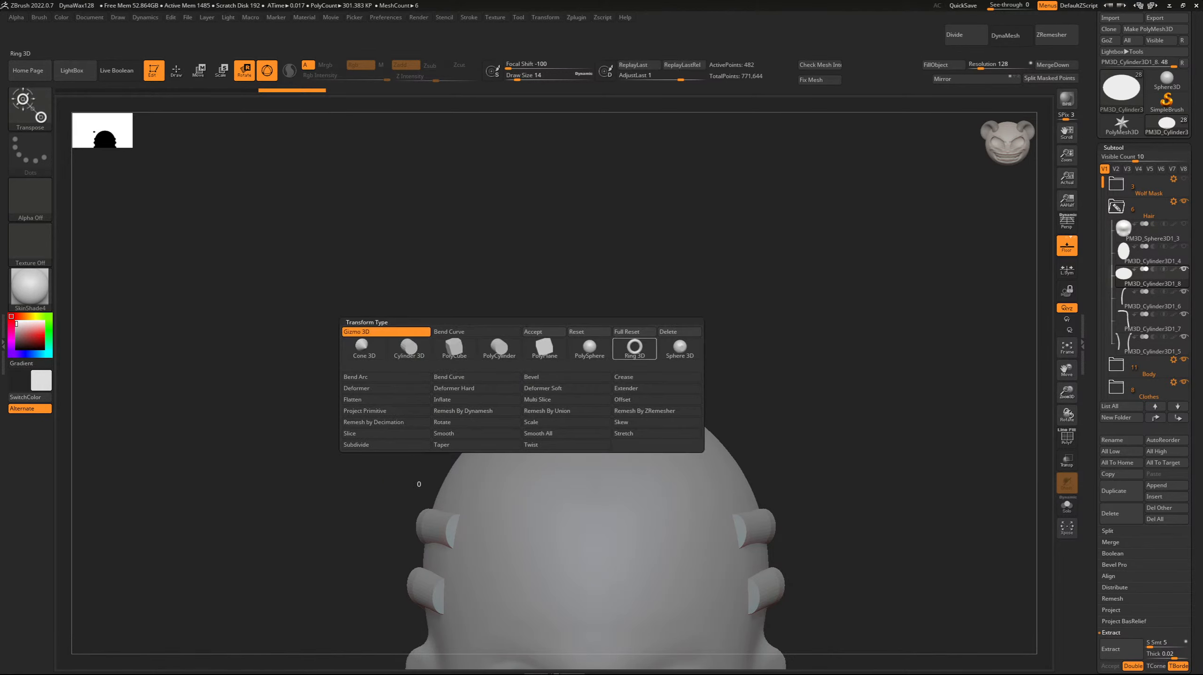
left_click(544, 332)
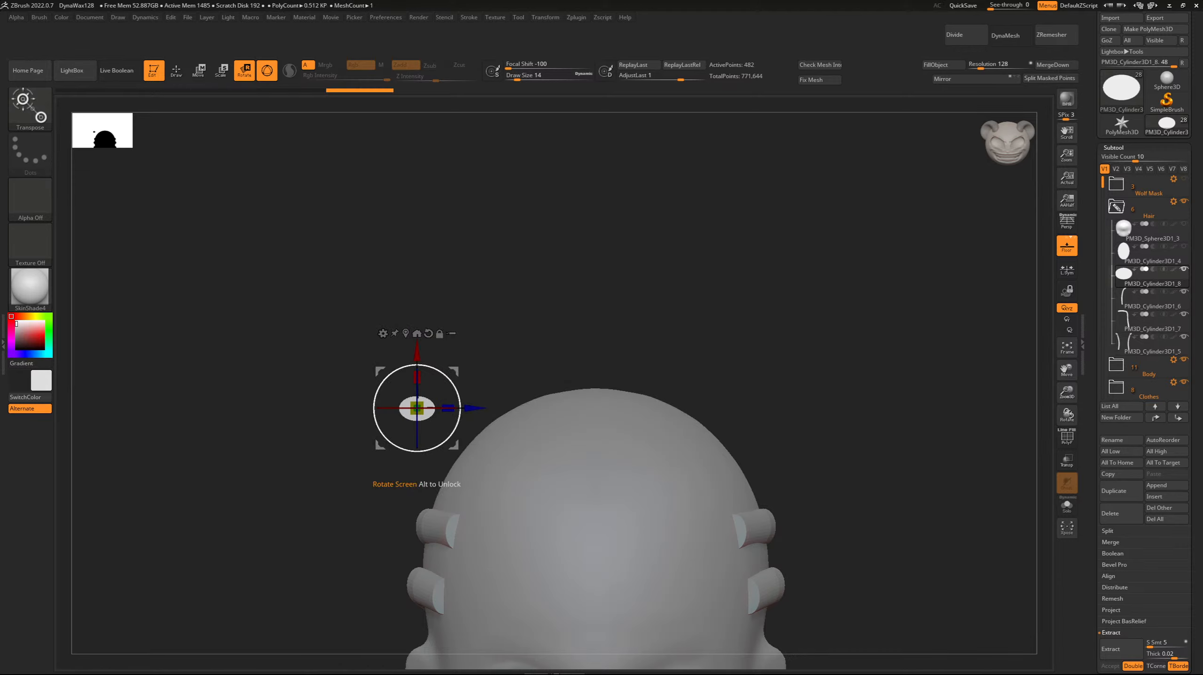
Tilt the rod diagonally to match the skull's slope, set it against the upper side of the head, and shift it slightly backward.
left_click_drag(459, 400, 445, 375)
key("ctrl+z")
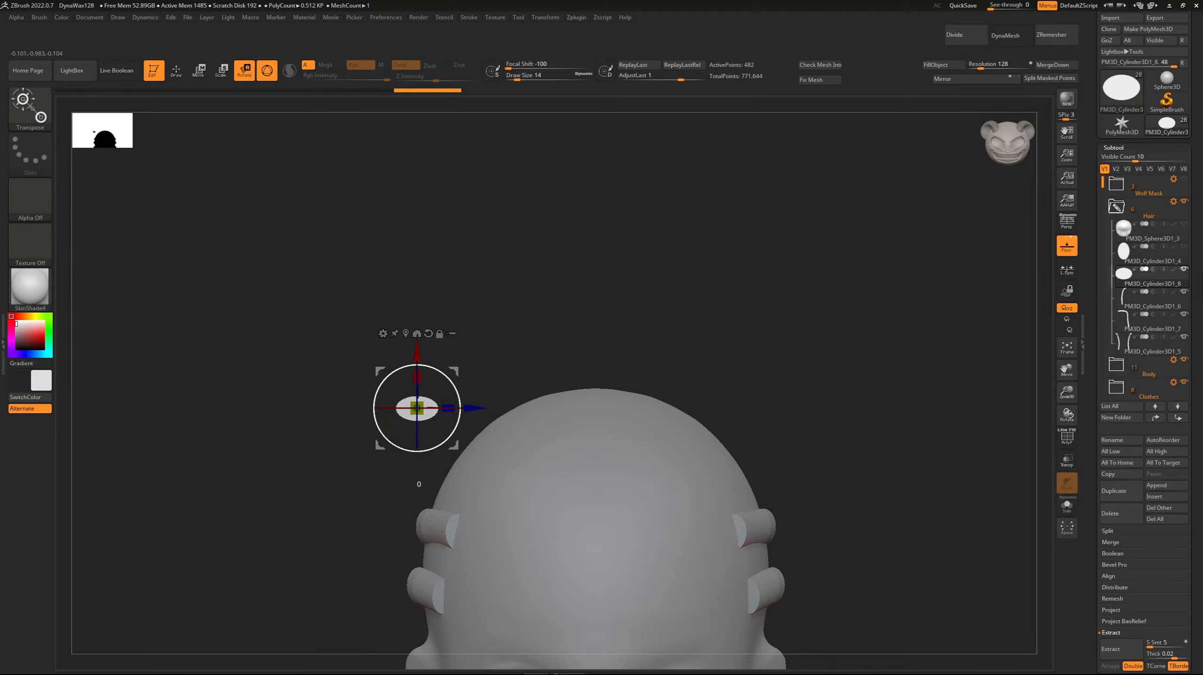
left_click_drag(460, 407, 445, 374)
left_click_drag(321, 527, 337, 563, "shift")
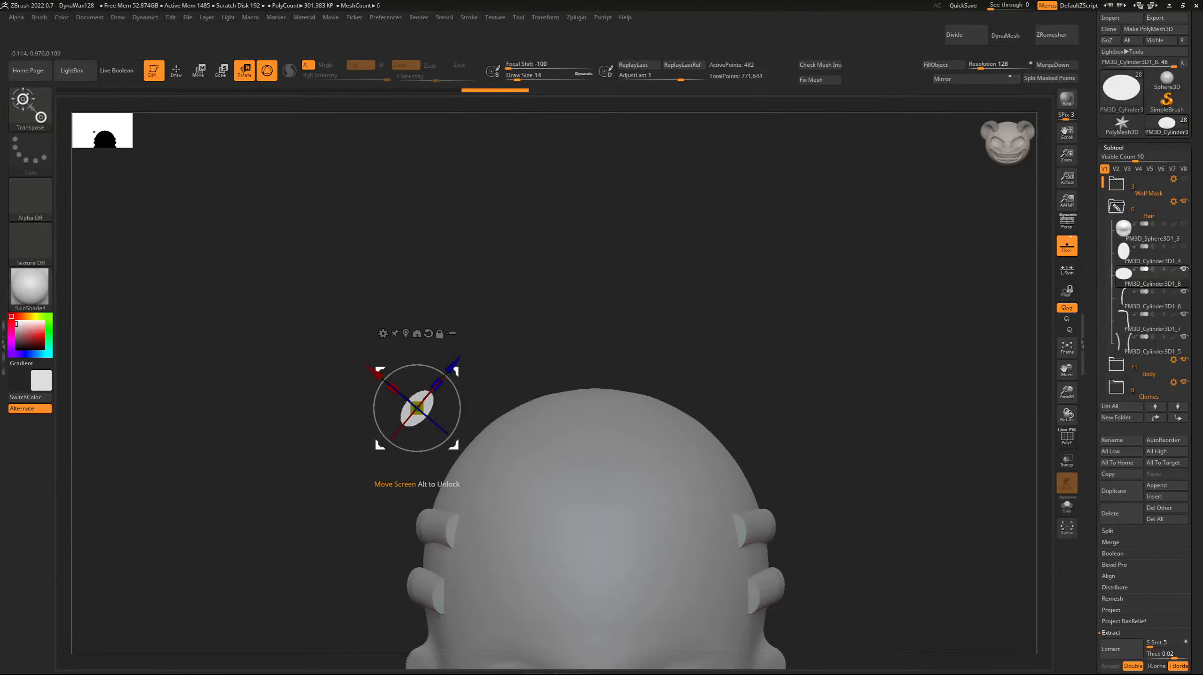
left_click_drag(416, 407, 524, 424)
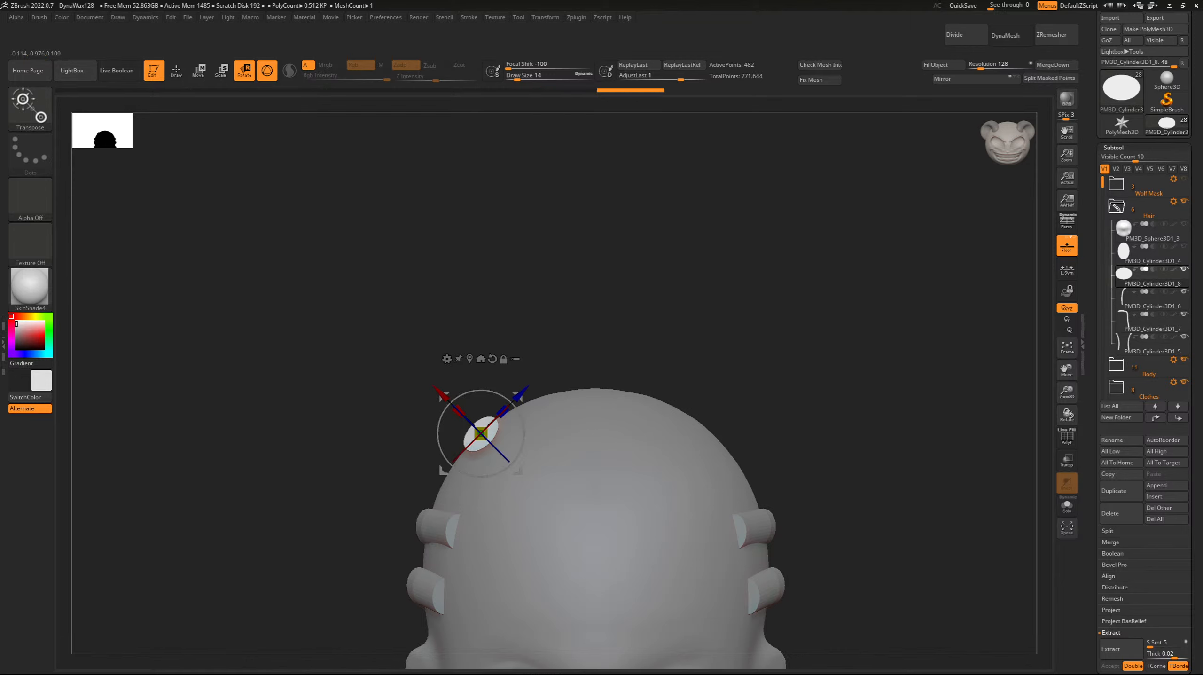
left_click_drag(303, 515, 425, 517)
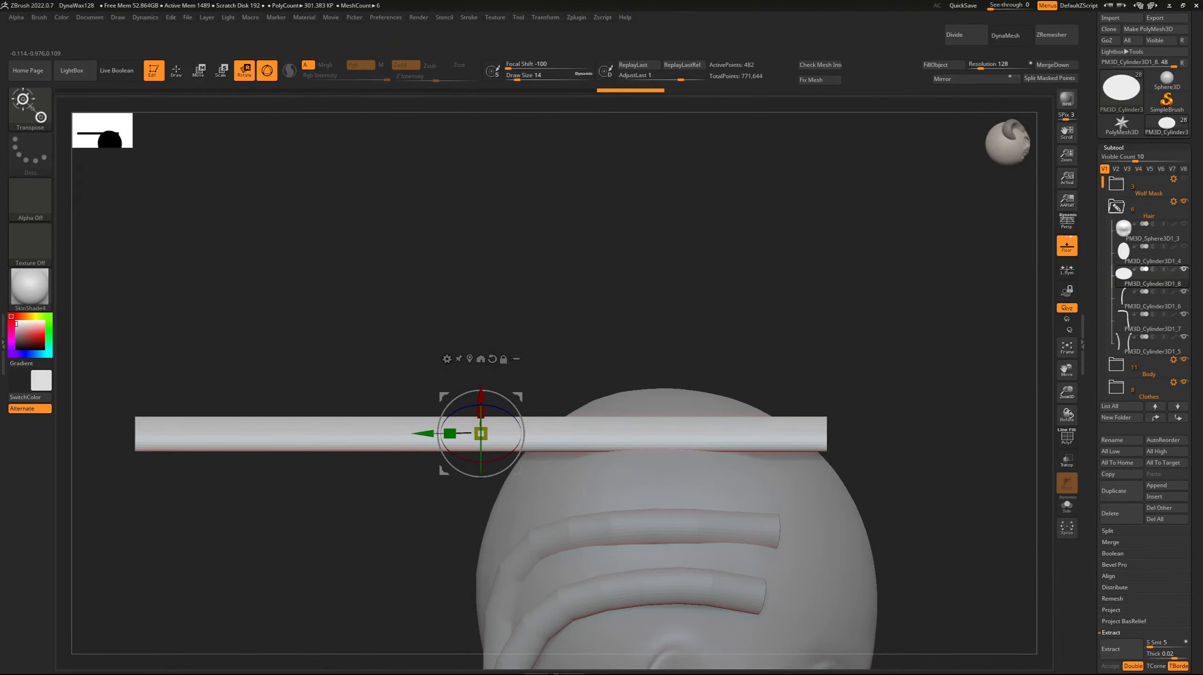
left_click_drag(432, 431, 425, 432)
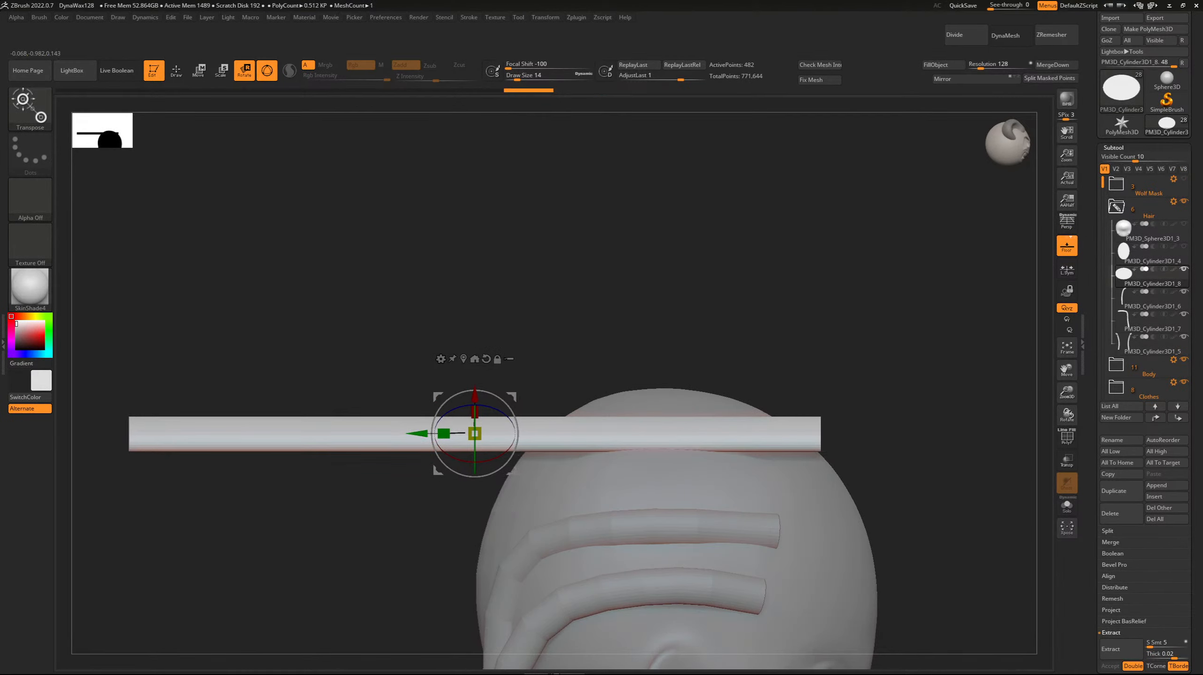
Apply a Bend Curve deformer to the rod and bend its front end down toward the forehead.
left_click(440, 359)
left_click(558, 386)
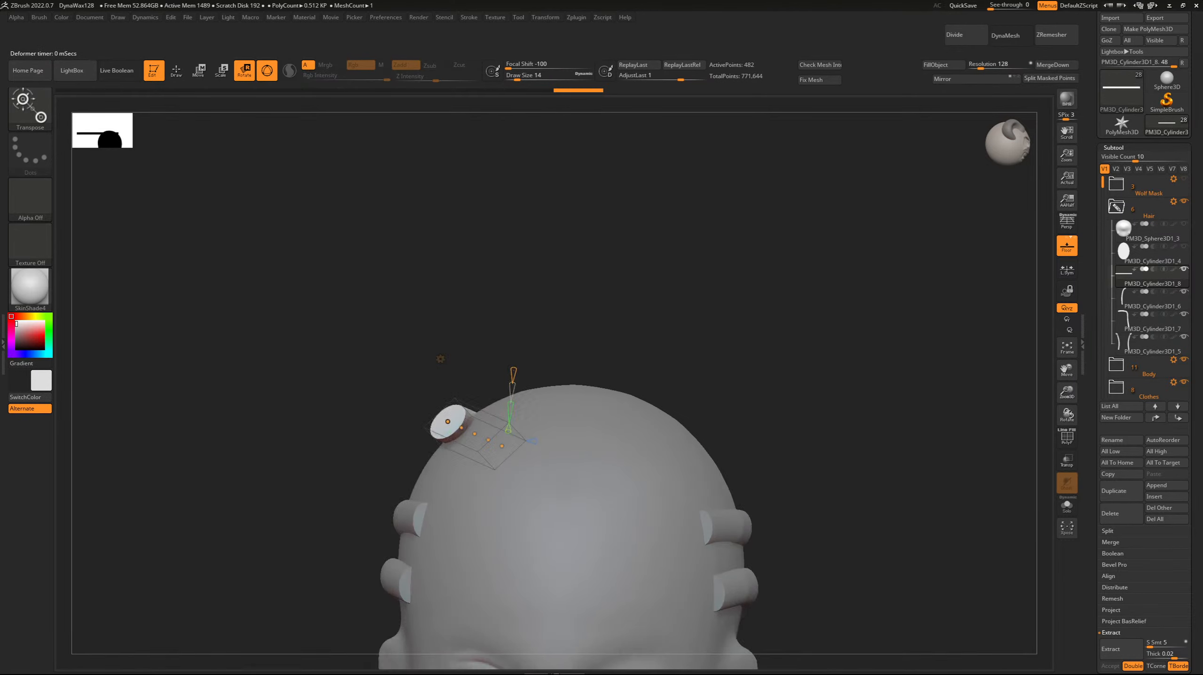
left_click_drag(327, 331, 347, 249)
left_click_drag(326, 293, 430, 240, "shift")
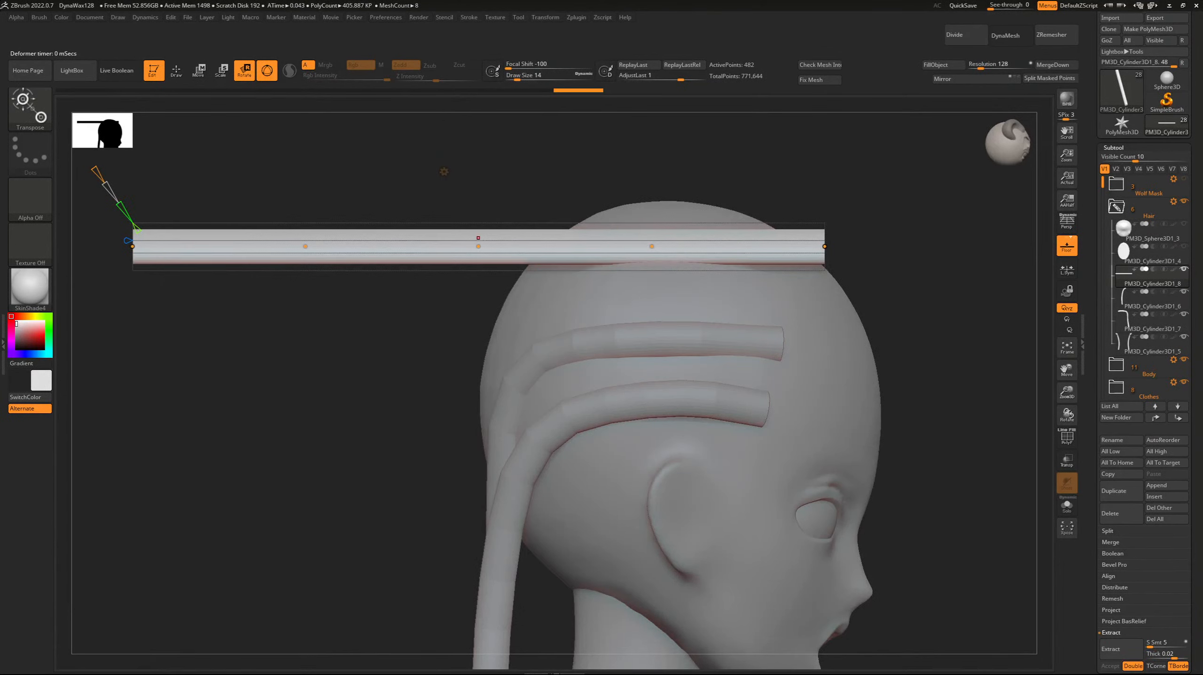
left_click_drag(825, 247, 807, 271)
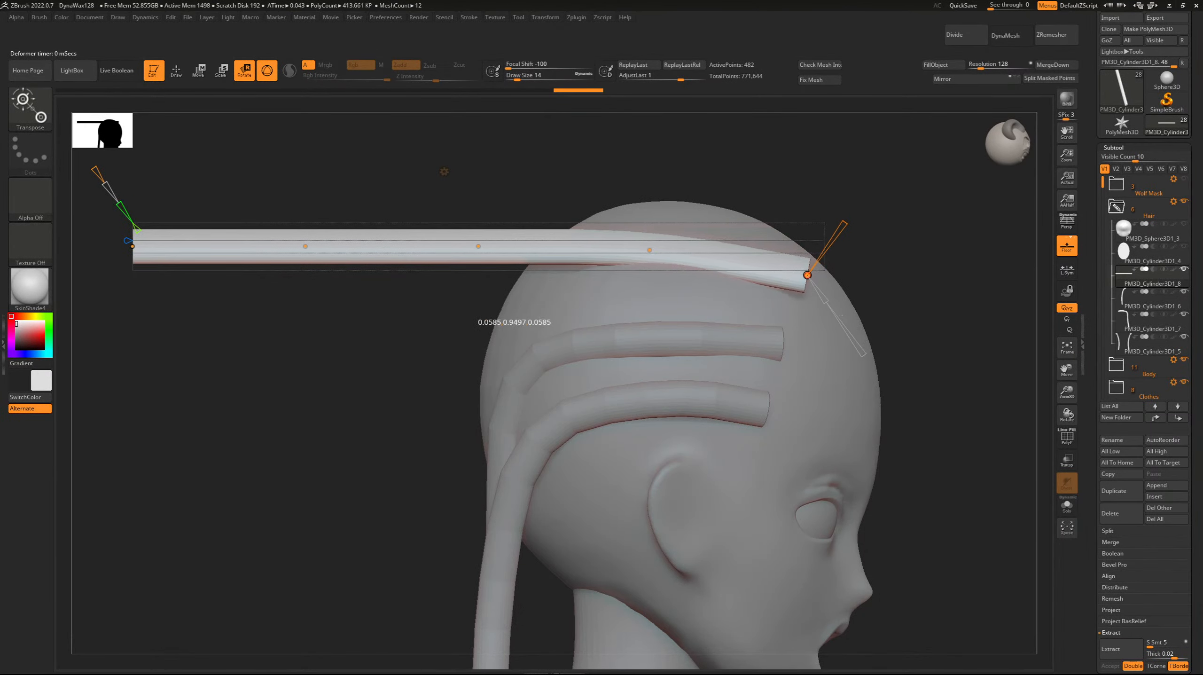
Adjust the rod's curve points over the crown so its front section follows the skull.
left_click_drag(926, 303, 723, 308)
left_click_drag(463, 273, 488, 270)
left_click_drag(874, 307, 468, 307, "shift")
left_click_drag(709, 264, 755, 250, "alt")
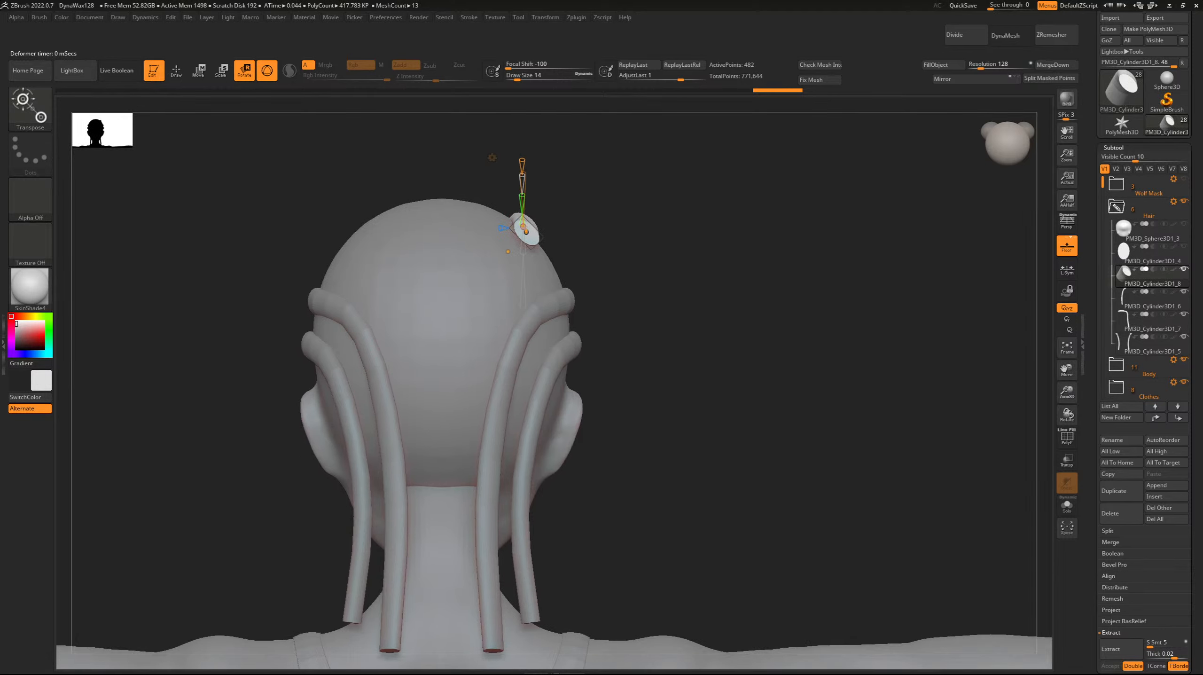
Bend the rod's rear end down behind the neck and pull its middle point in against the back of the head.
left_click_drag(803, 303, 605, 303)
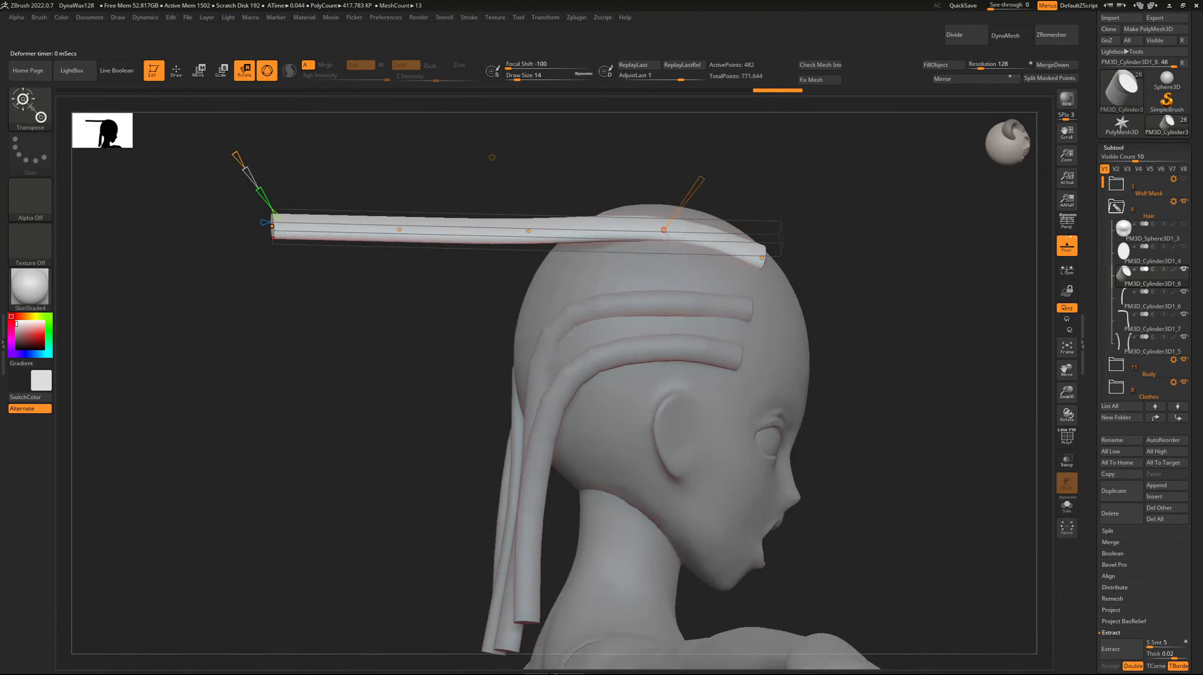
left_click_drag(718, 311, 707, 310, "shift")
left_click_drag(272, 231, 479, 608)
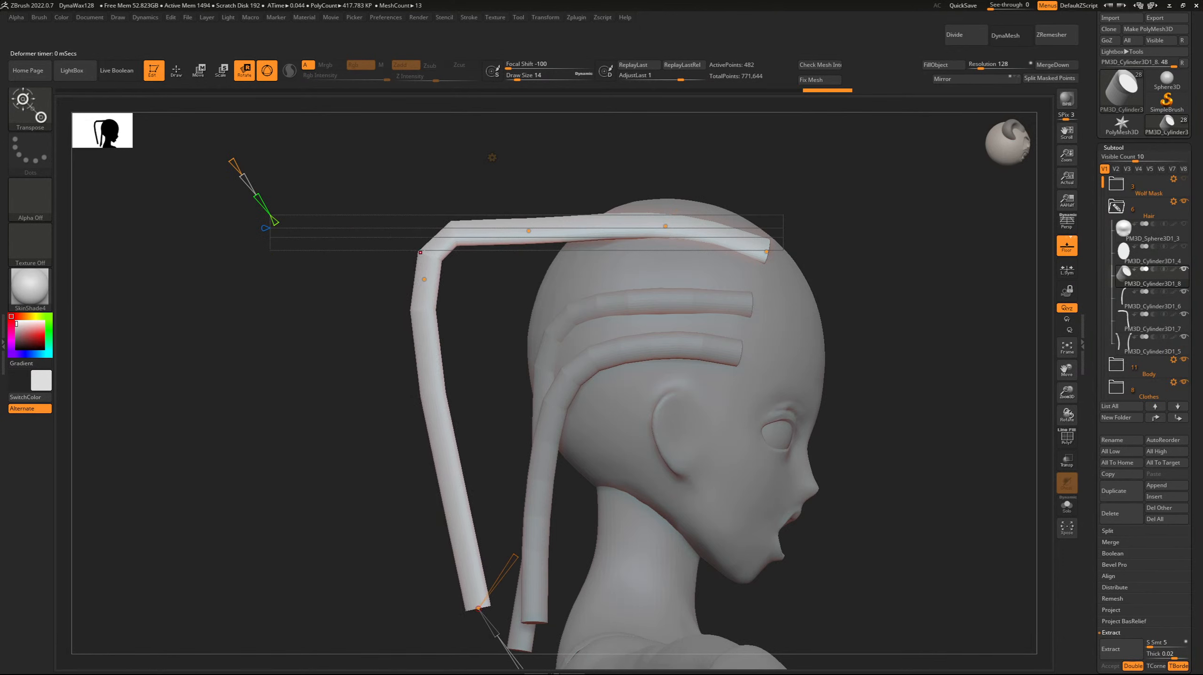
left_click_drag(421, 252, 558, 259)
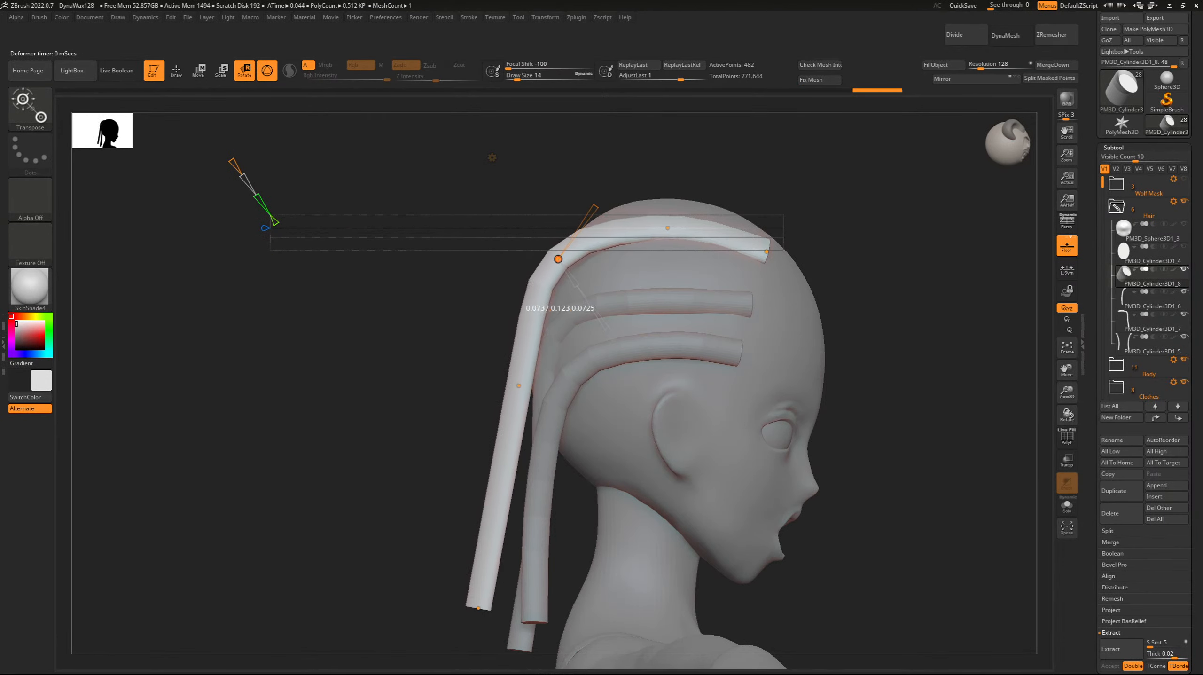
Shift the strand's rear curve points inward toward the neck's centre and lower its tail end to the shoulders.
left_click_drag(331, 331, 520, 331, "shift")
left_click_drag(526, 259, 510, 259)
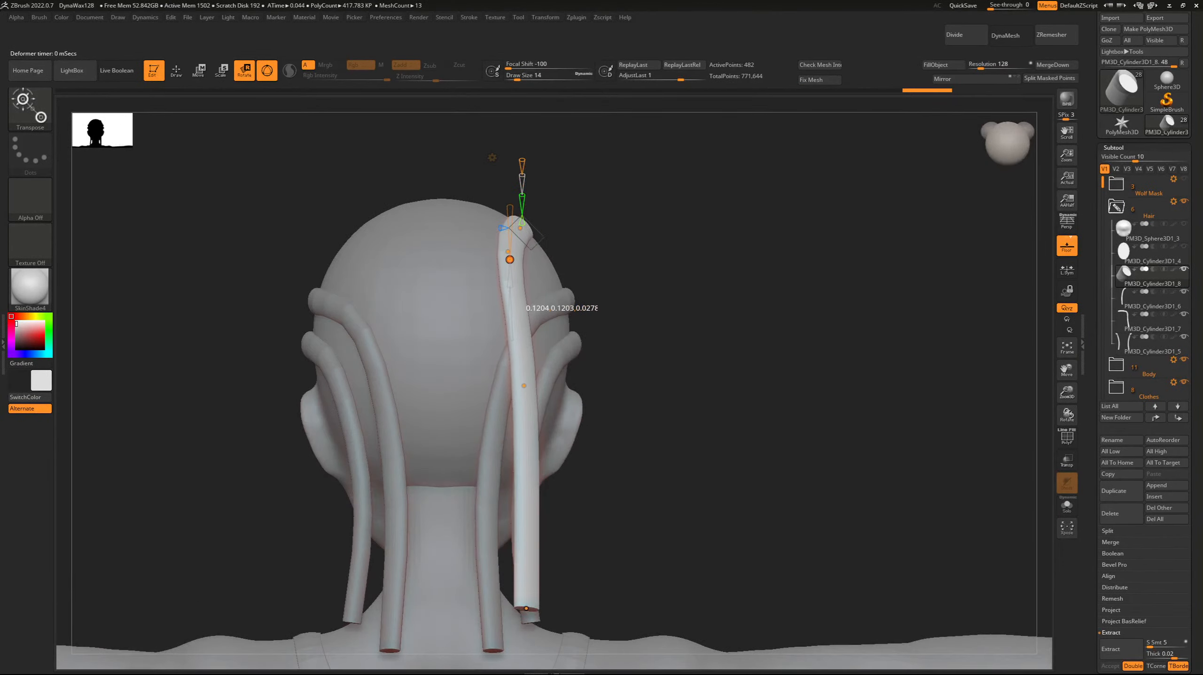
left_click_drag(527, 386, 486, 395)
left_click_drag(526, 609, 466, 653)
left_click_drag(648, 511, 472, 506, "shift")
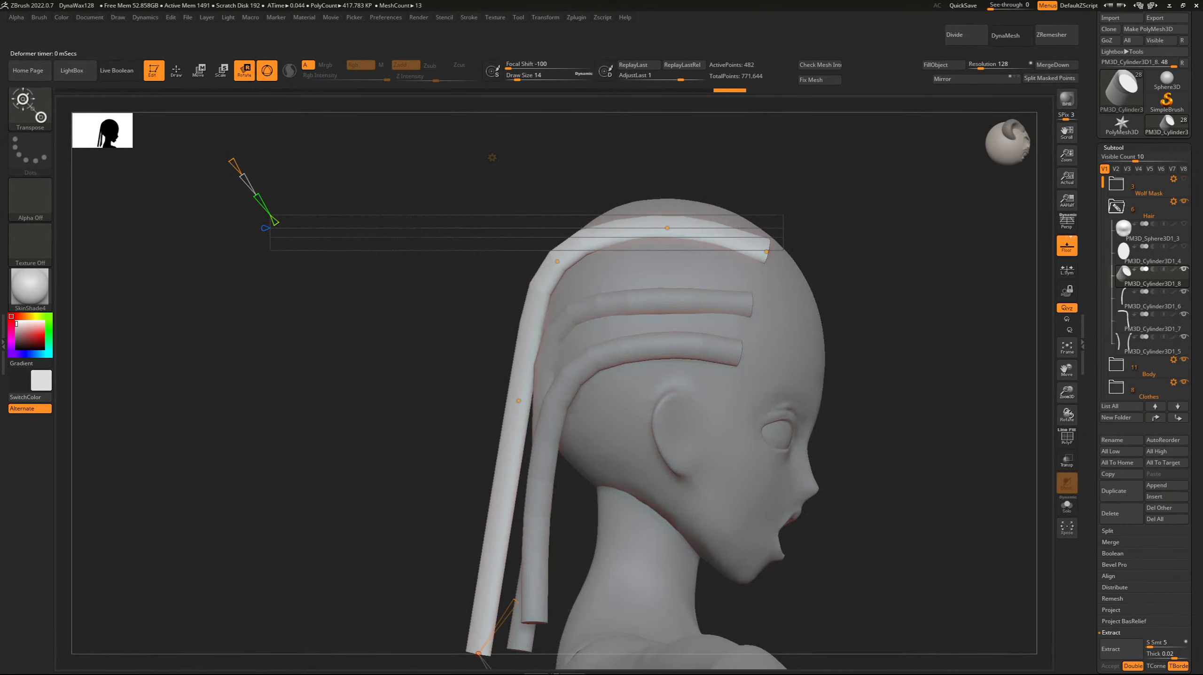
left_click_drag(563, 263, 570, 264)
left_click_drag(331, 378, 472, 384)
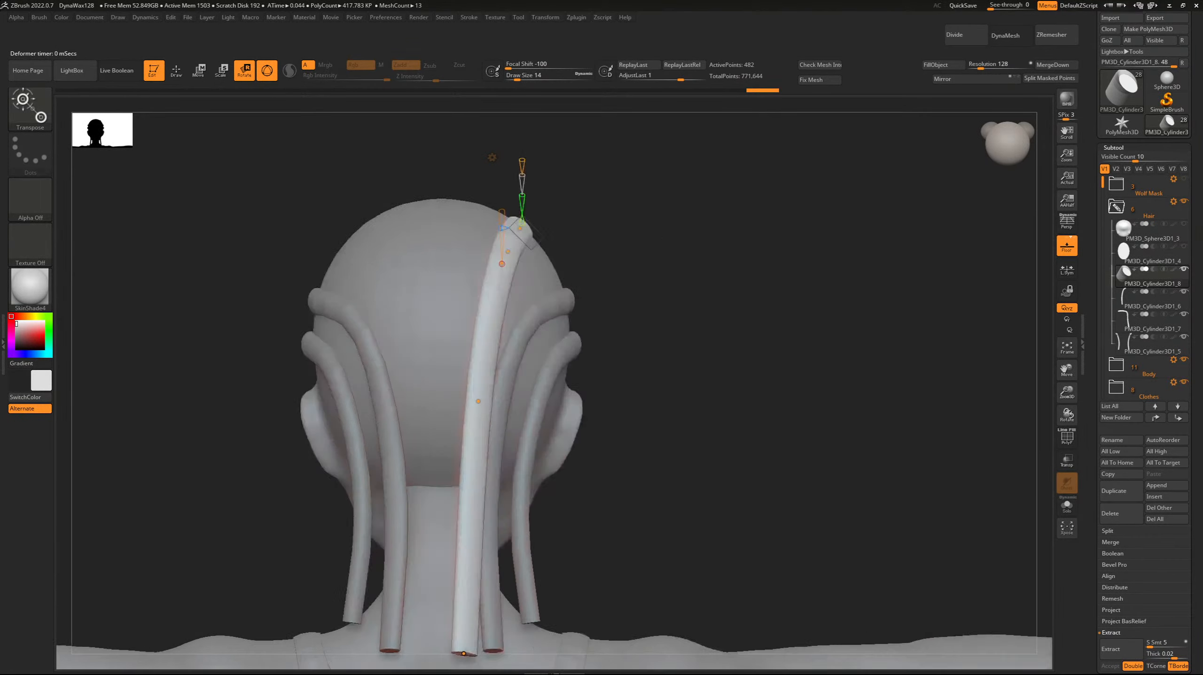
Pull the hanging section's middle curve point slightly down and closer to the neck.
left_click_drag(662, 426, 835, 419, "shift")
key("f")
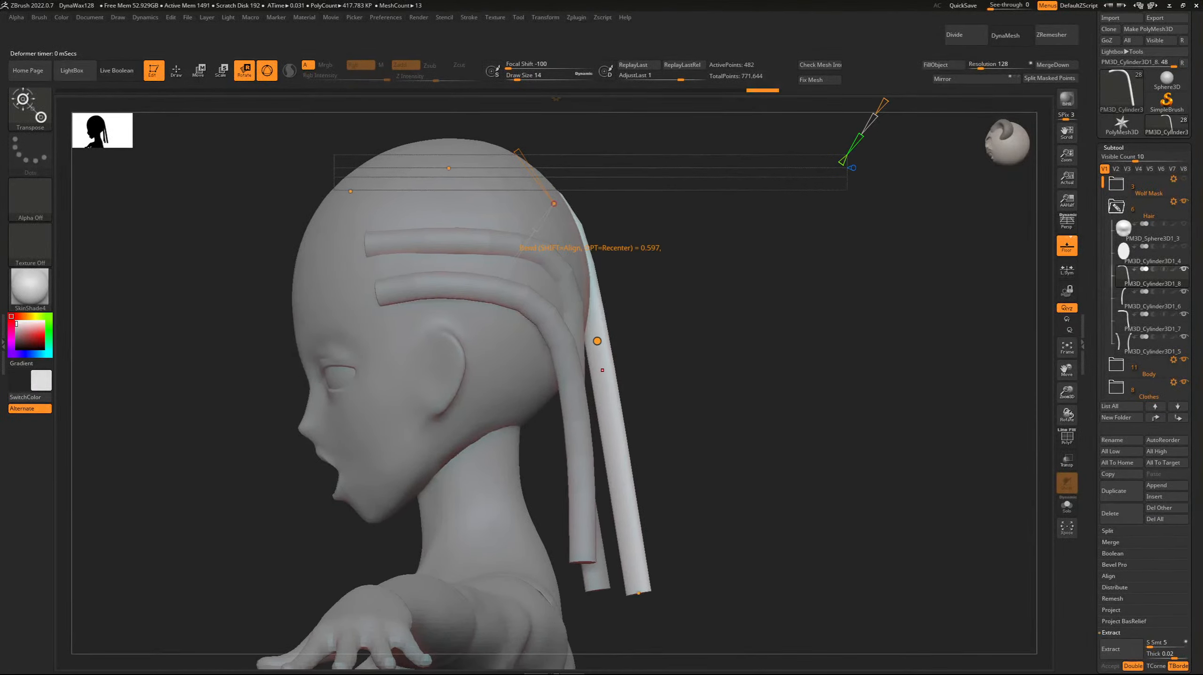
left_click_drag(602, 370, 597, 385)
left_click_drag(718, 425, 482, 430)
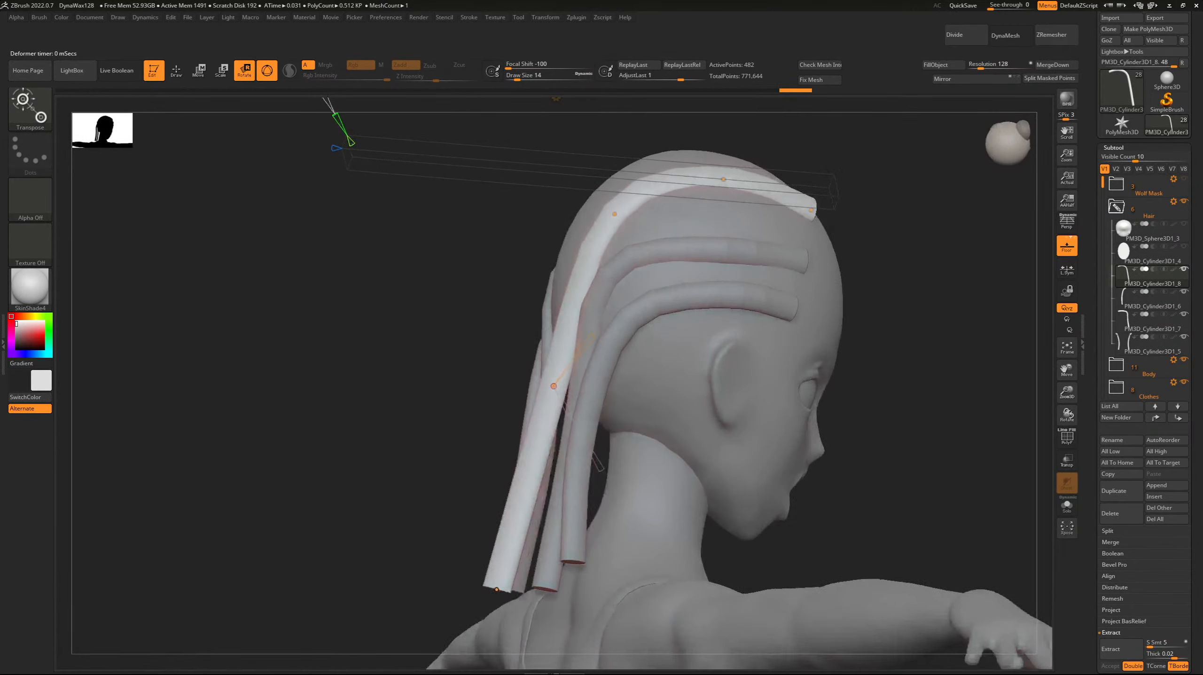
Reposition the curve points at the back of the head and on the crown so the strand hugs the skull.
left_click_drag(353, 402, 535, 389)
left_click_drag(541, 206, 548, 218)
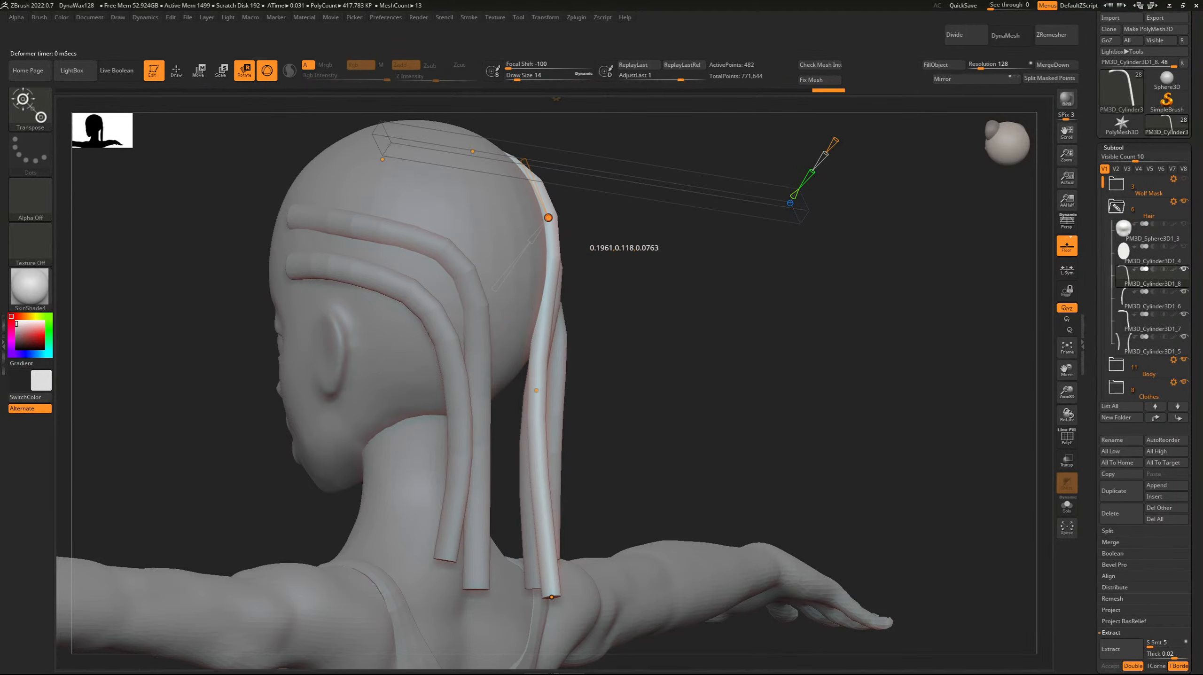
left_click_drag(699, 293, 378, 227)
left_click_drag(708, 151, 703, 147)
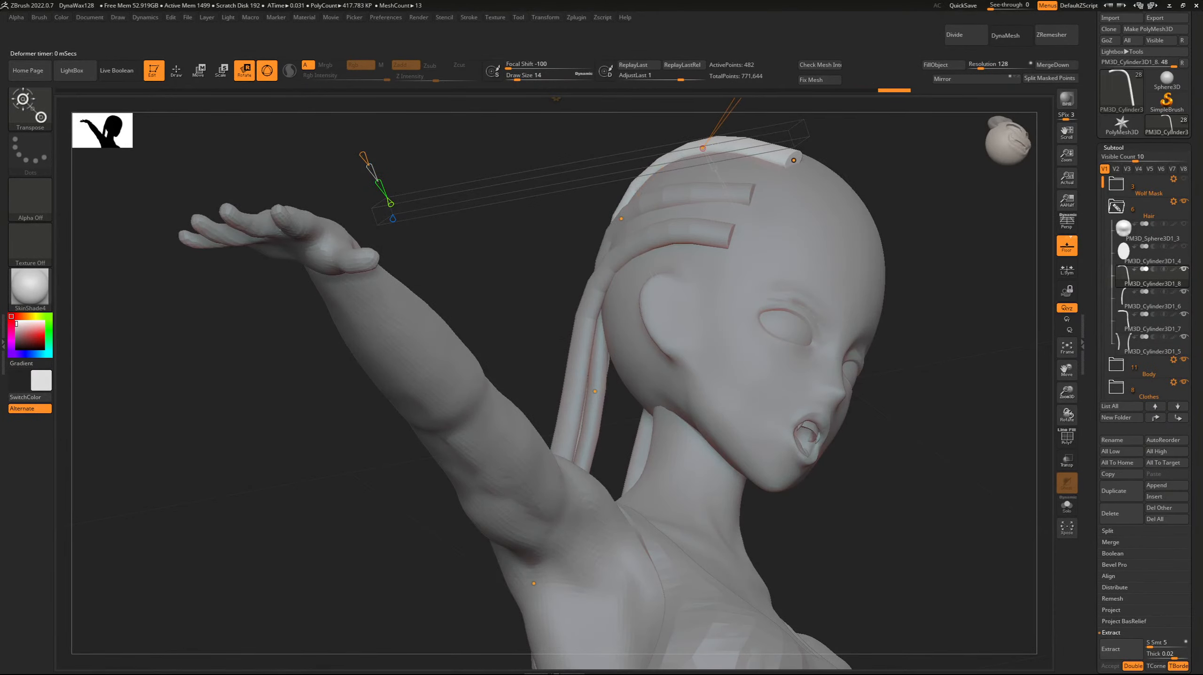
Move the strand's lower middle point inward behind the neck and lengthen the tail slightly downward.
left_click_drag(520, 264, 794, 303)
mouse_move(738, 246)
left_mouse_down()
mouse_move(766, 246)
mouse_move(737, 246)
left_mouse_up()
left_click_drag(756, 293, 747, 263, "alt")
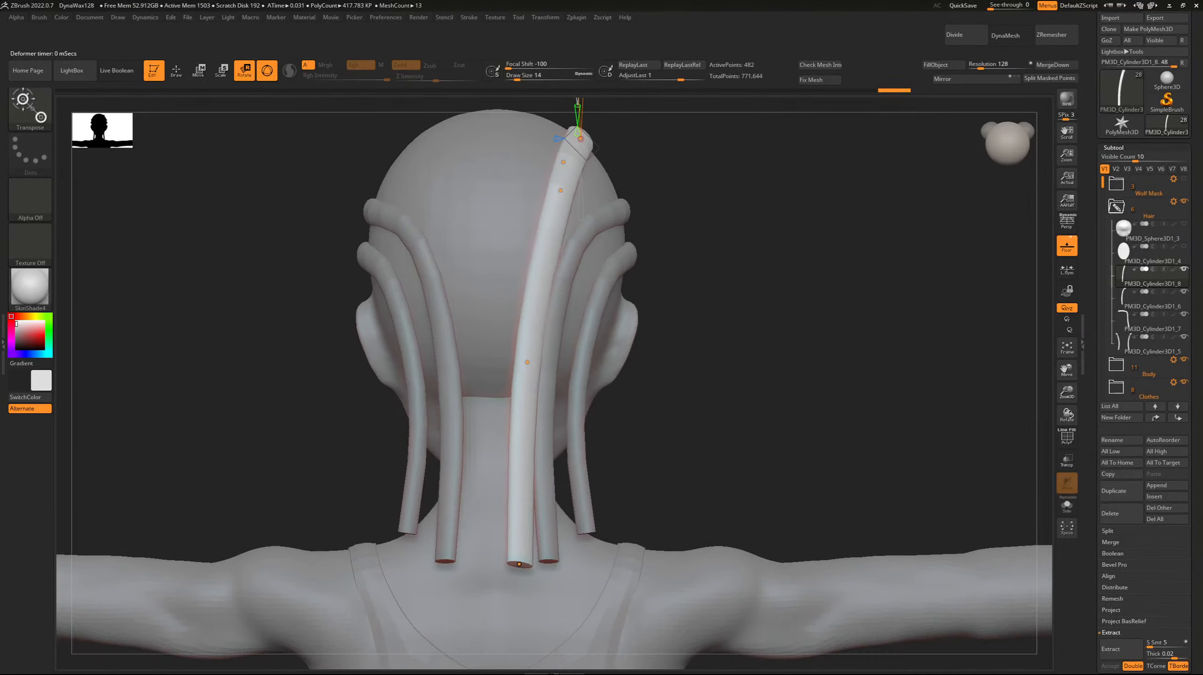
left_click_drag(520, 388, 508, 390)
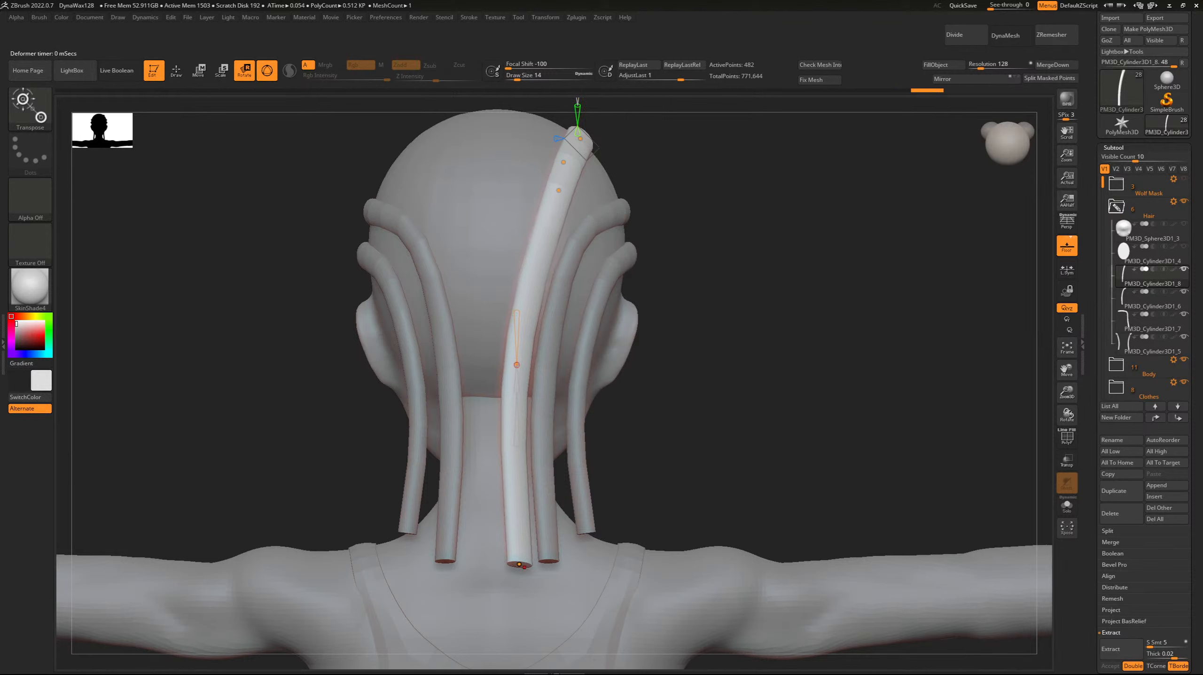
left_click_drag(520, 565, 516, 582)
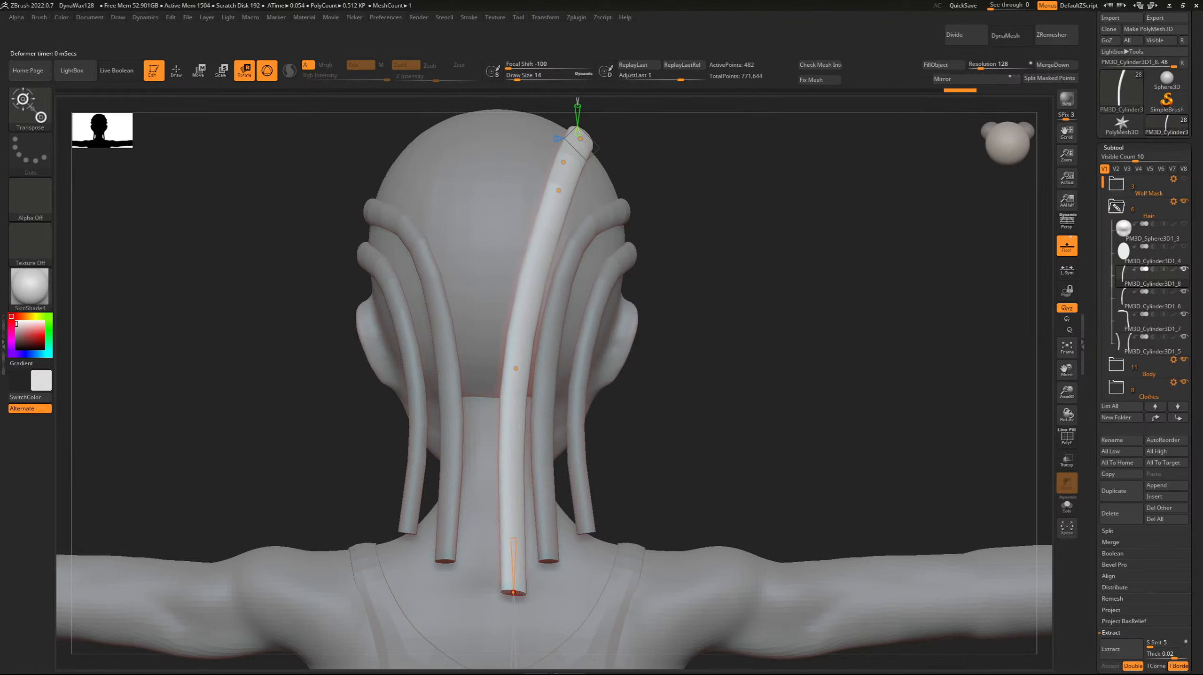
Pull the crown curve point outward so the strand's front section arches over the top of the skull.
left_click_drag(827, 331, 363, 401)
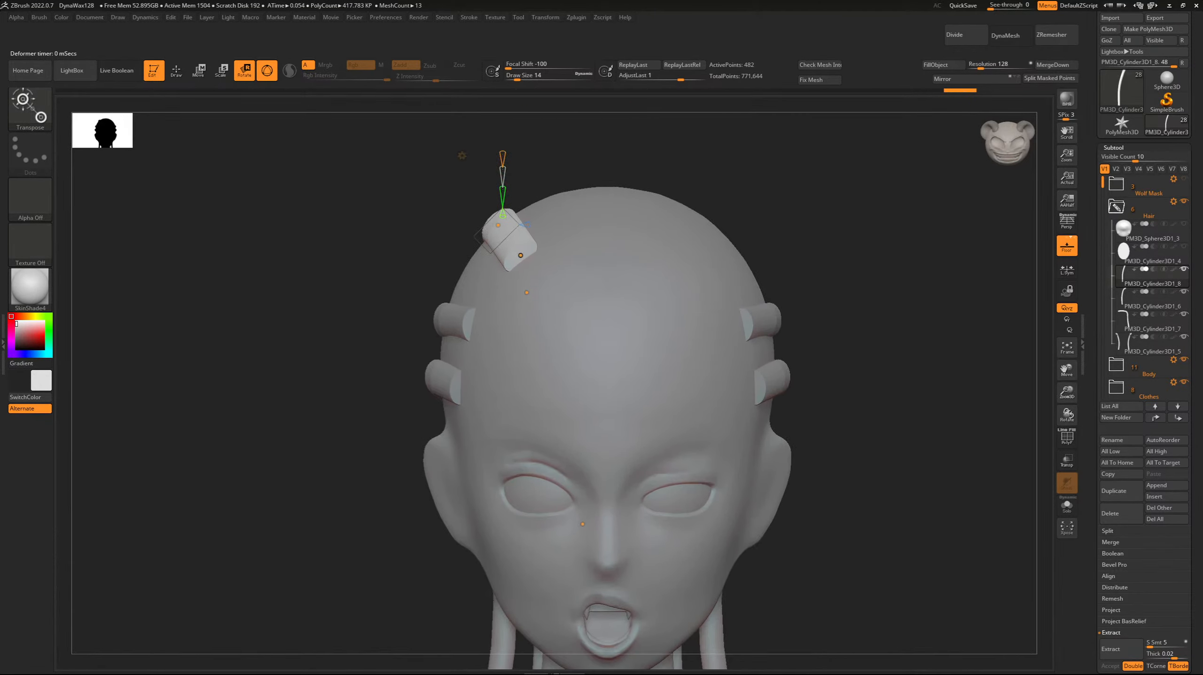
left_click_drag(363, 359, 524, 390)
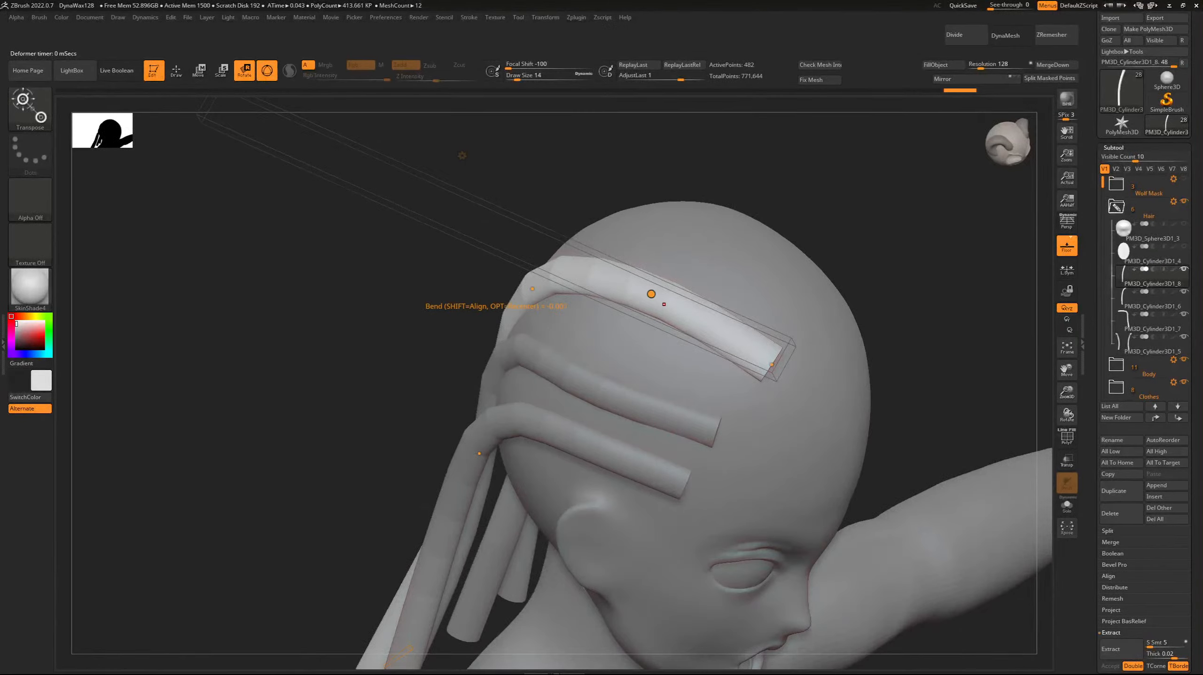
left_click_drag(627, 285, 510, 326)
left_click_drag(665, 329, 668, 339)
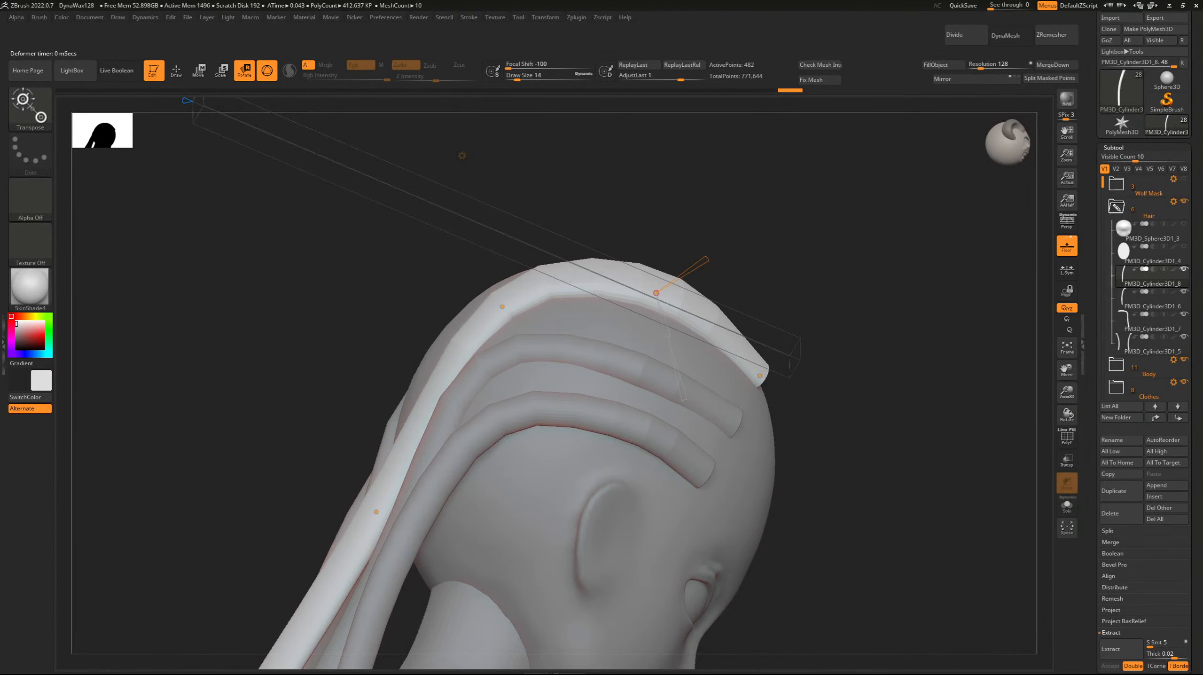
right_click_drag(667, 340, 523, 354)
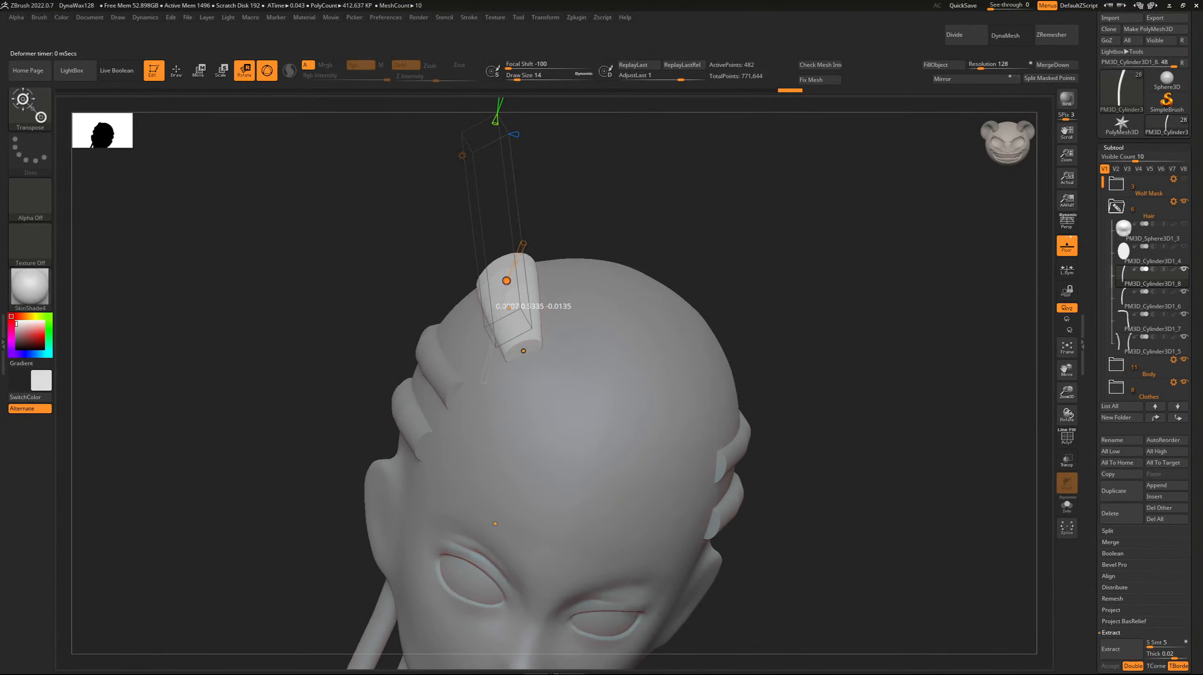
Refine the crown and front end curve points so the strand sits snugly above the forehead.
right_click_drag(509, 286, 676, 284)
left_click_drag(520, 287, 522, 295)
right_click_drag(522, 349, 509, 288)
left_click_drag(518, 305, 519, 310)
right_click_drag(507, 303, 385, 391)
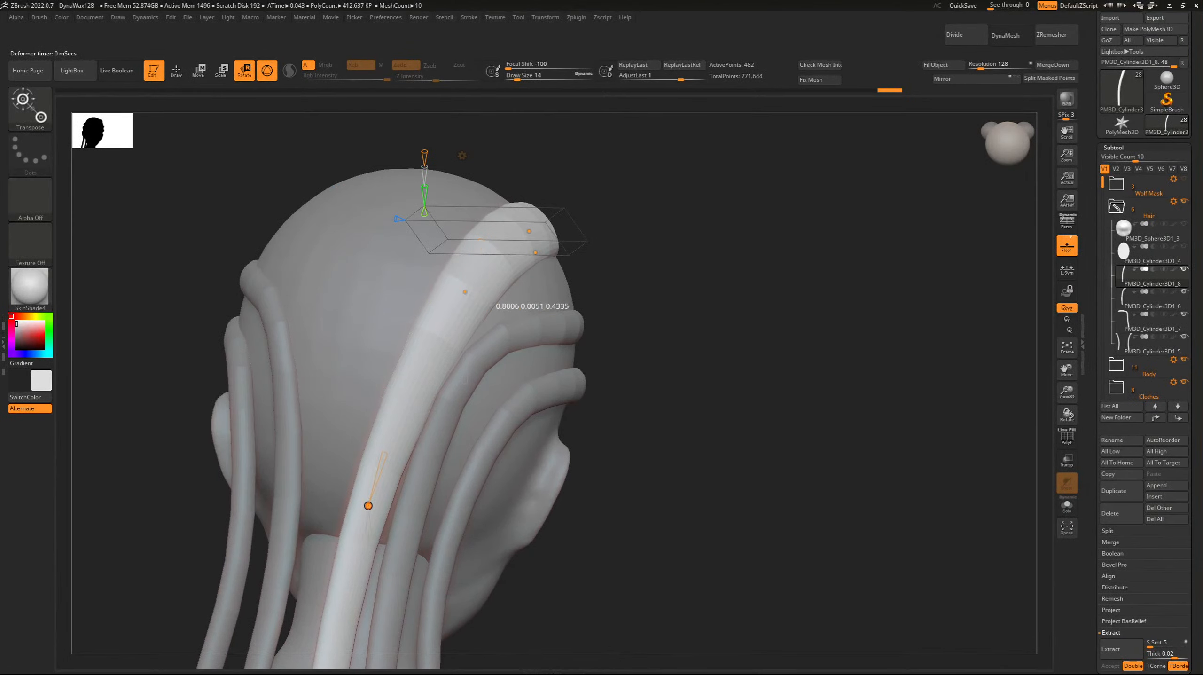
Nudge the strand's middle curve point above the neck and thicken the strand there by a scale of 1.16.
left_click_drag(368, 506, 365, 497)
right_click_drag(375, 458, 476, 378)
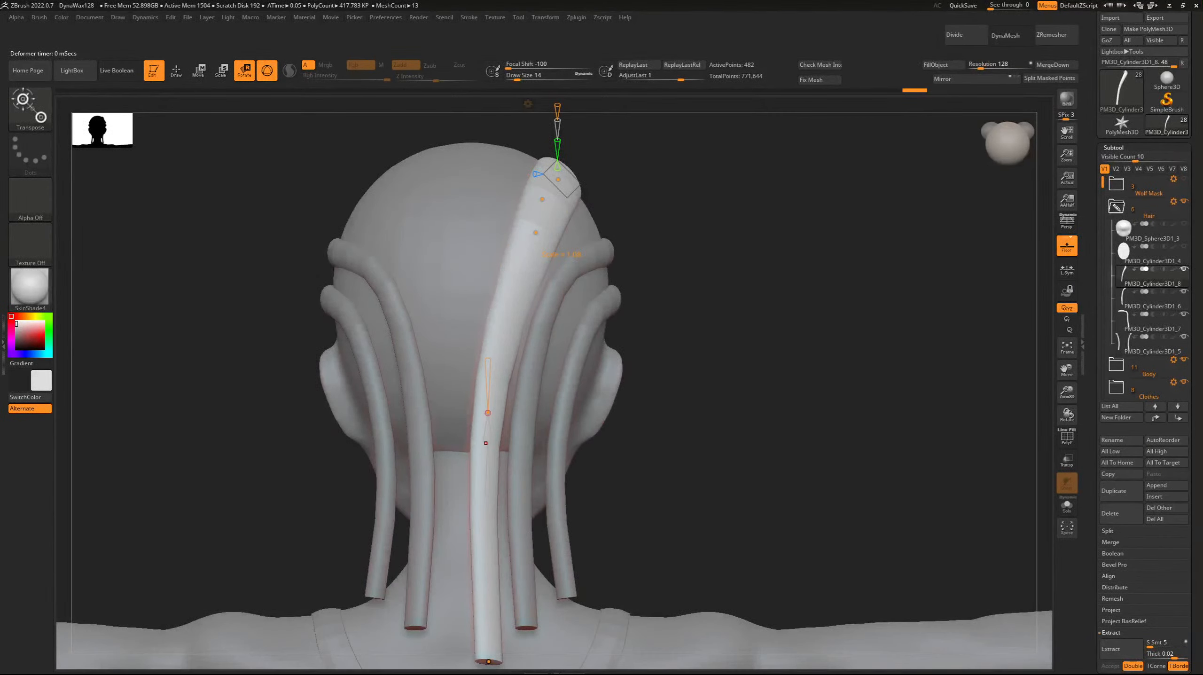
left_click_drag(483, 377, 497, 372)
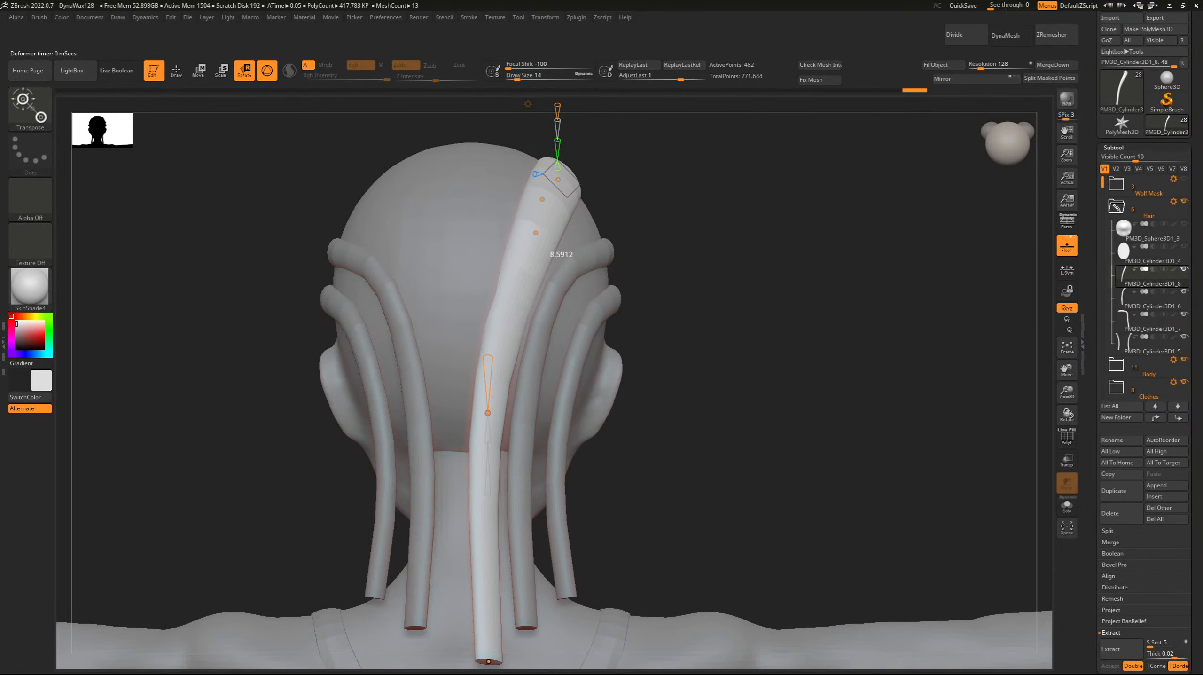
right_click_drag(492, 326, 487, 382)
left_click_drag(488, 413, 490, 414)
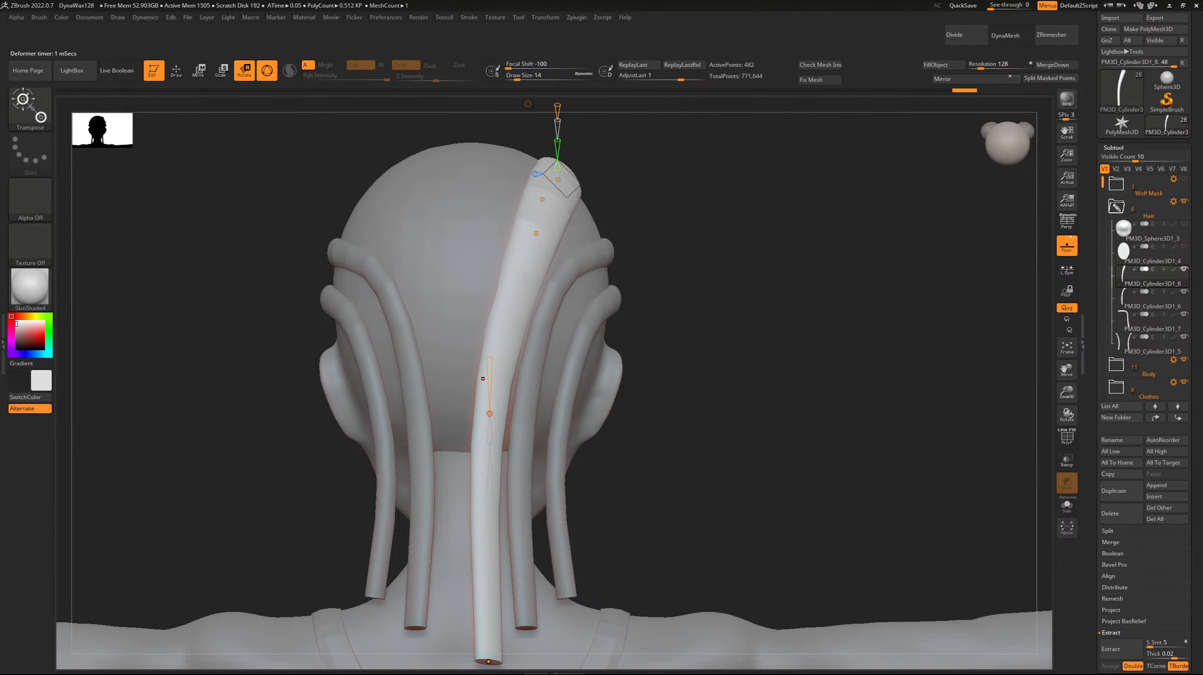
left_click_drag(490, 379, 491, 379)
left_click_drag(485, 443, 487, 453)
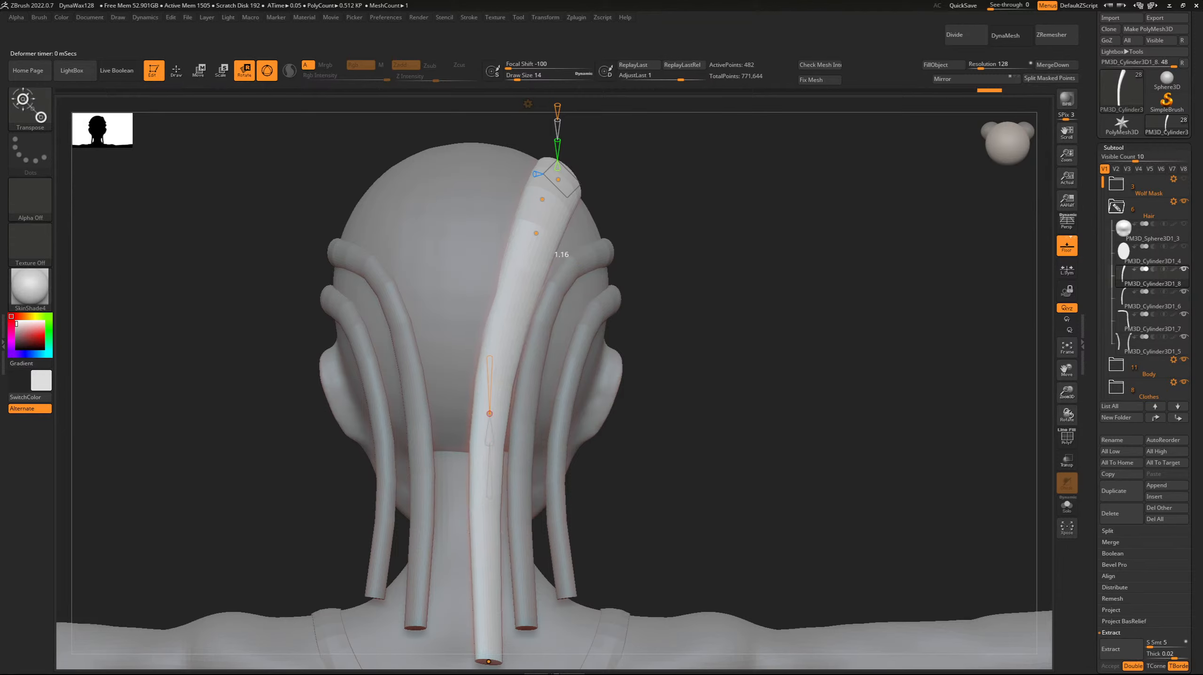
Nudge the crown strand's middle curve point behind the head and accept the Bend Curve deformation.
left_click_drag(491, 380, 493, 380)
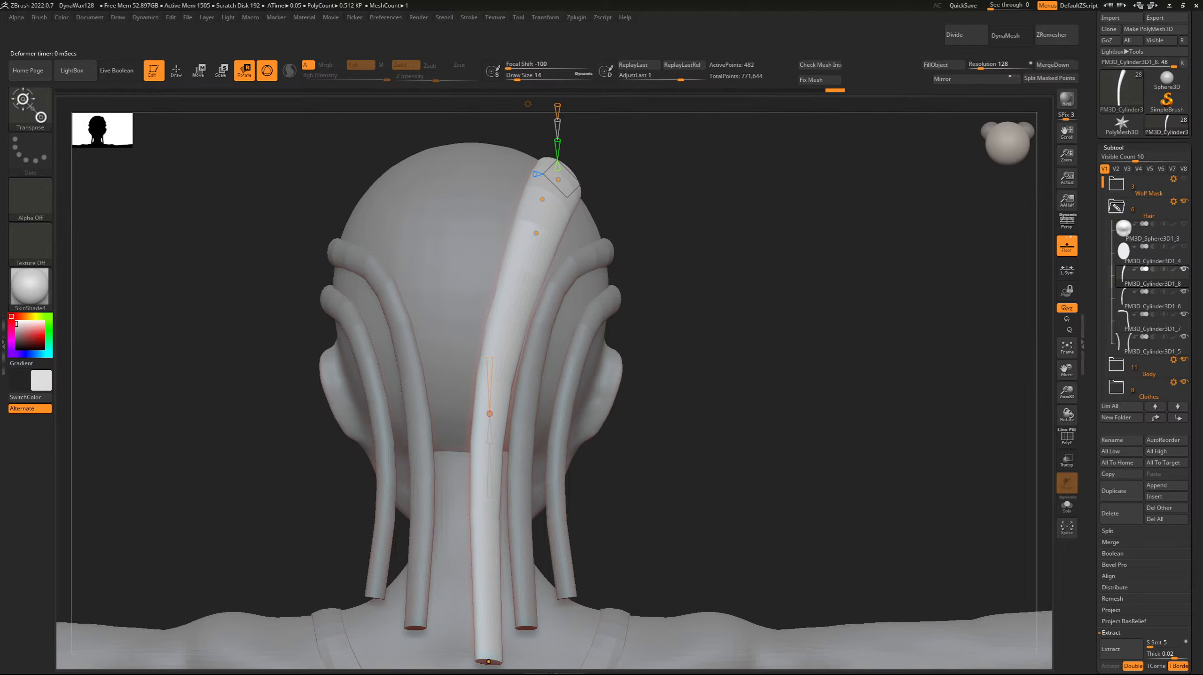
left_click_drag(803, 377, 898, 378)
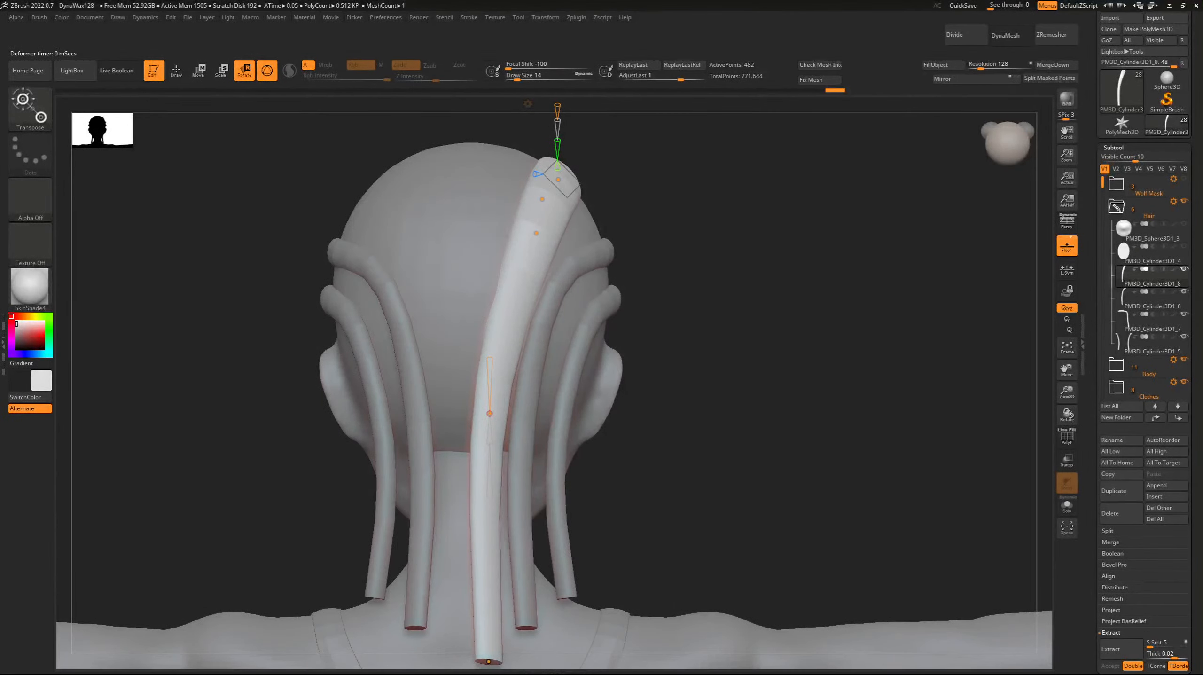
left_click(528, 104)
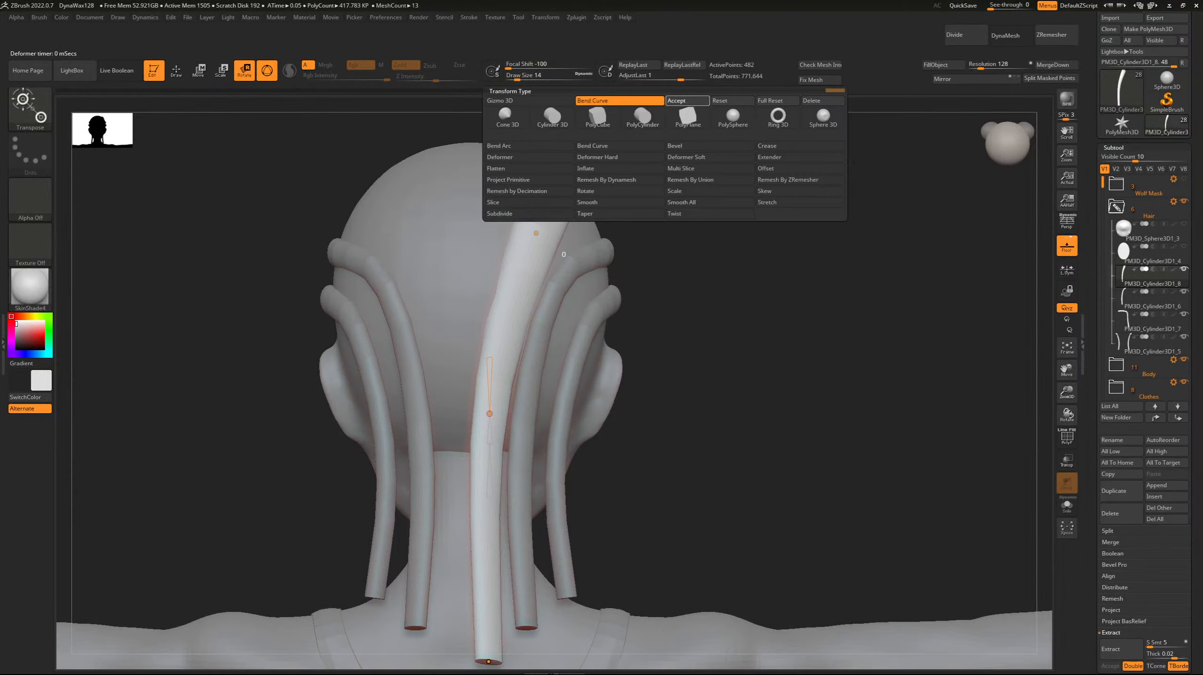
left_click(687, 100)
Switch to the Move brush and enlarge its draw size to 42.
key("b")
key("m")
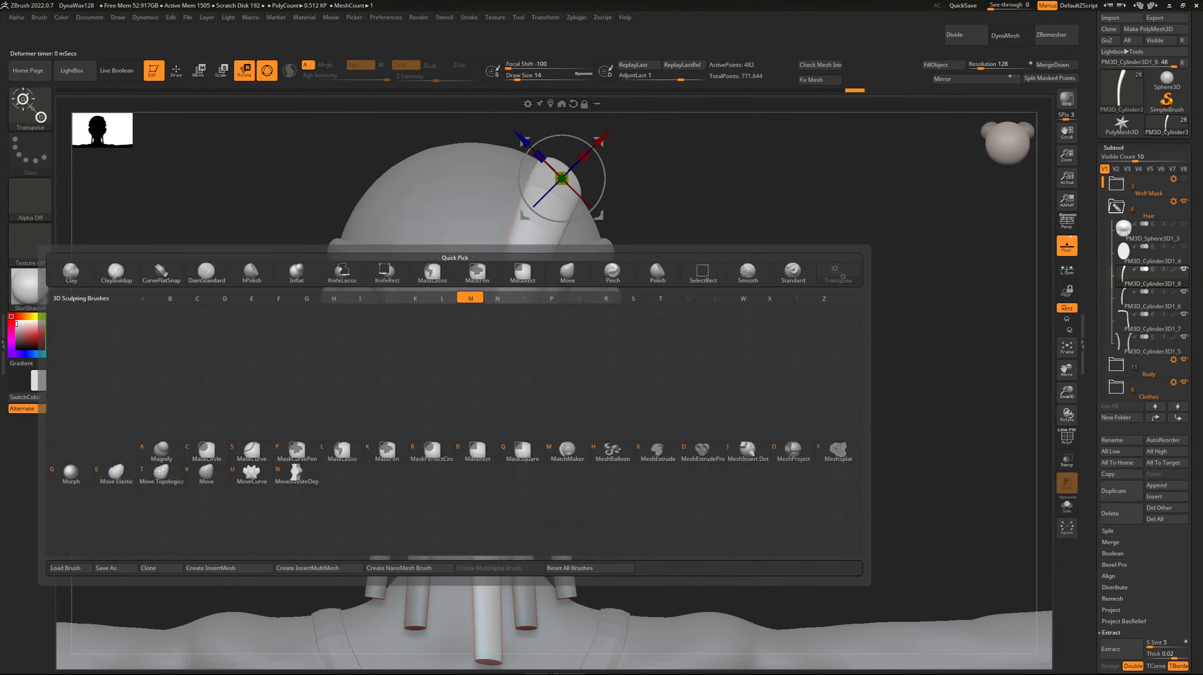
key("v")
key("bracketright")
key("bracketright")
key("bracketright")
left_click_drag(307, 203, 260, 201)
key("Down")
left_click_drag(533, 308, 546, 305)
left_click_drag(568, 289, 587, 301)
mouse_move(326, 203)
left_mouse_down()
mouse_move(251, 204)
mouse_move(321, 213)
left_mouse_up()
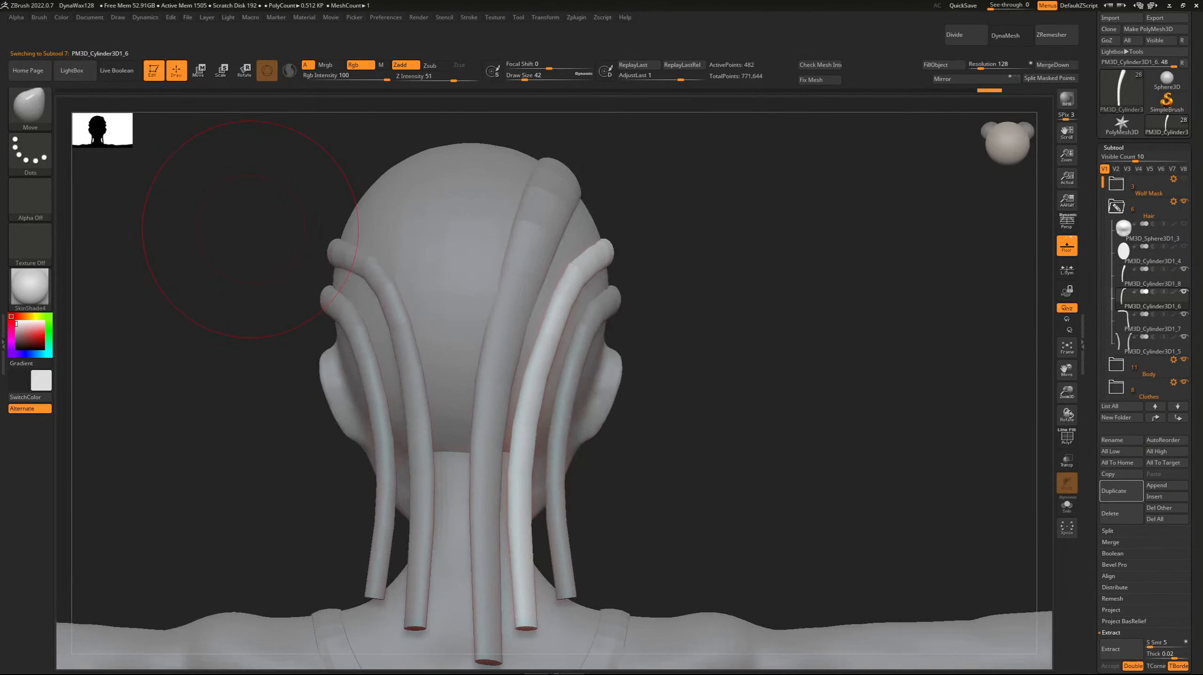
key("ctrl+z")
key("ctrl+z")
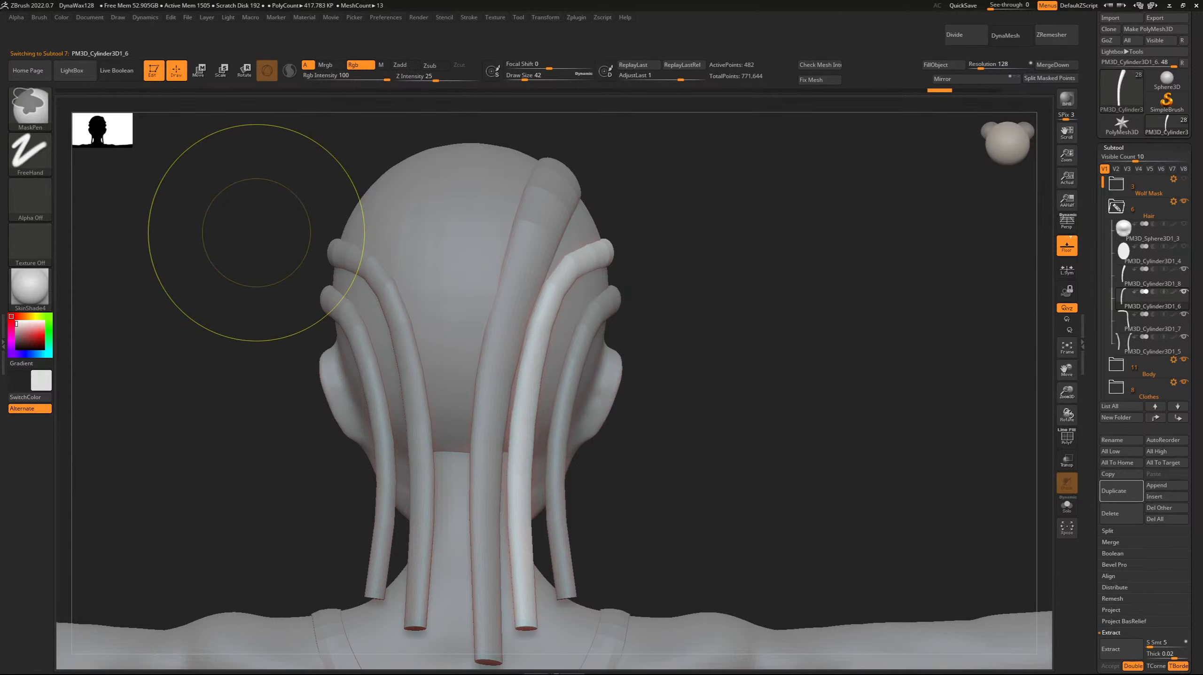
key("ctrl+z")
key("ctrl+z")
key("ctrl+shift+z")
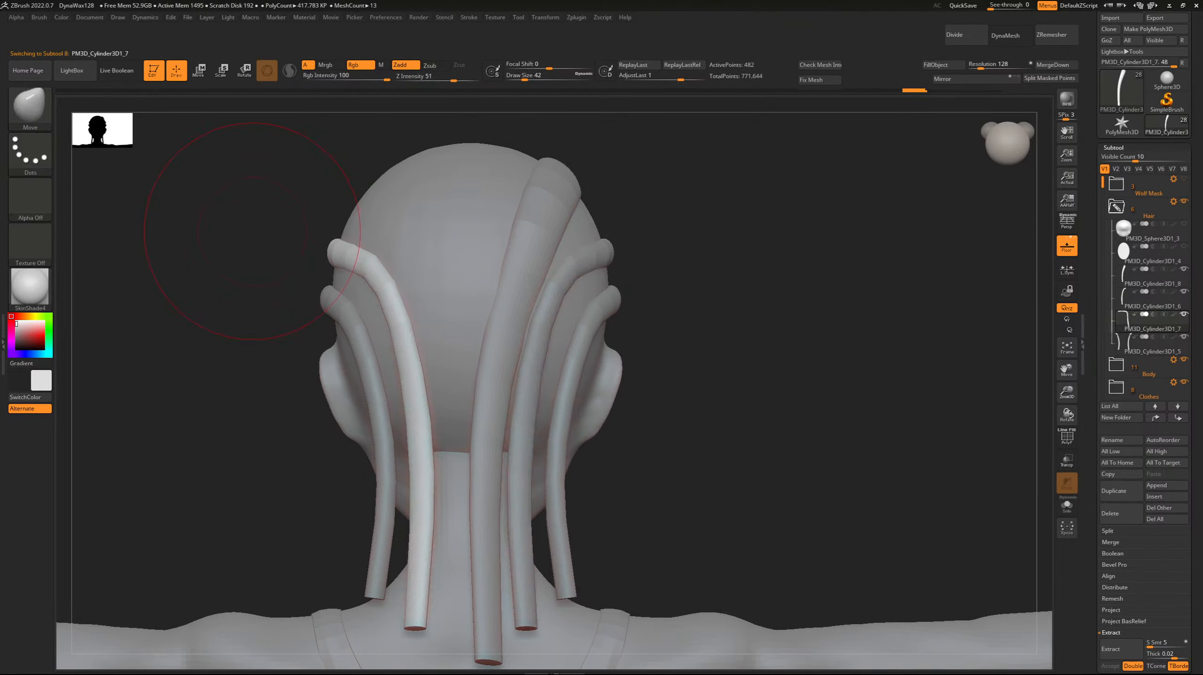
Merge the strand below the crown strand with its mirrored copy and enable X symmetry for sculpting.
left_click(1053, 64)
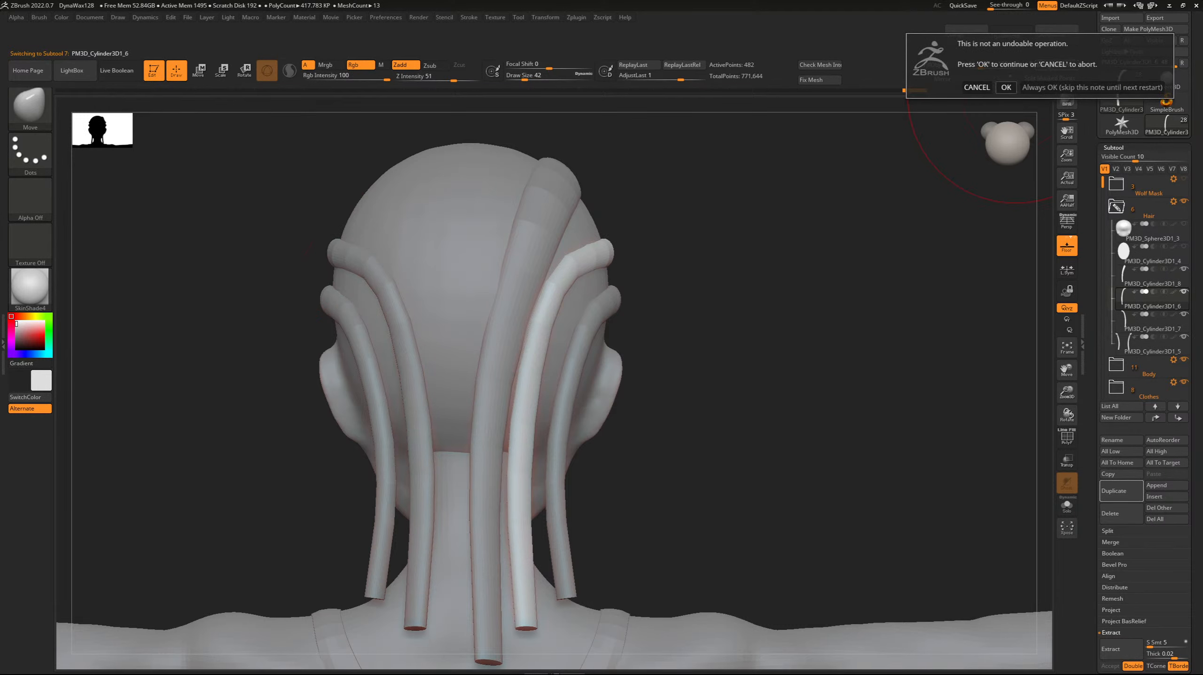
left_click(1028, 64)
key("x")
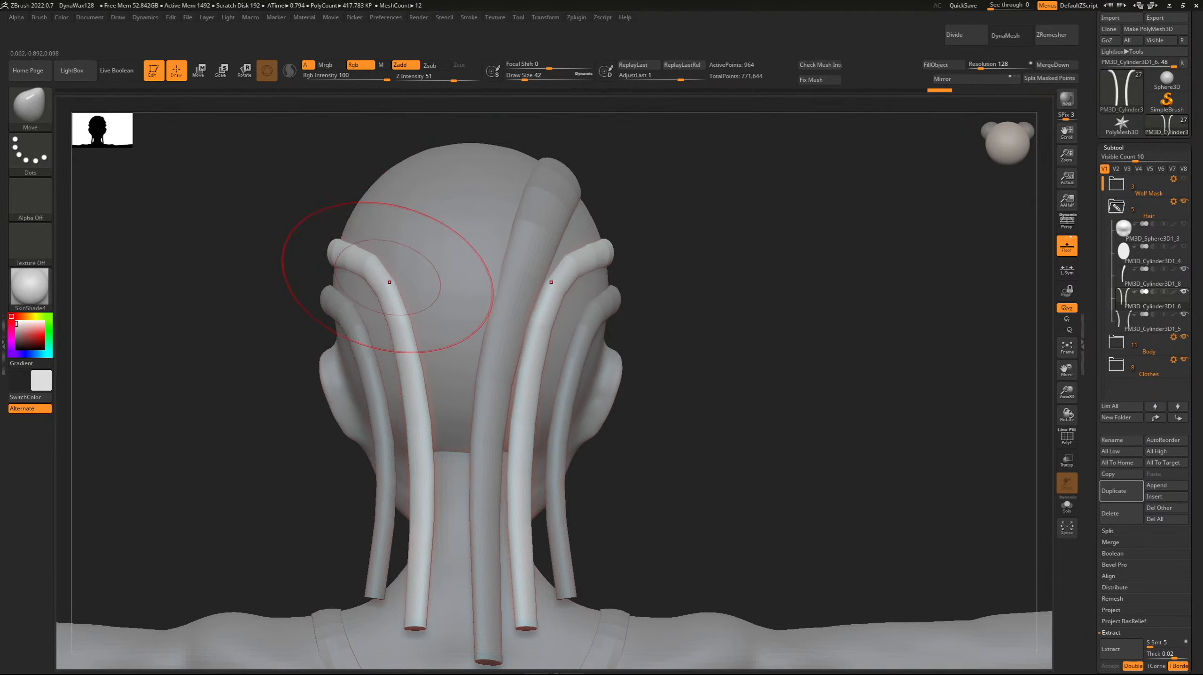
Pull the merged pair's upper bends outward toward the sides of the head with the Move brush.
mouse_move(543, 317)
left_mouse_down()
mouse_move(559, 320)
mouse_move(585, 296)
left_mouse_up()
key("v")
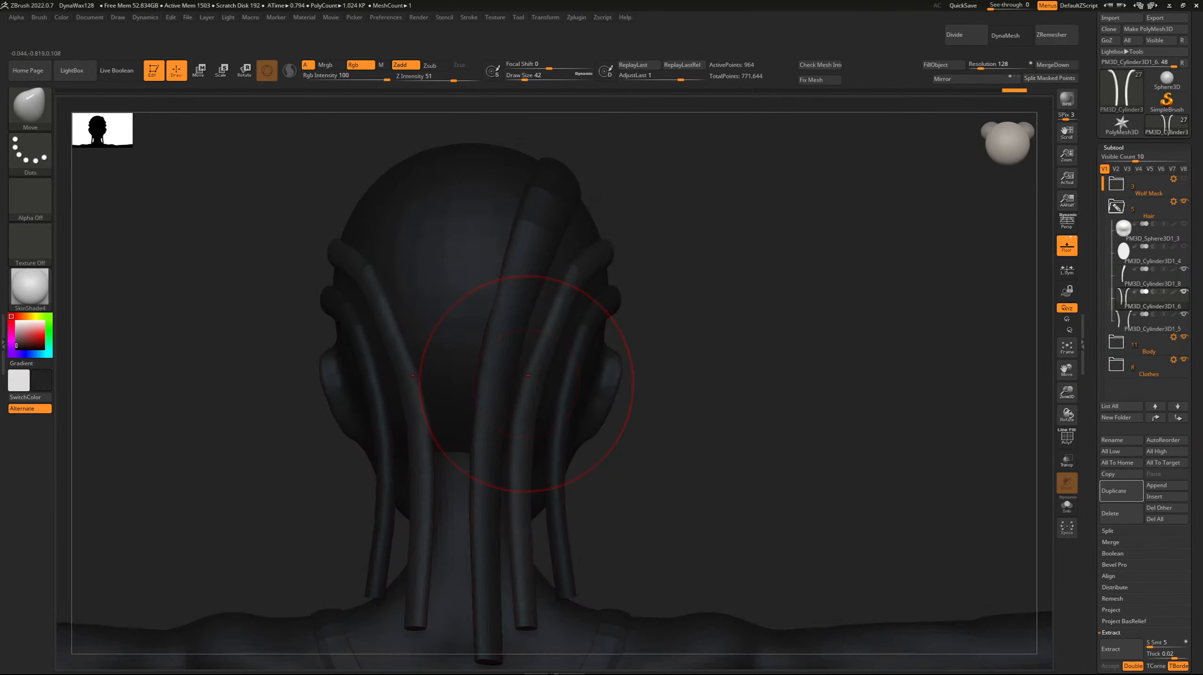
key("v")
Thicken the merged pair along its bends behind the head using the Inflate brush at draw size 38.
key("b")
key("i")
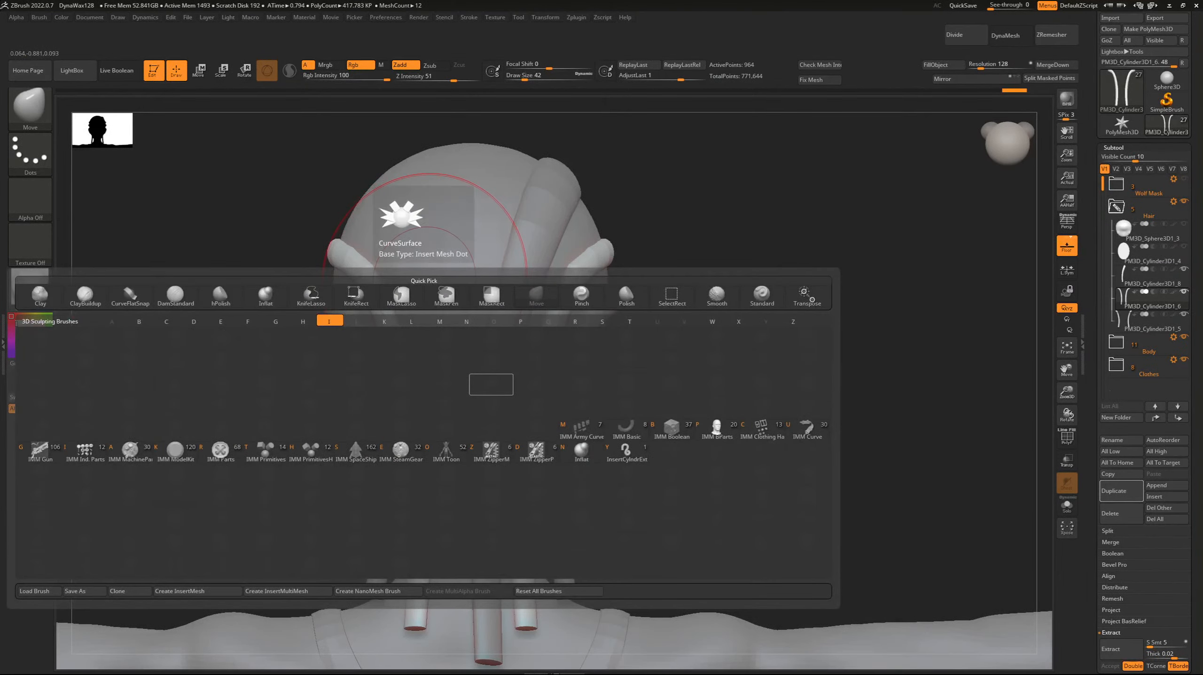
key("b")
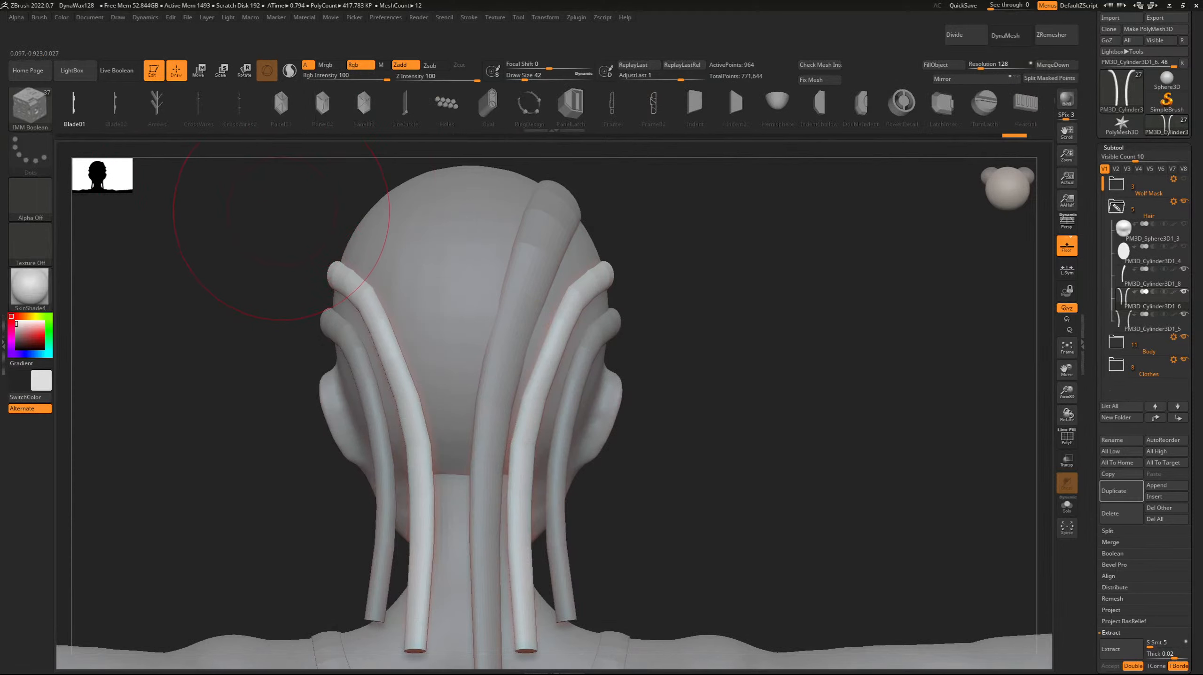
key("b")
key("i")
key("n")
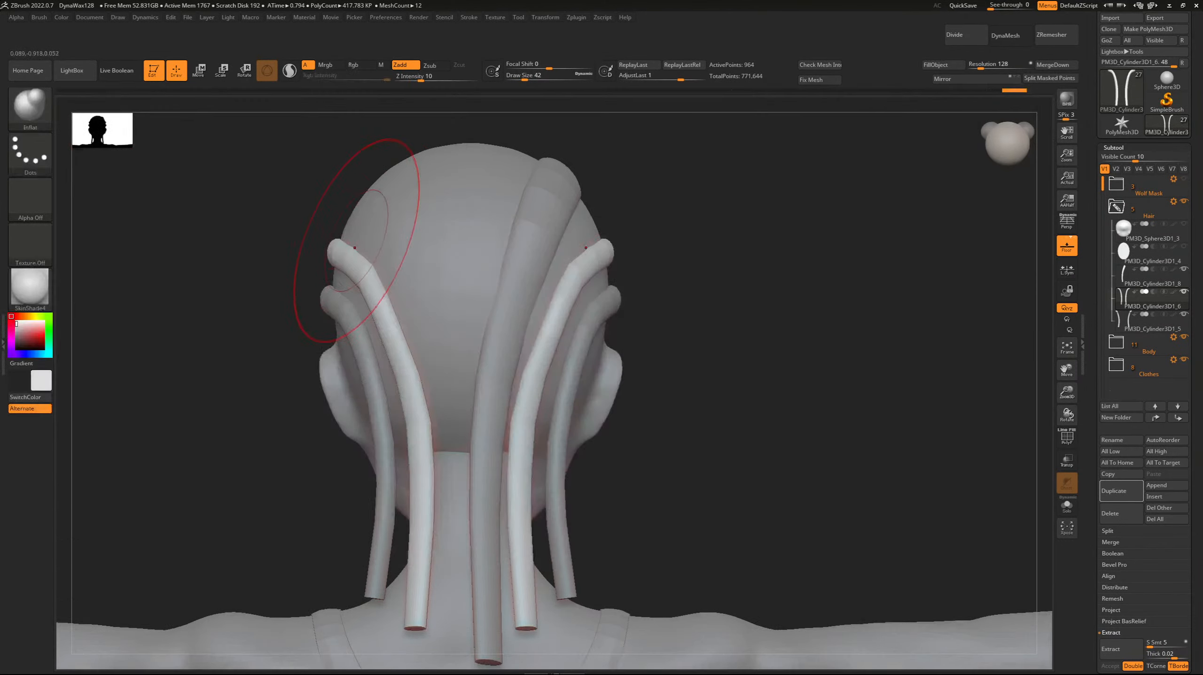
left_click_drag(530, 399, 534, 376, "shift")
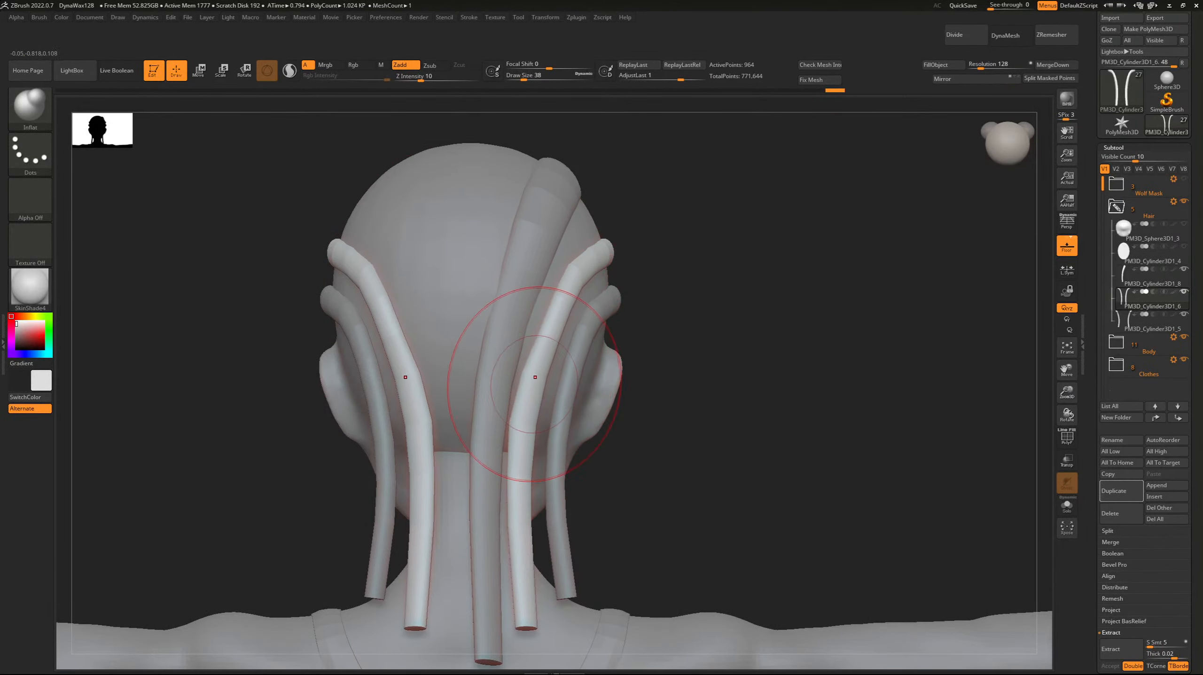
left_click_drag(554, 336, 568, 305)
left_click_drag(570, 303, 586, 279)
right_click_drag(491, 246, 359, 248)
left_click_drag(615, 255, 653, 257)
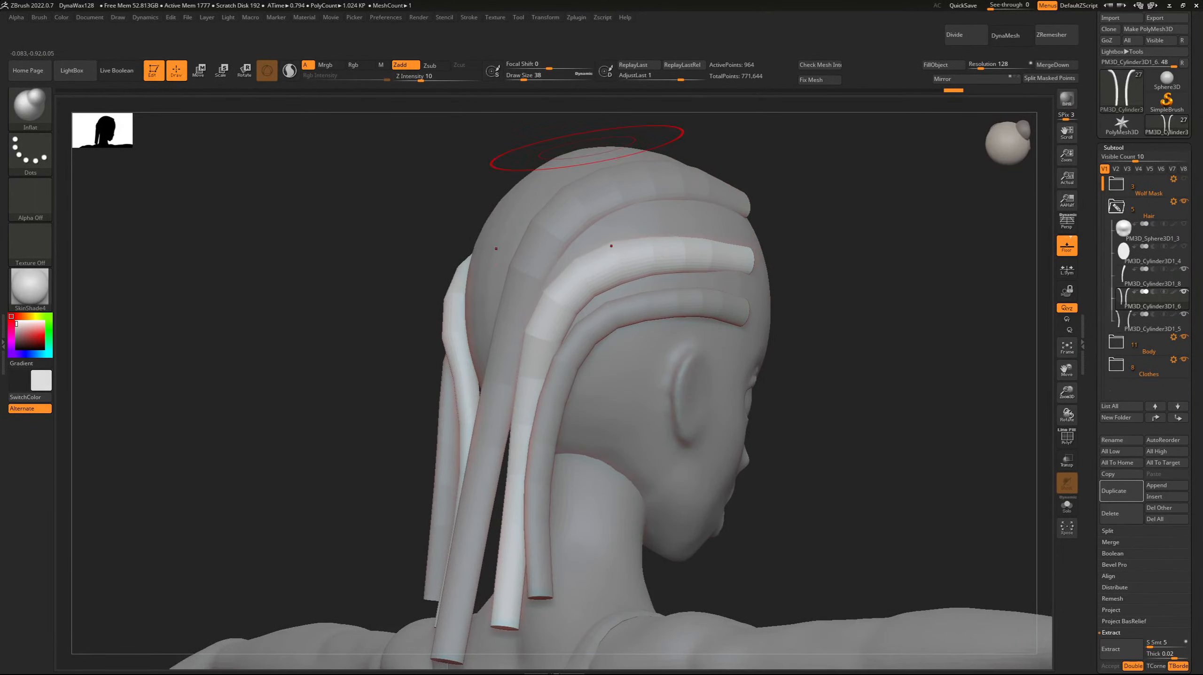
Make the lowest strand pair active and switch to the Move brush with draw size 46.
key("Down")
left_click_drag(310, 217, 328, 253)
key("b")
key("m")
key("v")
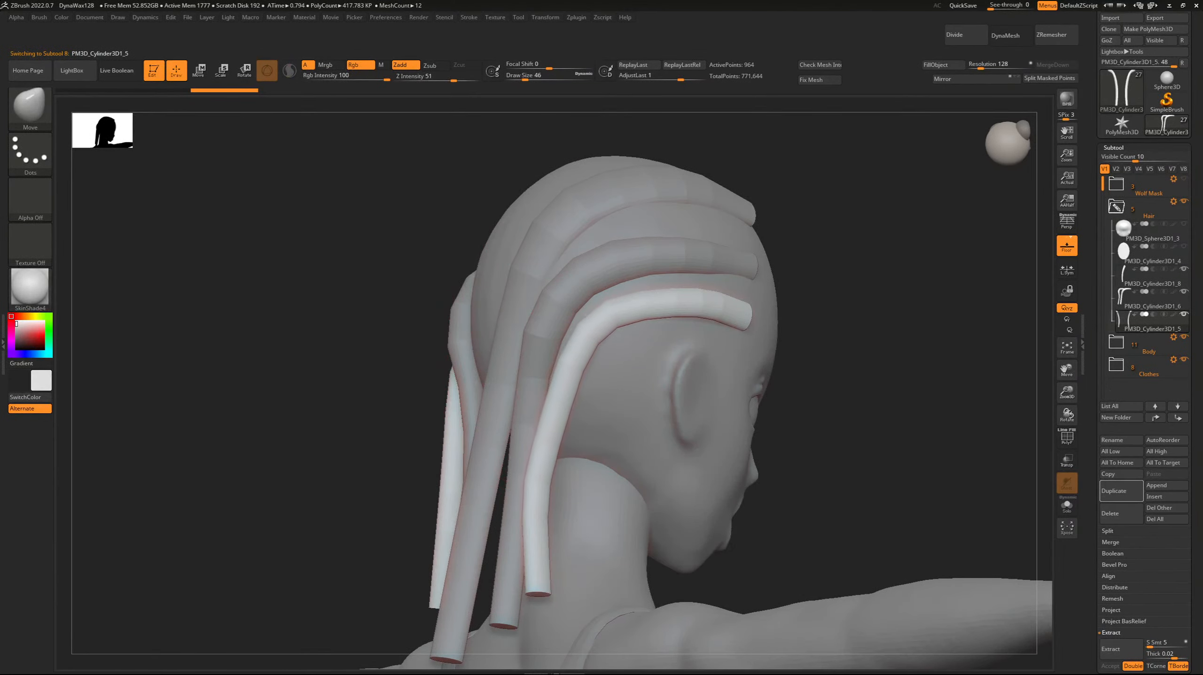
mouse_move(537, 481)
left_mouse_down()
mouse_move(551, 488)
mouse_move(554, 473)
left_mouse_up()
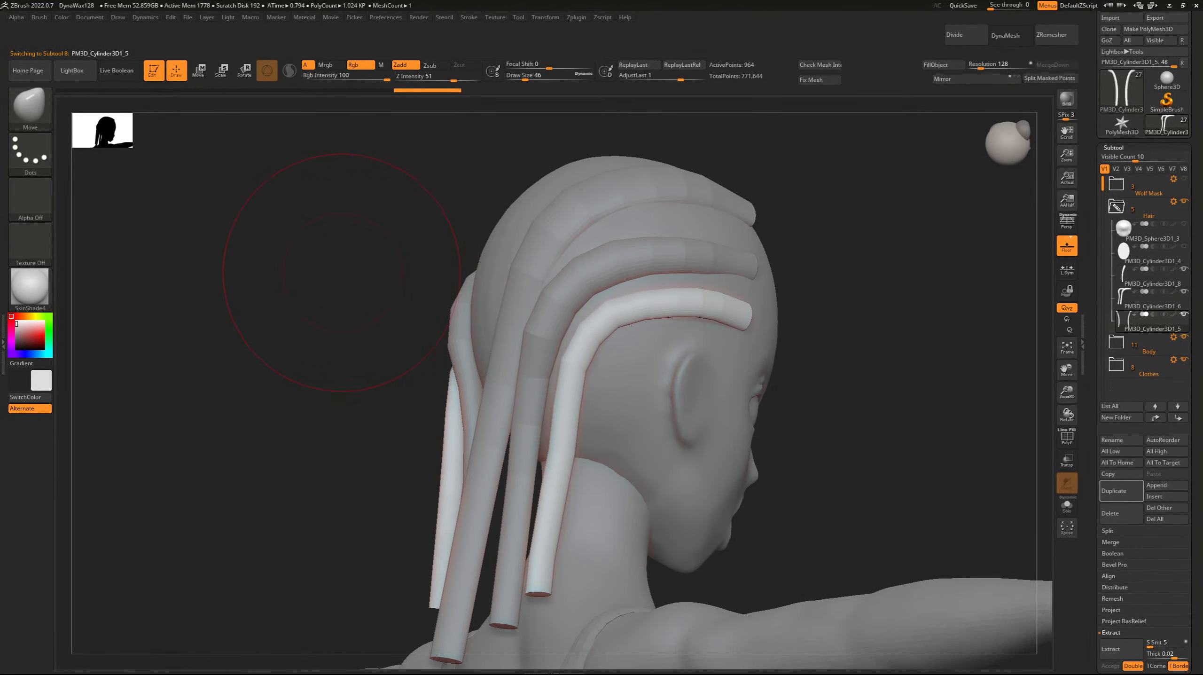
left_click_drag(574, 374, 578, 377)
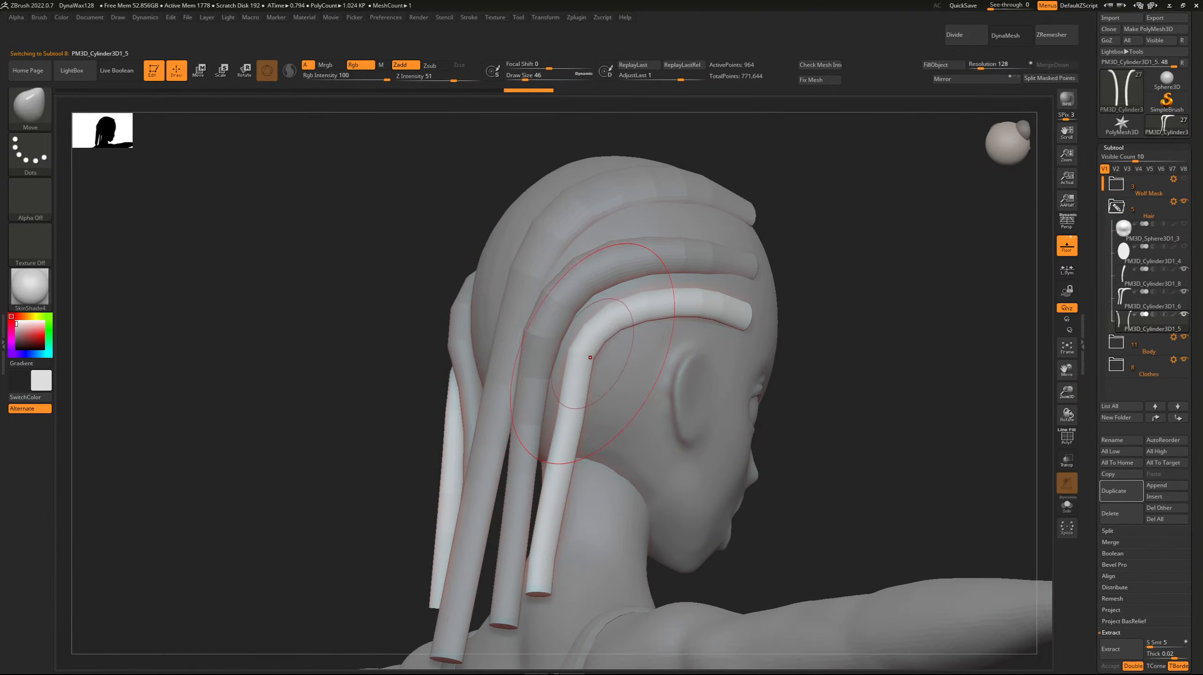
key("ctrl")
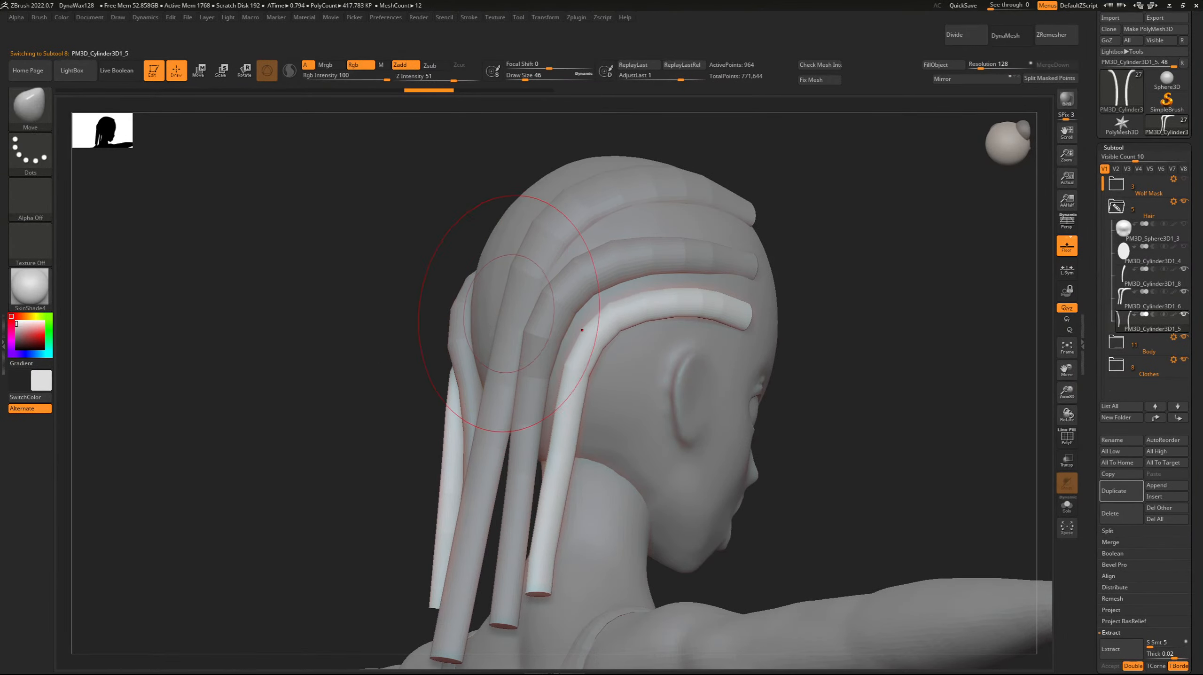
right_click_drag(506, 317, 633, 329)
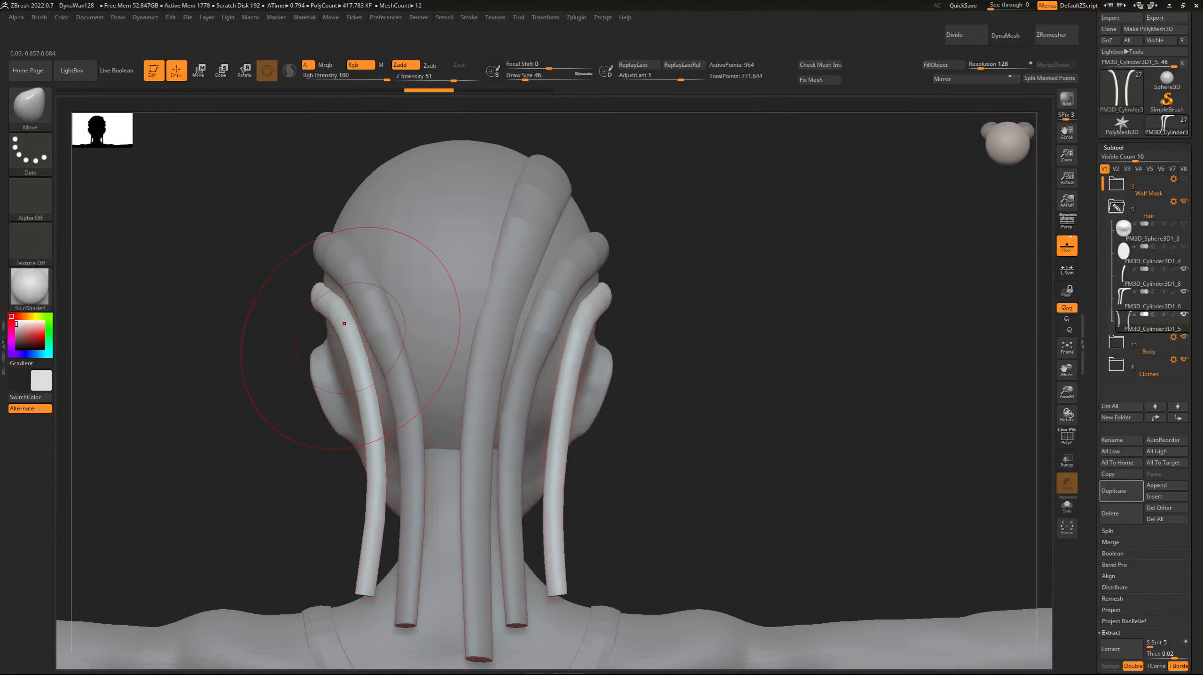
key("ctrl+z")
key("ctrl+z")
key("ctrl+z")
key("ctrl+z")
key("ctrl+z")
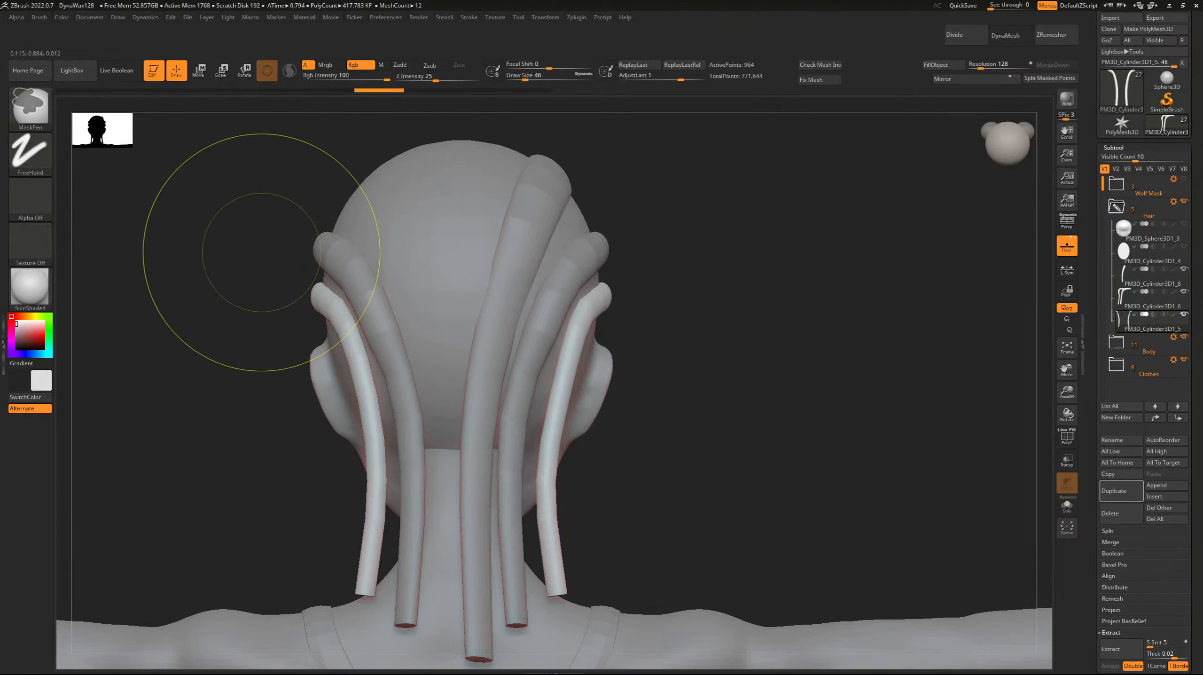
key("ctrl+shift+z")
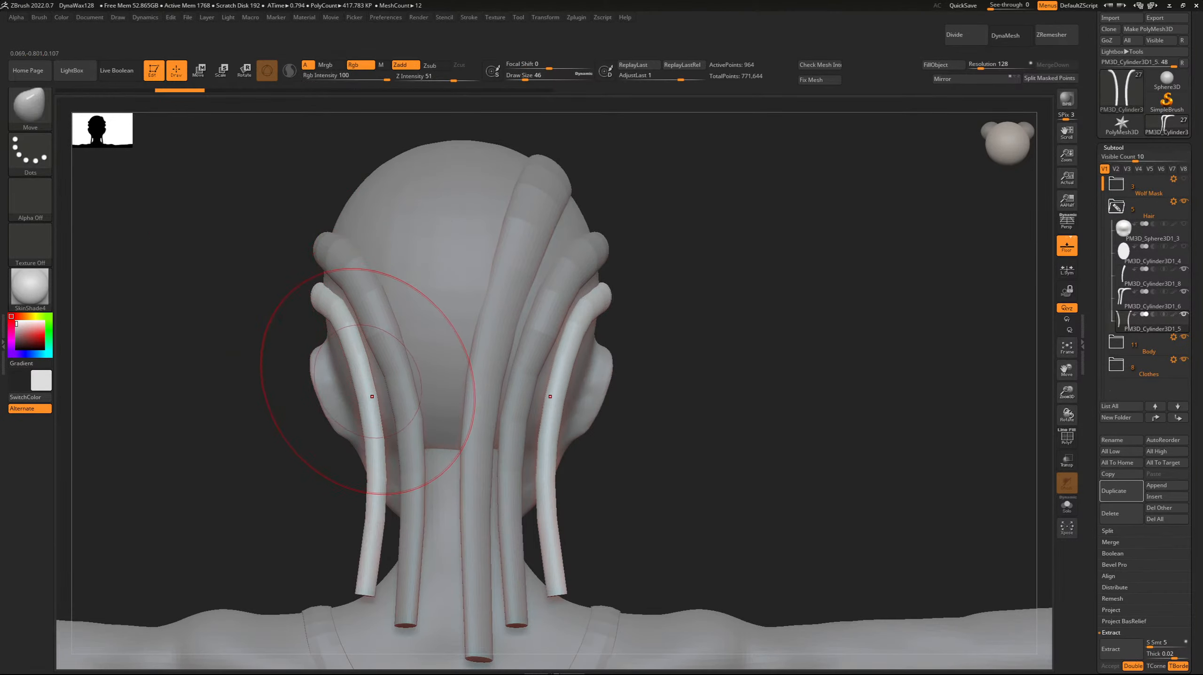
left_click_drag(362, 389, 357, 388)
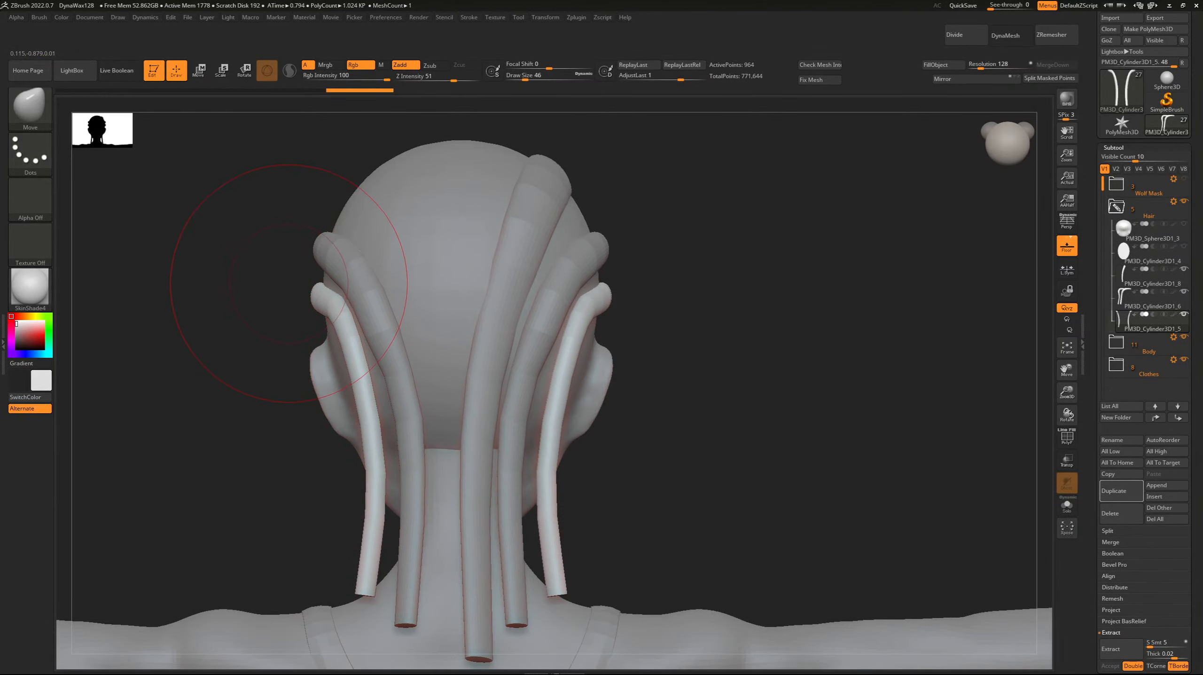
key("ctrl+z")
key("ctrl+z")
key("ctrl+z")
key("ctrl+shift+z")
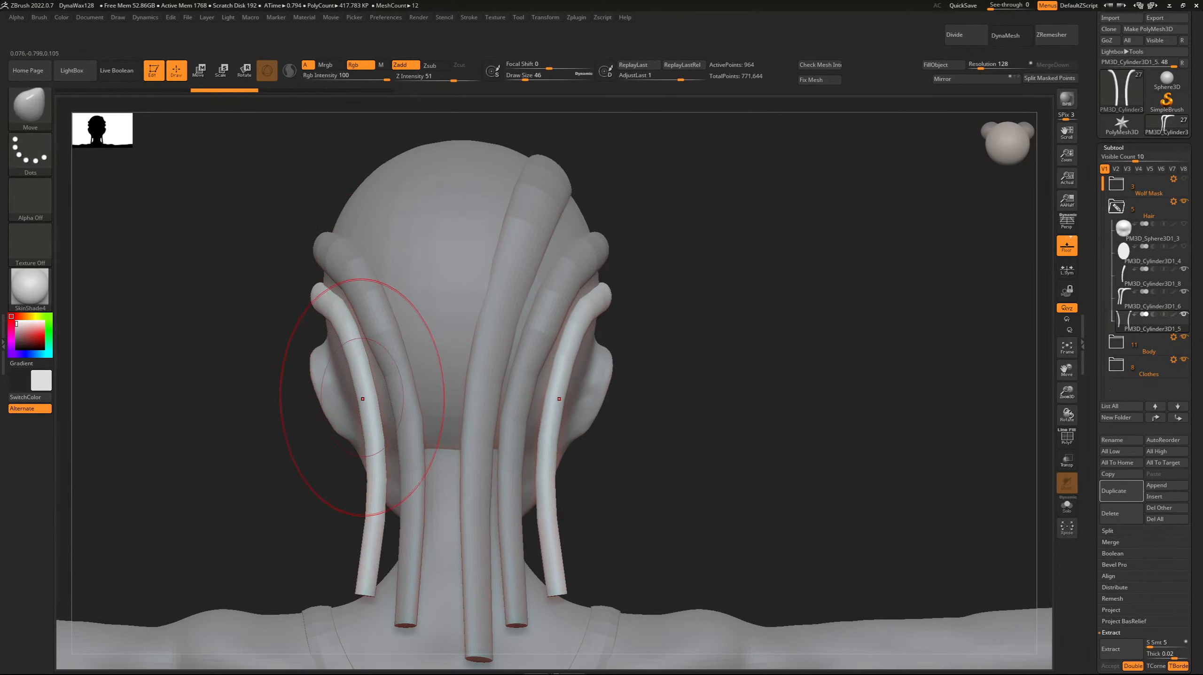
key("b")
key("i")
key("n")
left_click_drag(161, 215, 510, 363)
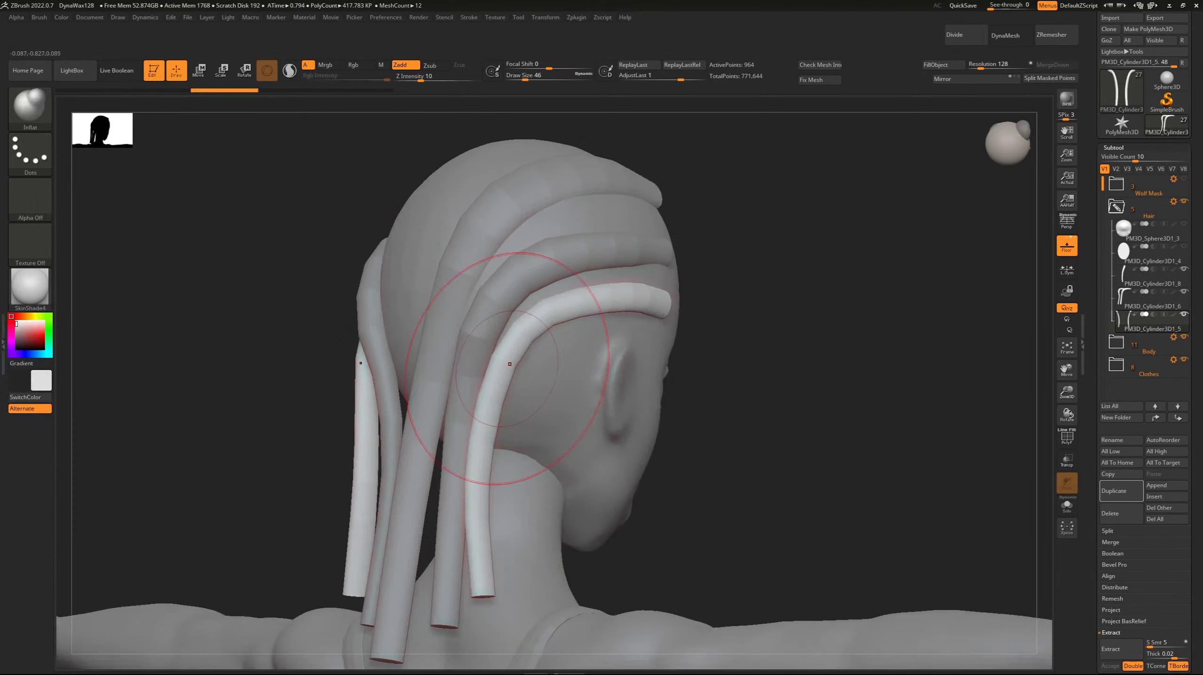
Reshape the lowest strand pair with the Move brush, pulling its middle and tail forward toward the nape.
key("b")
key("m")
key("v")
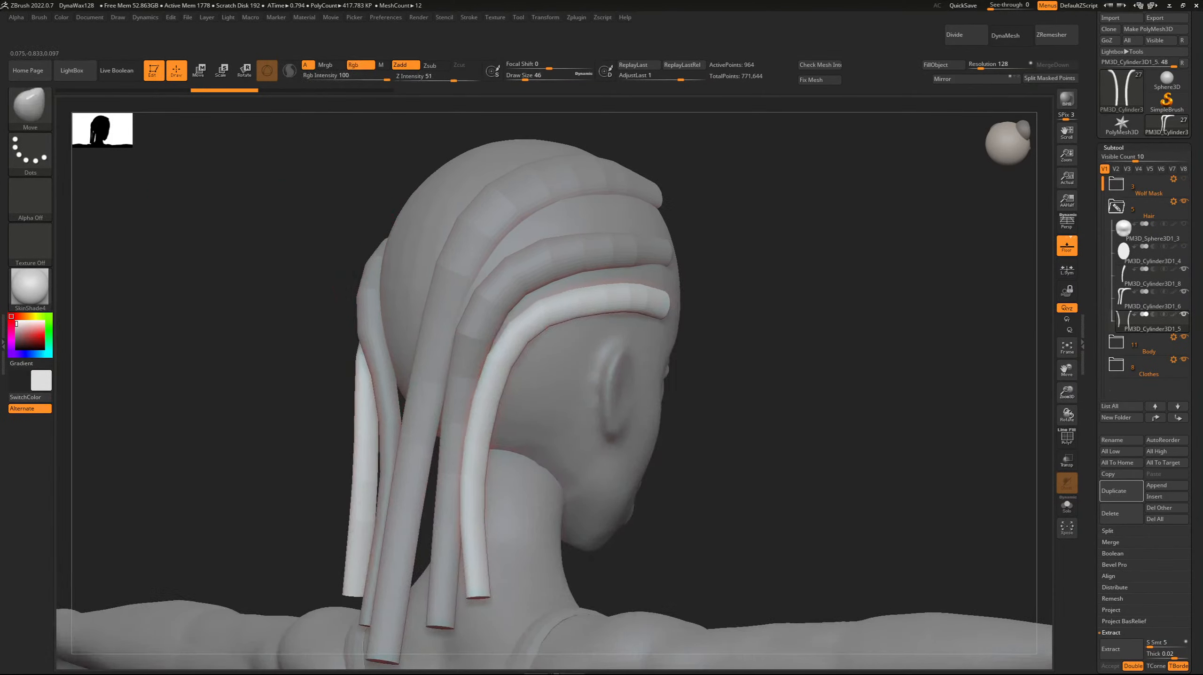
left_click_drag(303, 425, 227, 427, "shift")
left_click_drag(359, 445, 382, 443)
mouse_move(349, 560)
left_mouse_down()
mouse_move(350, 575)
mouse_move(364, 548)
left_mouse_up()
left_click_drag(368, 459, 374, 456)
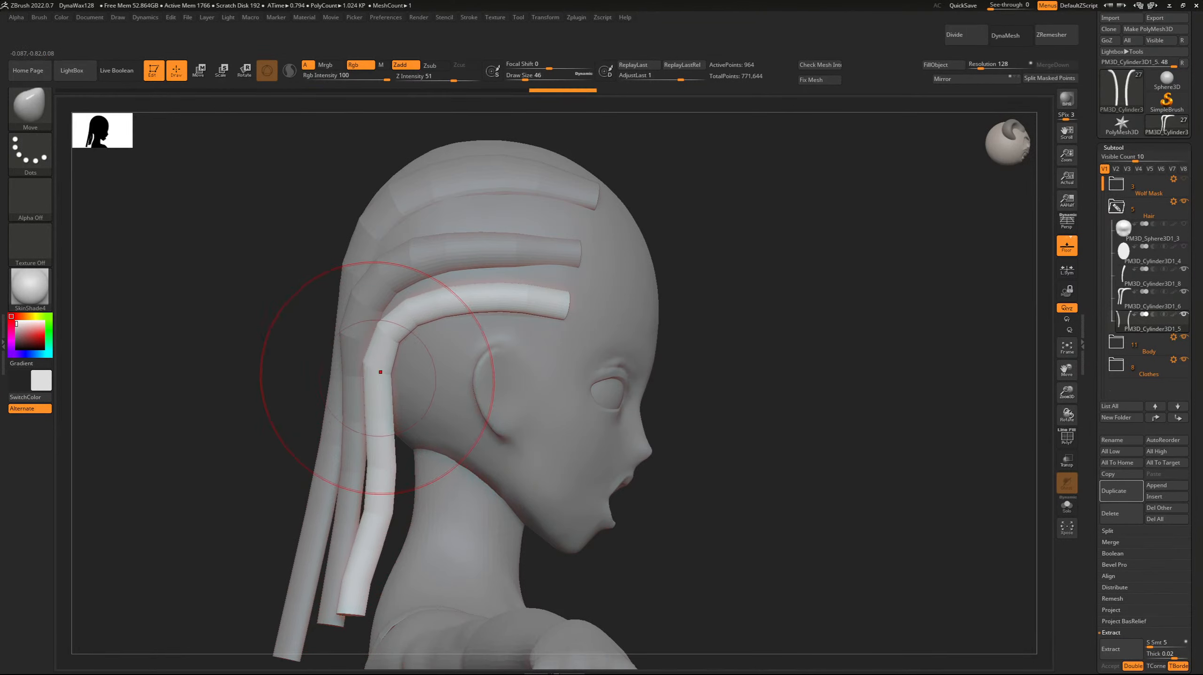
Push the lowest strand pair's upper bend behind the ear forward to smooth its downward curve.
left_click_drag(291, 304, 340, 302)
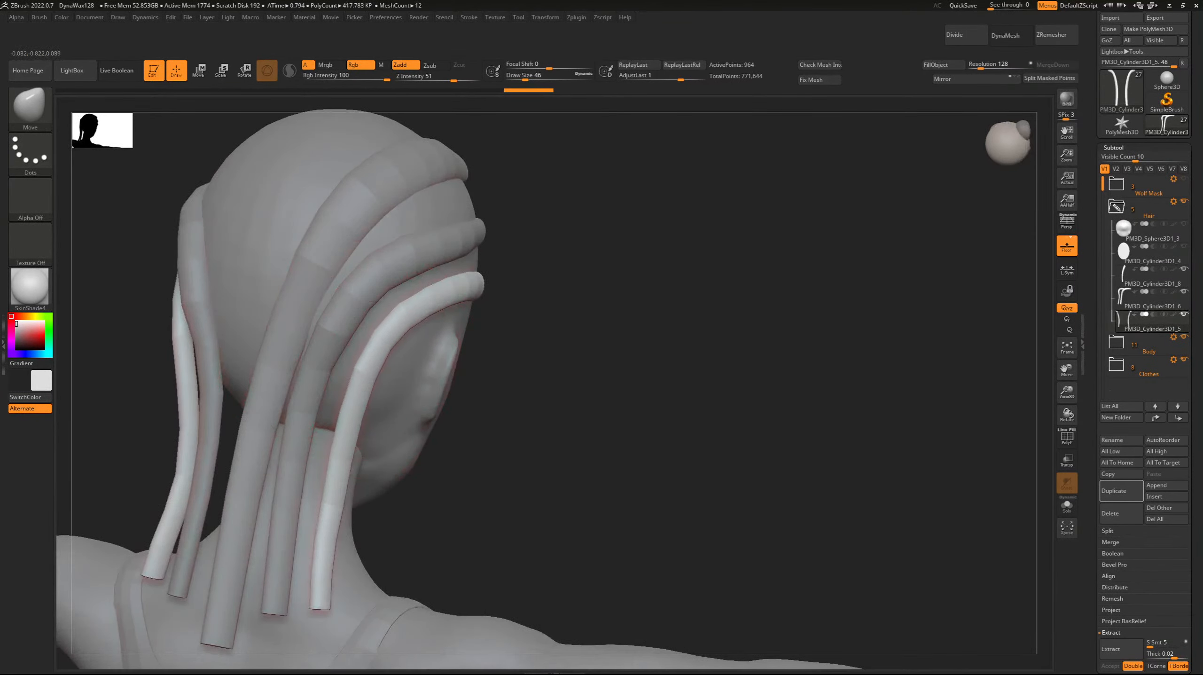
right_click_drag(385, 347, 298, 352)
left_click_drag(378, 396, 388, 395)
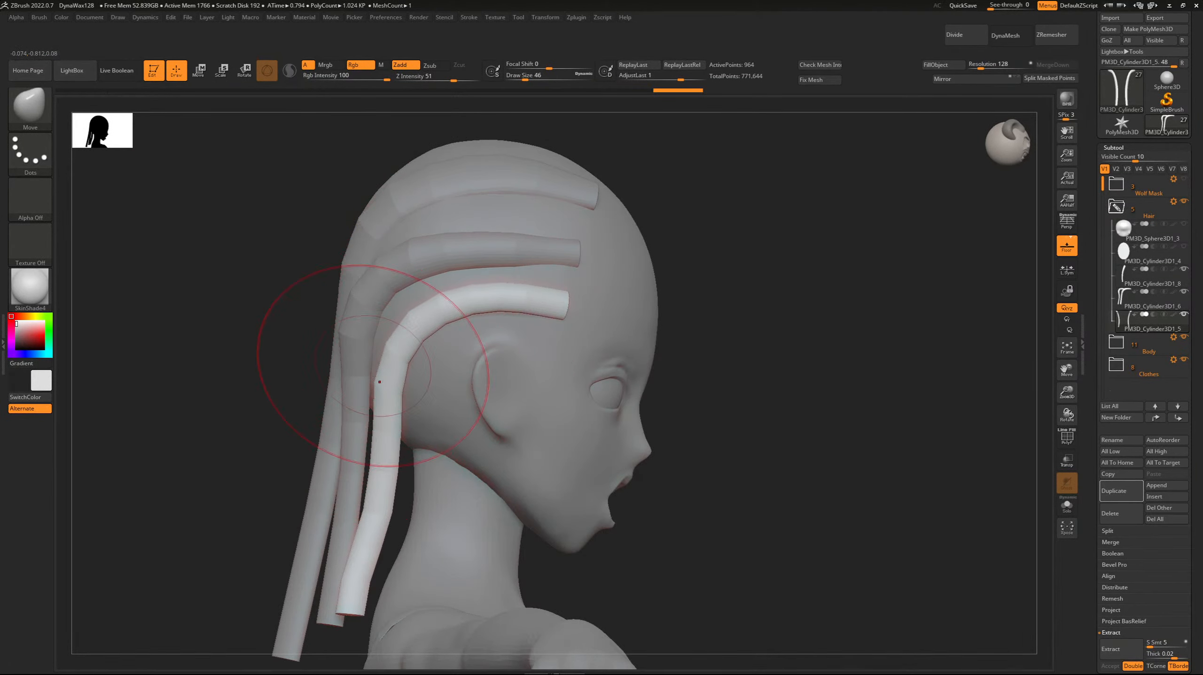
right_click_drag(376, 376, 425, 375)
right_click_drag(212, 246, 276, 244)
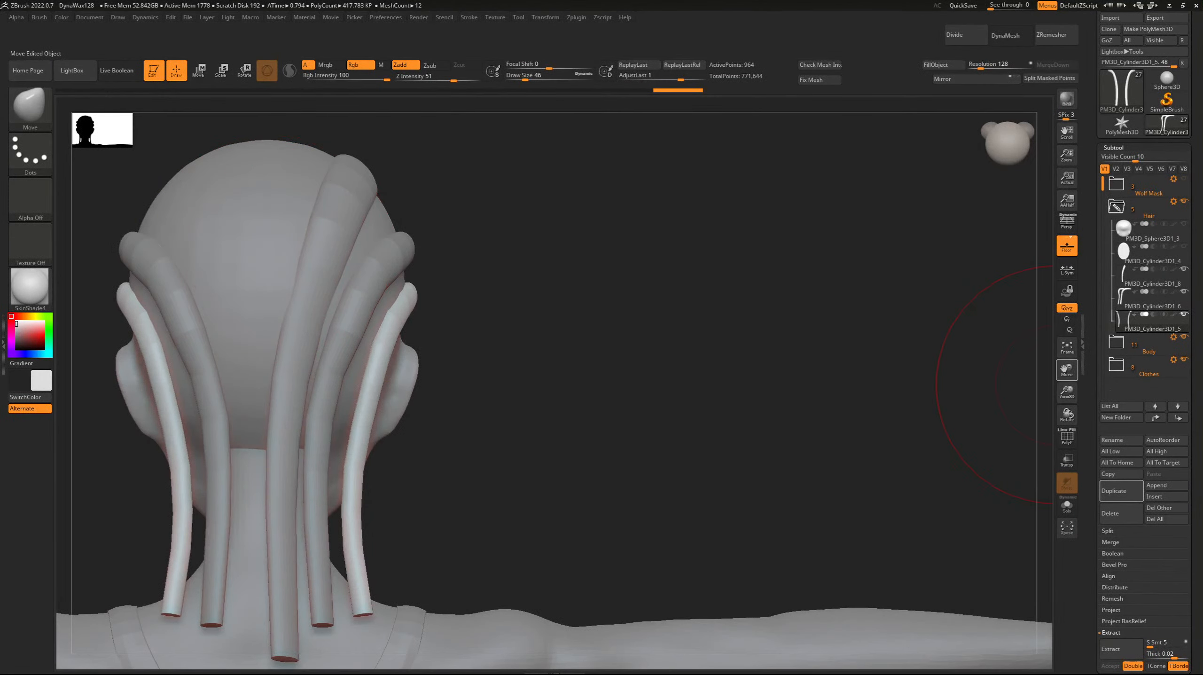
left_click_drag(1066, 368, 1148, 351)
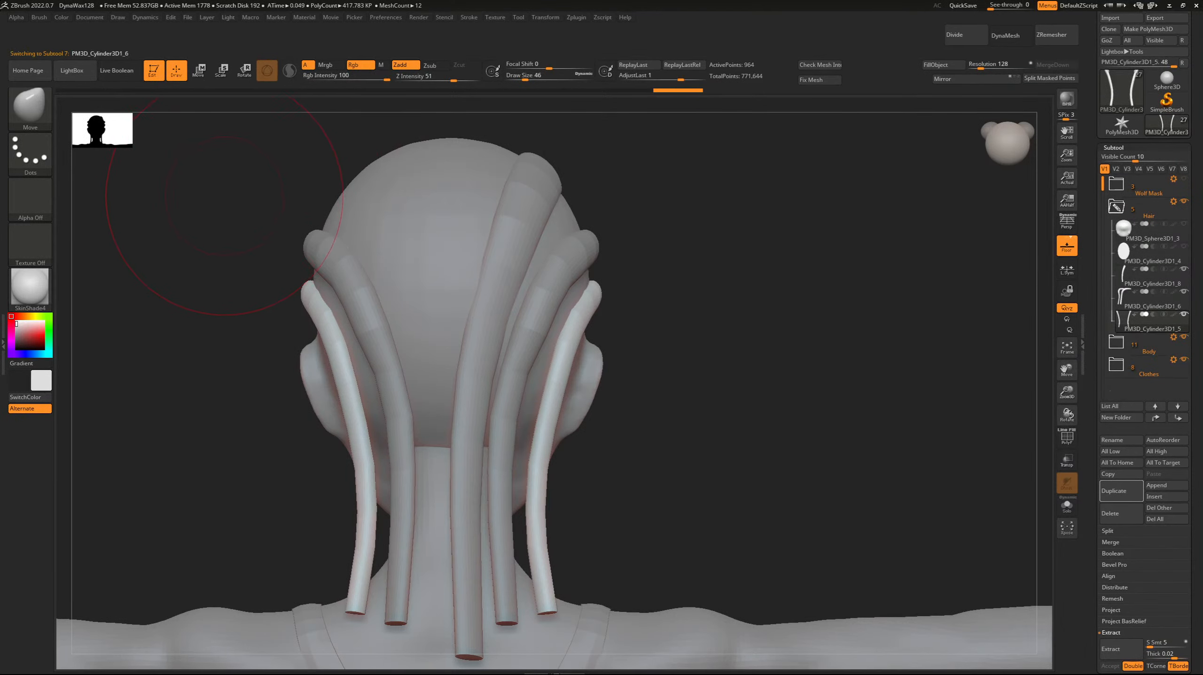
Mirror the crown strand to the other side of the head and delete the mirrored copy.
key("Up")
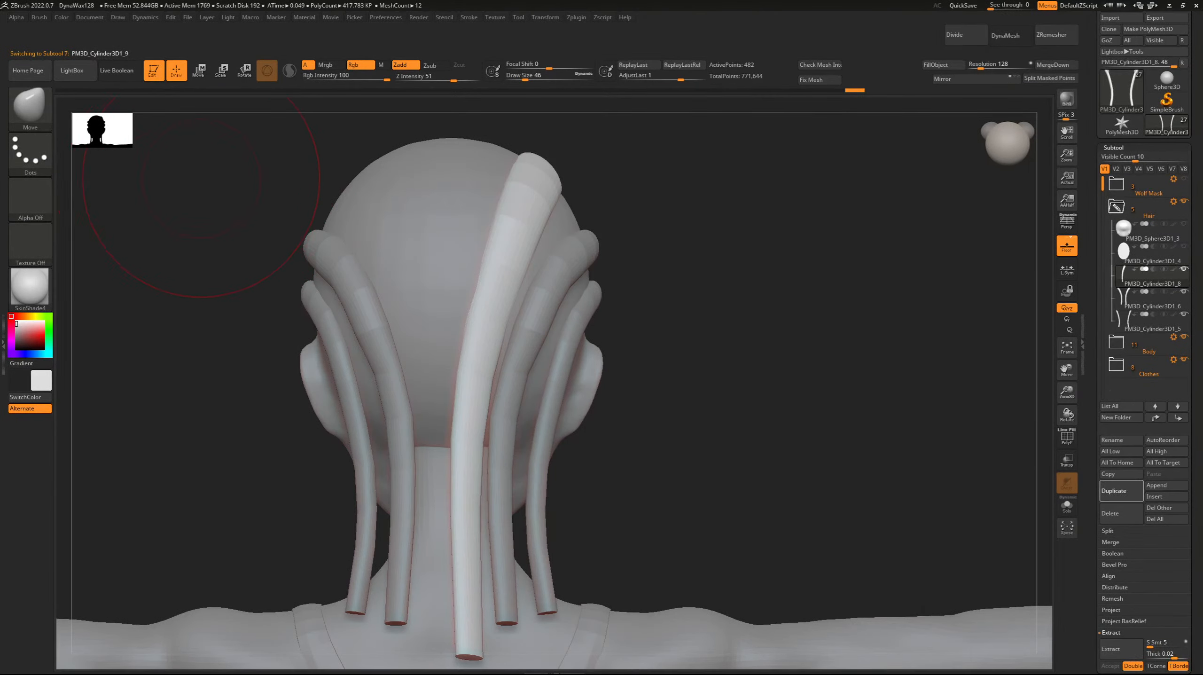
left_click(966, 78)
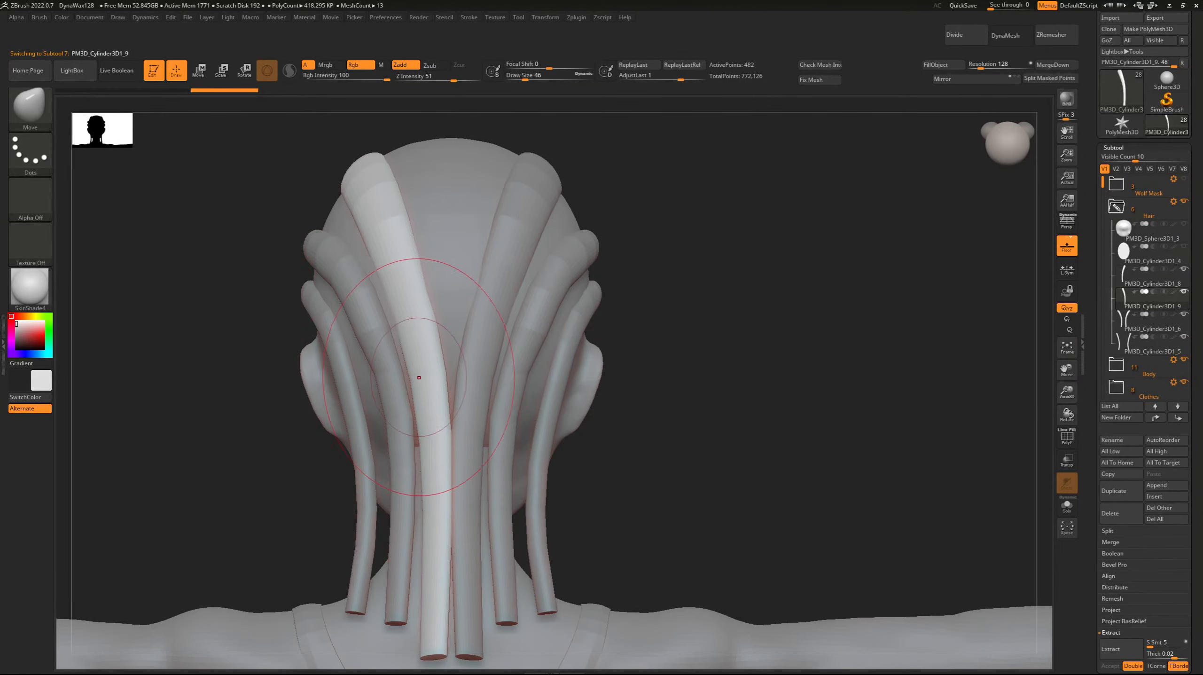
left_click_drag(176, 222, 185, 222)
left_click(1116, 513)
left_click(1034, 533)
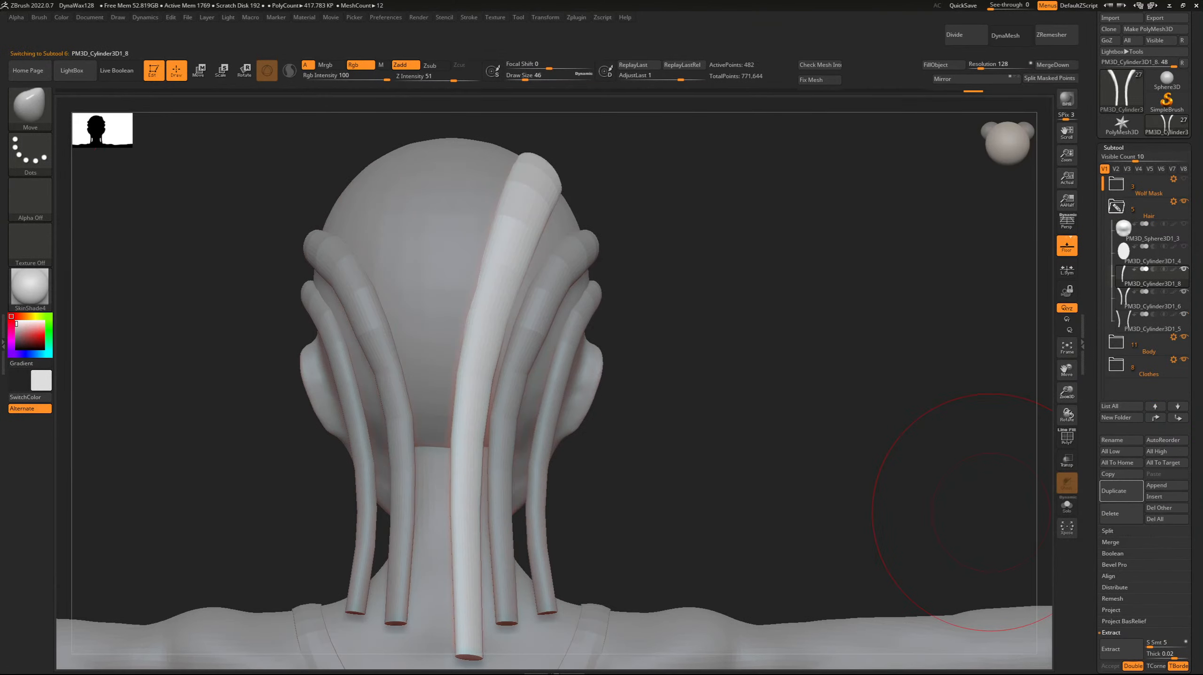
Make the middle strand pair active and refine its tail, rear bend and upper side with the Move brush for a smoother curve.
mouse_move(216, 232)
left_mouse_down()
mouse_move(206, 241)
mouse_move(225, 245)
left_mouse_up()
left_click(516, 373, "alt")
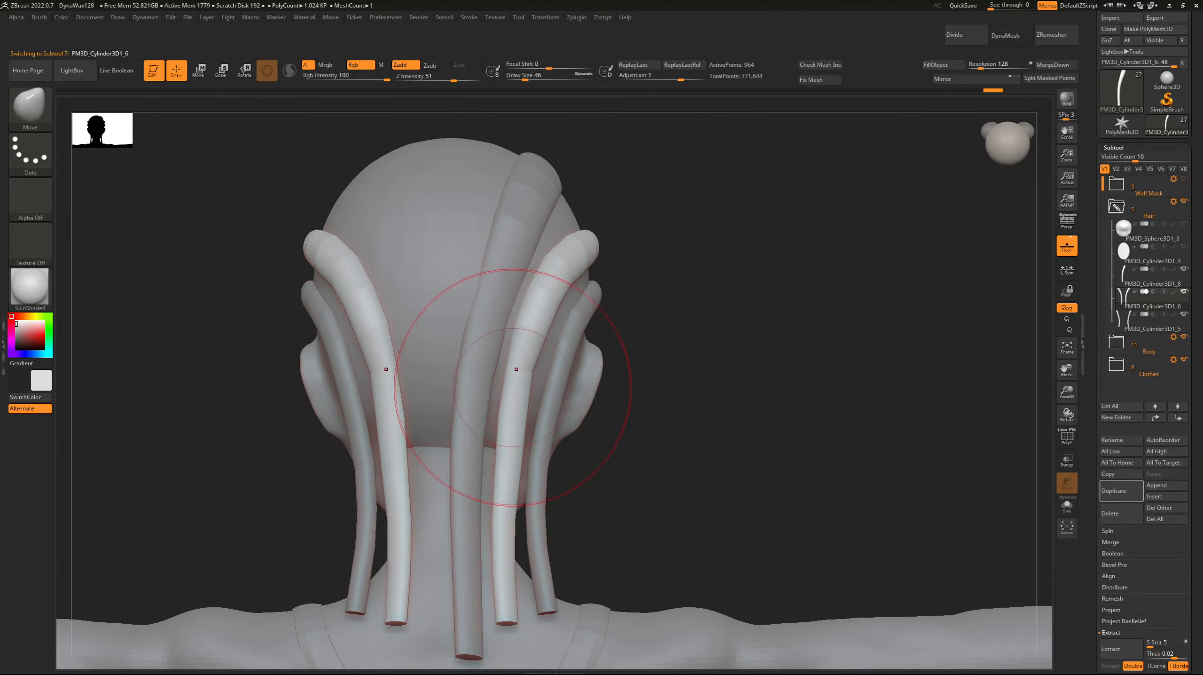
right_click_drag(513, 388, 453, 381)
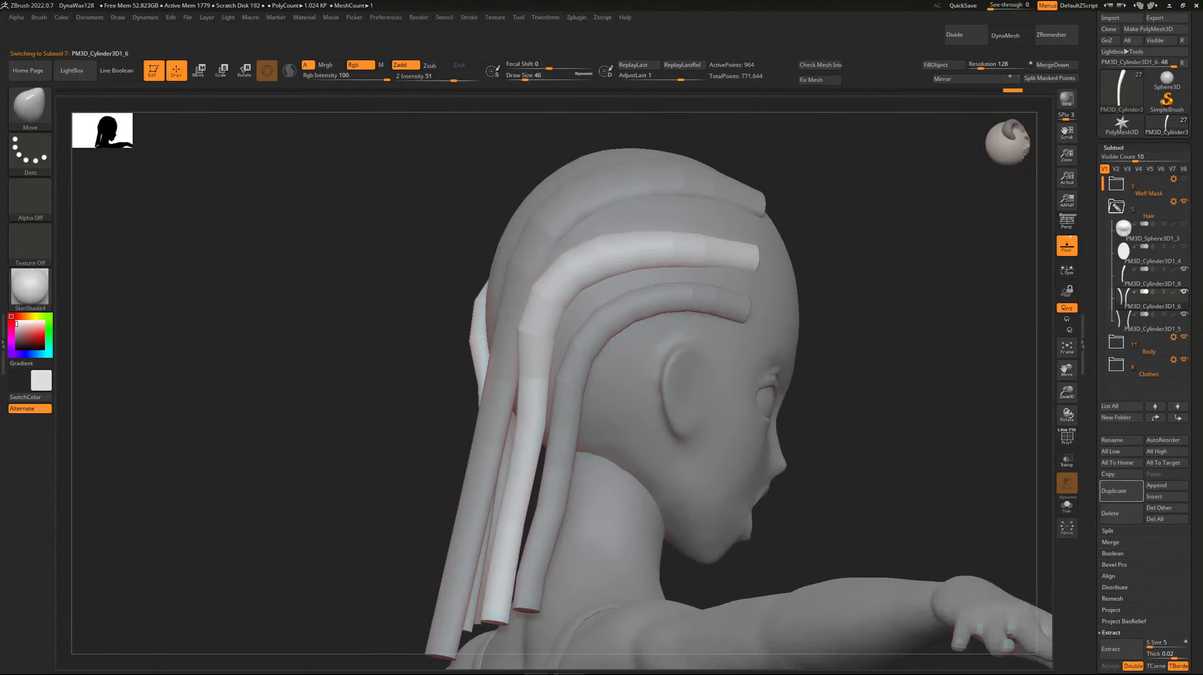
left_click_drag(515, 502, 529, 515)
left_click_drag(515, 340, 518, 337)
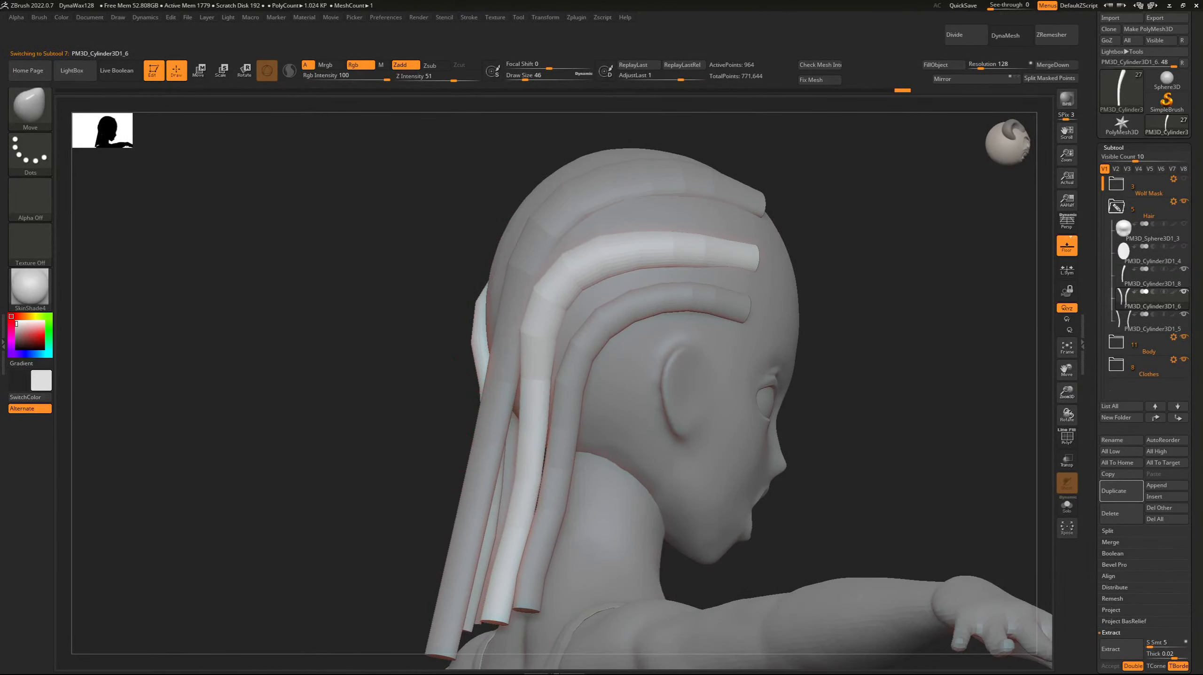
right_click_drag(591, 264, 652, 262)
left_click_drag(534, 295, 542, 300)
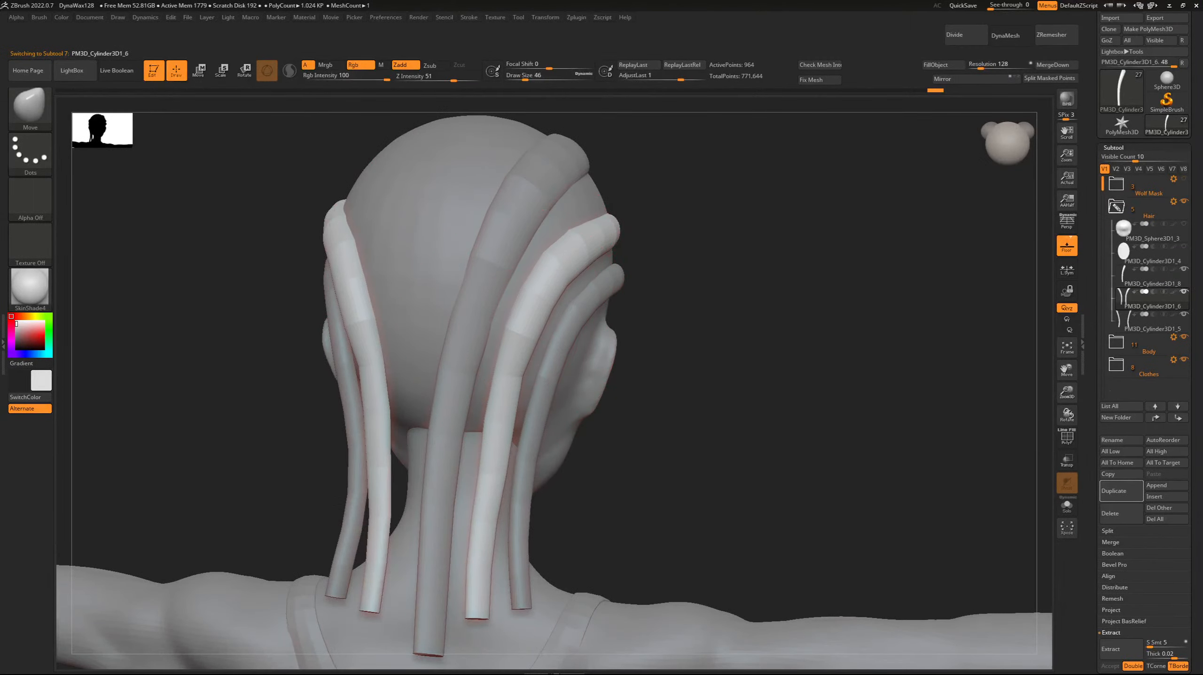
mouse_move(470, 296)
right_mouse_down()
mouse_move(359, 301)
mouse_move(212, 208)
mouse_move(384, 322)
right_mouse_up()
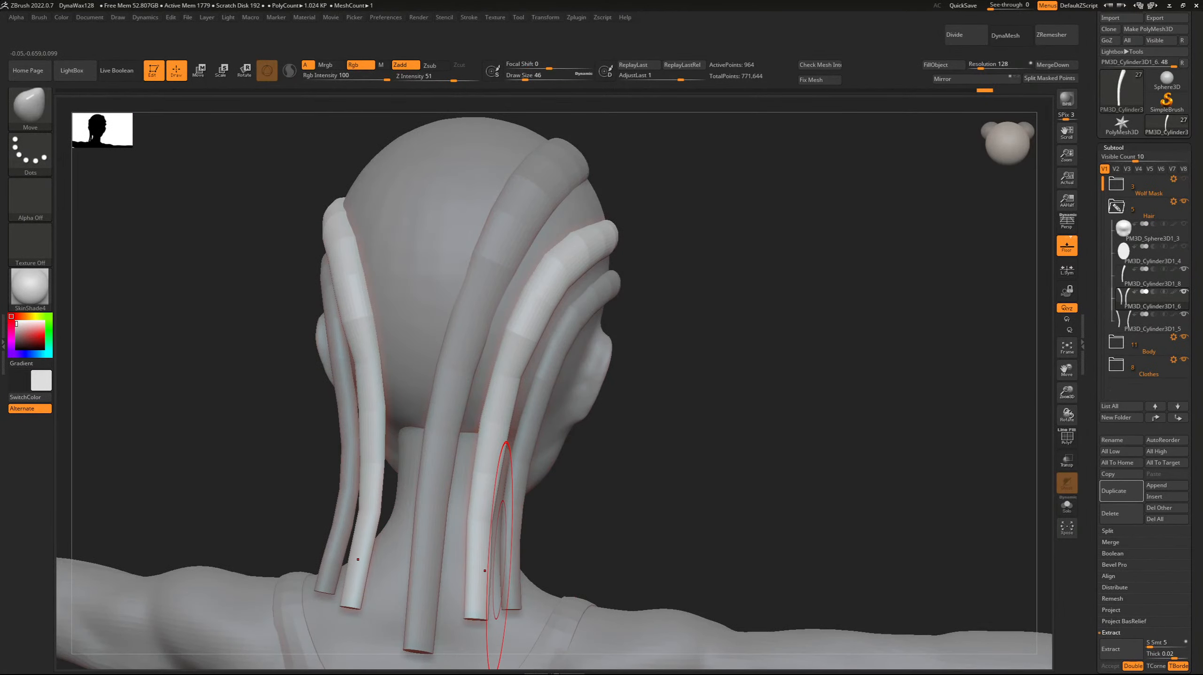
Make the crown strand active and pull its tail slightly away from the centre line of the neck with the Move brush.
left_click(442, 366, "alt")
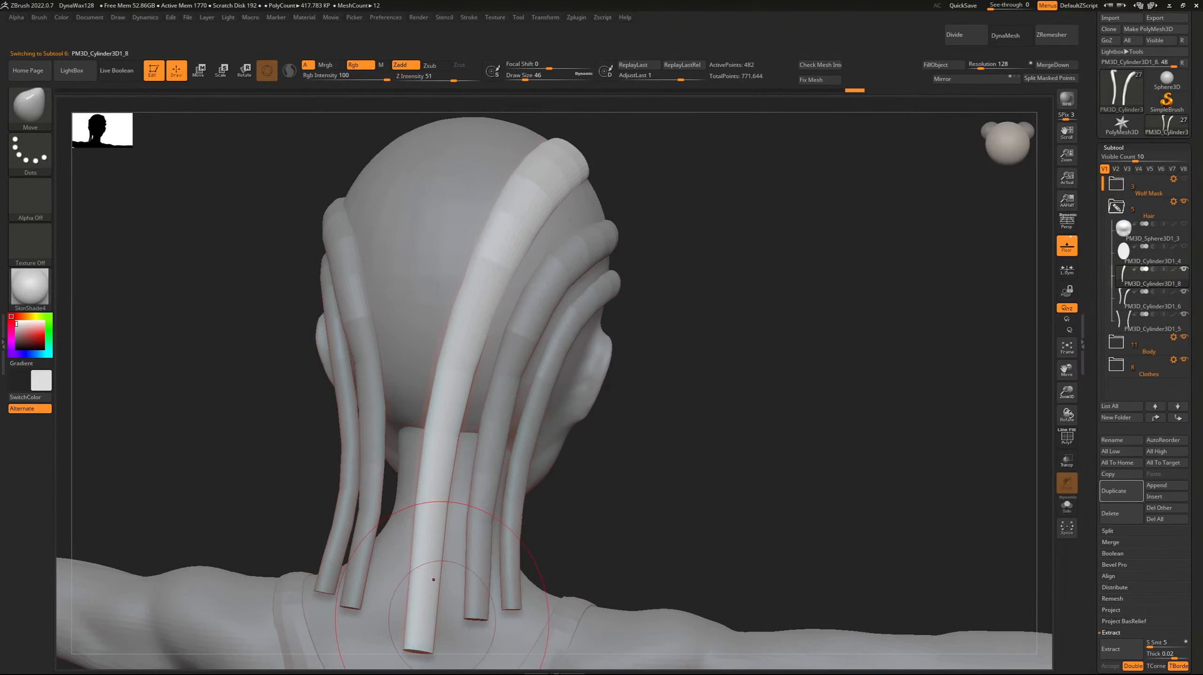
mouse_move(913, 403)
left_mouse_down()
mouse_move(927, 444)
mouse_move(938, 430)
left_mouse_up()
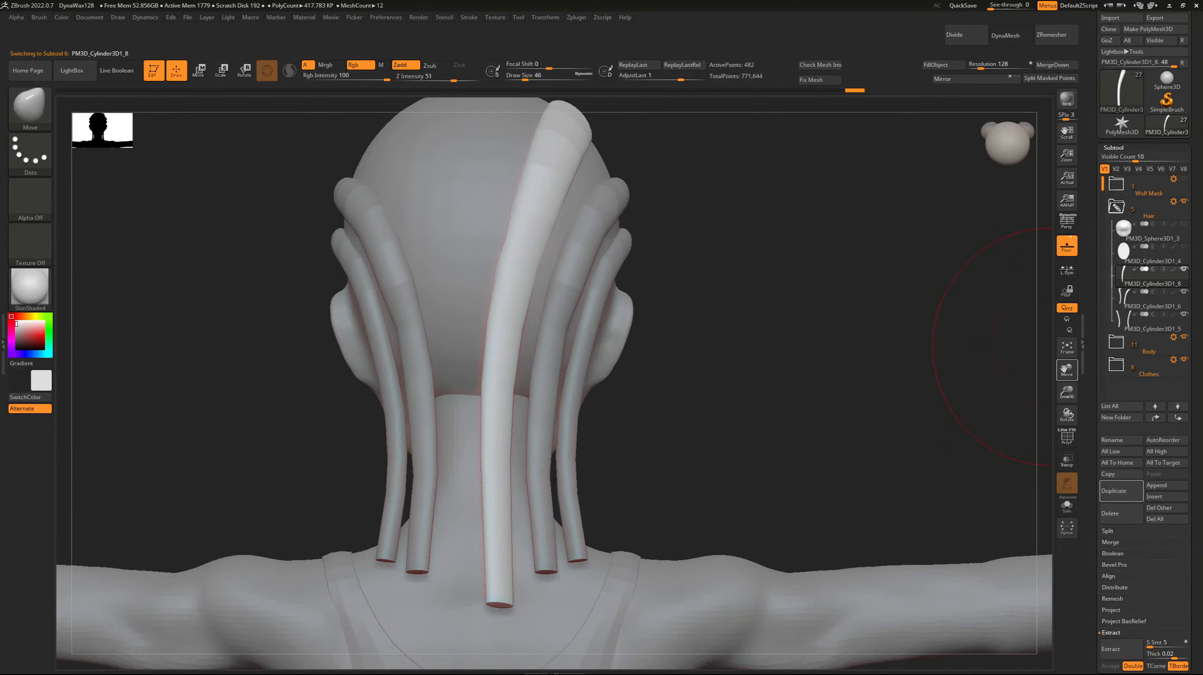
left_click_drag(499, 601, 508, 597)
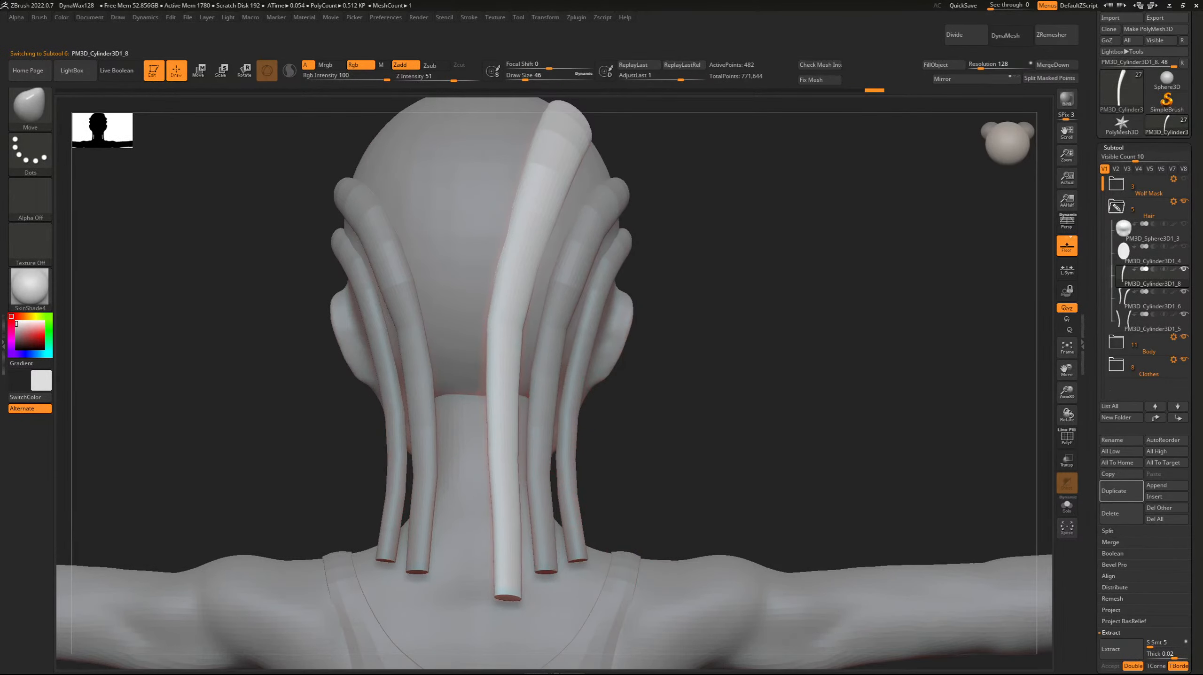
left_click_drag(950, 345, 888, 373)
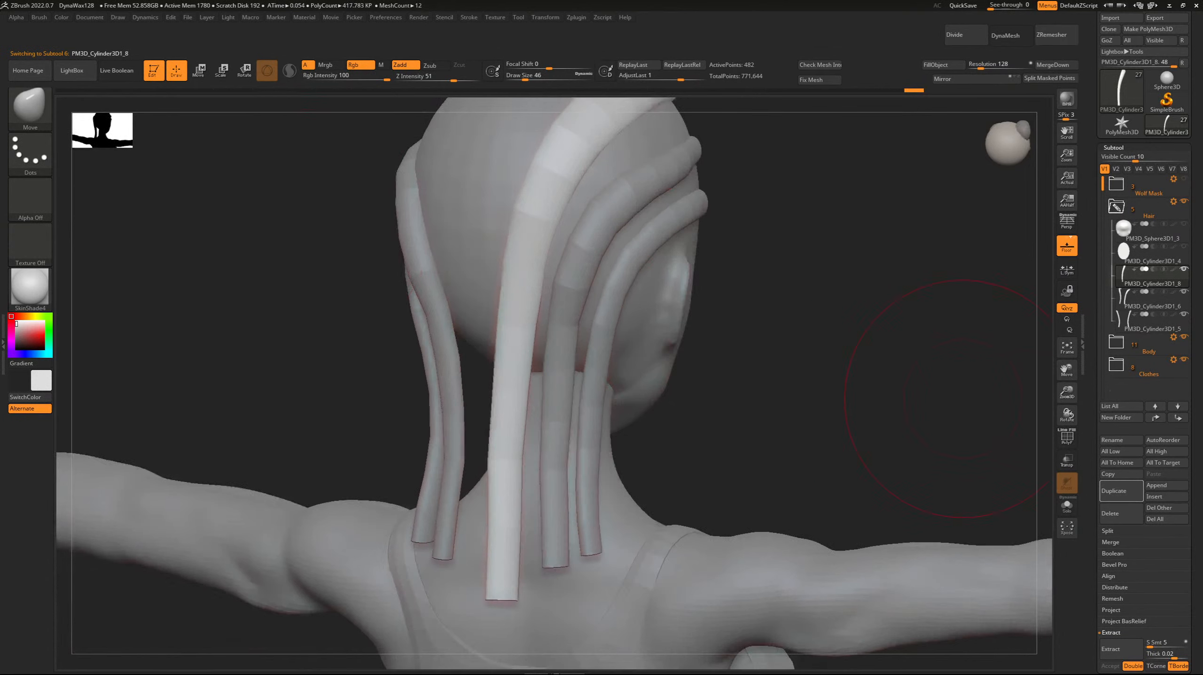
left_click_drag(1066, 371, 982, 487)
left_click_drag(928, 455, 259, 209)
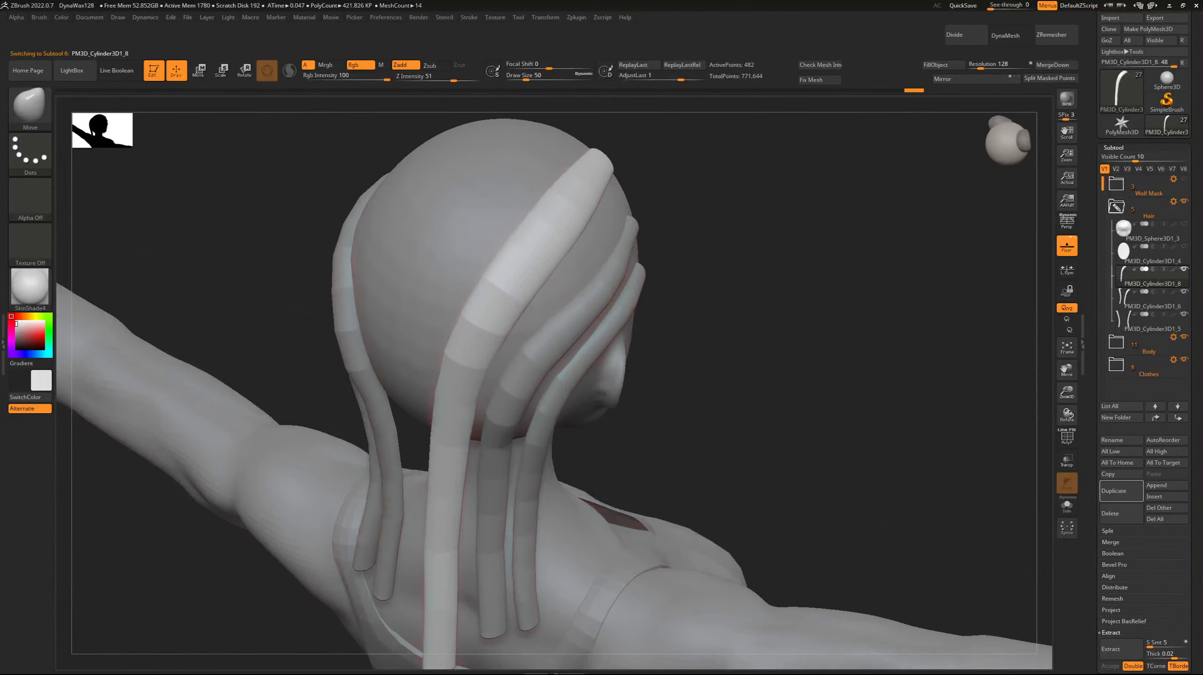
Reshape the crown strand's upper section with the Move brush at draw size 50, lowering its front part along the side of the head.
mouse_move(527, 234)
left_mouse_down()
mouse_move(543, 246)
mouse_move(578, 241)
left_mouse_up()
left_click_drag(269, 198, 268, 147)
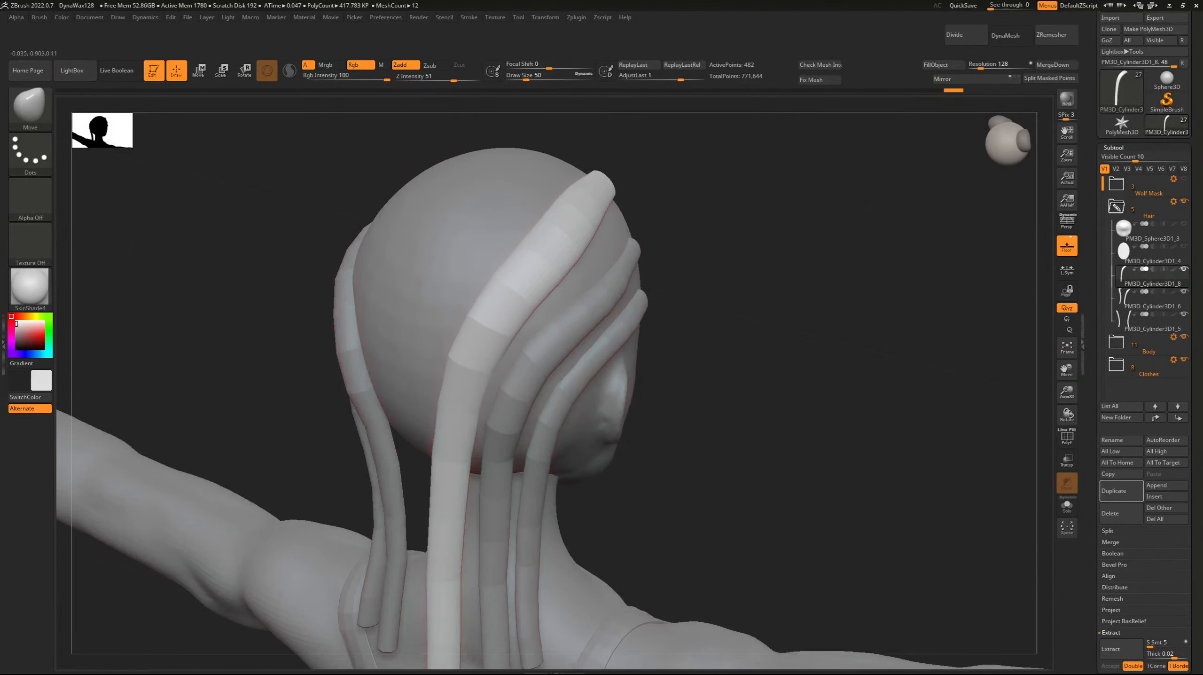
left_click_drag(727, 373, 364, 264)
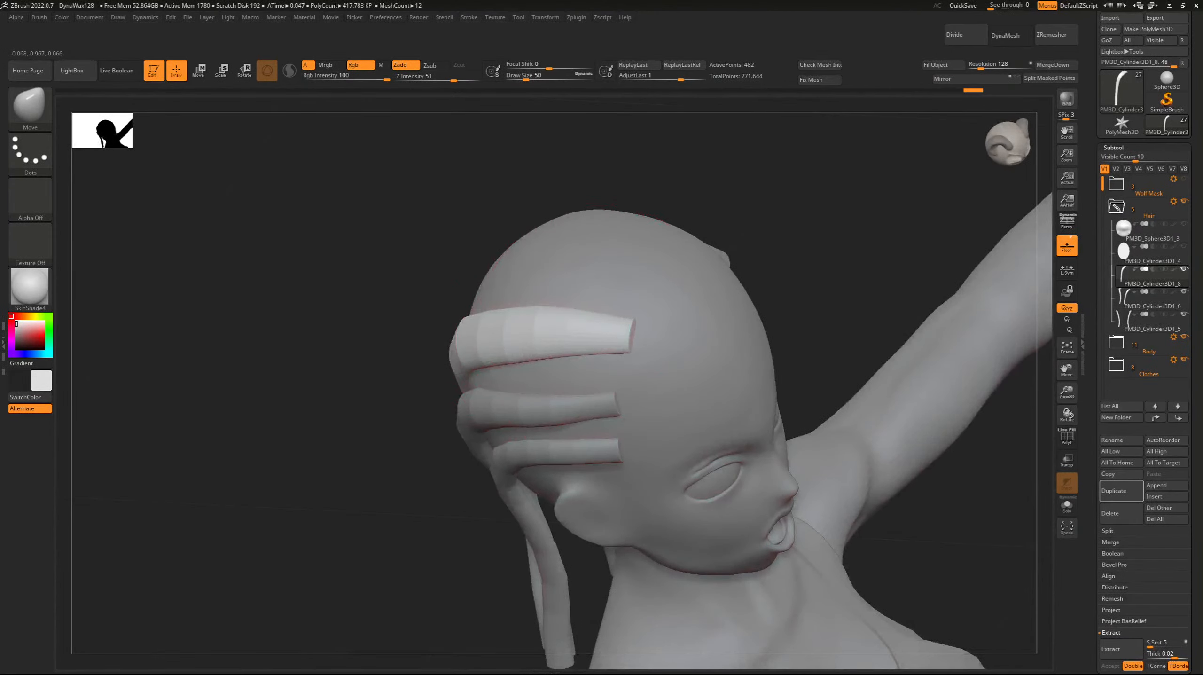
left_click_drag(586, 323, 585, 335)
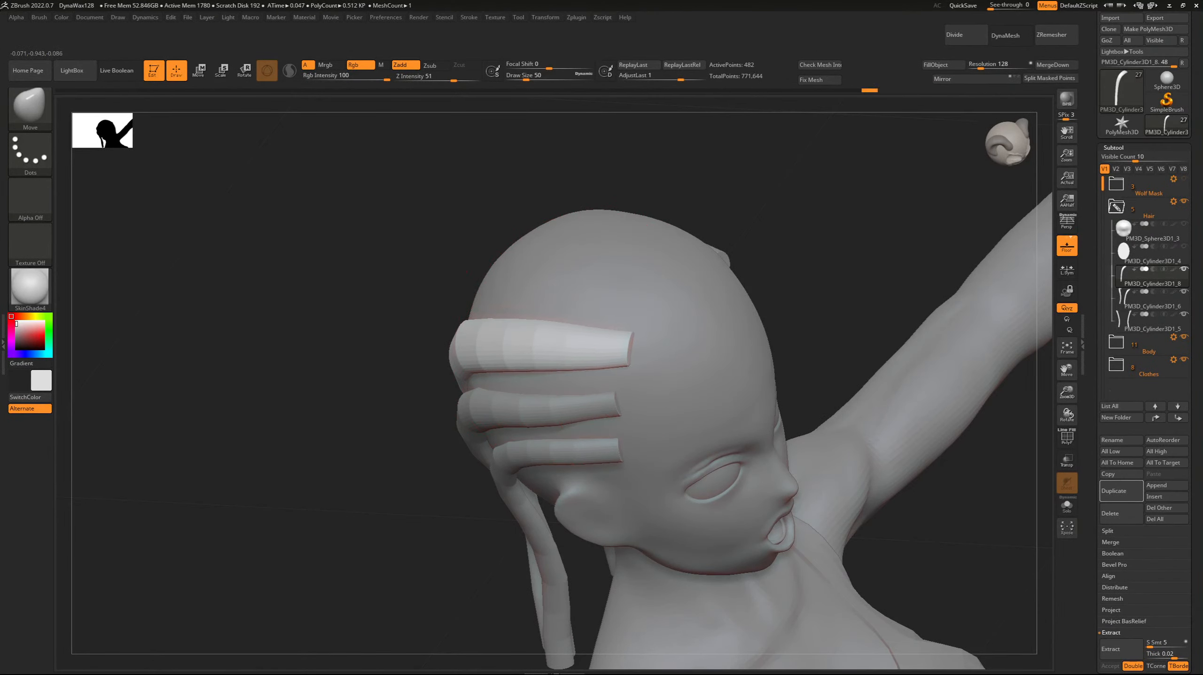
left_click_drag(288, 288, 378, 222)
left_click_drag(421, 351, 424, 358)
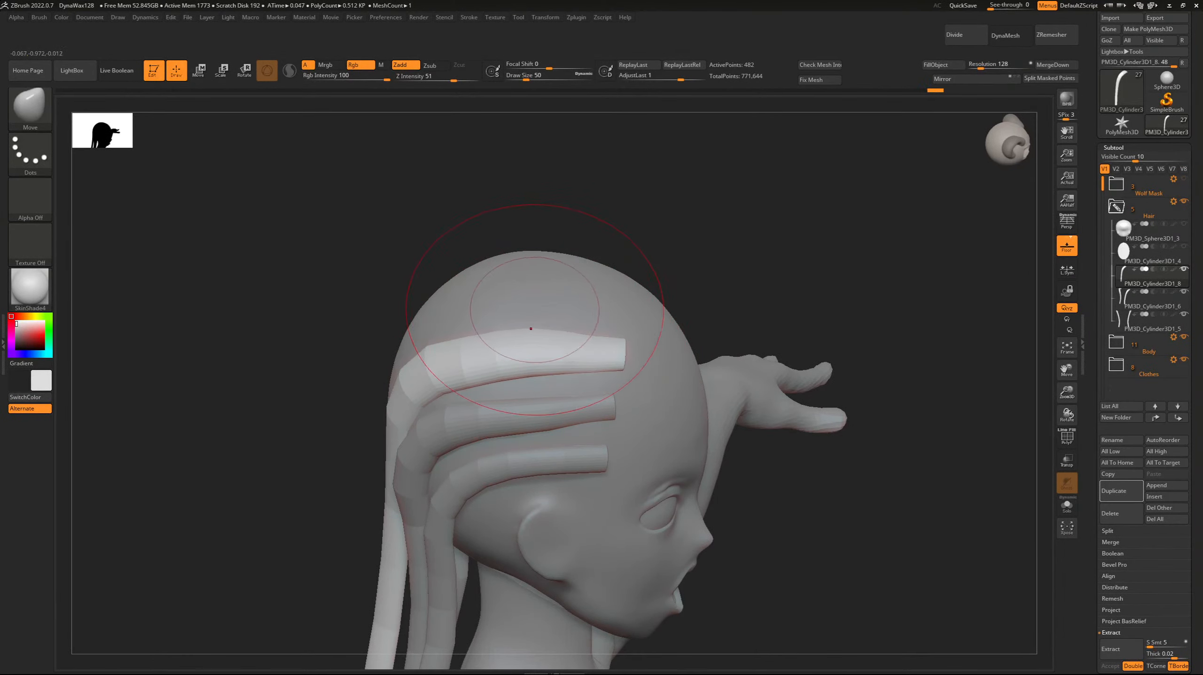
Fit the crown strand's front end against the scalp with the Move brush, reducing the draw size from 46 to 26.
left_click_drag(284, 377, 165, 374)
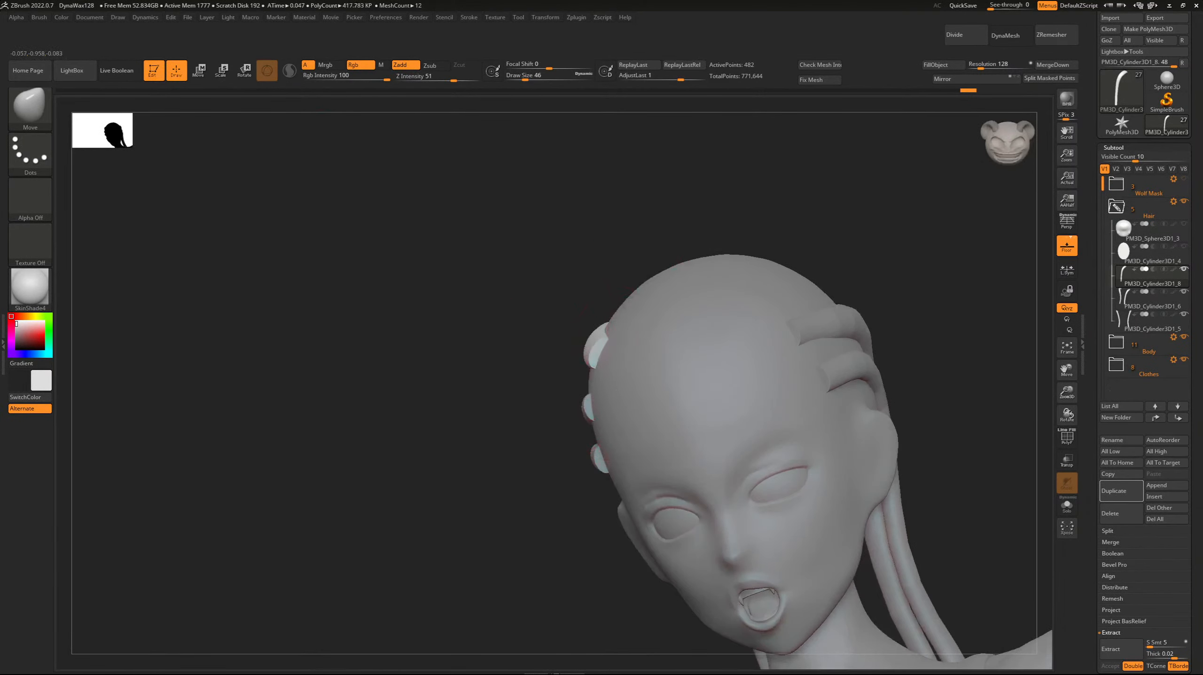
left_click_drag(576, 316, 621, 318)
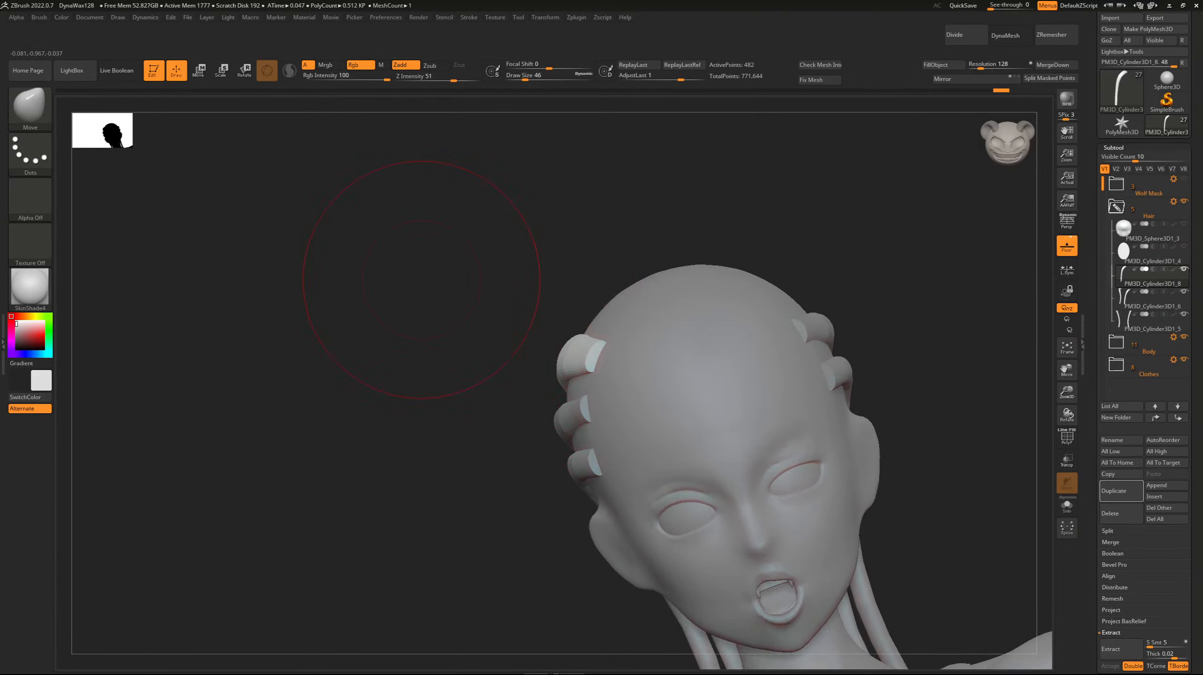
left_click_drag(422, 279, 554, 338)
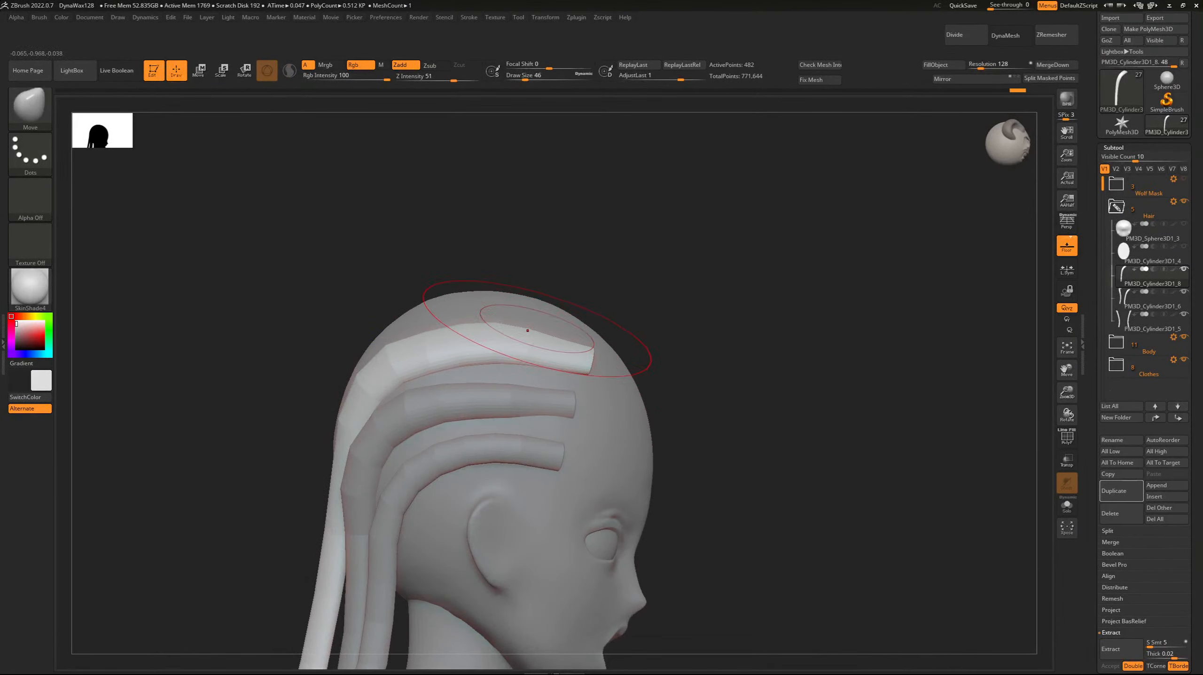
left_click_drag(709, 341, 584, 366)
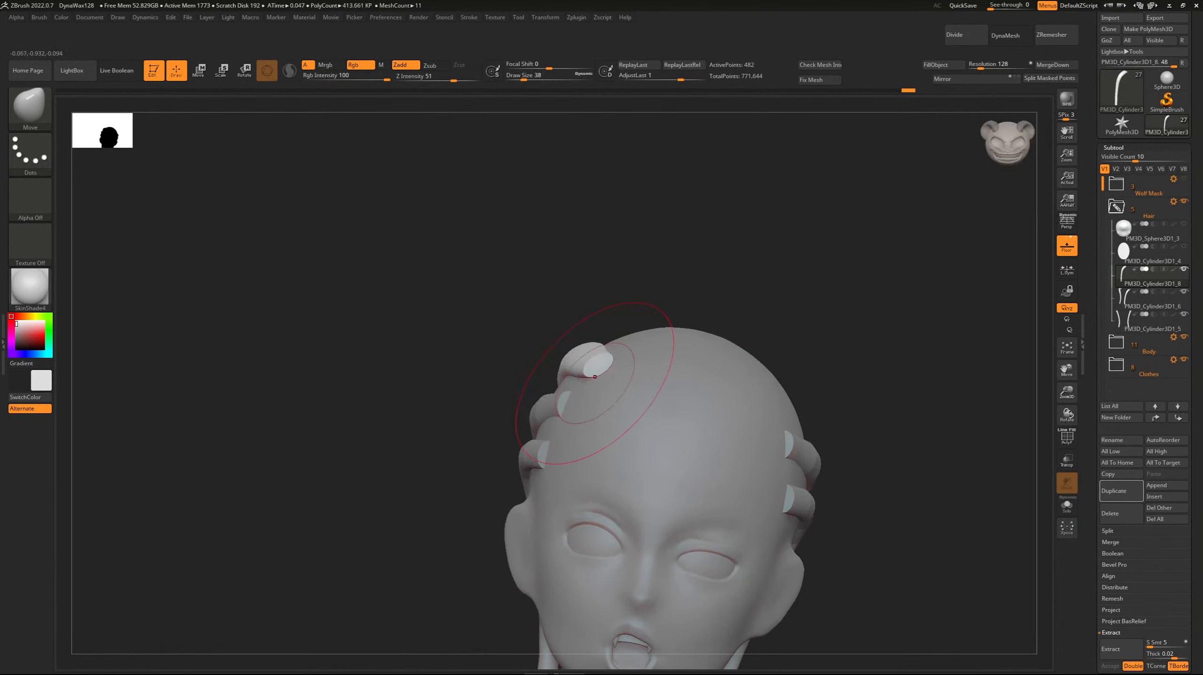
left_click_drag(449, 294, 549, 342)
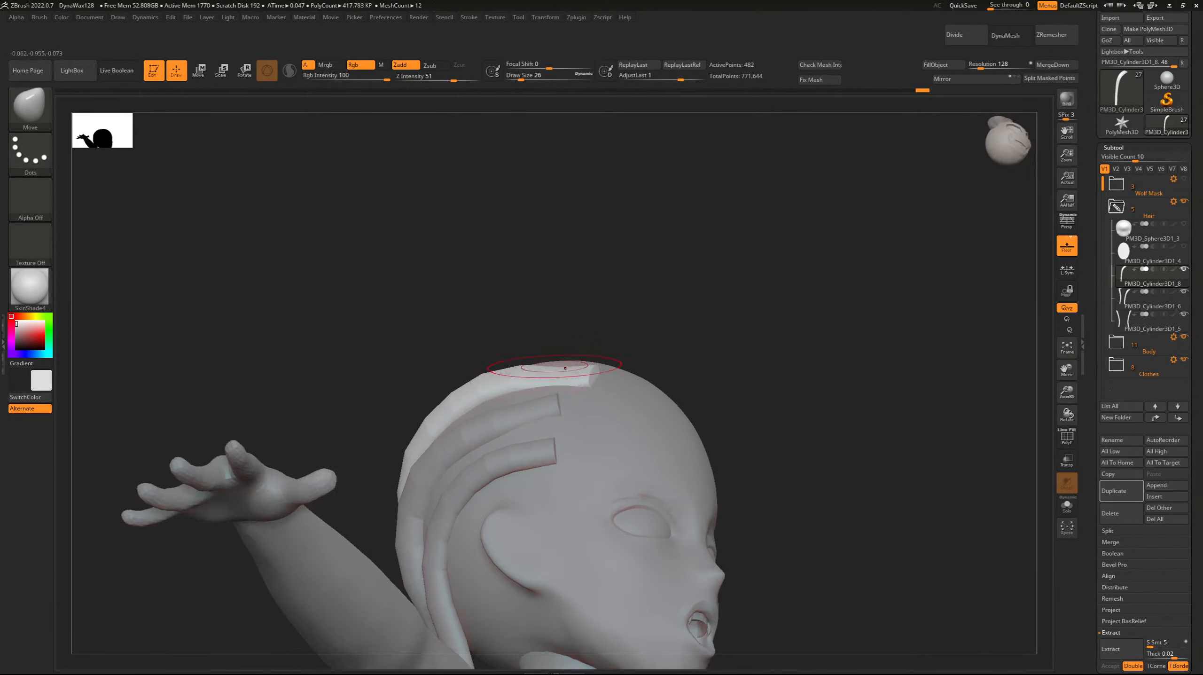
mouse_move(265, 269)
left_mouse_down()
mouse_move(292, 307)
mouse_move(378, 340)
mouse_move(416, 331)
left_mouse_up()
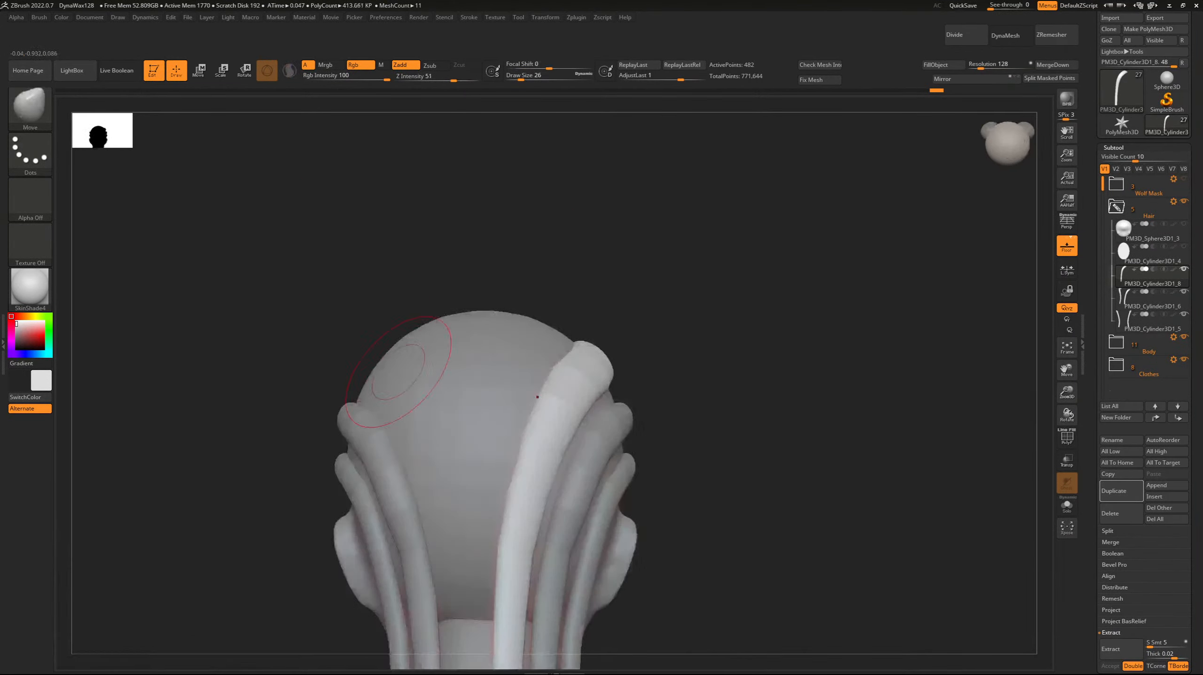
Duplicate the crown strand, mirror the copy to the other side of the head, and merge both into one subtool.
key("ctrl+shift+d")
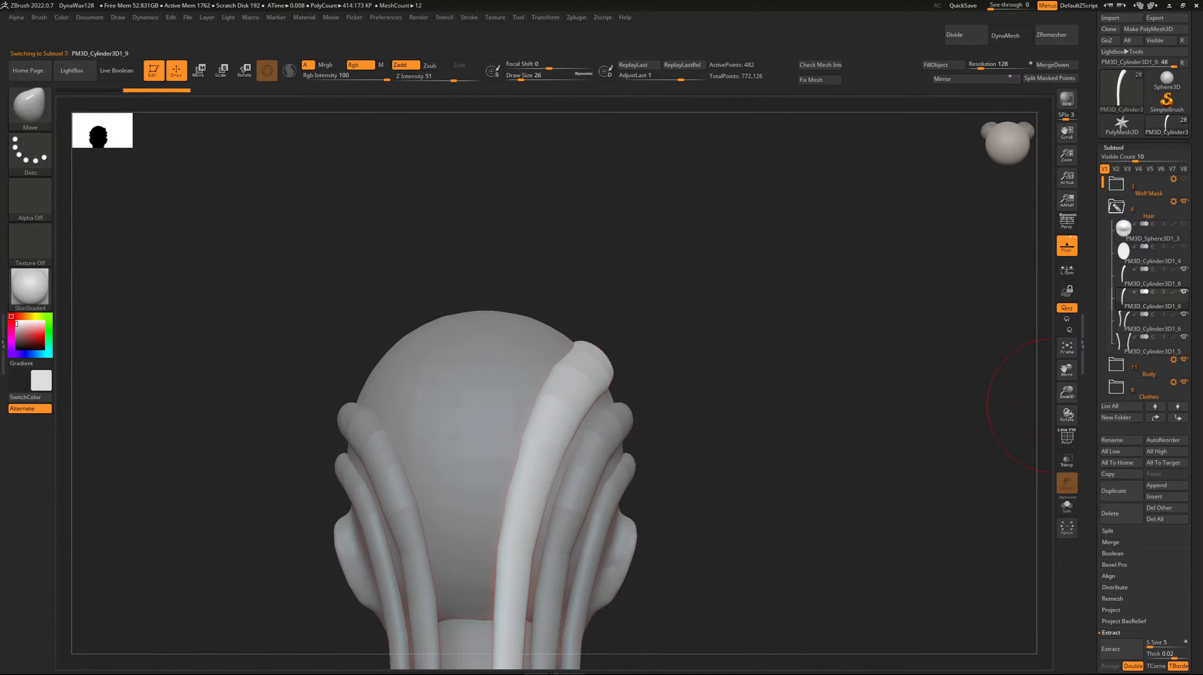
left_click(971, 80)
left_click_drag(1043, 351, 1051, 317, "alt")
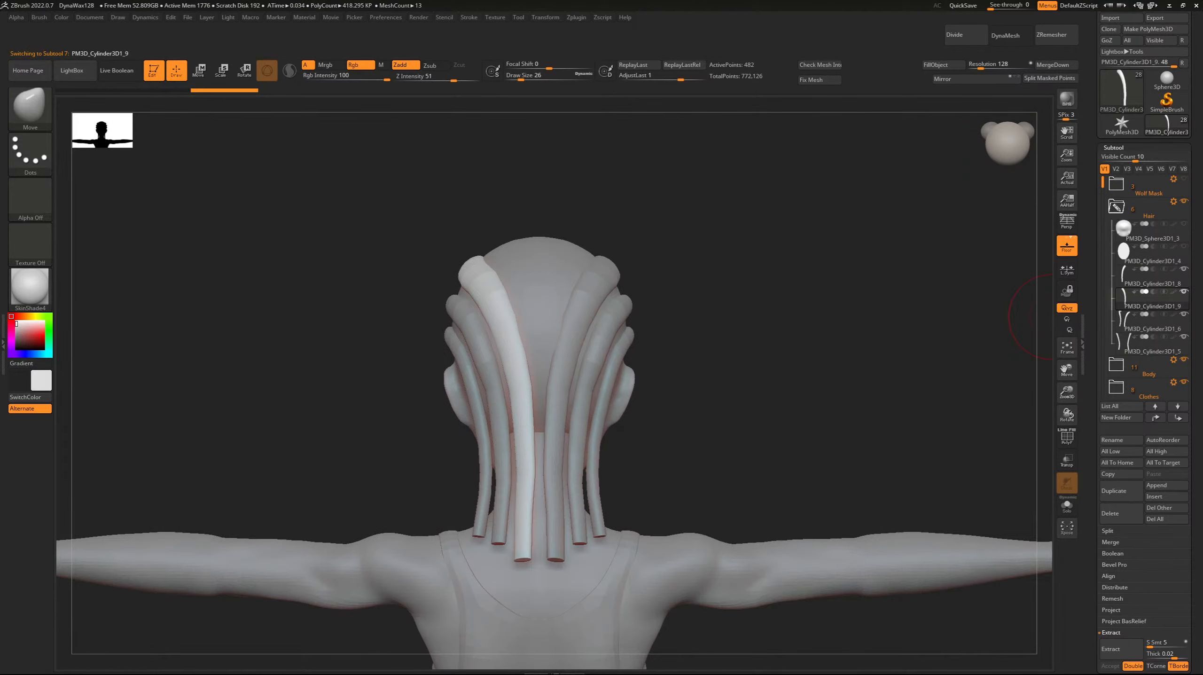
left_click(571, 386, "alt")
left_click(1052, 64)
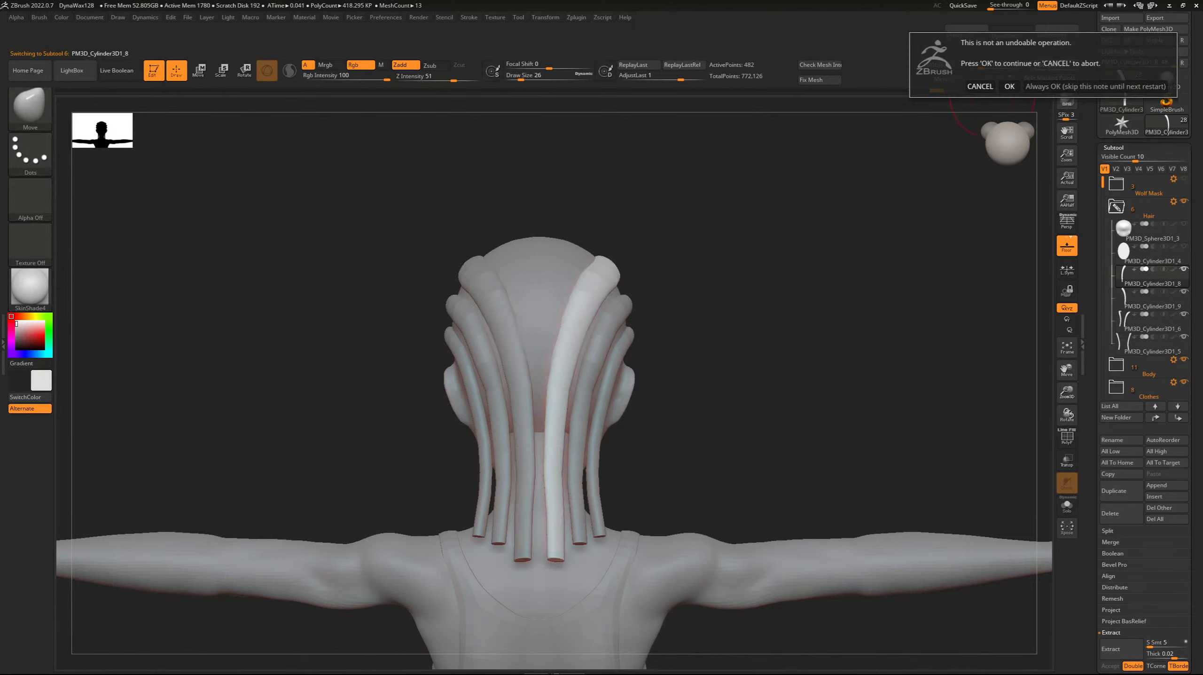
left_click(1009, 86)
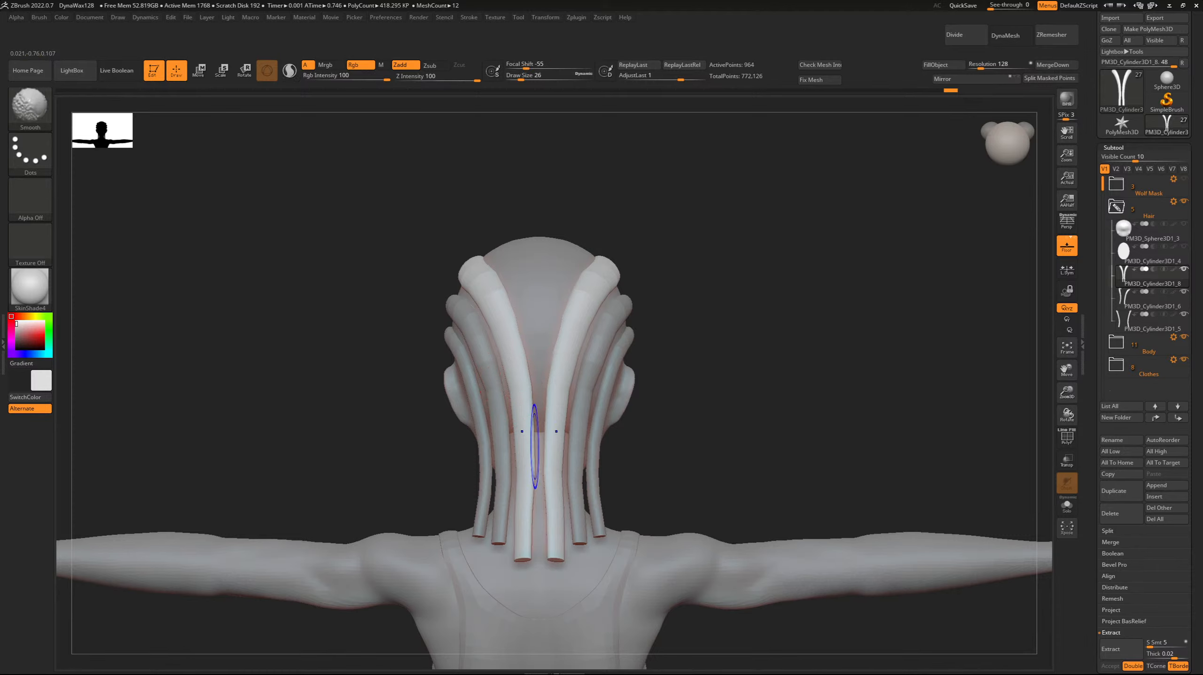
Adjust the merged crown pair down the back of the head and nape with the Move brush, smoothing the curves.
key("bracketright")
left_click_drag(529, 476, 523, 470)
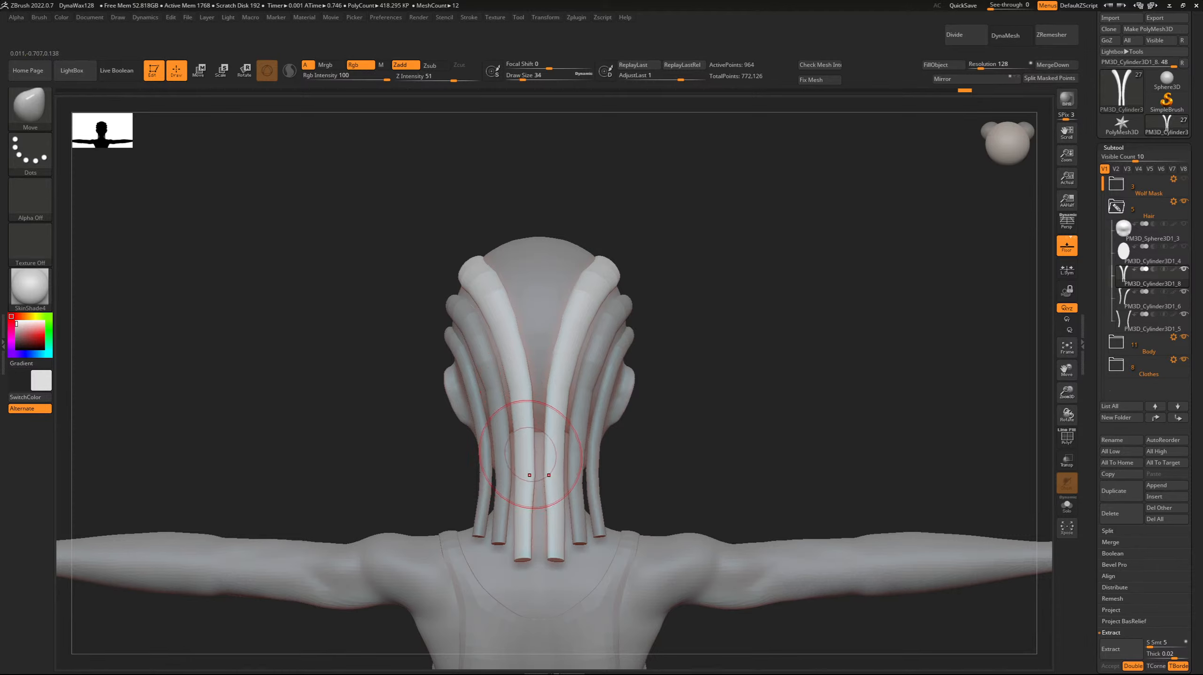
mouse_move(531, 427)
left_mouse_down()
mouse_move(528, 383)
mouse_move(528, 415)
left_mouse_up()
mouse_move(532, 476)
left_mouse_down("shift")
mouse_move(531, 453)
mouse_move(530, 466)
left_mouse_up("shift")
left_click_drag(514, 391, 515, 335, "shift")
left_click_drag(518, 366, 519, 353, "shift")
left_click_drag(524, 369, 526, 378, "shift")
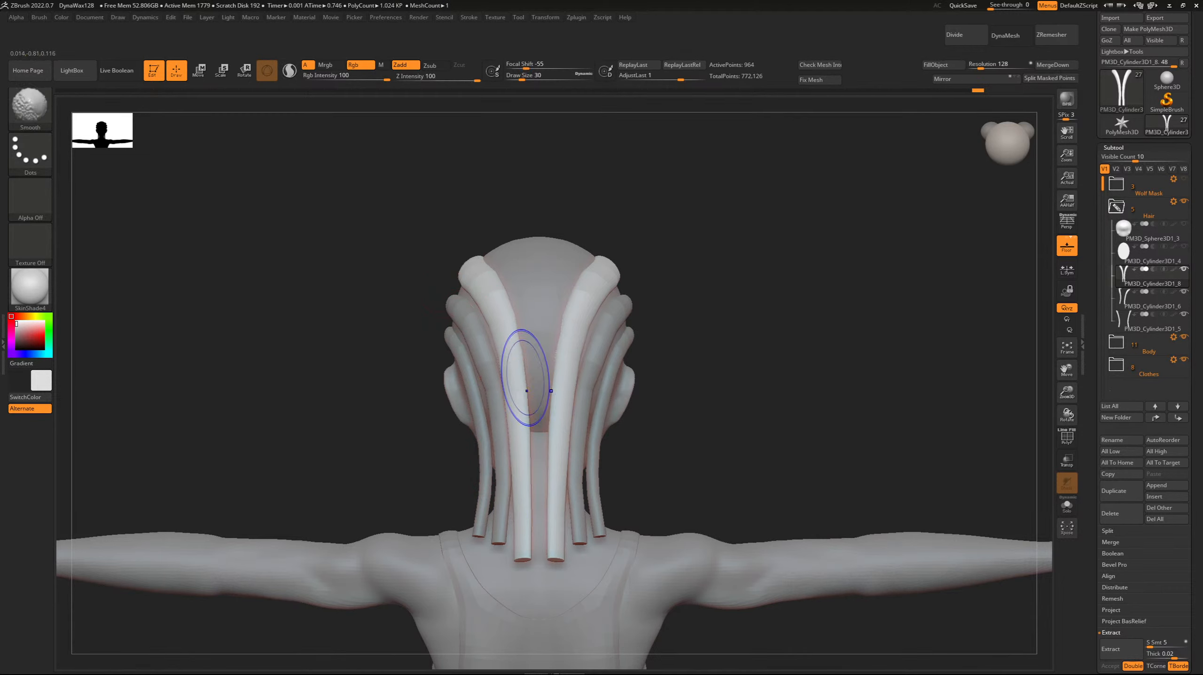
left_click_drag(517, 331, 513, 329)
left_click_drag(527, 411, 524, 410)
Adjust the crown pair's upper section and front ends with the Move brush so they follow the scalp.
left_click_drag(309, 250, 497, 249)
key("bracketright")
mouse_move(568, 287)
left_mouse_down()
mouse_move(552, 257)
mouse_move(549, 285)
mouse_move(564, 283)
left_mouse_up()
key("bracketleft")
mouse_move(366, 205)
left_mouse_down()
mouse_move(344, 247)
mouse_move(362, 267)
left_mouse_up()
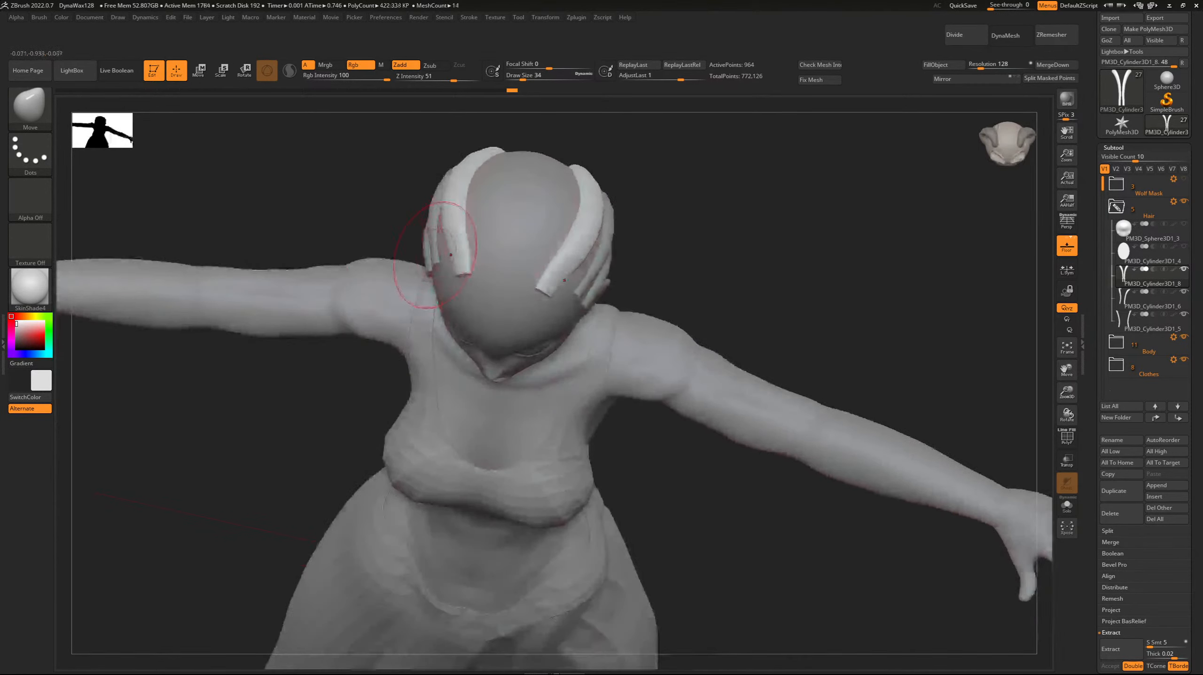
left_click_drag(455, 255, 450, 252)
Switch to the Inflate brush and thicken the front ends of the crown pair above the forehead.
key("b")
key("i")
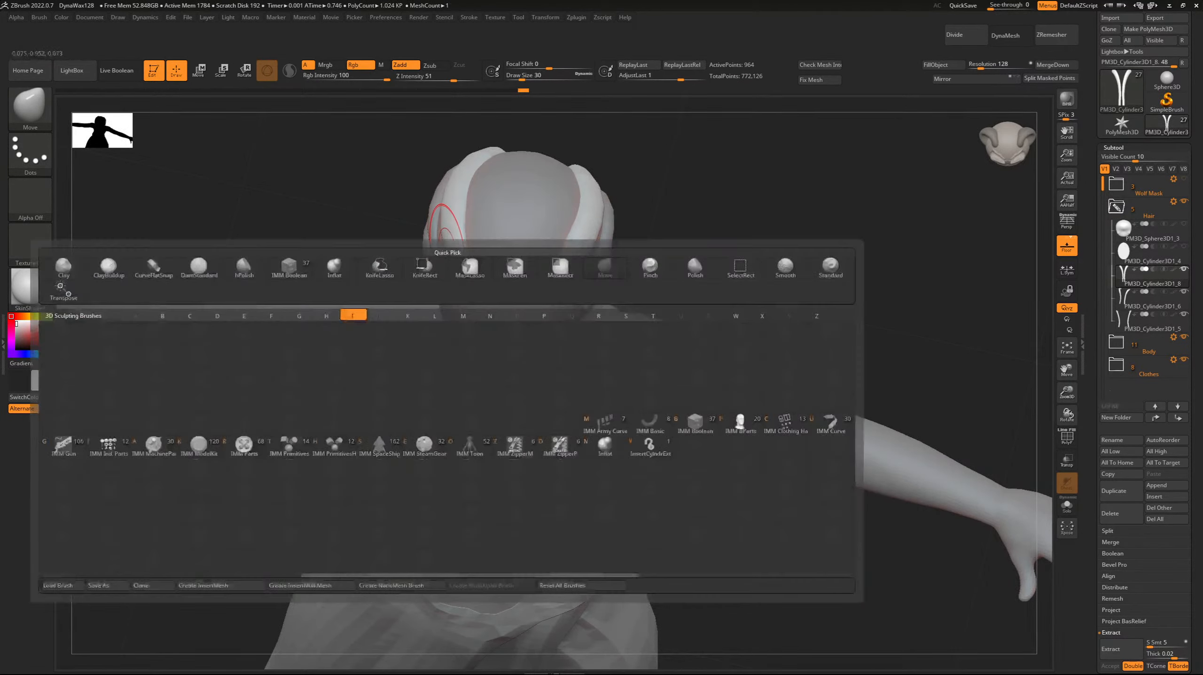
key("n")
mouse_move(377, 236)
left_mouse_down()
mouse_move(396, 203)
mouse_move(378, 174)
left_mouse_up()
key("bracketright")
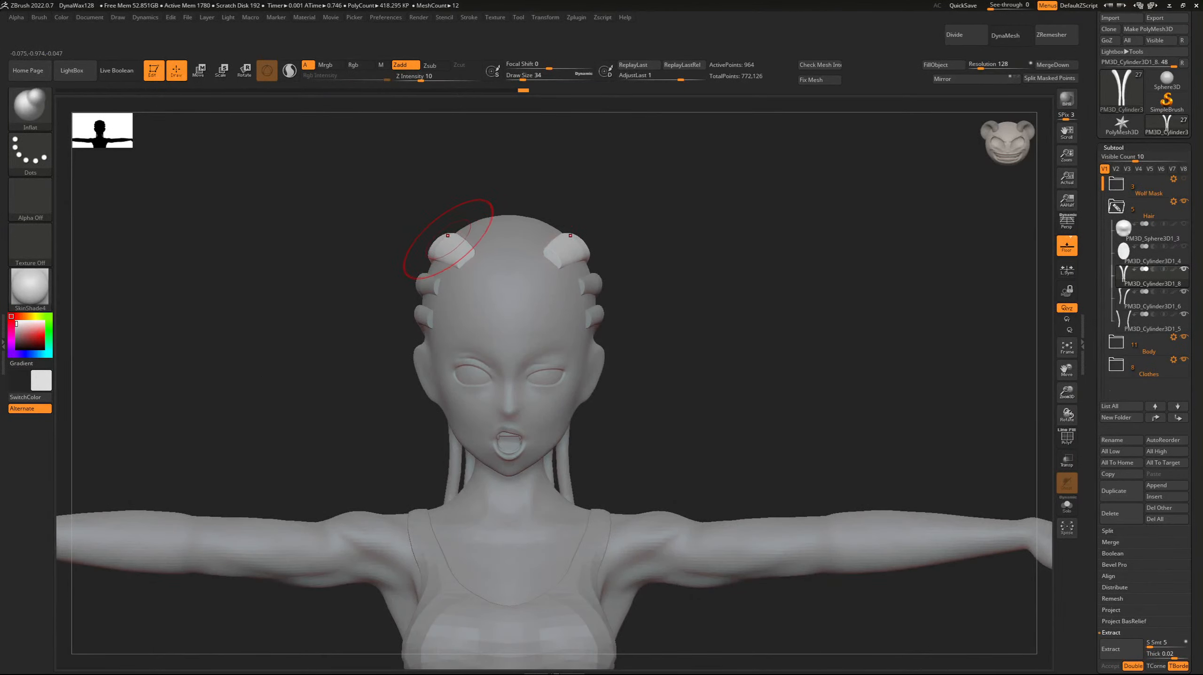
left_click_drag(455, 247, 449, 250)
left_click_drag(304, 162, 306, 162)
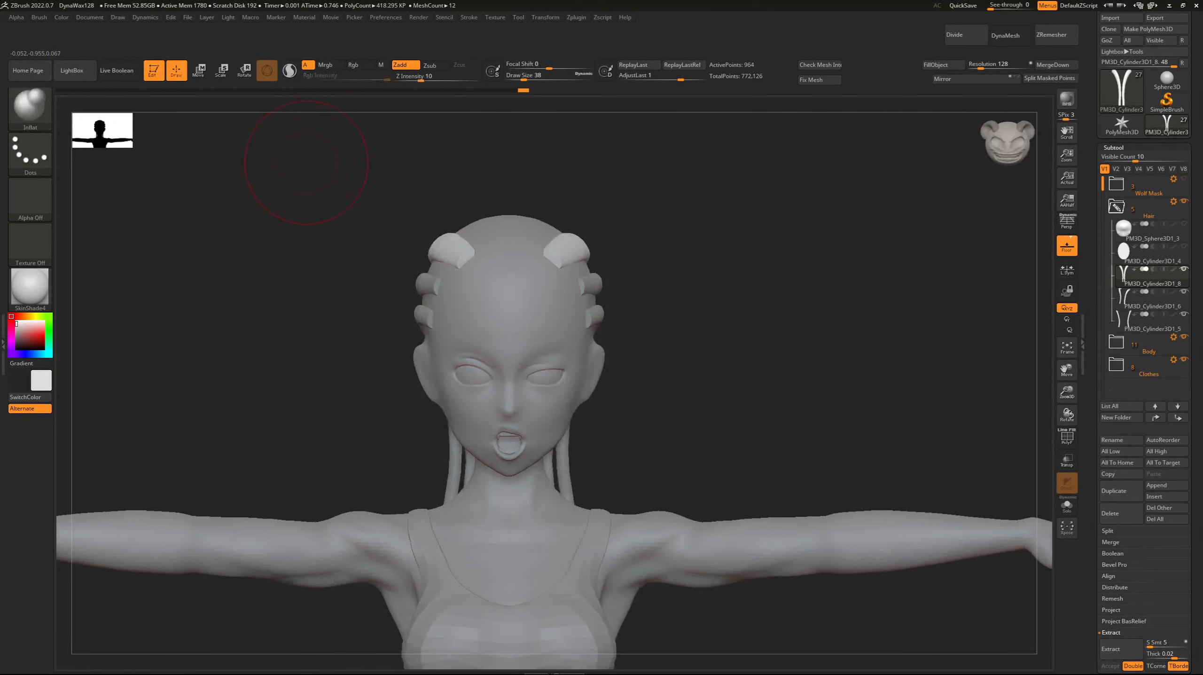
left_click(1155, 496)
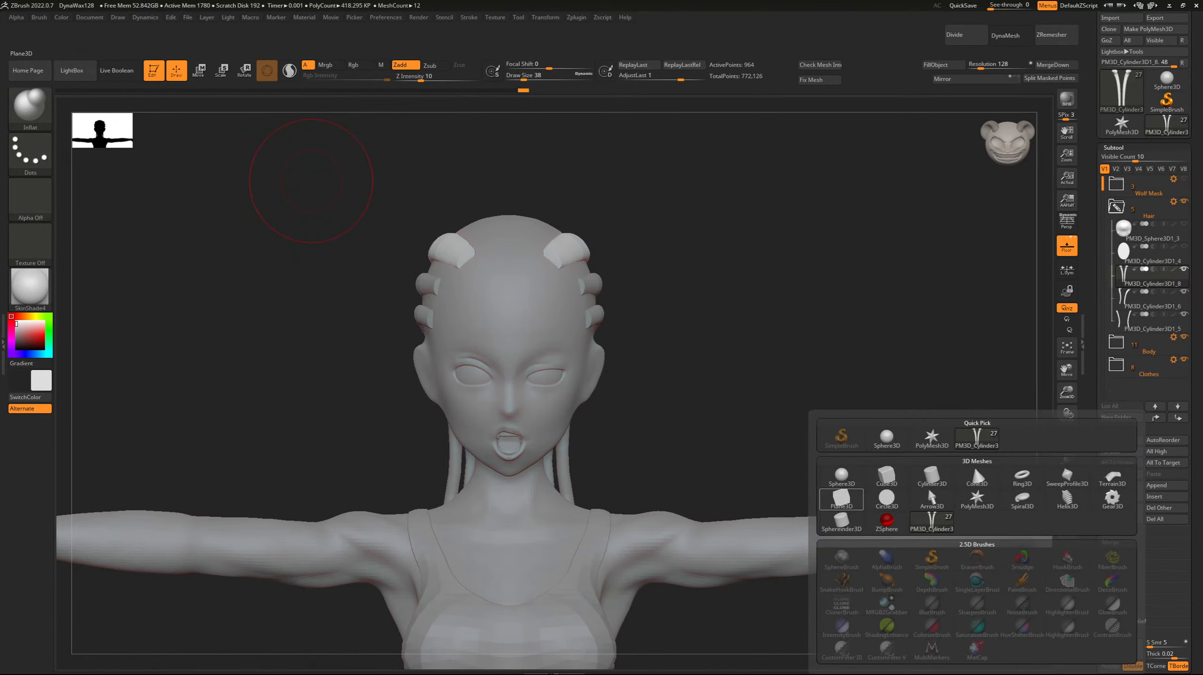
left_click(933, 477)
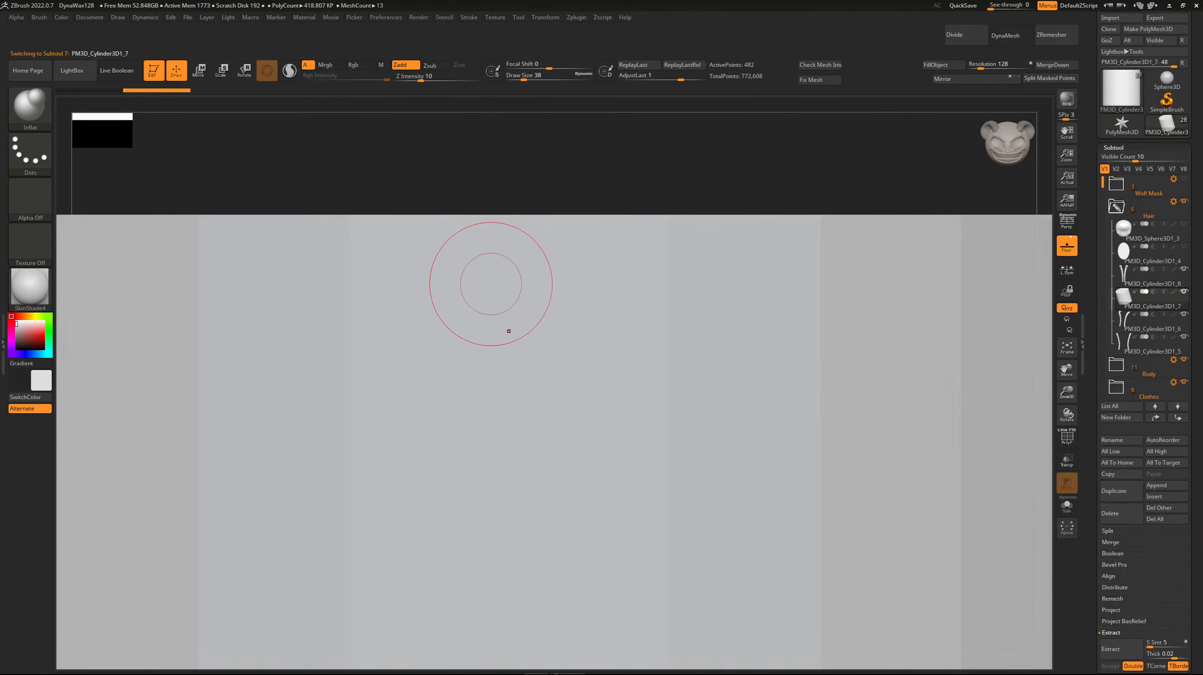
left_click(1067, 347)
left_click(1120, 513)
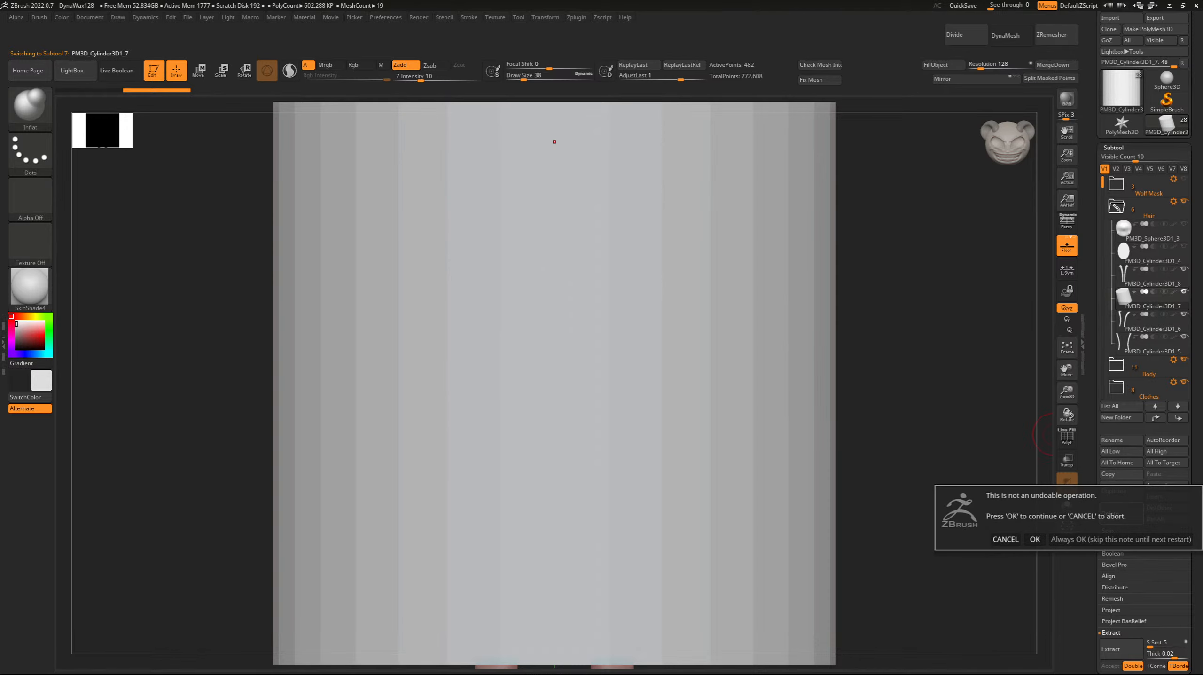
left_click(1035, 539)
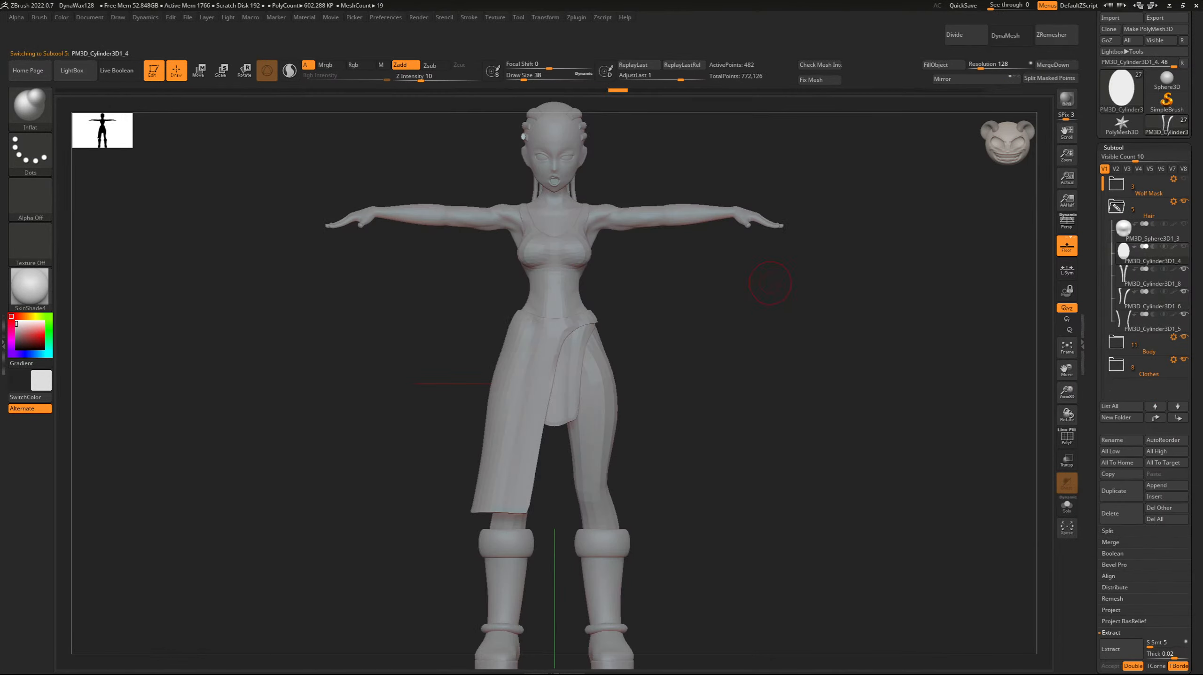
Duplicate the spare straight cylinder in the Hair folder and switch to the transform gizmo.
left_click_drag(997, 274, 832, 324, "shift")
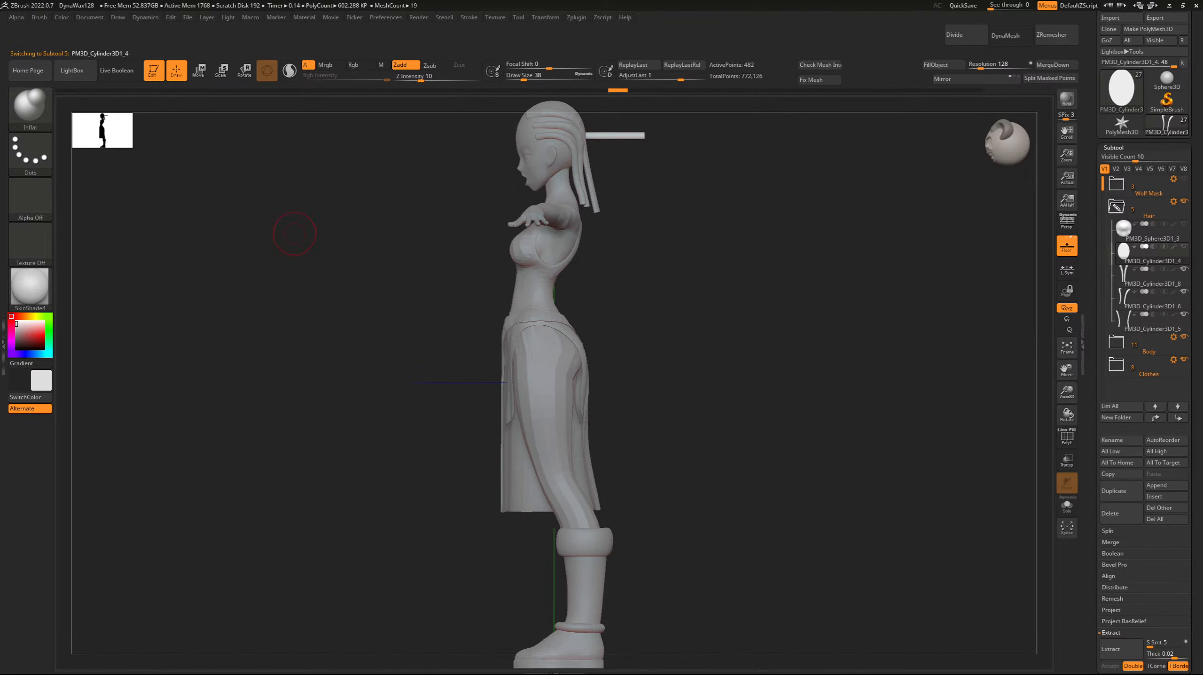
left_click_drag(270, 234, 378, 250)
left_click_drag(223, 251, 353, 255)
left_click_drag(917, 380, 992, 397, "shift")
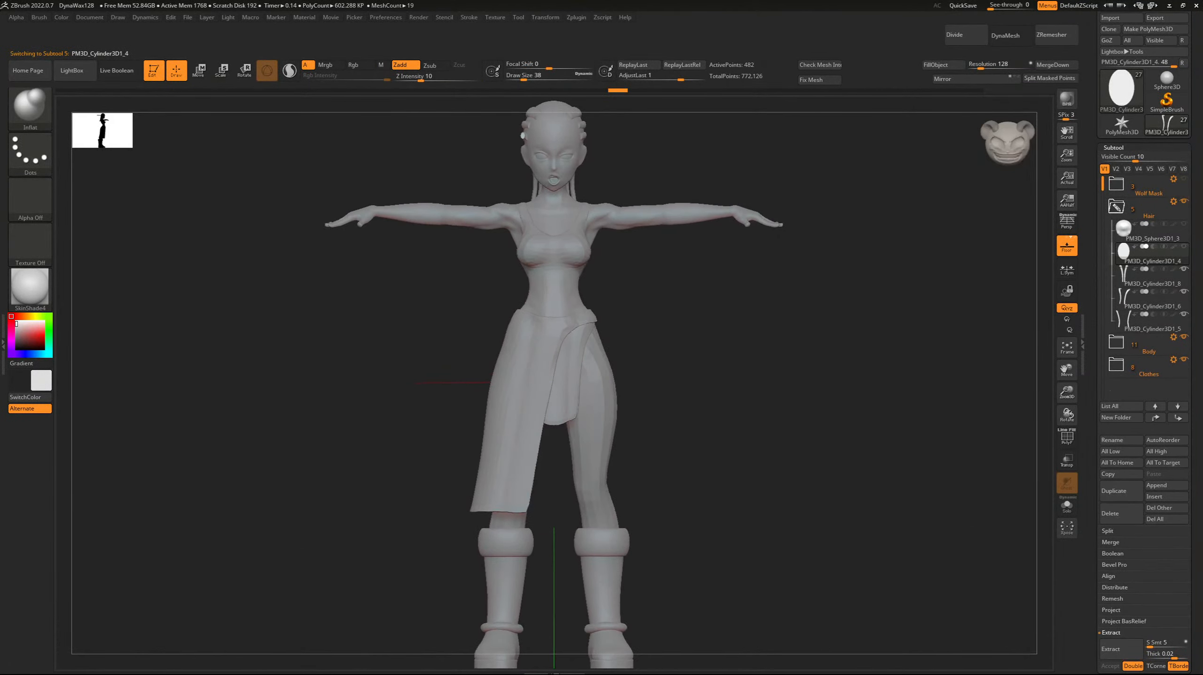
left_click(1122, 491)
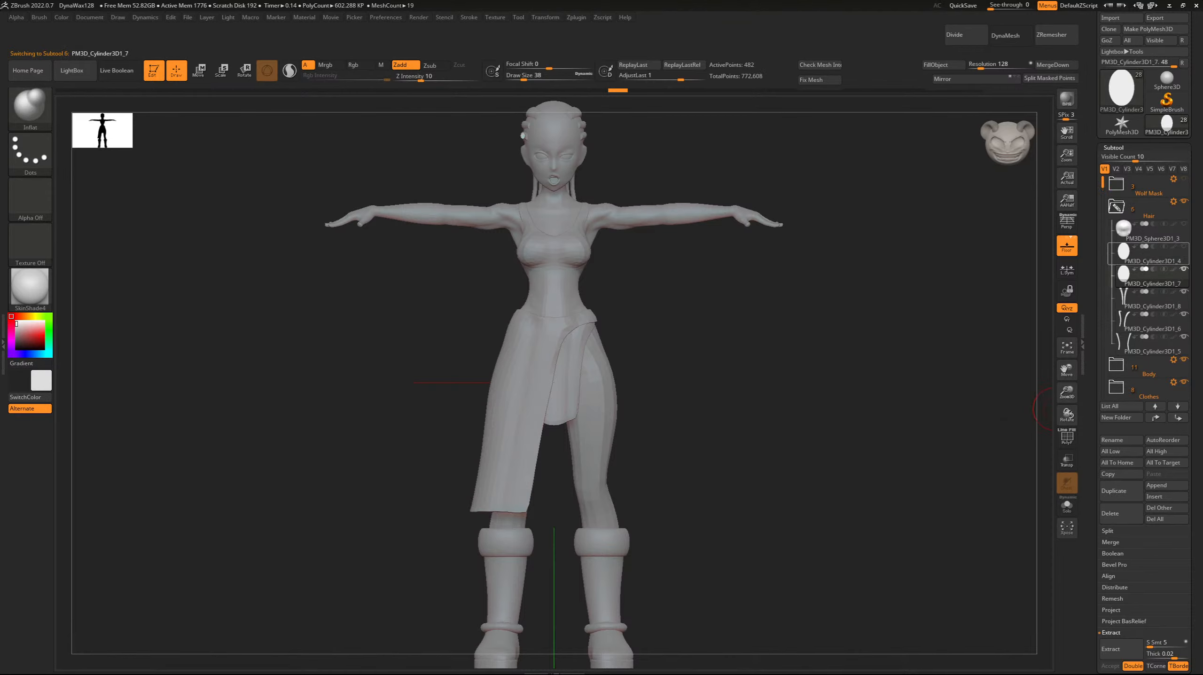
left_click_drag(1054, 409, 1021, 585)
key("r")
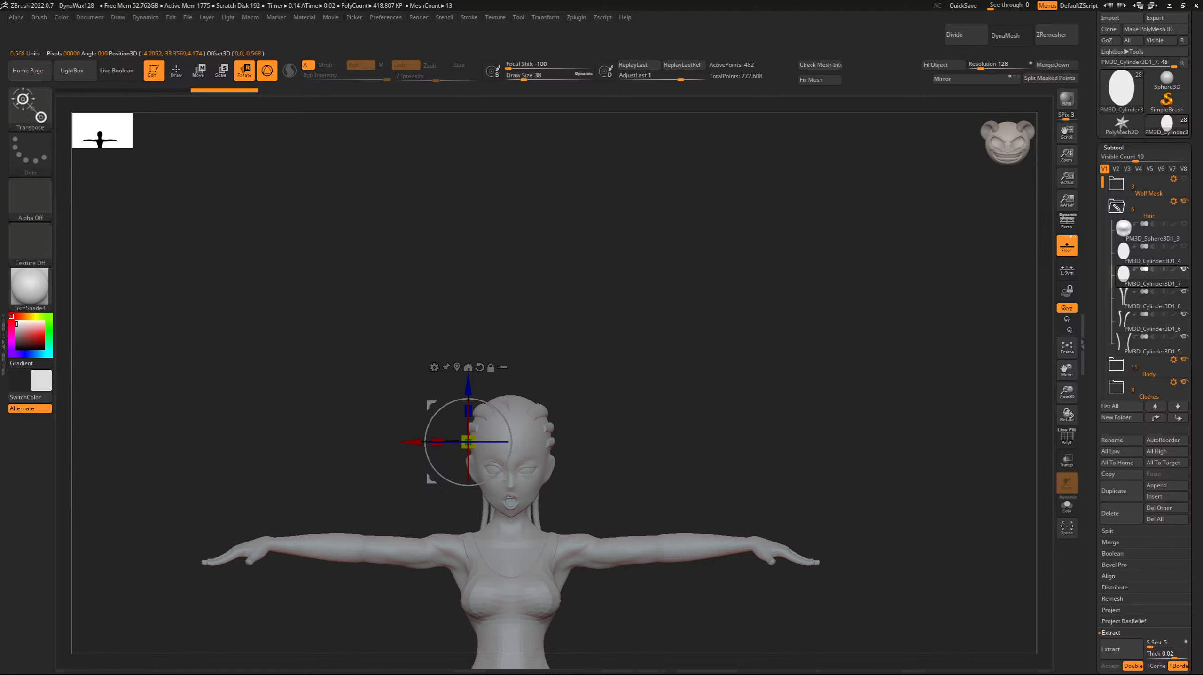
Raise the duplicated cylinder above the head, recentre its gizmo on the mesh and shift it toward the back of the head.
left_click_drag(359, 454, 478, 454, "shift")
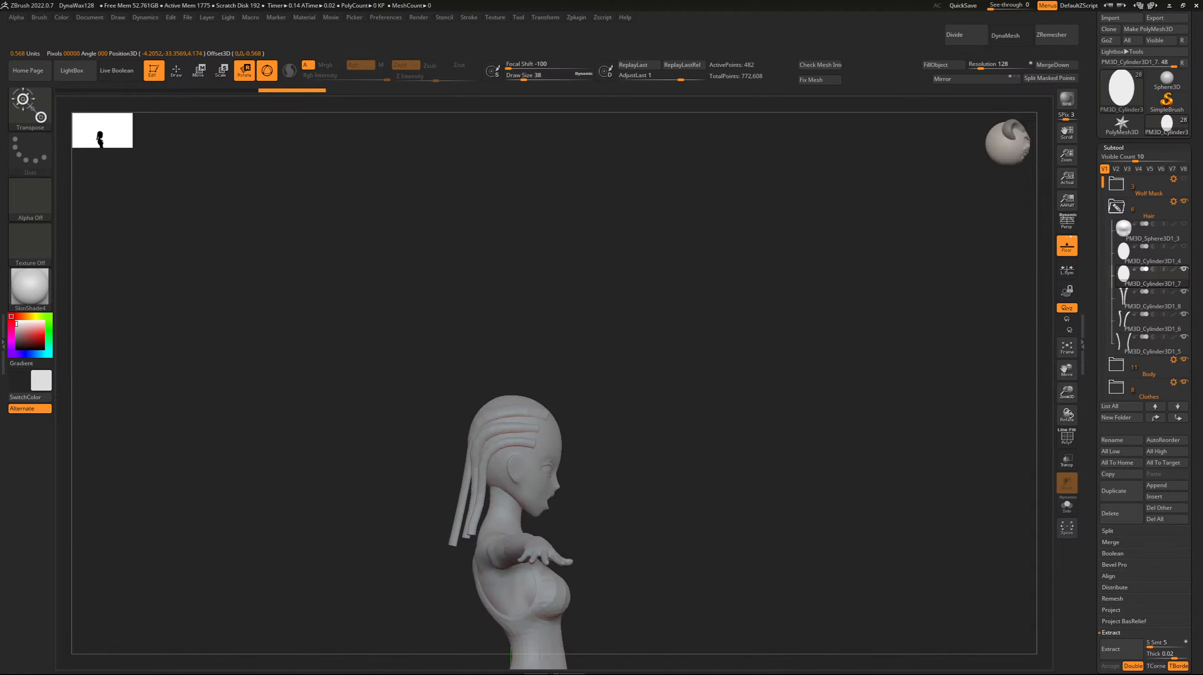
key("f")
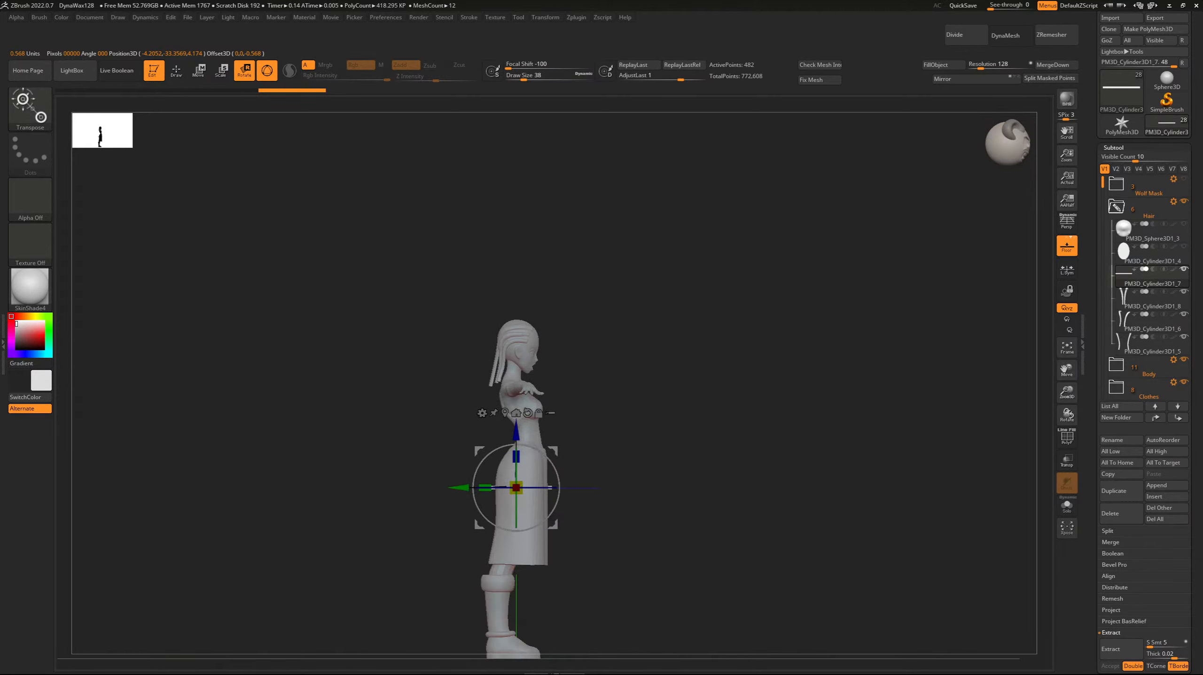
left_click_drag(516, 431, 516, 256)
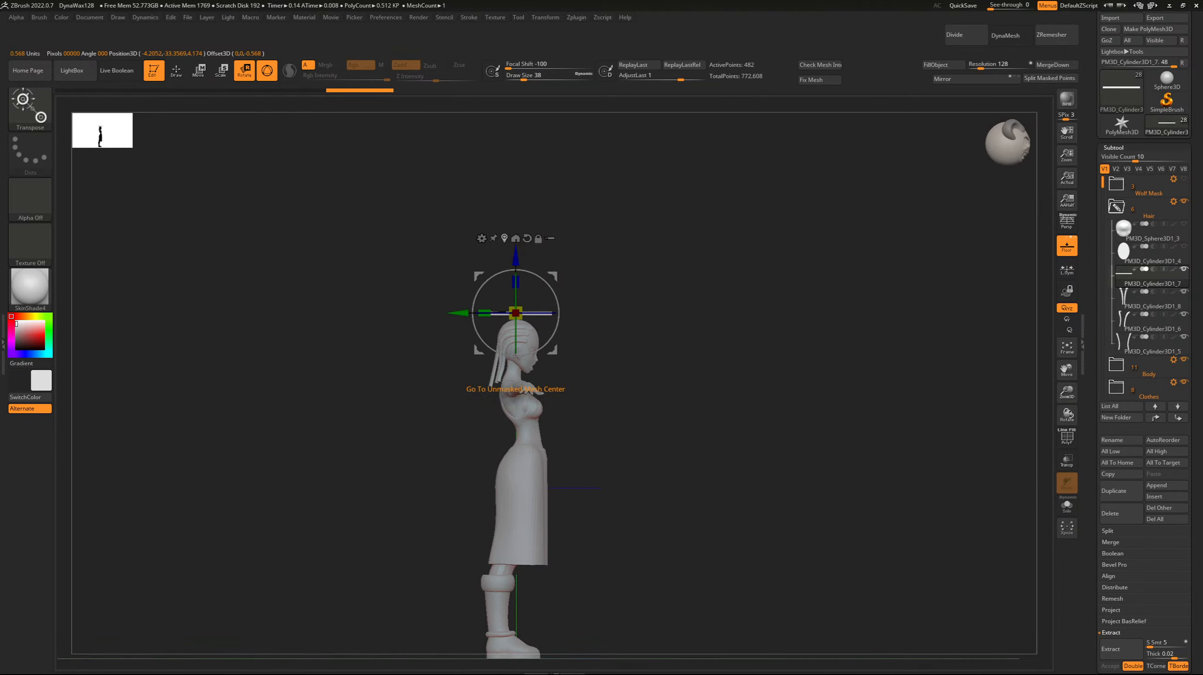
right_click_drag(504, 236, 515, 469, "ctrl")
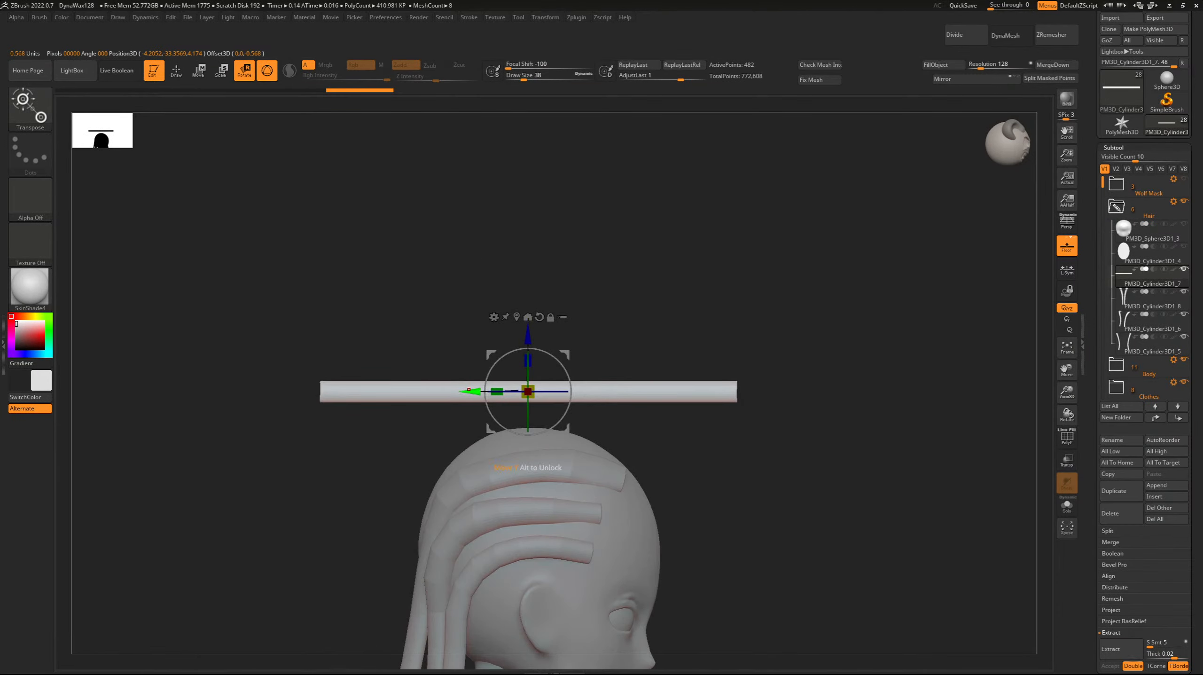
left_click_drag(469, 391, 381, 401)
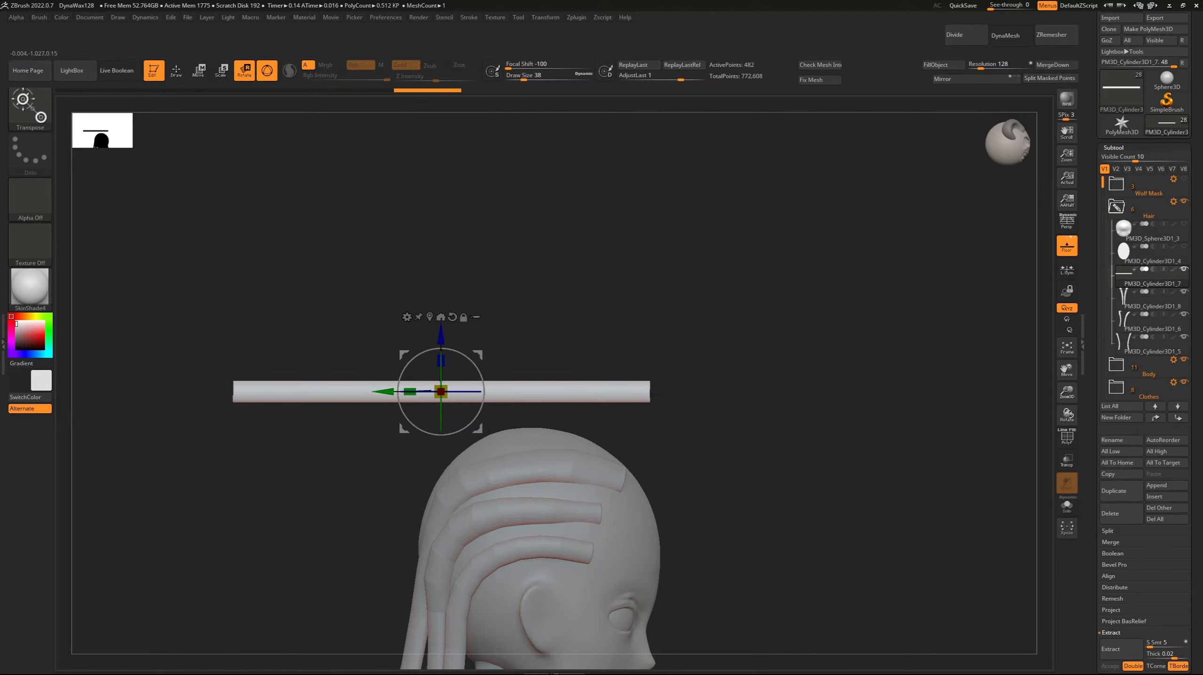
Rotate the cylinder a quarter turn about its length and lower it onto the top of the head.
right_click_drag(515, 293, 359, 307)
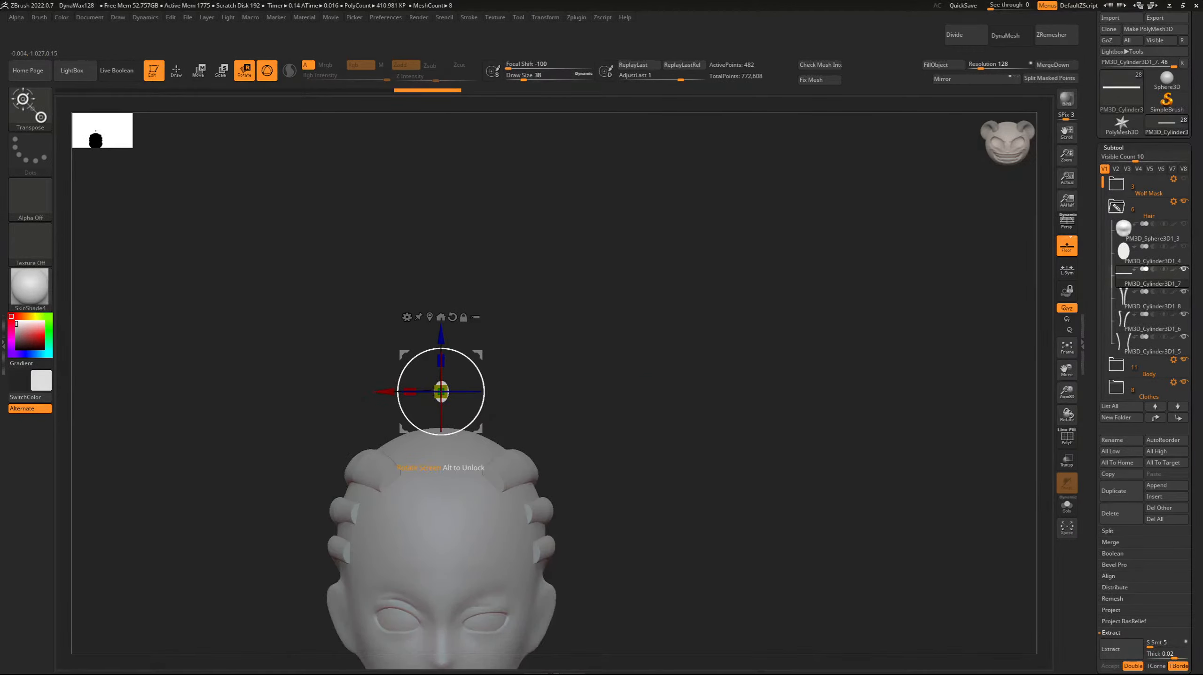
left_click_drag(484, 392, 441, 348, "shift")
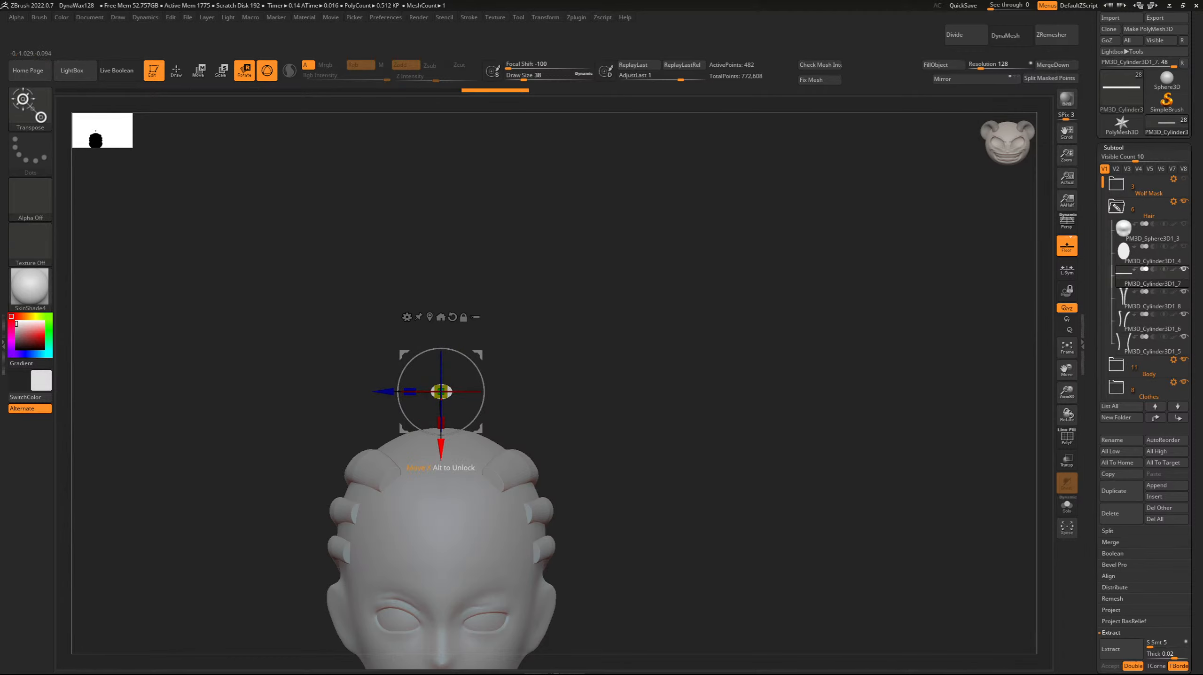
left_click_drag(441, 449, 441, 482)
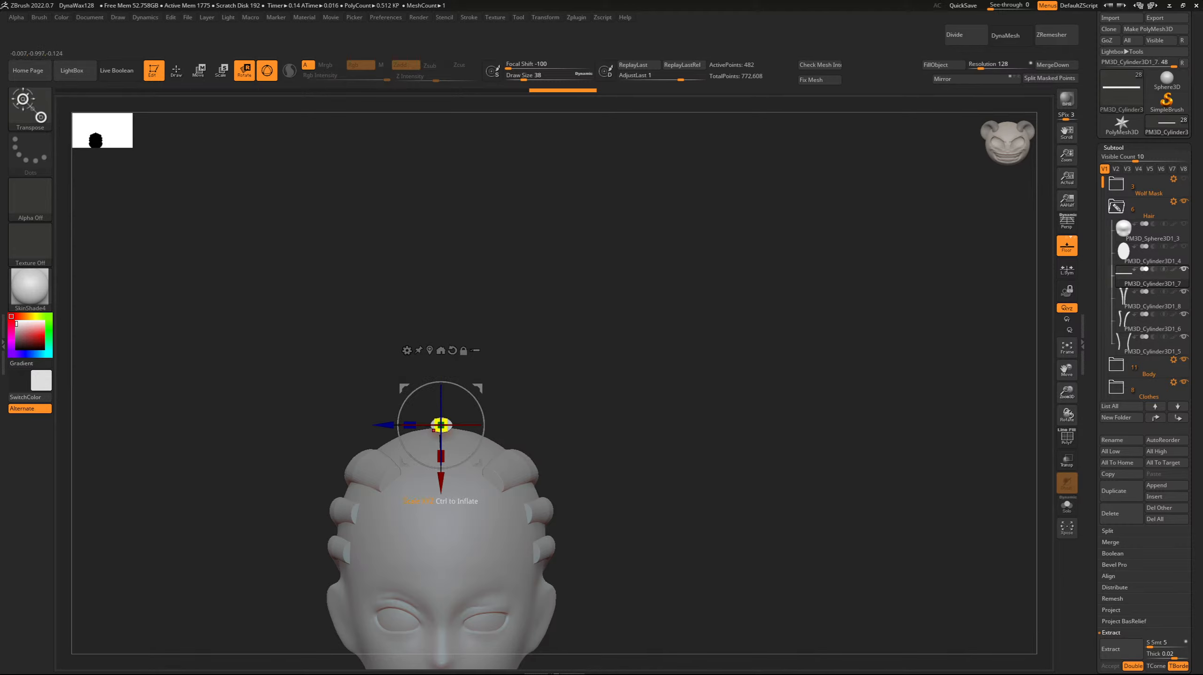
left_click_drag(445, 424, 493, 424)
left_click_drag(586, 392, 681, 392, "shift")
left_click_drag(680, 293, 738, 229, "alt")
key("ctrl+z")
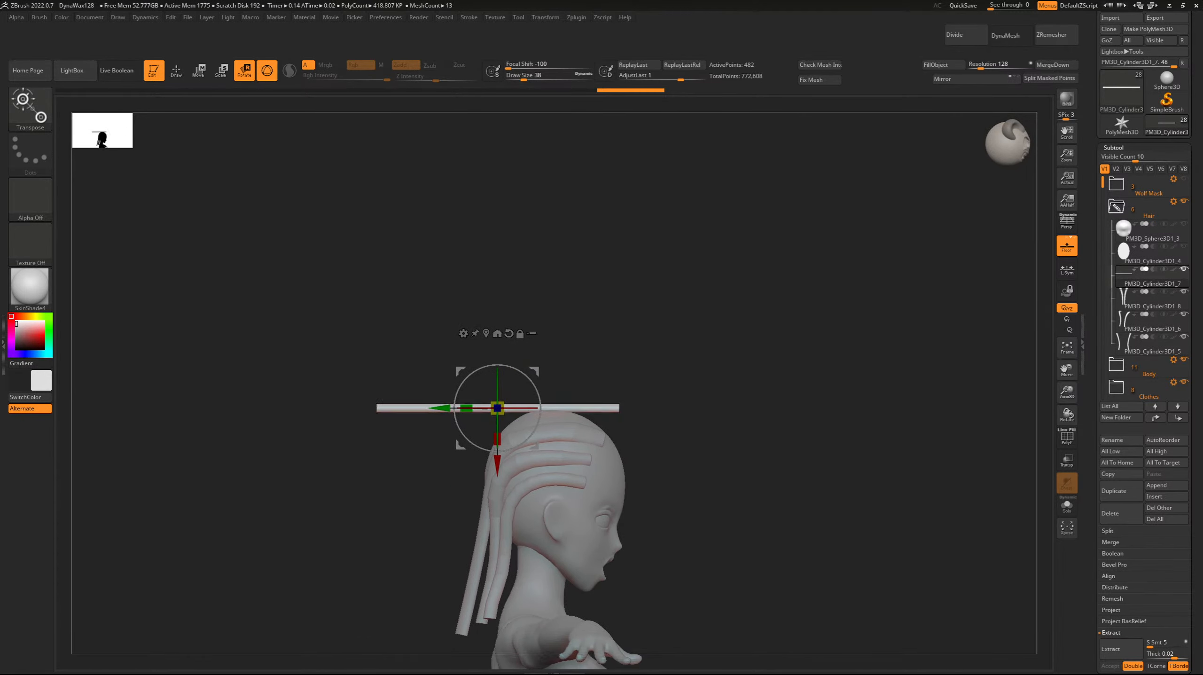
Scale the cylinder up in thickness and width to give it a broad oval cross-section over the centre of the crown.
left_click_drag(497, 439, 497, 456)
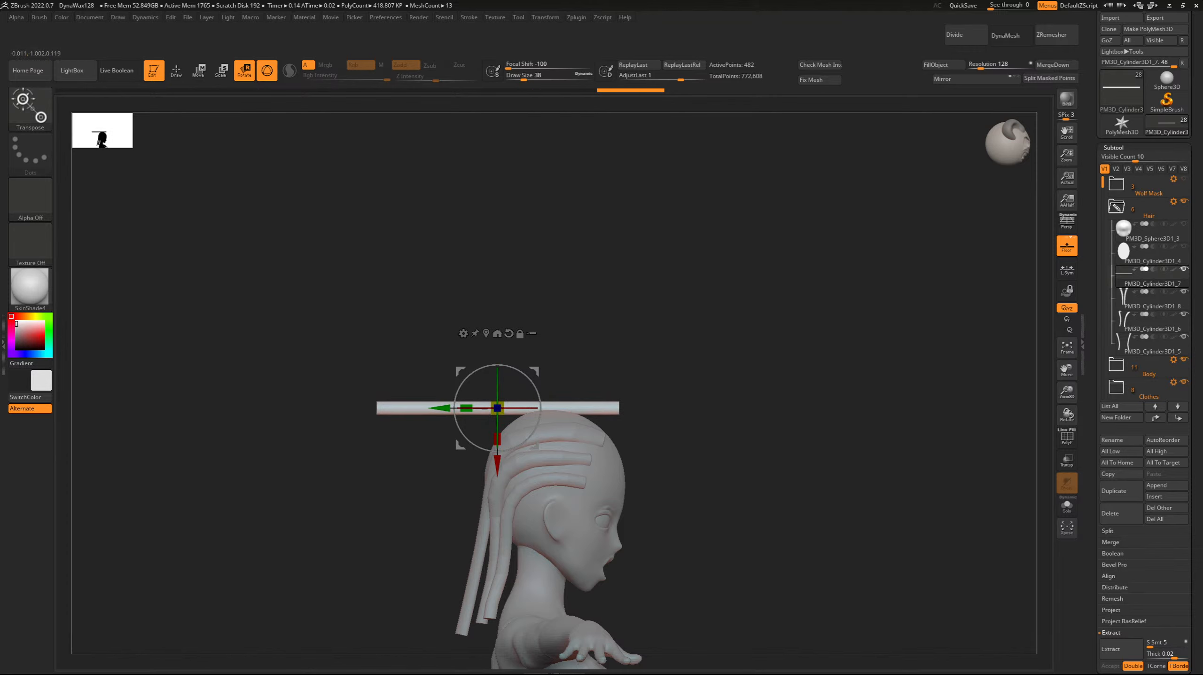
left_click_drag(681, 392, 586, 392, "shift")
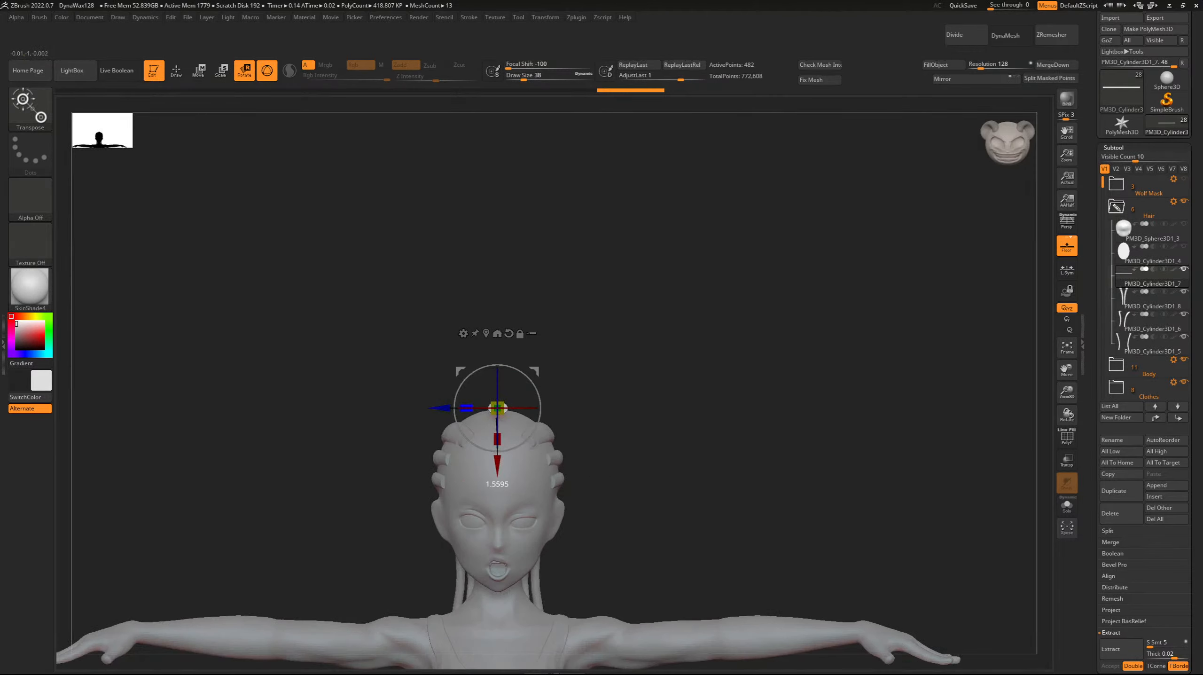
left_click_drag(446, 407, 443, 408)
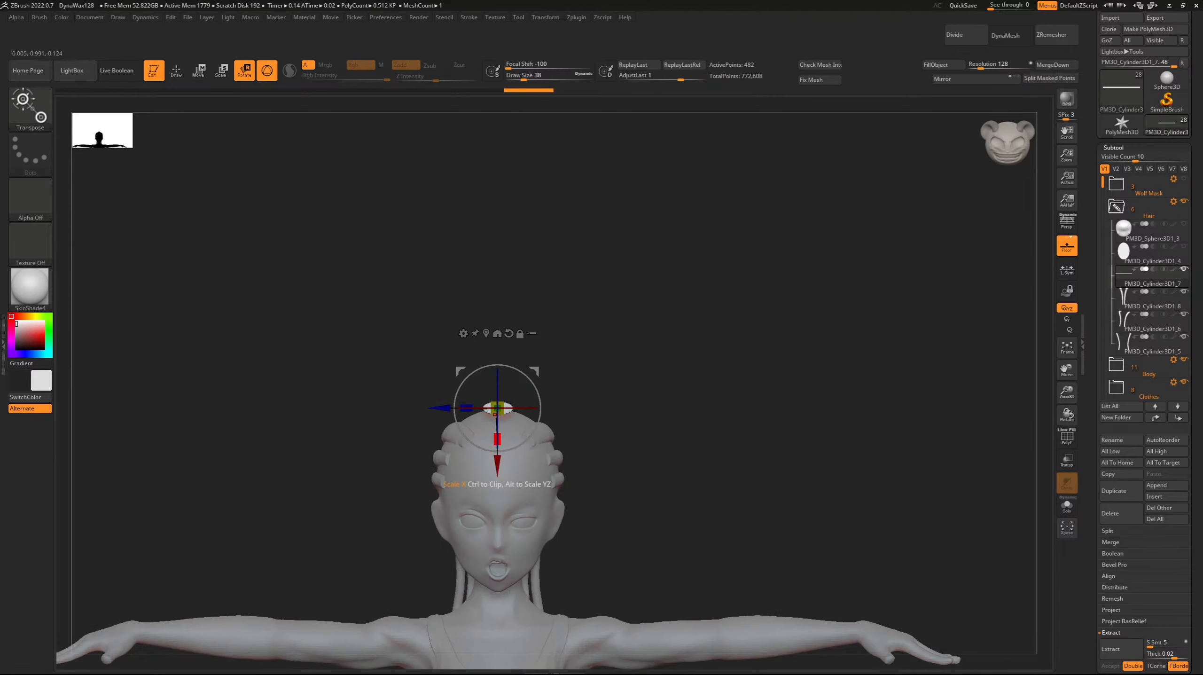
left_click_drag(498, 450, 498, 448)
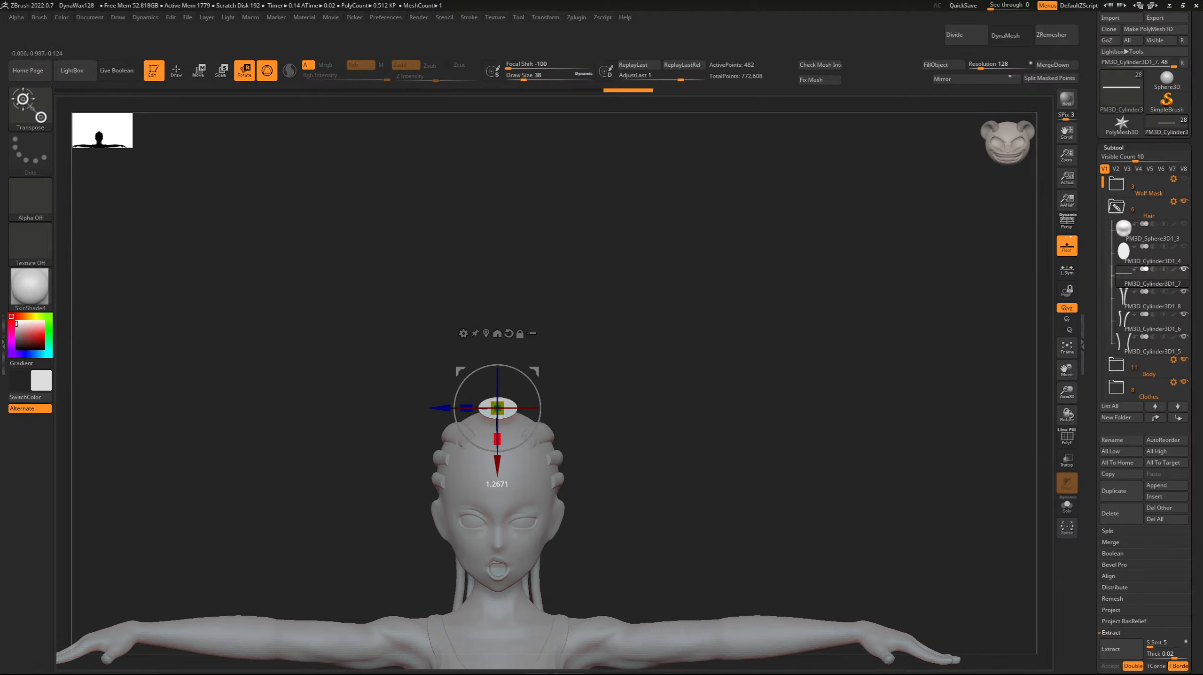
left_click_drag(497, 450, 497, 451)
Shift the cylinder slightly backward, lengthen it and lower it a little toward the scalp.
left_click_drag(586, 393, 681, 393, "shift")
left_click_drag(440, 408, 432, 408)
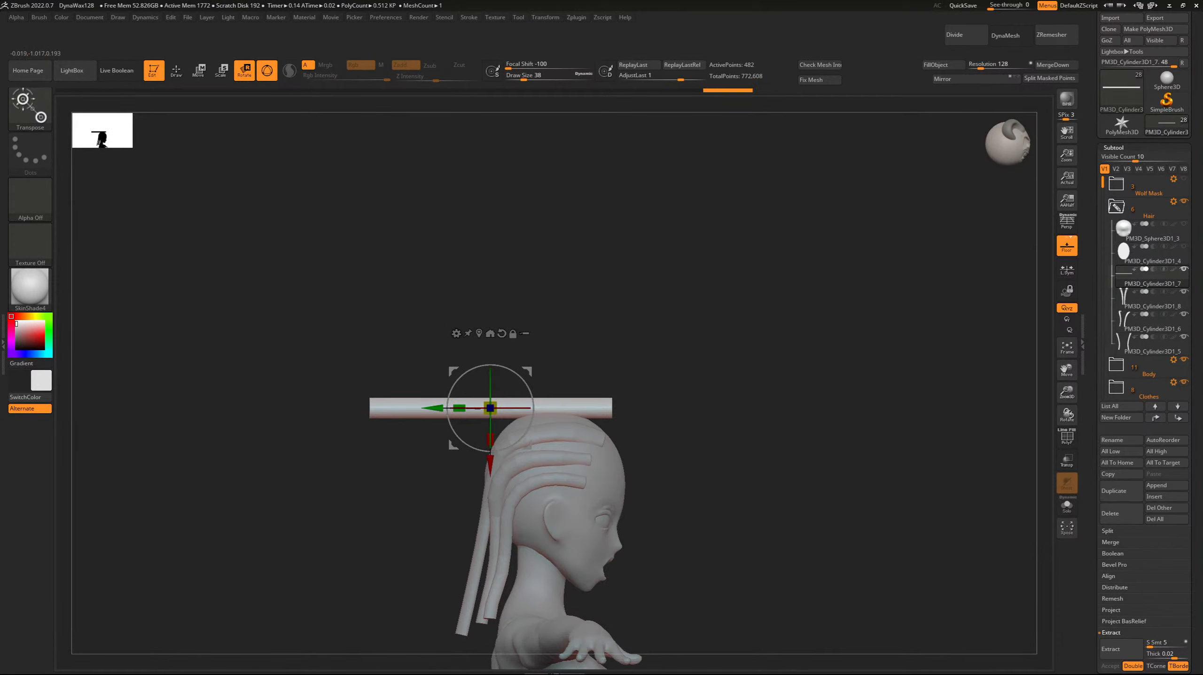
left_click_drag(457, 409, 428, 408)
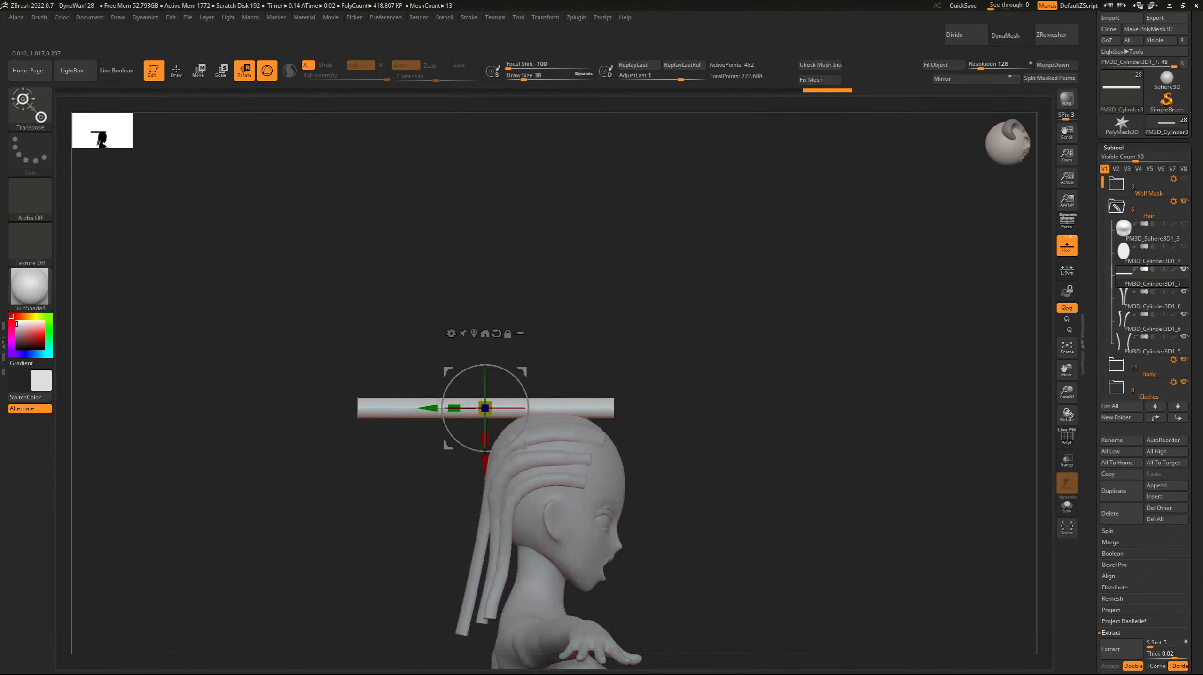
left_click_drag(485, 466, 485, 470)
Apply a Bend Curve deformer to the cylinder, bending its front over the forehead and its rear down the back of the head.
left_click(451, 338)
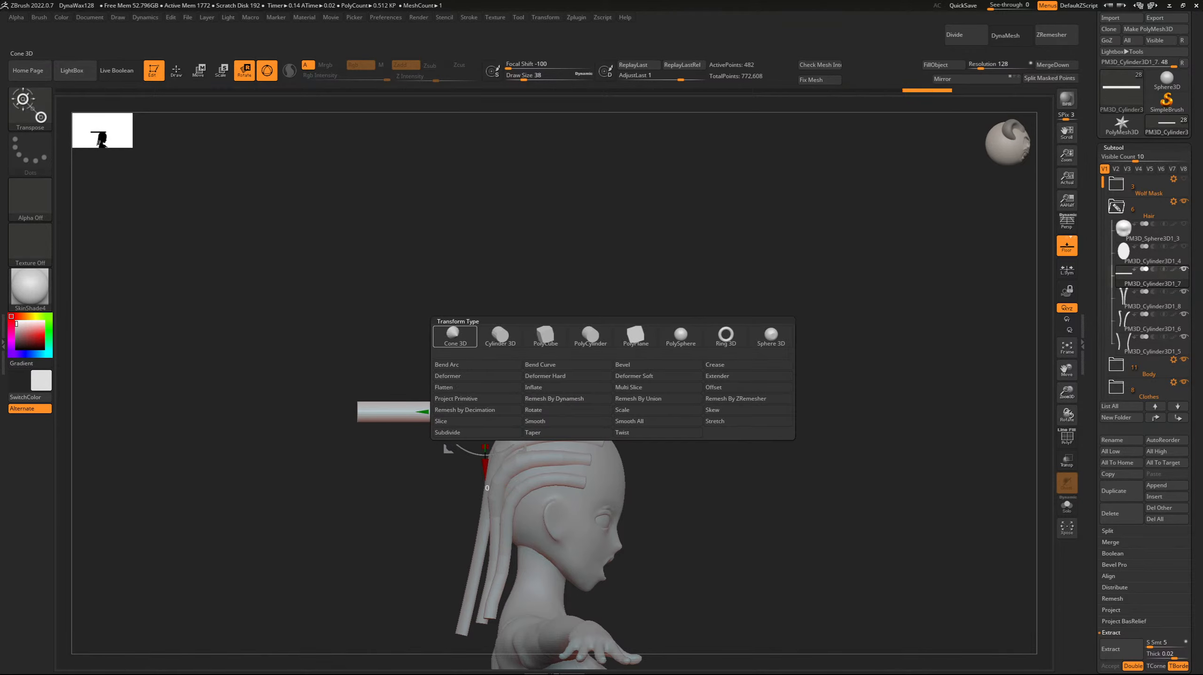
left_click(540, 364)
left_click_drag(612, 412, 557, 415)
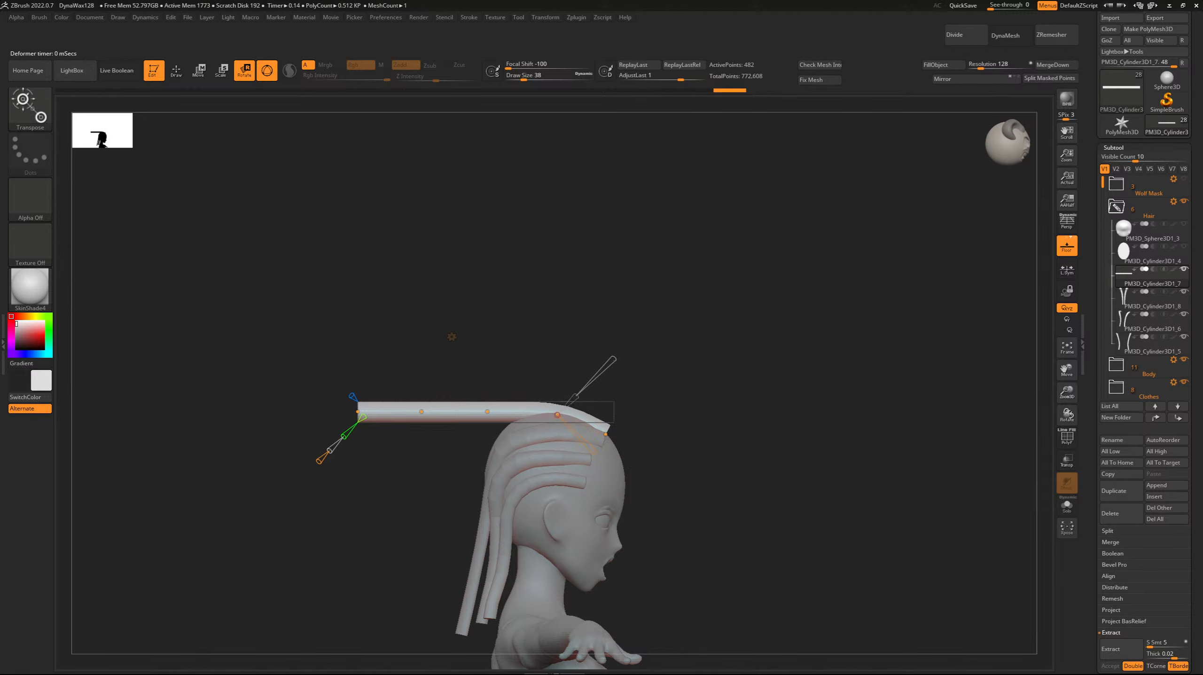
left_click_drag(358, 411, 451, 627)
left_click_drag(433, 439, 474, 536)
Taper the centre strand toward its lower end by narrowing it at the tip and nape curve points.
left_click_drag(378, 539, 482, 543, "shift")
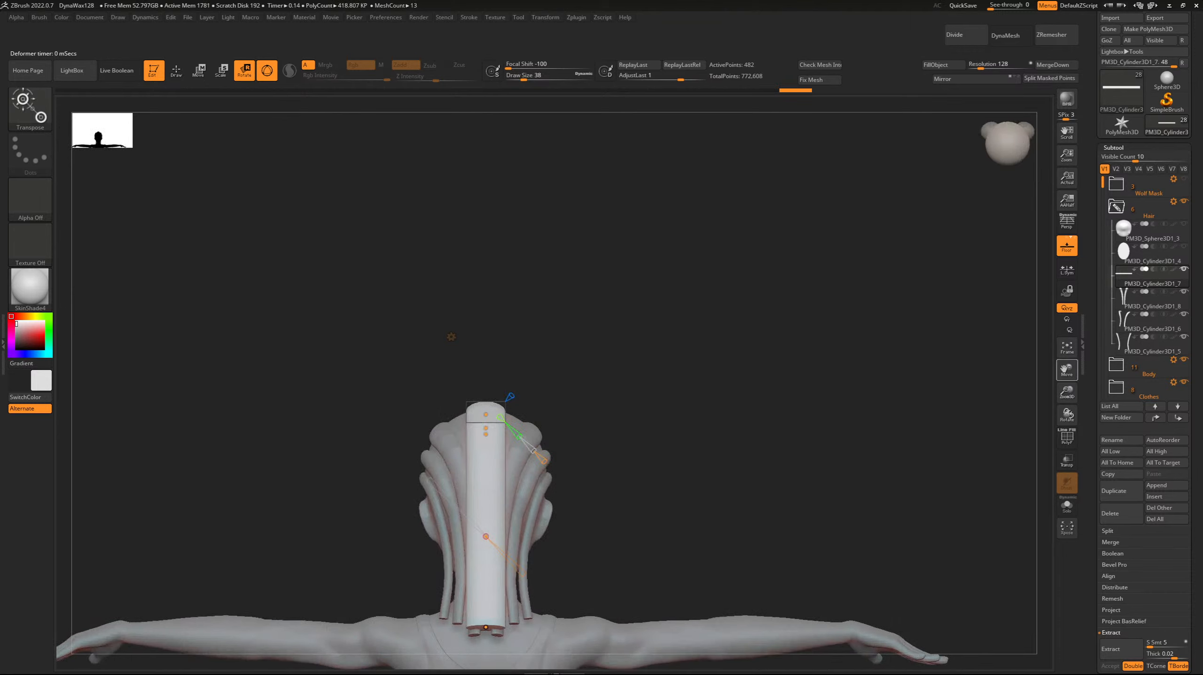
left_click_drag(591, 449, 669, 319, "alt")
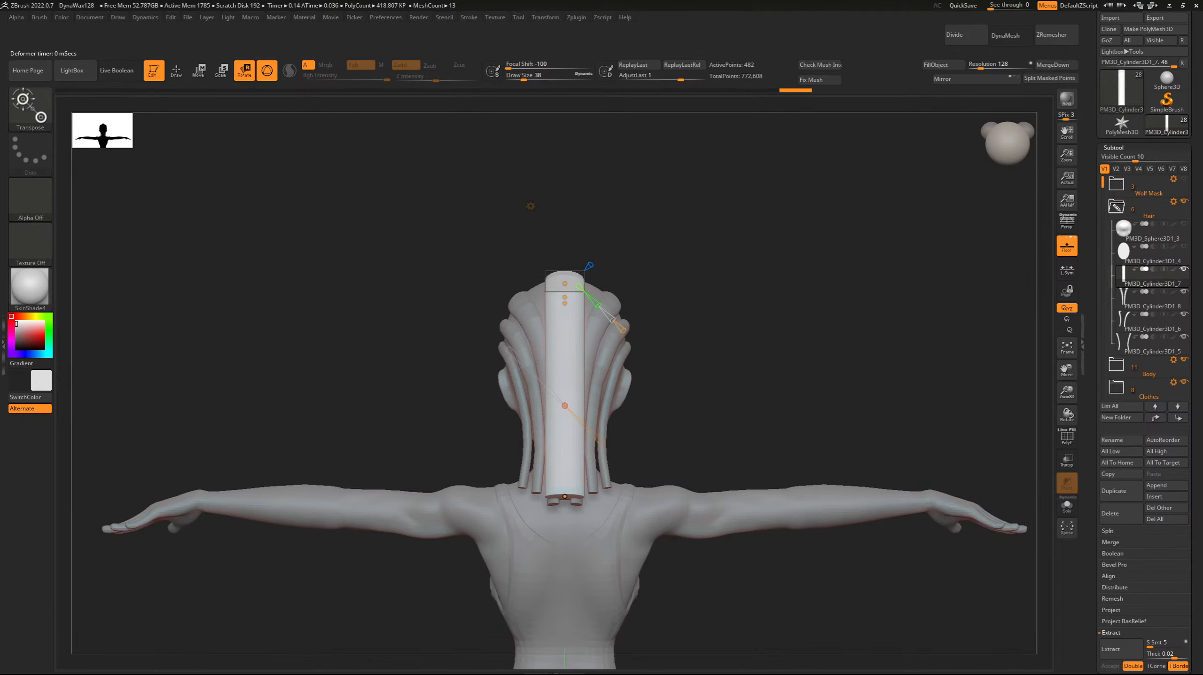
left_click_drag(709, 402, 711, 453)
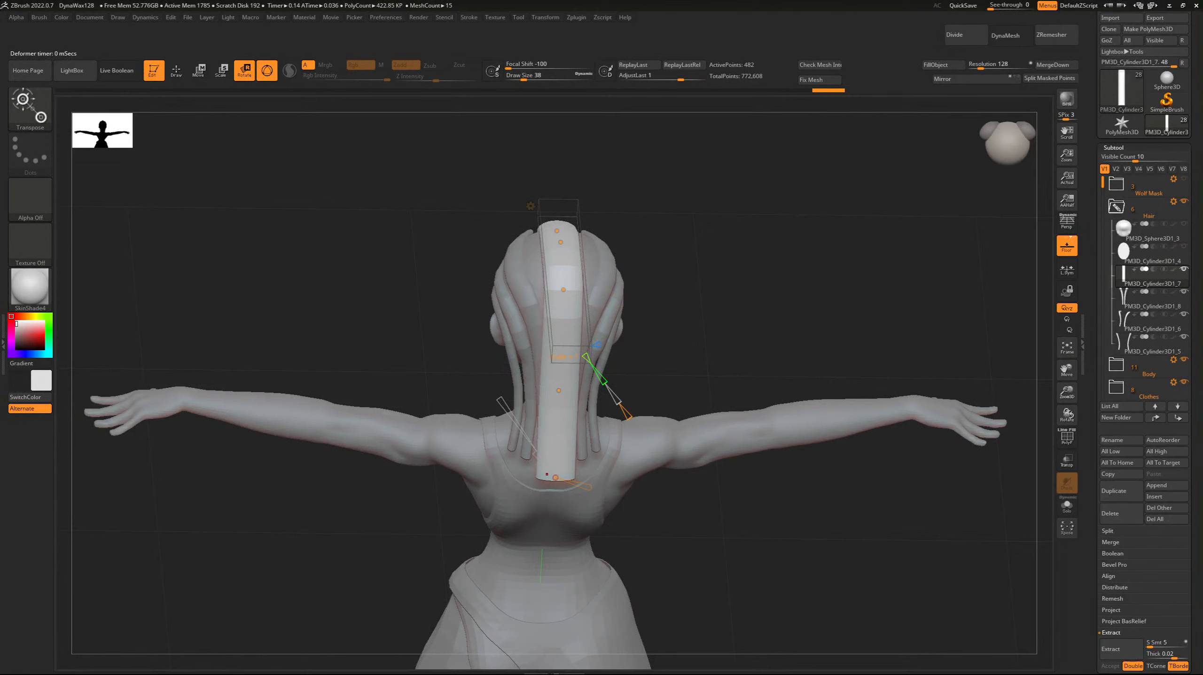
left_click_drag(546, 475, 556, 478)
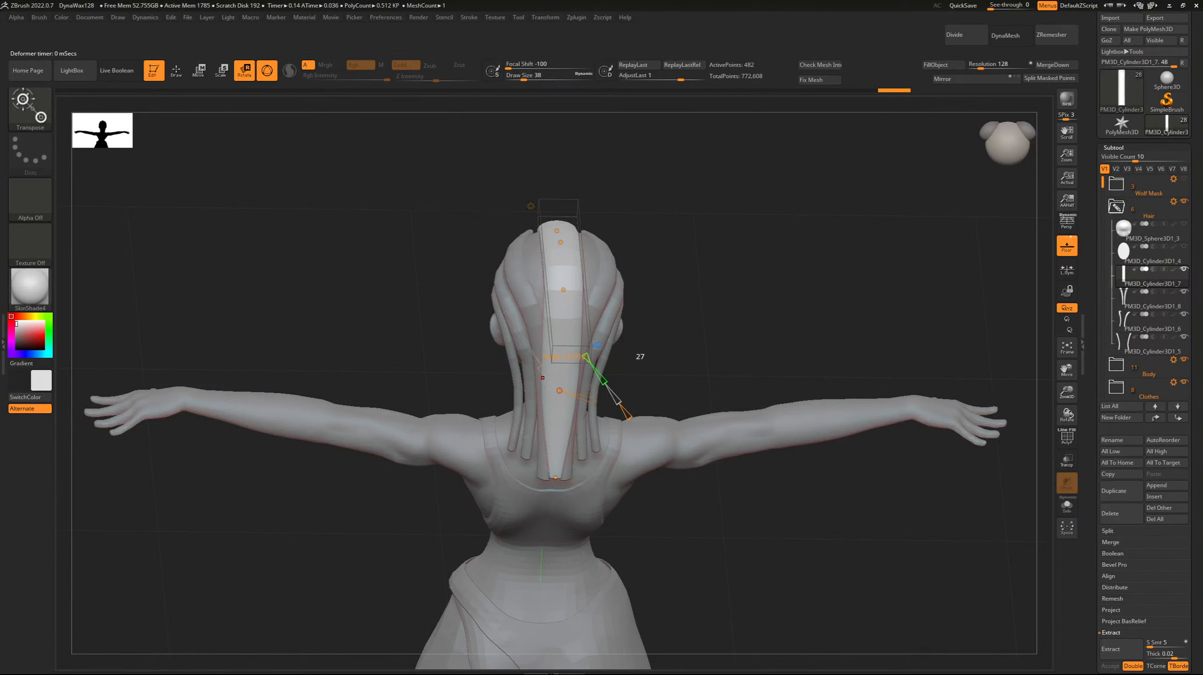
left_click_drag(543, 377, 550, 383)
right_click_drag(550, 374, 719, 331)
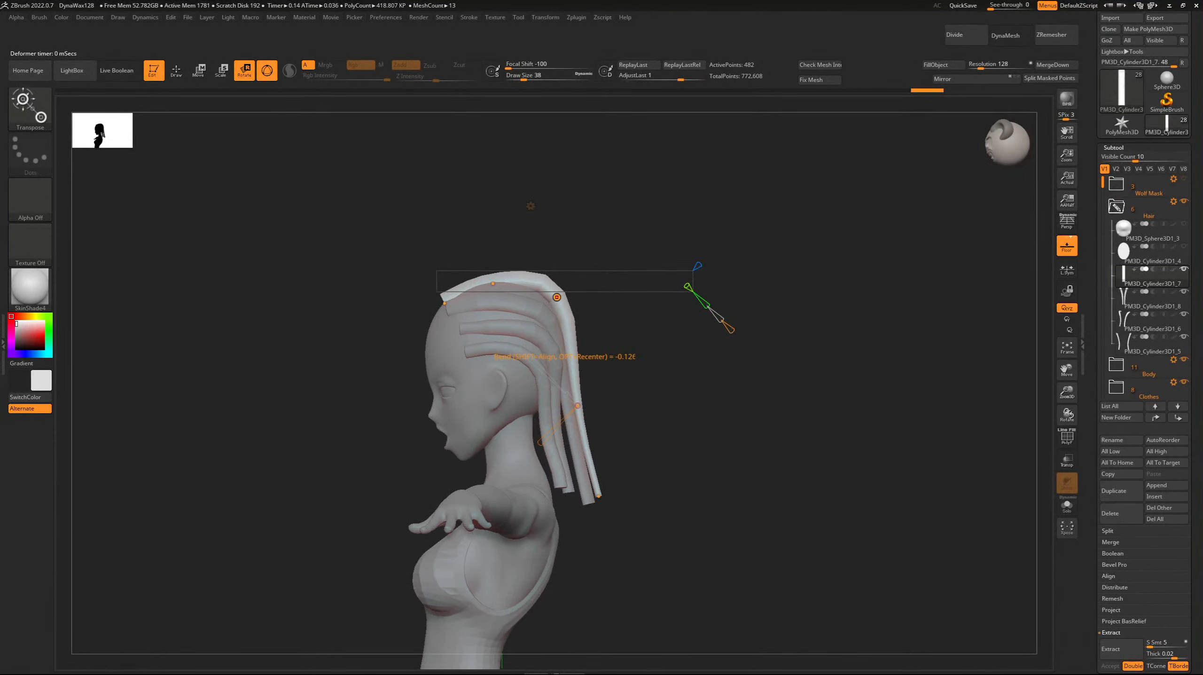
Reposition the centre strand's curve points so it follows the skull and hangs past the nape, and accept the bend.
left_click_drag(557, 297, 551, 307)
right_click_drag(599, 496, 558, 447)
left_click_drag(565, 496, 565, 510)
right_click_drag(543, 496, 652, 492)
left_click_drag(575, 409, 570, 417)
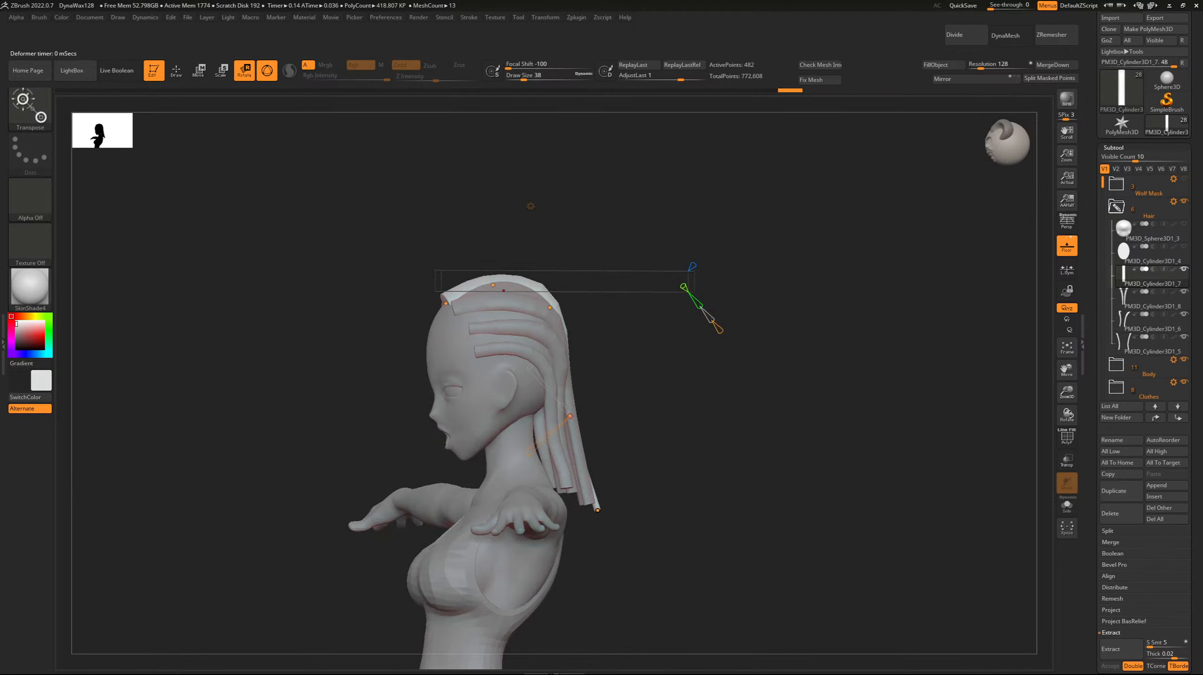
left_click_drag(550, 308, 554, 311)
left_click_drag(493, 284, 495, 284)
right_click_drag(504, 298, 395, 299)
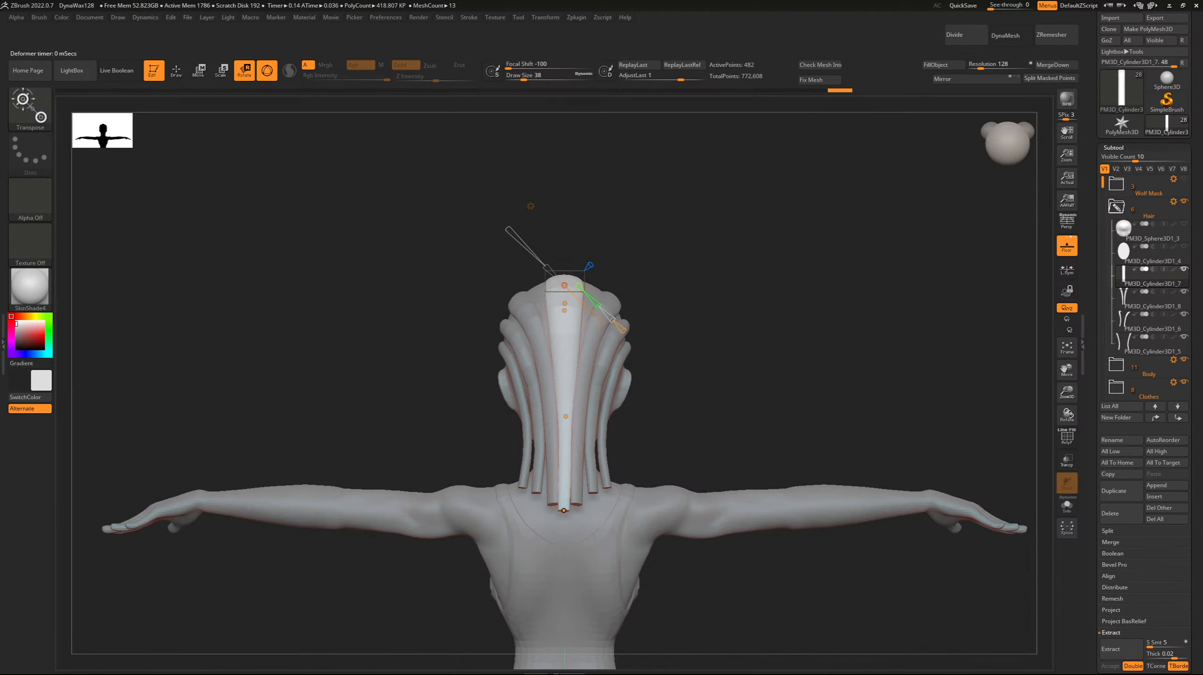
left_click(531, 205)
left_click(694, 205)
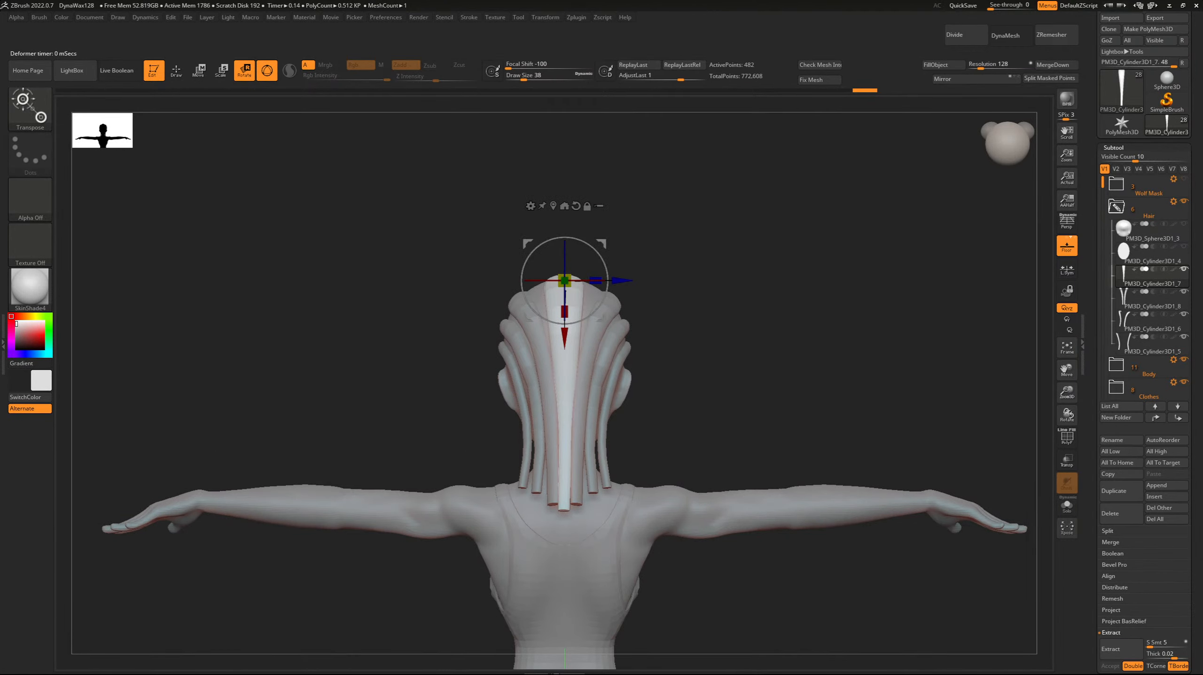
Select the merged crown pair and smooth its strands down the back of the head beside the centre strand.
left_click(524, 294, "alt")
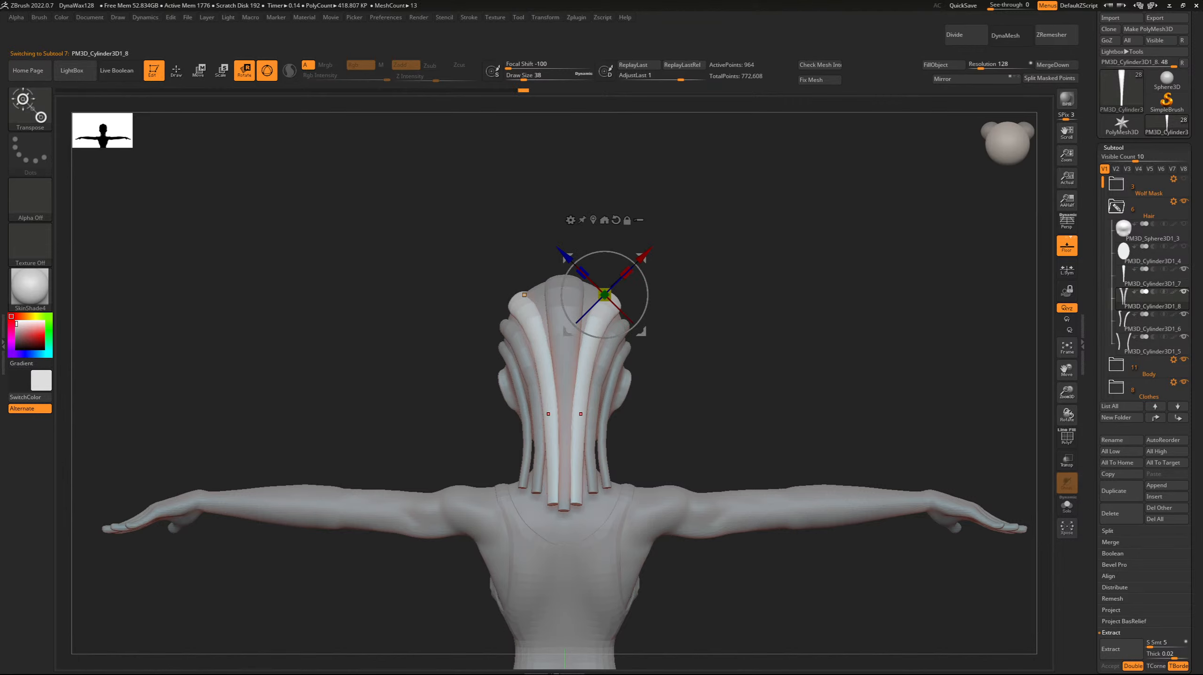
key("q")
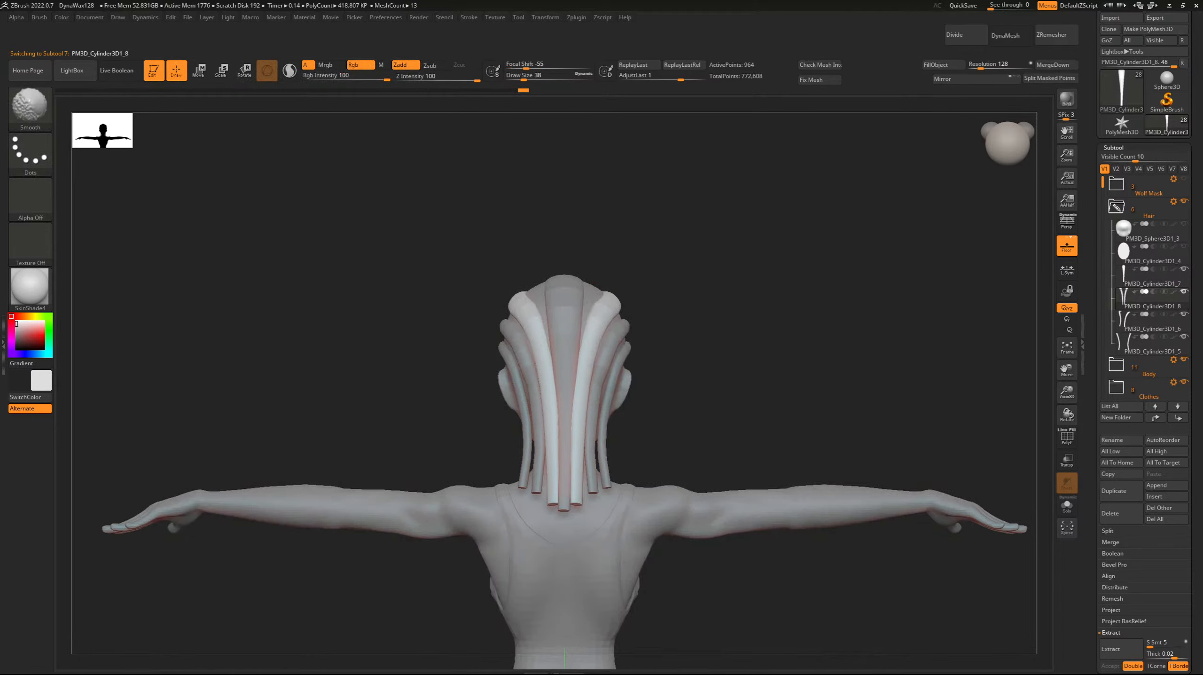
left_click_drag(544, 330, 548, 355, "shift")
right_click_drag(546, 358, 597, 360)
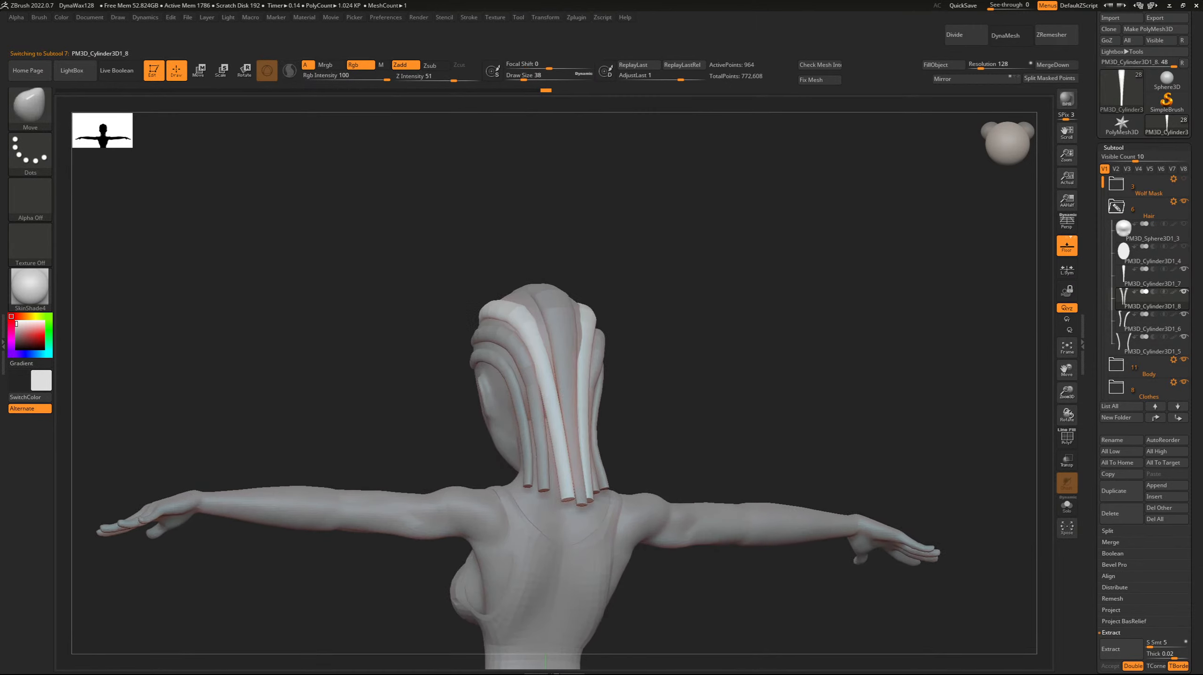
left_click_drag(528, 343, 527, 370, "shift")
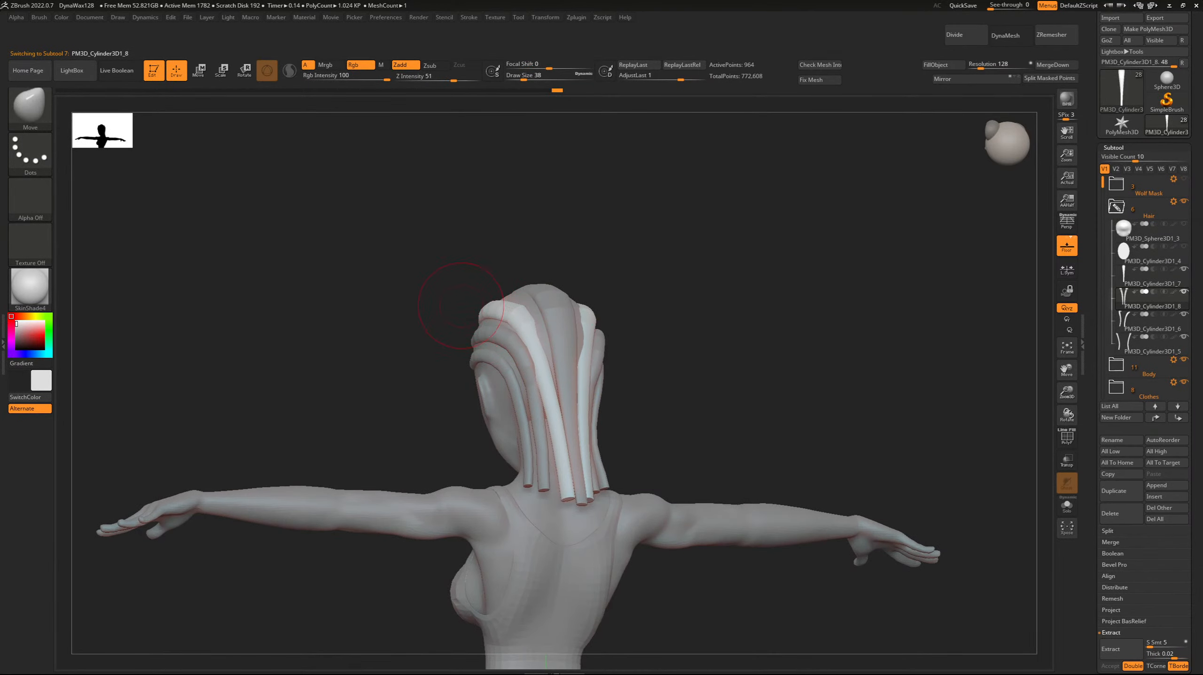
Select the middle strand pair and reshape it with the Move brush so it lies along the back of the head.
key("b")
key("m")
key("v")
right_click_drag(471, 318, 403, 251)
key("v")
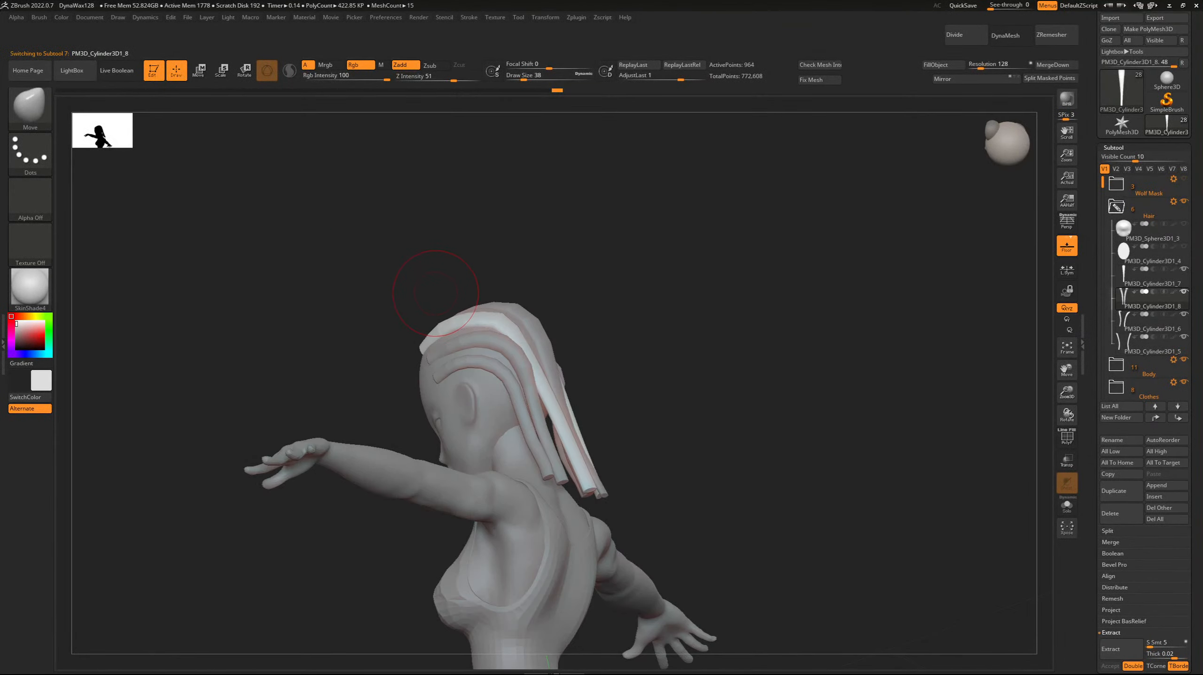
left_click_drag(461, 265, 363, 301)
left_click(501, 339, "alt")
left_click_drag(509, 359, 525, 433, "shift")
left_click_drag(421, 364, 496, 375)
mouse_move(509, 375)
left_mouse_down()
mouse_move(521, 433)
mouse_move(495, 340)
left_mouse_up()
left_click_drag(381, 290, 442, 303)
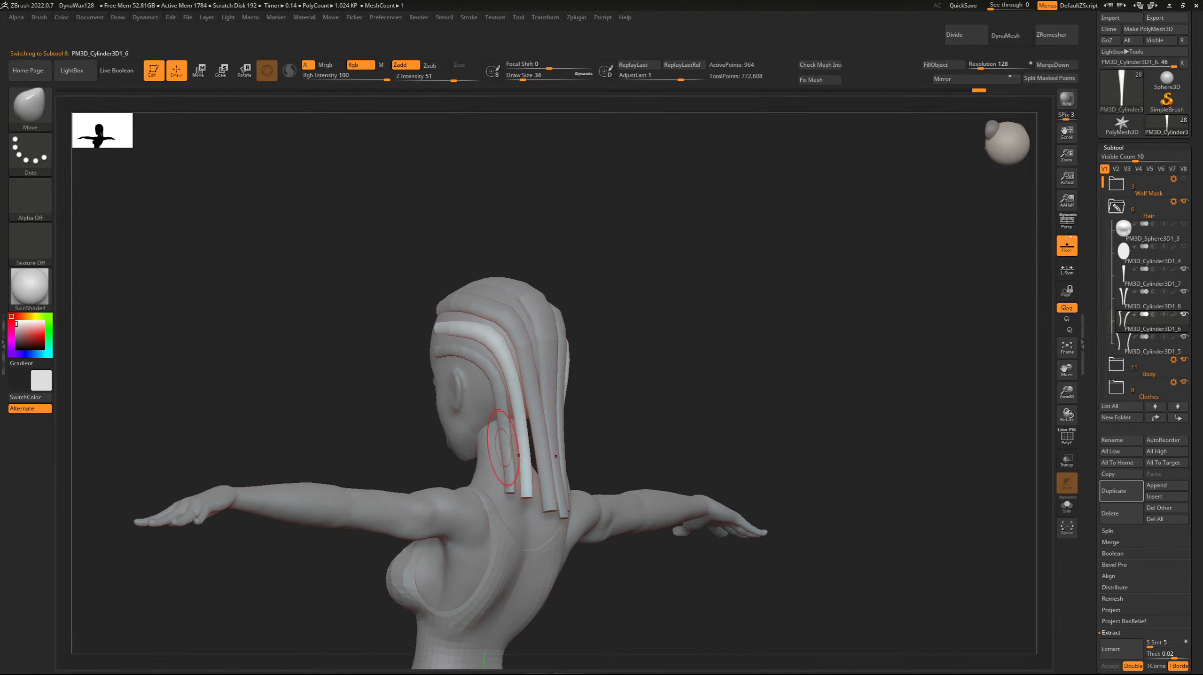
Select the lowest strand pair and smooth its strands behind the ears toward the neck.
left_click(502, 418, "alt")
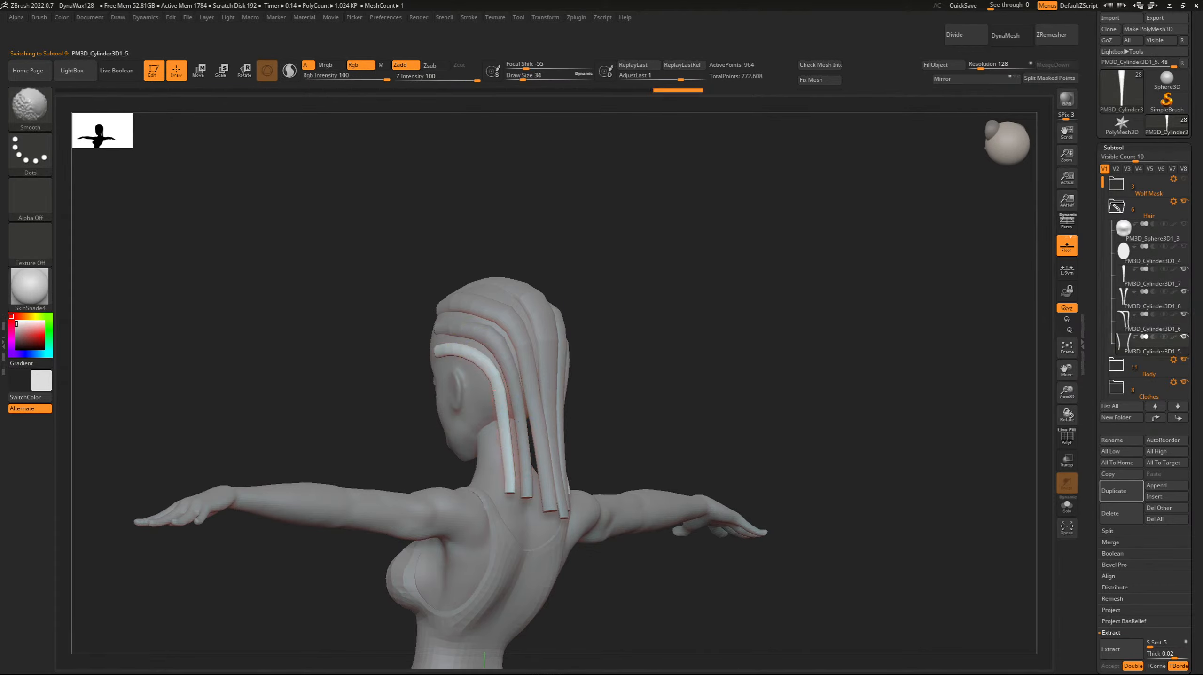
left_click_drag(491, 390, 501, 429, "shift")
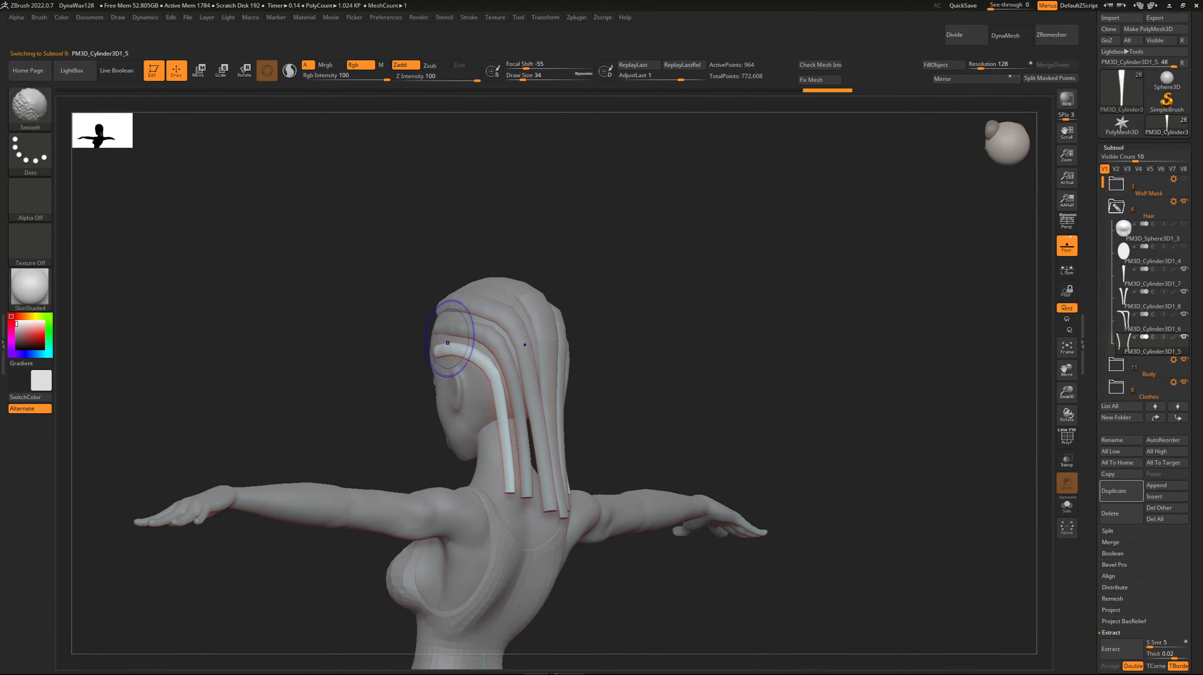
mouse_move(402, 331)
left_mouse_down()
mouse_move(370, 327)
mouse_move(344, 283)
left_mouse_up()
Select the crown strand pair and adjust its front ends at the hairline with the Move brush.
key("Up")
key("Up")
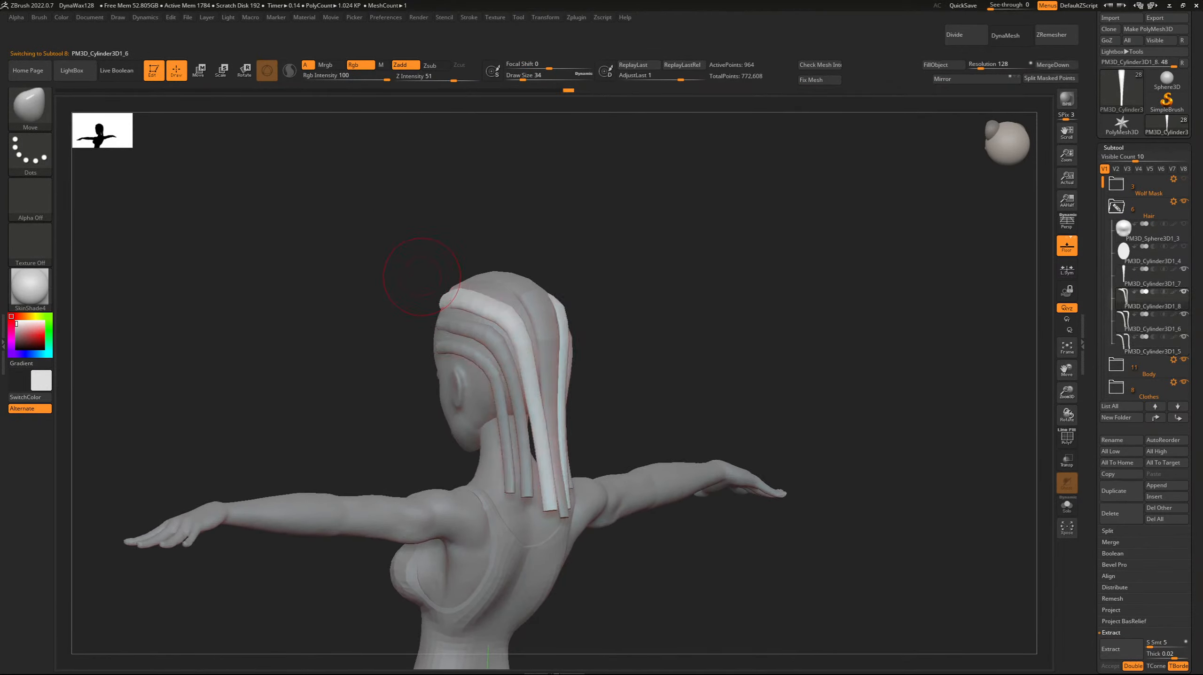
key("Down")
mouse_move(419, 268)
left_mouse_down()
mouse_move(369, 256)
mouse_move(420, 251)
left_mouse_up()
key("Up")
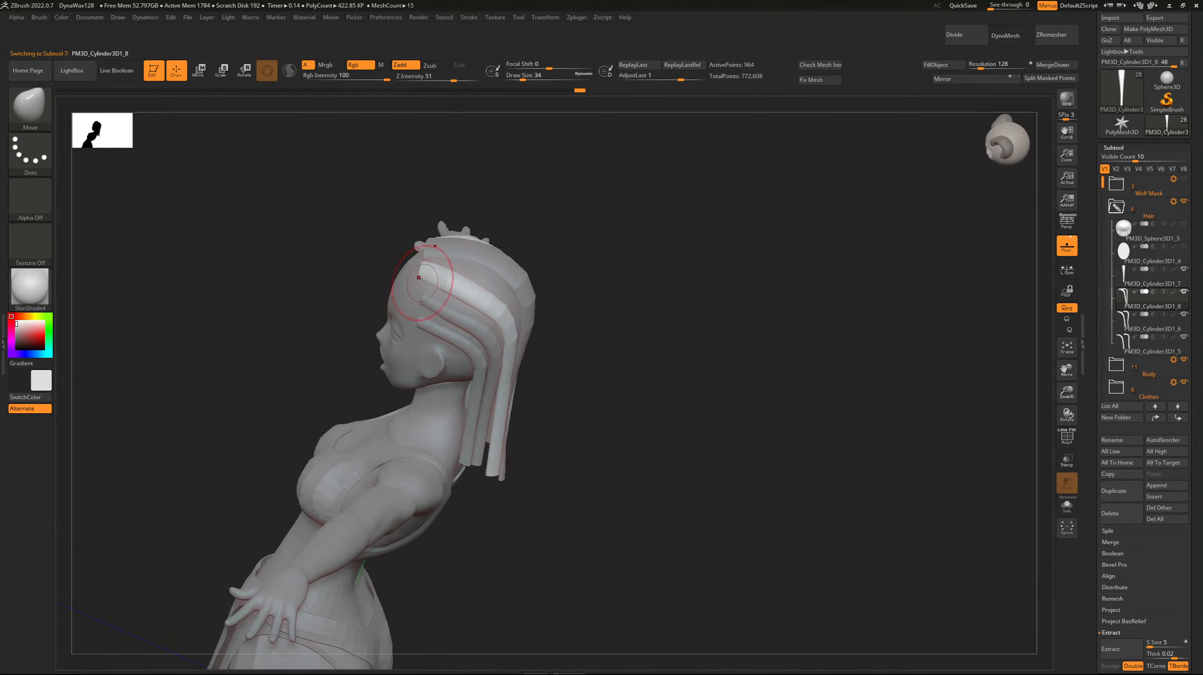
left_click_drag(329, 244, 258, 196)
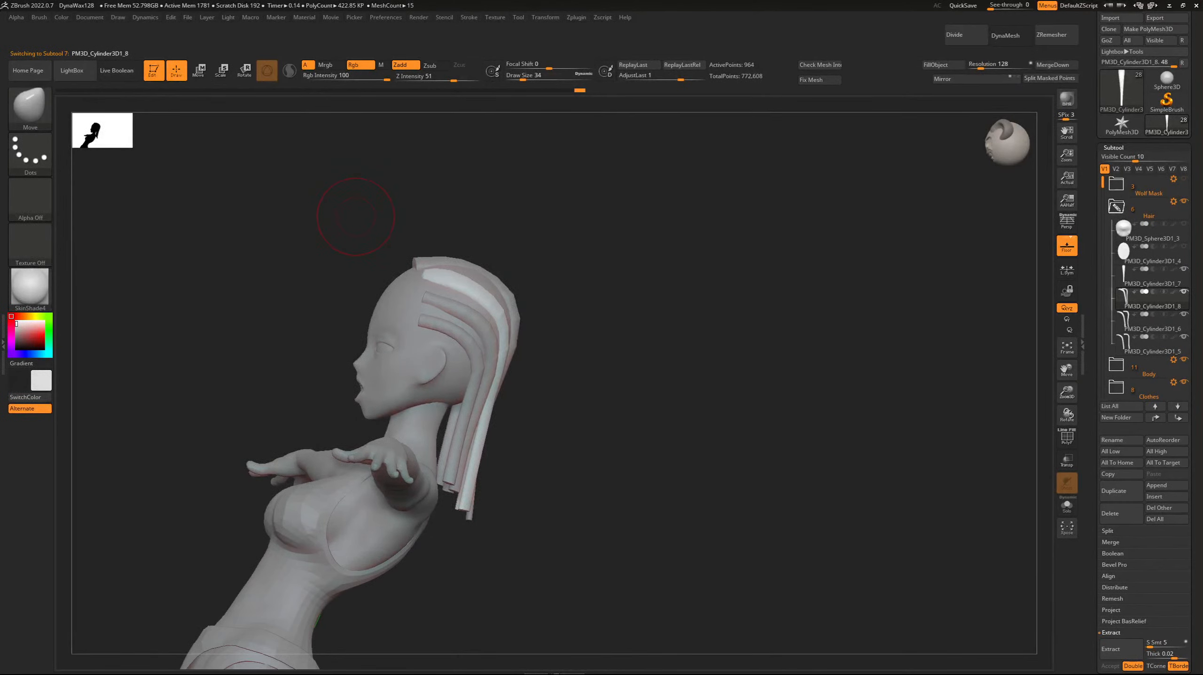
Adjust the front ends of the middle and lowest strand pairs along the temples with the Move brush.
left_click(436, 301, "alt")
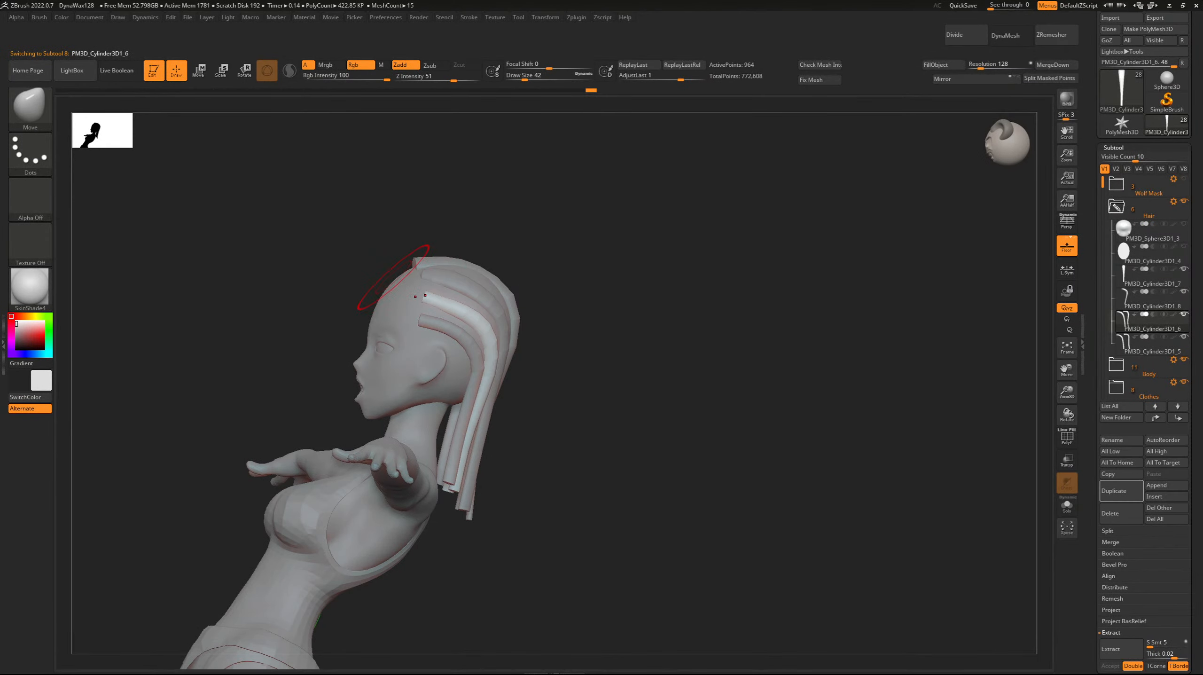
left_click_drag(392, 276, 400, 279)
left_click(423, 325, "alt")
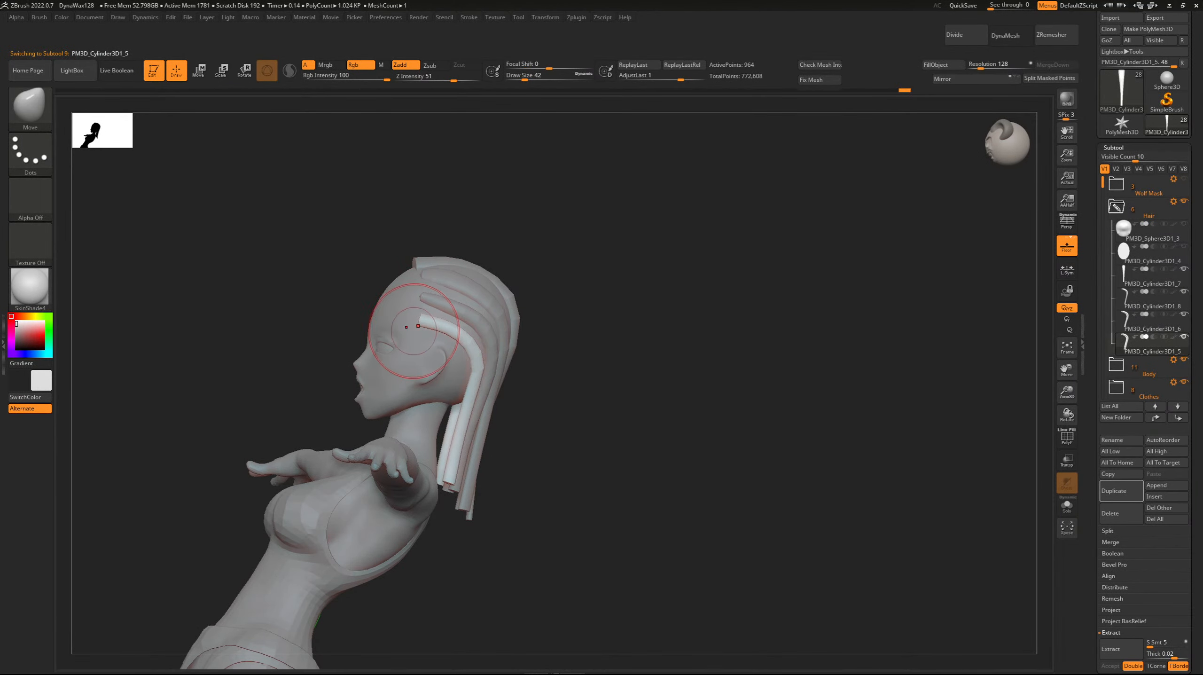
left_click_drag(324, 265, 380, 271)
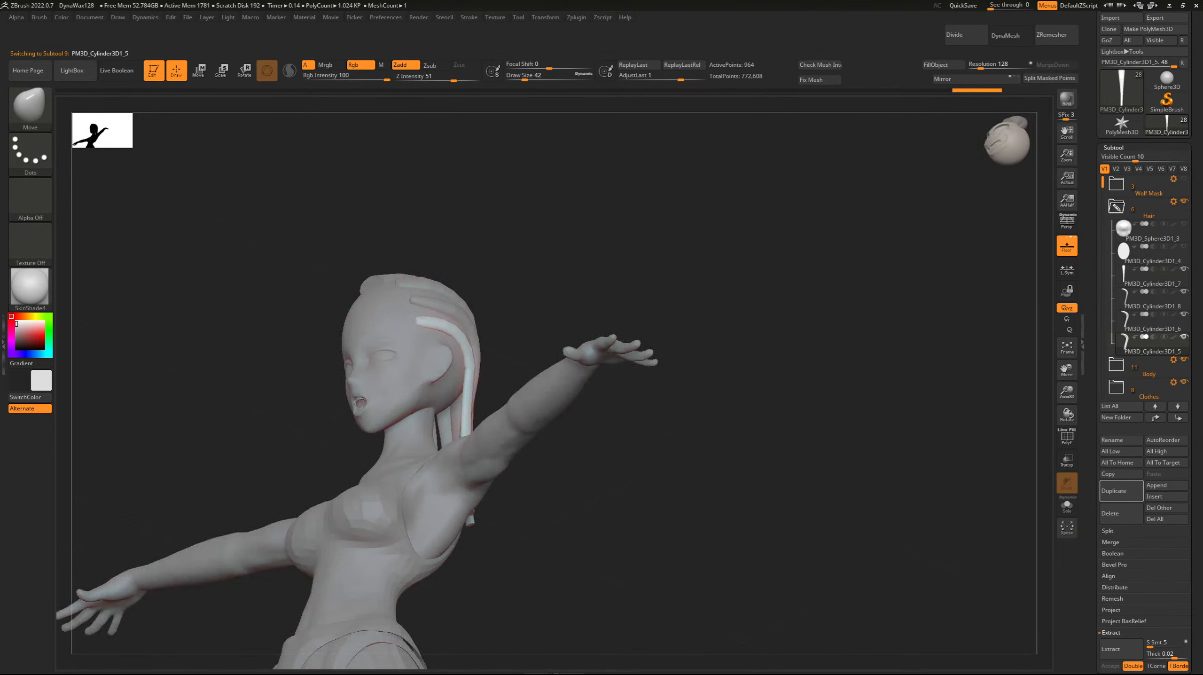
left_click_drag(416, 318, 190, 203)
Select the centre strand and reshape it with the Move brush over the forehead and down the back of the skull.
key("Up")
key("Up")
key("Up")
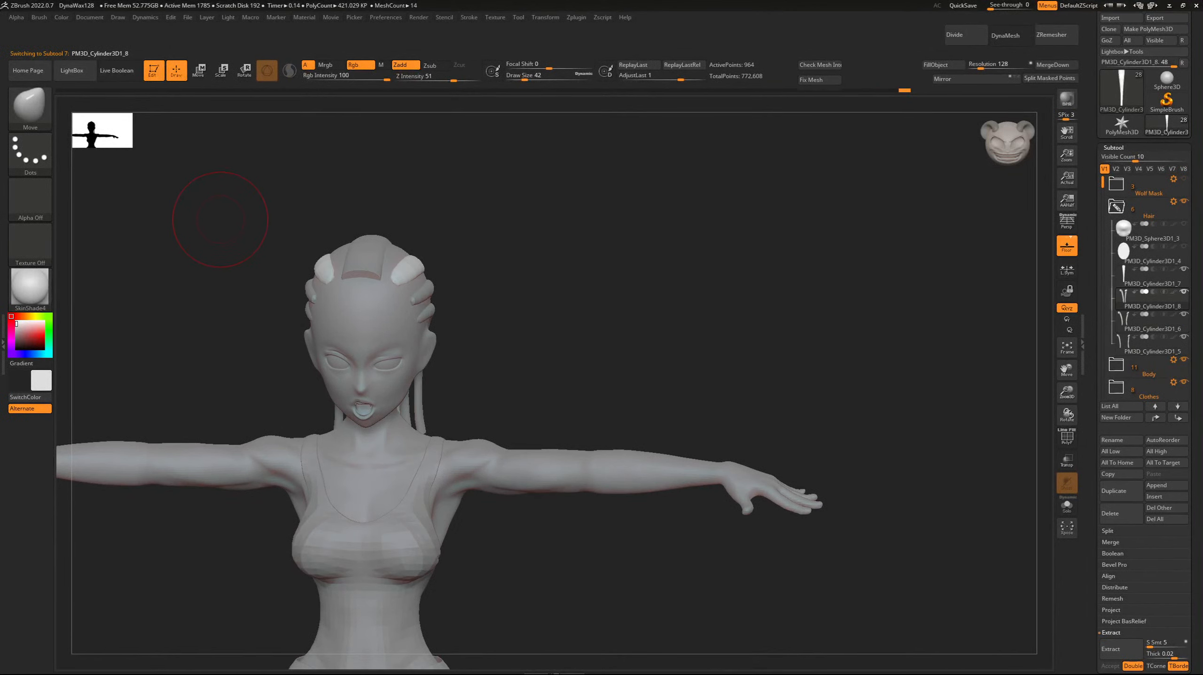
left_click_drag(219, 187, 217, 246)
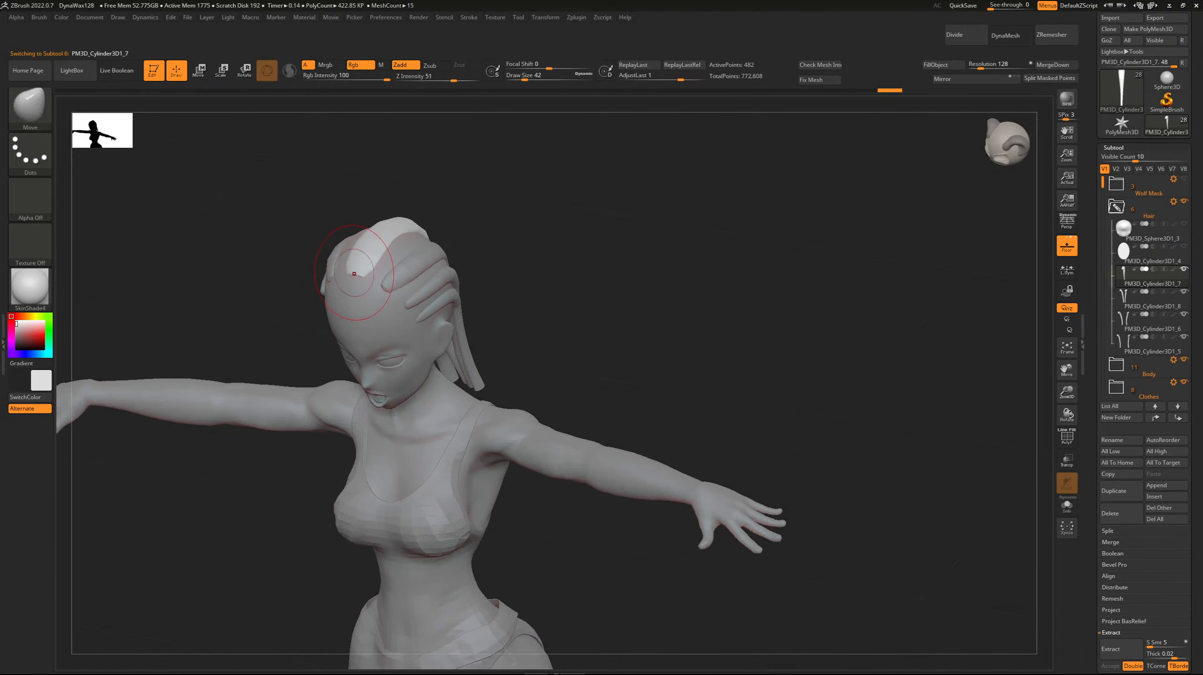
left_click_drag(311, 259, 324, 247)
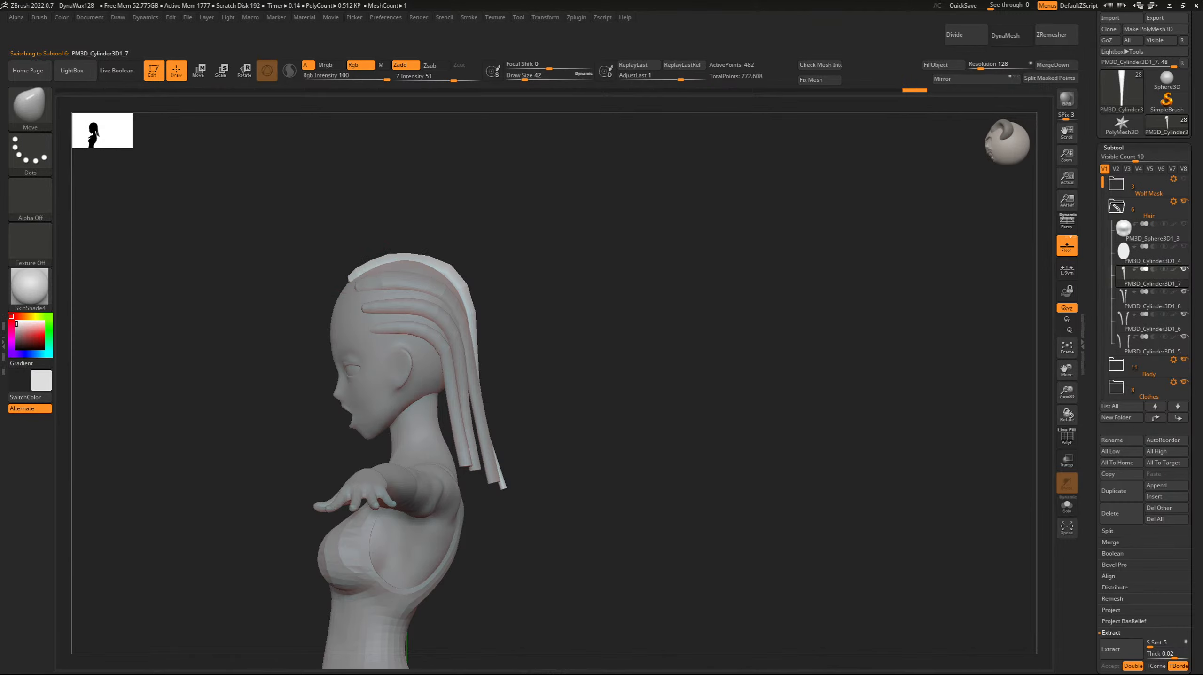
mouse_move(312, 251)
left_mouse_down()
mouse_move(267, 247)
mouse_move(308, 244)
left_mouse_up()
left_click_drag(463, 293, 420, 259, "shift")
left_click_drag(331, 199, 256, 194)
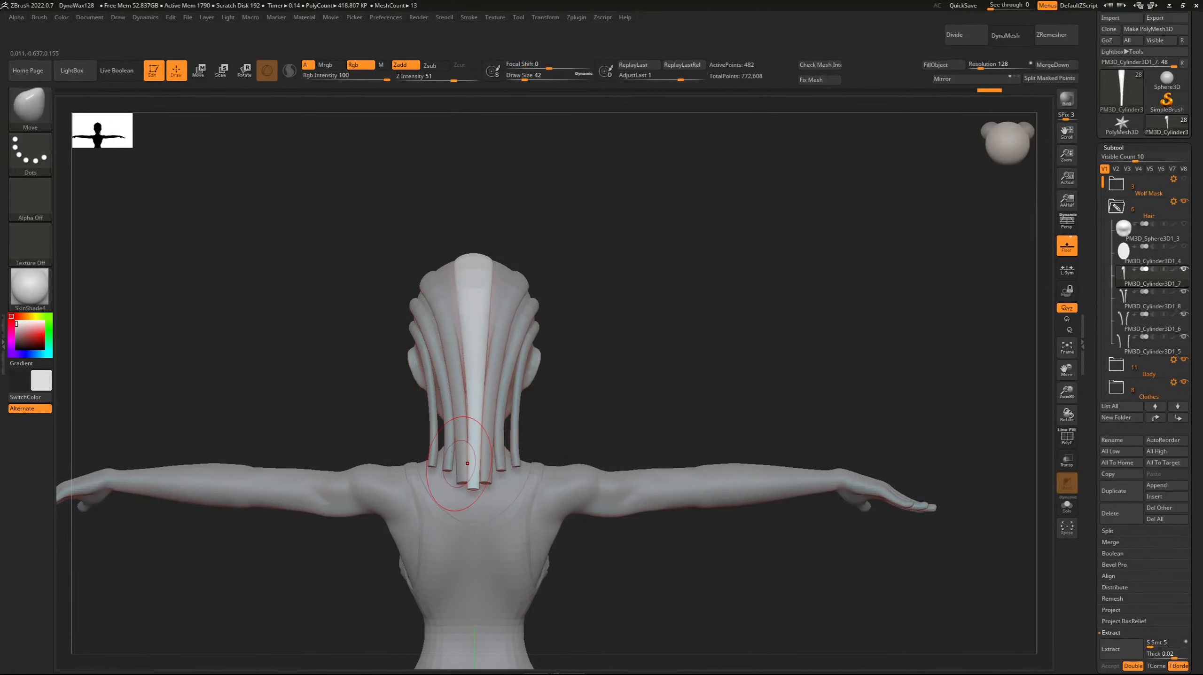
Select the crown strand pair and smooth its strands where they curve over the back of the head.
left_click(456, 483, "alt")
mouse_move(456, 483)
left_mouse_down()
mouse_move(461, 493)
mouse_move(457, 420)
mouse_move(453, 490)
left_mouse_up()
key("ctrl+z")
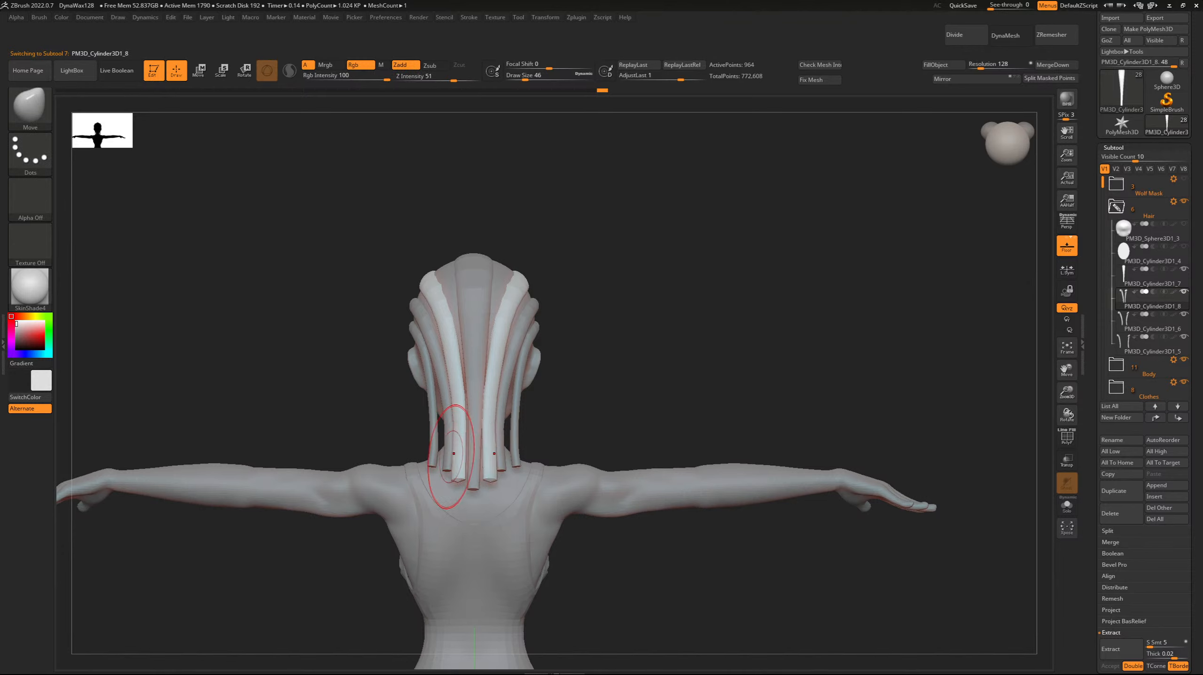
left_click_drag(333, 275, 451, 280)
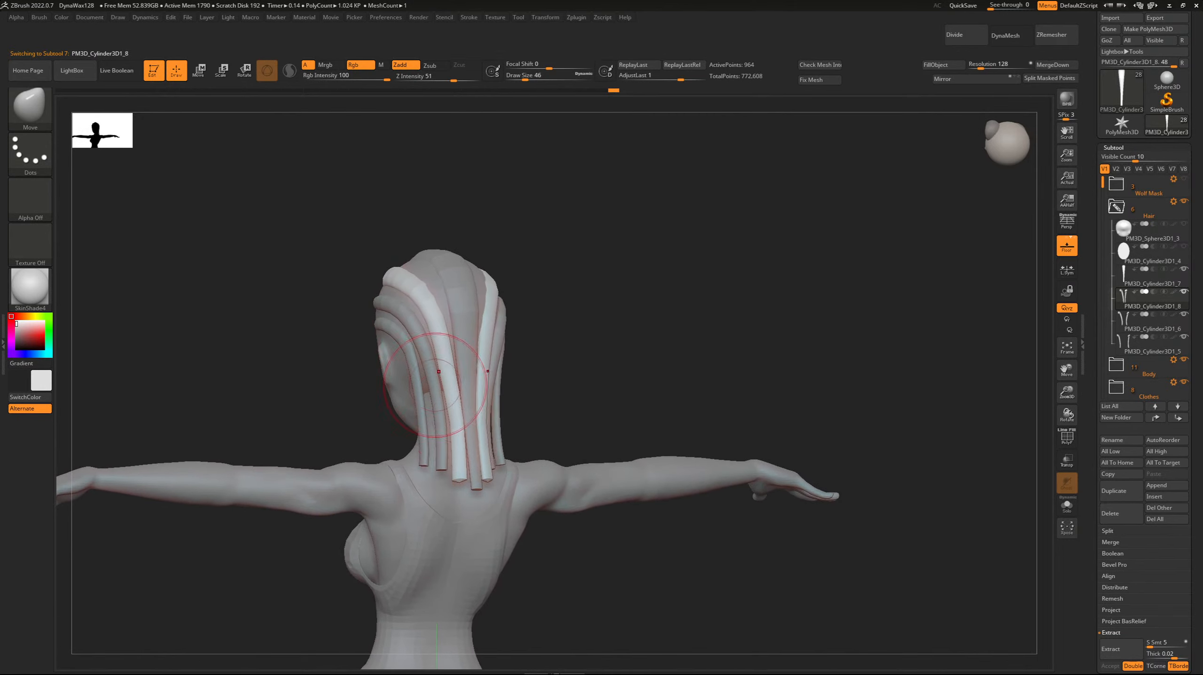
mouse_move(331, 283)
left_mouse_down()
mouse_move(515, 286)
mouse_move(364, 278)
left_mouse_up()
left_click_drag(476, 308, 404, 342, "shift")
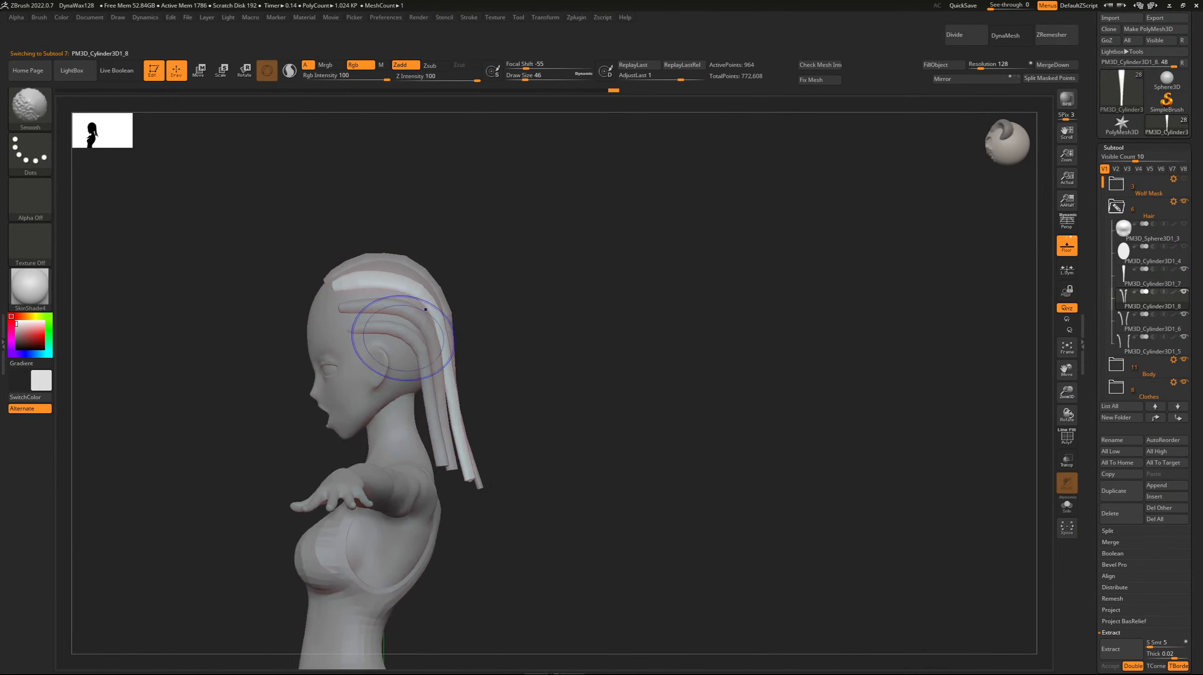
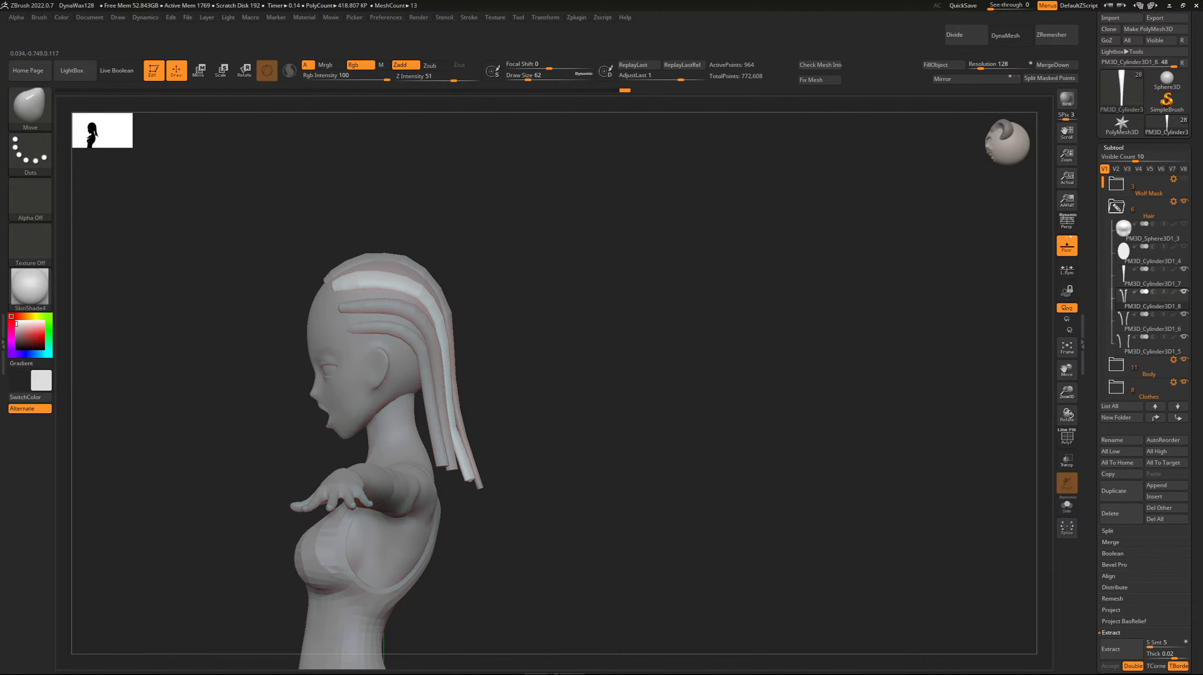
Select the centre strand and smooth its front end at the hairline above the forehead.
left_click(444, 393, "alt")
left_click_drag(508, 303, 264, 223)
left_click_drag(200, 194, 239, 236)
key("Up")
key("Up")
key("ctrl")
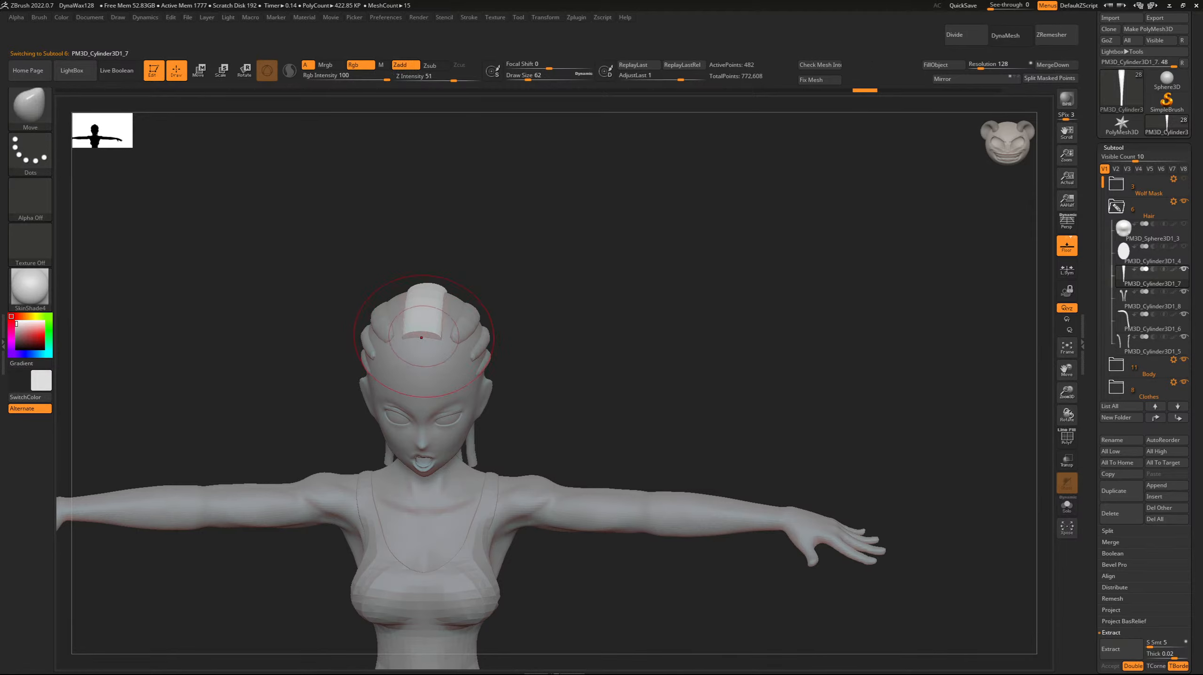
key("alt")
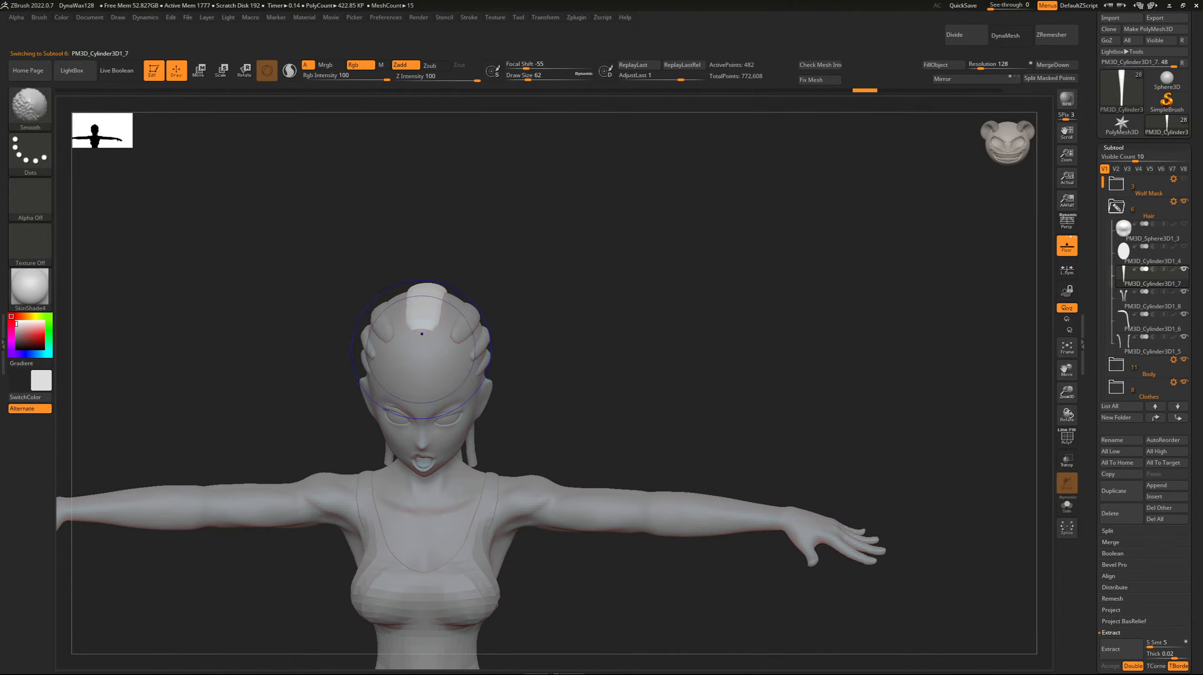
left_click_drag(423, 331, 418, 341, "shift")
Pull the front end of the centre strand down onto the forehead with the Move brush.
left_click_drag(293, 341, 292, 383)
left_click_drag(323, 250, 326, 271)
key("b")
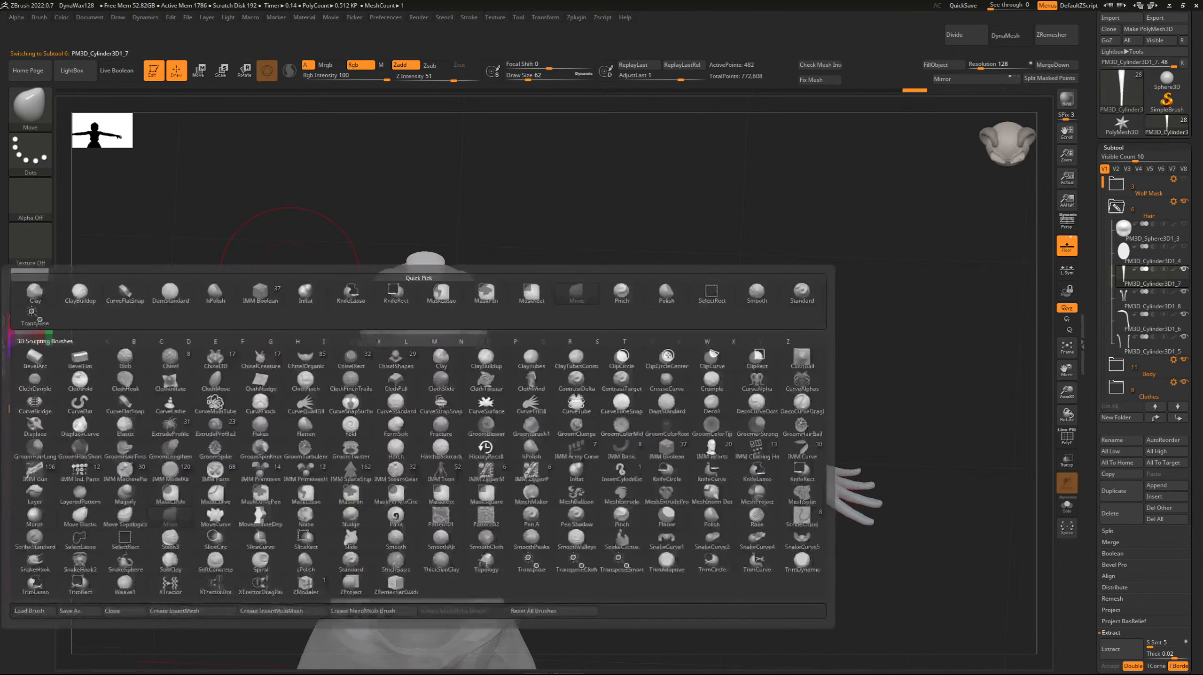
key("m")
key("v")
left_click_drag(424, 312, 423, 331)
Smooth the centre strand's profile where it curves over the crown.
left_click_drag(314, 271, 331, 274)
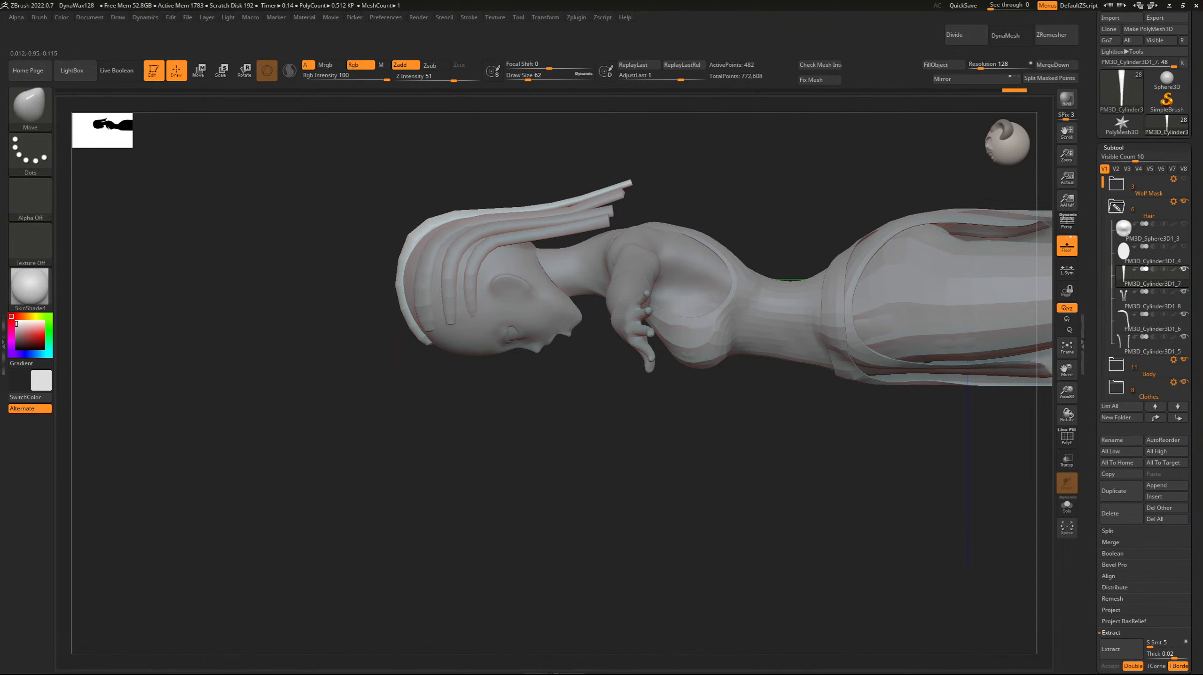
key("ctrl")
key("ctrl")
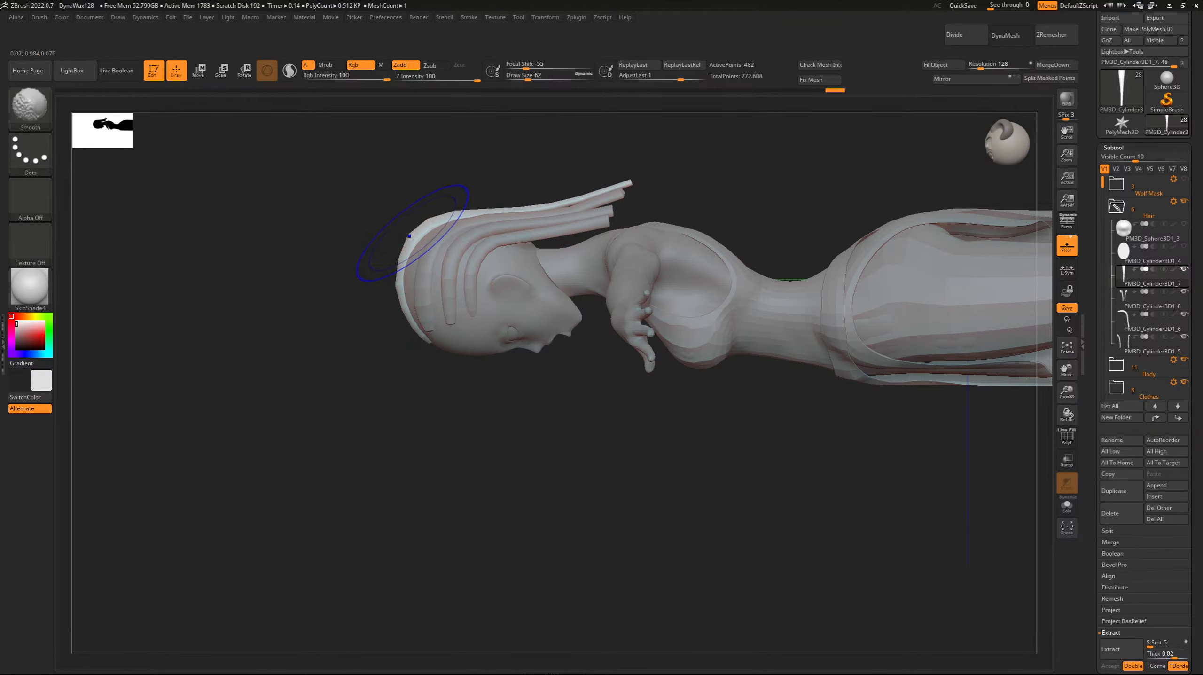
left_click_drag(411, 227, 432, 265, "shift")
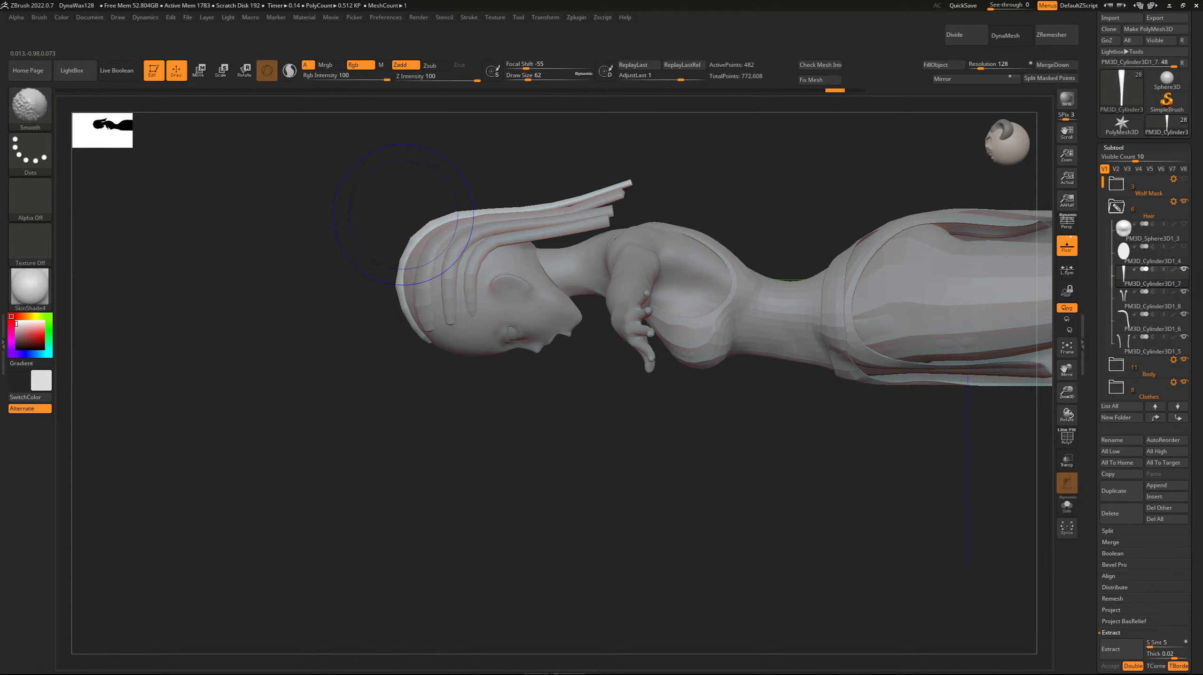
Select the crown strand pair and reposition its front ends at the hairline with the Move brush.
mouse_move(331, 198)
left_mouse_down()
mouse_move(274, 176)
mouse_move(217, 202)
mouse_move(234, 189)
mouse_move(280, 221)
left_mouse_up()
key("Down")
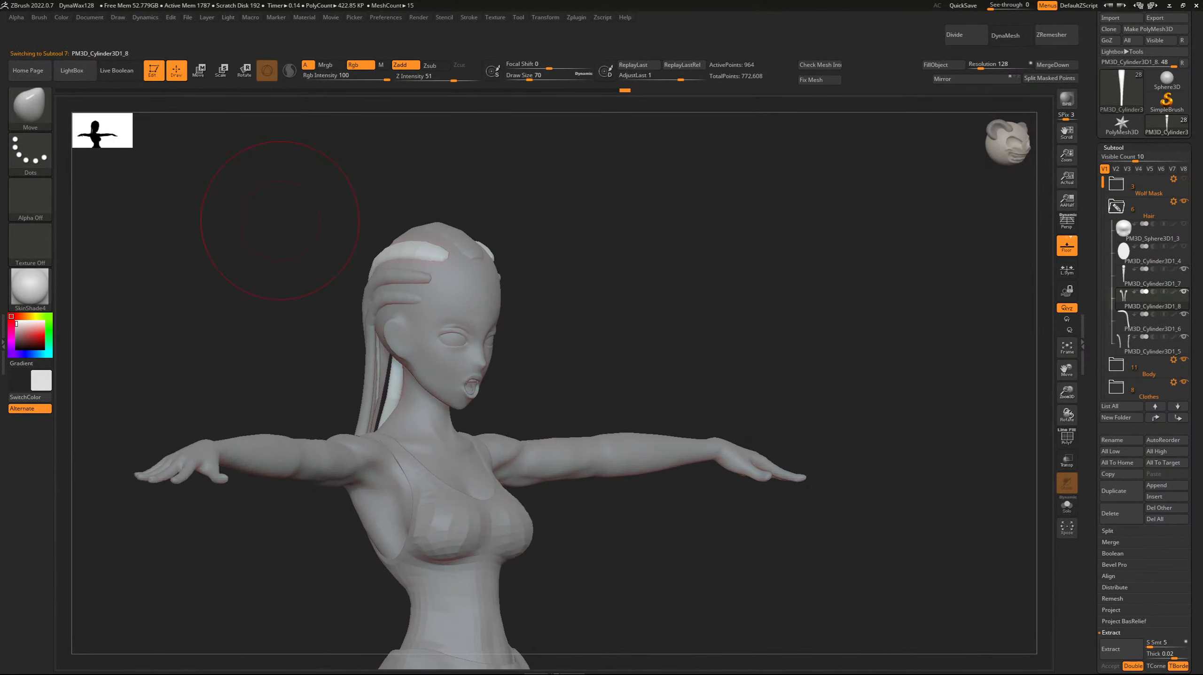
left_click_drag(390, 252, 394, 244)
left_click_drag(312, 210, 262, 211)
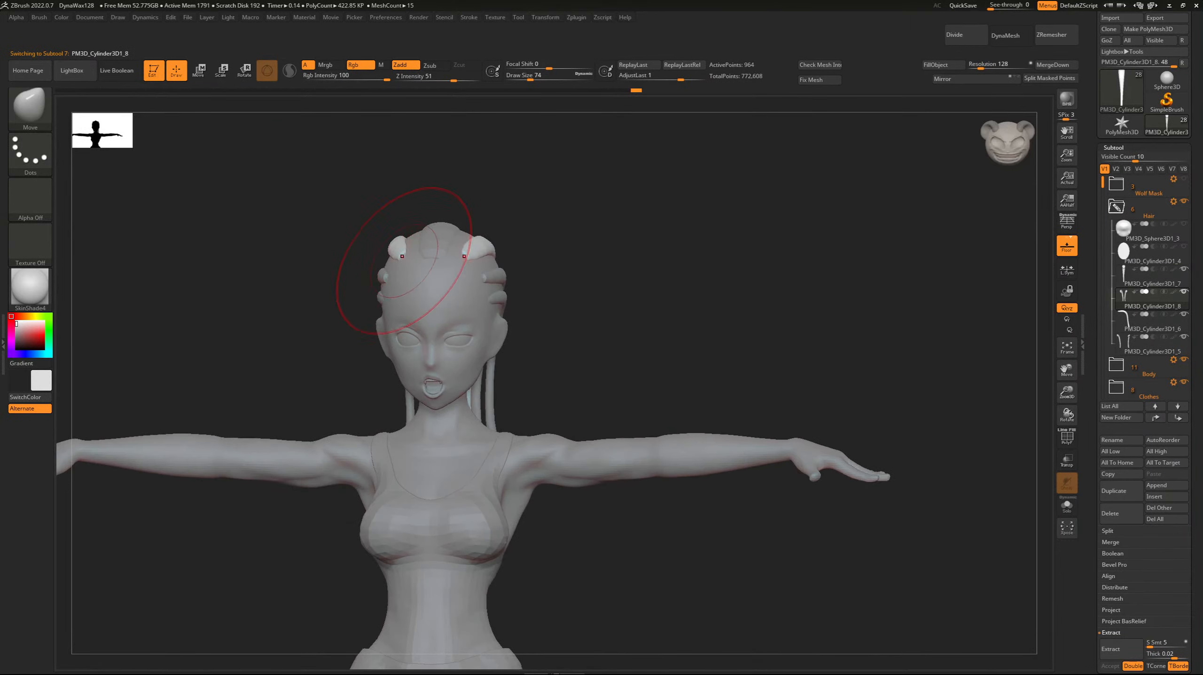
left_click_drag(381, 208, 398, 240)
Select the centre strand and extend its lower tip down the back of the neck with the Move brush.
left_click_drag(232, 186, 429, 167)
left_click(337, 359, "alt")
left_click_drag(345, 420, 338, 438, "shift")
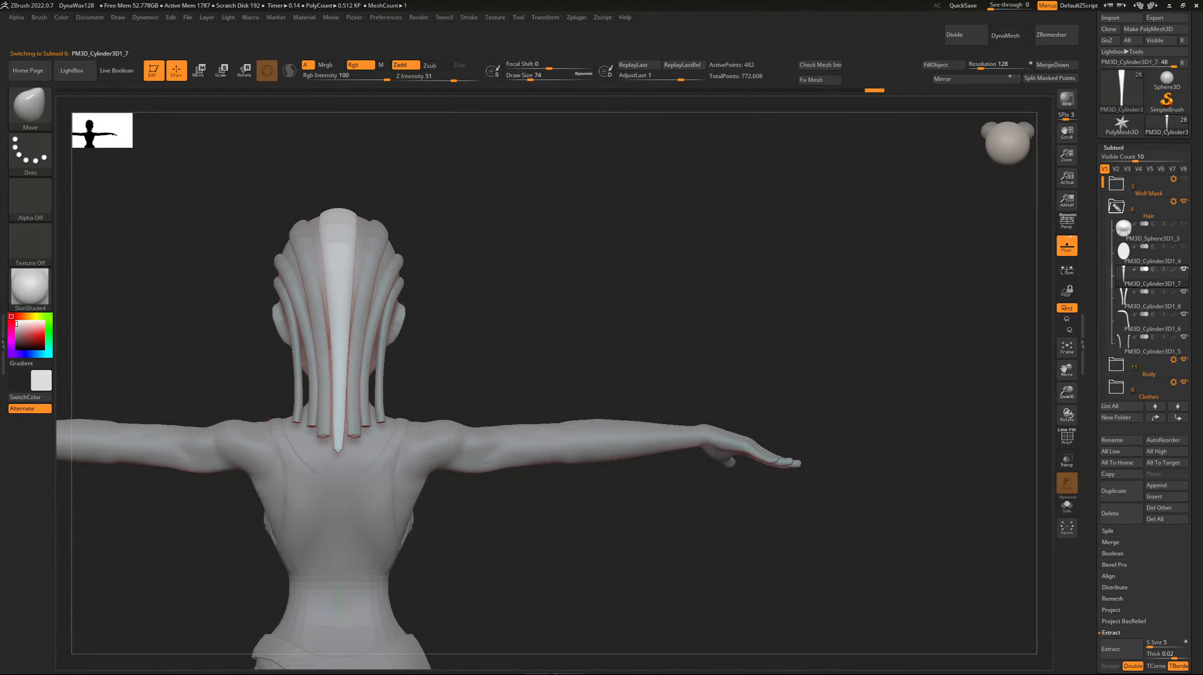
Select the crown and middle strand pairs in turn and refine how they fall down the back of the head.
left_click(303, 340, "alt")
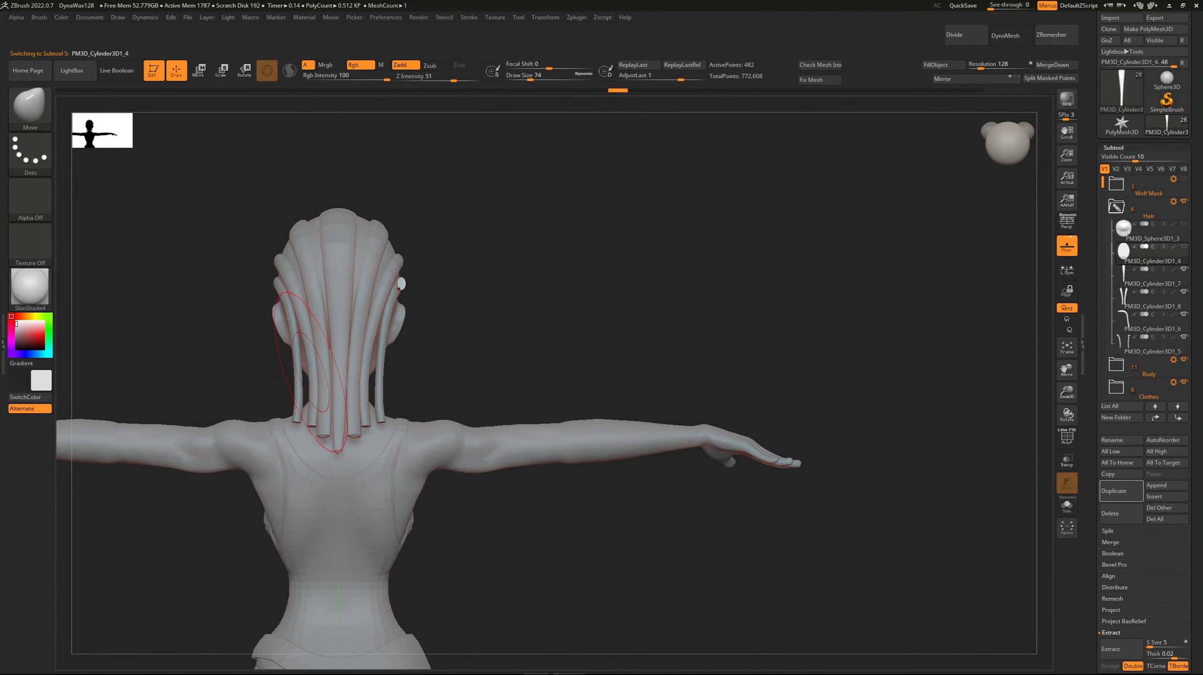
left_click(318, 354, "alt")
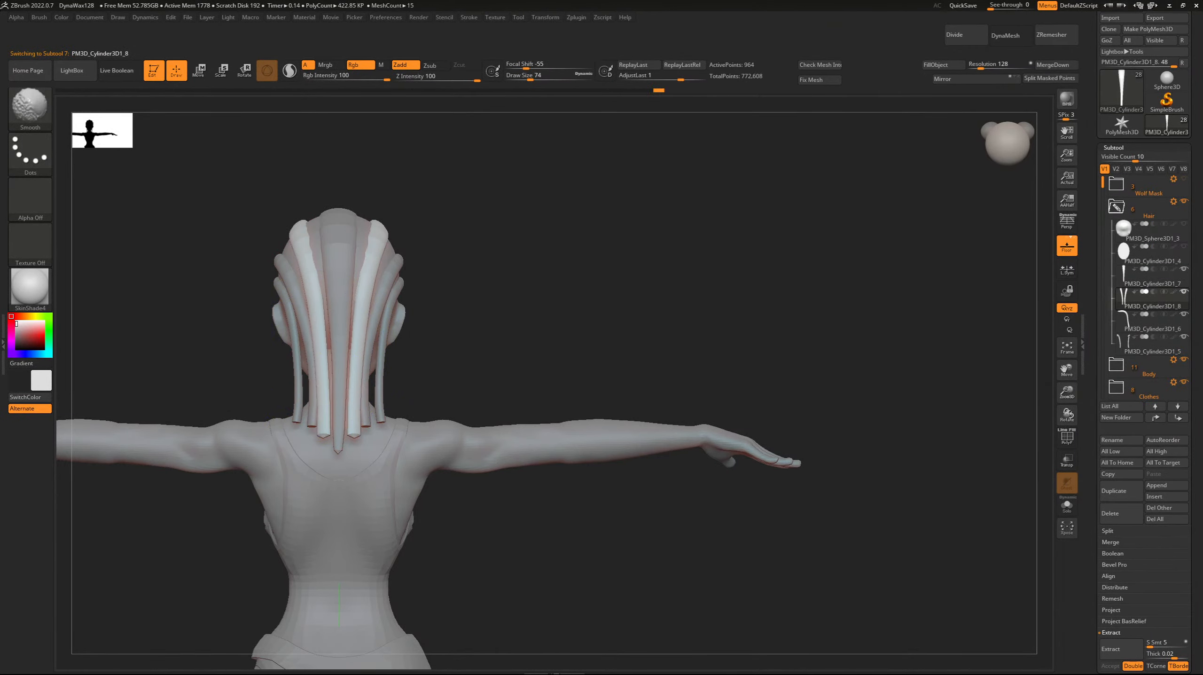
left_click_drag(230, 266, 201, 269)
left_click(305, 360, "alt")
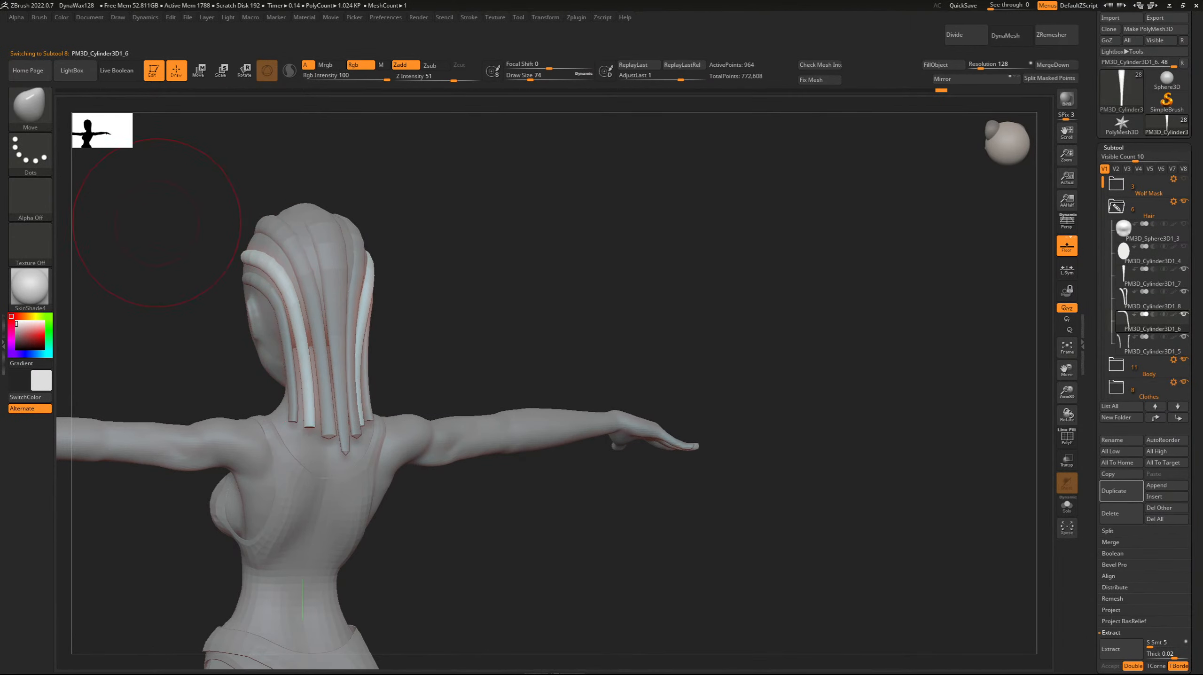
mouse_move(156, 222)
left_mouse_down()
mouse_move(1026, 366)
mouse_move(1144, 435)
left_mouse_up()
left_click_drag(208, 229, 393, 388)
Select the crown strand pair and reshape its front ends using the Move brush at Draw Size 30.
left_click(369, 327, "alt")
left_click_drag(255, 269, 170, 165)
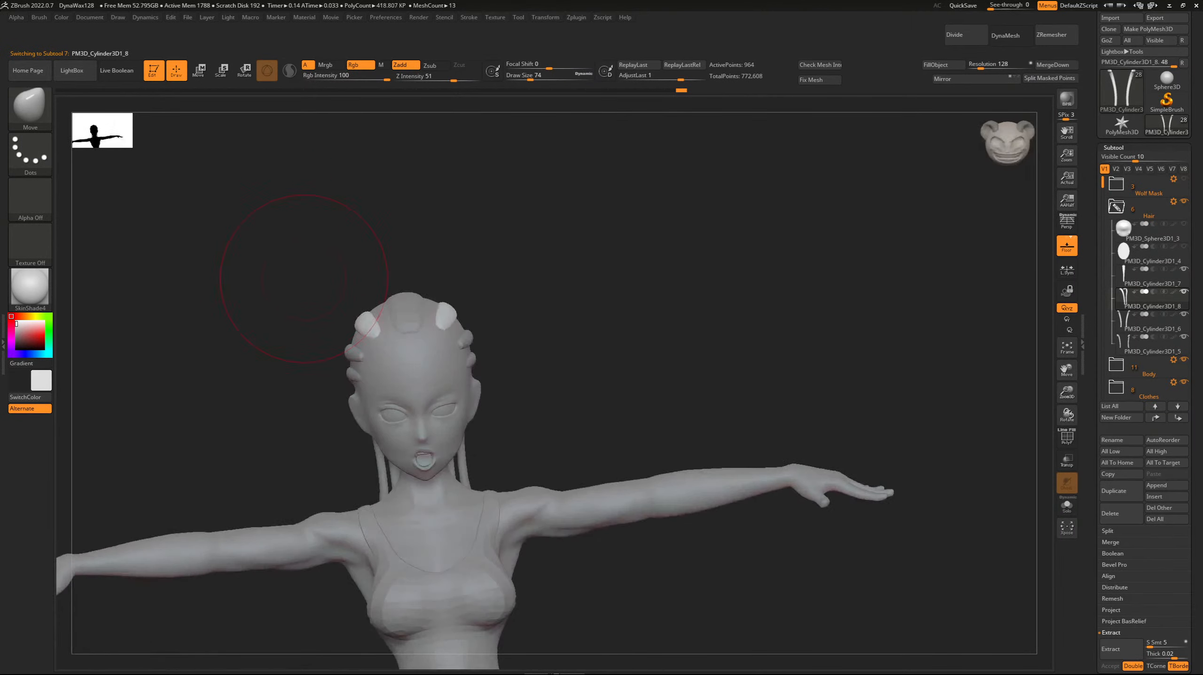
mouse_move(309, 355)
left_mouse_down()
mouse_move(301, 320)
mouse_move(367, 318)
left_mouse_up()
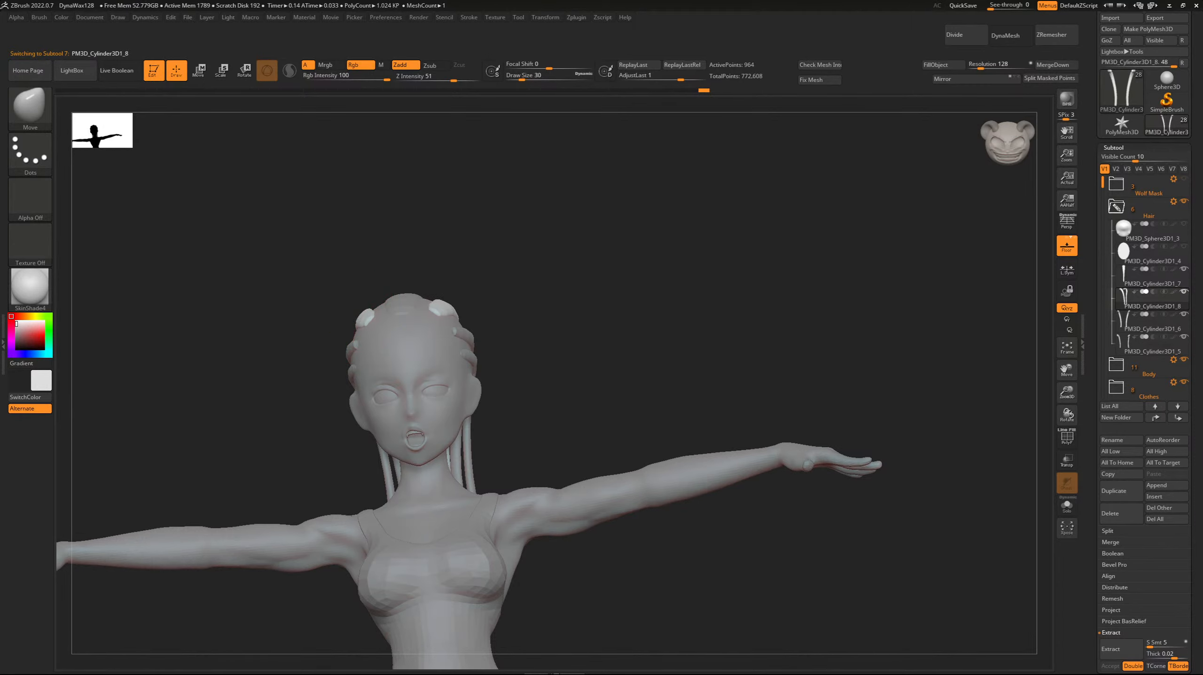
mouse_move(247, 246)
left_mouse_down()
mouse_move(246, 302)
mouse_move(204, 228)
mouse_move(302, 227)
mouse_move(165, 217)
left_mouse_up()
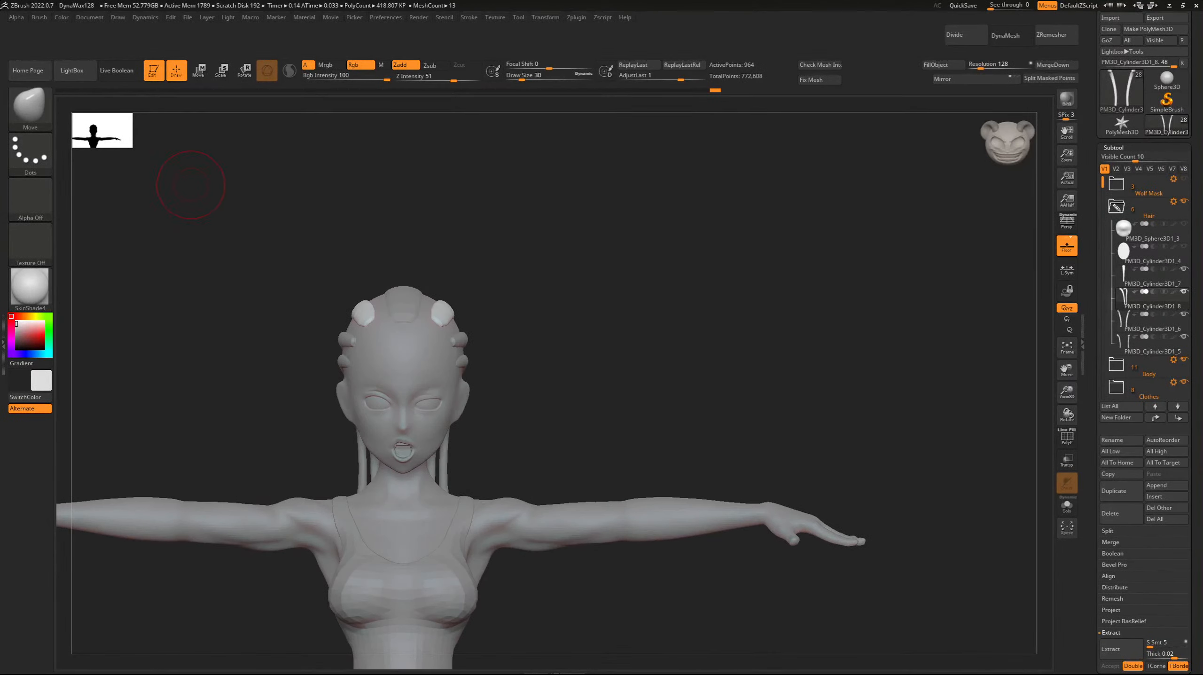
Duplicate the sphere scalp cap subtool and turn on transparency for the surrounding subtools.
left_click_drag(190, 185, 262, 259)
left_click(1150, 232)
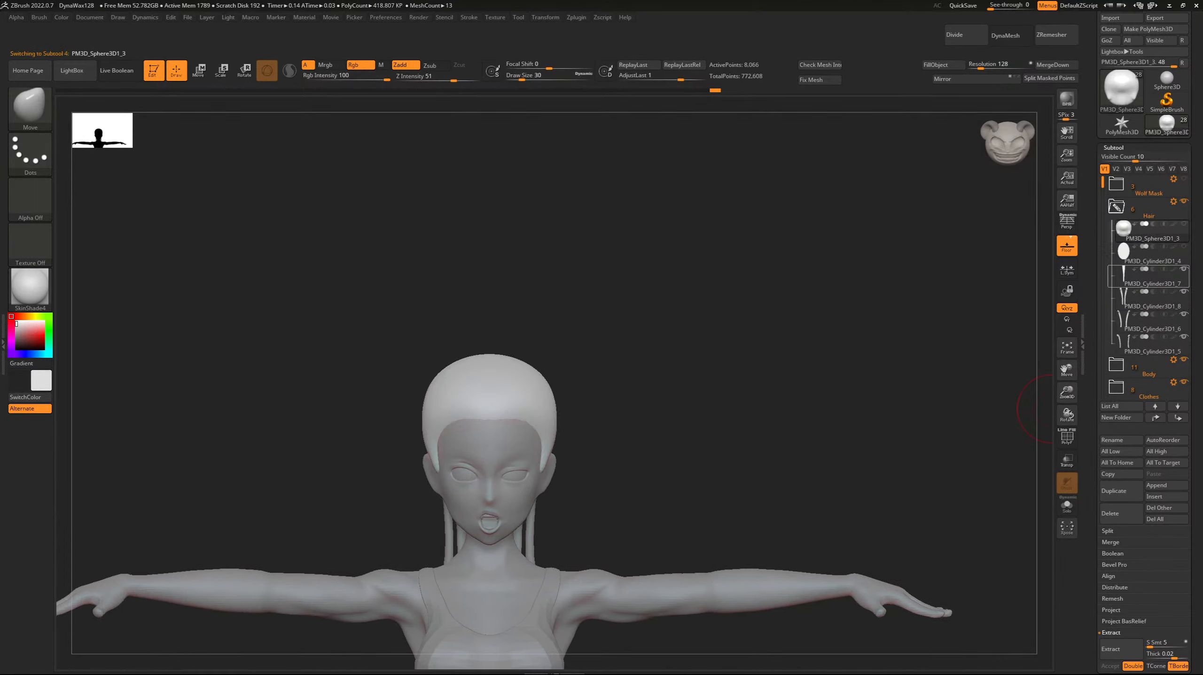
left_click(1114, 491)
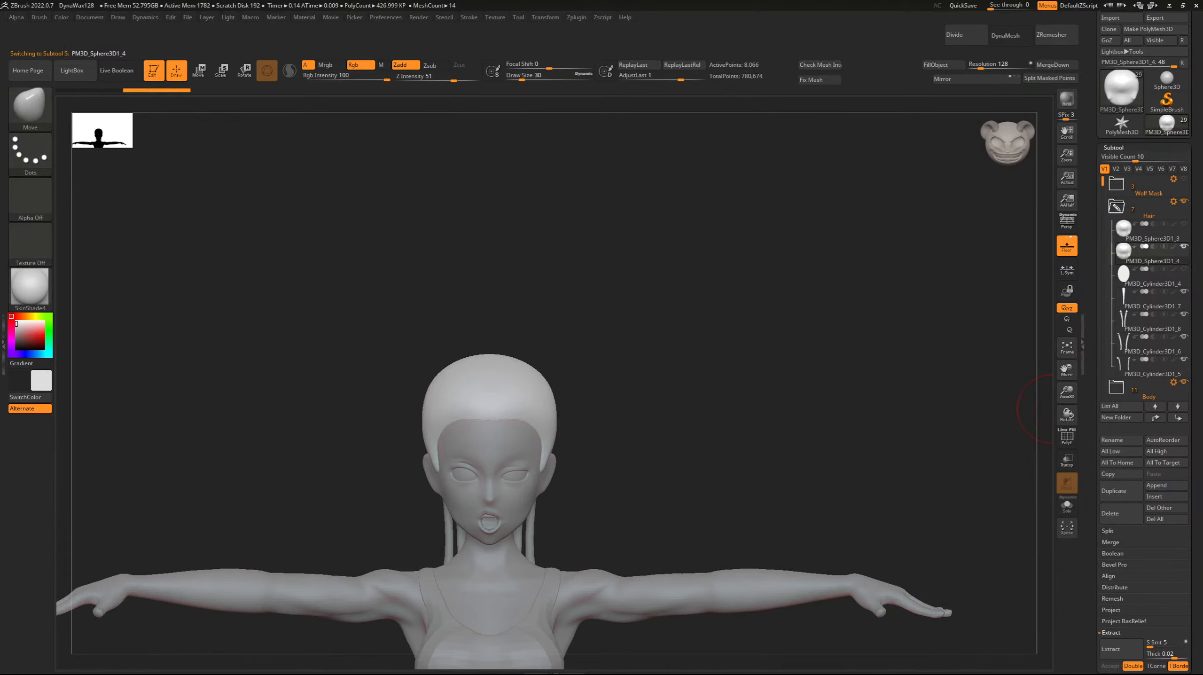
left_click_drag(276, 235, 359, 308, "shift")
left_click(1067, 461)
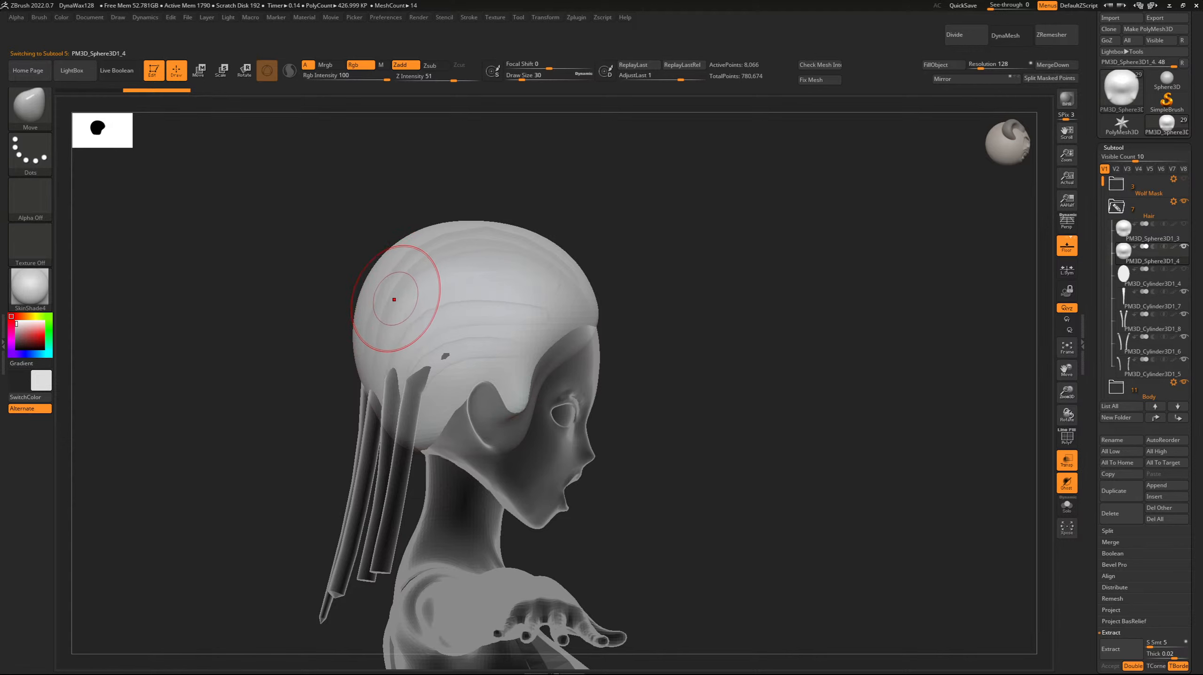
Choose the DamStandard brush, try a stroke along the cap edge above the ear, undo it, and reduce Draw Size to 18.
key("b")
key("d")
key("s")
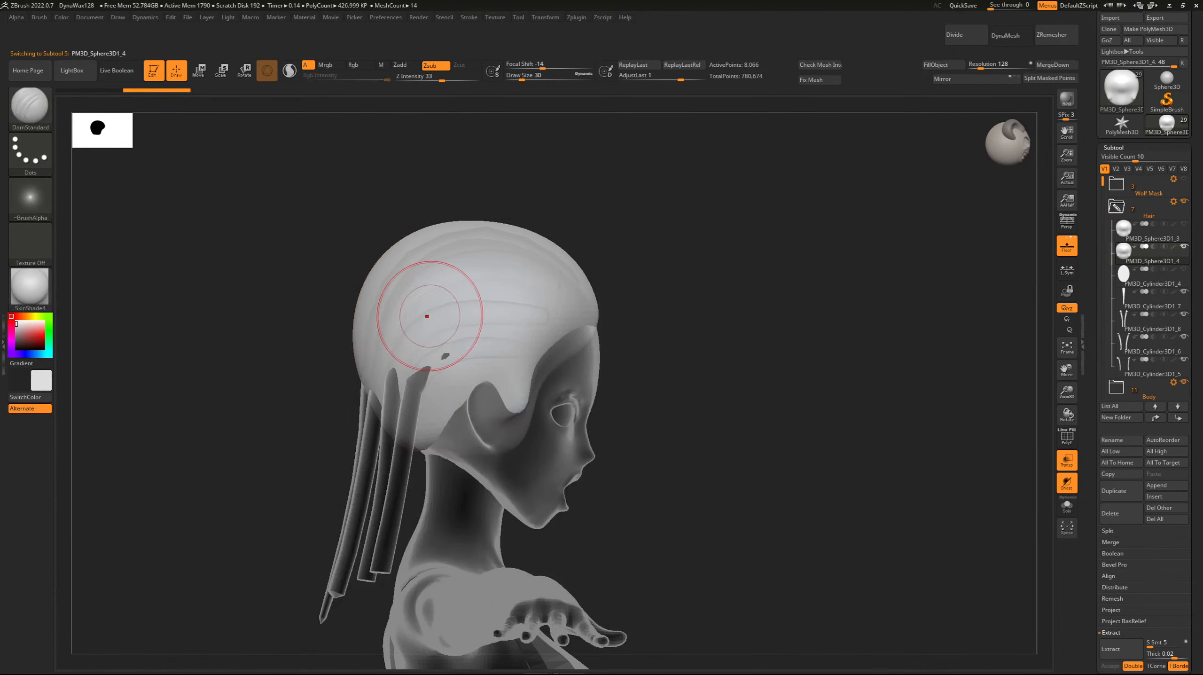
left_click_drag(470, 401, 484, 386)
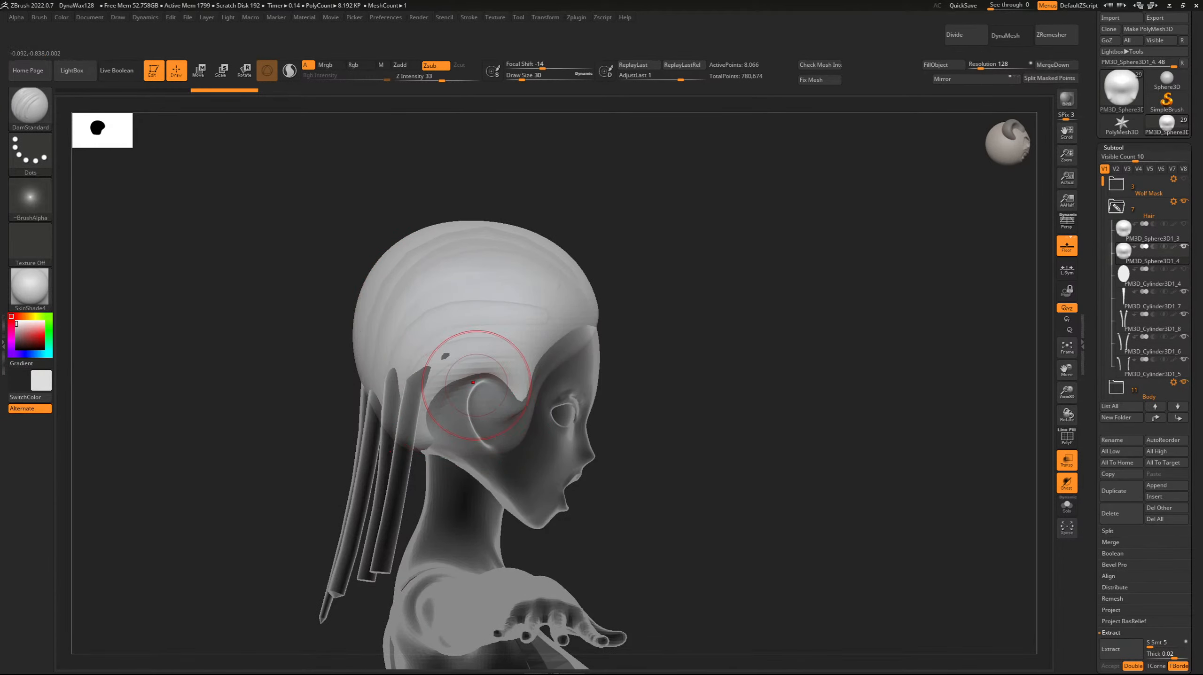
key("ctrl+z")
key("[")
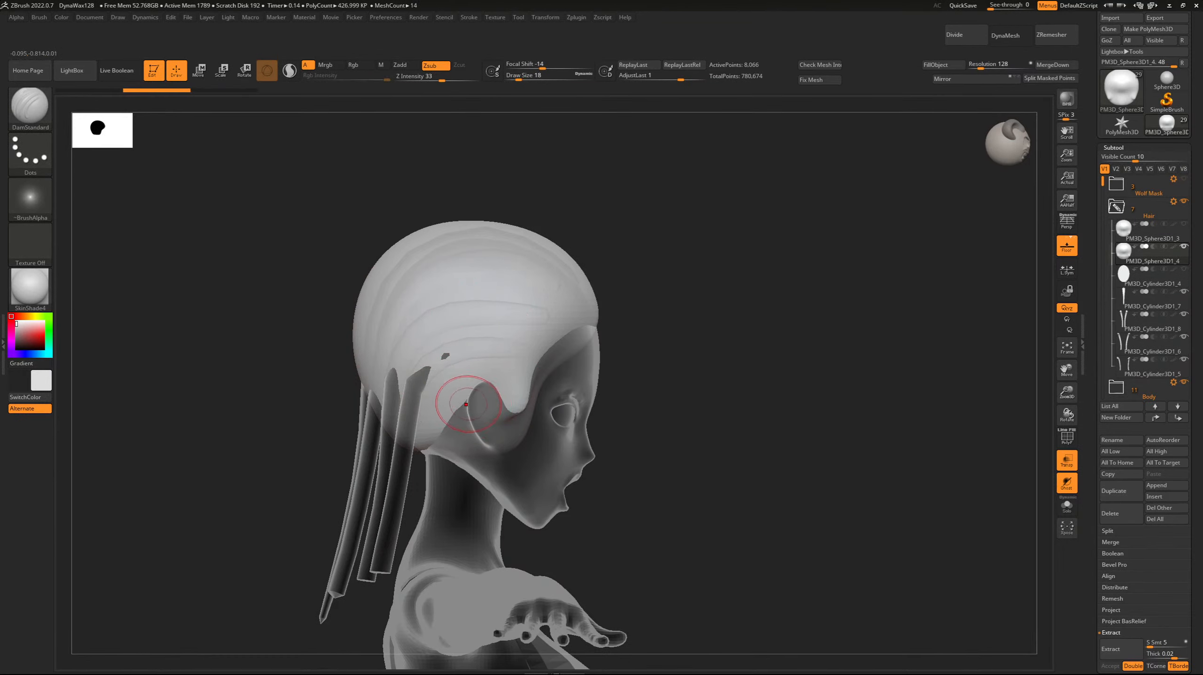
Carve back the scalp cap's lower edge above and behind the ear with DamStandard at Draw Size 14.
mouse_move(441, 426)
left_mouse_down()
mouse_move(476, 379)
mouse_move(494, 382)
mouse_move(416, 415)
left_mouse_up()
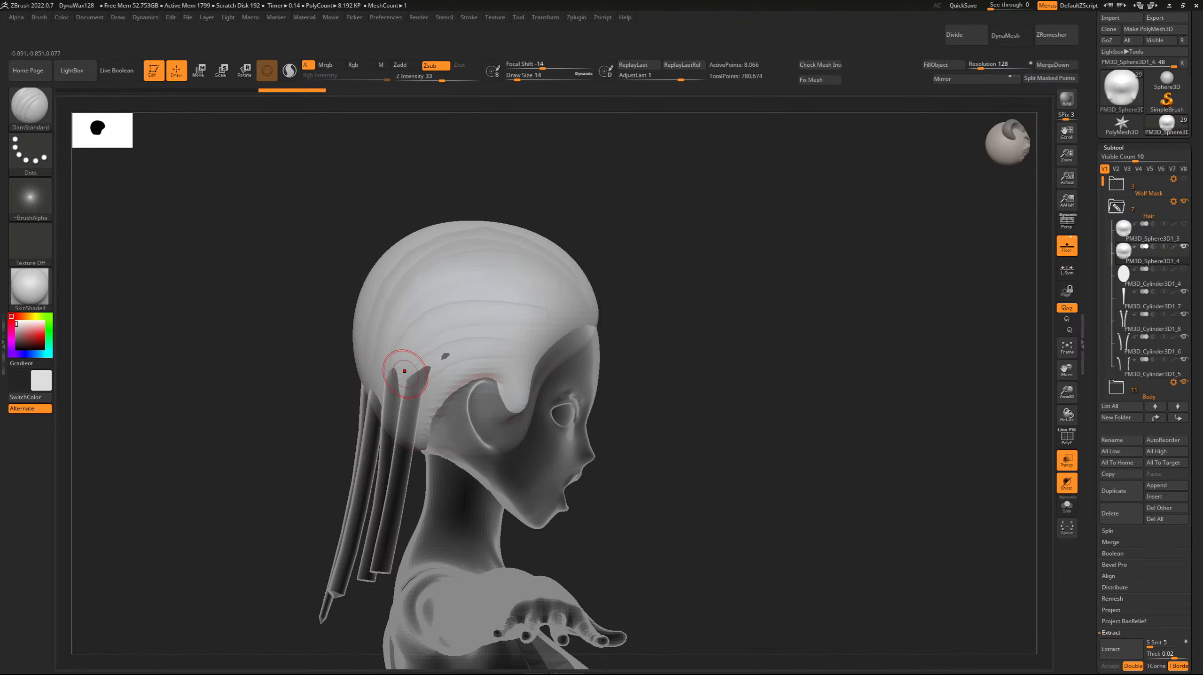
right_click_drag(413, 417, 400, 349)
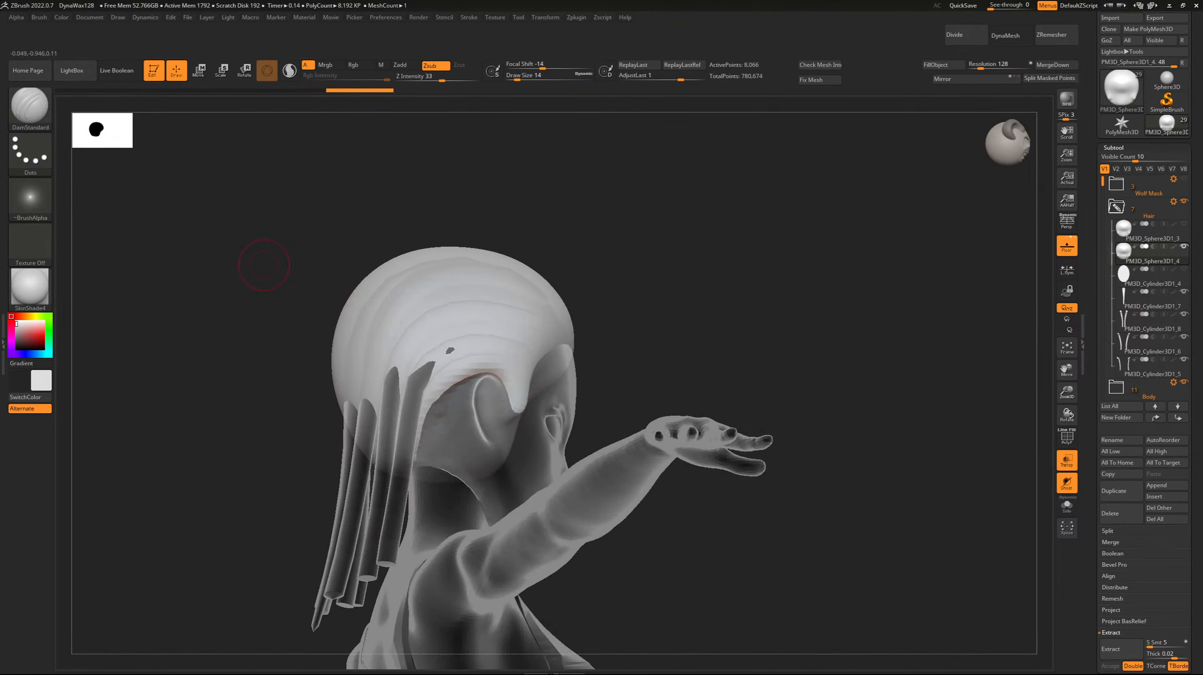
right_click_drag(261, 261, 395, 357)
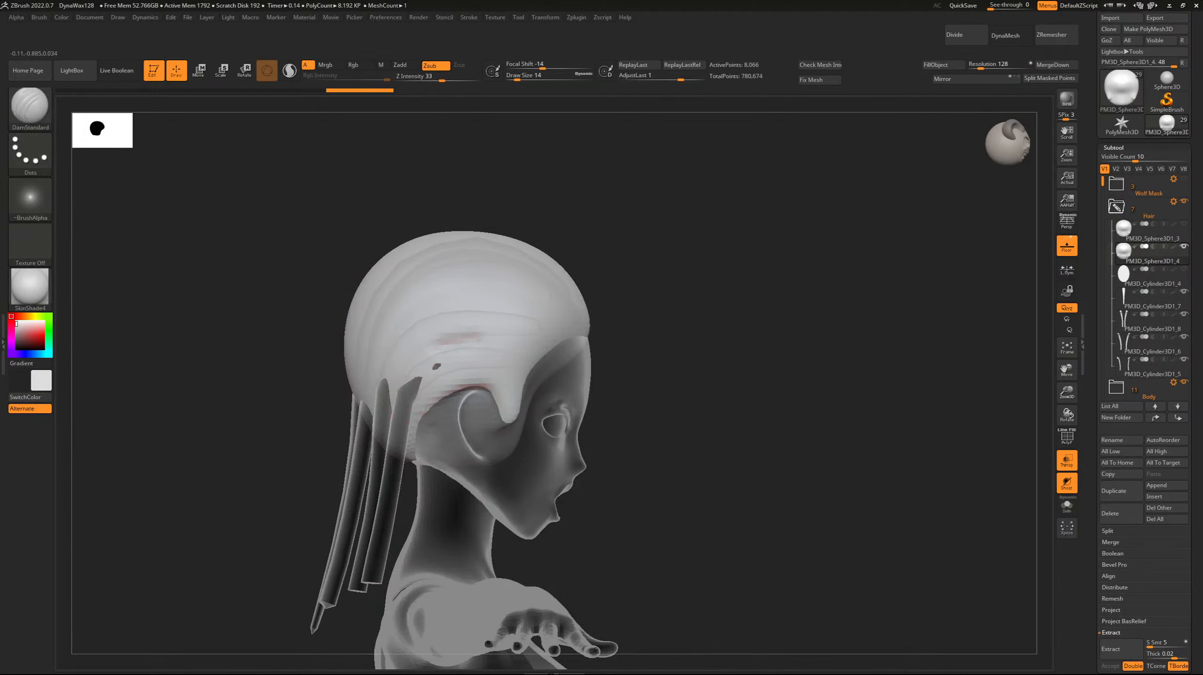
Try carving a parting line into the scalp cap above the ear with a smaller DamStandard brush.
right_click_drag(252, 254, 453, 332)
key("bracketleft")
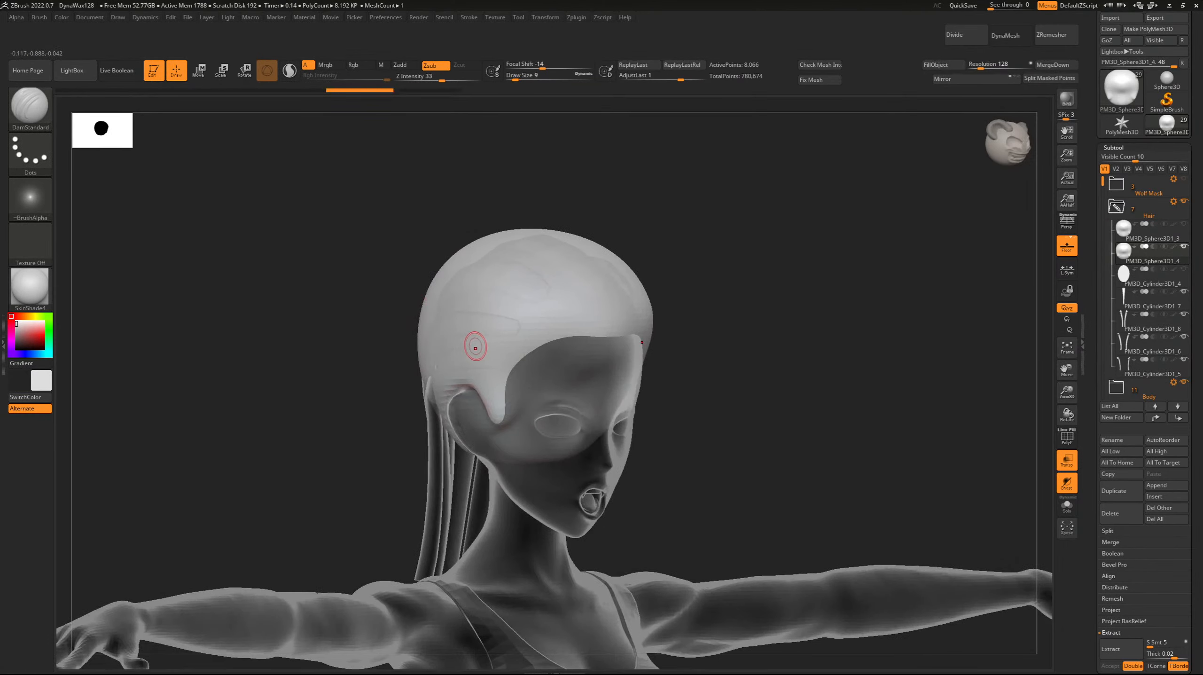
right_click_drag(292, 289, 351, 301)
right_click_drag(258, 266, 331, 270)
right_click_drag(296, 188, 381, 232)
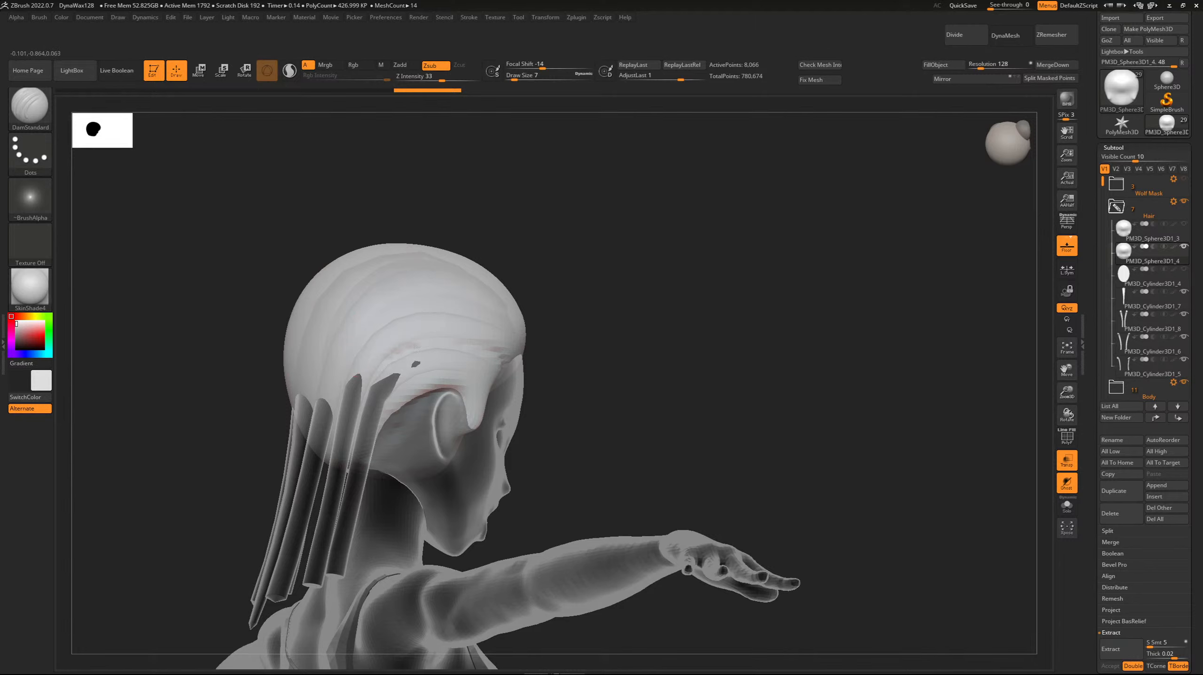
mouse_move(484, 301)
right_mouse_down()
mouse_move(252, 273)
mouse_move(376, 336)
right_mouse_up()
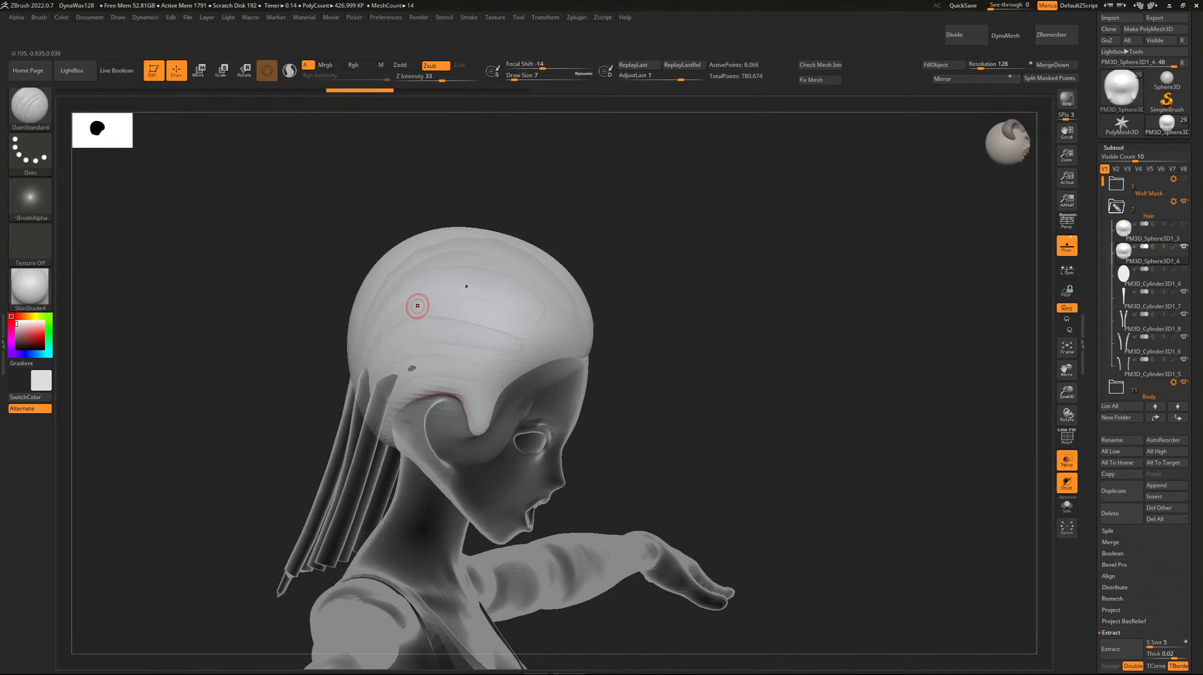
Subdivide the duplicated scalp cap once and carve a parting groove above the ear from the temple backwards at Draw Size 7.
key("ctrl+d")
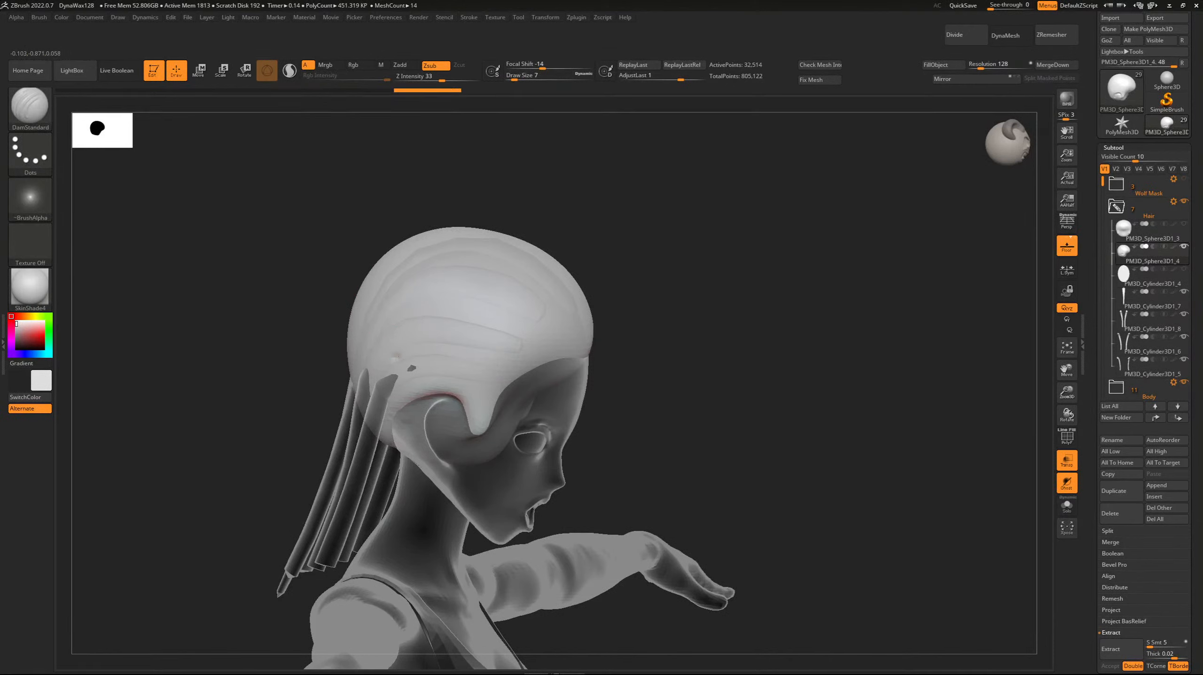
left_click_drag(485, 353, 535, 373)
left_click_drag(396, 360, 398, 359)
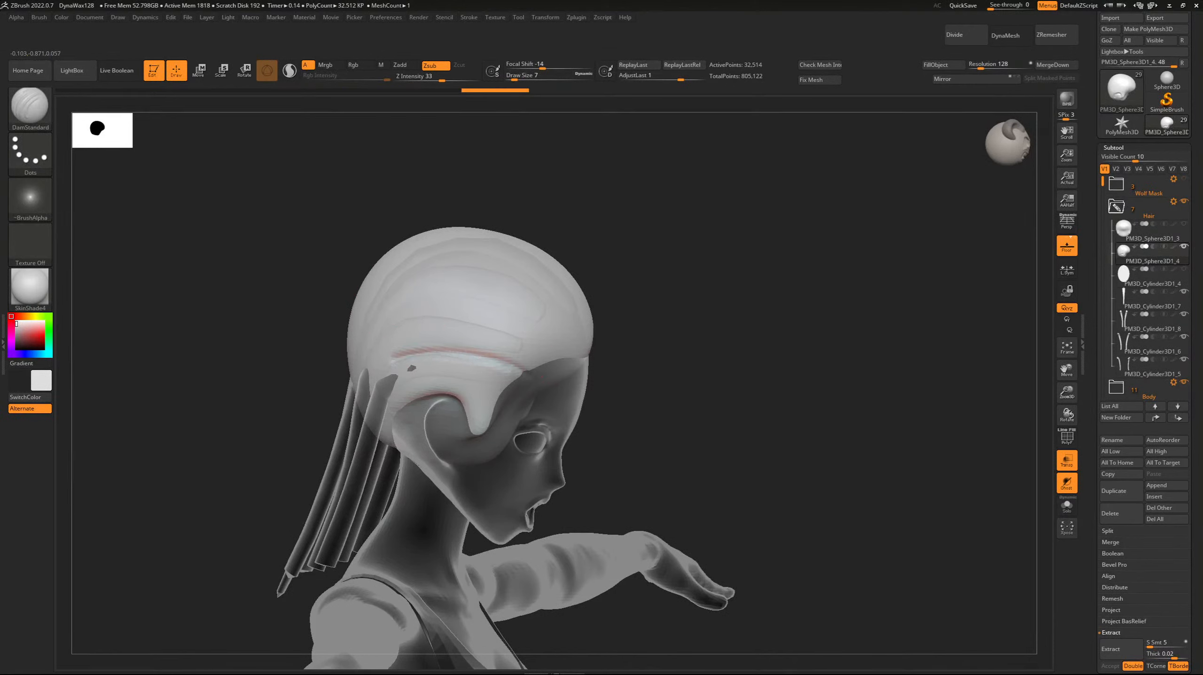
left_click_drag(542, 376, 544, 377)
left_click_drag(397, 357, 398, 356)
left_click_drag(529, 370, 535, 373)
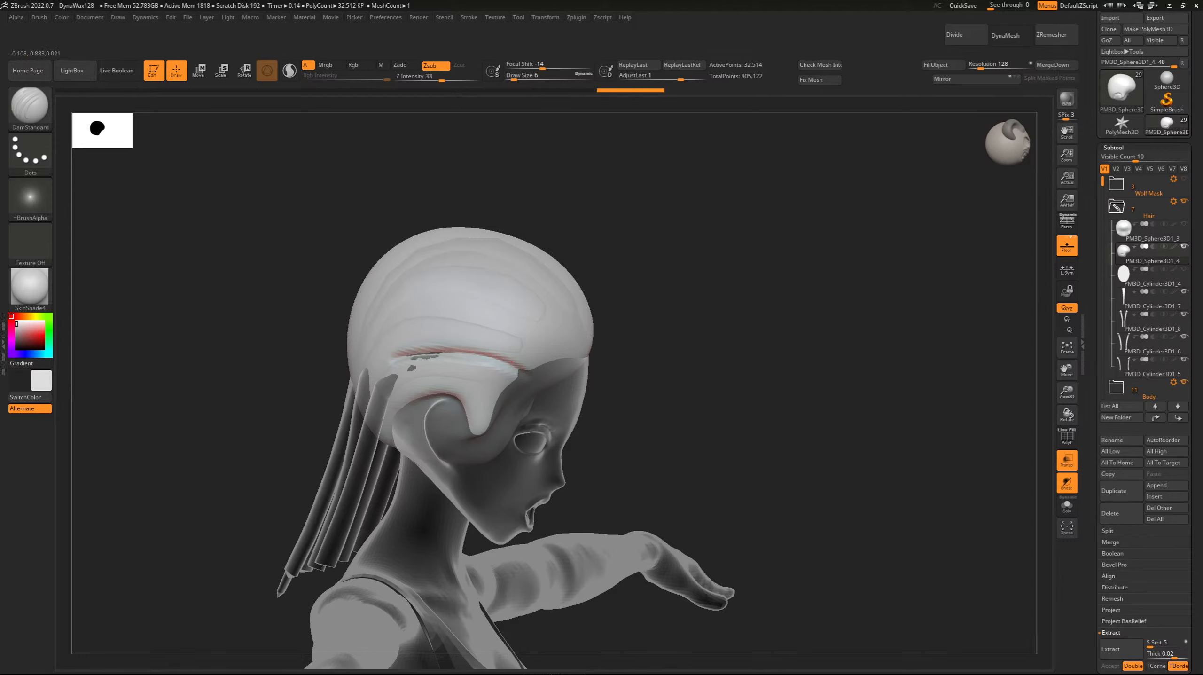
Deepen the parting groove above the ear with repeated DamStandard strokes at Draw Size 6.
mouse_move(454, 351)
left_mouse_down()
mouse_move(524, 369)
mouse_move(514, 363)
left_mouse_up()
right_click_drag(436, 337, 464, 363)
left_click_drag(503, 358, 516, 363)
mouse_move(487, 351)
right_mouse_down()
mouse_move(444, 354)
mouse_move(473, 359)
right_mouse_up()
Carve a second parting groove lower down, across the sideburn area above the ear, and undo the last stroke.
left_click_drag(414, 395, 502, 390)
left_click_drag(449, 387, 494, 404)
mouse_move(465, 400)
left_mouse_down()
mouse_move(489, 418)
mouse_move(425, 368)
left_mouse_up()
left_click_drag(312, 352, 268, 357)
key("ctrl+z")
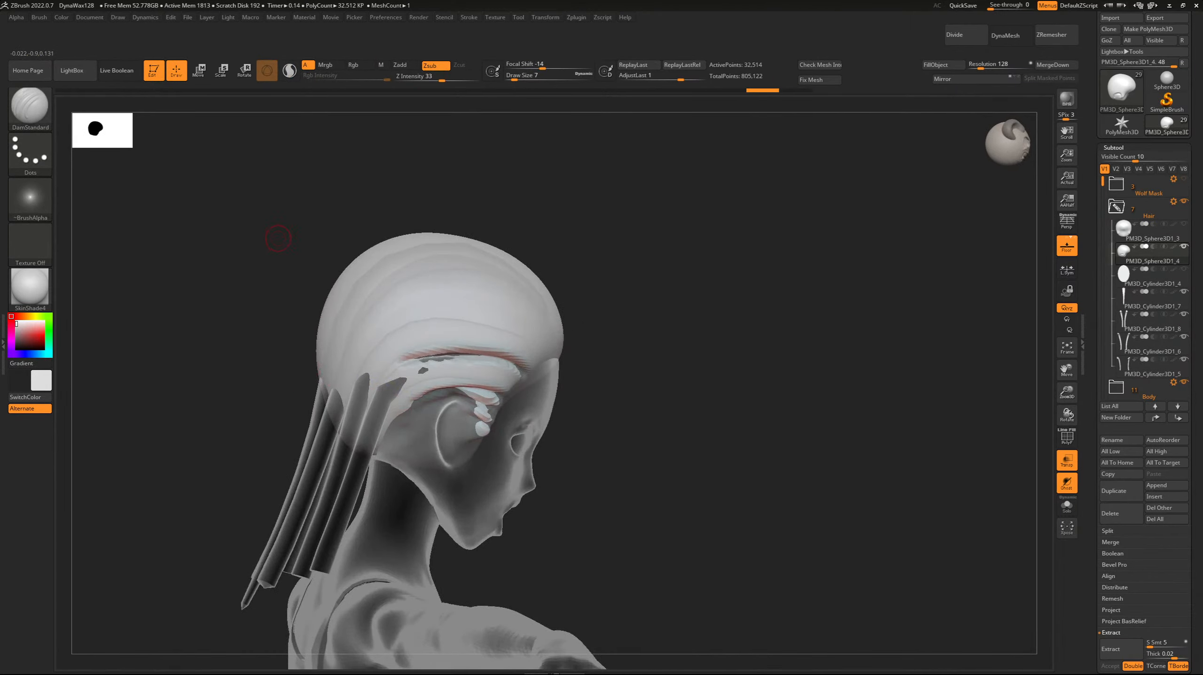
Continue carving the parting groove back behind the ear towards the hanging strands, and turn off transparency.
left_click_drag(203, 239, 317, 286)
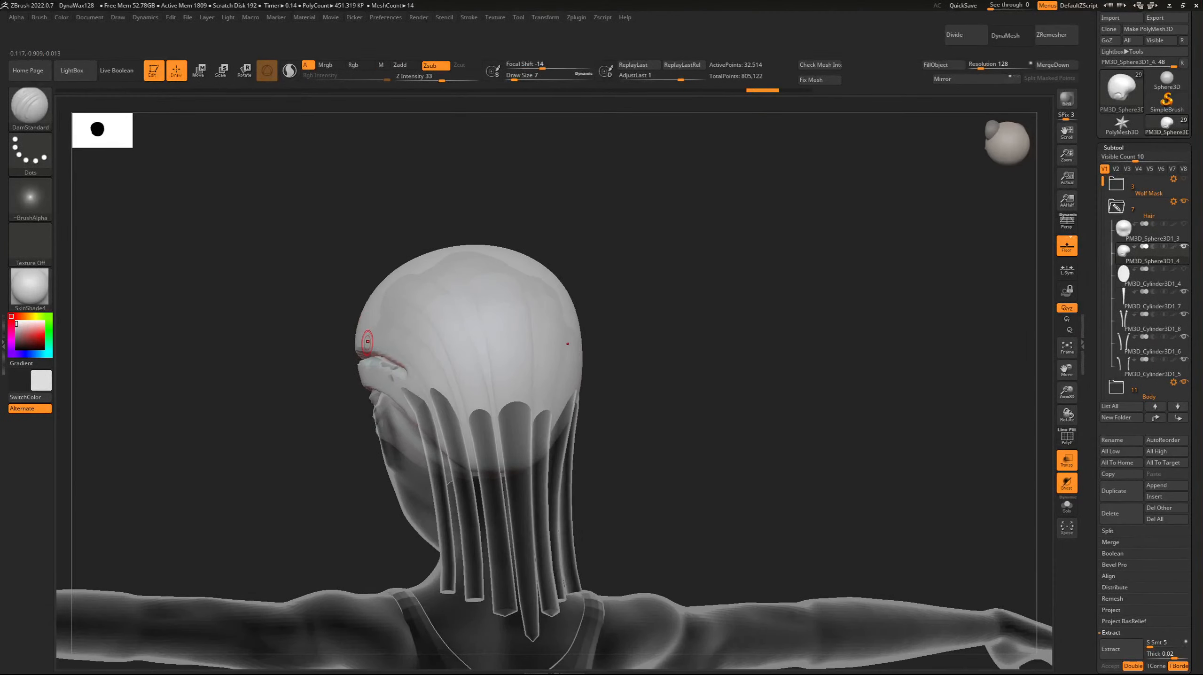
left_click_drag(334, 339, 353, 366, "shift")
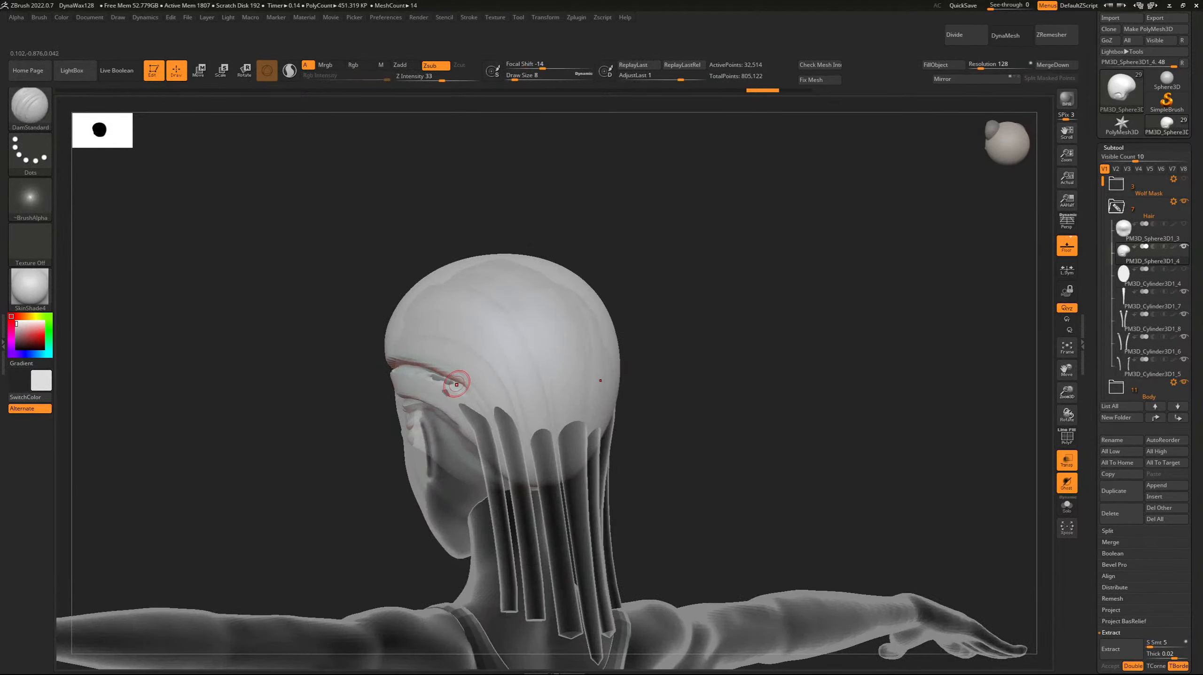
left_click_drag(461, 384, 495, 432)
left_click_drag(322, 347, 436, 372)
key("bracketleft")
left_click(415, 365)
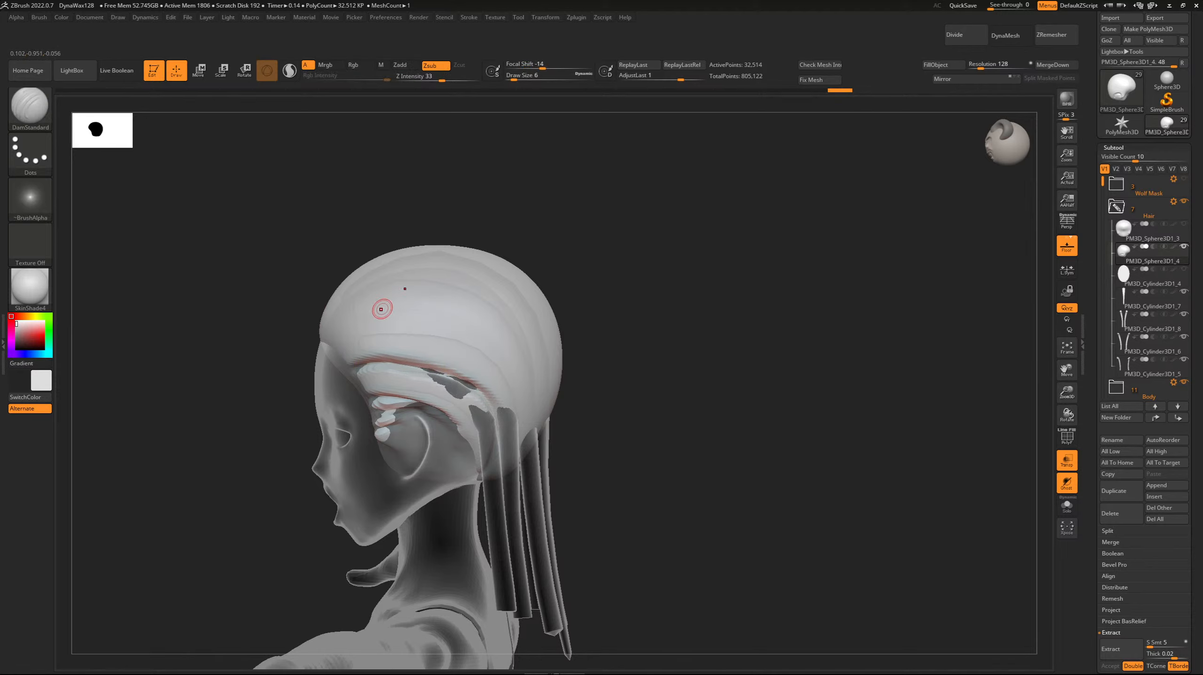
left_click(1067, 459)
key("shift")
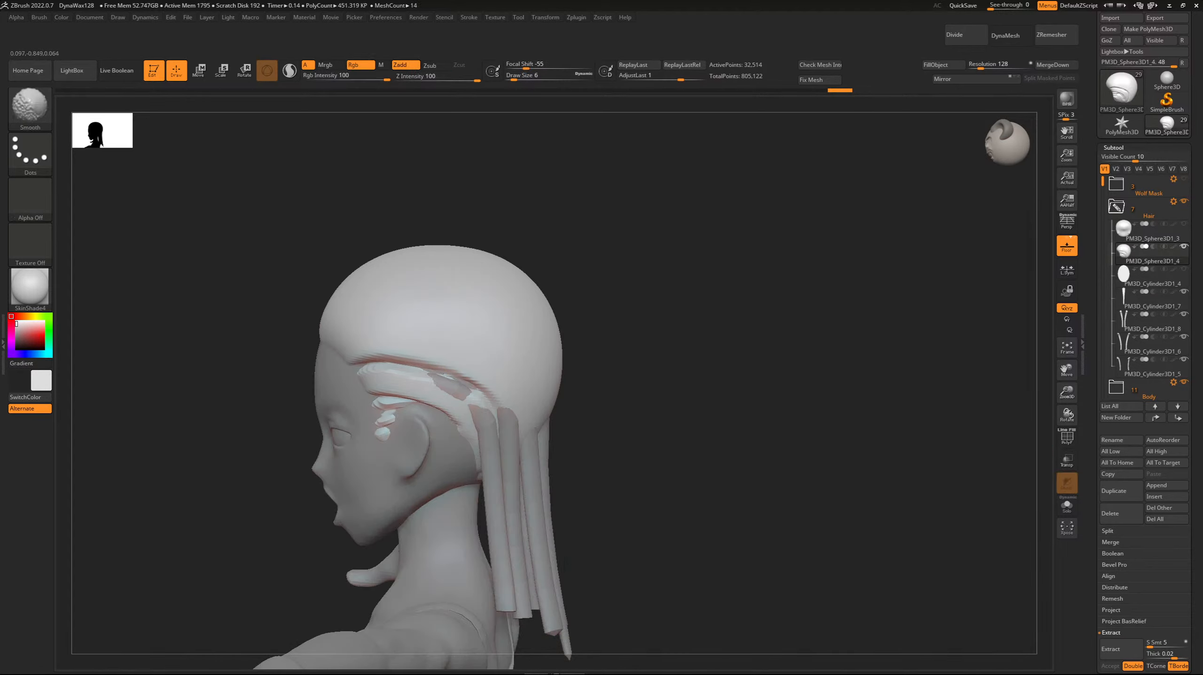
Smooth the groove near the sideburn and widen the parting groove above the ear with DamStandard strokes at Draw Size 10.
left_click_drag(411, 374, 425, 386, "shift")
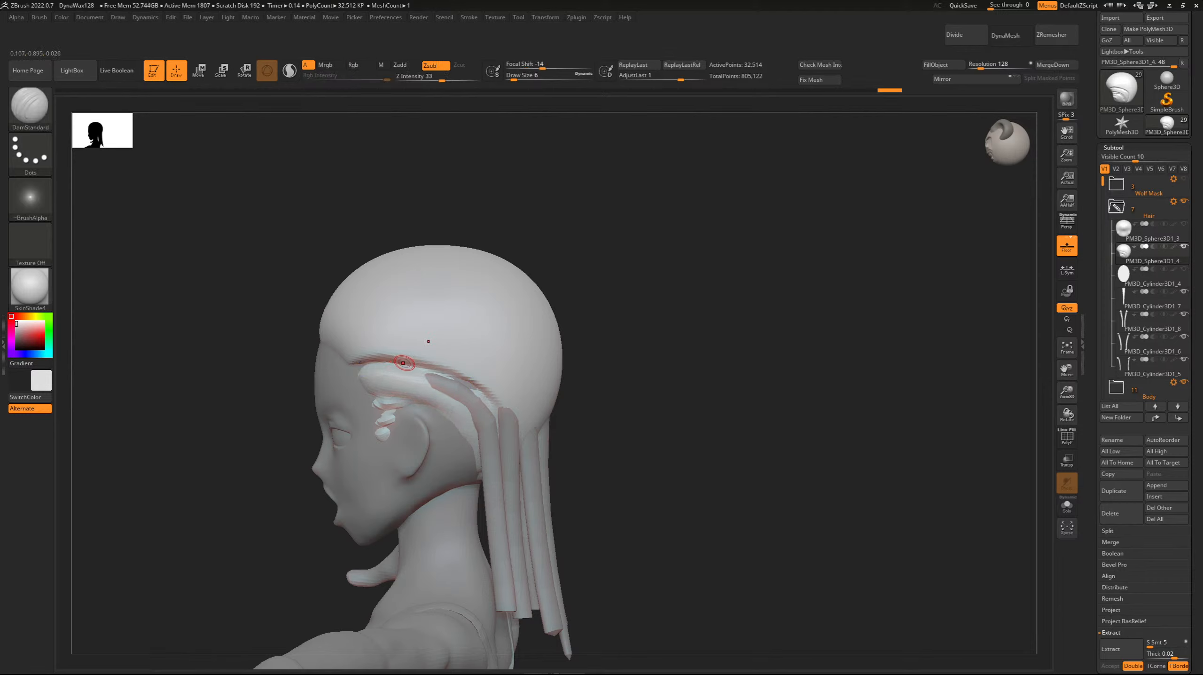
key("]")
mouse_move(439, 387)
left_mouse_down()
mouse_move(369, 380)
mouse_move(384, 377)
left_mouse_up()
key("]")
key("ctrl+z")
key("ctrl+z")
key("ctrl+z")
key("ctrl+z")
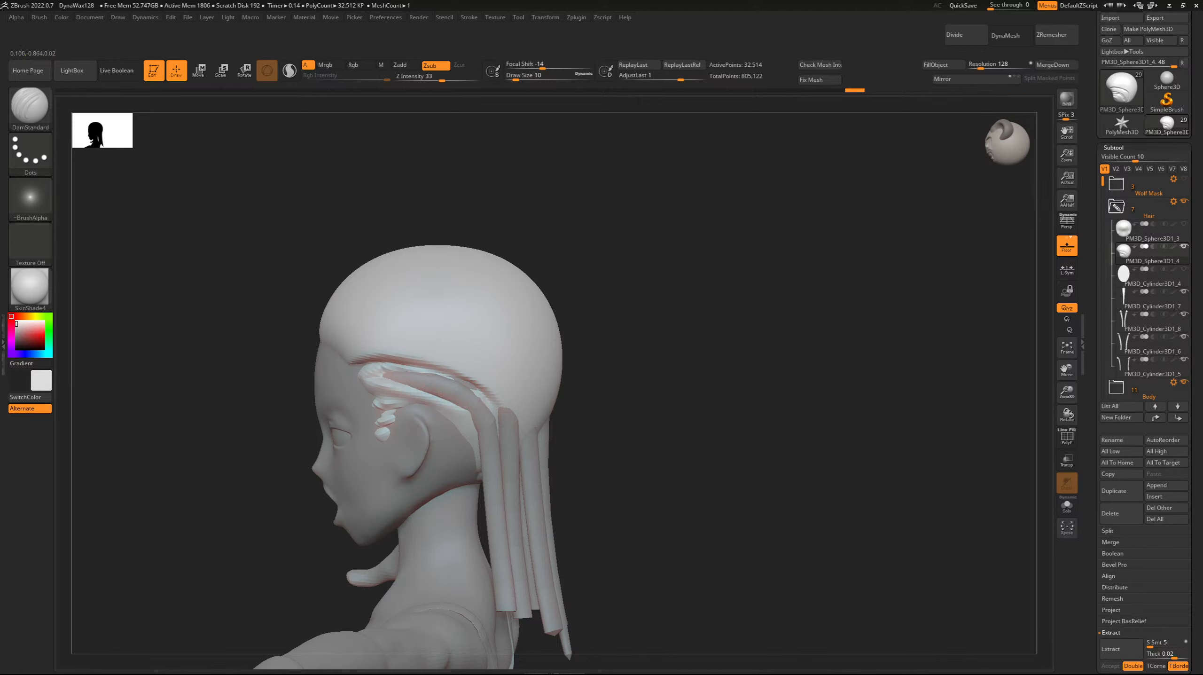
key("ctrl+shift+z")
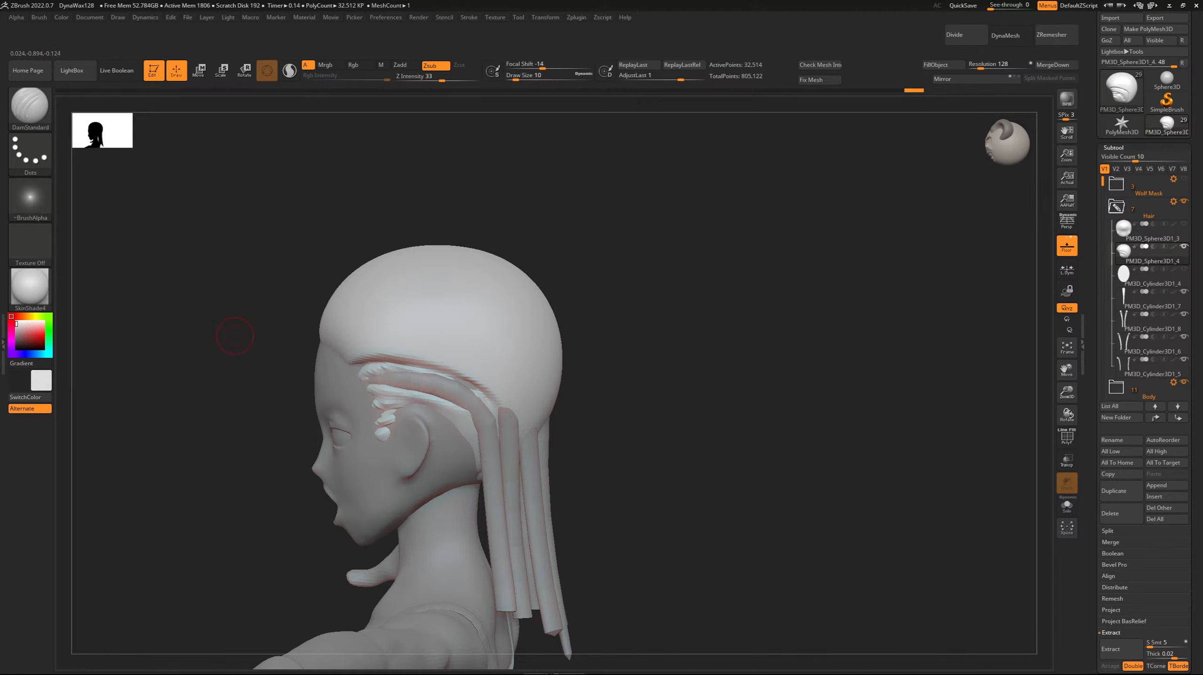
left_click_drag(392, 396, 376, 391, "shift")
left_click_drag(467, 396, 440, 376, "shift")
Turn on transparency and carve a higher parting groove from the strands behind the ear forward to the temple at Draw Size 10.
left_click(1067, 460)
left_click_drag(1067, 393, 1069, 400)
left_click_drag(1067, 370, 1173, 385)
mouse_move(616, 434)
left_mouse_down()
mouse_move(588, 382)
mouse_move(518, 352)
left_mouse_up()
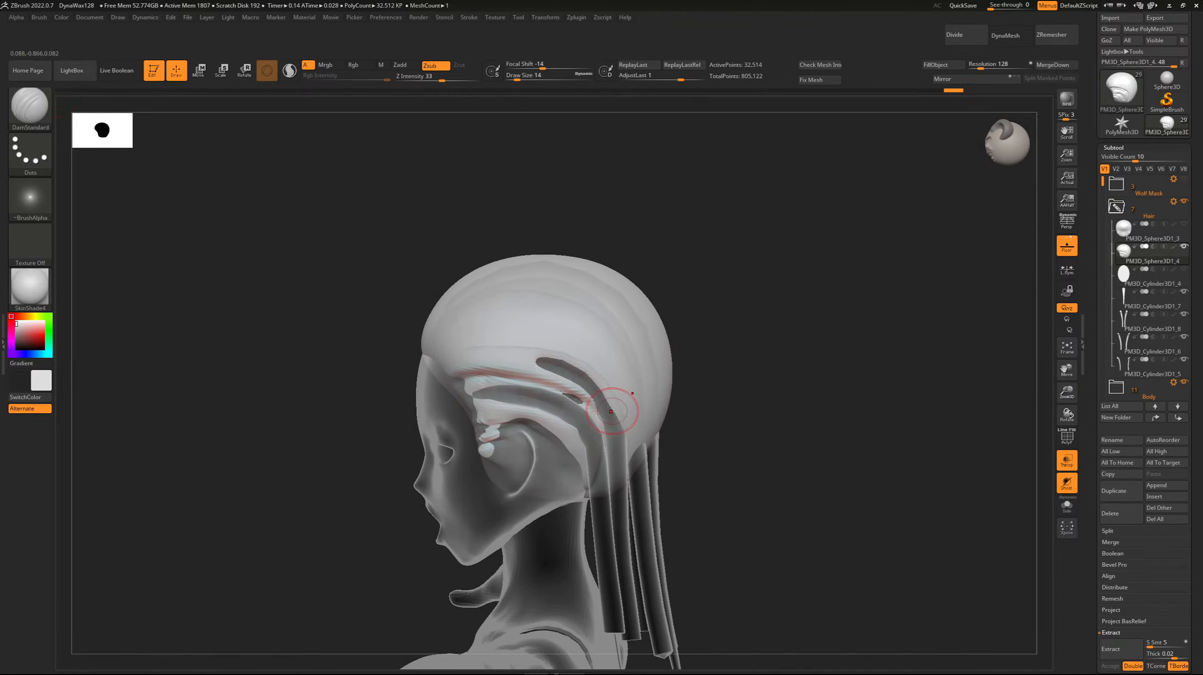
mouse_move(618, 412)
left_mouse_down()
mouse_move(562, 364)
mouse_move(463, 362)
left_mouse_up()
left_click_drag(512, 356, 486, 353)
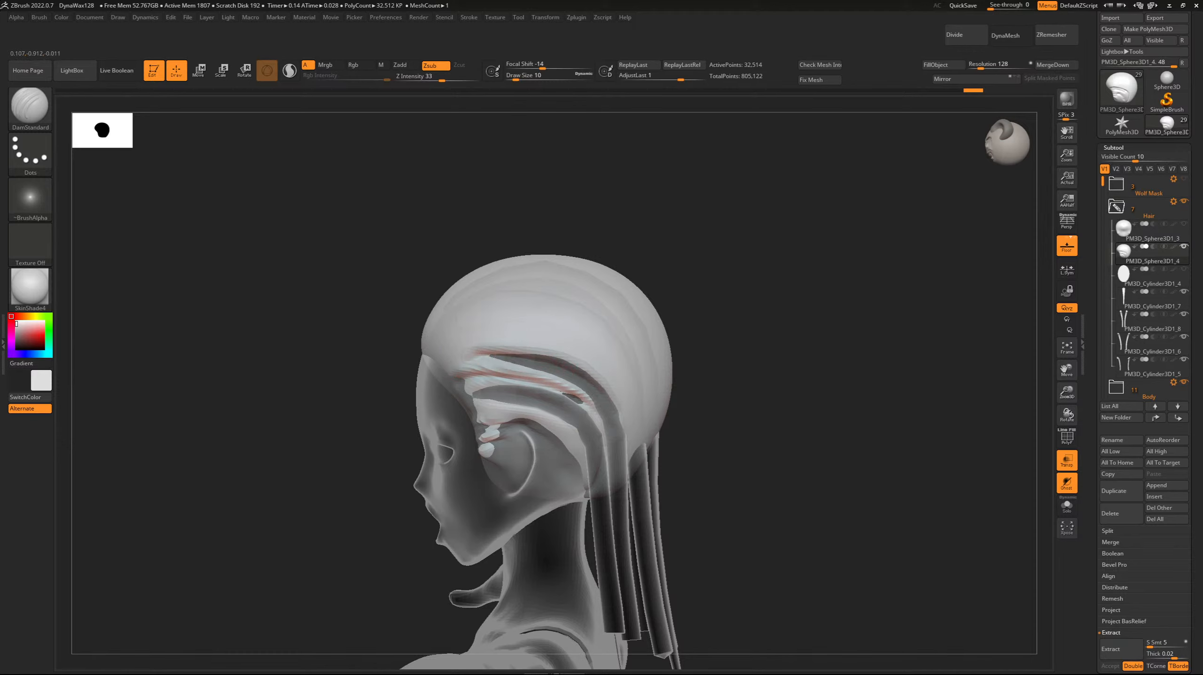
key("shift")
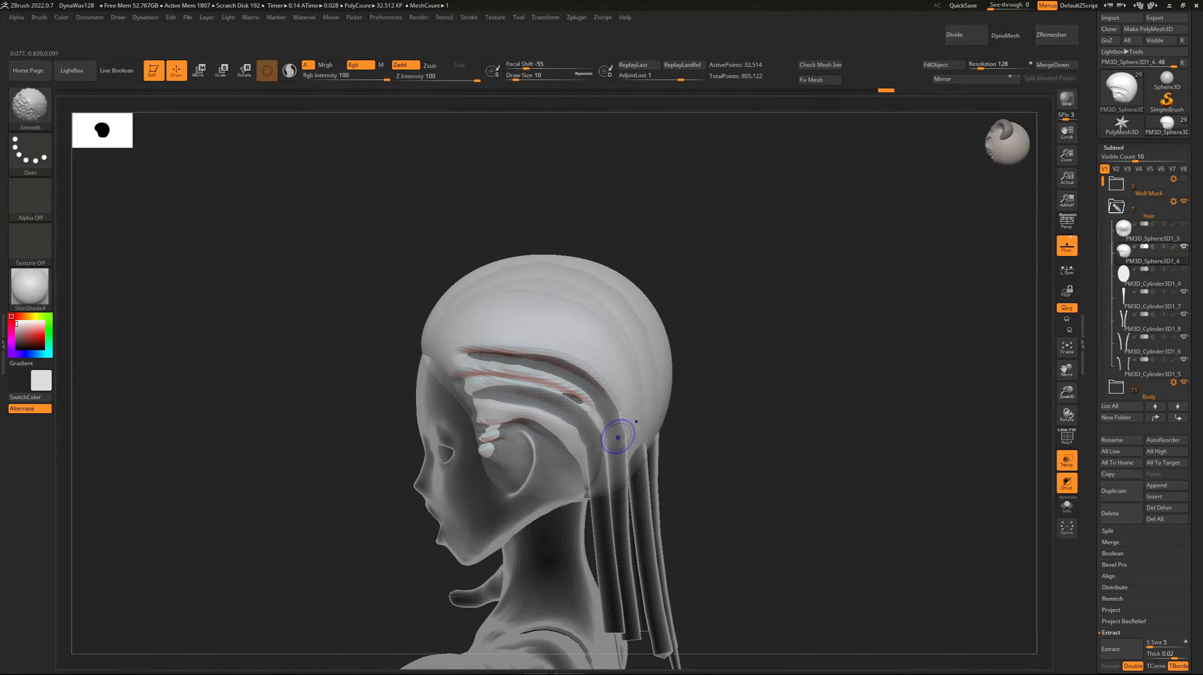
mouse_move(594, 414)
left_mouse_down("shift")
mouse_move(566, 394)
mouse_move(567, 371)
left_mouse_up("shift")
left_click_drag(487, 351, 465, 354, "shift")
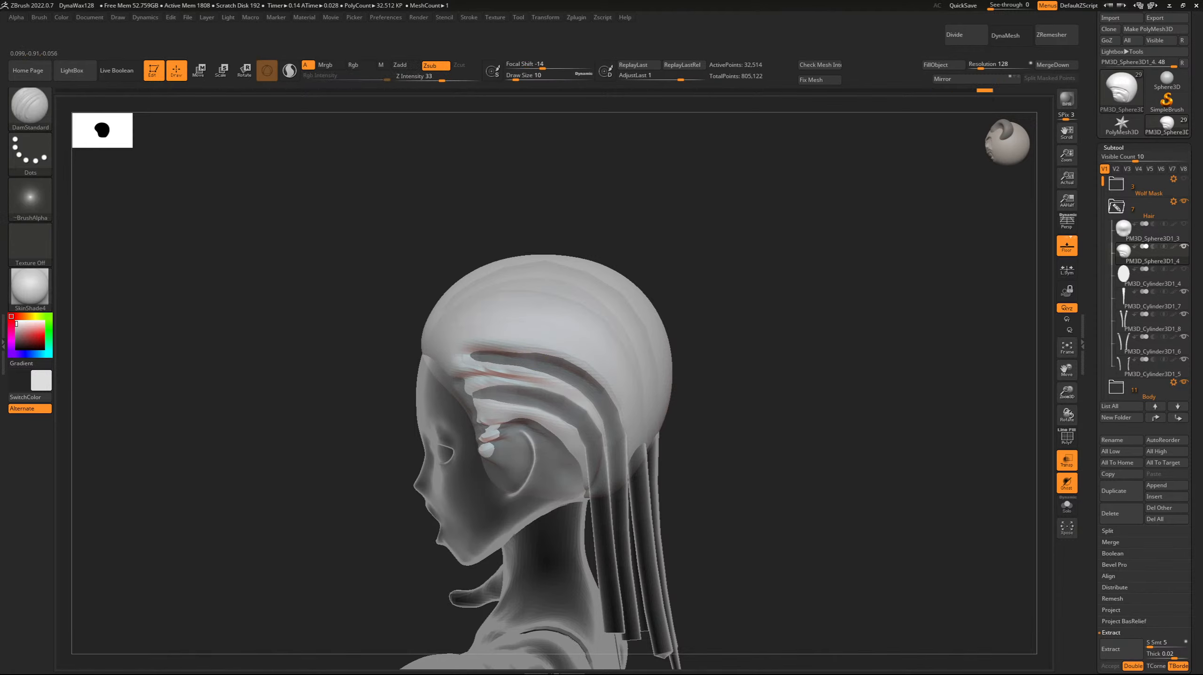
Extend the upper parting groove to the temple hairline, undo the oversized strokes, and refine its front end at Draw Size 7.
left_click_drag(367, 319, 377, 313)
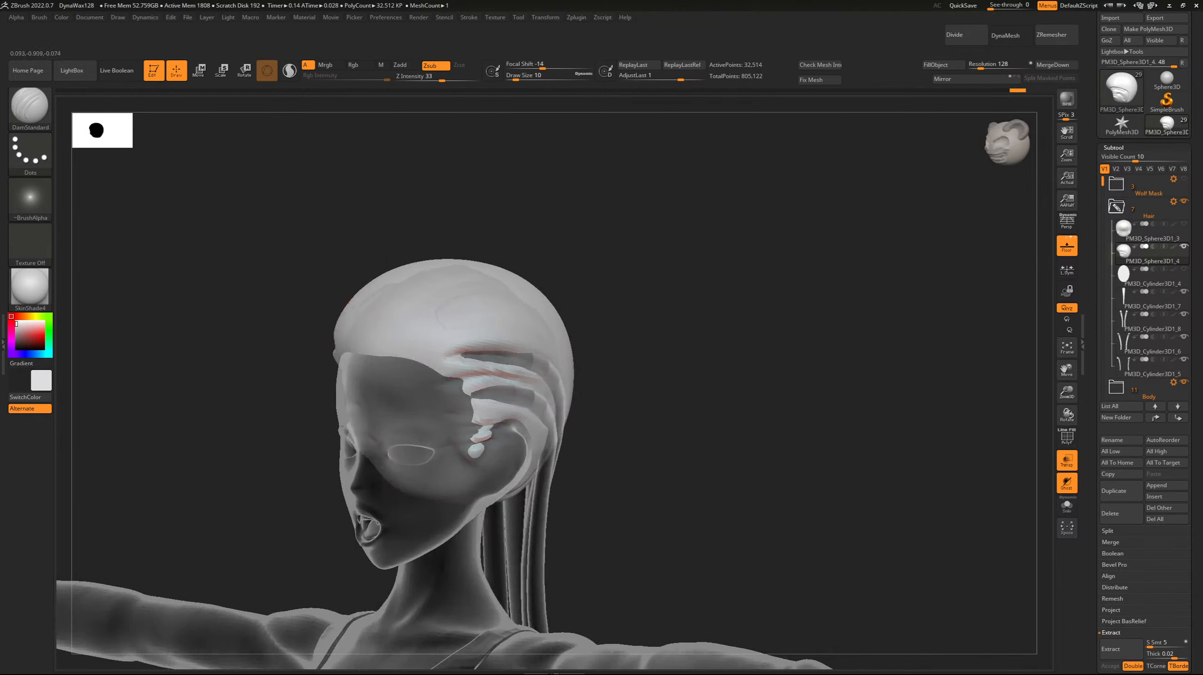
key("shift")
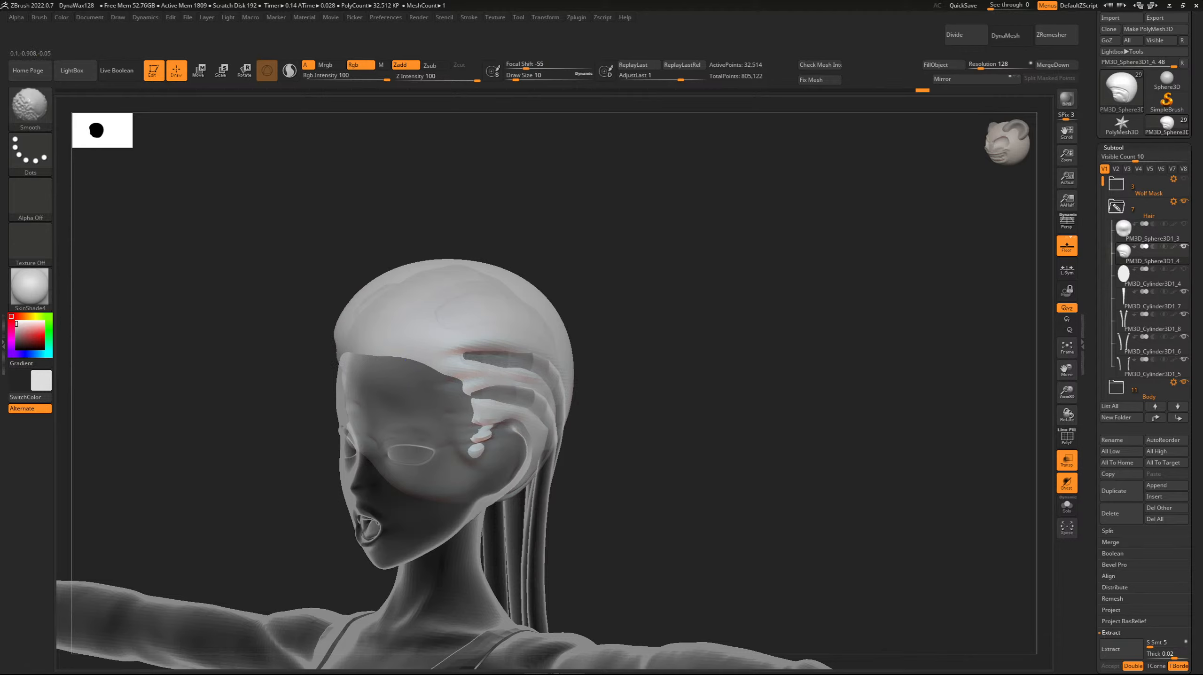
right_click_drag(358, 310, 360, 397)
right_click_drag(391, 325, 441, 380)
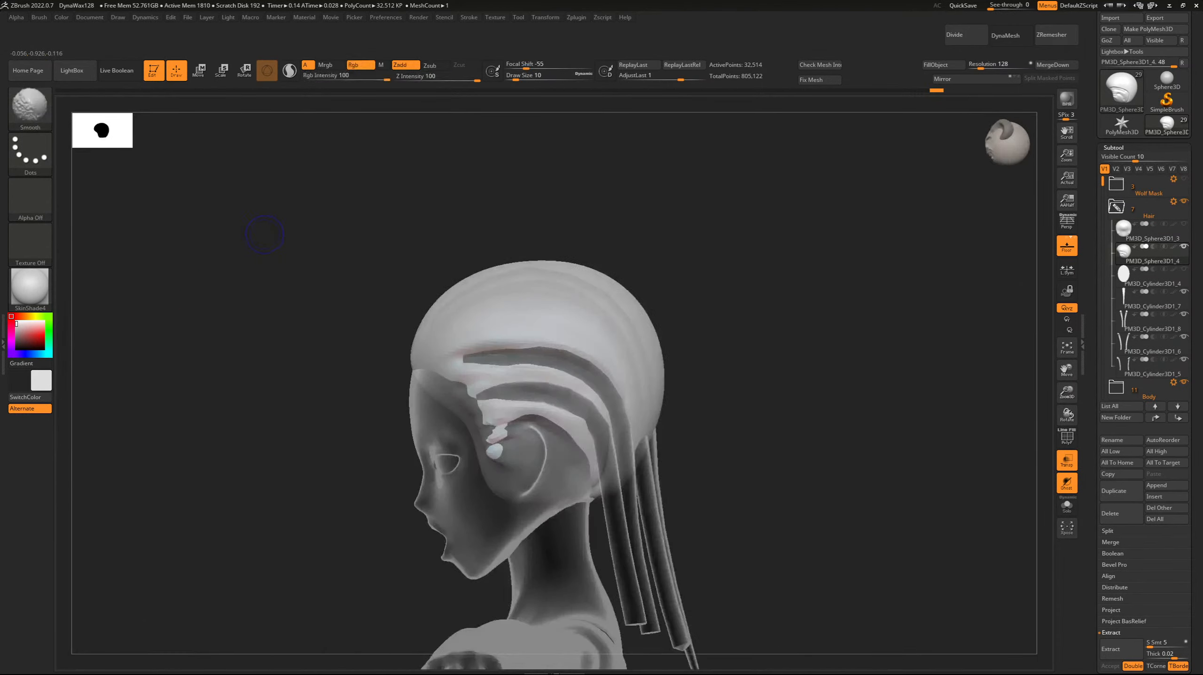
right_click_drag(342, 327, 271, 344)
left_click_drag(342, 370, 264, 344)
left_click_drag(316, 379, 209, 363)
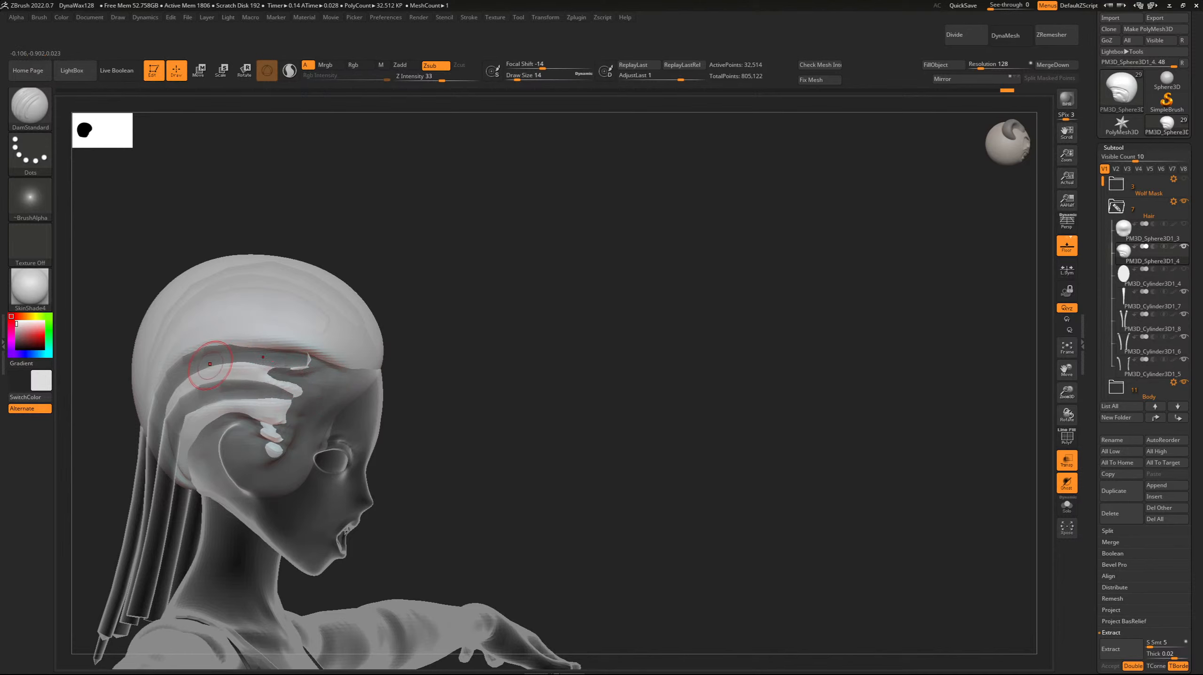
key("ctrl+z")
key("ctrl+z")
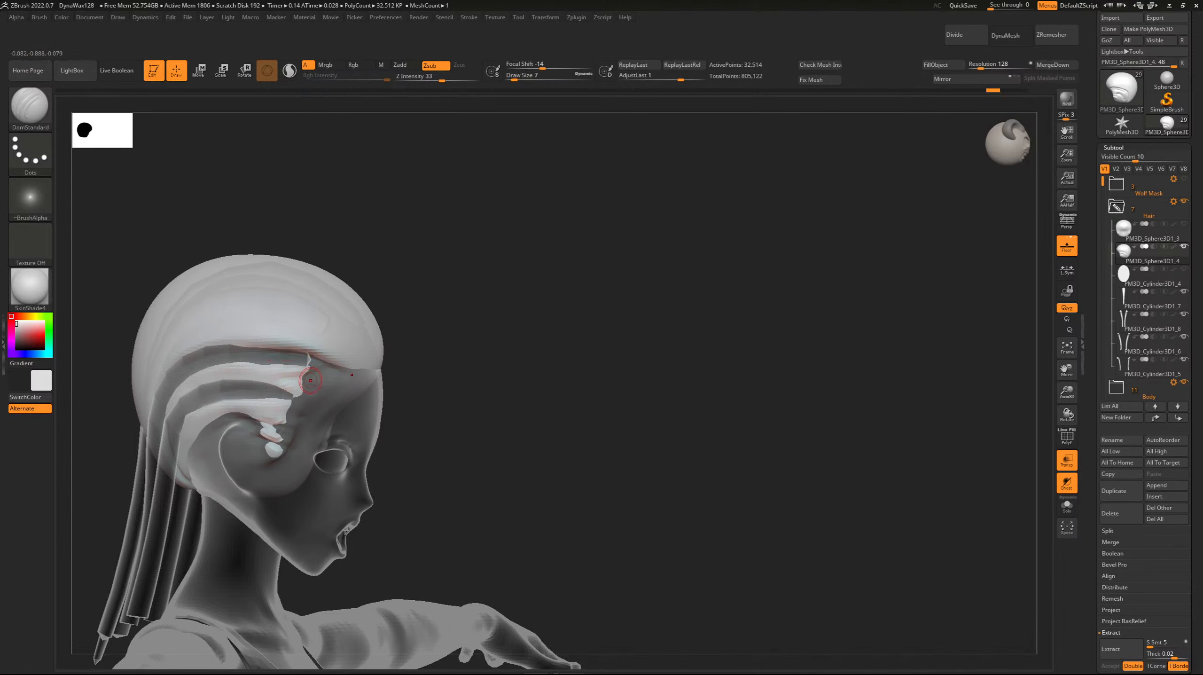
mouse_move(302, 375)
left_mouse_down()
mouse_move(227, 369)
mouse_move(189, 382)
mouse_move(295, 371)
left_mouse_up()
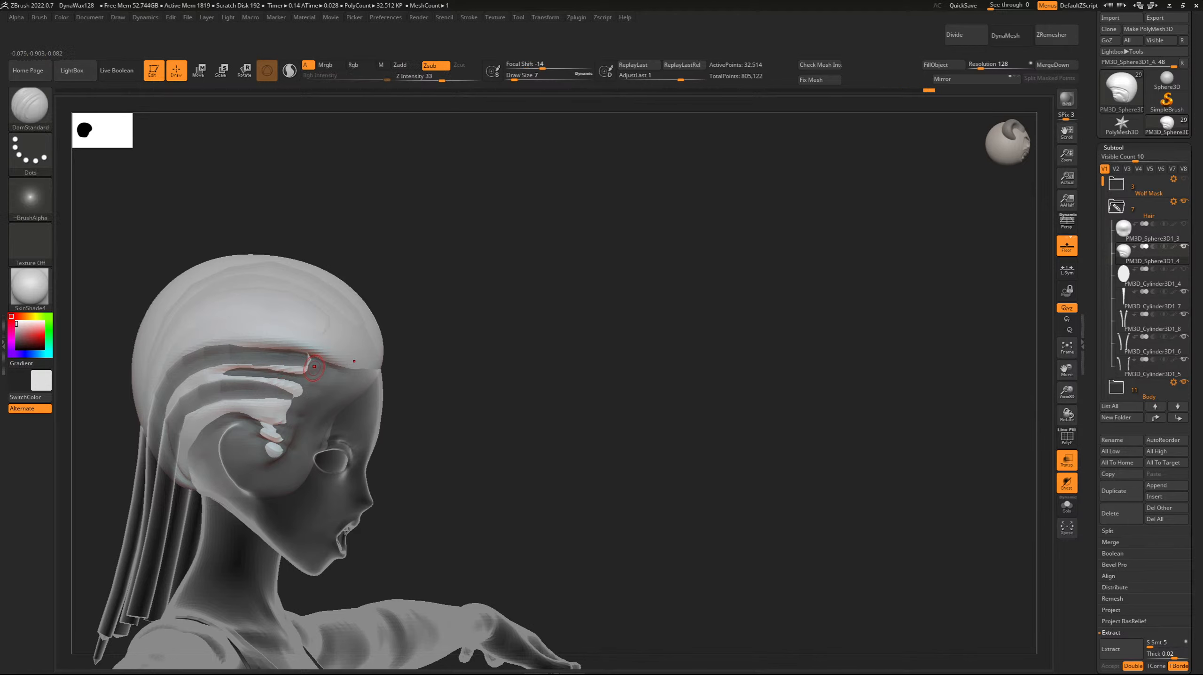
Carve a parting groove from the front hairline back over the side of the crown with DamStandard at Draw Size 22.
key("b")
key("c")
key("b")
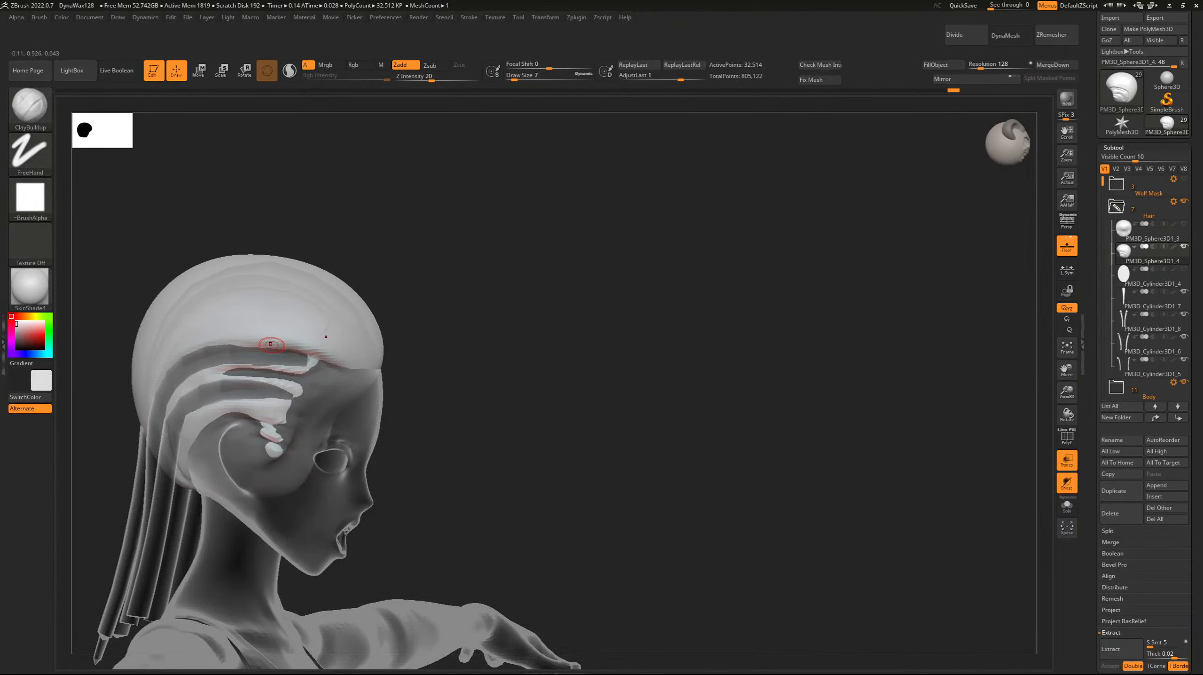
left_click_drag(402, 222, 308, 277)
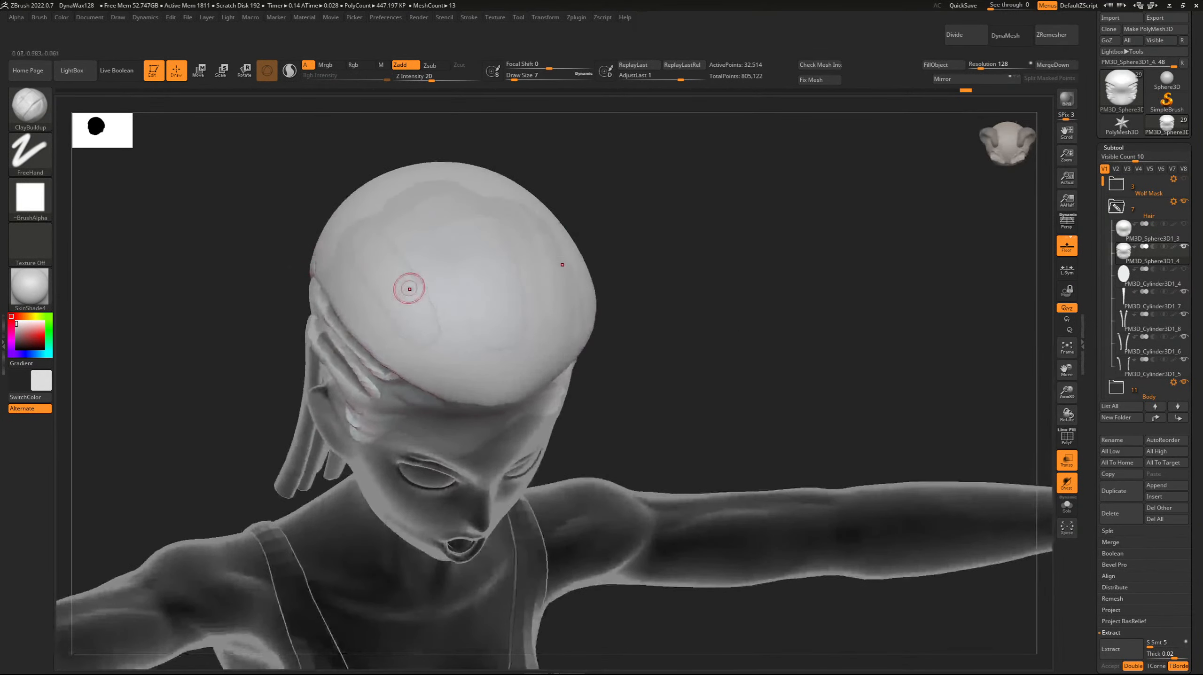
key("b")
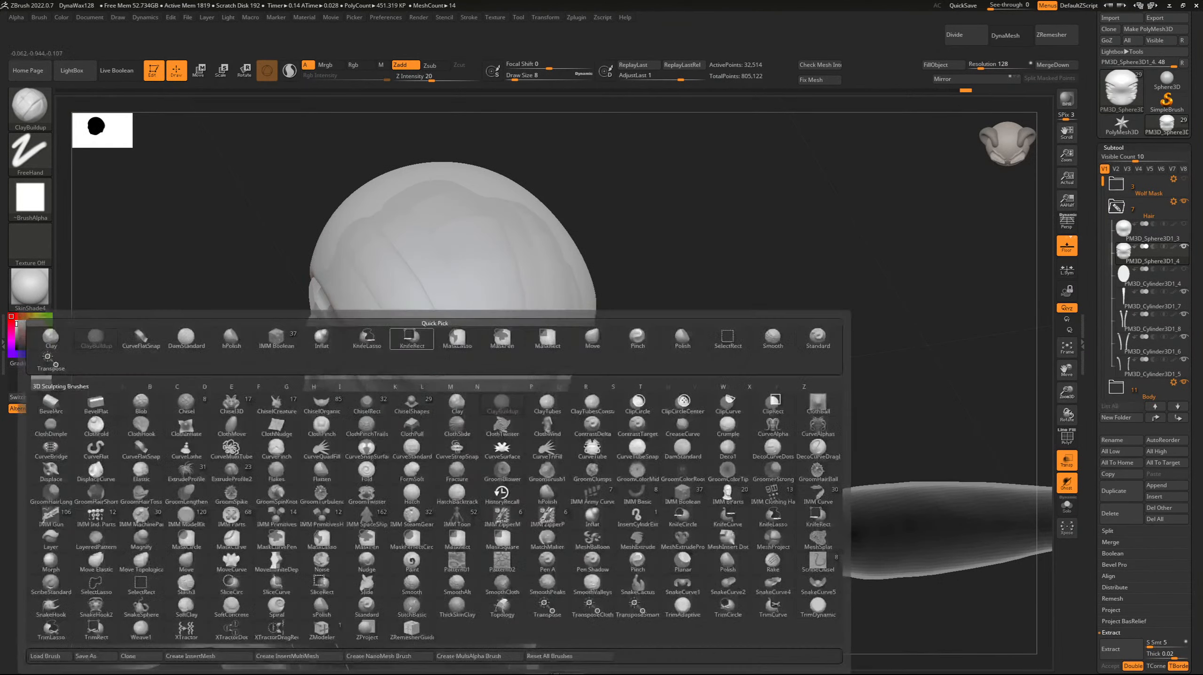
key("d")
key("s")
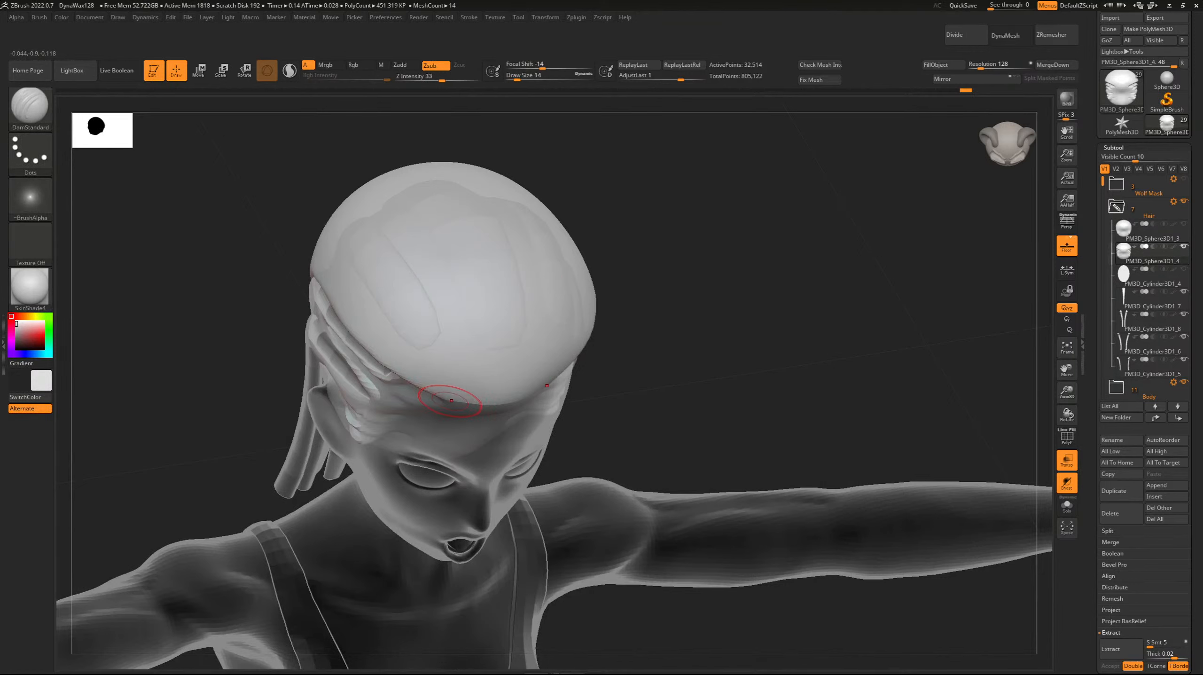
left_click_drag(413, 338, 442, 384)
left_click_drag(404, 309, 429, 338)
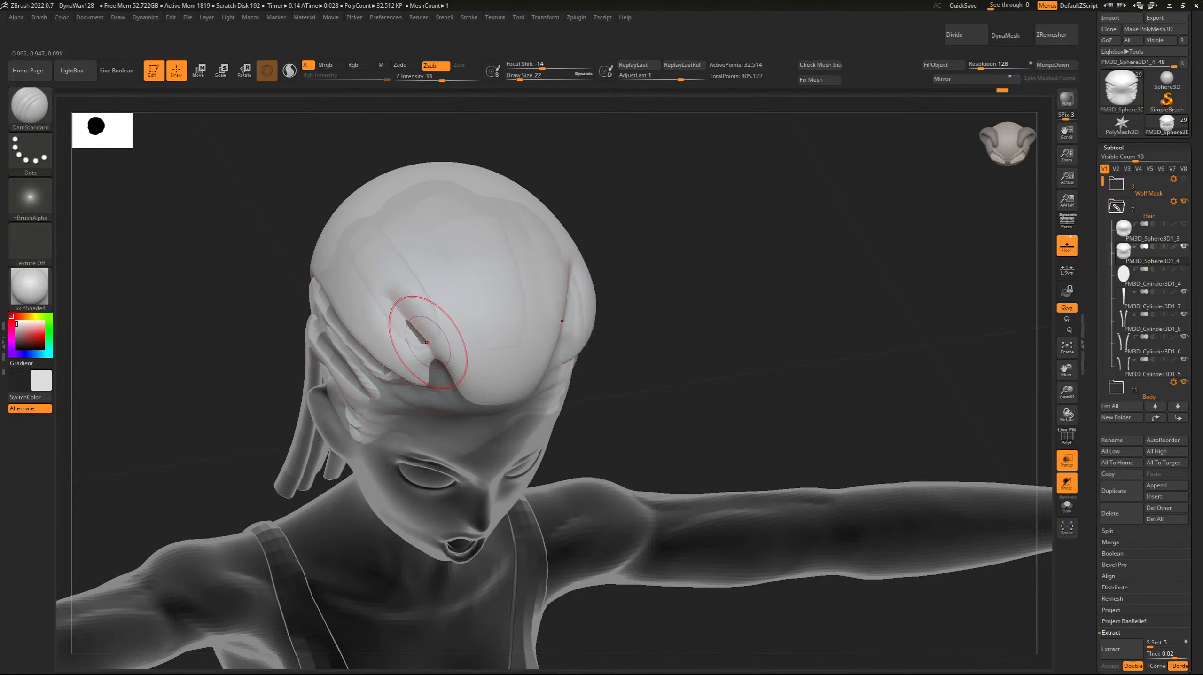
mouse_move(391, 288)
left_mouse_down()
mouse_move(423, 346)
mouse_move(417, 376)
mouse_move(341, 279)
mouse_move(420, 338)
mouse_move(349, 213)
left_mouse_up()
left_click_drag(371, 260, 349, 215)
right_click_drag(349, 215, 582, 189)
Continue the crown groove down the back of the head to the hanging strands at Draw Size 18, undoing one stroke.
mouse_move(156, 142)
right_mouse_down()
mouse_move(111, 167)
mouse_move(203, 207)
mouse_move(104, 161)
mouse_move(237, 189)
mouse_move(182, 235)
right_mouse_up()
left_click_drag(1067, 370, 1196, 378)
mouse_move(652, 257)
left_mouse_down()
mouse_move(578, 250)
mouse_move(513, 322)
mouse_move(460, 416)
left_mouse_up()
right_click_drag(344, 309, 347, 279)
mouse_move(553, 286)
left_mouse_down()
mouse_move(494, 351)
mouse_move(464, 425)
left_mouse_up()
right_click_drag(478, 397, 453, 433)
key("ctrl+z")
left_click_drag(475, 422, 474, 473)
mouse_move(279, 368)
right_mouse_down()
mouse_move(330, 376)
mouse_move(319, 329)
right_mouse_up()
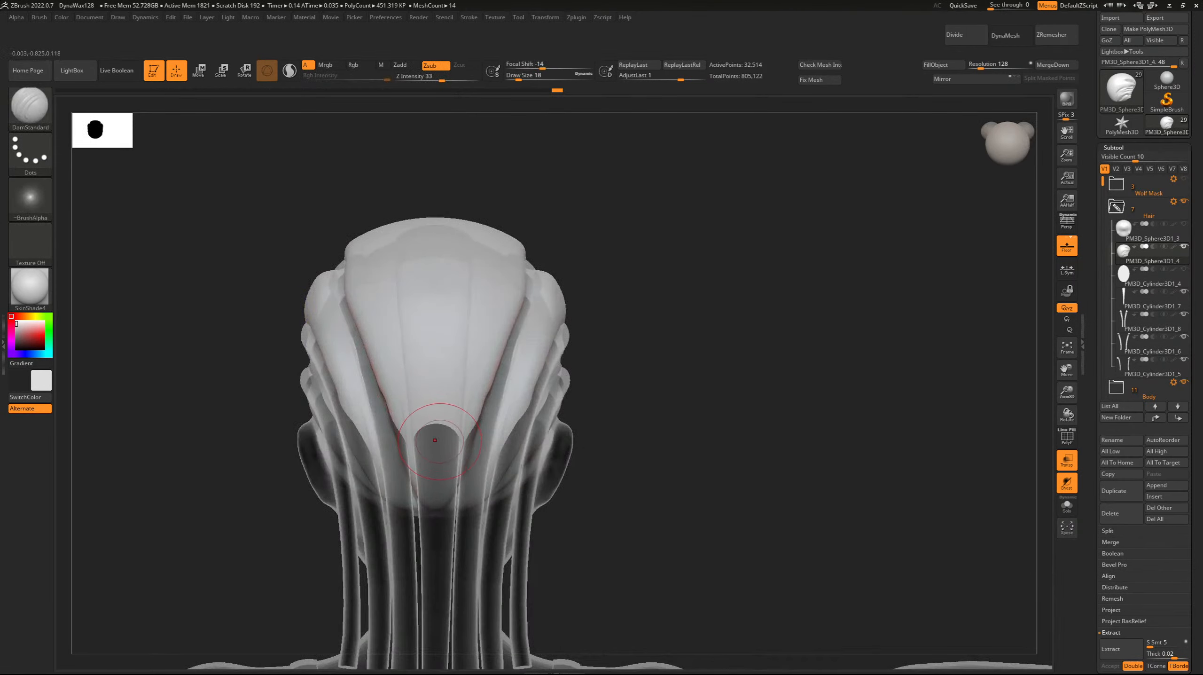
Carve a central parting groove from the nape over the crown to the front hairline at Draw Size 18.
left_click_drag(433, 447, 438, 237)
left_click_drag(433, 440, 428, 236)
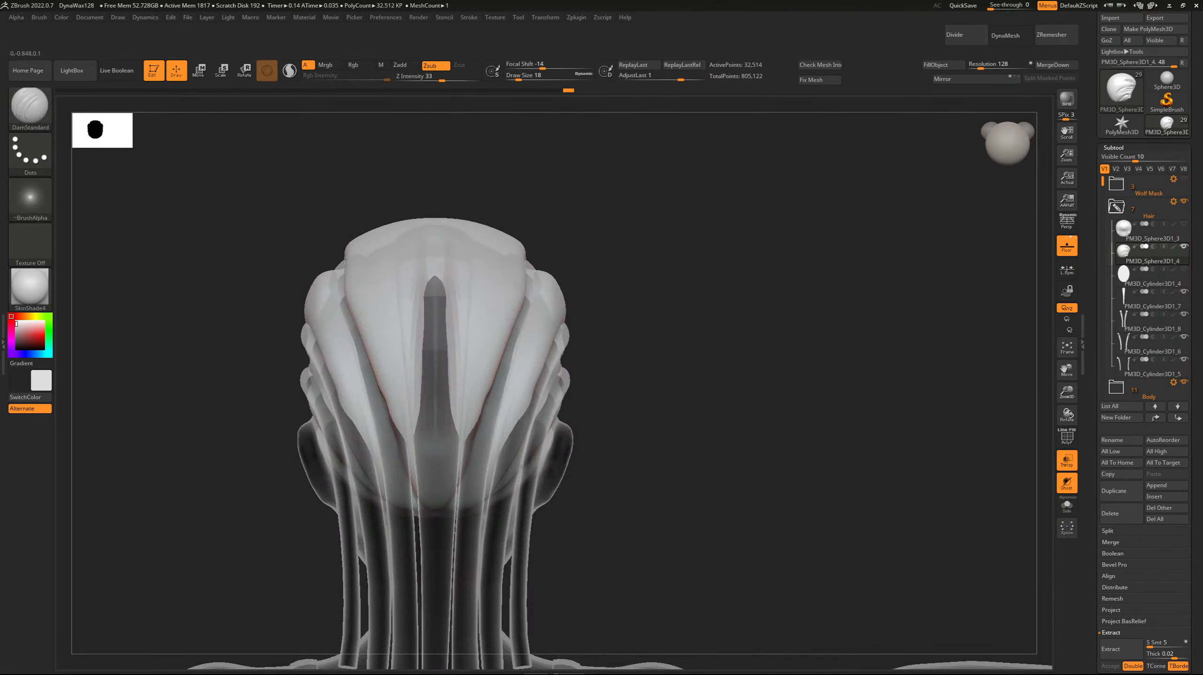
right_click_drag(403, 137, 199, 175)
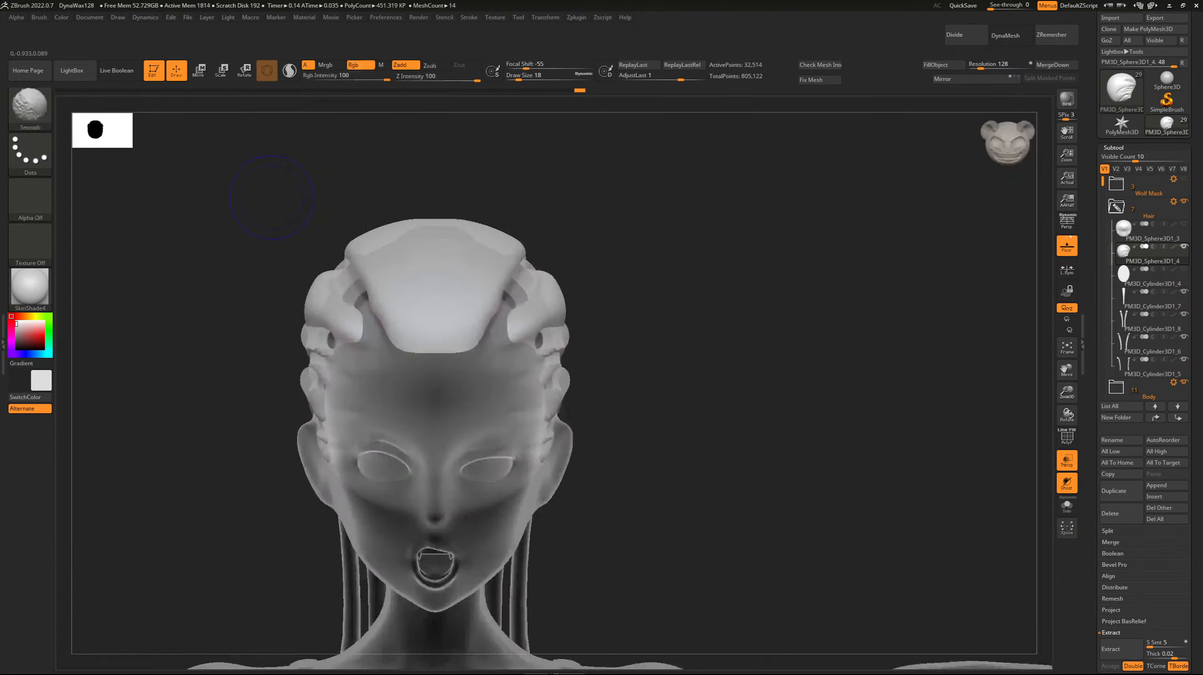
left_click_drag(435, 356, 436, 247)
left_click_drag(435, 308, 434, 221)
mouse_move(303, 142)
right_mouse_down()
mouse_move(279, 222)
mouse_move(274, 321)
right_mouse_up()
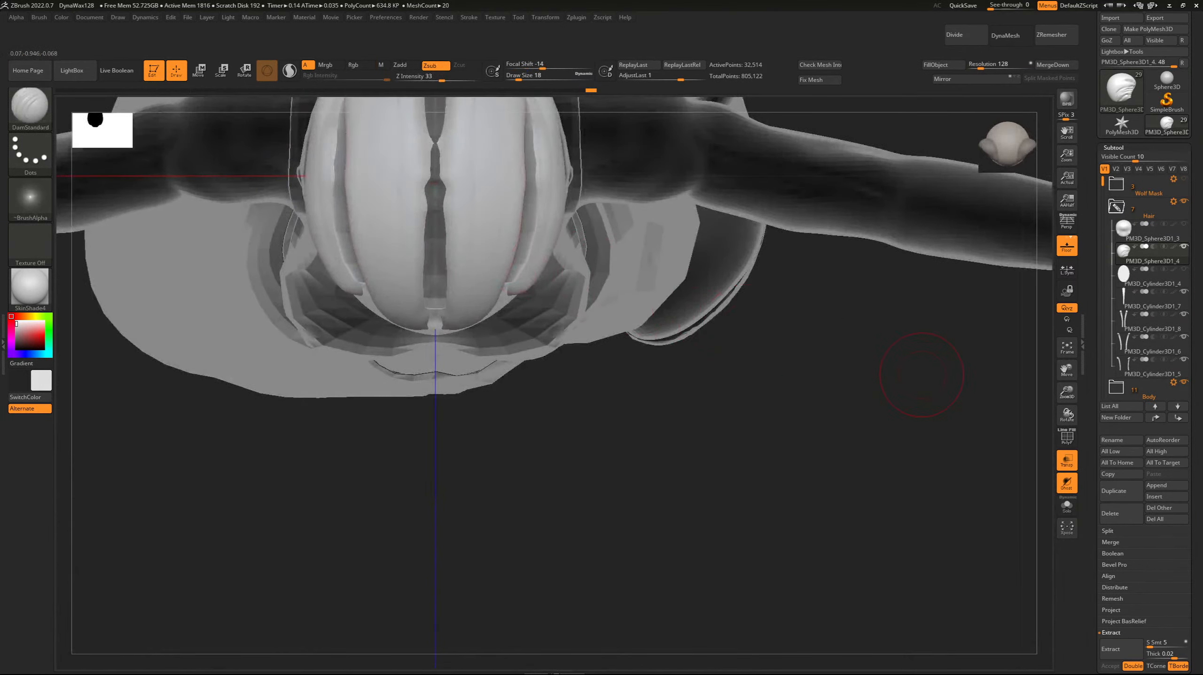
left_click_drag(1067, 370, 1106, 561)
mouse_move(474, 442)
left_mouse_down()
mouse_move(474, 288)
mouse_move(461, 336)
mouse_move(447, 319)
left_mouse_up()
right_click_drag(423, 252, 303, 192)
Turn off transparency and examine the carved partings from the front and the side.
left_click(1067, 459)
left_click_drag(1067, 392, 1051, 366)
left_click_drag(1067, 370, 1123, 357)
key("shift")
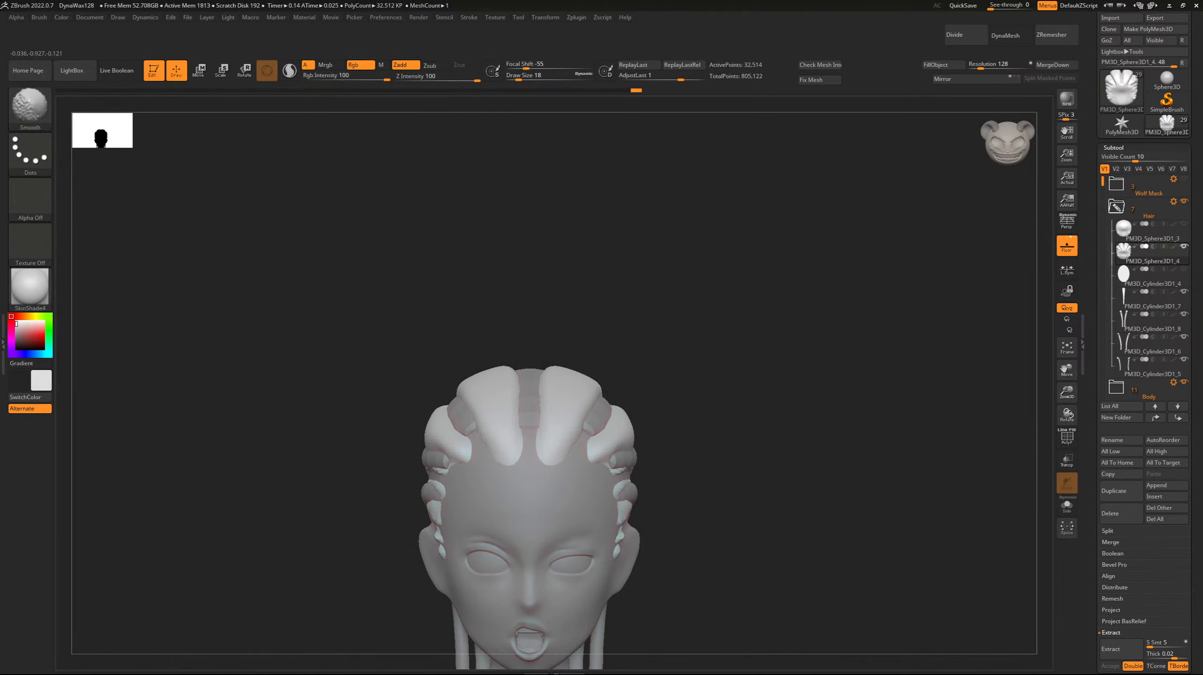
left_click_drag(510, 457, 510, 465, "shift")
right_click_drag(276, 295, 314, 308, "shift")
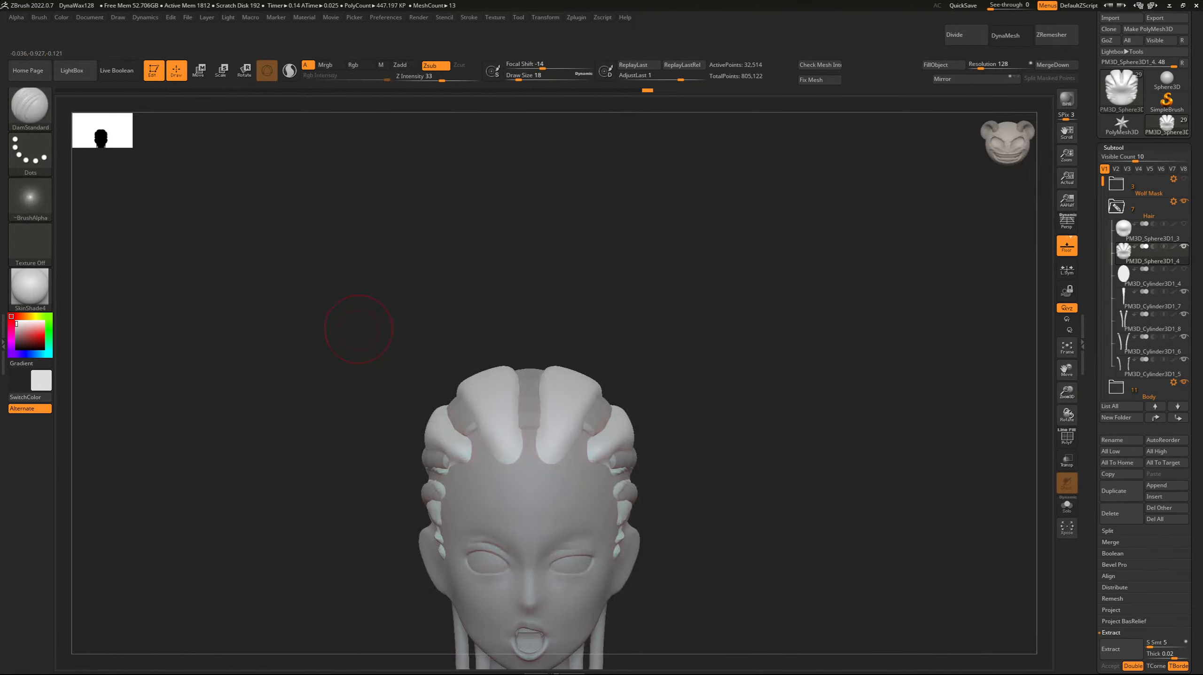
left_click_drag(353, 329, 416, 326, "shift")
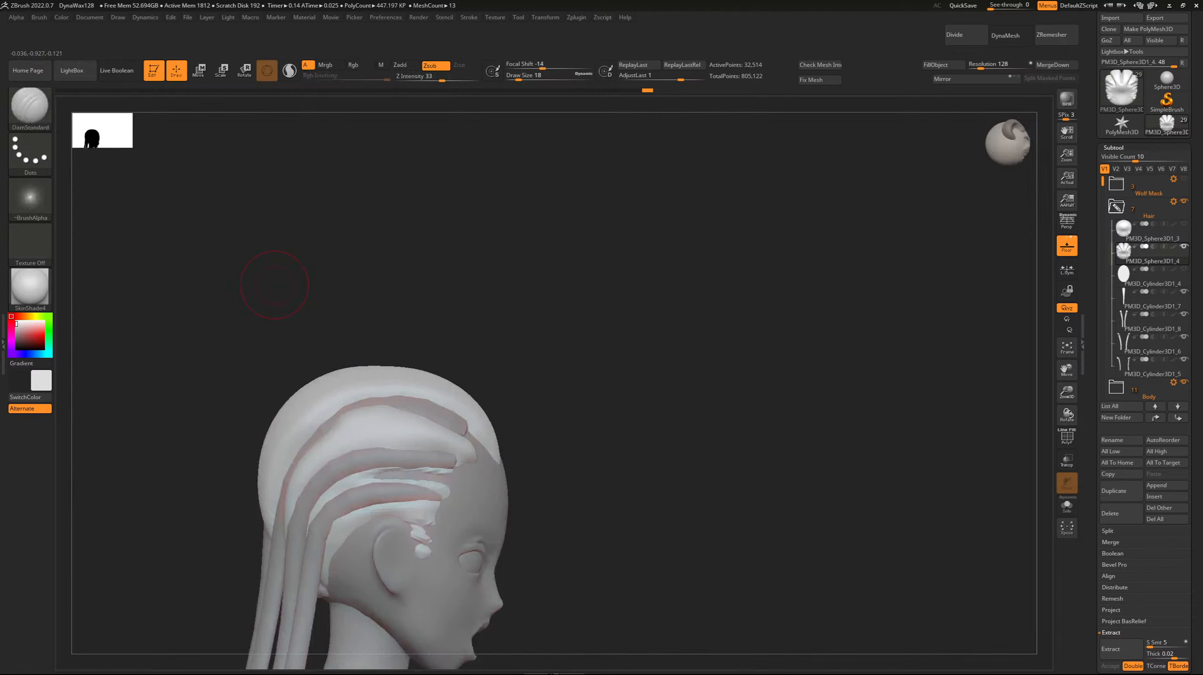
left_click_drag(238, 406, 193, 368)
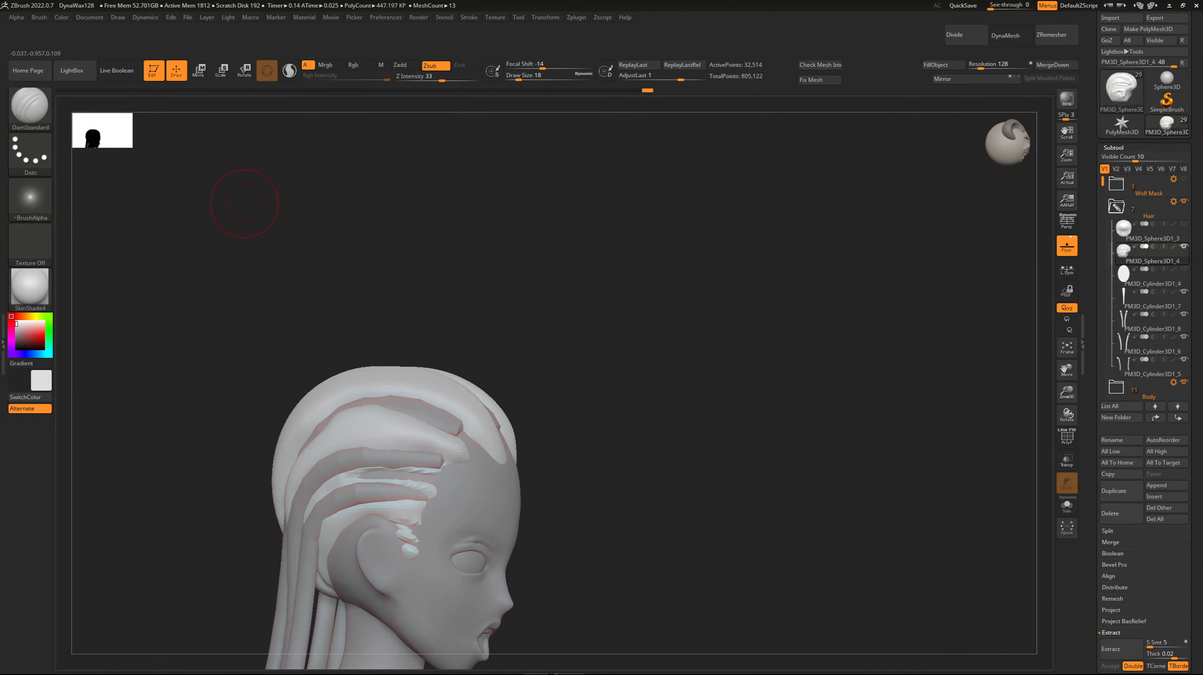
left_click_drag(244, 203, 242, 251)
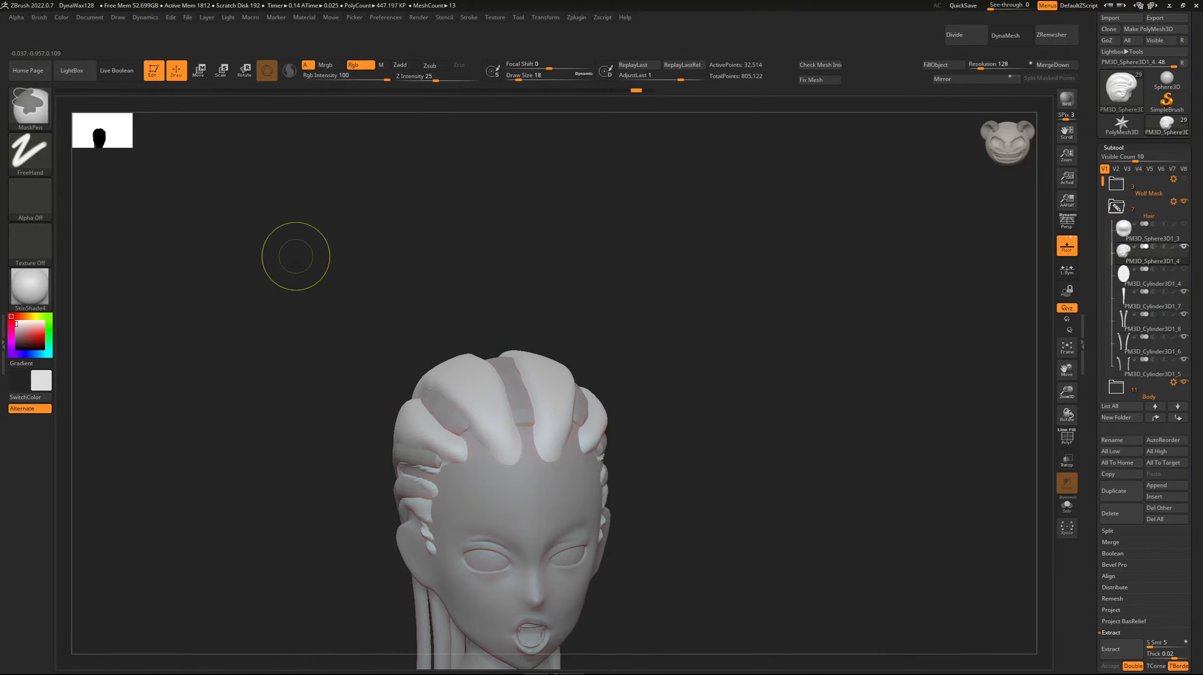
Undo all the carved parting grooves and the subdivision of the duplicated scalp cap.
key("ctrl+z")
key("ctrl+z")
key("ctrl+z")
key("ctrl+z")
key("ctrl+z")
key("ctrl+z")
key("ctrl+z")
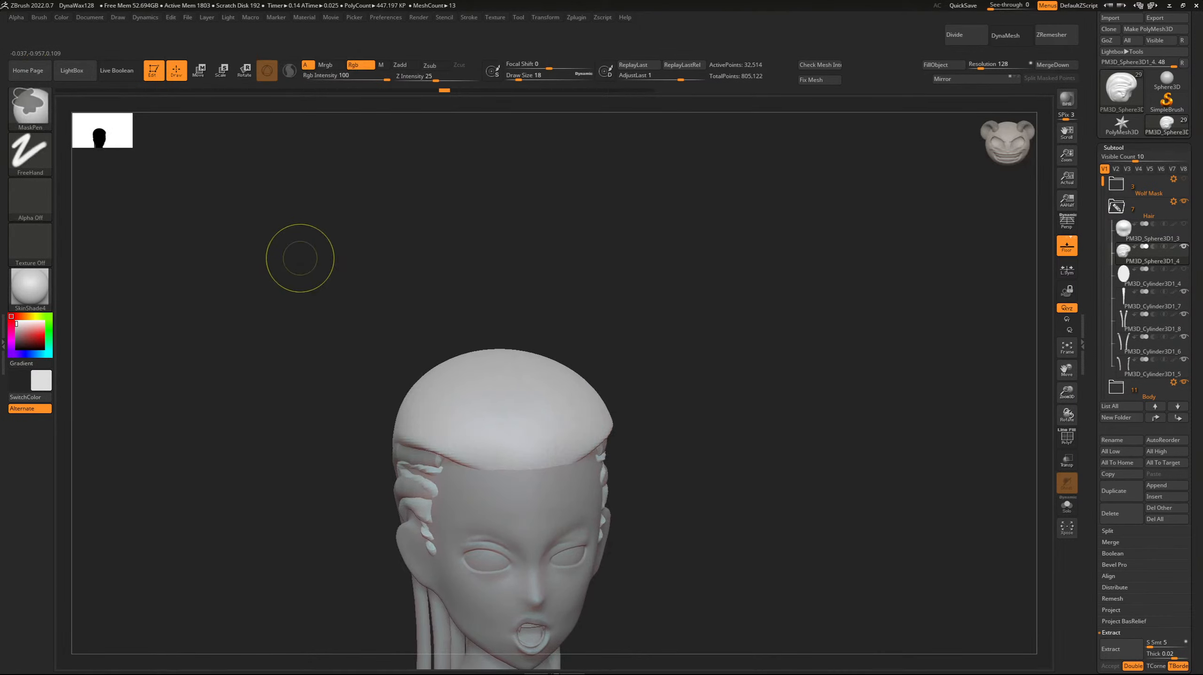
key("ctrl+z")
key("ctrl+z")
key("ctrl+z")
key("ctrl+z")
key("ctrl+z")
key("ctrl+z")
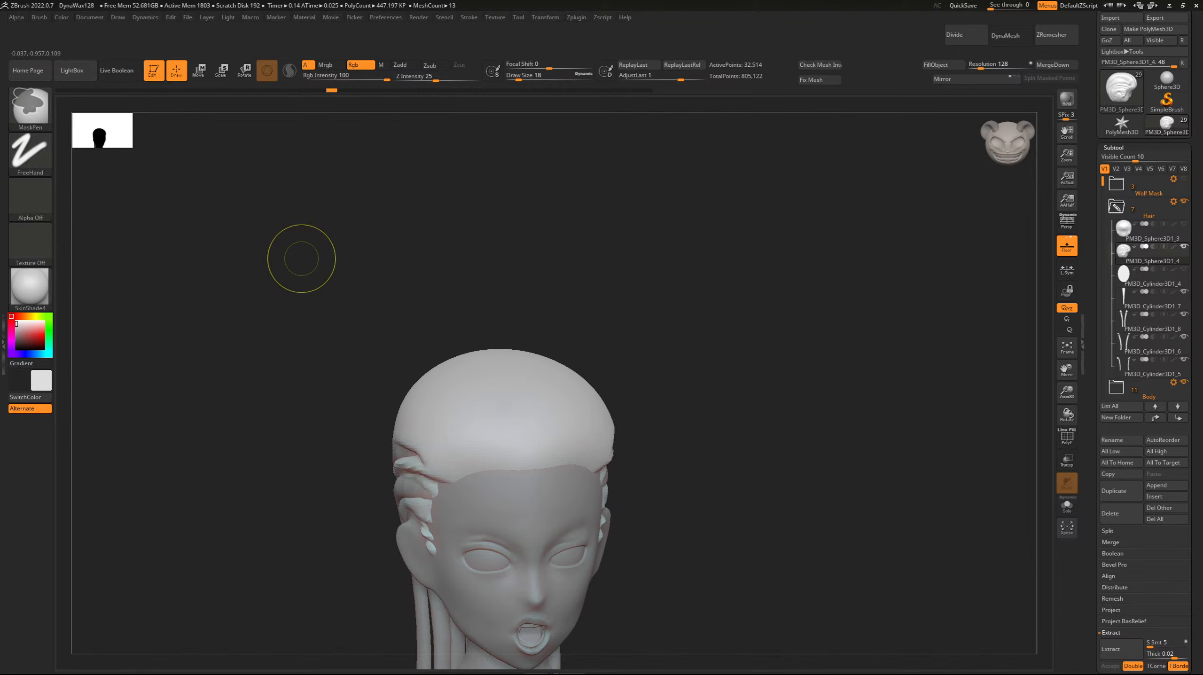
left_click_drag(189, 246, 239, 240)
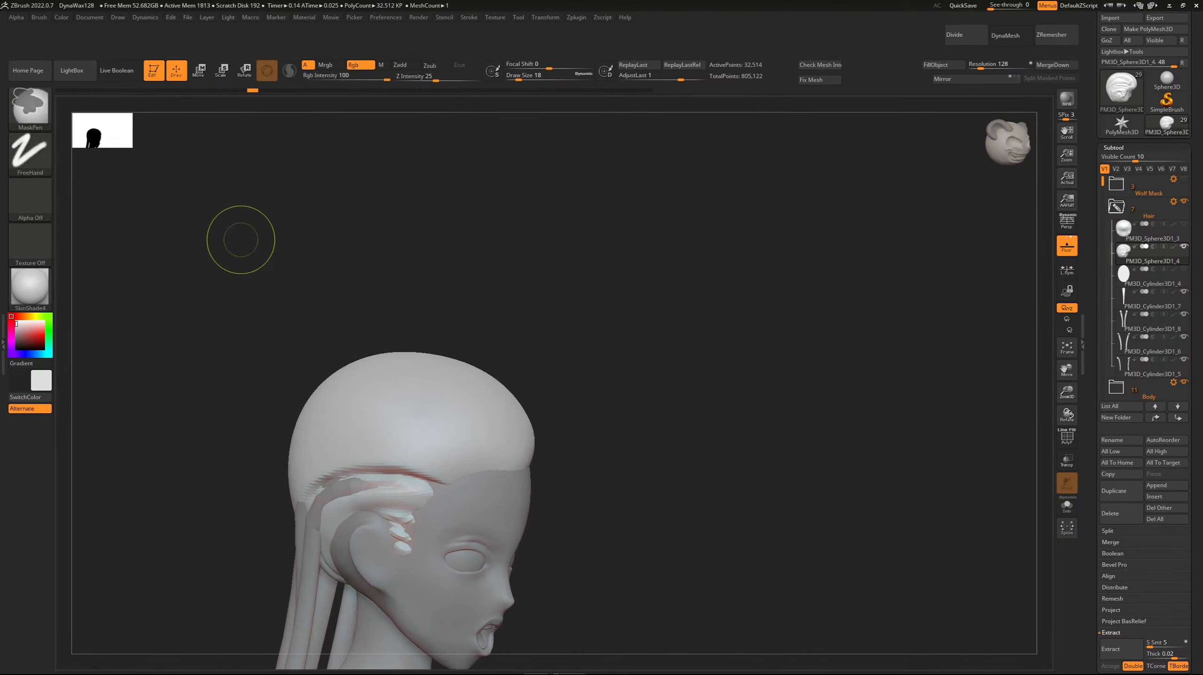
key("ctrl+z")
key("ctrl+z")
key("ctrl+z")
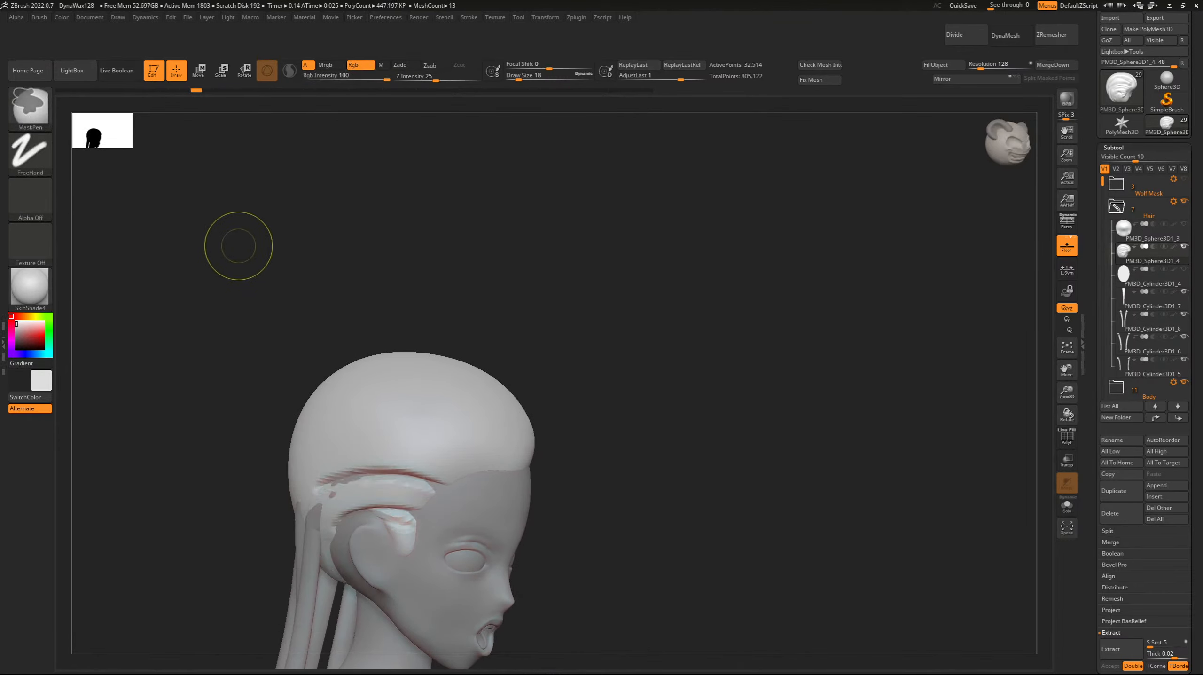
key("ctrl+z")
key("ctrl+z")
key("ctrl+z")
key("ctrl+z")
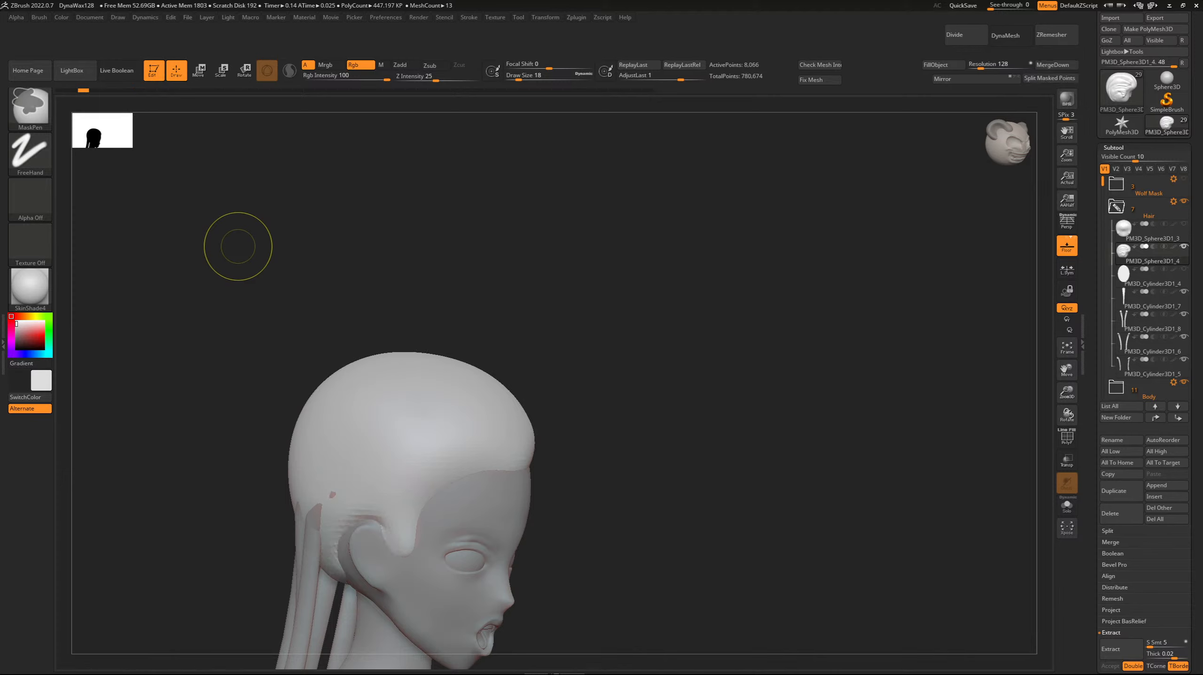
key("ctrl+z")
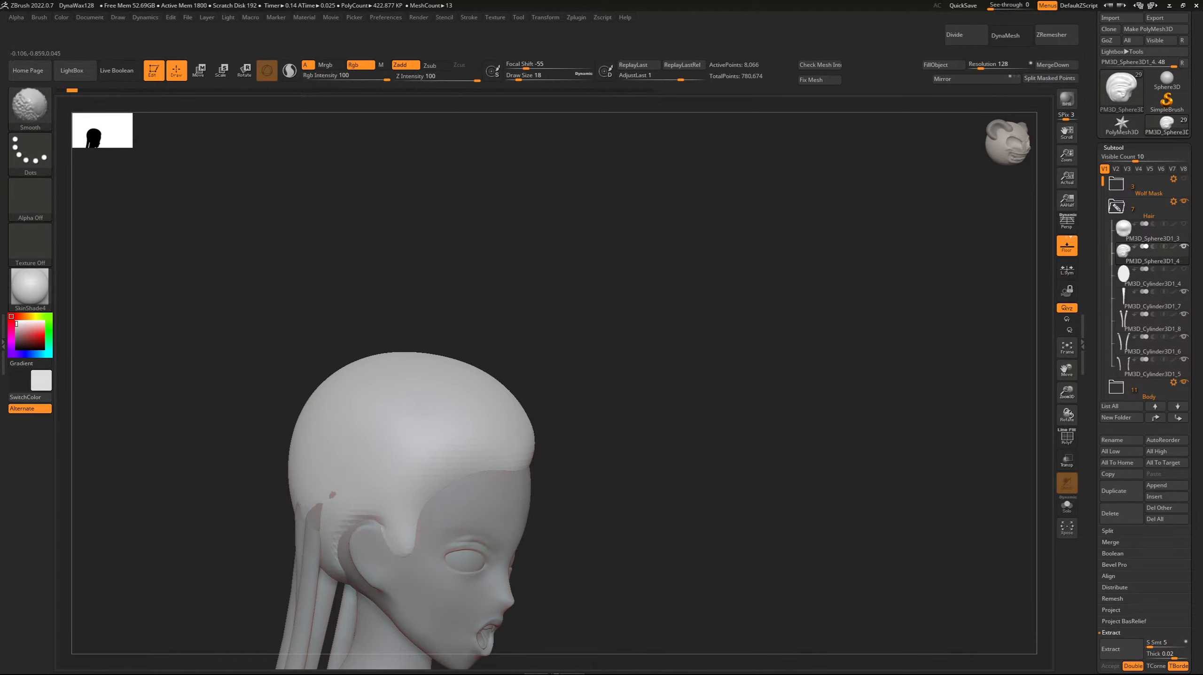
Expose the strand roots behind the ear on the unsubdivided cap, turn on transparency, and undo the last carving stroke.
left_click_drag(335, 435, 336, 466, "shift")
left_click(353, 495)
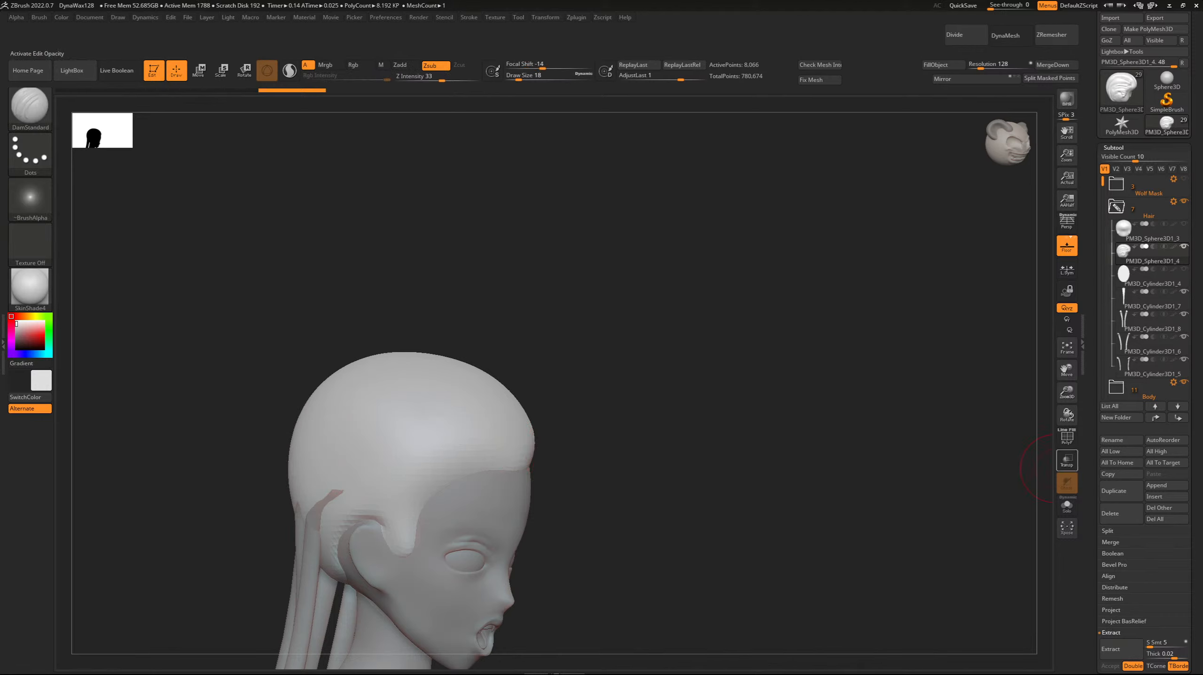
left_click(1063, 463)
left_click_drag(1066, 394, 1073, 408)
left_click_drag(1066, 373, 1156, 359)
left_click_drag(922, 378, 978, 378)
left_click_drag(536, 456, 619, 446)
key("ctrl+z")
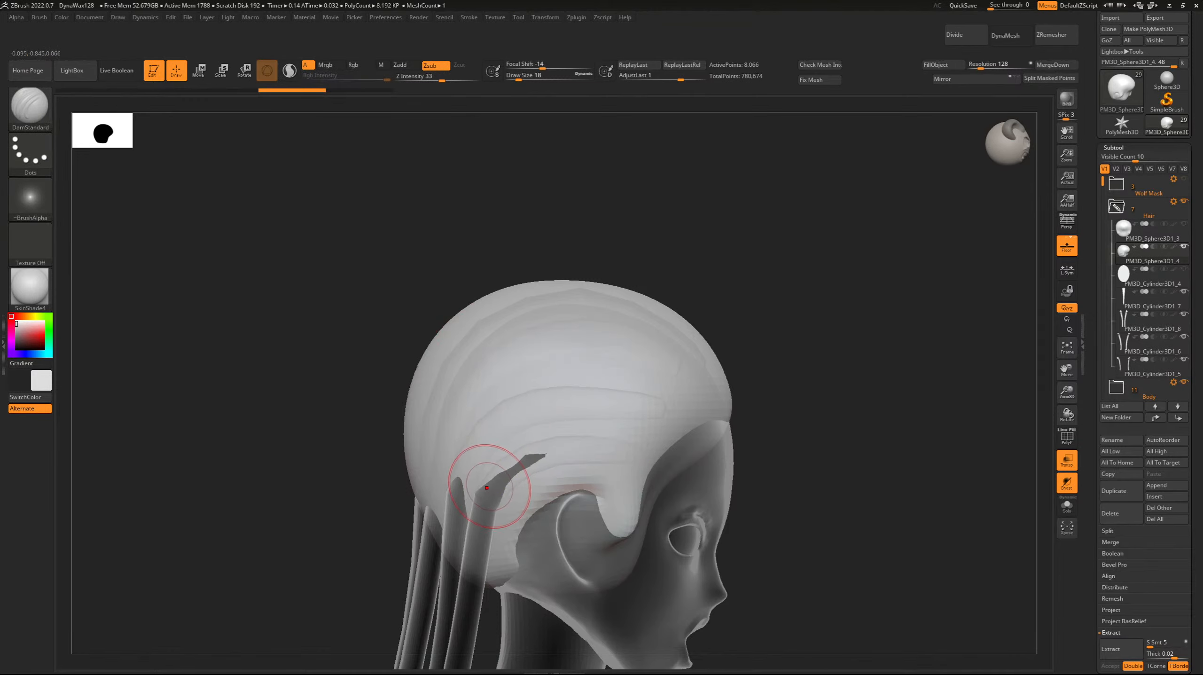
Carve a parting groove from the strand root behind the ear to the temple hairline at Draw Size 8.
key("bracketleft")
key("bracketleft")
left_click_drag(539, 455, 664, 447)
left_click_drag(577, 448, 659, 442)
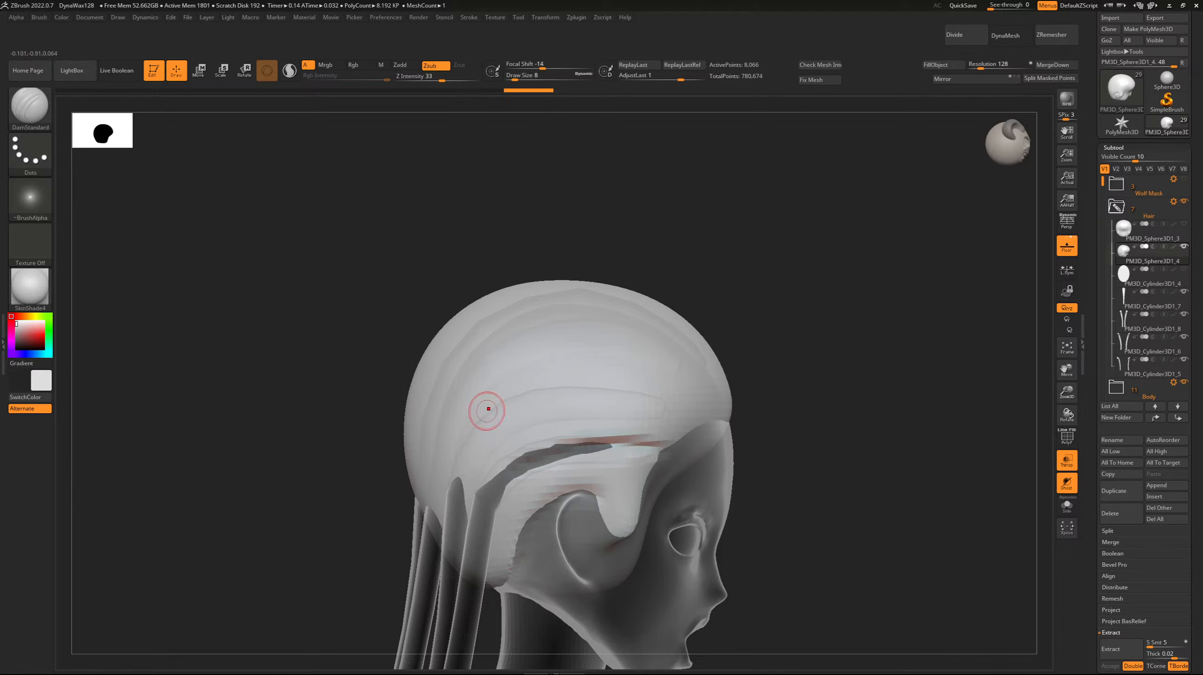
left_click_drag(614, 523, 597, 515)
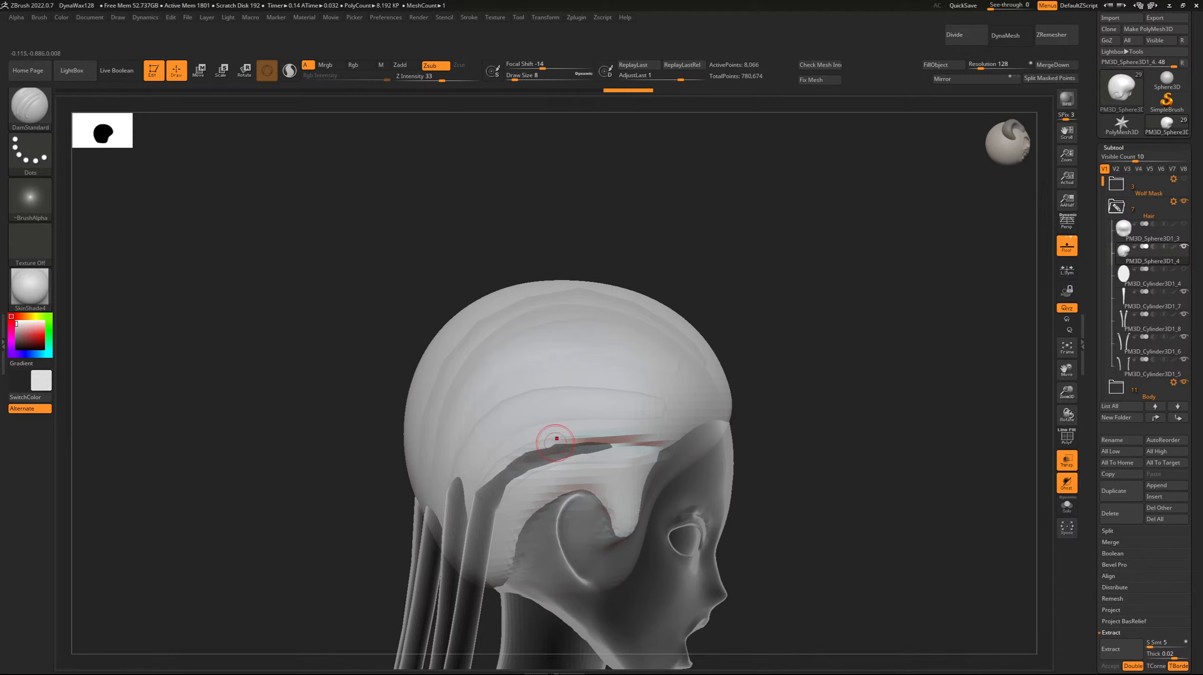
left_click_drag(298, 302, 338, 258, "ctrl")
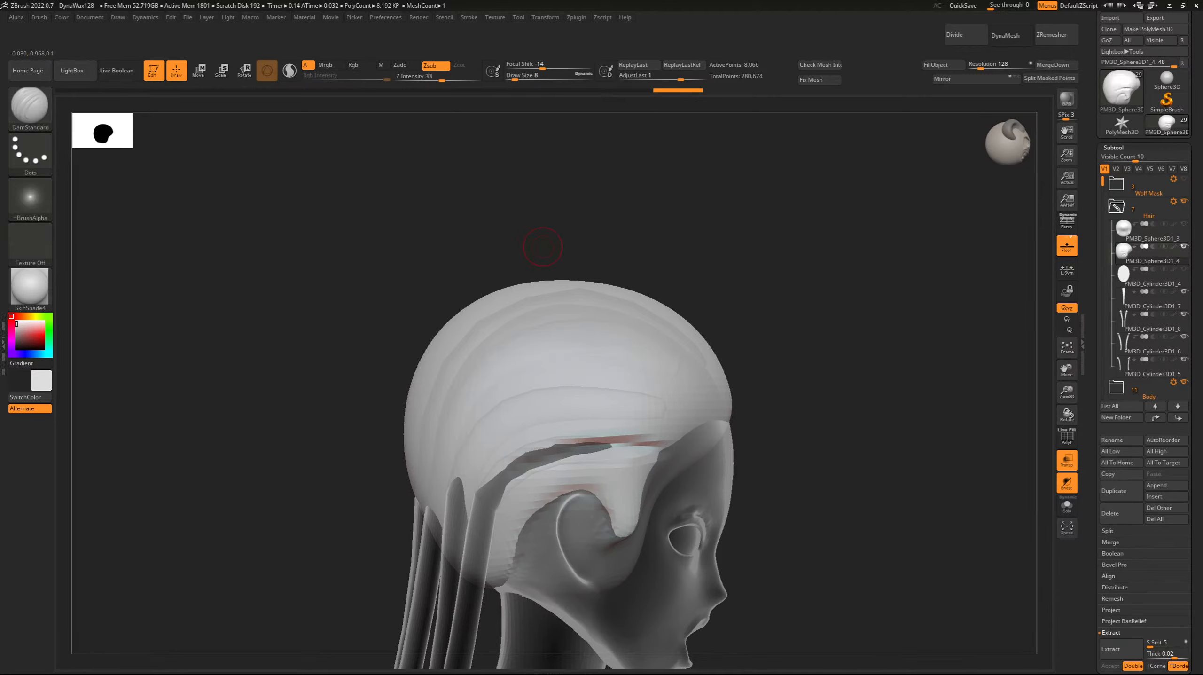
left_click_drag(575, 451, 640, 444)
Carve a second parting groove above the first, curving from the next strand root to the front hairline.
left_click_drag(487, 439, 467, 473)
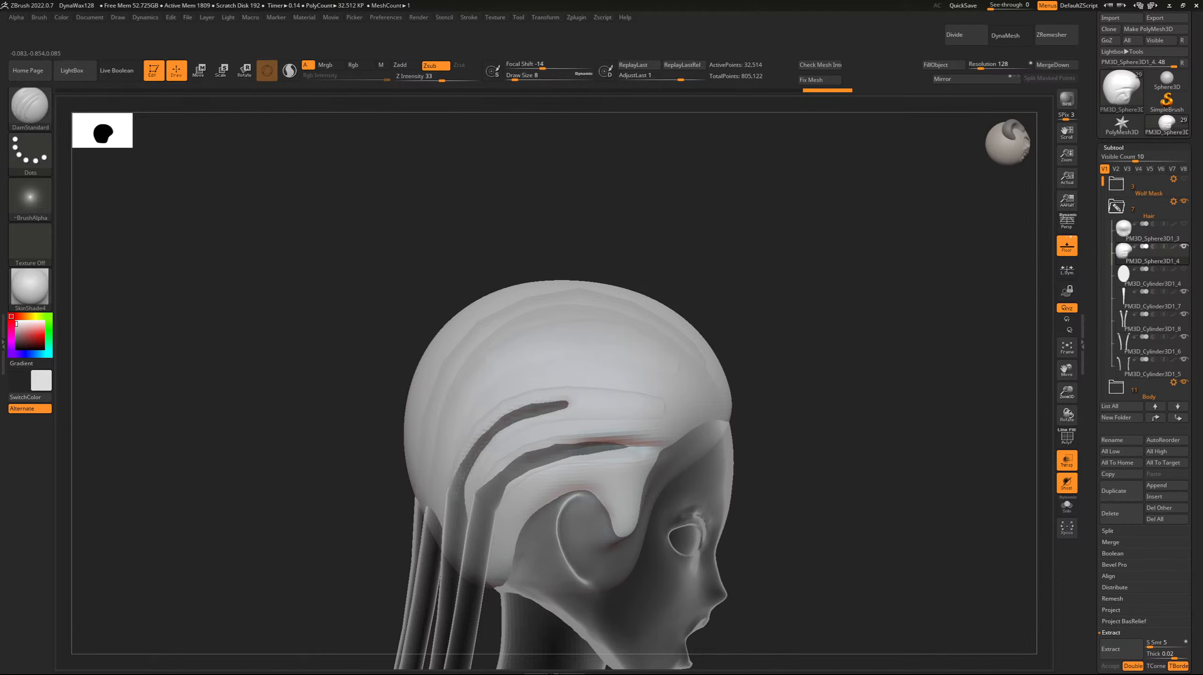
left_click_drag(637, 401, 656, 403)
mouse_move(546, 402)
left_mouse_down()
mouse_move(635, 402)
mouse_move(602, 402)
mouse_move(677, 419)
left_mouse_up()
left_click_drag(599, 403, 684, 412)
right_click_drag(668, 413, 733, 415)
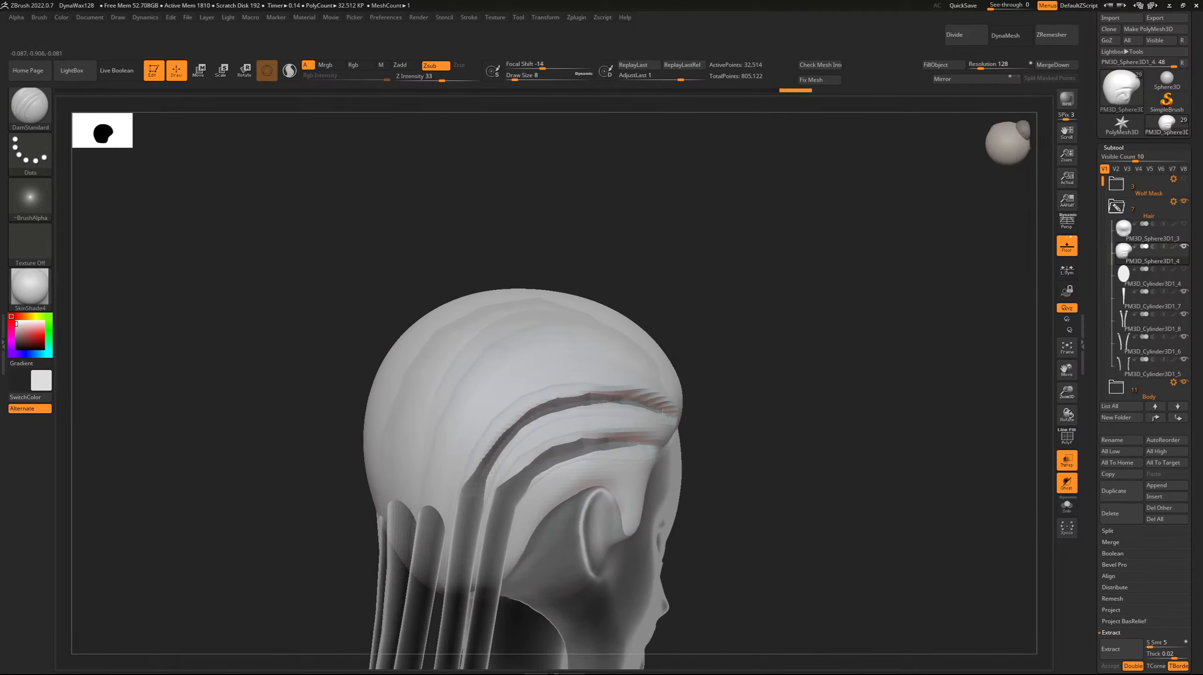
left_click_drag(521, 416, 577, 393)
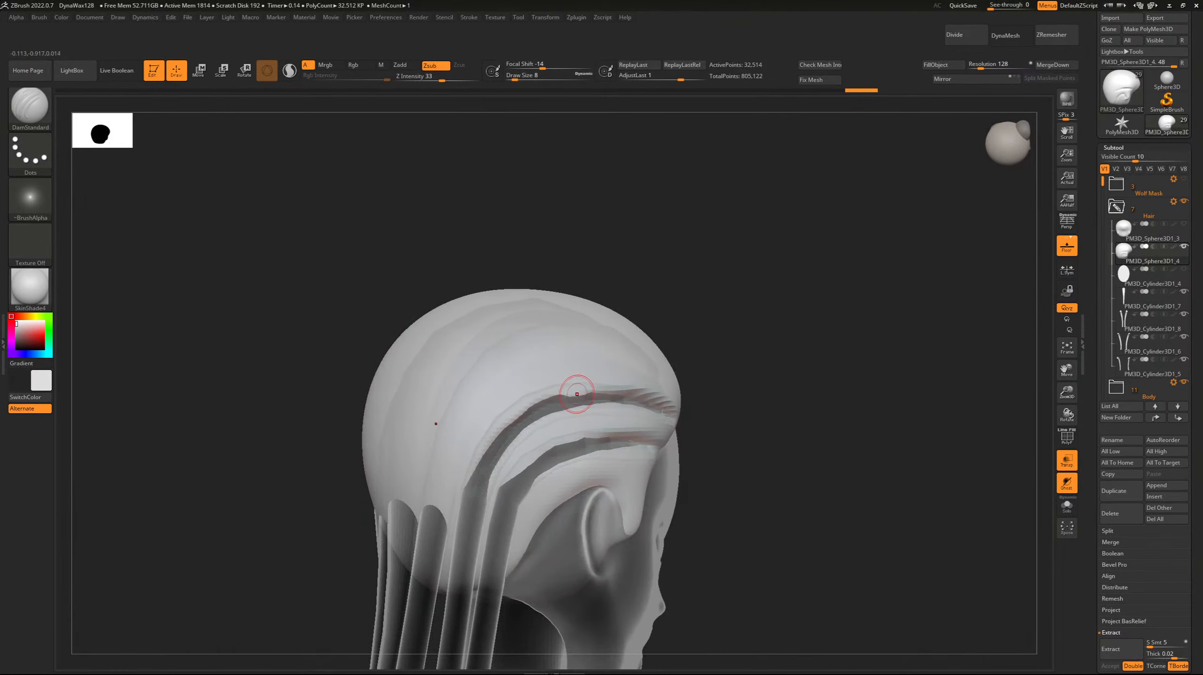
Try to carve a parting groove up the back of the head from one of the strand roots.
right_click_drag(577, 393, 701, 396)
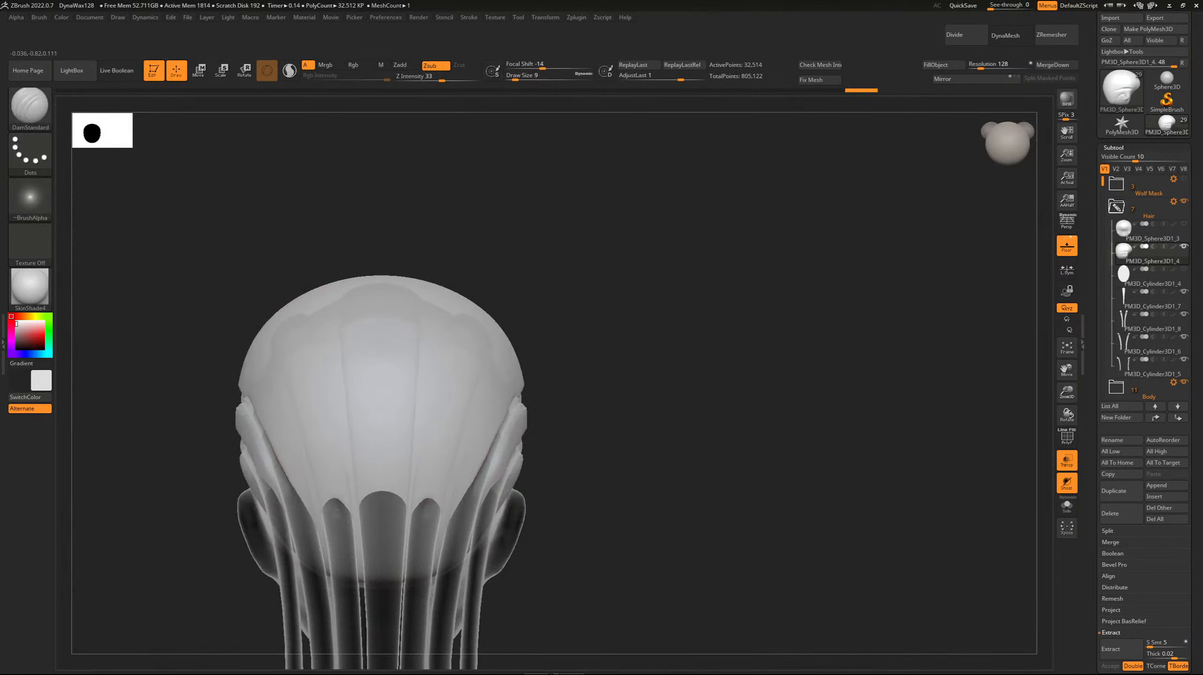
left_click_drag(431, 494, 485, 330)
mouse_move(427, 496)
left_mouse_down()
mouse_move(483, 331)
mouse_move(460, 383)
left_mouse_up()
right_click_drag(368, 327, 222, 236)
Undo the carved side and back partings along with the cap's subdivision, back to the coarse scalp cap.
key("ctrl+z")
key("ctrl+z")
key("ctrl+z")
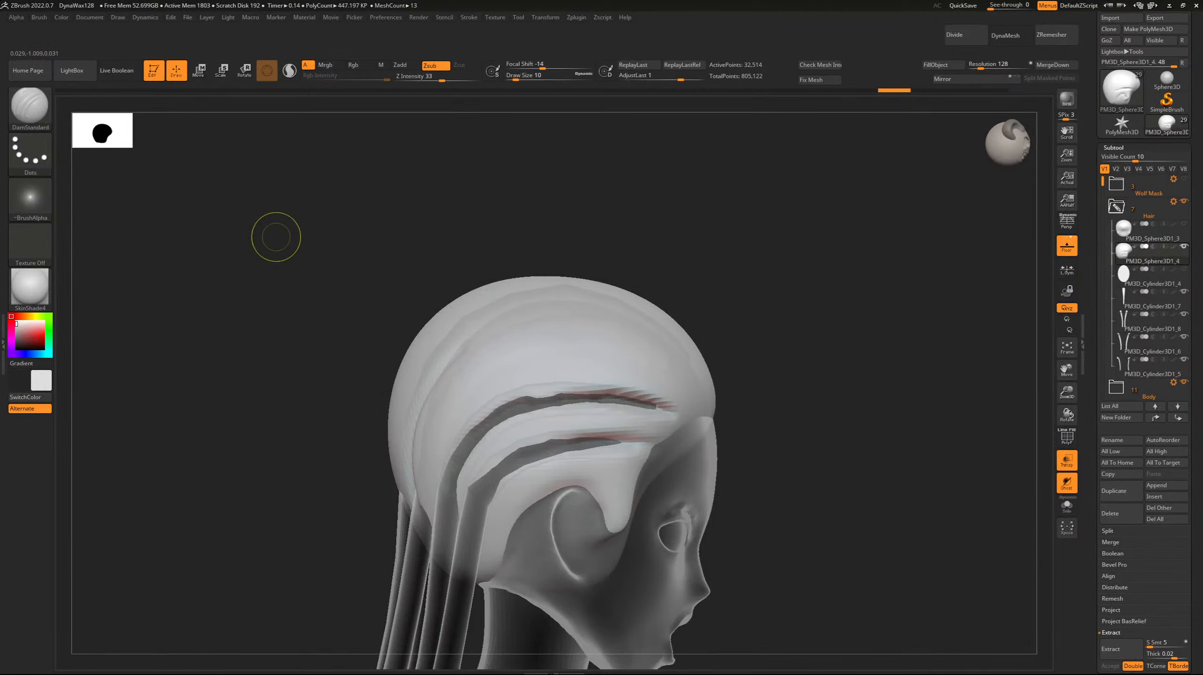
key("ctrl+z")
key("ctrl+z")
key("ctrl+z")
key("ctrl+z")
key("ctrl+z")
key("ctrl+z")
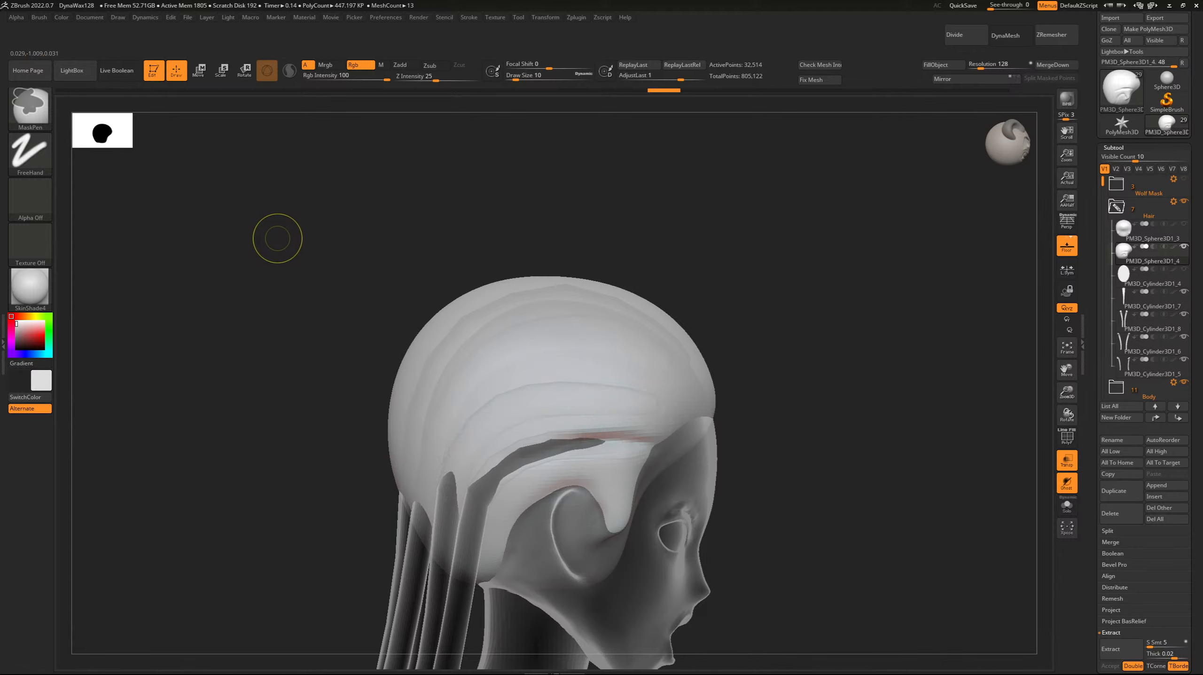
key("ctrl+z")
key("ctrl+z")
key("ctrl+z")
key("ctrl+z")
key("ctrl+z")
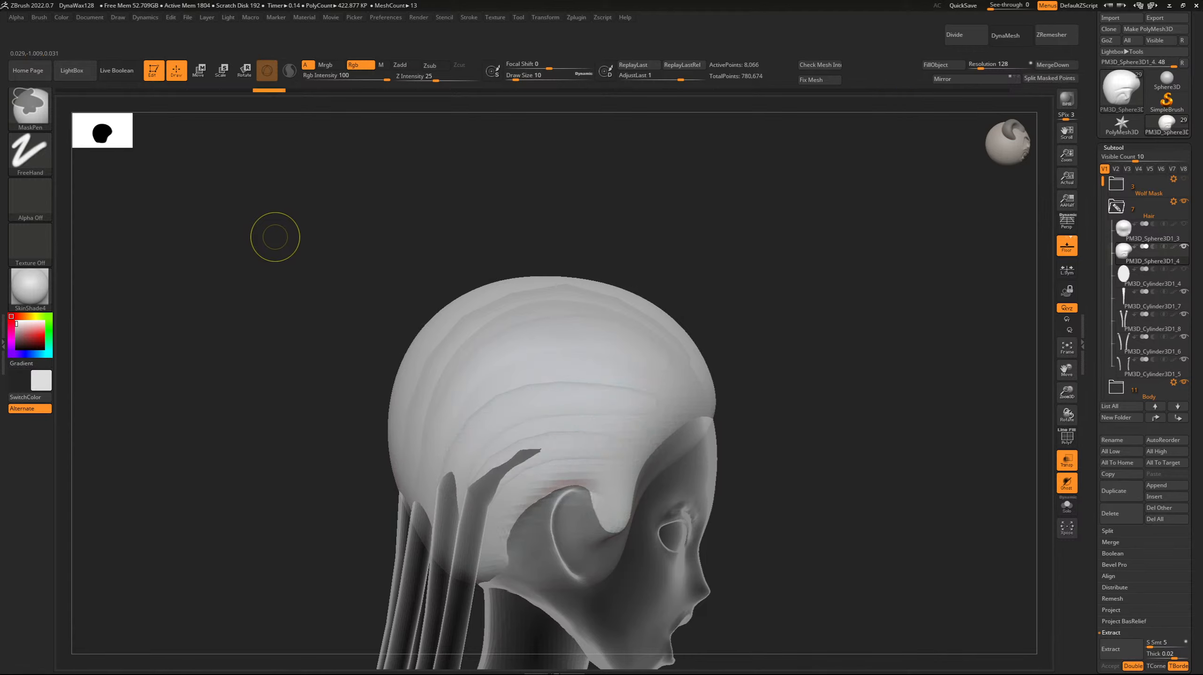
key("ctrl+z")
key("ctrl+z")
key("ctrl+shift+z")
key("ctrl+shift+z")
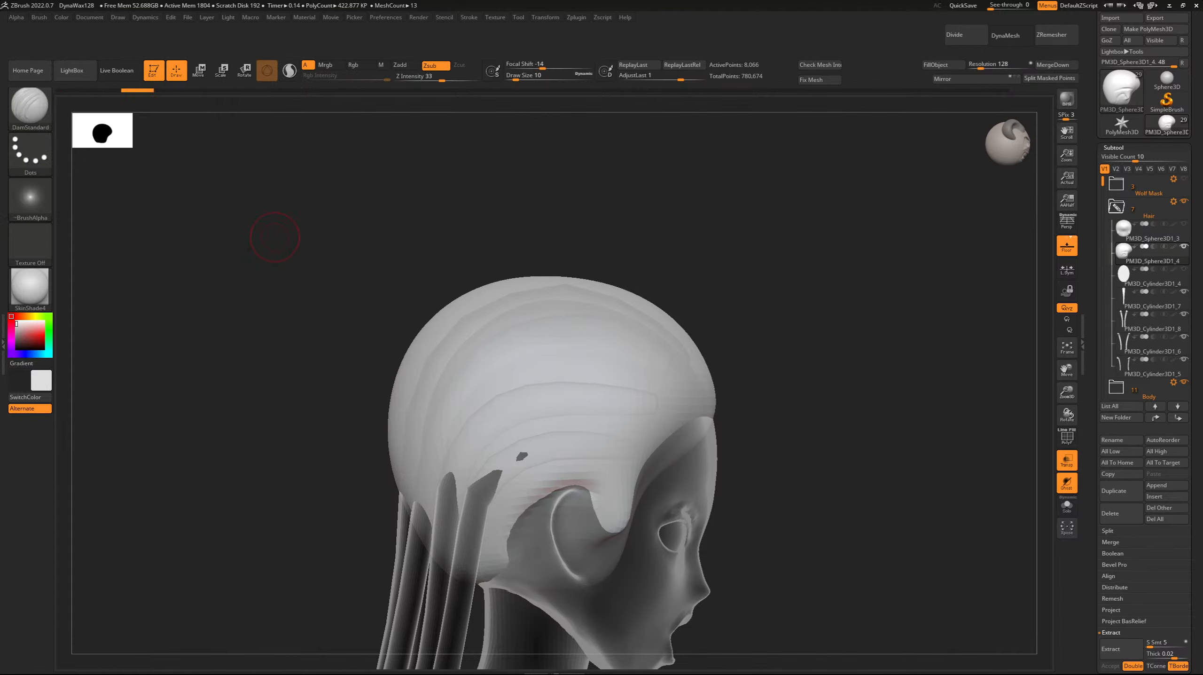
Subdivide the scalp cap twice and smooth away the small hole behind the ear.
key("ctrl+d")
key("ctrl+d")
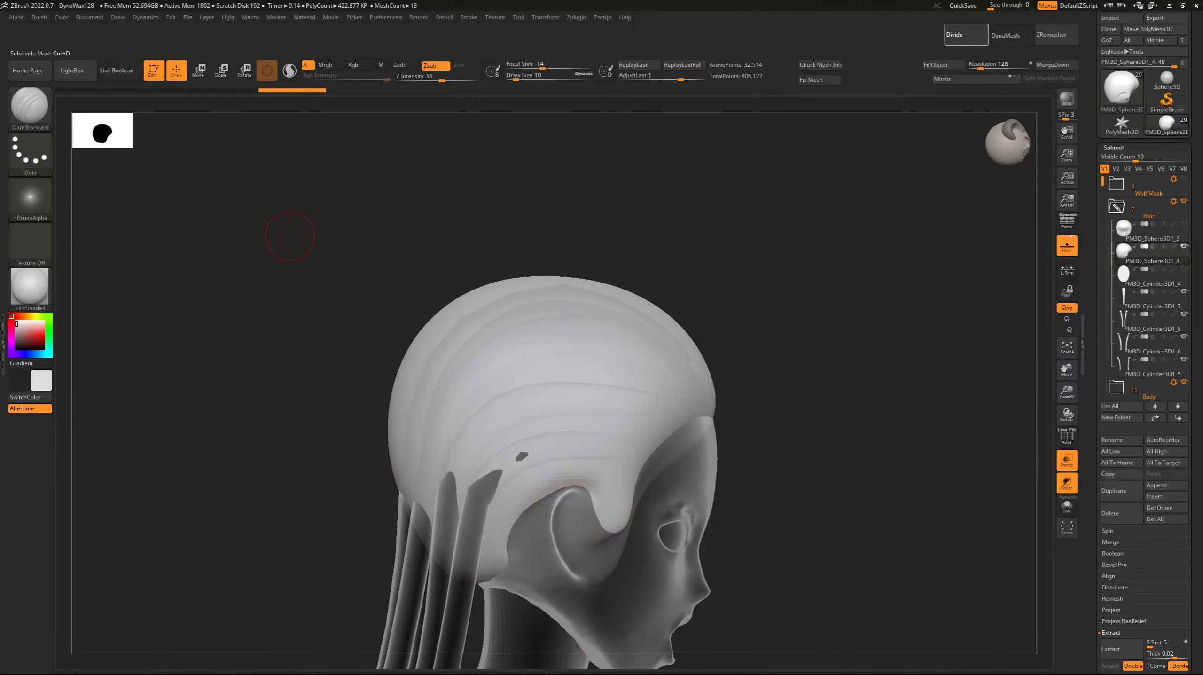
key("shift")
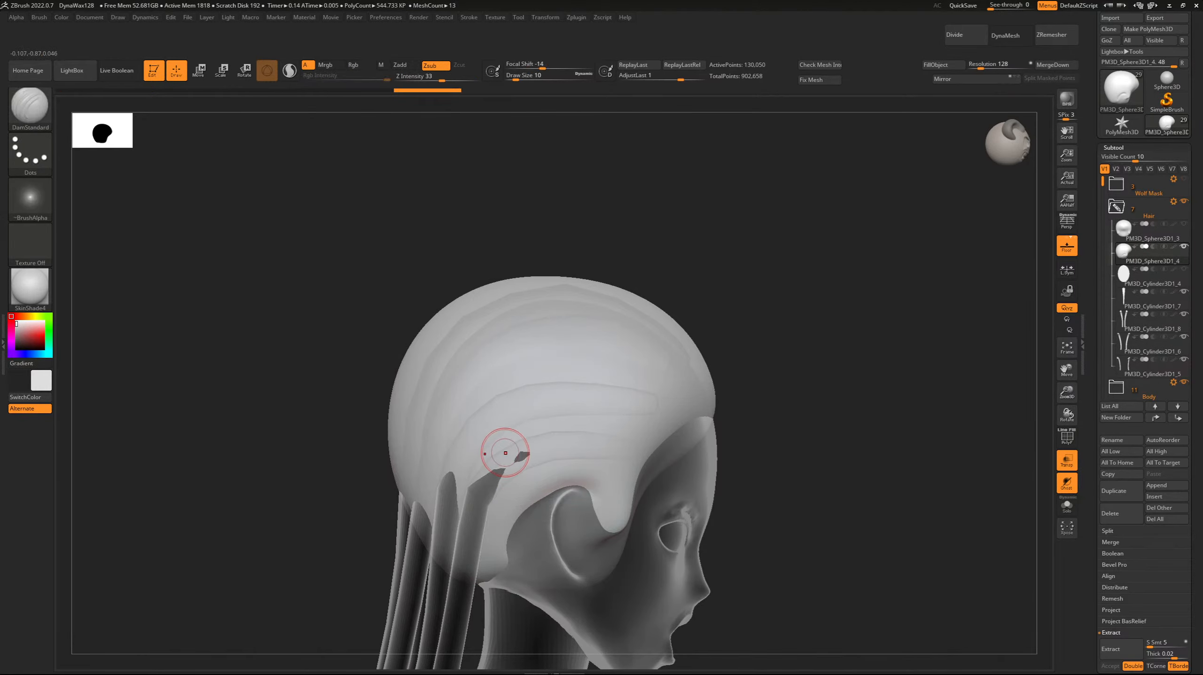
Choose the Inflat brush and set its stroke to FreeHand.
key("b")
key("i")
key("n")
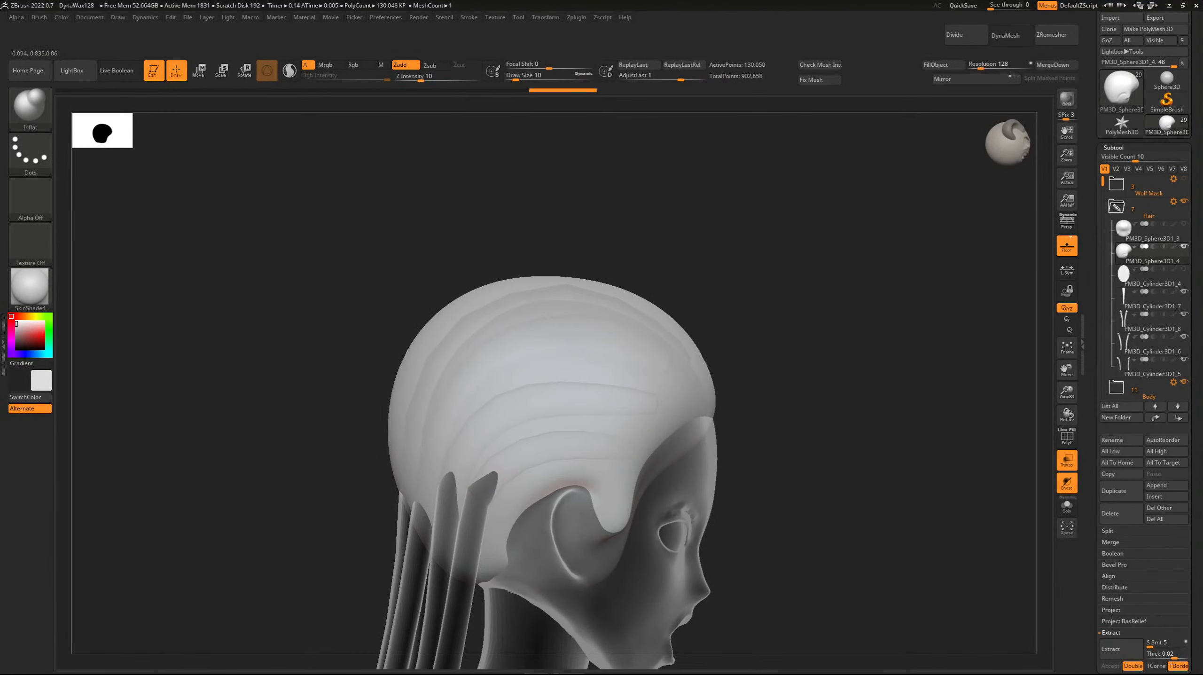
left_click_drag(288, 284, 185, 177)
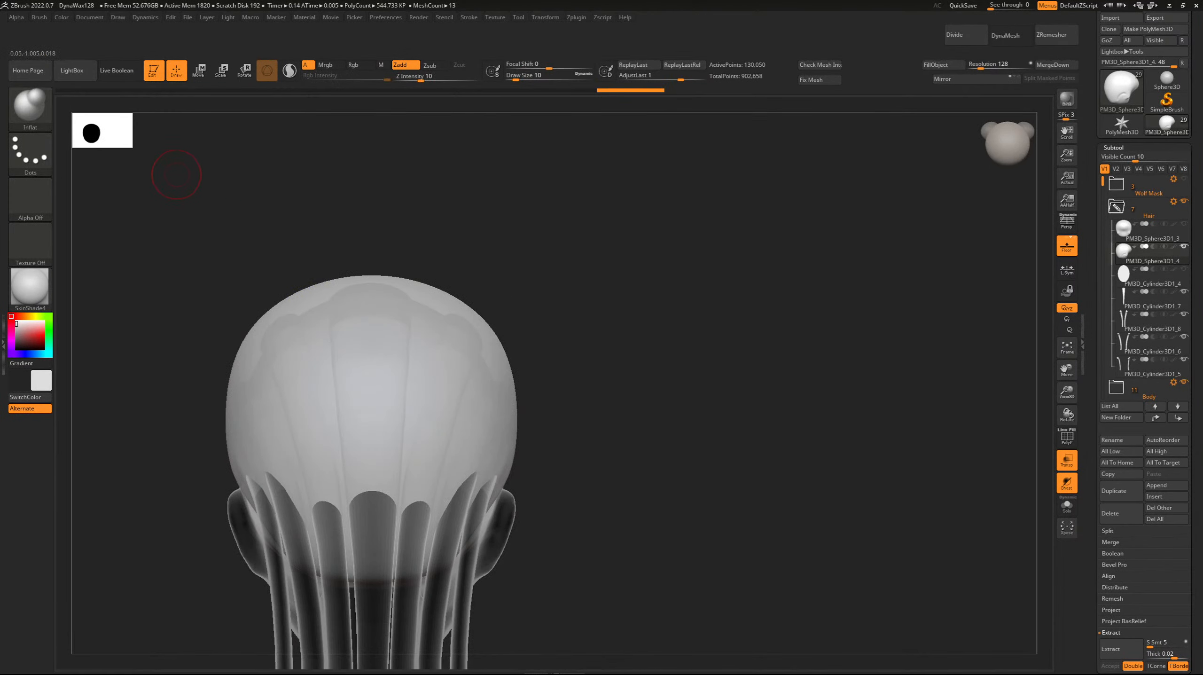
key("b")
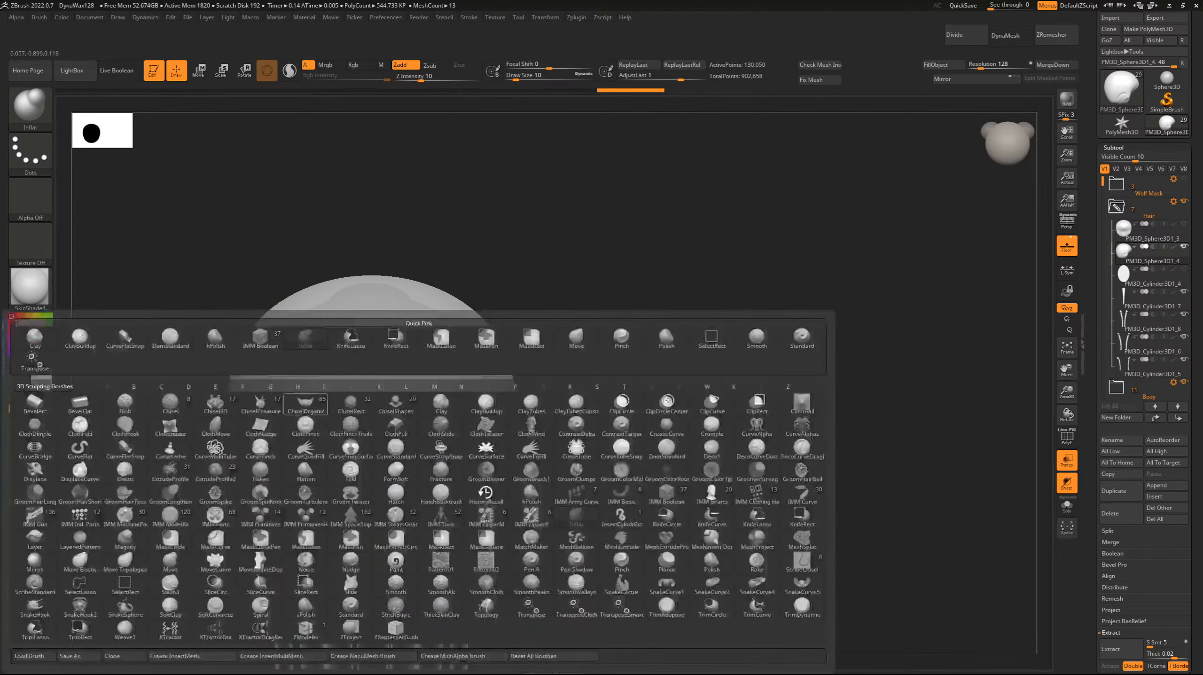
key("i")
key("n")
left_click_drag(1030, 351, 1177, 374, "alt")
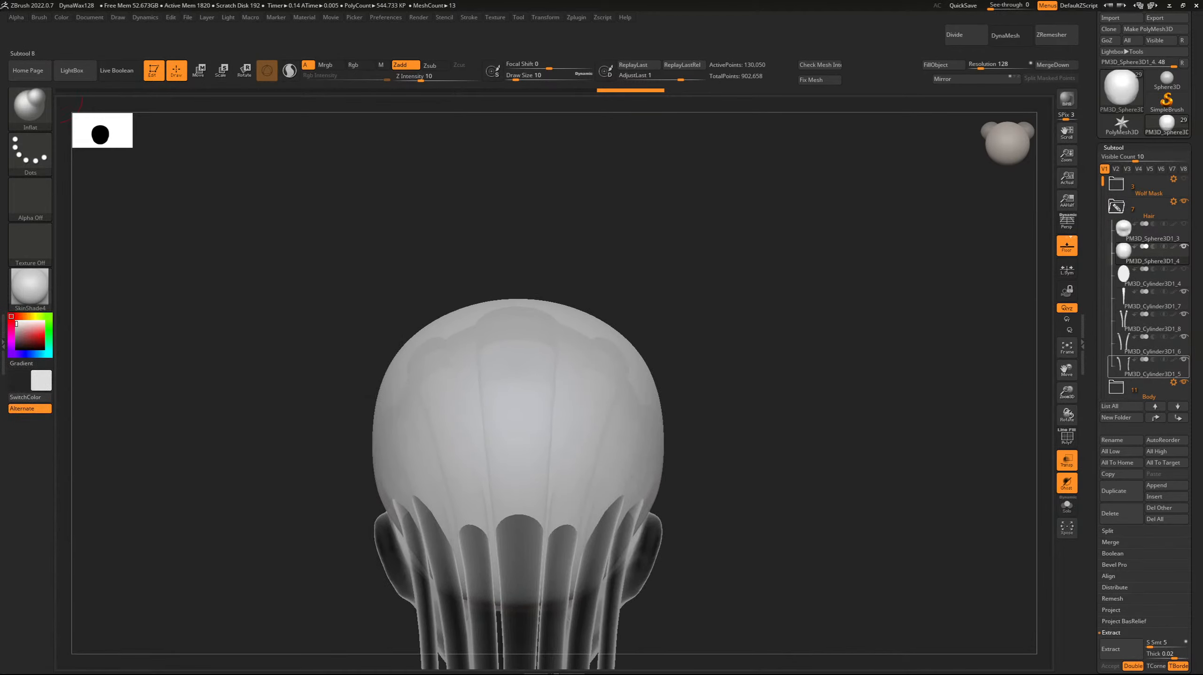
left_click(30, 154)
left_click(178, 162)
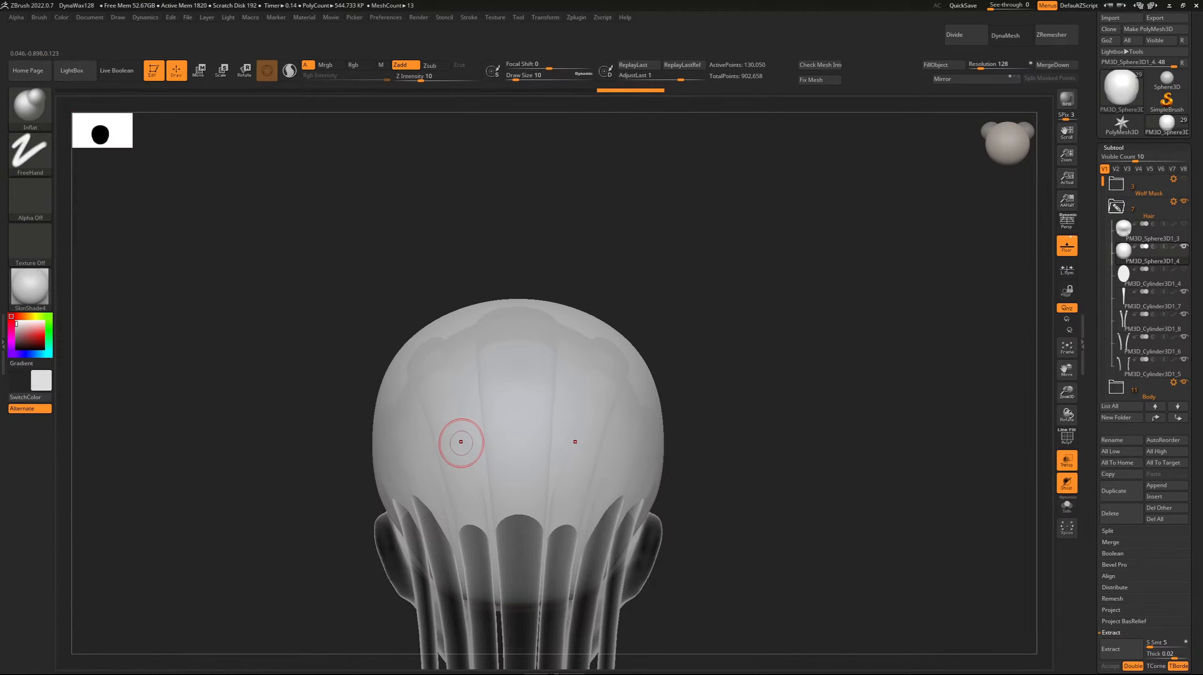
Inflate and smooth the scalp cap's edge around the ear at Draw Size 8.
left_click_drag(120, 253, 209, 250)
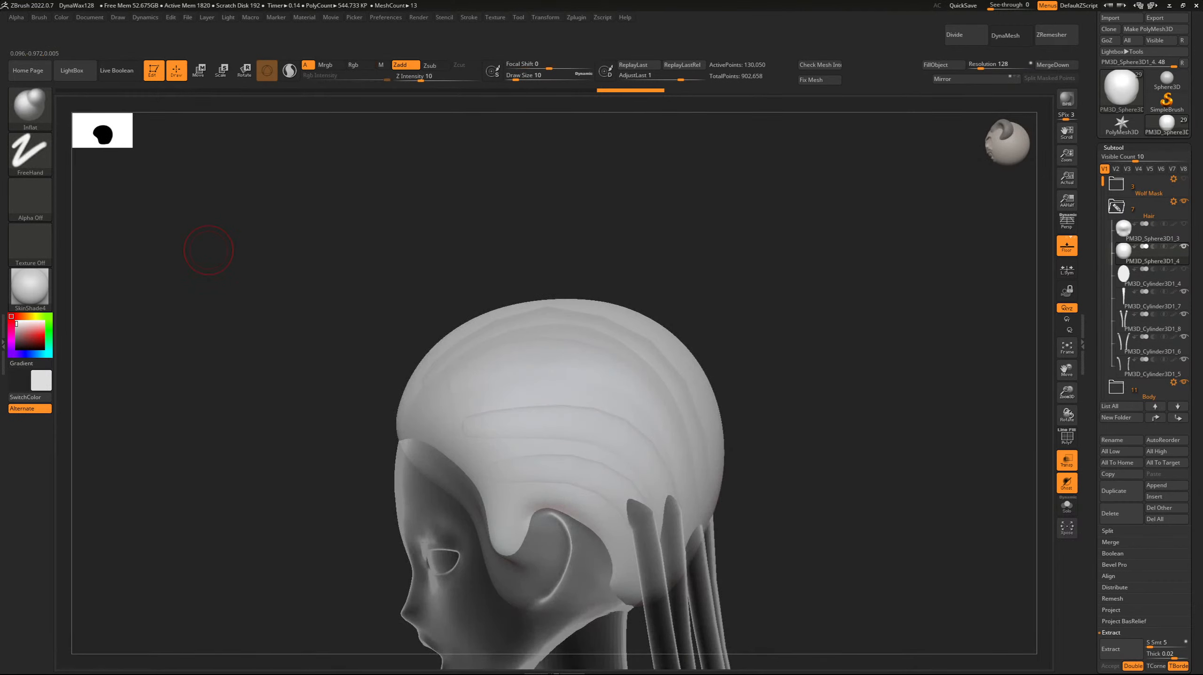
mouse_move(209, 250)
left_mouse_down()
mouse_move(312, 259)
mouse_move(464, 319)
left_mouse_up()
left_click_drag(1066, 370, 979, 266)
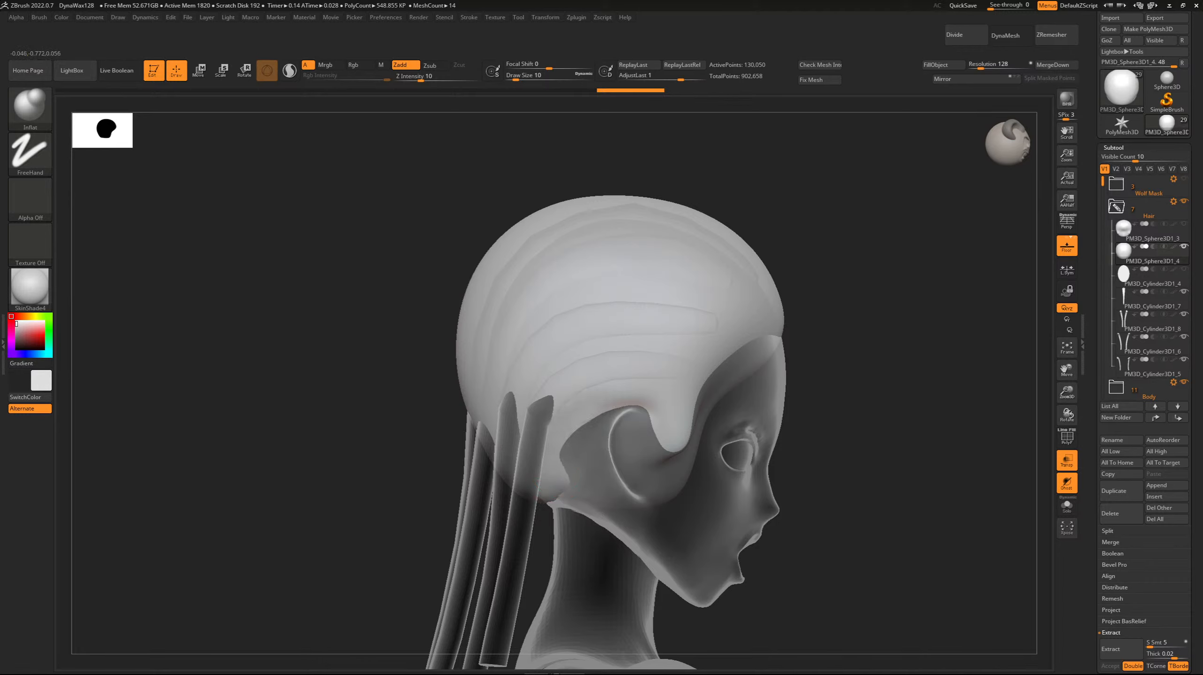
key("bracketleft")
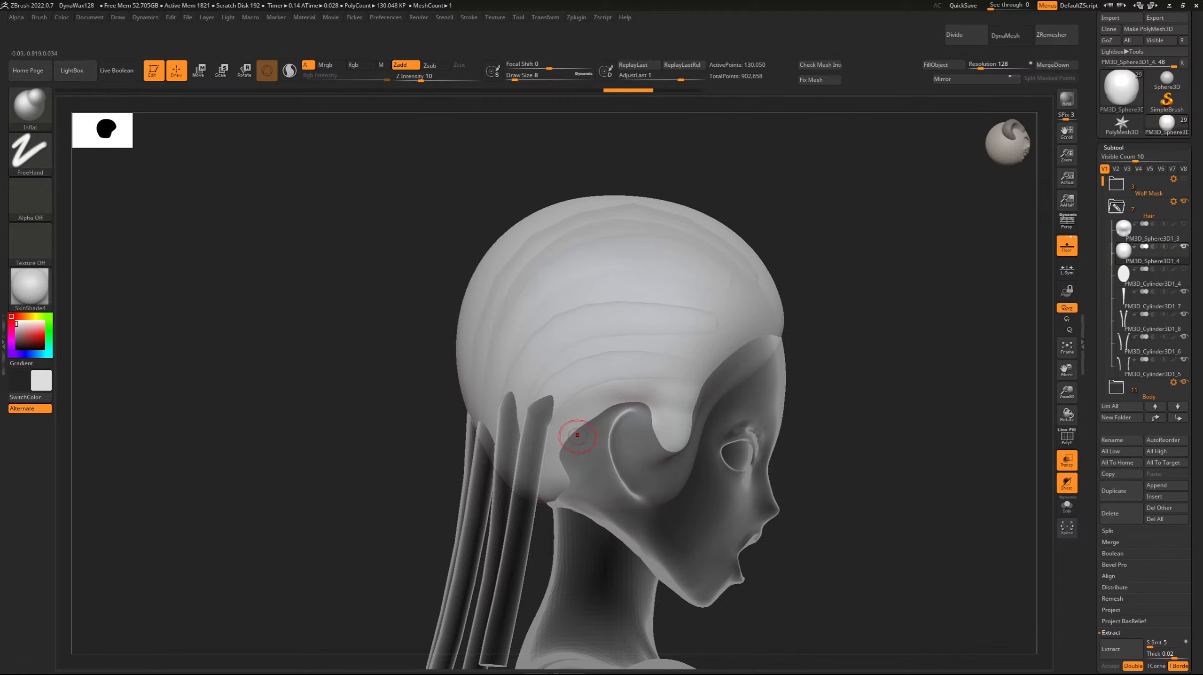
key("shift")
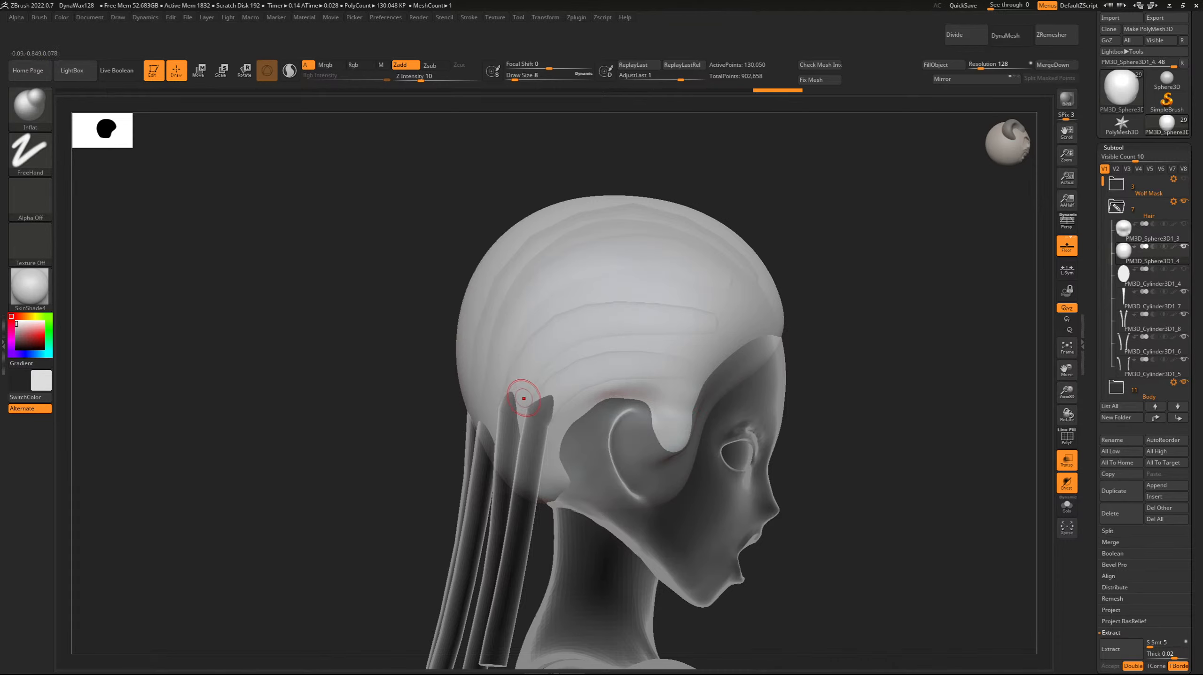
Carve a parting groove with DamStandard at Draw Size 7 from the temple hairline over the ear toward the strand roots.
key("[")
key("b")
key("d")
key("s")
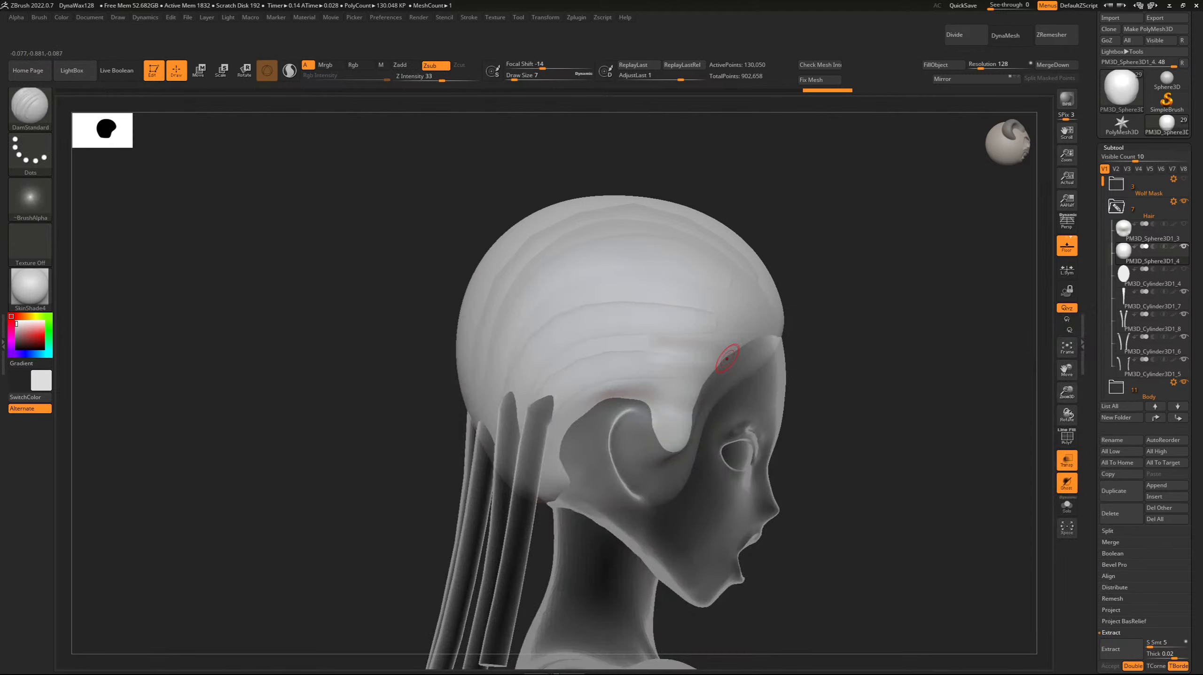
left_click_drag(622, 341, 698, 352)
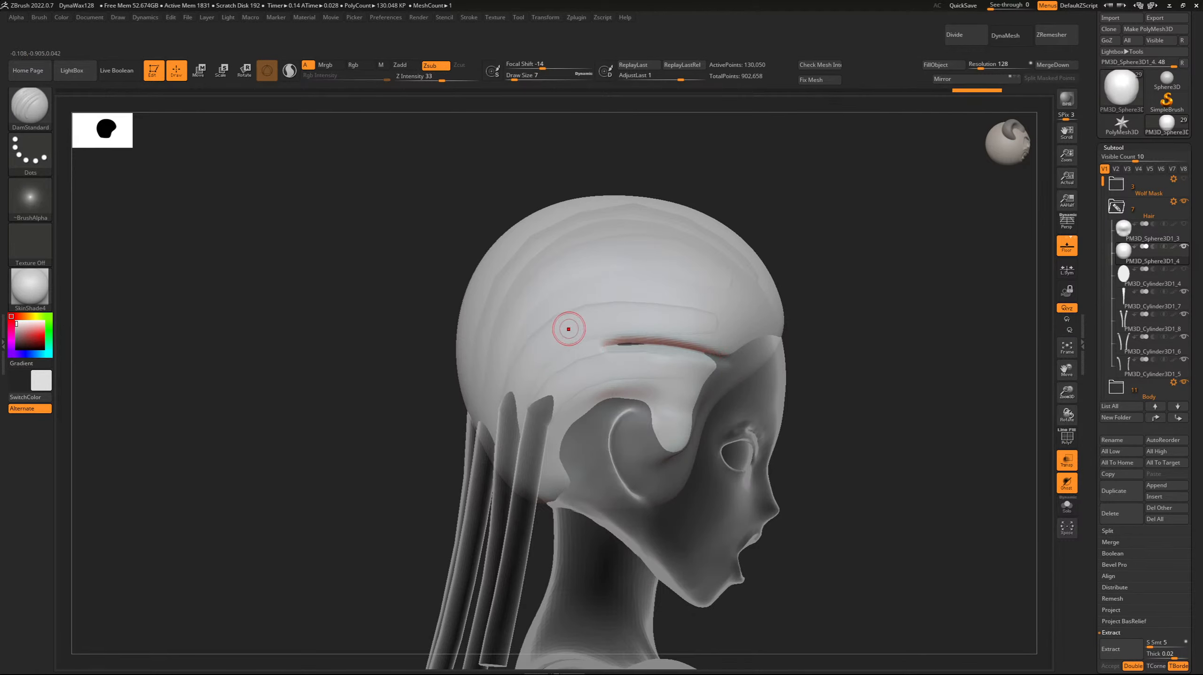
left_click_drag(425, 230, 456, 232)
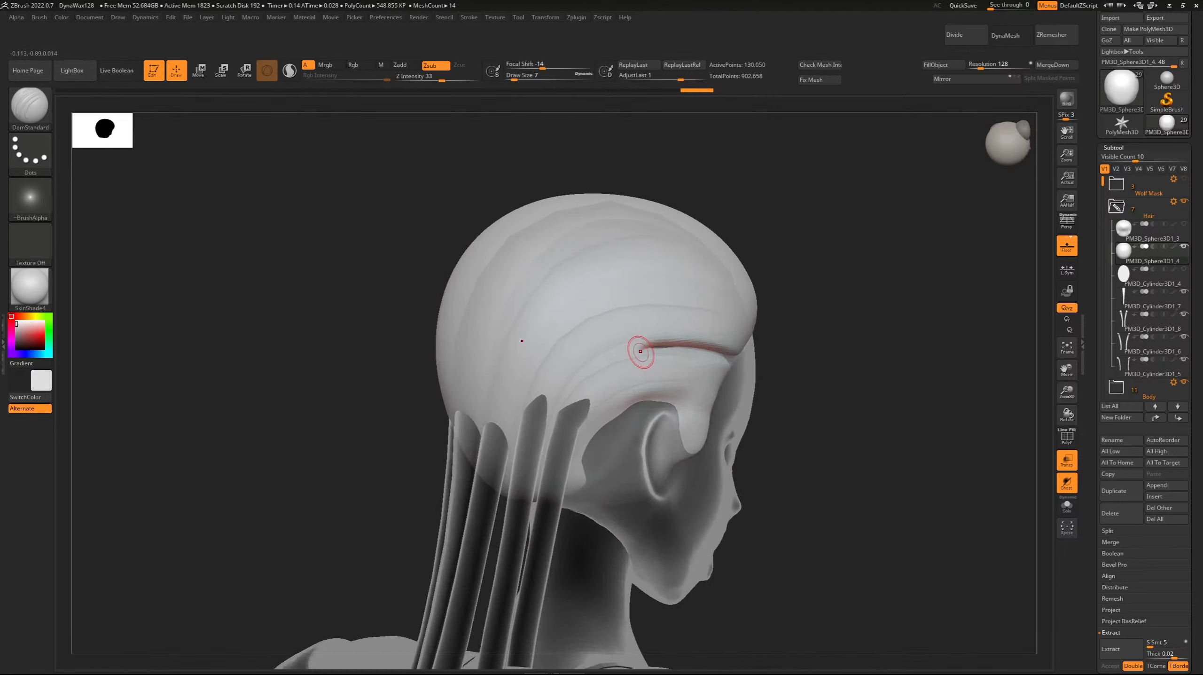
left_click_drag(640, 351, 610, 366)
key("ctrl+z")
left_click_drag(613, 357, 579, 378)
mouse_move(452, 250)
left_mouse_down()
mouse_move(499, 250)
mouse_move(532, 290)
left_mouse_up()
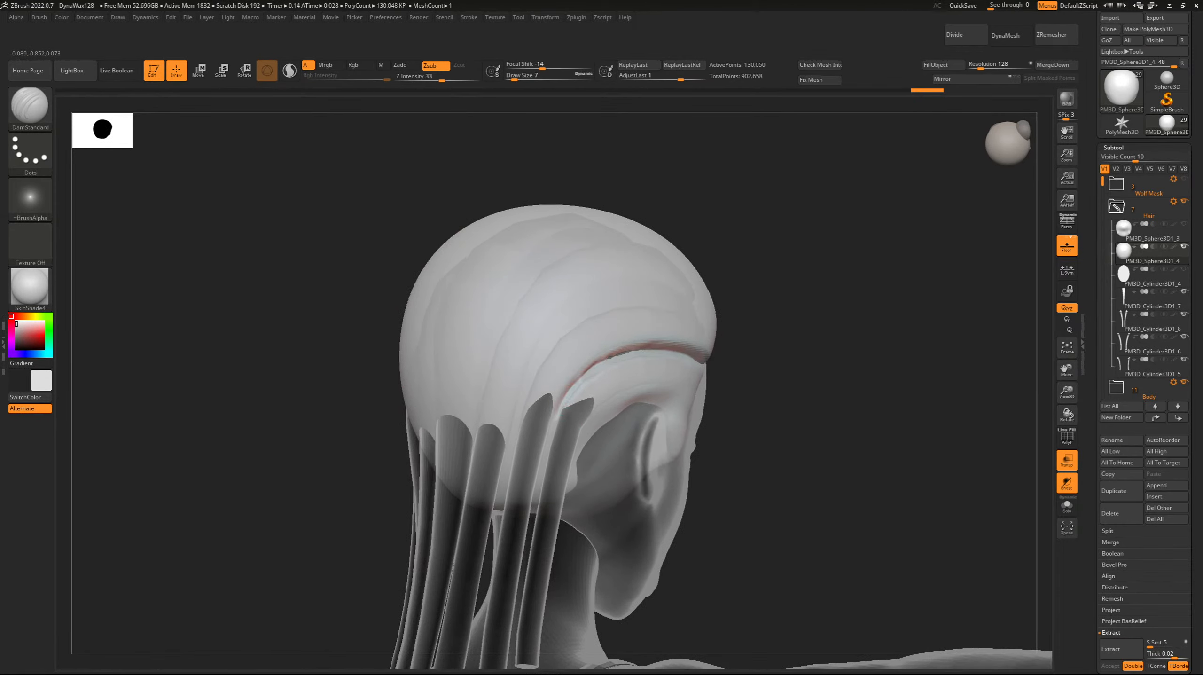
Extend the groove's rear end down between the two strands behind the ear and deepen its curve over the ear.
left_click_drag(404, 236, 392, 268)
left_click_drag(464, 289, 388, 284)
left_click_drag(563, 416, 559, 438, "shift")
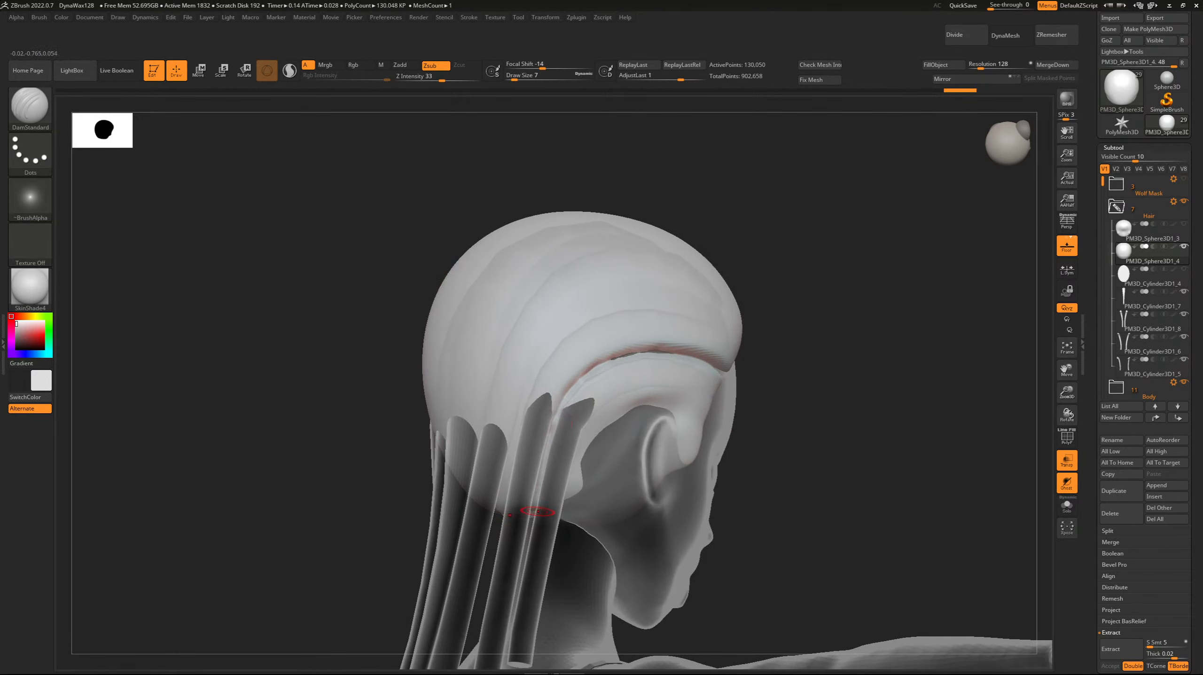
mouse_move(544, 473)
left_mouse_down()
mouse_move(563, 402)
mouse_move(600, 366)
left_mouse_up()
mouse_move(563, 407)
left_mouse_down()
mouse_move(596, 368)
mouse_move(649, 351)
left_mouse_up()
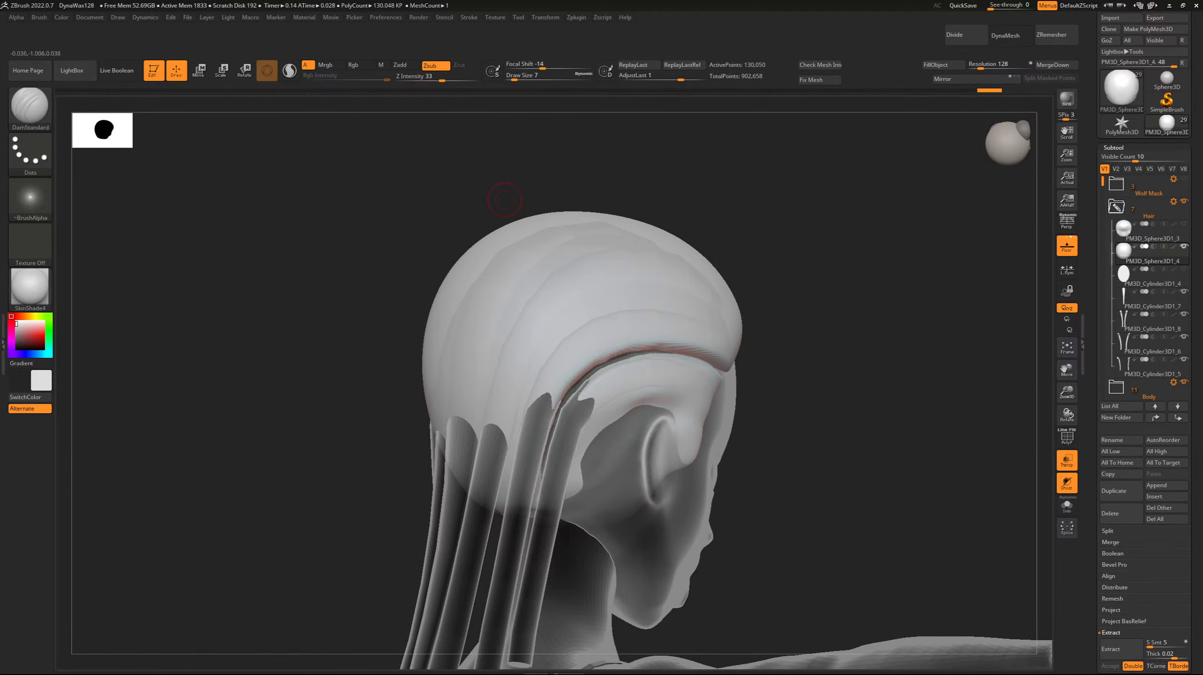
Deepen the groove forward to the temple hairline and rework the cap surface beside the strand behind the ear.
left_click_drag(504, 199, 545, 279)
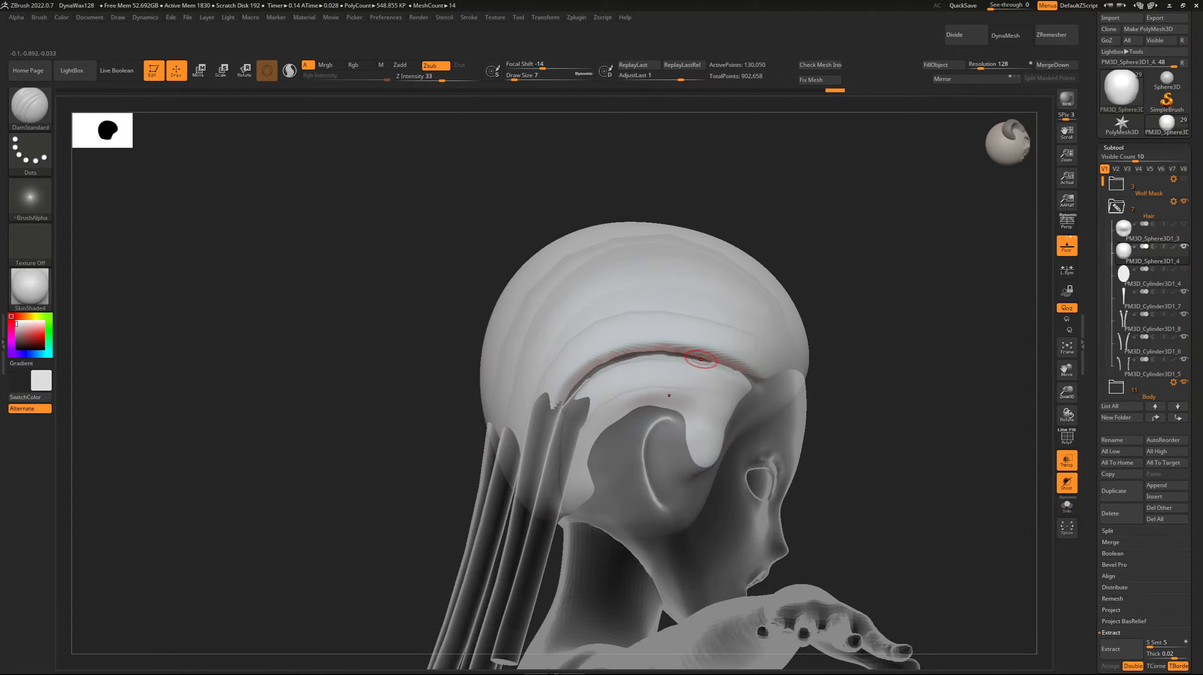
left_click_drag(701, 359, 773, 388)
mouse_move(367, 266)
left_mouse_down()
mouse_move(444, 269)
mouse_move(416, 270)
left_mouse_up()
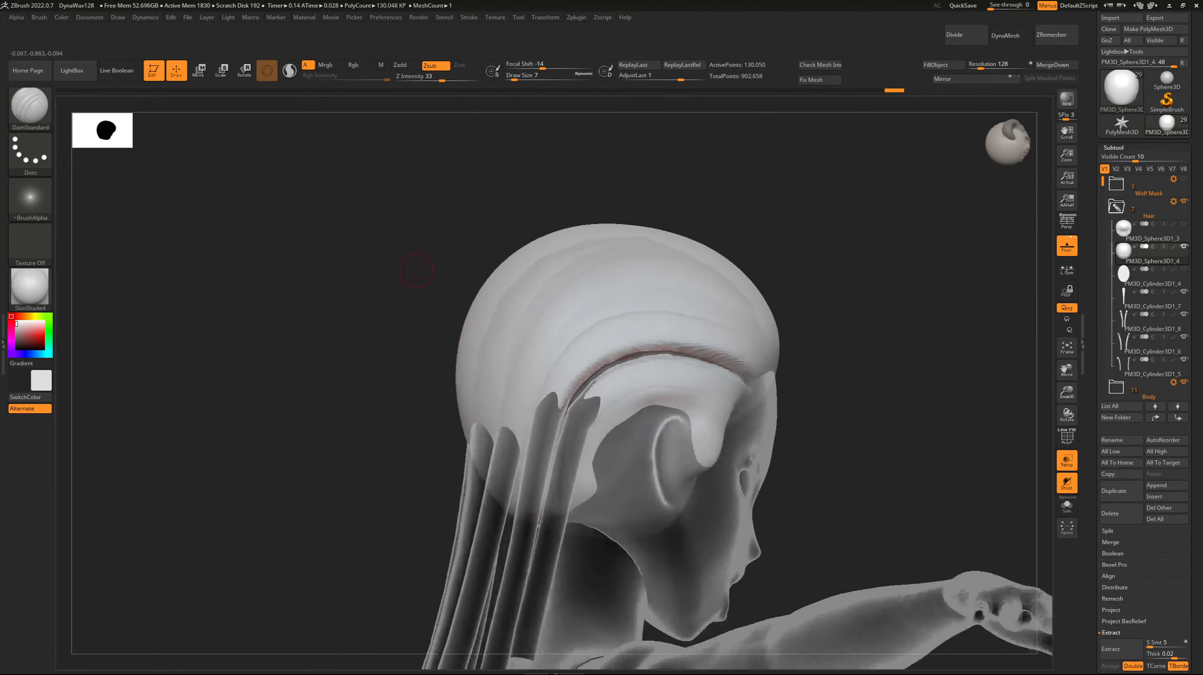
left_click_drag(602, 445, 583, 484)
Try a second parting groove at Draw Size 8 above the ear groove, running forward from above the strand roots, and undo it.
left_click_drag(377, 274, 478, 275)
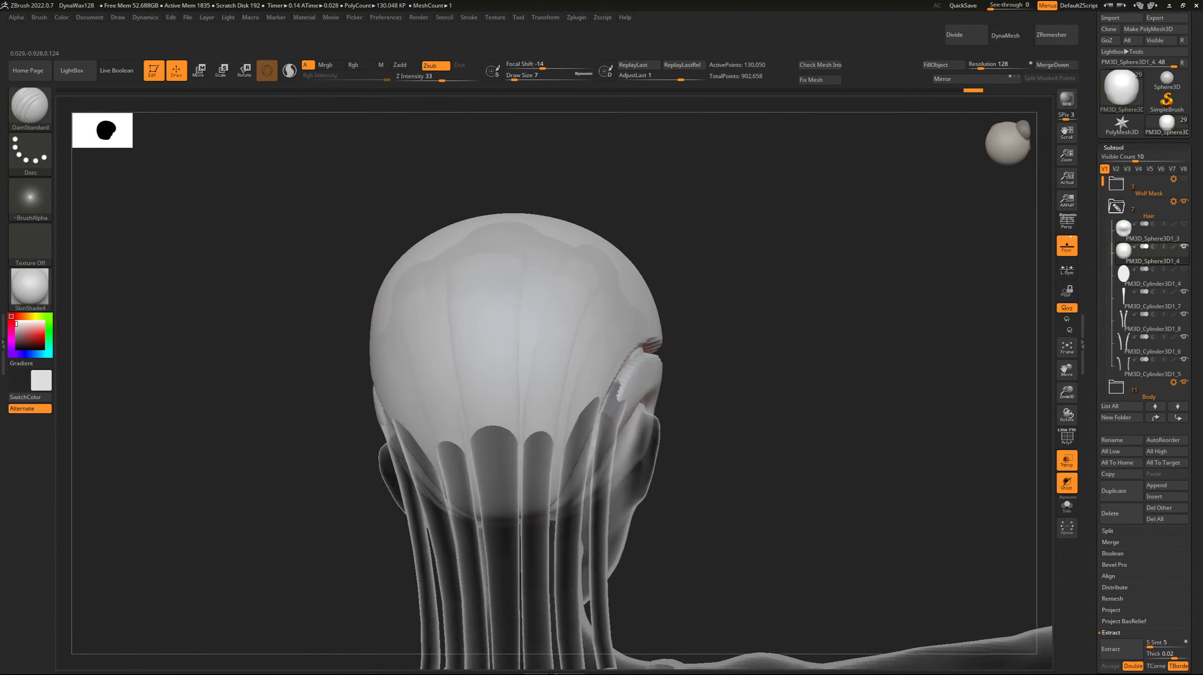
mouse_move(338, 284)
left_mouse_down()
mouse_move(302, 291)
mouse_move(347, 288)
left_mouse_up()
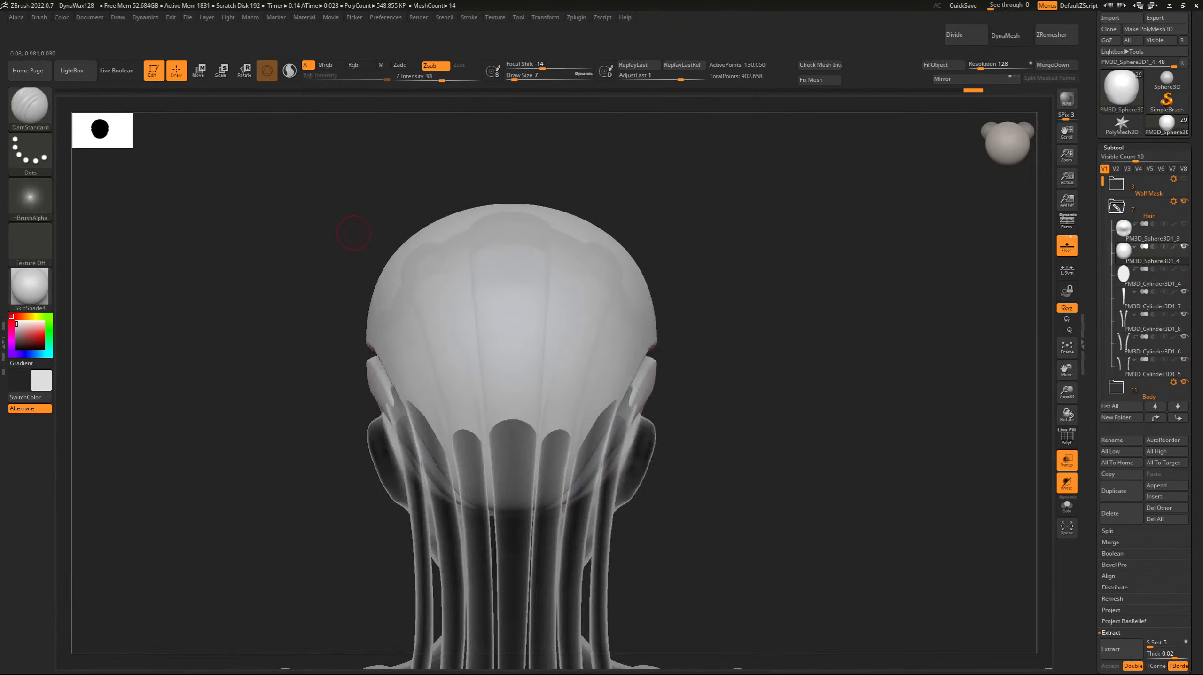
left_click_drag(357, 236, 464, 279)
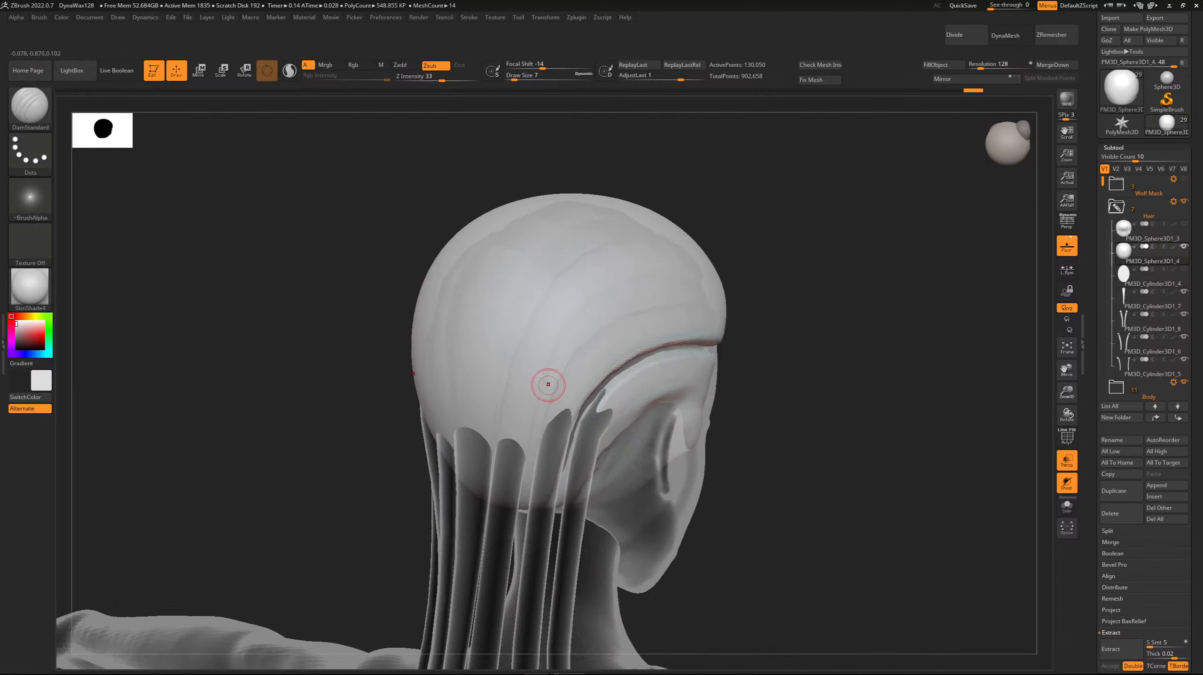
left_click_drag(548, 384, 579, 337)
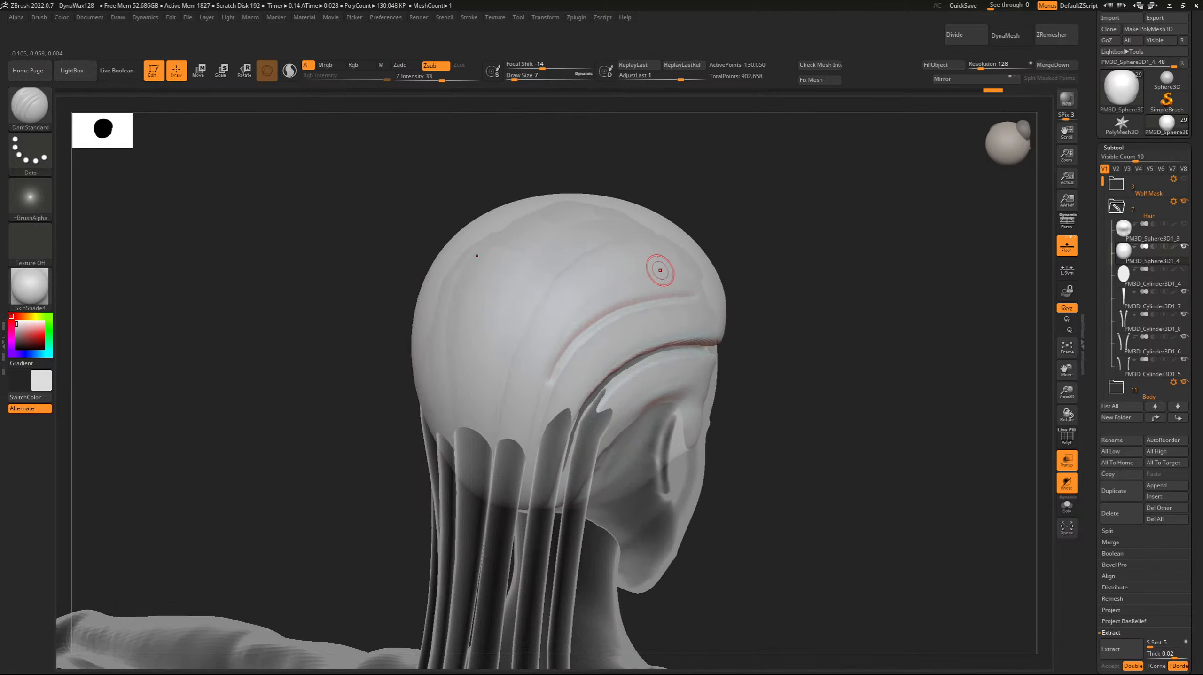
key("ctrl+z")
left_click_drag(553, 377, 565, 355)
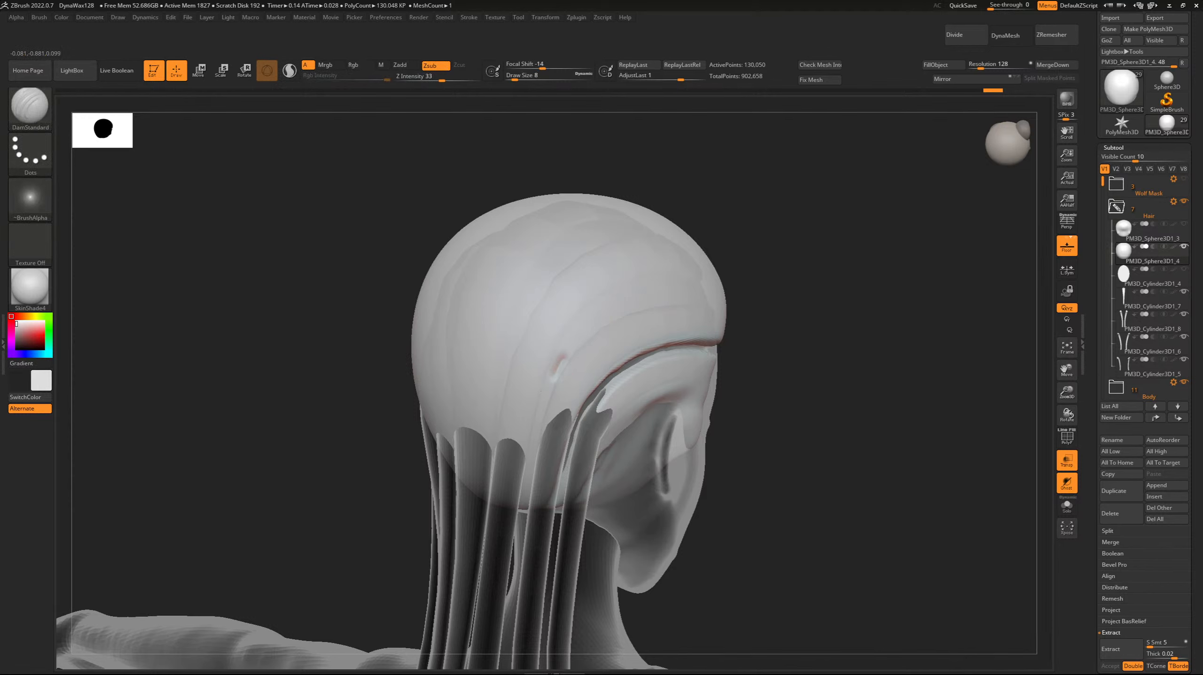
mouse_move(747, 241)
left_mouse_down()
mouse_move(411, 249)
mouse_move(422, 241)
mouse_move(442, 291)
mouse_move(425, 288)
left_mouse_up()
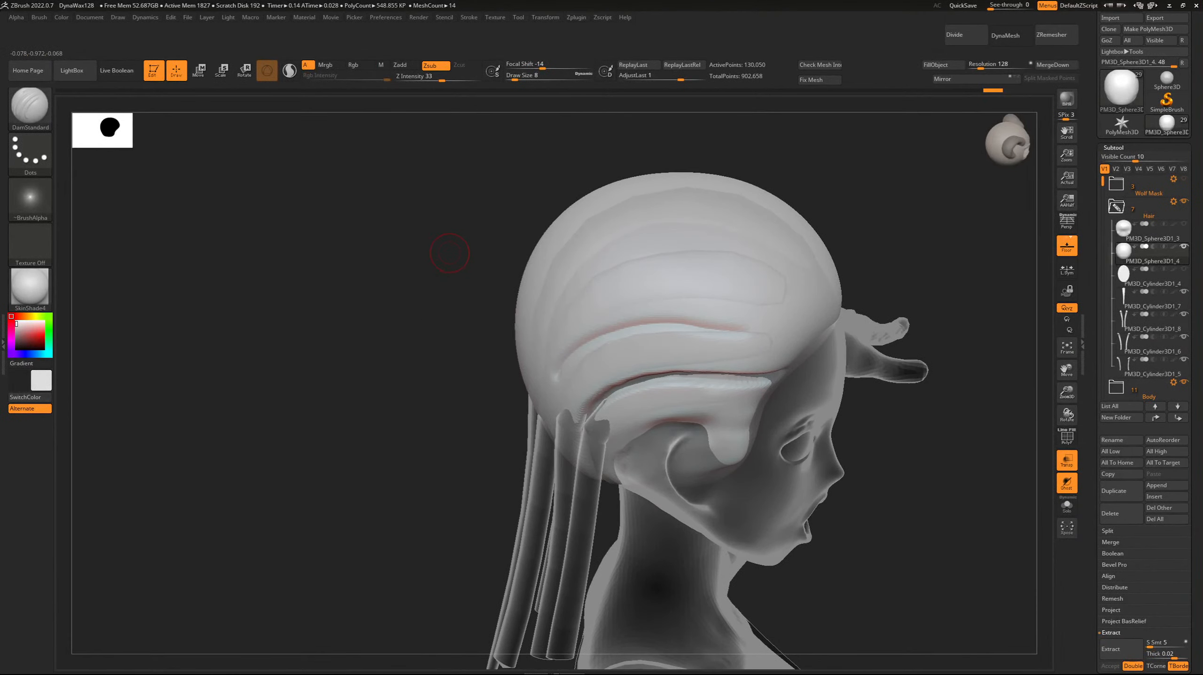
key("ctrl+z")
Carve a second groove with DamStandard at Draw Size 8 from the forehead hairline back across the side of the cap, above the ear groove.
left_click_drag(623, 318, 704, 312)
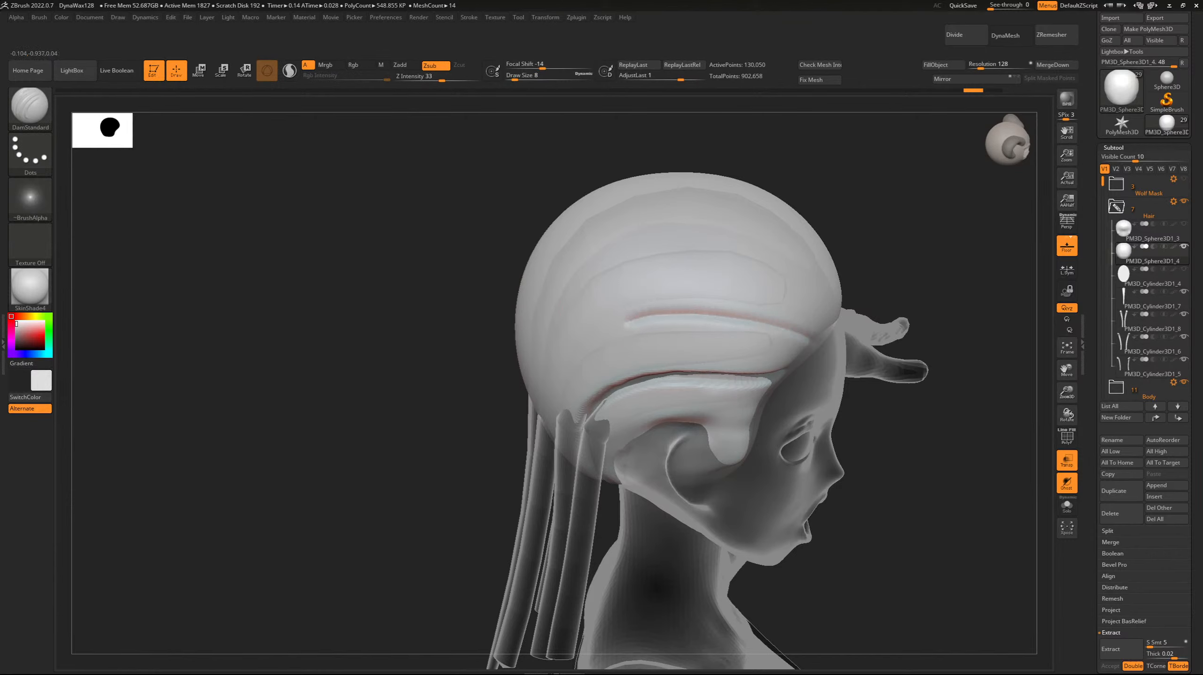
left_click_drag(626, 315, 806, 329)
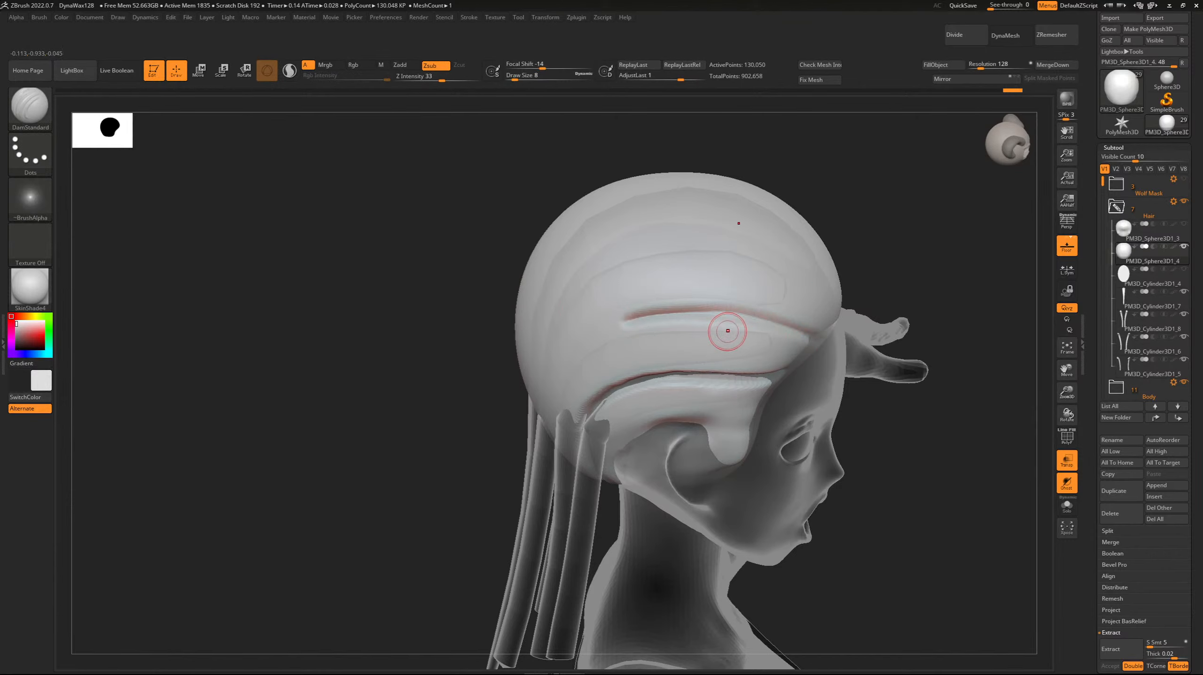
key("ctrl+z")
mouse_move(637, 315)
left_mouse_down()
mouse_move(758, 316)
mouse_move(824, 333)
mouse_move(676, 312)
mouse_move(820, 338)
mouse_move(640, 319)
left_mouse_up()
mouse_move(700, 312)
right_mouse_down()
mouse_move(785, 283)
mouse_move(582, 291)
right_mouse_up()
left_click_drag(790, 345, 633, 321)
left_click_drag(523, 309, 574, 310)
mouse_move(768, 338)
left_mouse_down()
mouse_move(648, 324)
mouse_move(686, 326)
left_mouse_up()
mouse_move(638, 324)
right_mouse_down()
mouse_move(709, 322)
mouse_move(713, 336)
mouse_move(646, 326)
right_mouse_up()
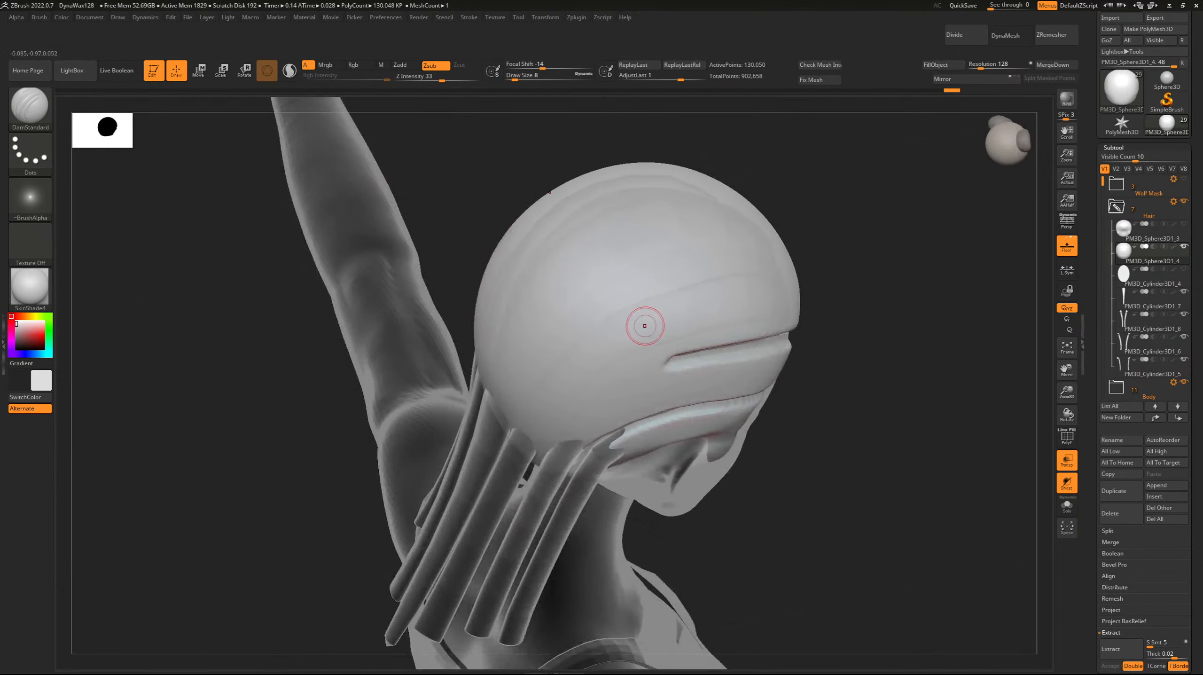
Deepen the second groove's rear part and extend it in a curve down toward the strand roots behind the ear.
right_click_drag(521, 486, 621, 323)
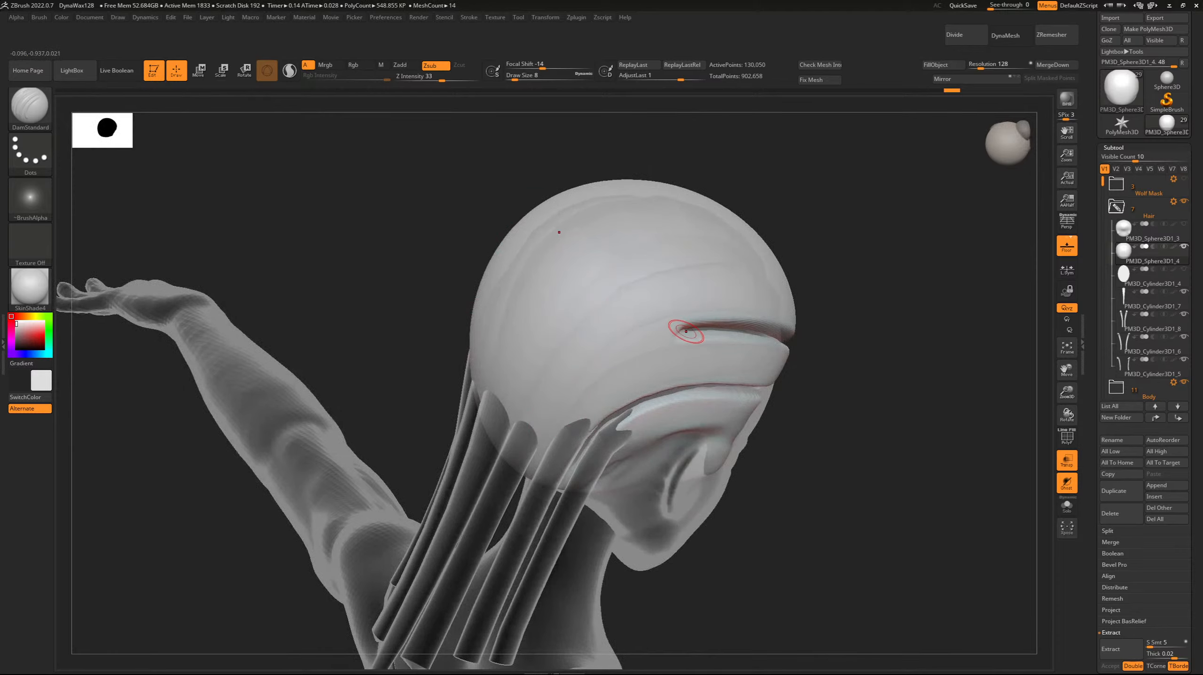
key("ctrl")
mouse_move(645, 274)
right_mouse_down()
mouse_move(756, 298)
mouse_move(784, 331)
mouse_move(771, 340)
right_mouse_up()
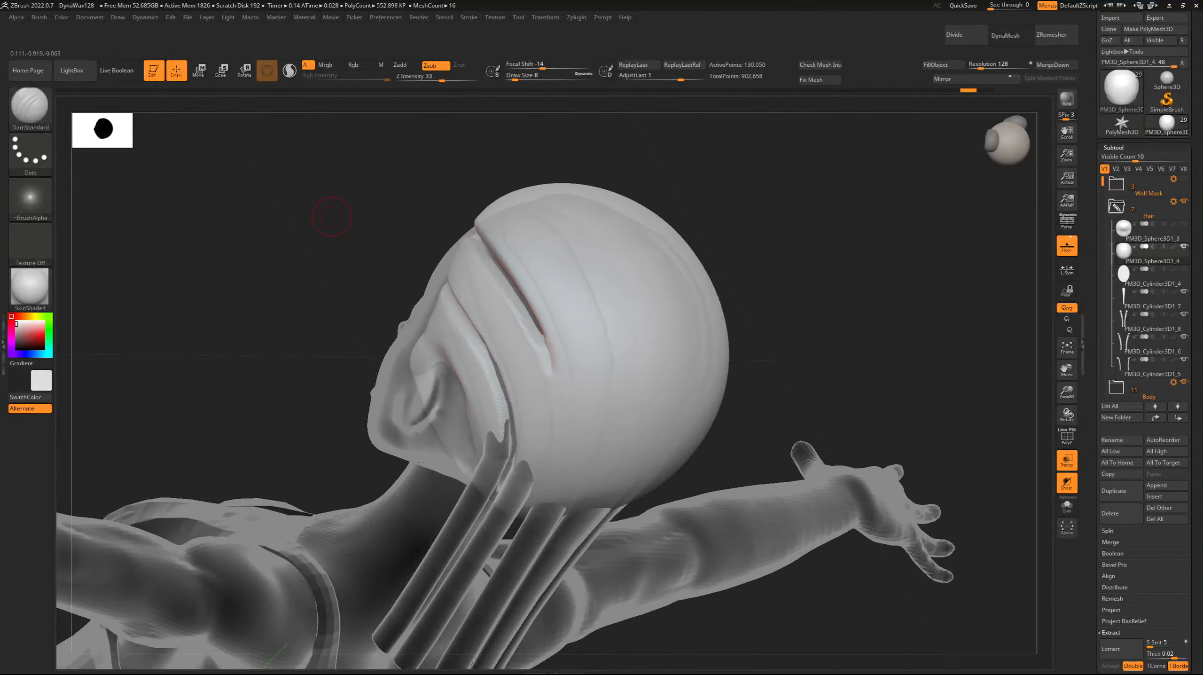
right_click_drag(327, 215, 559, 303)
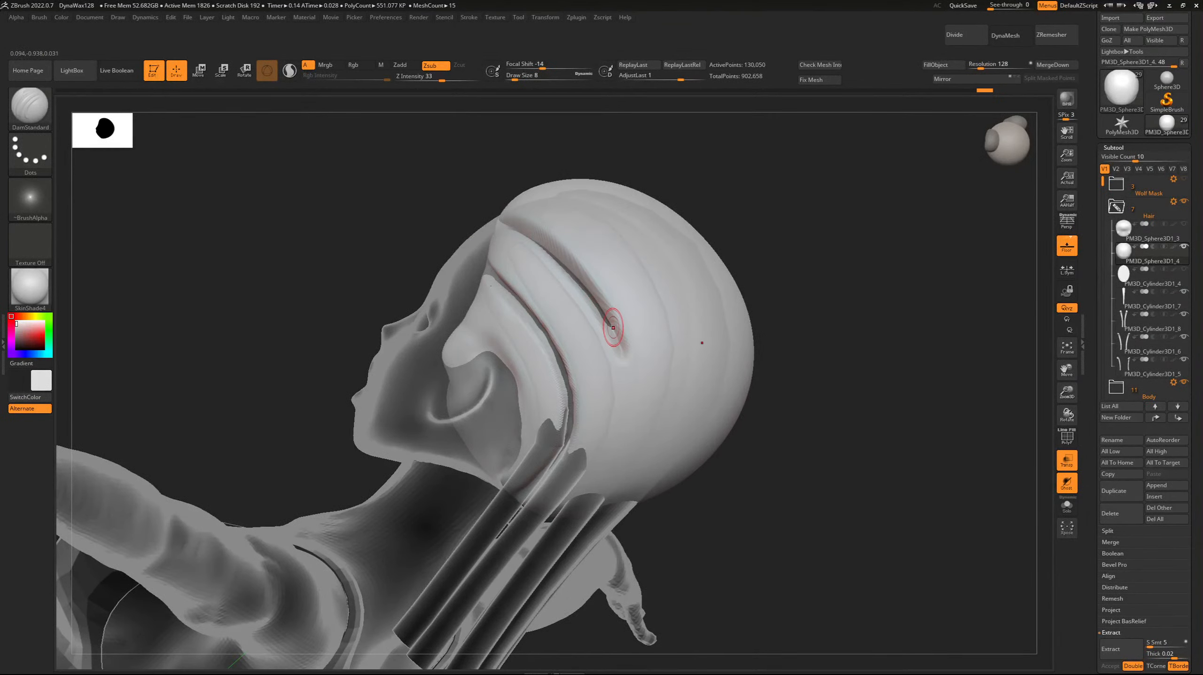
left_click_drag(613, 328, 629, 395)
mouse_move(371, 224)
left_mouse_down()
mouse_move(250, 227)
mouse_move(312, 232)
left_mouse_up()
left_click_drag(614, 336, 638, 408)
left_click_drag(402, 255, 451, 244)
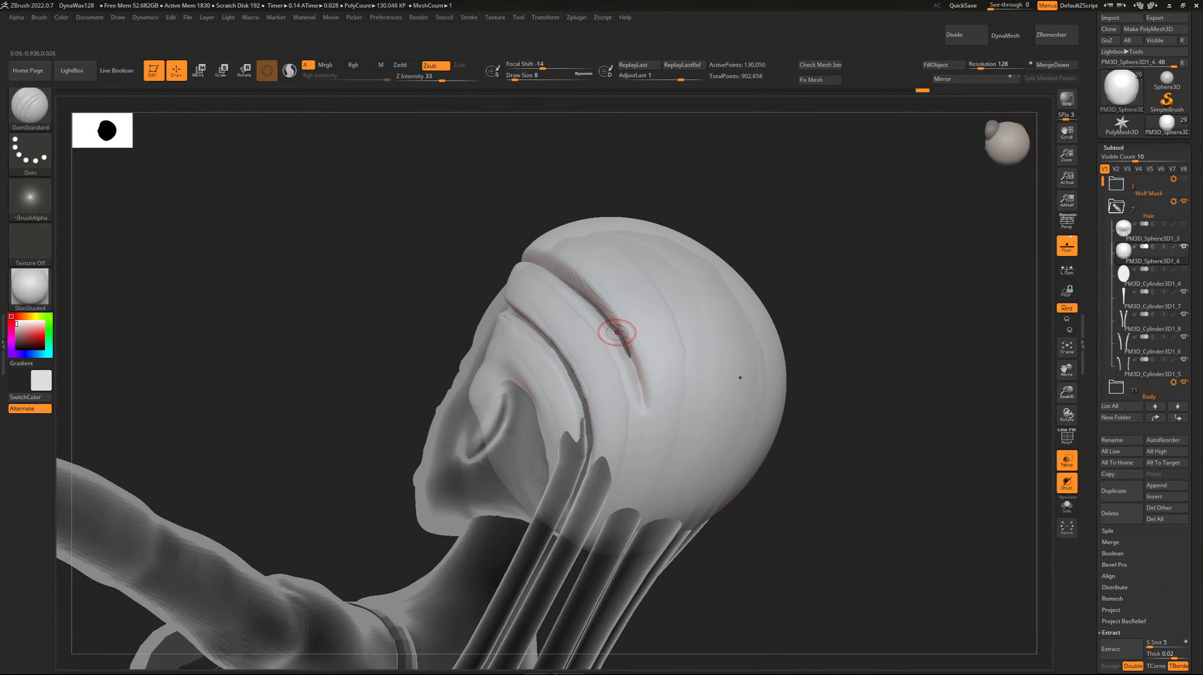
Carve the second groove's lower stretch down to the roots of the strands with repeated strokes along the curve.
left_click_drag(616, 332, 636, 408)
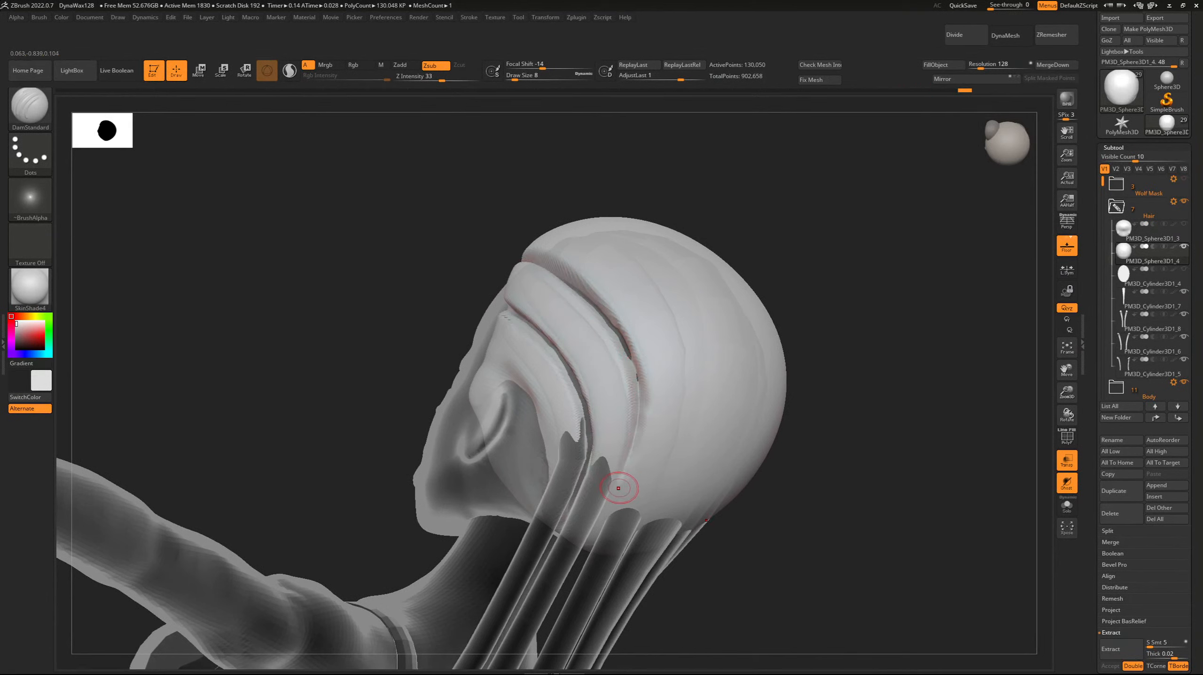
mouse_move(620, 334)
left_mouse_down()
mouse_move(633, 355)
mouse_move(621, 487)
left_mouse_up()
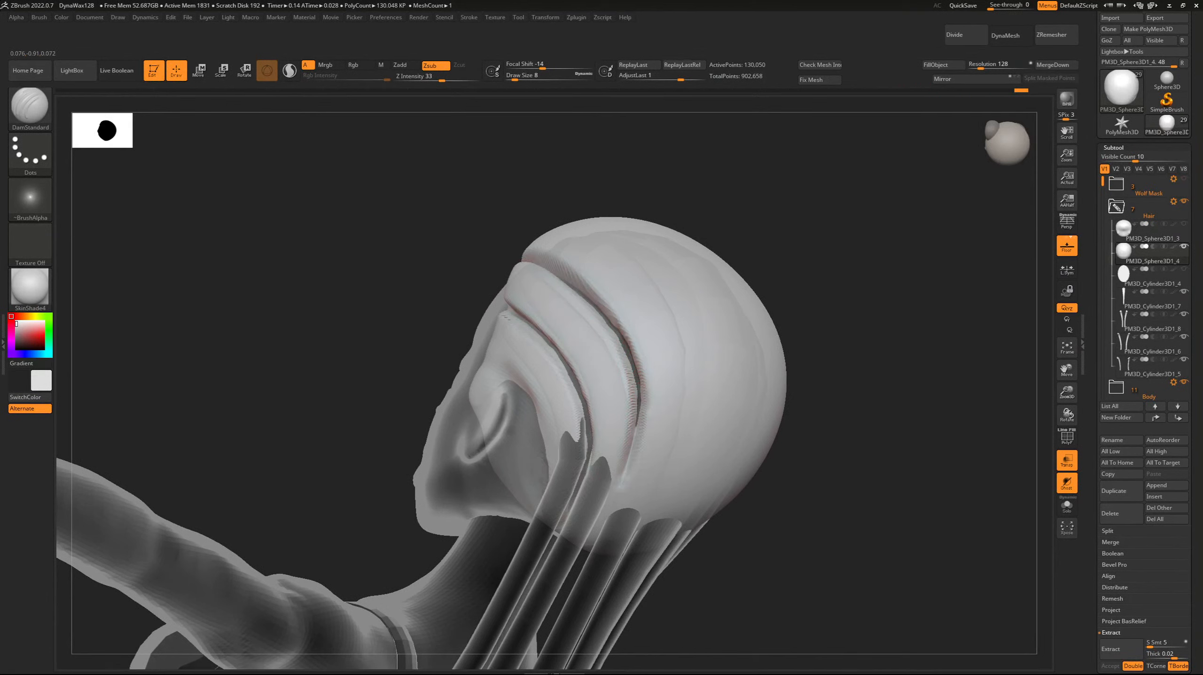
left_click_drag(638, 401, 619, 488)
left_click_drag(625, 340, 626, 472)
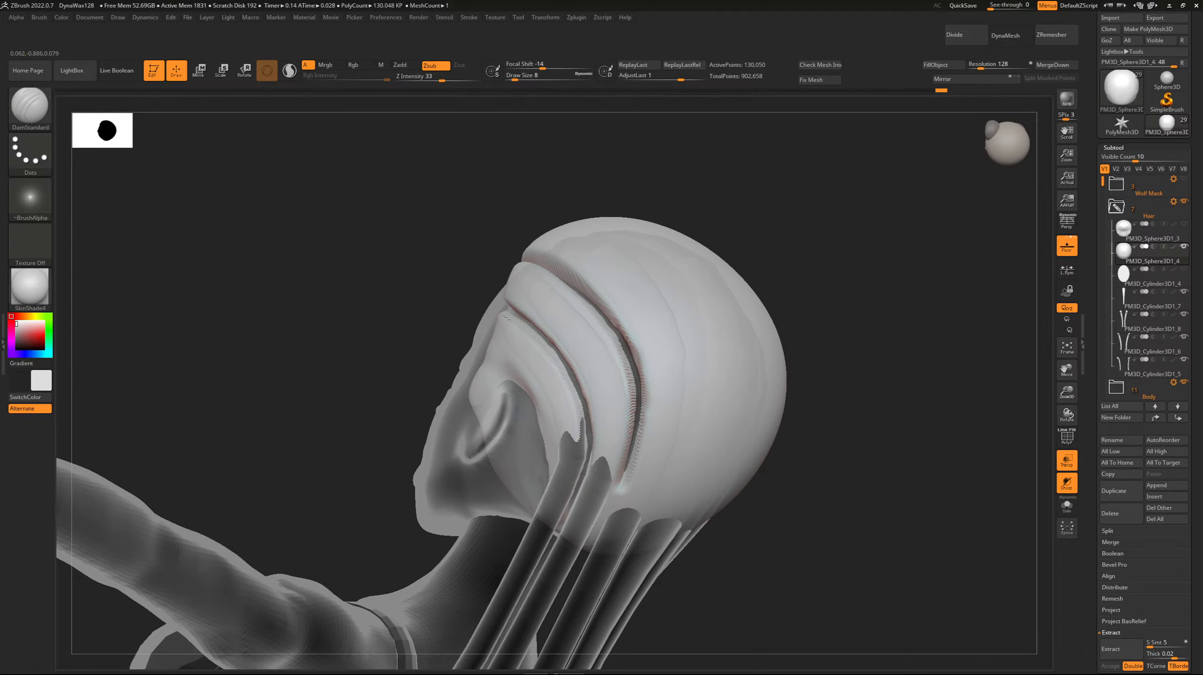
Deepen the second groove forward to the forehead hairline and finish its rear end between the second and third strands behind the ear.
left_click_drag(331, 203, 421, 220)
mouse_move(472, 243)
left_mouse_down()
mouse_move(632, 338)
mouse_move(657, 406)
left_mouse_up()
left_click_drag(407, 181, 344, 197)
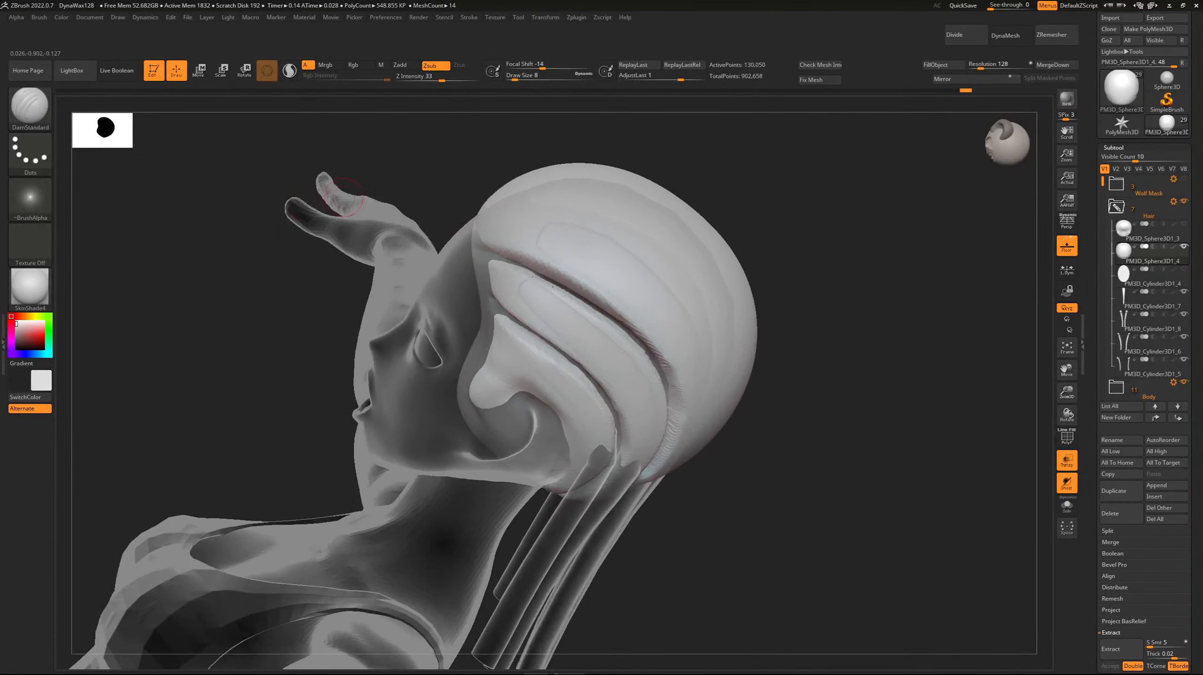
left_click_drag(614, 323, 491, 252)
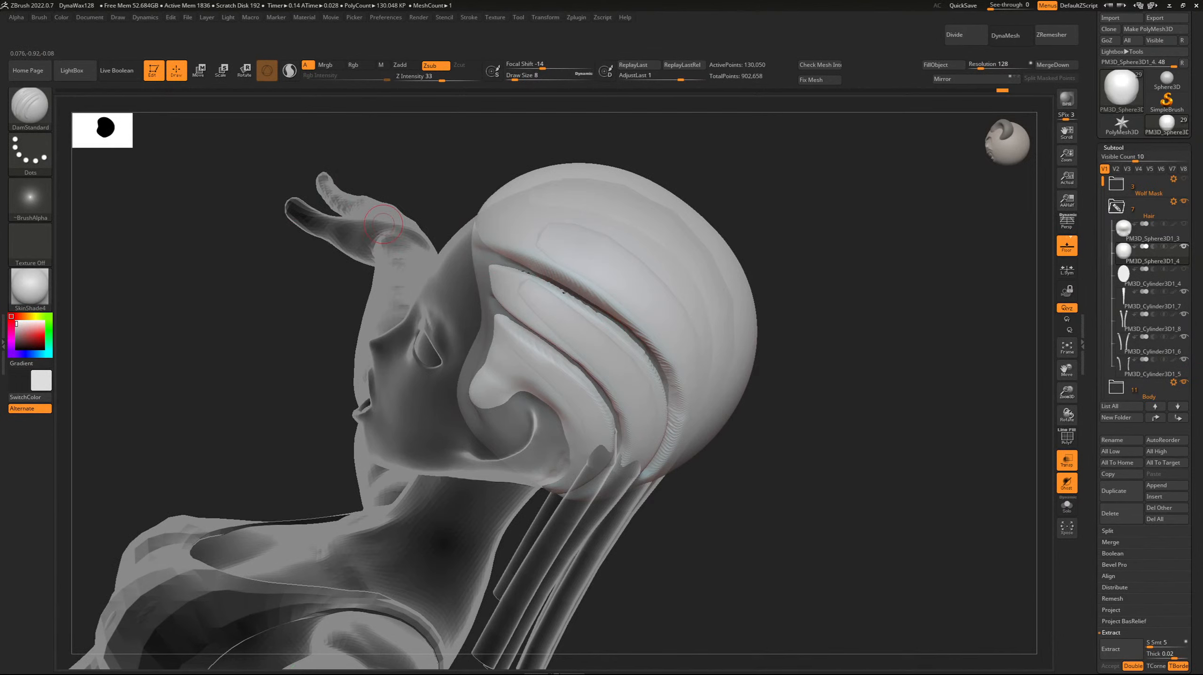
left_click_drag(383, 224, 945, 366)
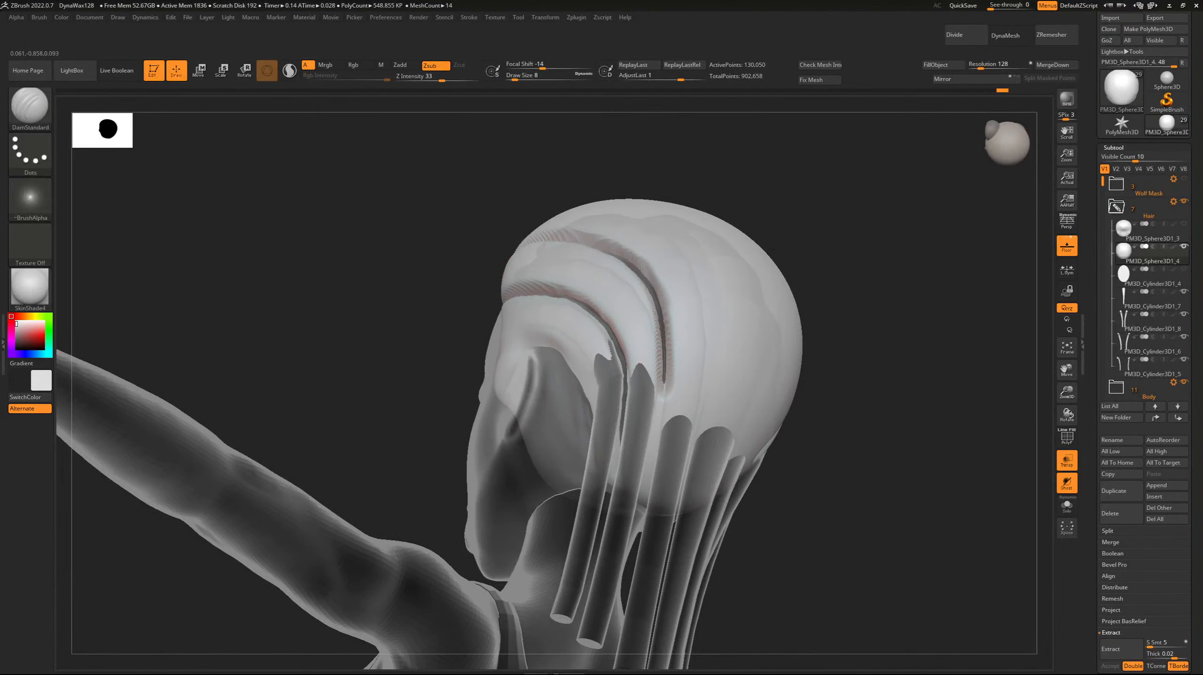
left_click_drag(665, 387, 657, 432)
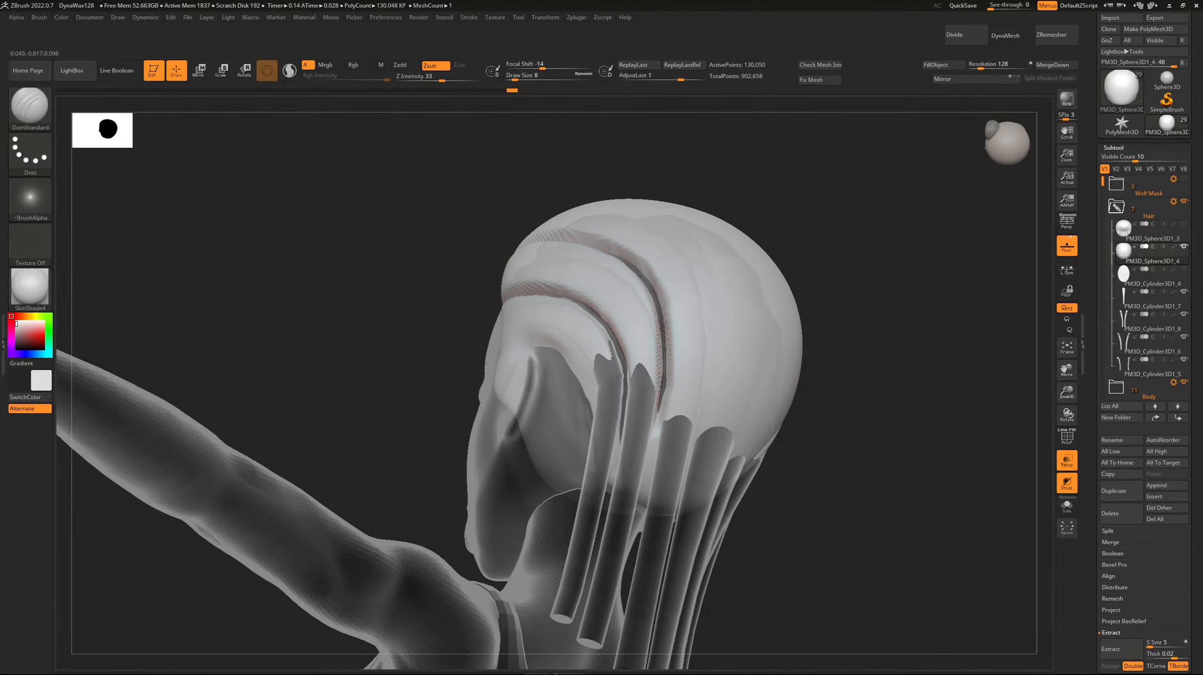
left_click_drag(664, 385, 660, 418)
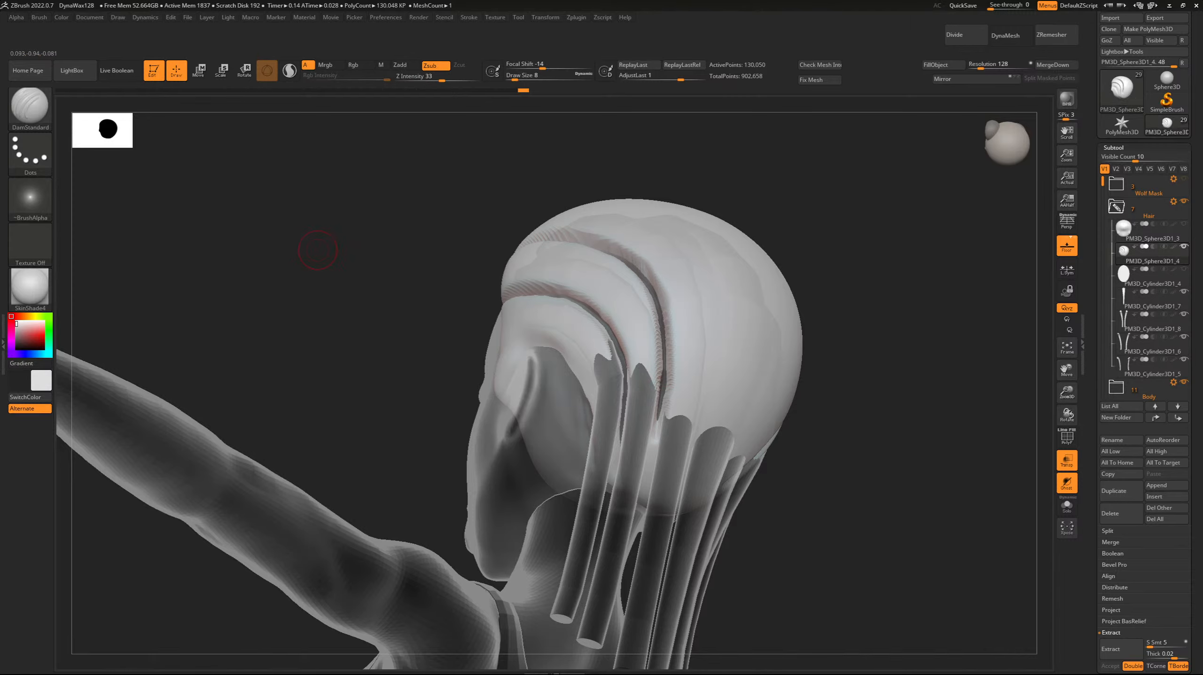
Carve a third groove up the back of the cap from the gap beside the central strand toward the crown.
mouse_move(317, 248)
left_mouse_down()
mouse_move(477, 239)
mouse_move(402, 279)
mouse_move(394, 307)
mouse_move(496, 268)
left_mouse_up()
left_click_drag(689, 409, 672, 283)
left_click_drag(689, 378, 664, 220)
left_click_drag(683, 331, 661, 199)
left_click_drag(683, 359, 678, 319)
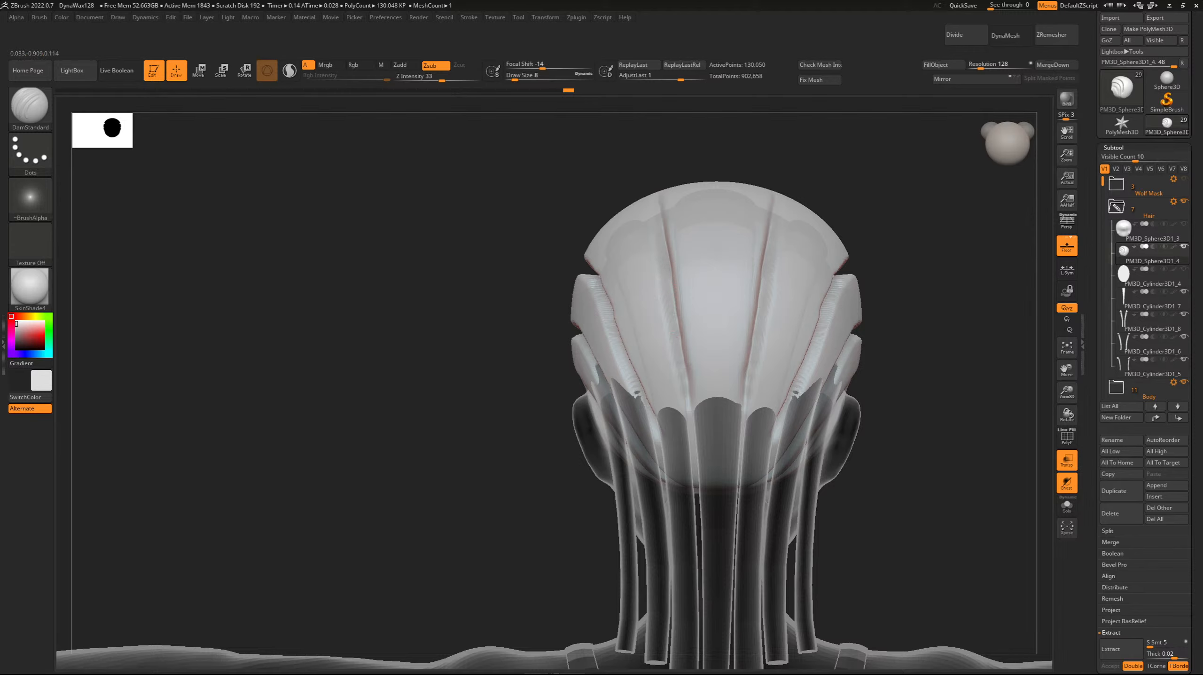
left_click_drag(695, 411, 688, 373)
left_click_drag(463, 232, 525, 239)
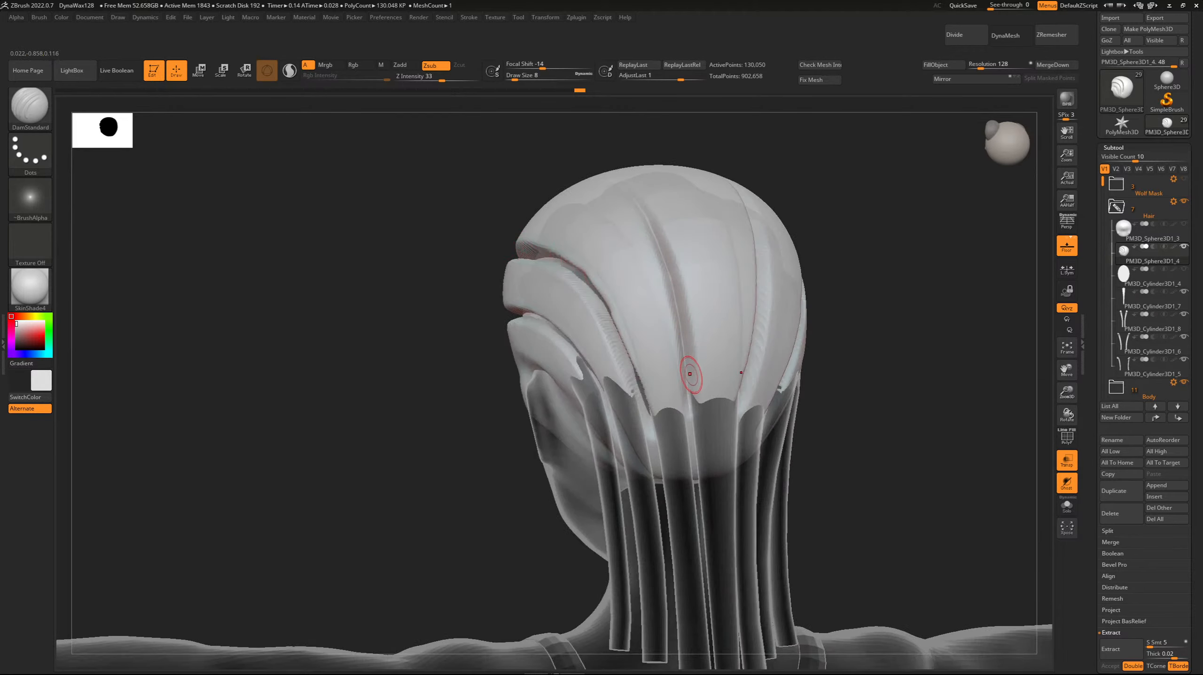
Deepen the third groove along the back of the head up to the crown, working at up to Draw Size 9.
left_click_drag(492, 388, 435, 385, "shift")
left_click_drag(690, 399, 671, 270)
left_click_drag(463, 265, 406, 322)
left_click_drag(724, 439, 717, 331)
left_click_drag(392, 213, 508, 200)
left_click_drag(463, 298, 473, 293)
left_click_drag(615, 398, 599, 319)
left_click_drag(430, 237, 449, 259)
left_click_drag(619, 386, 599, 283)
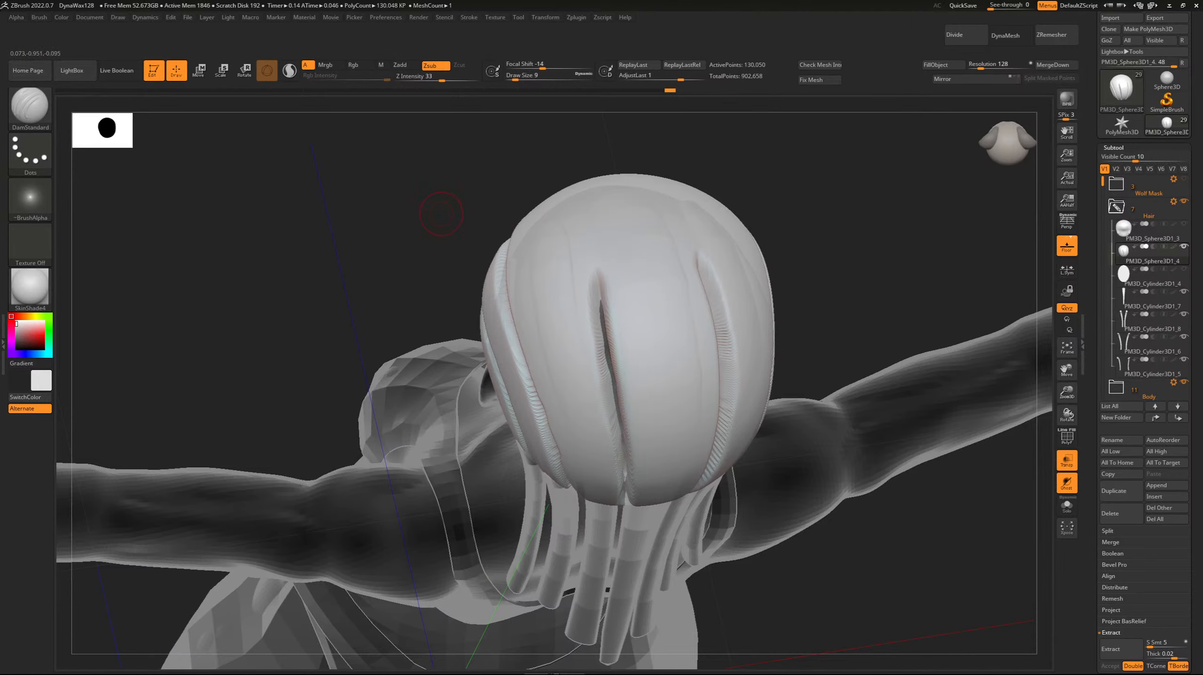
Extend the third groove over the crown to the forehead hairline at Draw Size 9, outlining the central hair section.
left_click_drag(443, 216, 411, 315)
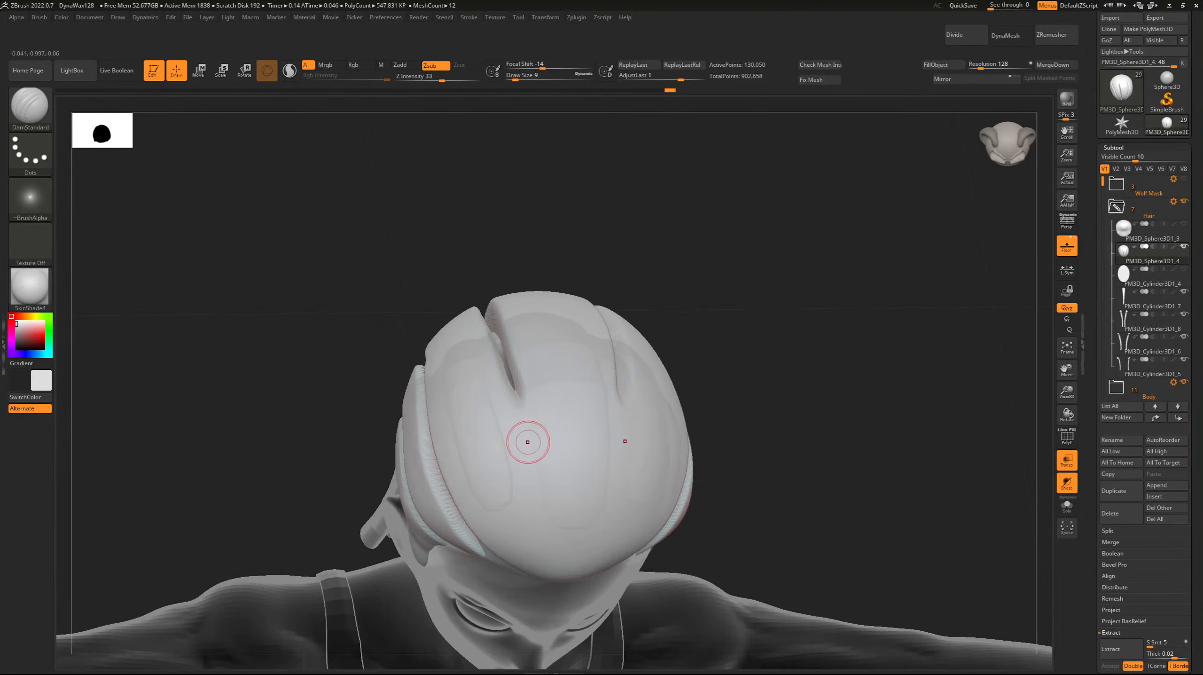
mouse_move(527, 448)
left_mouse_down()
mouse_move(523, 414)
mouse_move(527, 452)
left_mouse_up()
mouse_move(515, 382)
left_mouse_down()
mouse_move(533, 504)
mouse_move(527, 469)
left_mouse_up()
right_click_drag(478, 399, 504, 412)
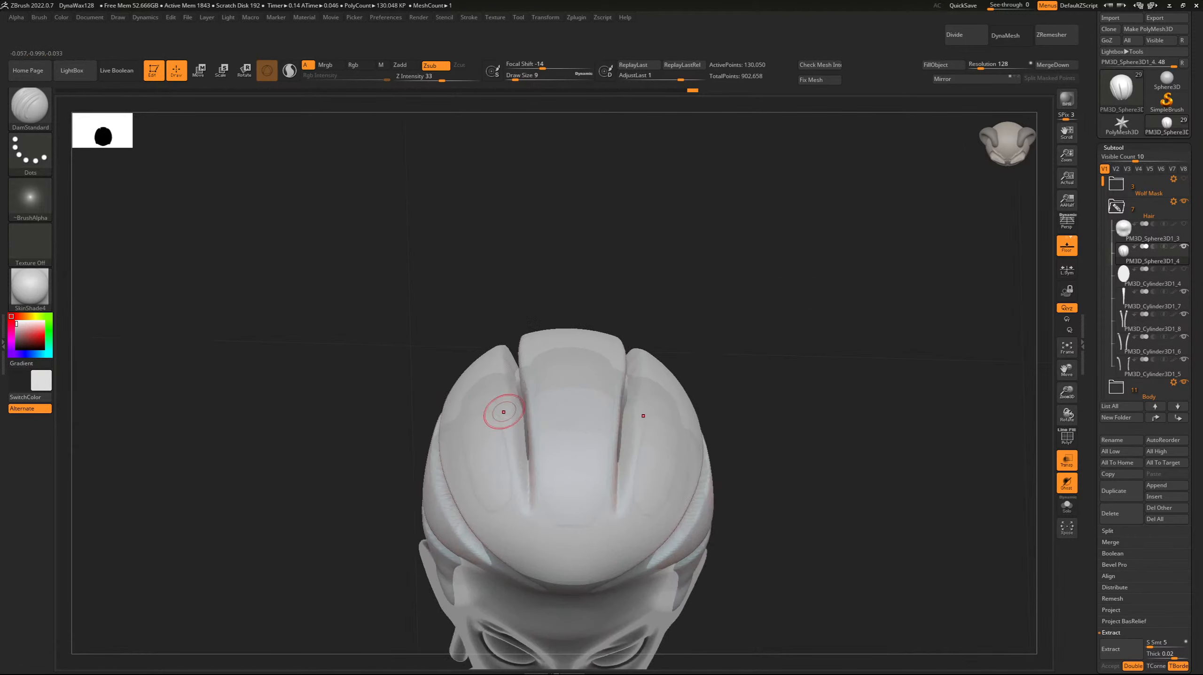
left_click_drag(524, 455, 532, 510)
left_click_drag(378, 425, 383, 331)
left_click_drag(532, 327, 545, 411)
left_click_drag(409, 302, 420, 330)
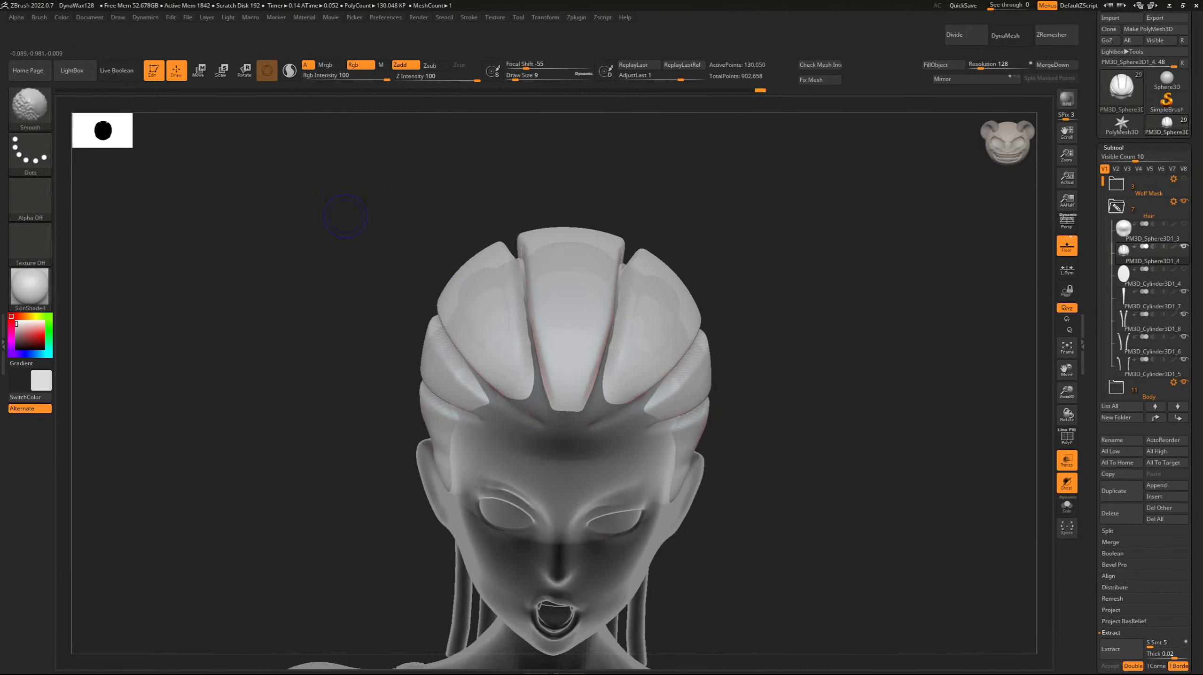
Smooth the hairline tips and edges of the grooves flanking the central hair section.
mouse_move(317, 250)
left_mouse_down("shift")
mouse_move(393, 256)
mouse_move(287, 242)
left_mouse_up("shift")
mouse_move(557, 395)
left_mouse_down("shift")
mouse_move(519, 312)
mouse_move(540, 378)
left_mouse_up("shift")
left_click_drag(539, 373, 521, 301, "shift")
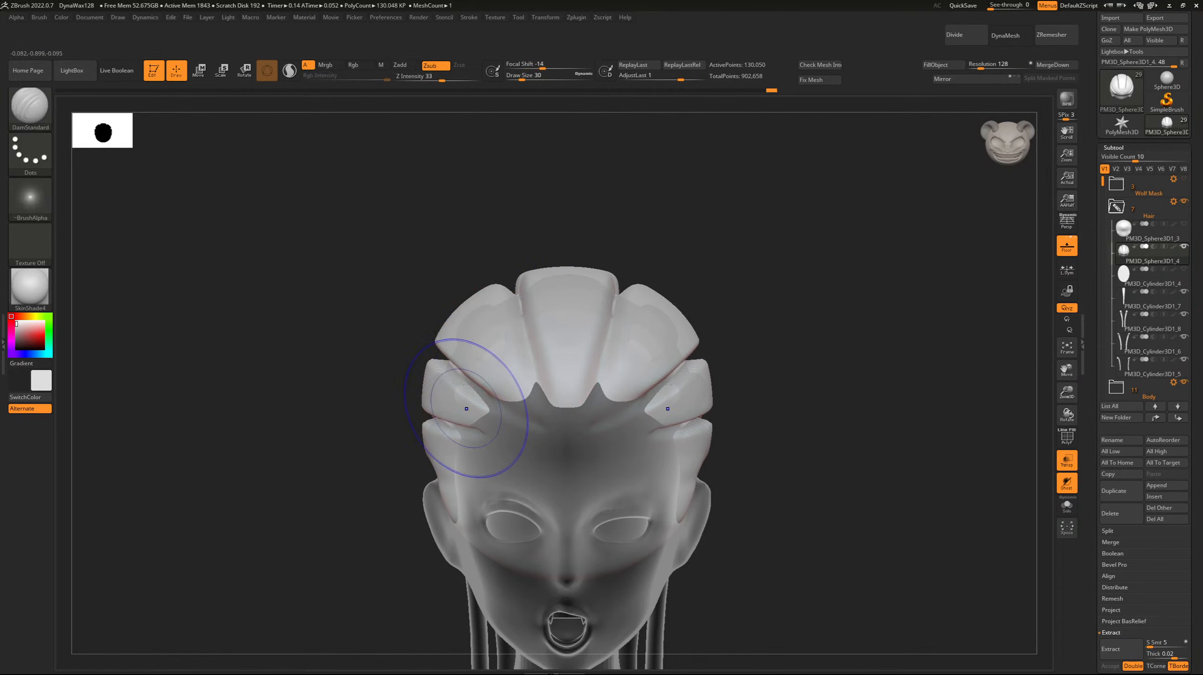
Soften the temple and forehead hair sections and their groove edges with the Smooth brush at Draw Size 30.
left_click_drag(466, 409, 460, 400, "shift")
left_click_drag(270, 303, 326, 308)
mouse_move(408, 338)
left_mouse_down("shift")
mouse_move(364, 352)
mouse_move(439, 373)
left_mouse_up("shift")
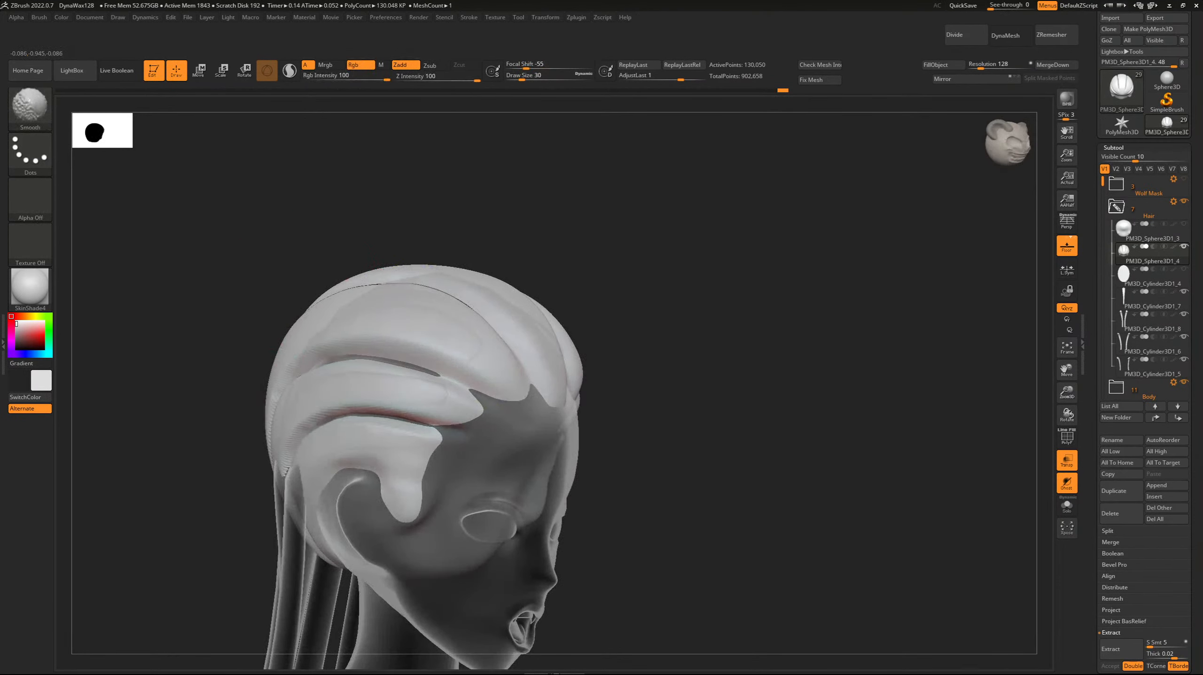
left_click_drag(331, 246, 255, 244)
left_click_drag(433, 302, 393, 388, "shift")
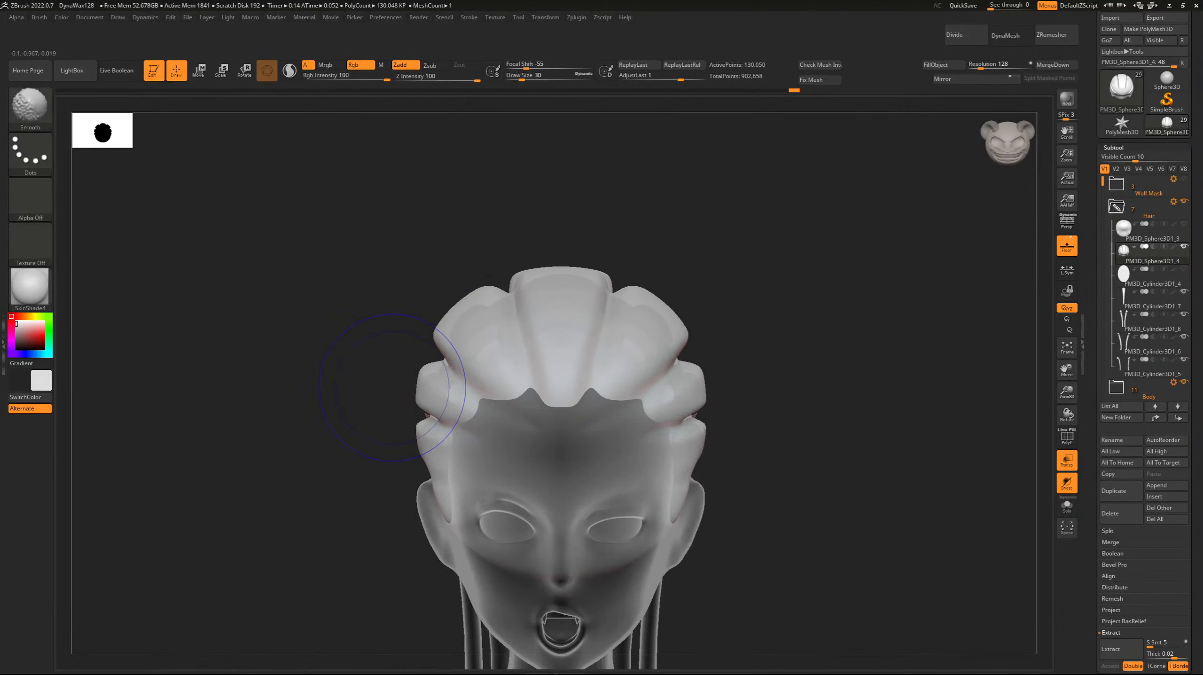
left_click_drag(326, 368, 425, 373)
left_click_drag(568, 373, 453, 370, "shift")
Scale the scalp cap to about 0.95 with the gizmo and turn off transparency to check its fit against the head.
key("r")
left_click_drag(566, 417, 561, 421)
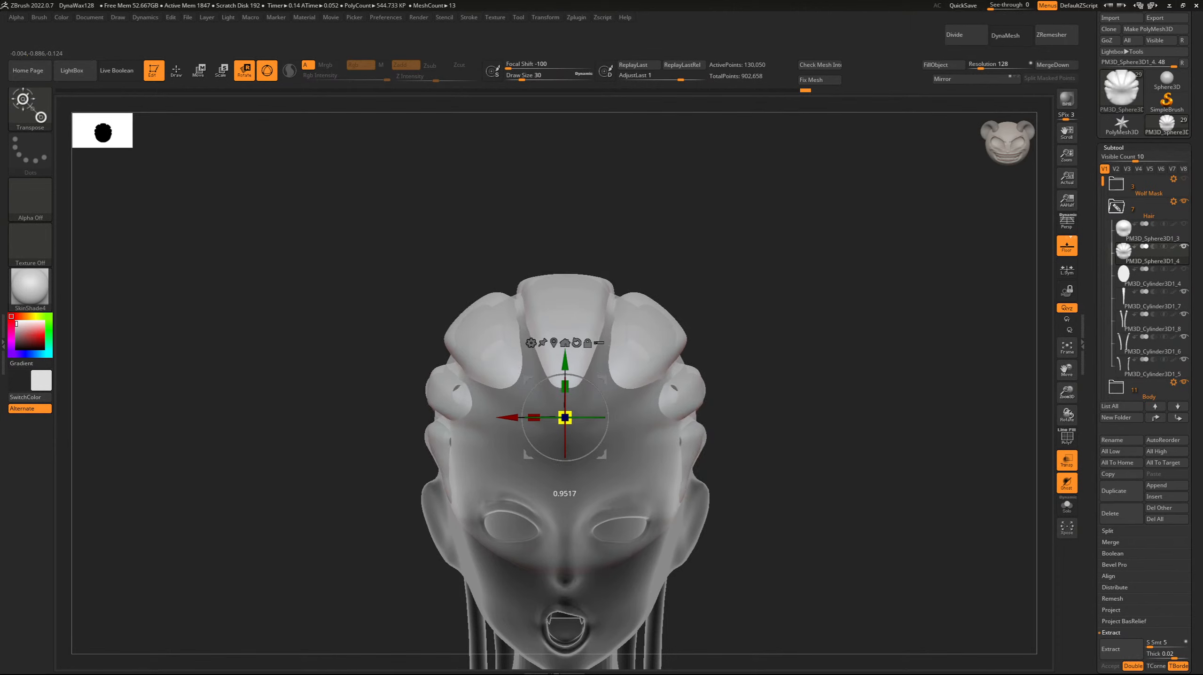
left_click_drag(331, 331, 432, 333)
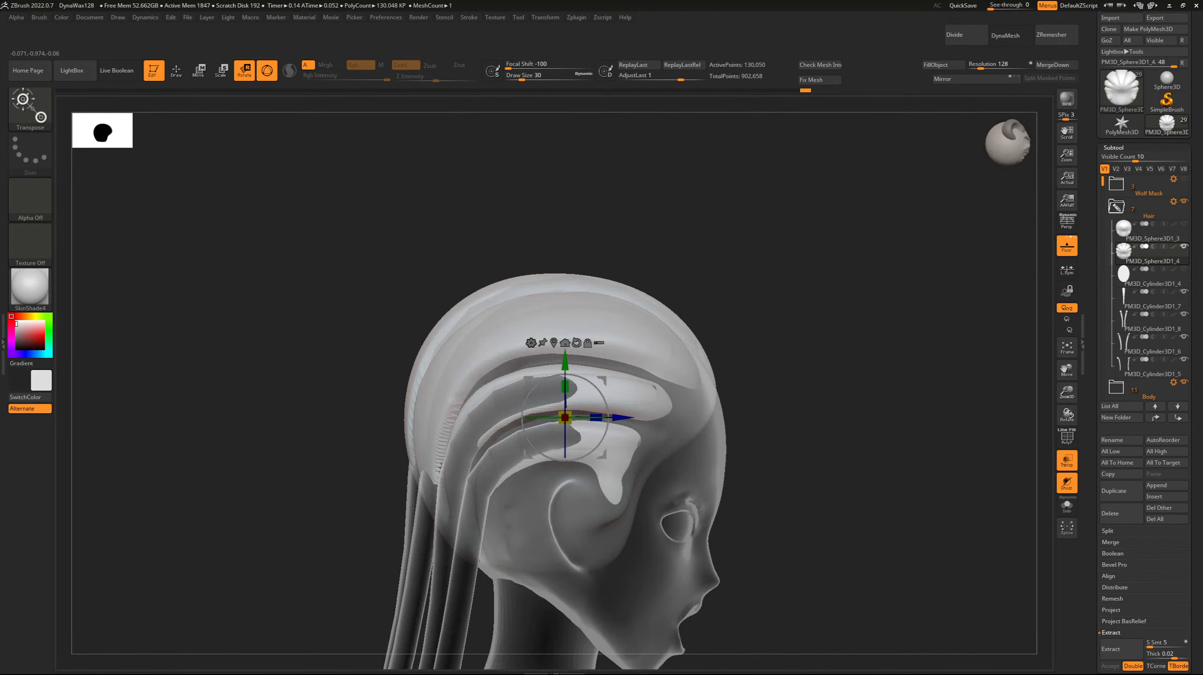
left_click(1067, 460)
left_click_drag(897, 426, 803, 426, "shift")
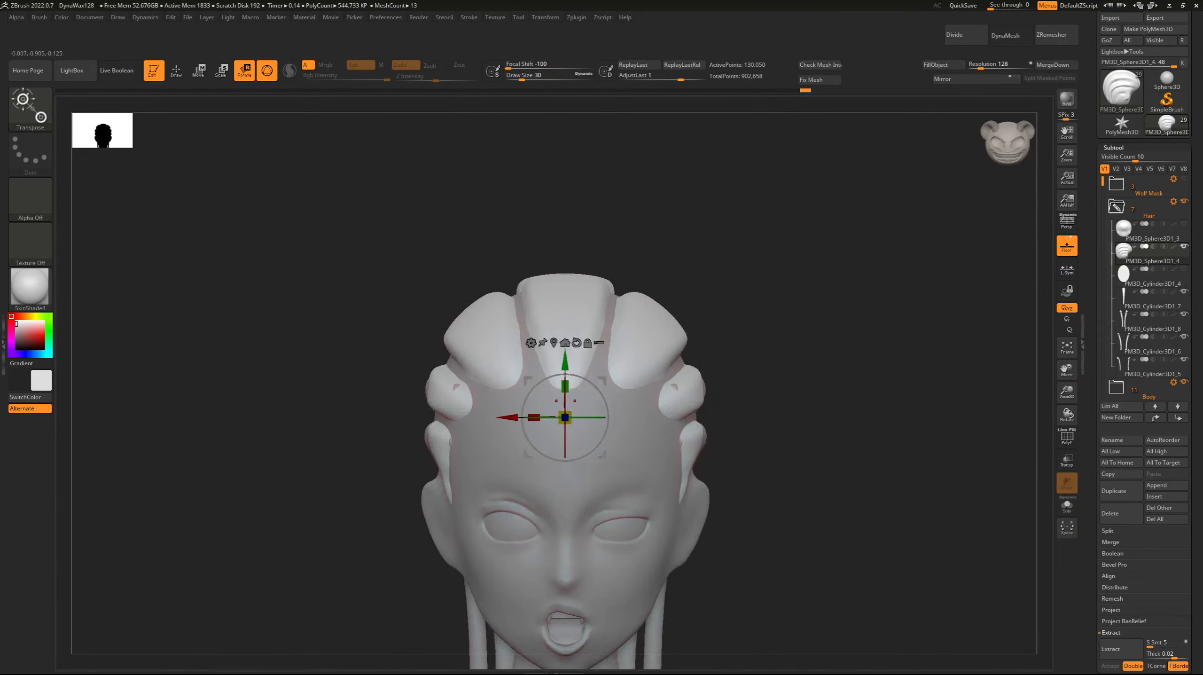
left_click_drag(566, 417, 561, 419)
left_click_drag(757, 341, 857, 341)
left_click_drag(566, 418, 570, 415)
left_click_drag(766, 368, 795, 368)
left_click_drag(331, 483, 220, 483)
Try a fine strand line with DamStandard at Draw Size 6 at the hairline end of the section beside the central one.
key("b")
key("d")
key("s")
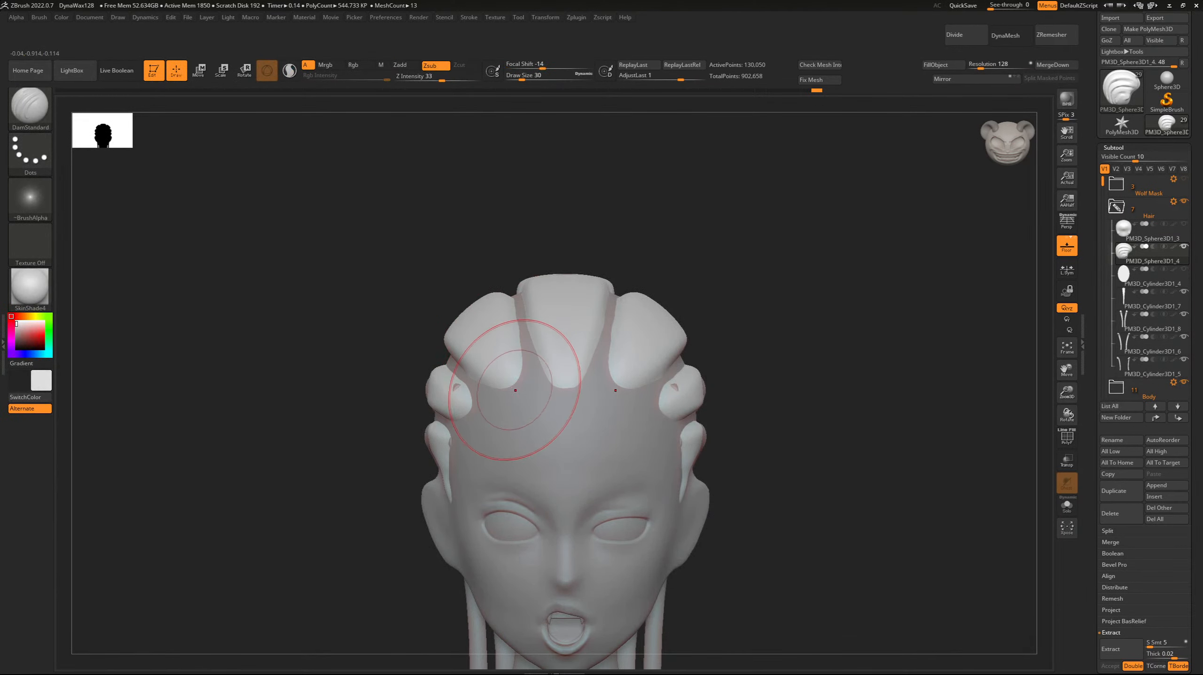
key("bracketleft")
key("bracketleft")
key("bracketleft")
left_click_drag(517, 397, 514, 377)
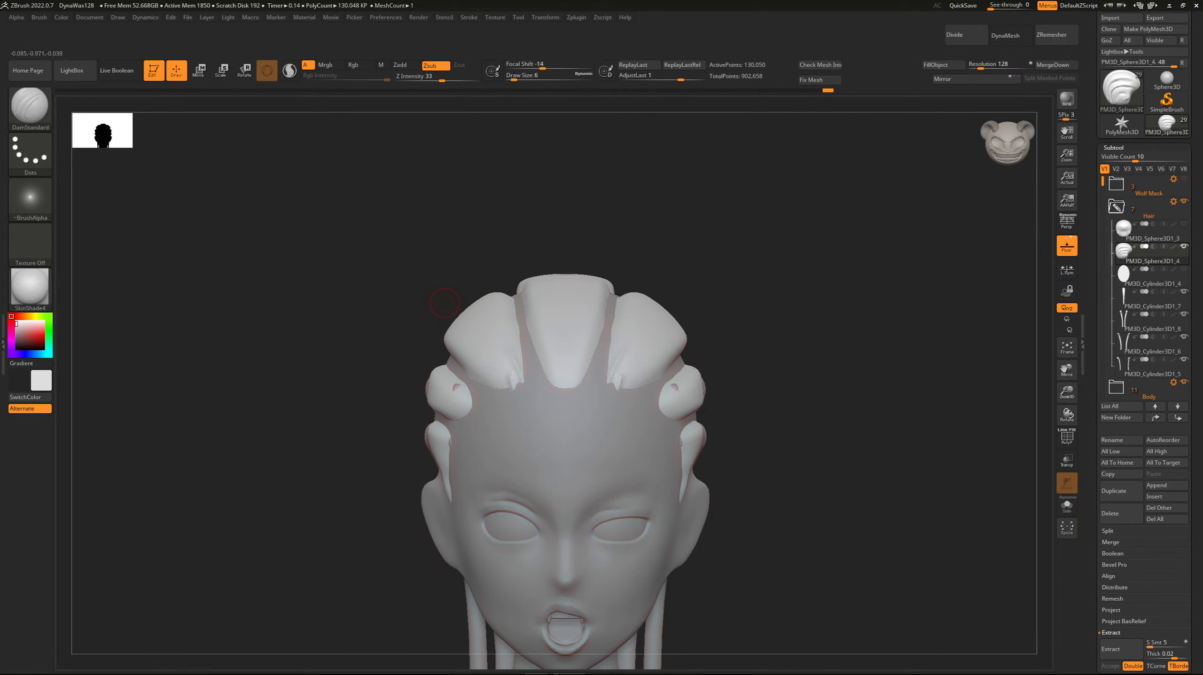
Try further fine strand lines fanning up from the forehead hairline on the same section, and undo them.
left_click_drag(444, 303, 499, 396)
left_click_drag(475, 352, 489, 385)
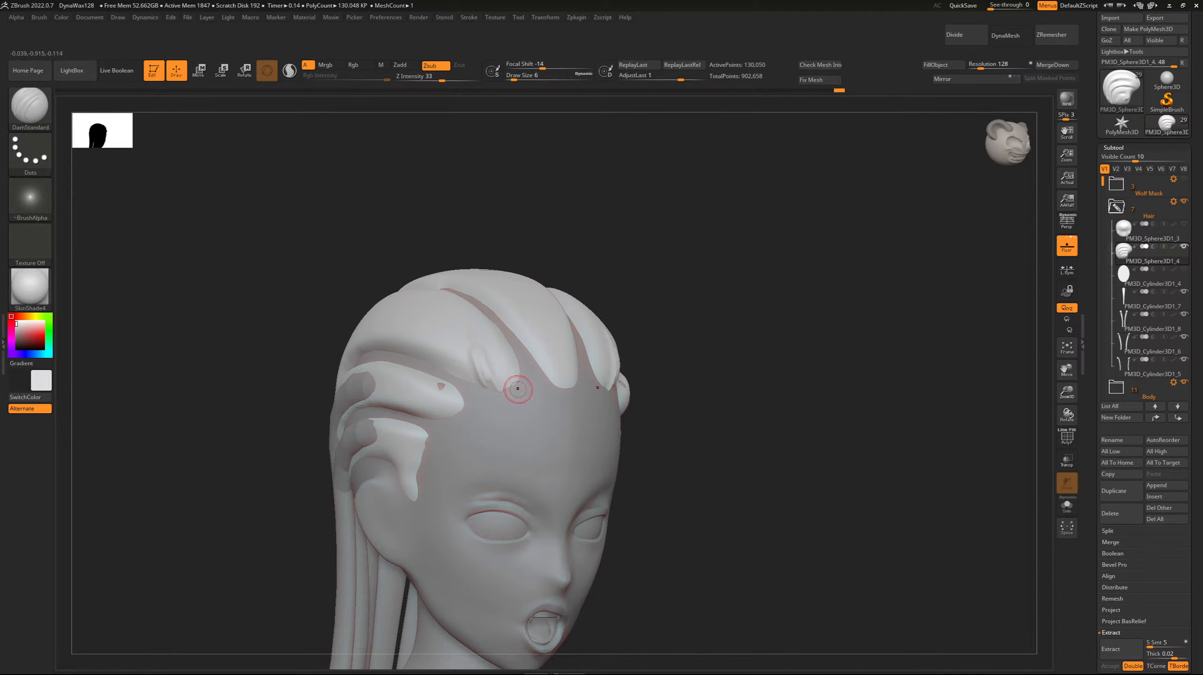
left_click_drag(518, 389, 497, 353)
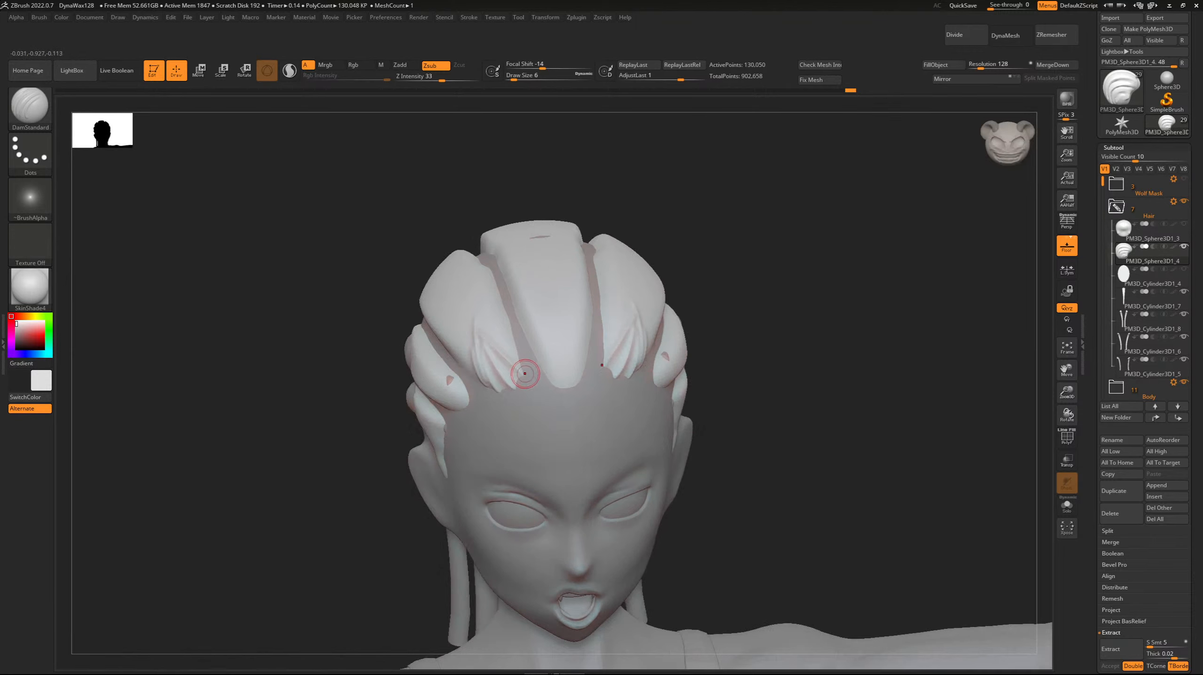
left_click_drag(521, 363, 499, 336)
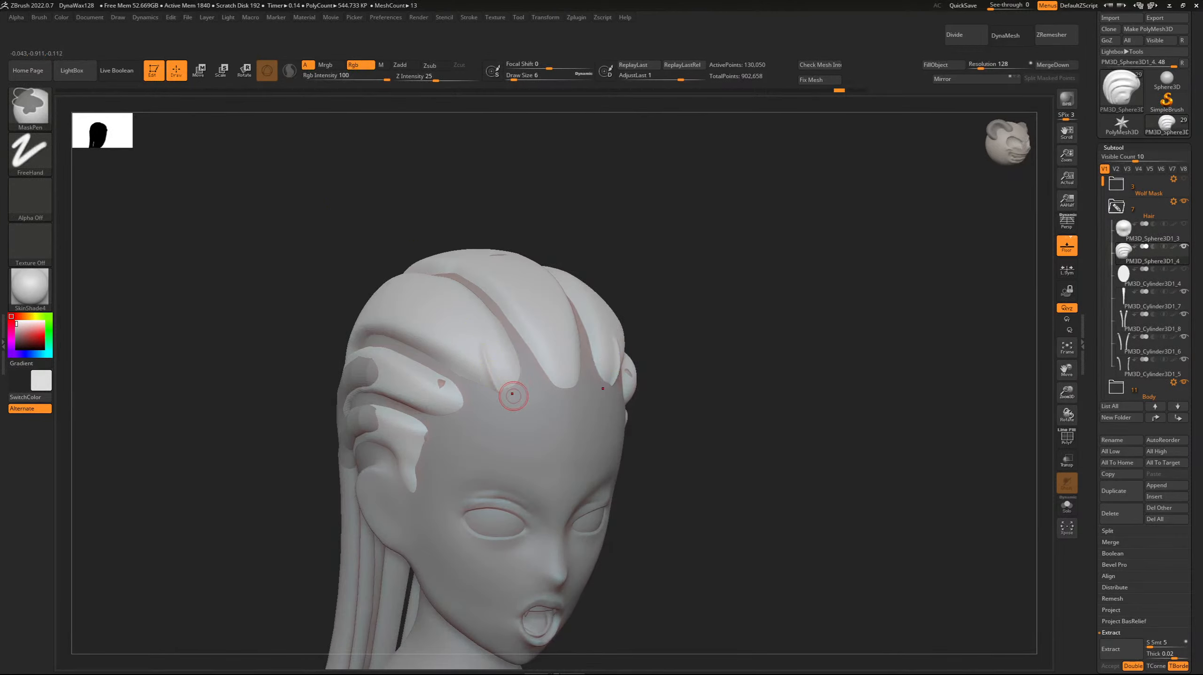
key("ctrl+z")
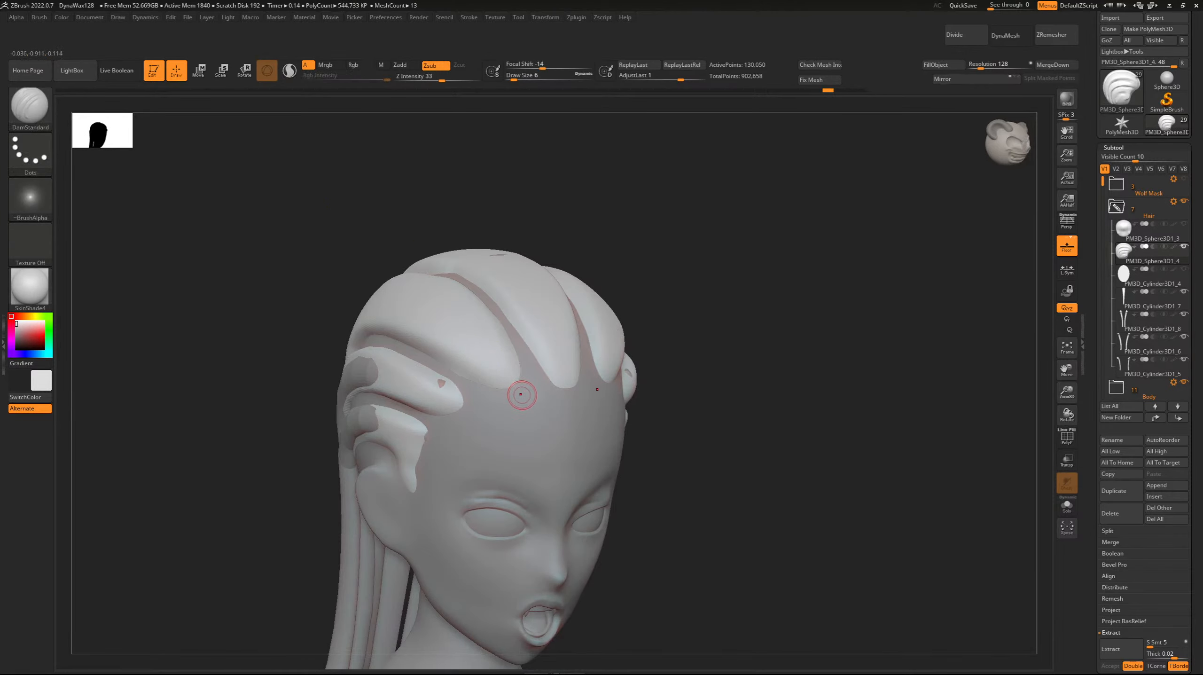